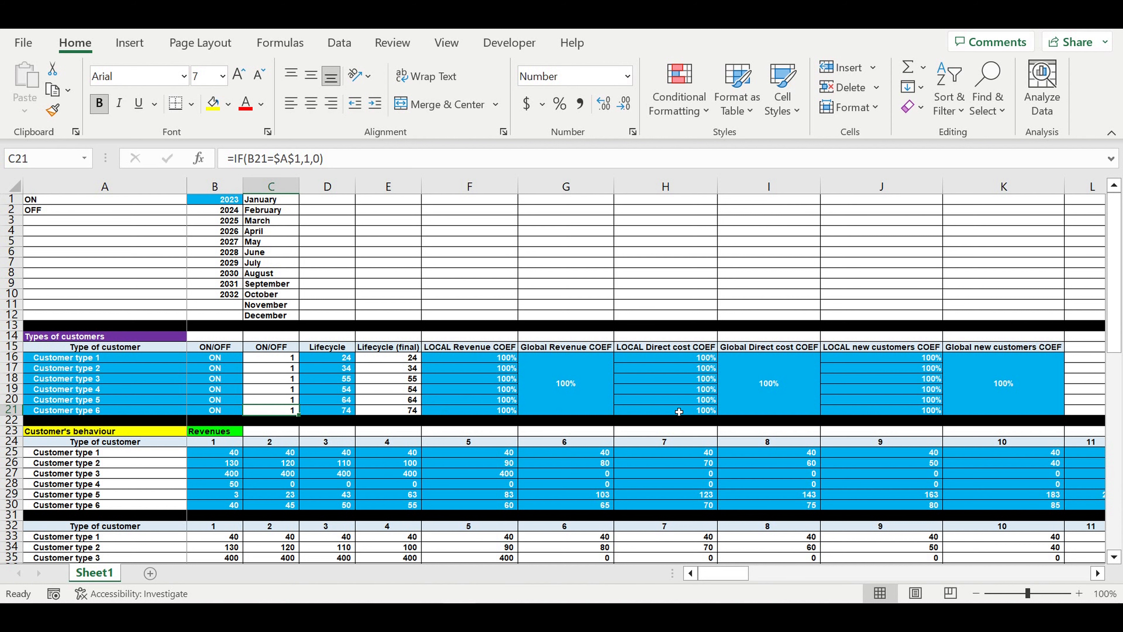
Review the COEFF table's customer types, ON/OFF switches, Lifecycle values and coefficient columns
{"action": "scroll", "coordinate": [238, 505], "scroll_direction": "down", "scroll_amount": 1}
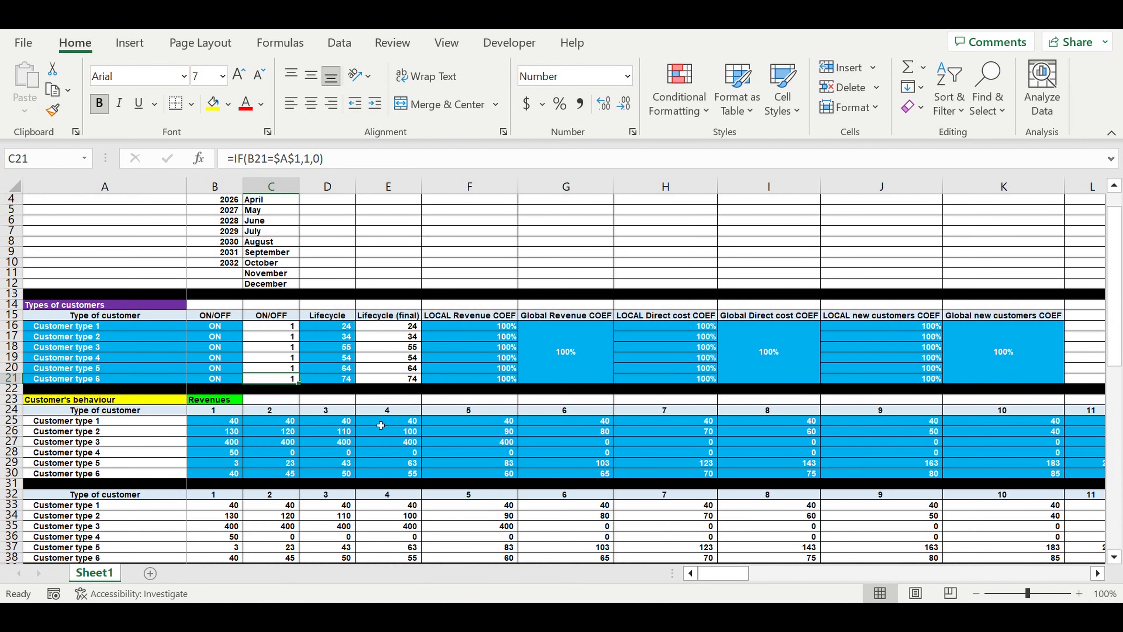
{"action": "scroll", "coordinate": [384, 433], "scroll_direction": "up", "scroll_amount": 1}
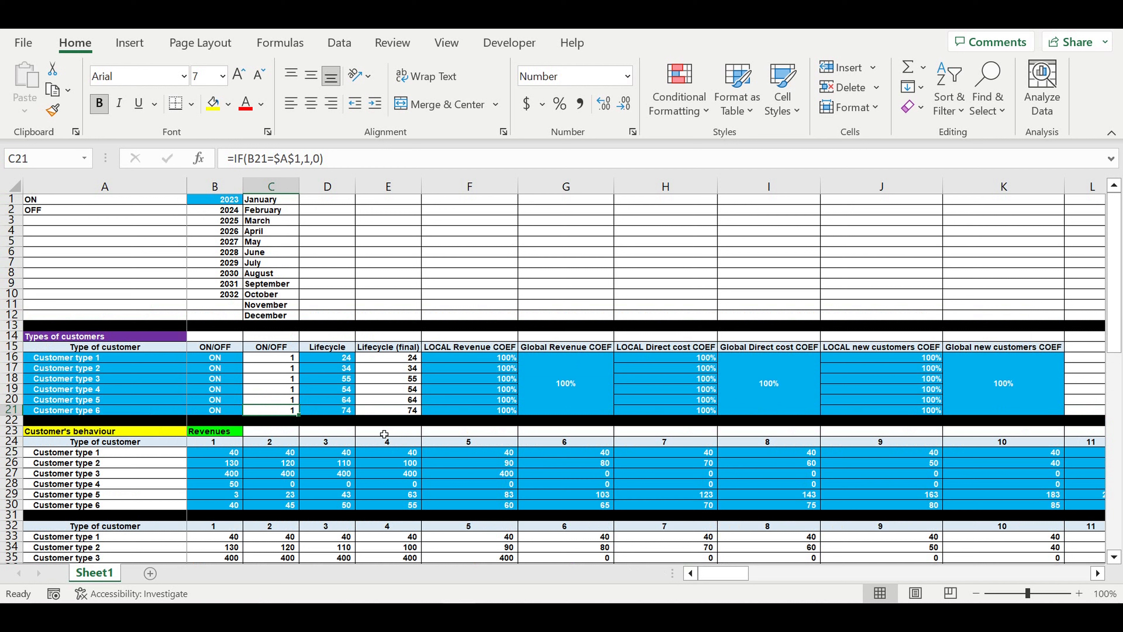
{"action": "left_click", "coordinate": [371, 309]}
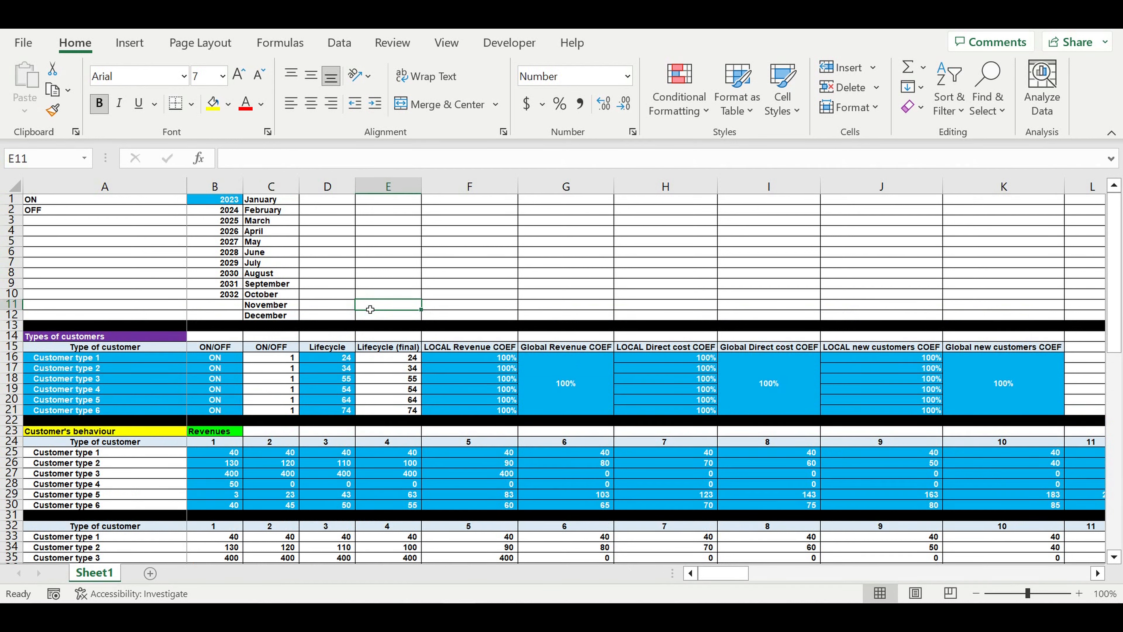
{"action": "left_click", "coordinate": [226, 200]}
{"action": "left_click_drag", "start_coordinate": [121, 358], "coordinate": [219, 410]}
{"action": "left_click_drag", "start_coordinate": [330, 358], "coordinate": [333, 410]}
{"action": "left_click", "coordinate": [482, 361]}
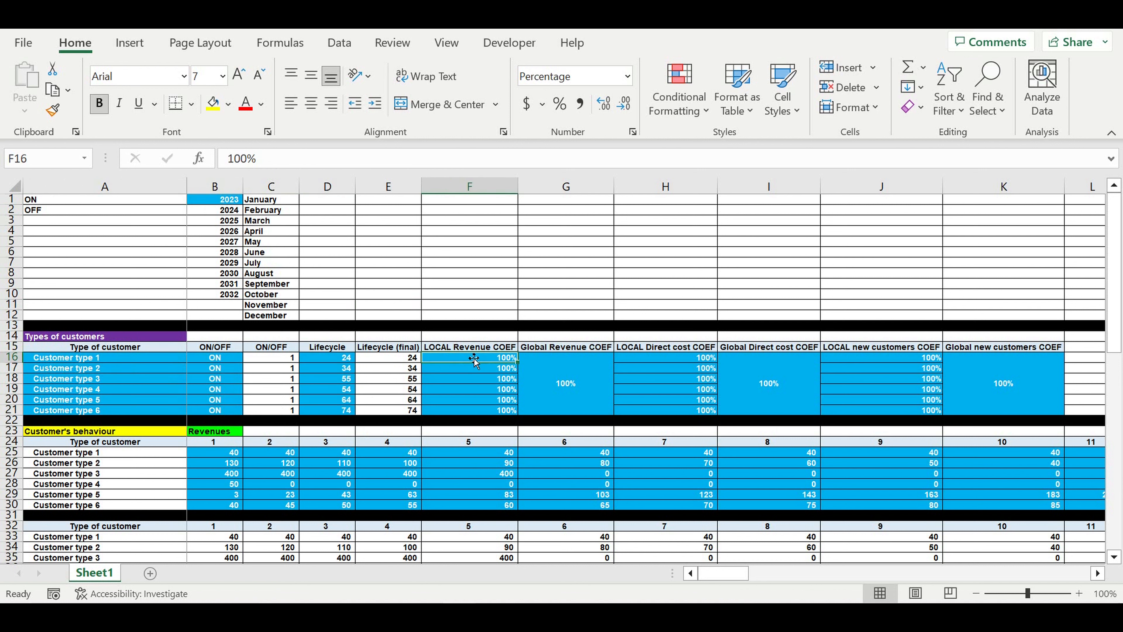
{"action": "left_click_drag", "start_coordinate": [154, 361], "coordinate": [221, 421]}
{"action": "left_click", "coordinate": [338, 356]}
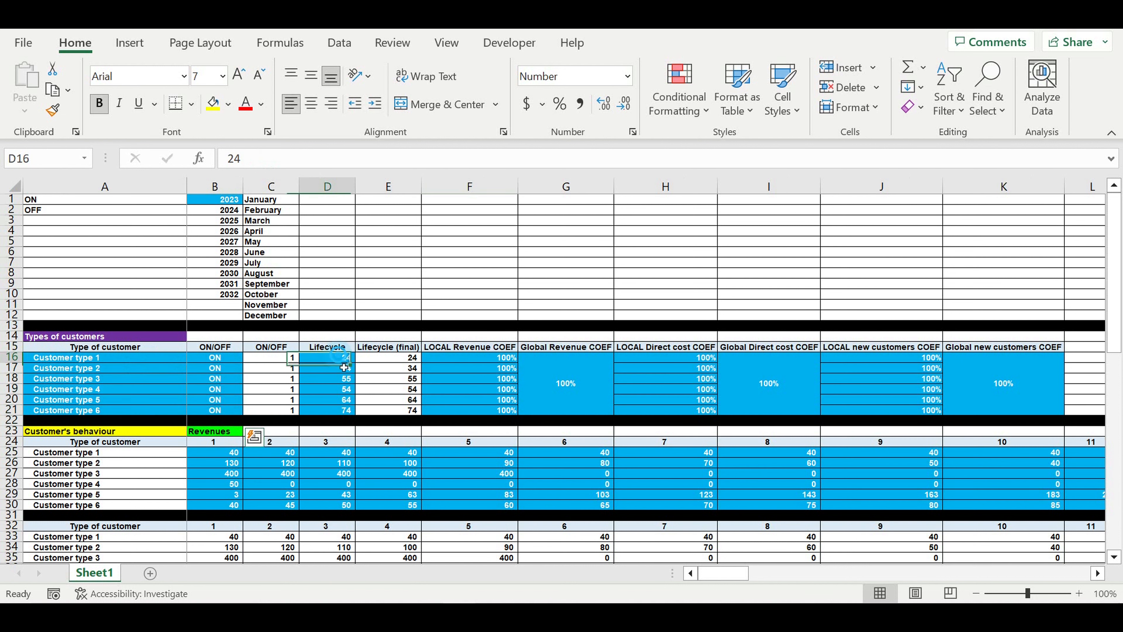
{"action": "left_click_drag", "start_coordinate": [344, 367], "coordinate": [345, 410]}
{"action": "left_click_drag", "start_coordinate": [484, 360], "coordinate": [1031, 397]}
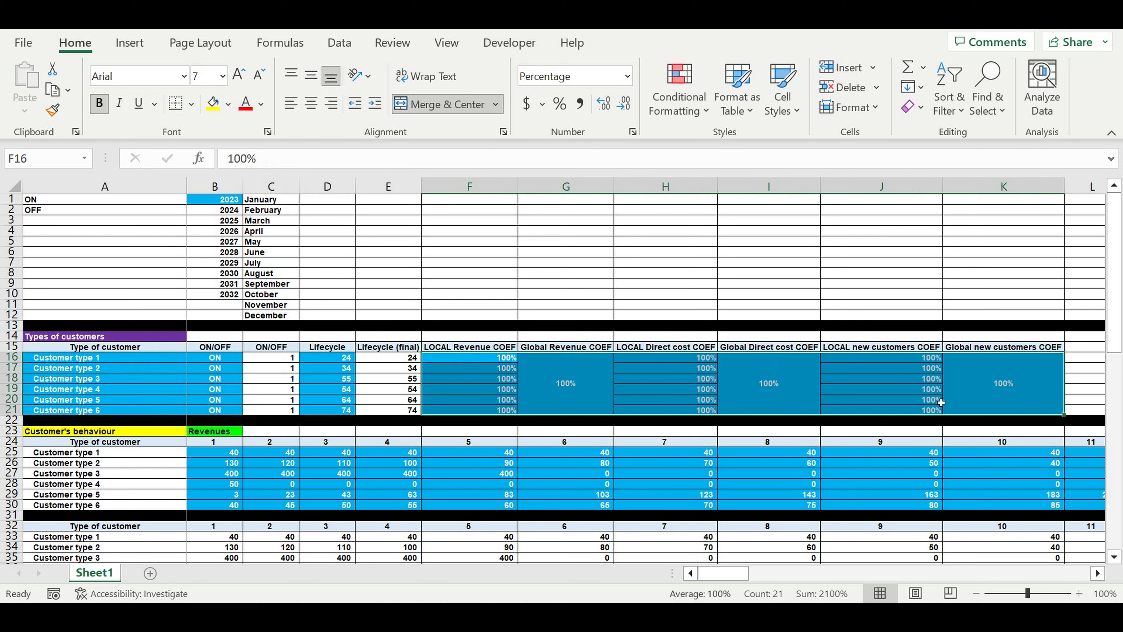
{"action": "left_click", "coordinate": [576, 396]}
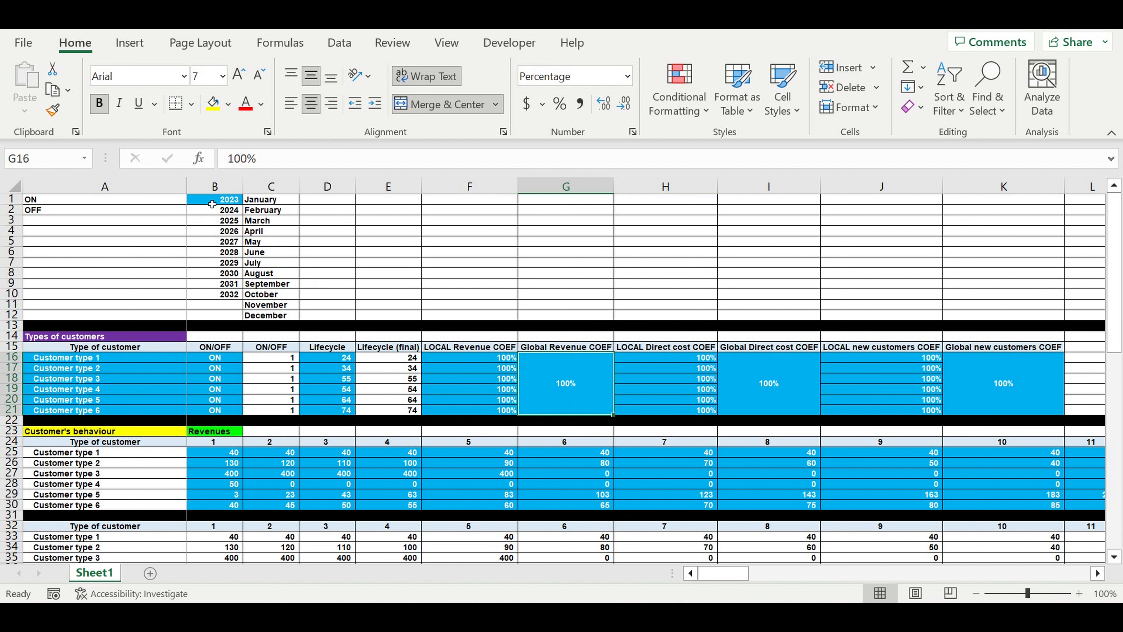
{"action": "left_click", "coordinate": [213, 203]}
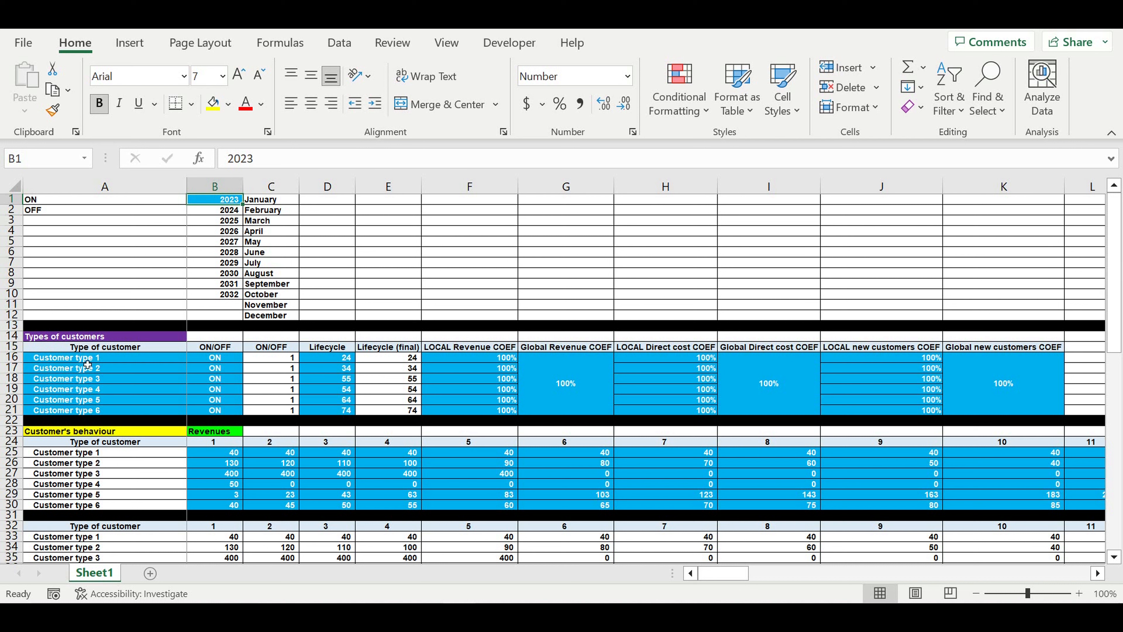
Recheck the six customer type names, their ON/OFF settings and Lifecycle values, leaving them unchanged
{"action": "left_click_drag", "start_coordinate": [90, 361], "coordinate": [135, 413]}
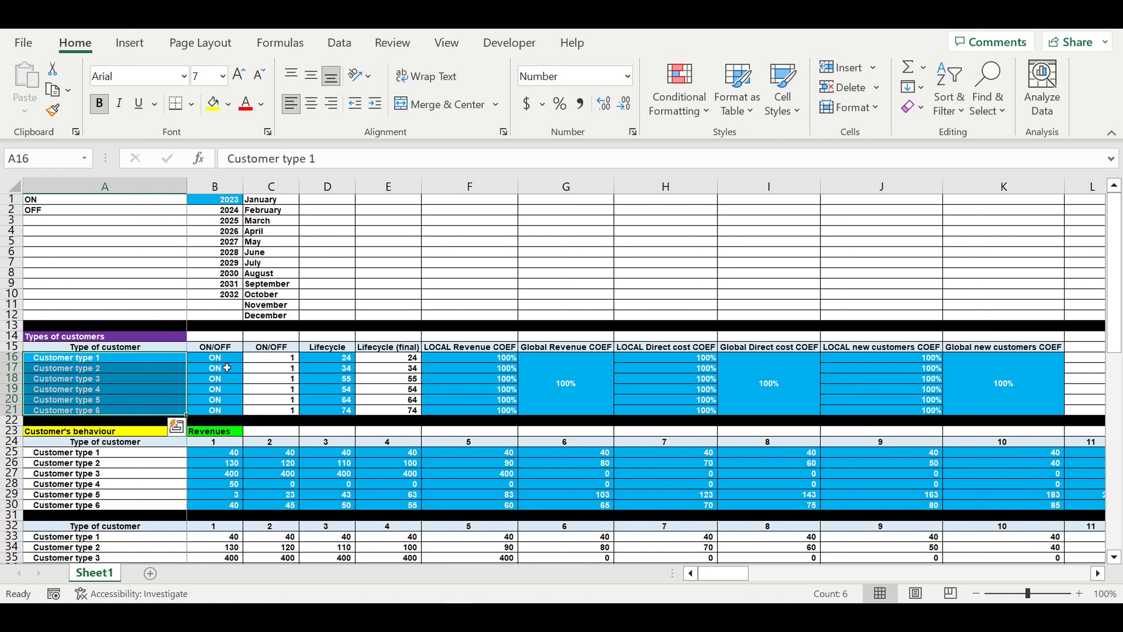
{"action": "left_click_drag", "start_coordinate": [230, 362], "coordinate": [227, 411]}
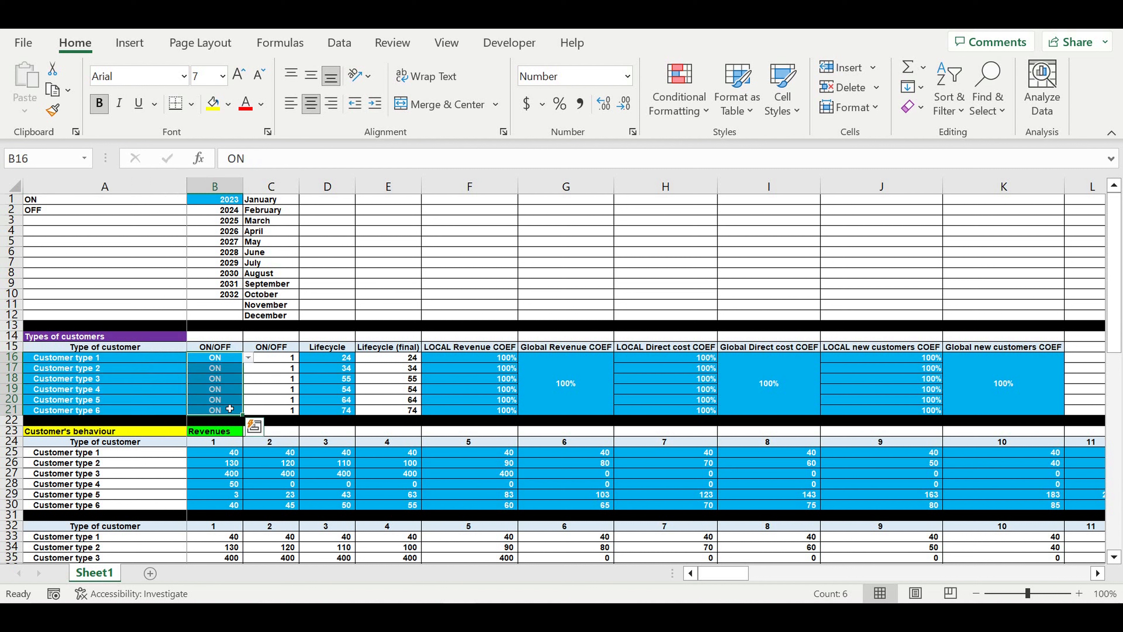
{"action": "left_click", "coordinate": [228, 399]}
{"action": "left_click", "coordinate": [252, 400]}
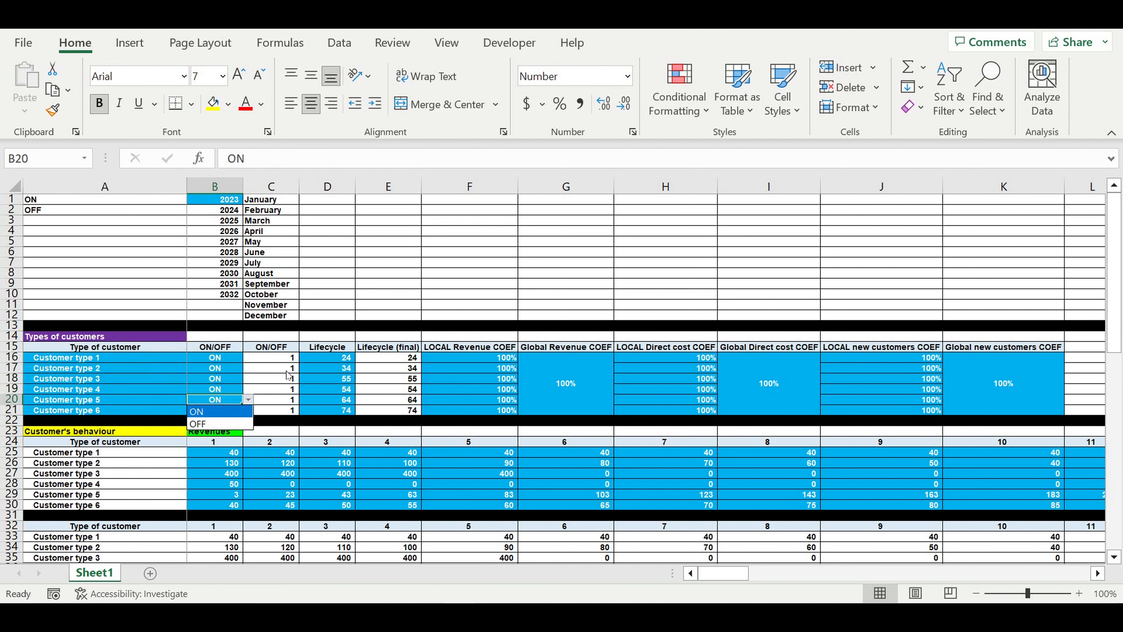
{"action": "left_click", "coordinate": [331, 364]}
{"action": "left_click_drag", "start_coordinate": [327, 358], "coordinate": [334, 405]}
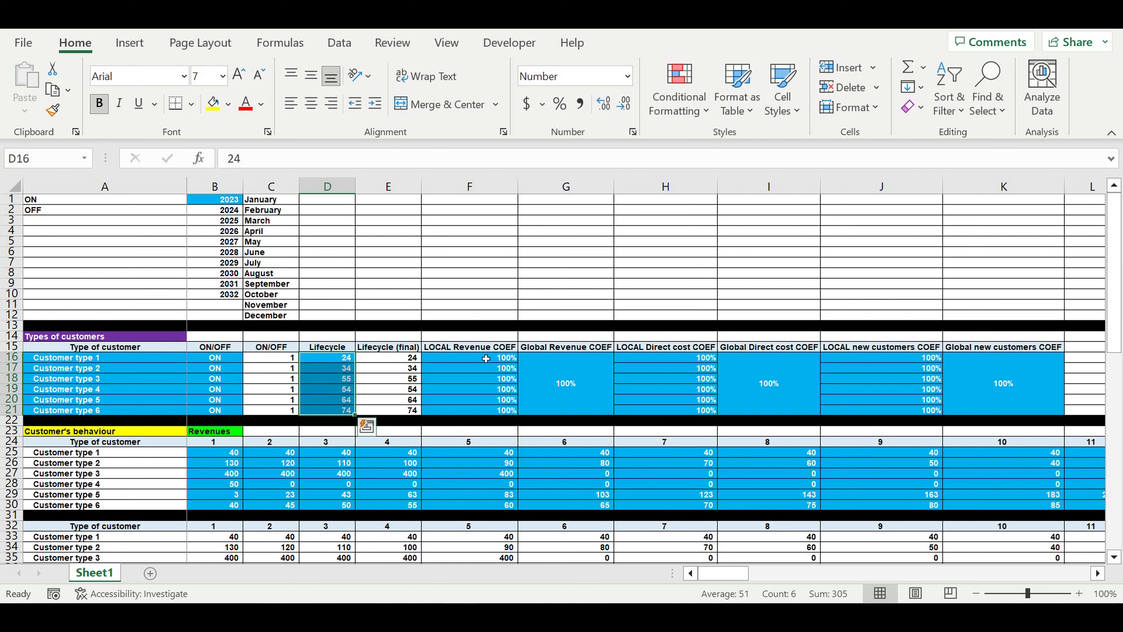
Inspect the local and global revenue, direct cost and new customers COEF values and headers
{"action": "left_click", "coordinate": [593, 384]}
{"action": "left_click_drag", "start_coordinate": [497, 358], "coordinate": [501, 409]}
{"action": "left_click_drag", "start_coordinate": [503, 351], "coordinate": [574, 350]}
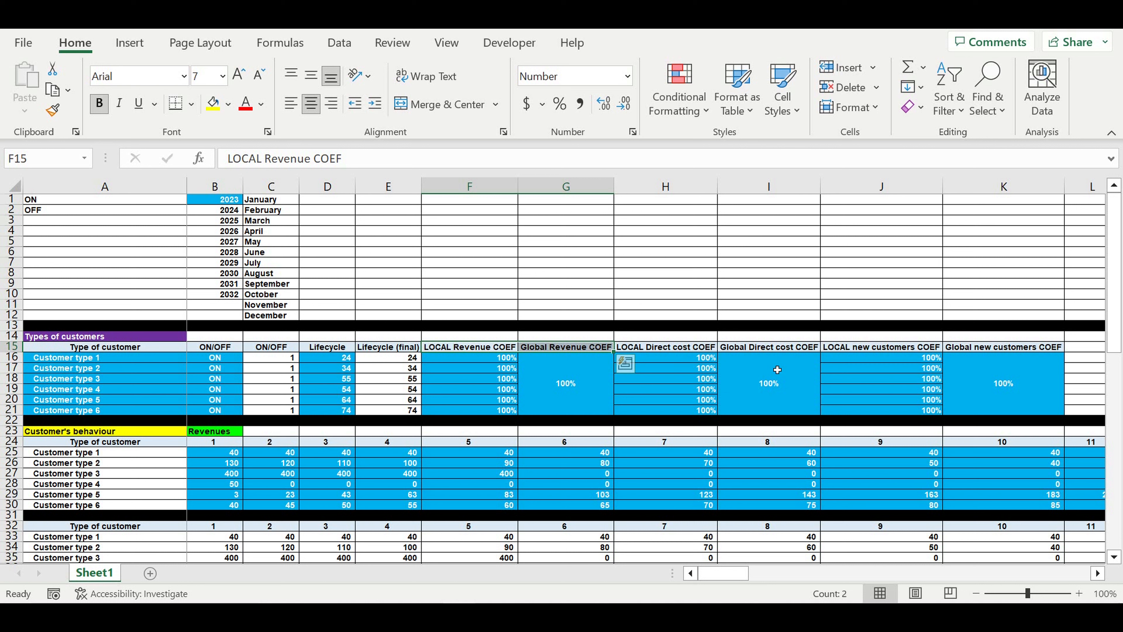
{"action": "left_click", "coordinate": [790, 388]}
{"action": "left_click_drag", "start_coordinate": [698, 357], "coordinate": [699, 410]}
{"action": "left_click_drag", "start_coordinate": [706, 349], "coordinate": [736, 350]}
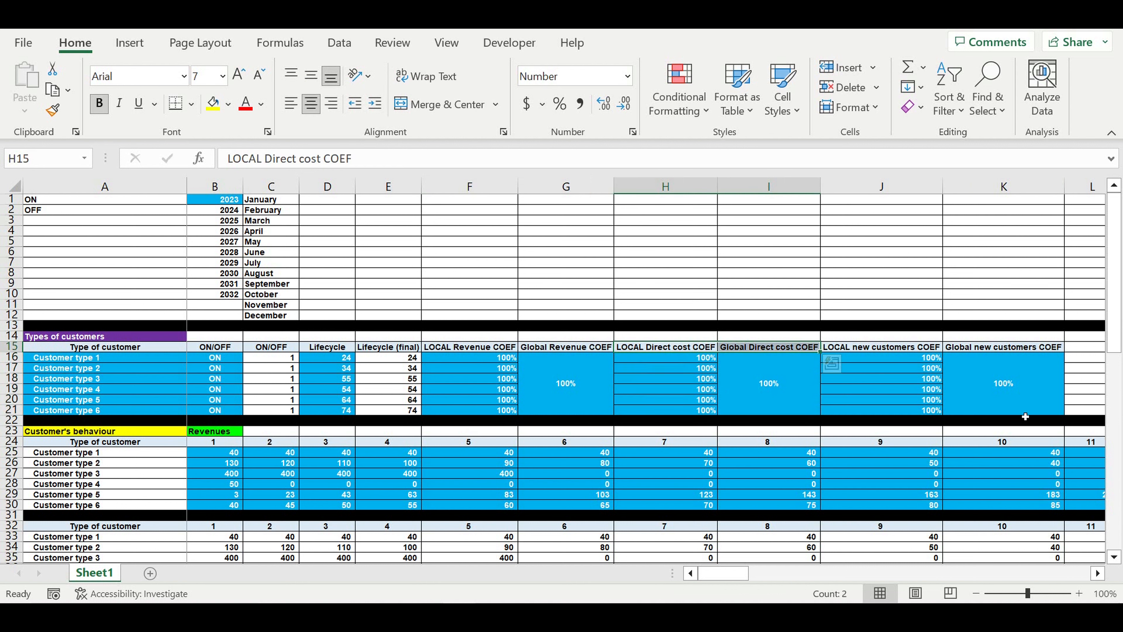
{"action": "left_click", "coordinate": [978, 370]}
{"action": "left_click_drag", "start_coordinate": [928, 358], "coordinate": [925, 397]}
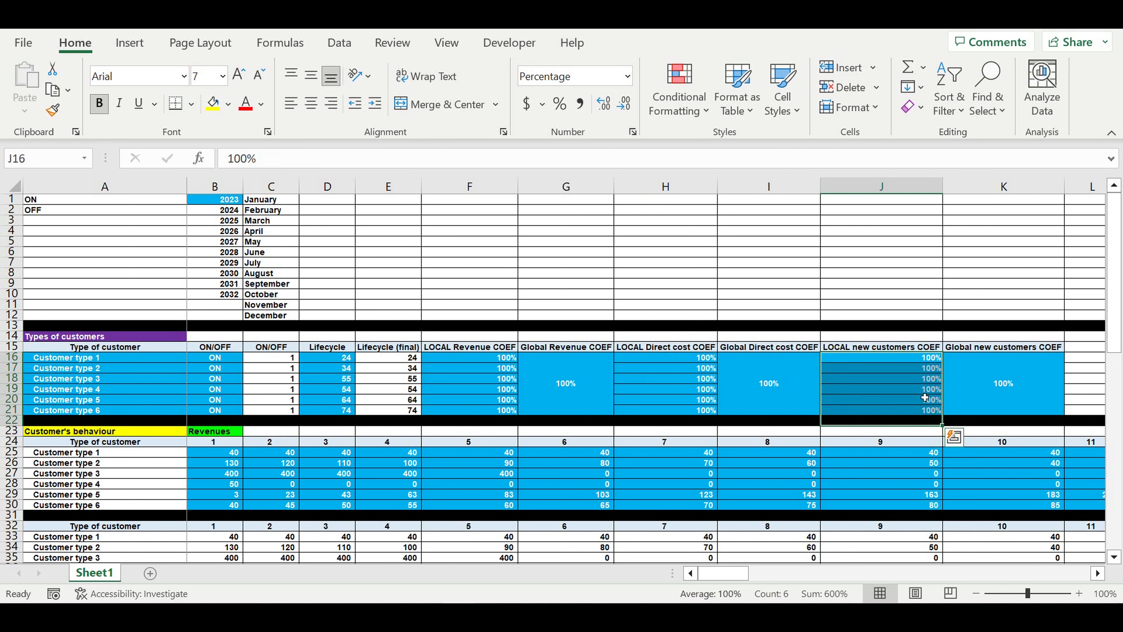
{"action": "left_click", "coordinate": [893, 347]}
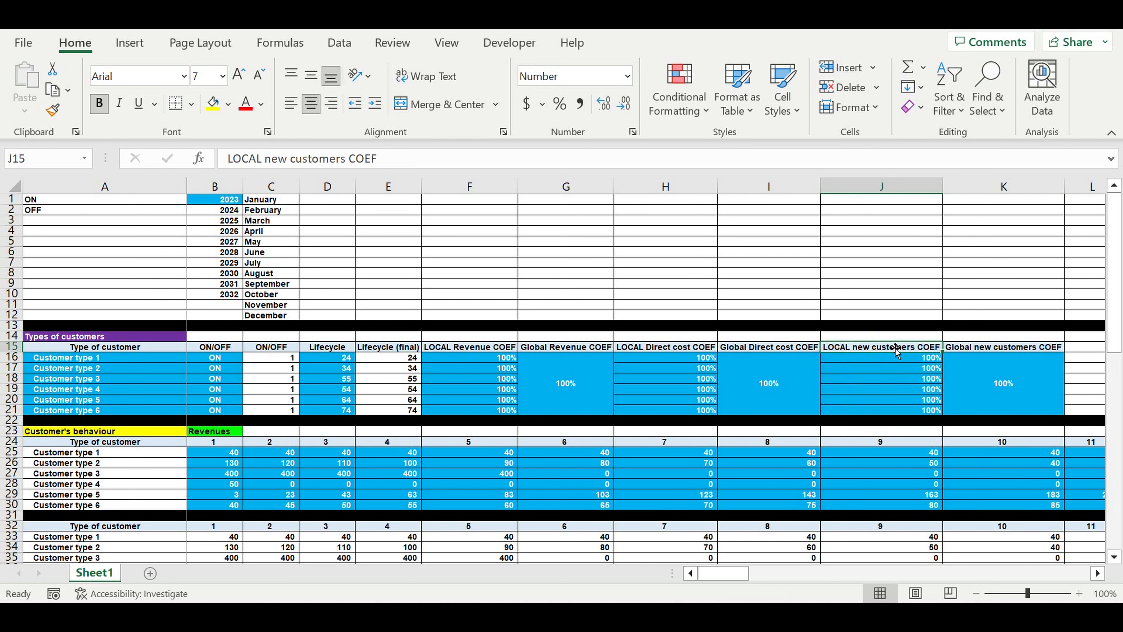
{"action": "left_click", "coordinate": [995, 349]}
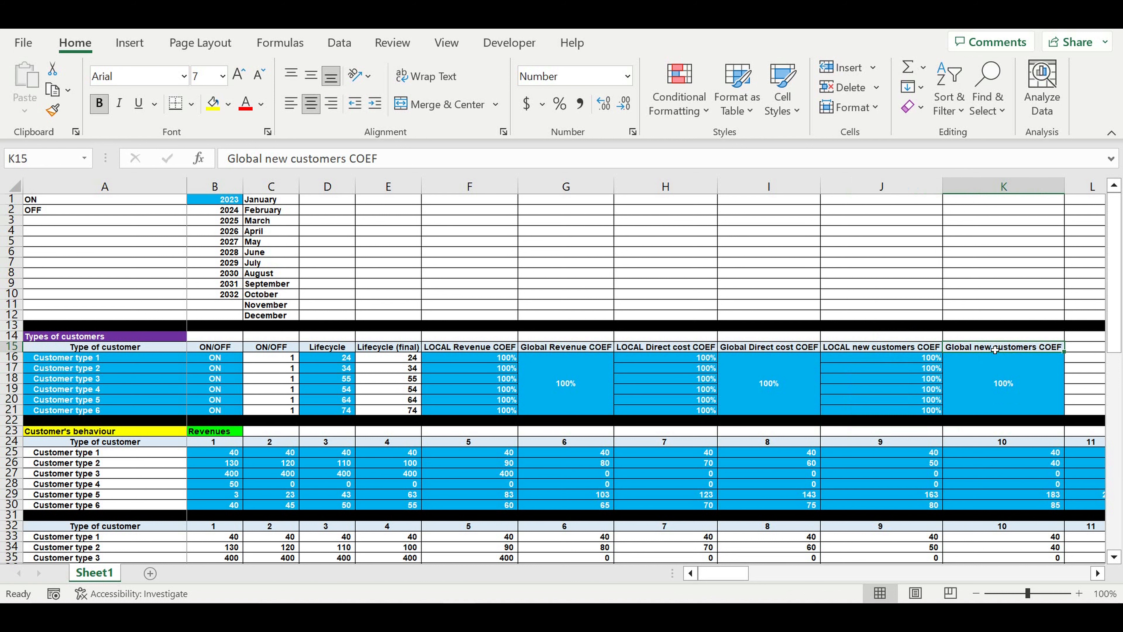
Review the revenue block's figures for all six types and their linked customer type names
{"action": "scroll", "coordinate": [335, 445], "scroll_direction": "down", "scroll_amount": 2}
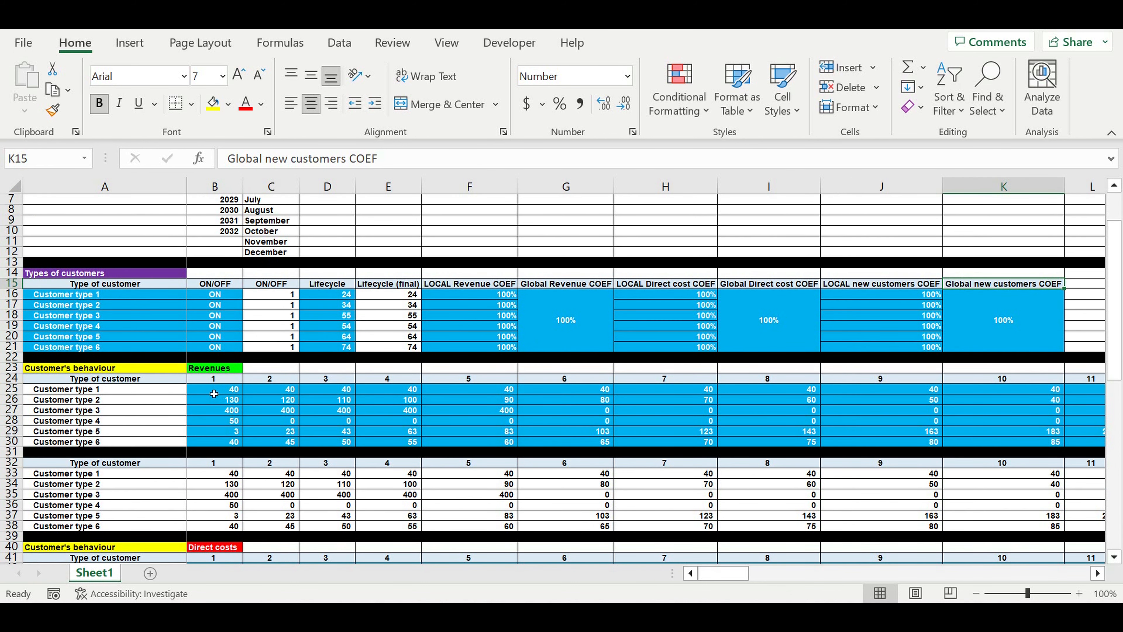
{"action": "left_click_drag", "start_coordinate": [214, 380], "coordinate": [1026, 379]}
{"action": "left_click_drag", "start_coordinate": [856, 573], "coordinate": [730, 574]}
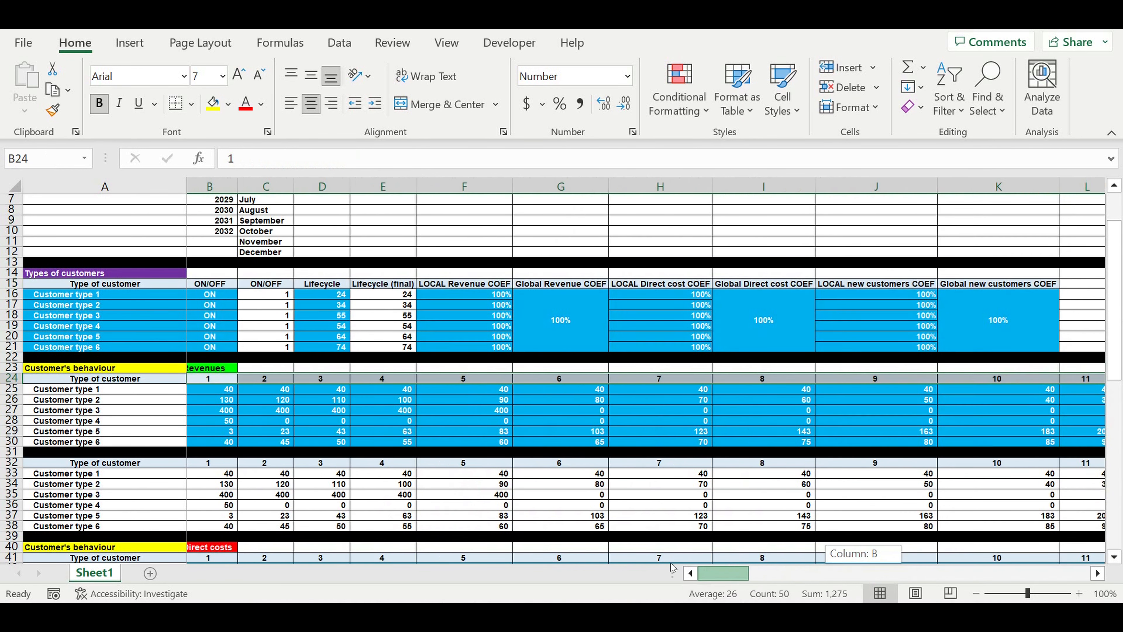
{"action": "left_click", "coordinate": [209, 393]}
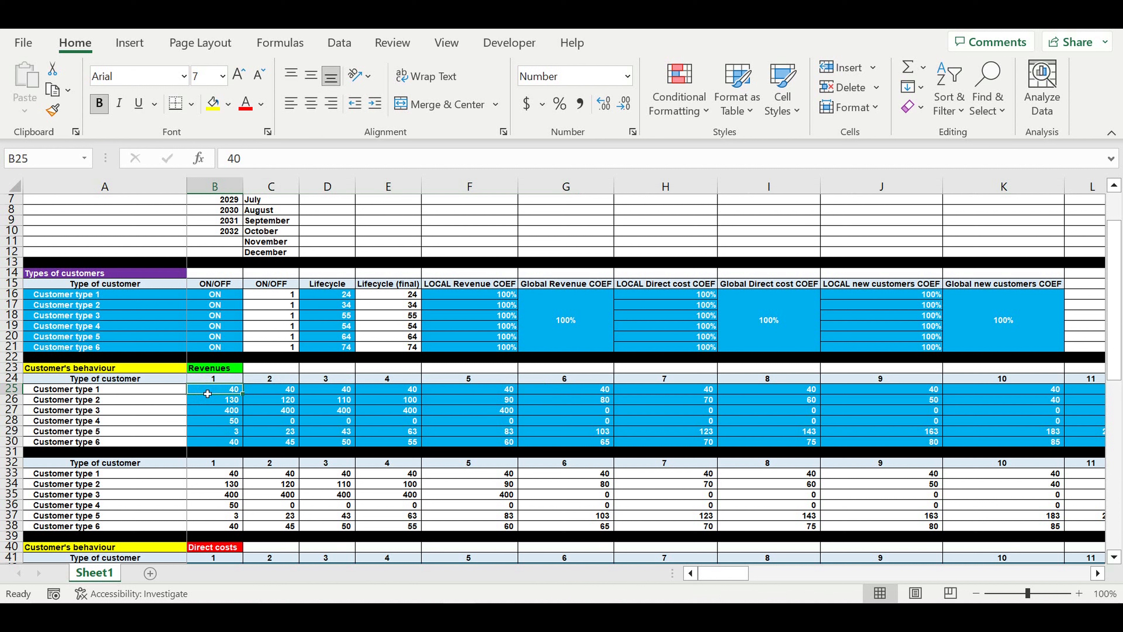
{"action": "left_click", "coordinate": [50, 391]}
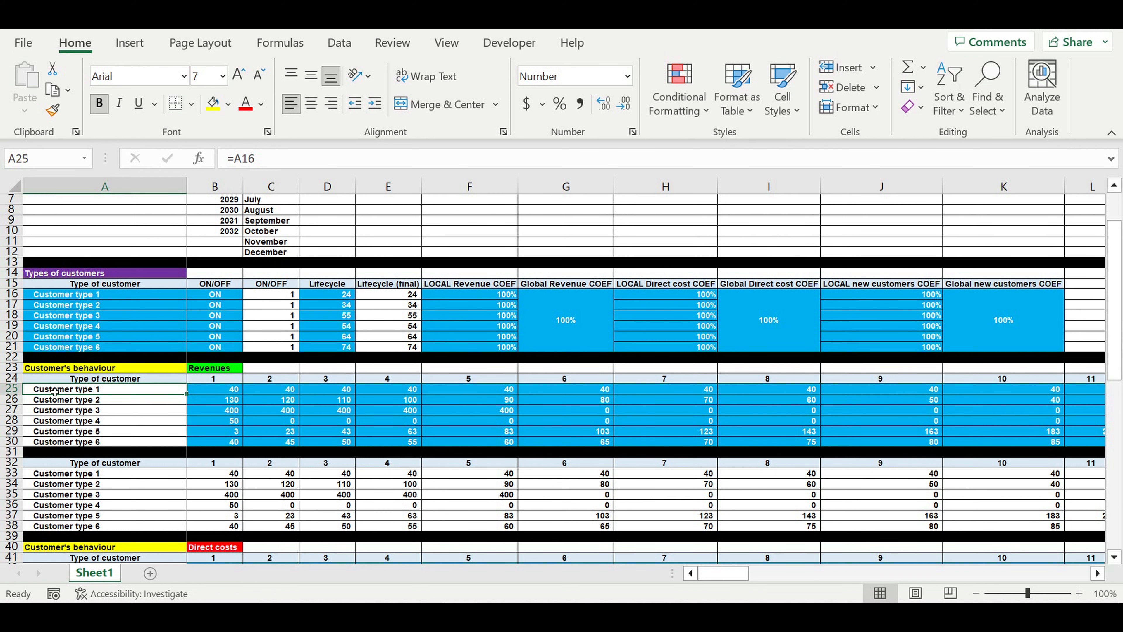
{"action": "left_click", "coordinate": [214, 392]}
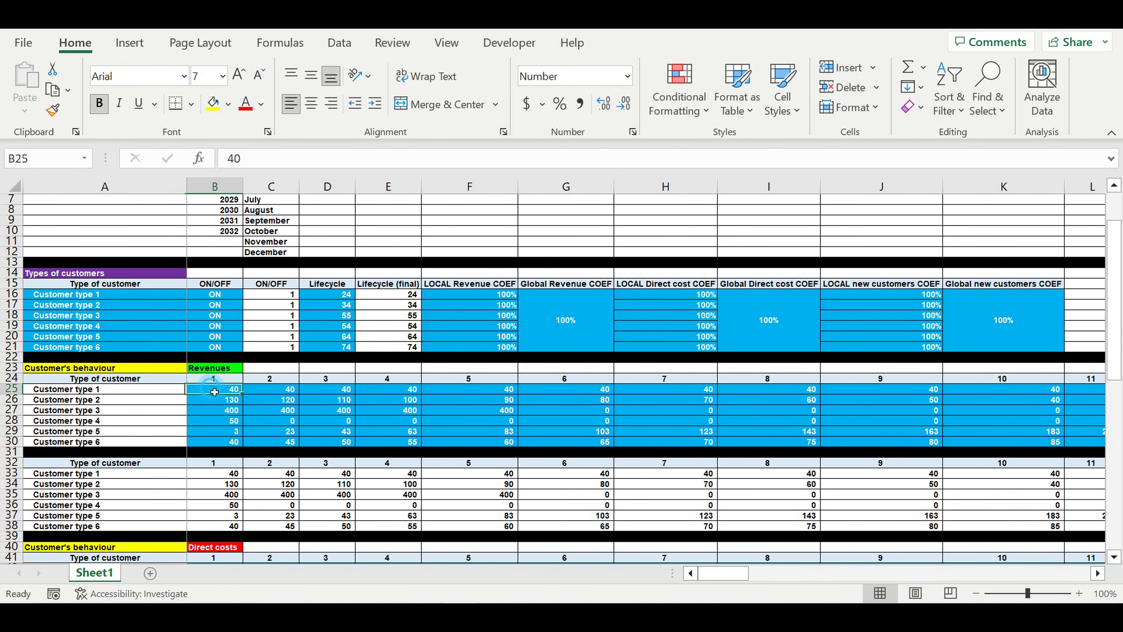
{"action": "left_click_drag", "start_coordinate": [215, 391], "coordinate": [1098, 392]}
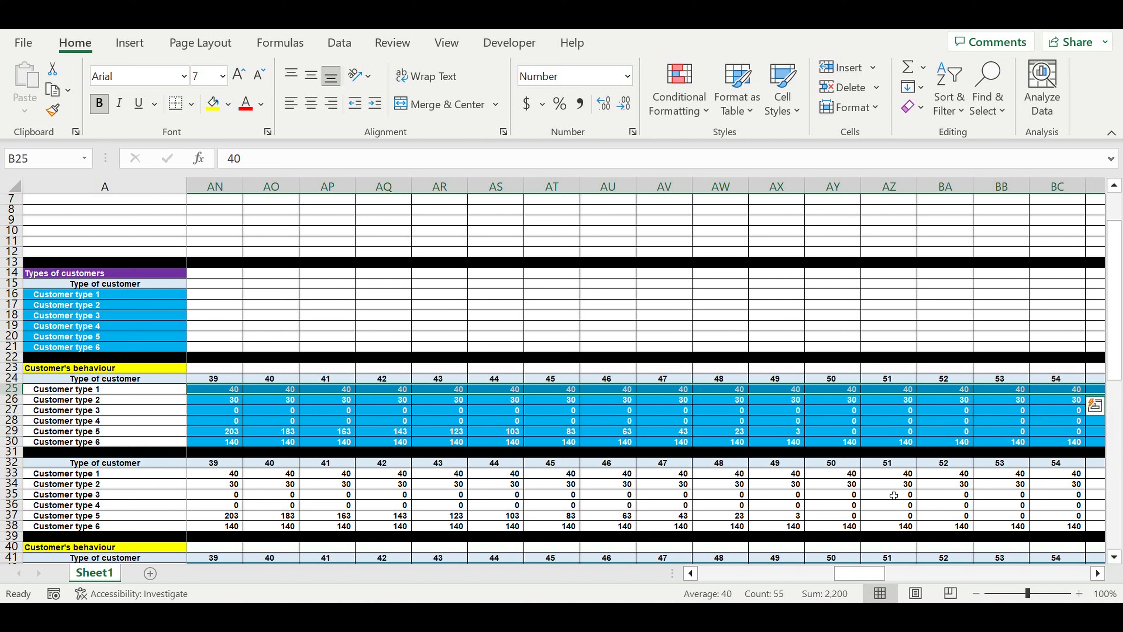
{"action": "left_click_drag", "start_coordinate": [869, 574], "coordinate": [733, 574]}
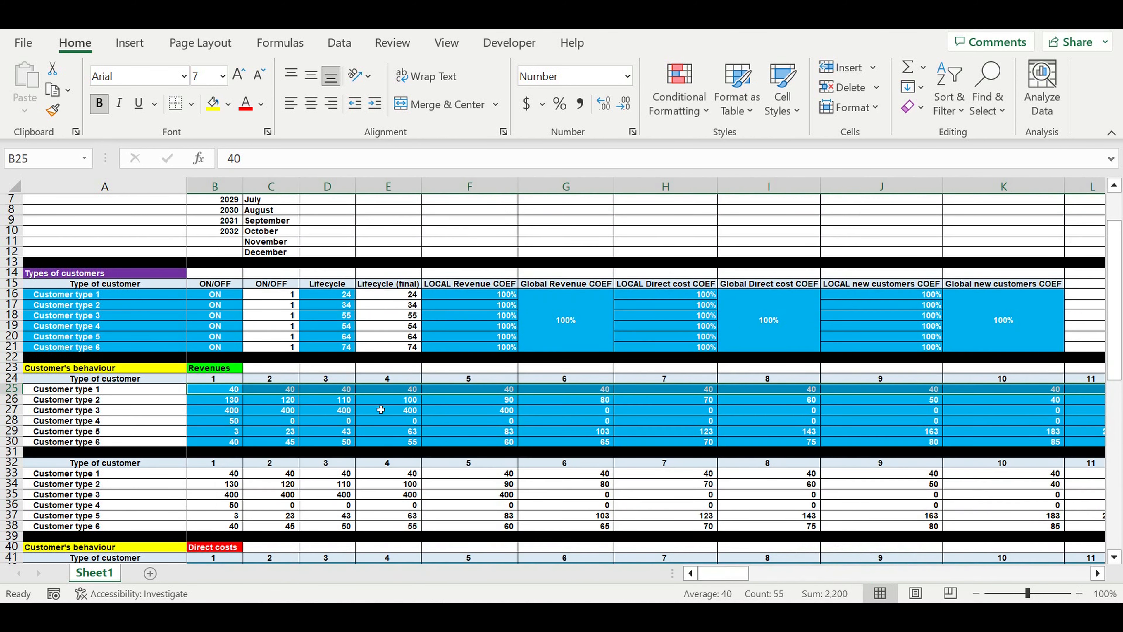
{"action": "left_click_drag", "start_coordinate": [224, 391], "coordinate": [933, 442]}
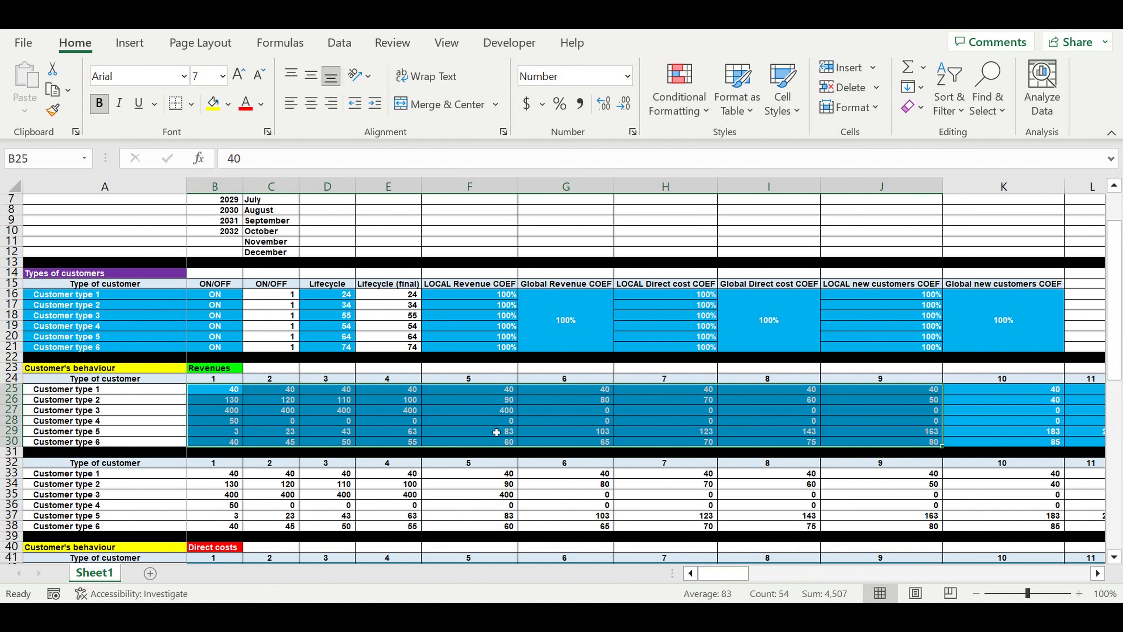
{"action": "left_click", "coordinate": [92, 390]}
Check the Direct costs block's first value 10 and its linked customer type names
{"action": "scroll", "coordinate": [171, 442], "scroll_direction": "down", "scroll_amount": 6}
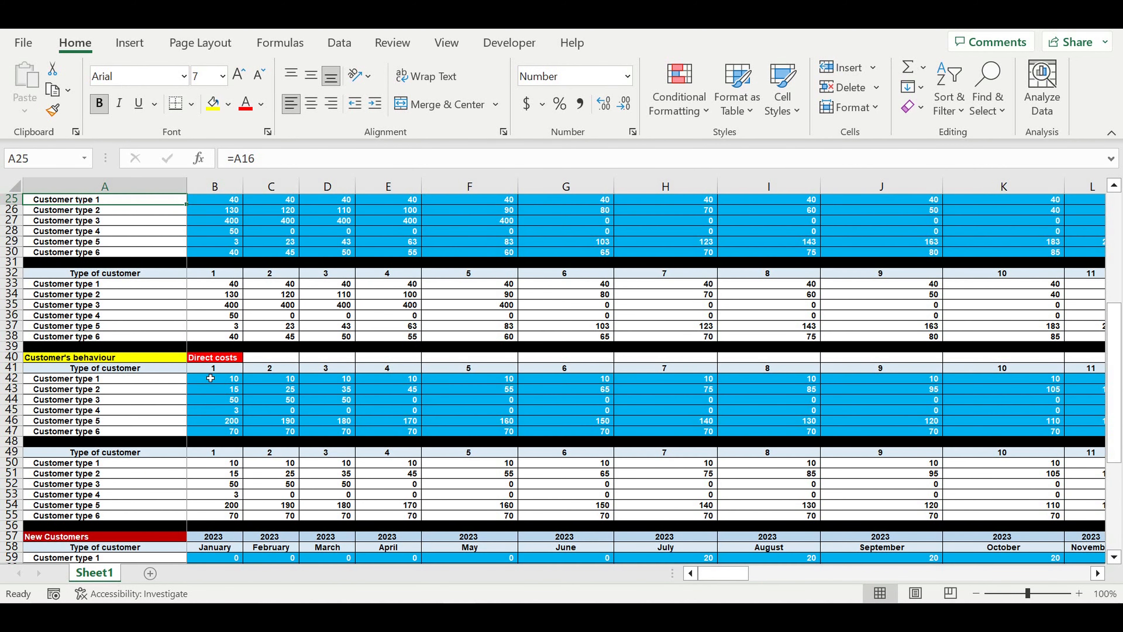
{"action": "left_click", "coordinate": [222, 361]}
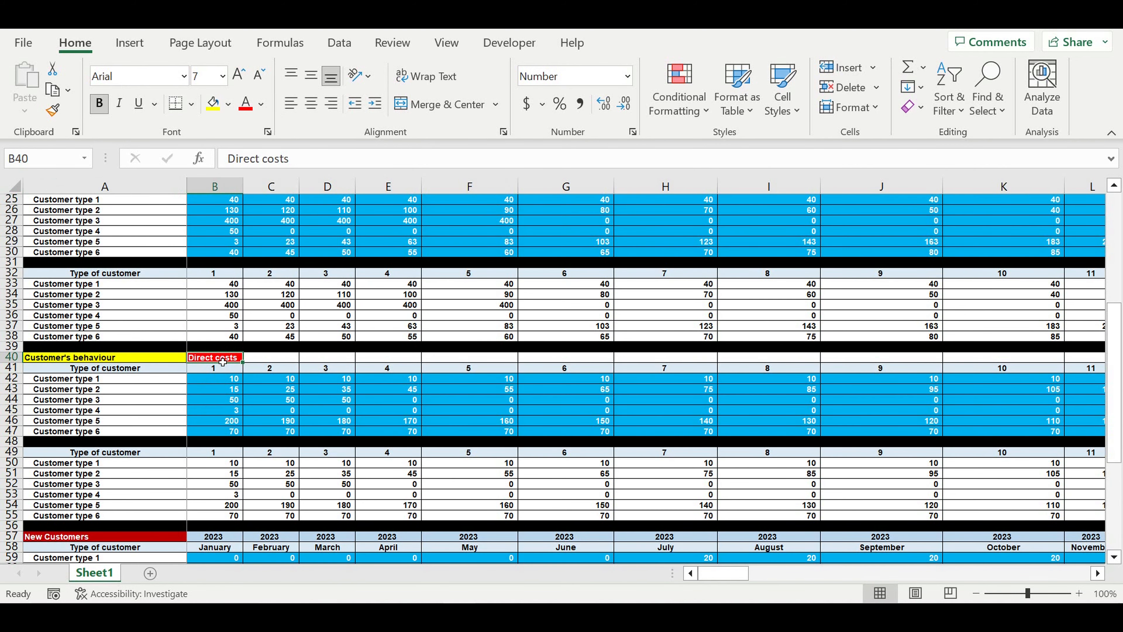
{"action": "left_click", "coordinate": [224, 380]}
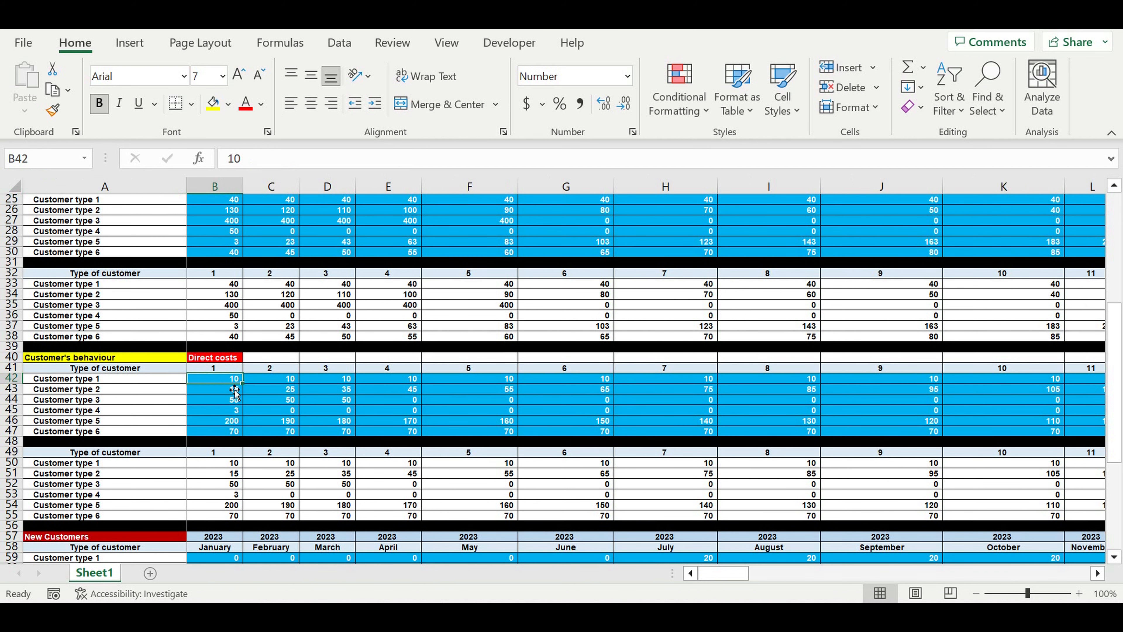
{"action": "left_click", "coordinate": [79, 378]}
{"action": "left_click", "coordinate": [79, 389]}
{"action": "left_click", "coordinate": [80, 420]}
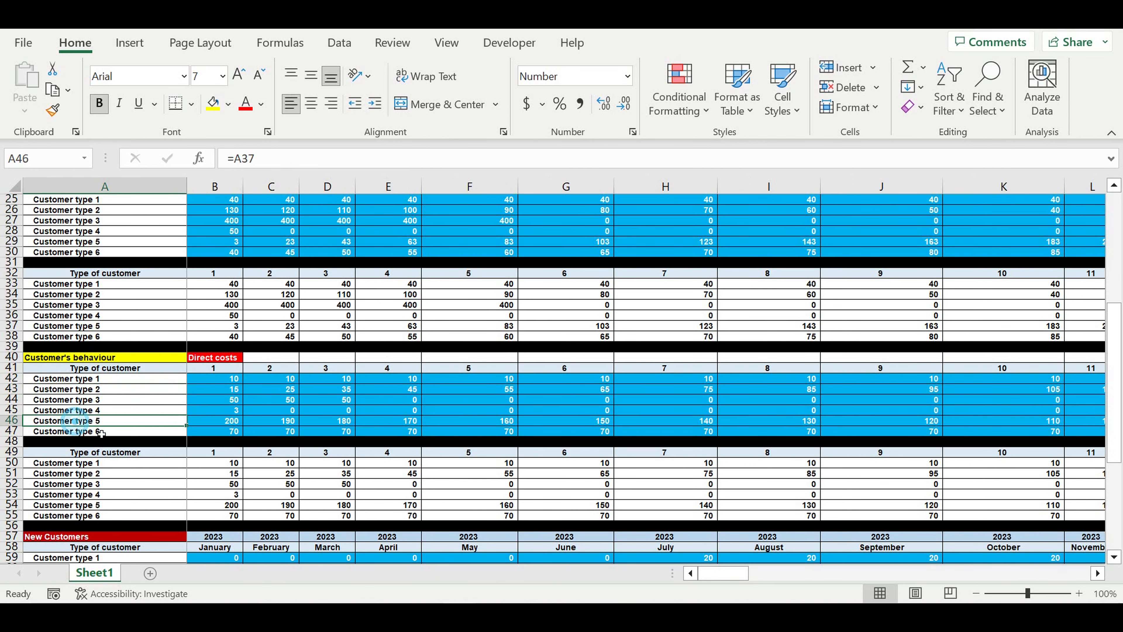
Look over the July to October new-customer figures and the customer type labels
{"action": "scroll", "coordinate": [107, 441], "scroll_direction": "down", "scroll_amount": 4}
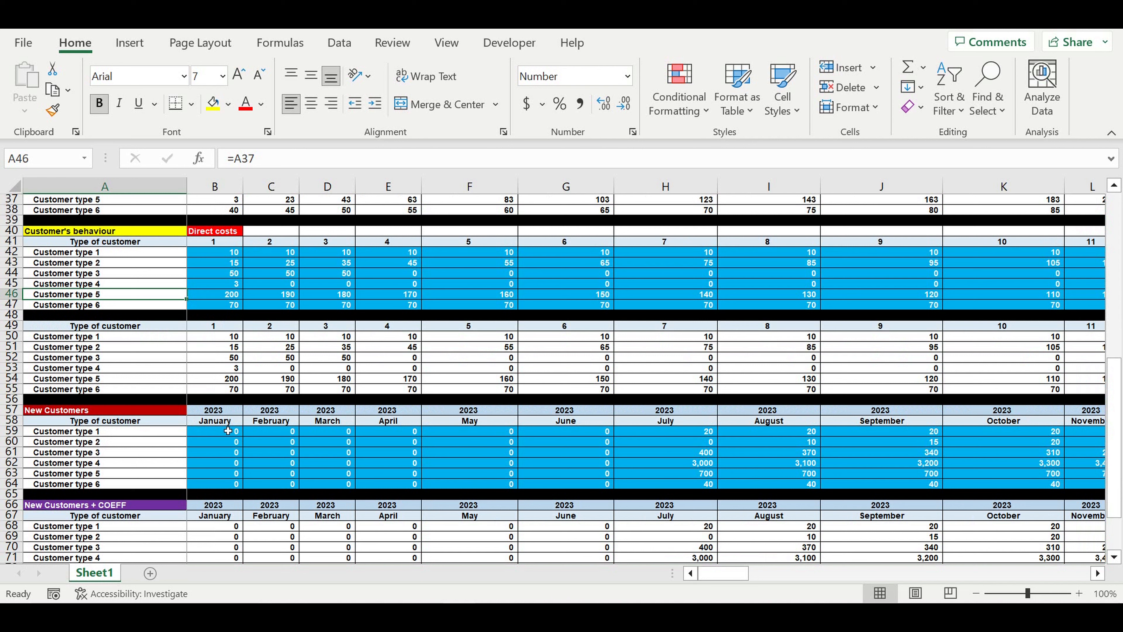
{"action": "left_click_drag", "start_coordinate": [691, 433], "coordinate": [1079, 487]}
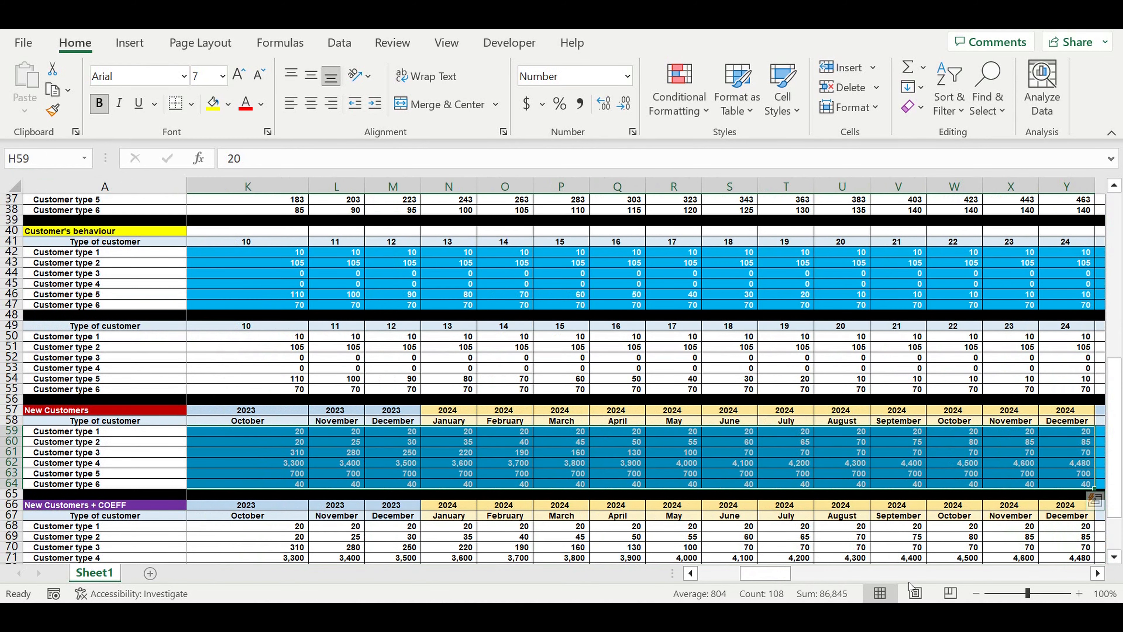
{"action": "left_click_drag", "start_coordinate": [746, 577], "coordinate": [705, 576]}
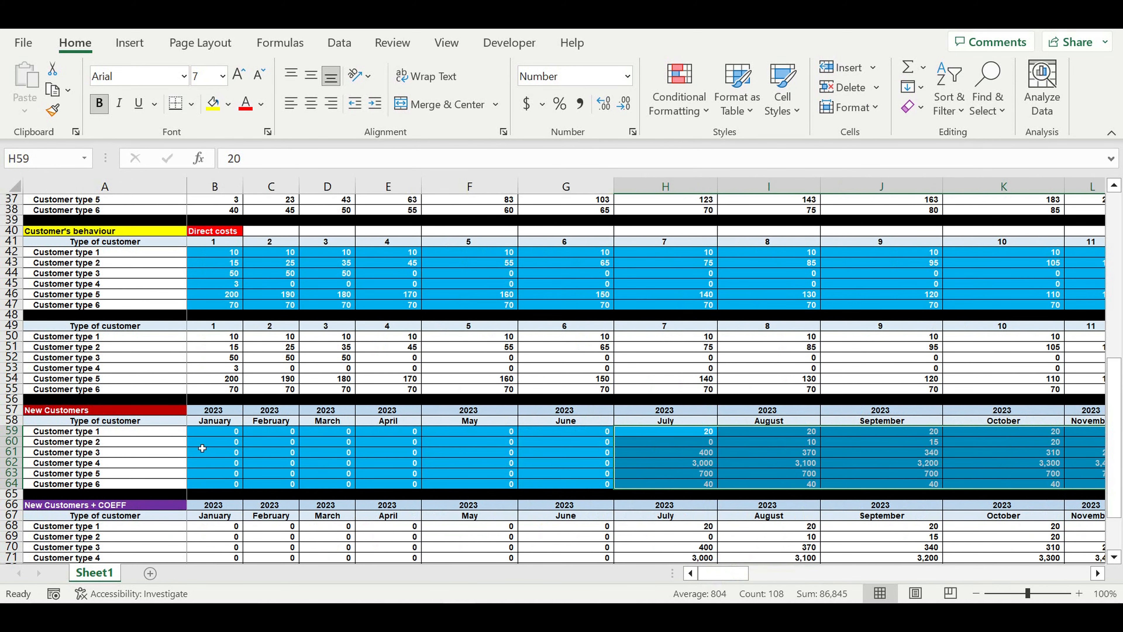
{"action": "left_click", "coordinate": [53, 433]}
{"action": "key", "text": "Down"}
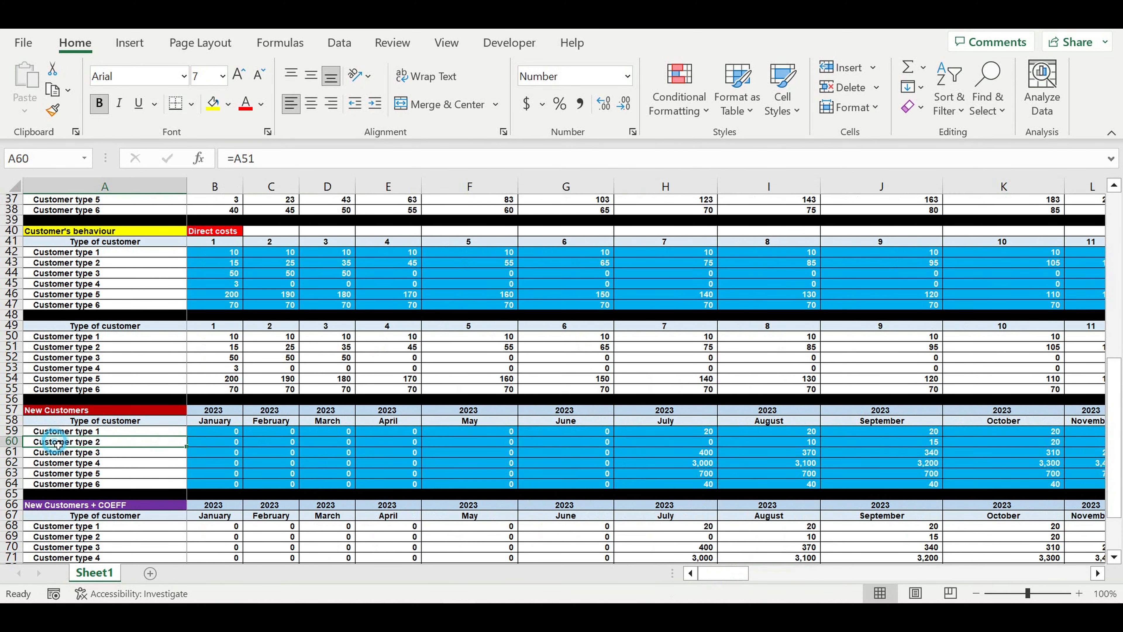
{"action": "key", "text": "Down"}
{"action": "key", "text": "Down"}
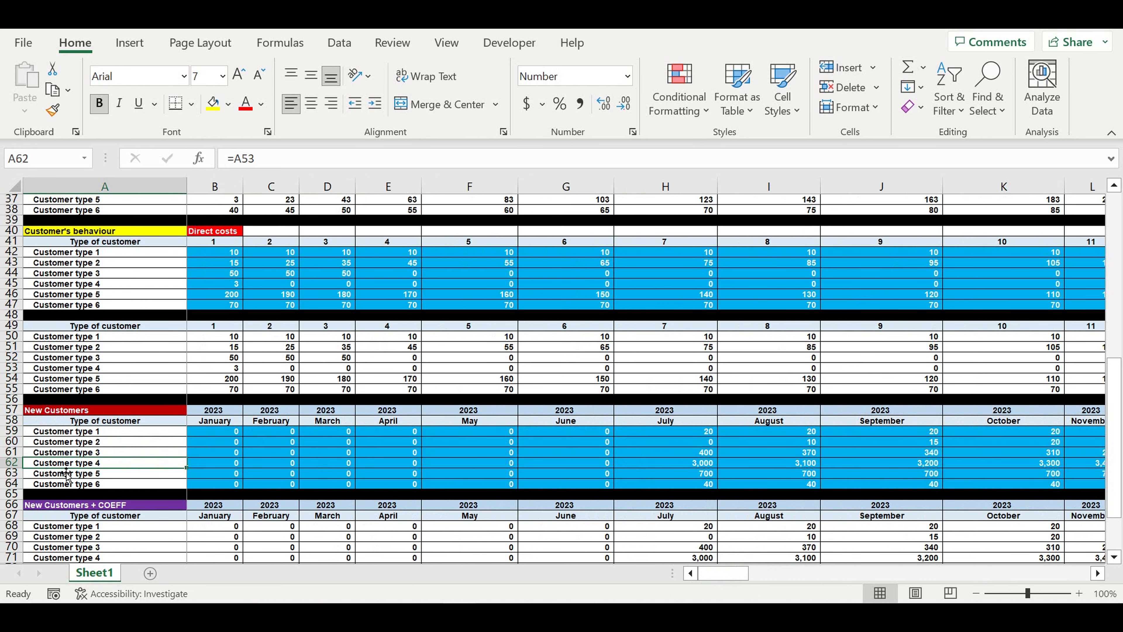
{"action": "scroll", "coordinate": [100, 457], "scroll_direction": "down", "scroll_amount": 6}
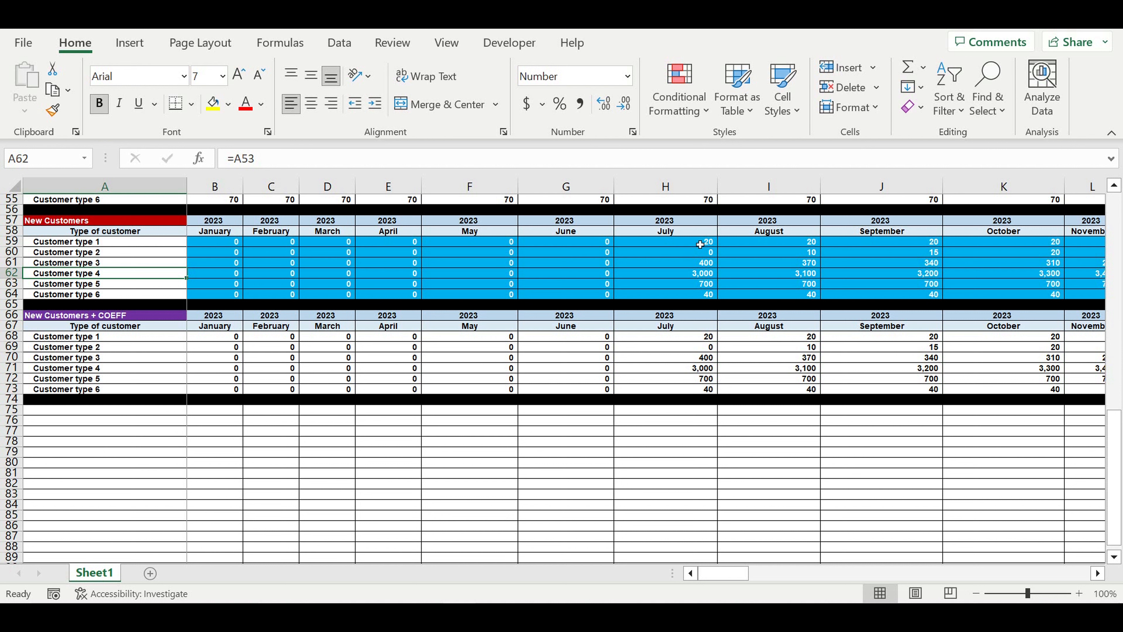
{"action": "left_click_drag", "start_coordinate": [700, 245], "coordinate": [1026, 299]}
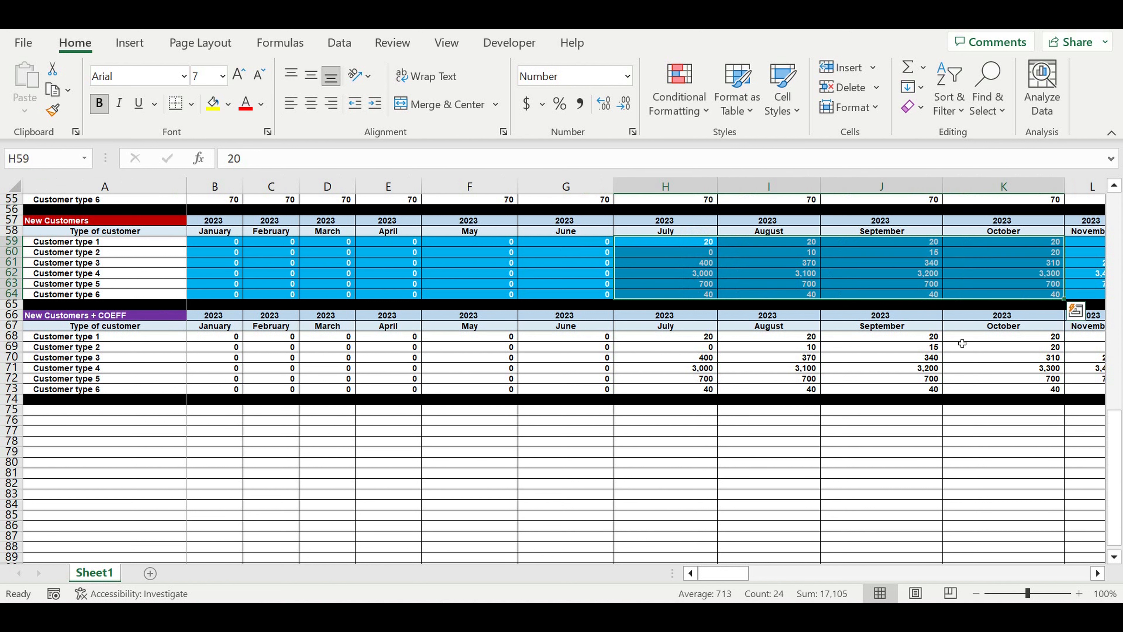
{"action": "left_click", "coordinate": [827, 503]}
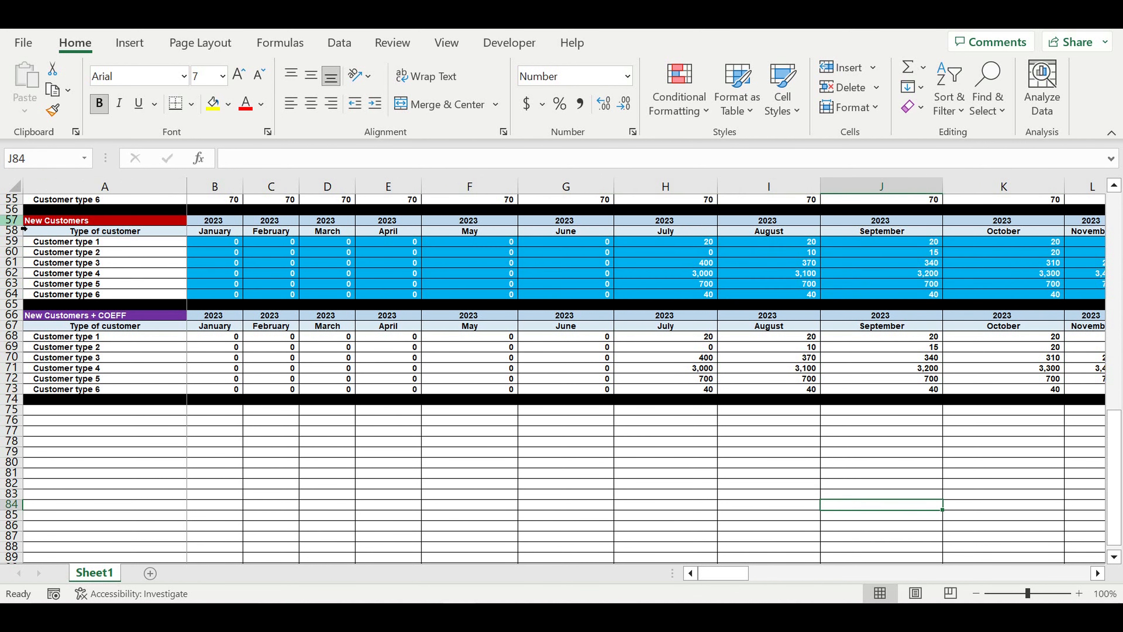
Copy the New Customers header rows 57–58 into rows 75–76
{"action": "left_click_drag", "start_coordinate": [10, 221], "coordinate": [10, 231]}
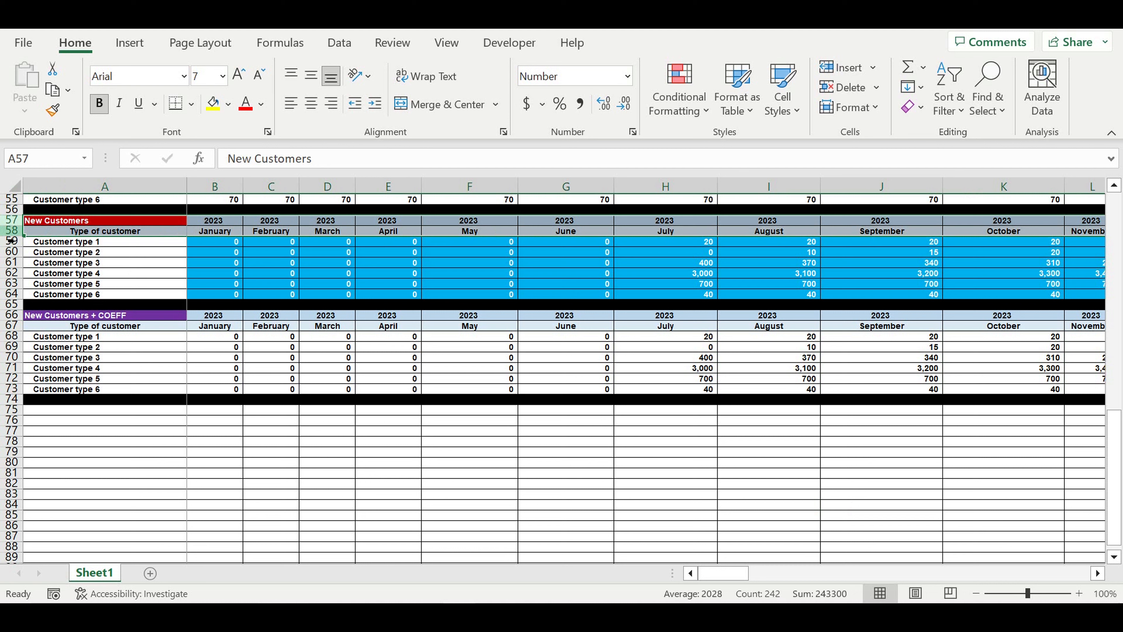
{"action": "key", "text": "ctrl+c"}
{"action": "left_click", "coordinate": [67, 415]}
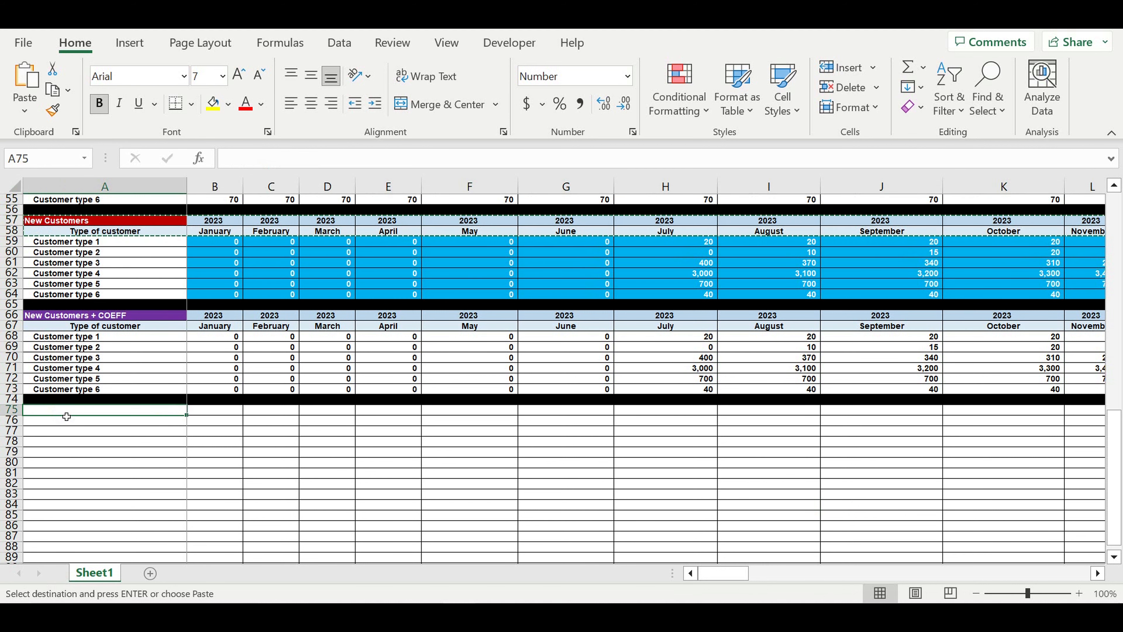
{"action": "key", "text": "ctrl+v"}
Link B75 to the COEFF table's 2023 year so the copied header shows 2023
{"action": "left_click", "coordinate": [227, 413]}
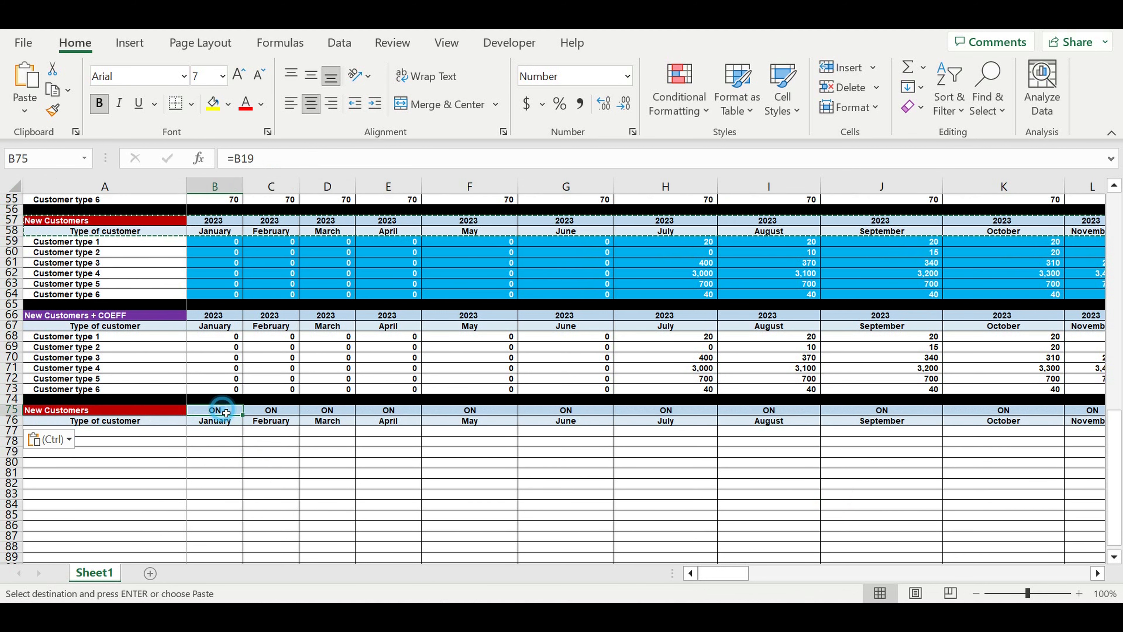
{"action": "type", "text": "="}
{"action": "left_click", "coordinate": [213, 316]}
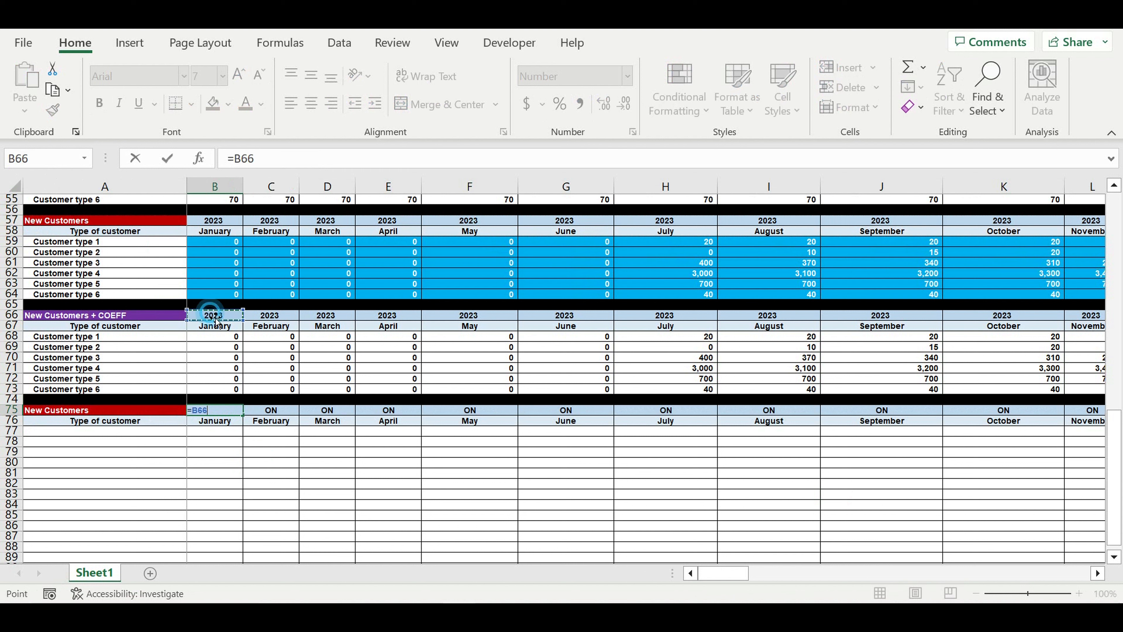
{"action": "key", "text": "Return"}
{"action": "left_click", "coordinate": [292, 507]}
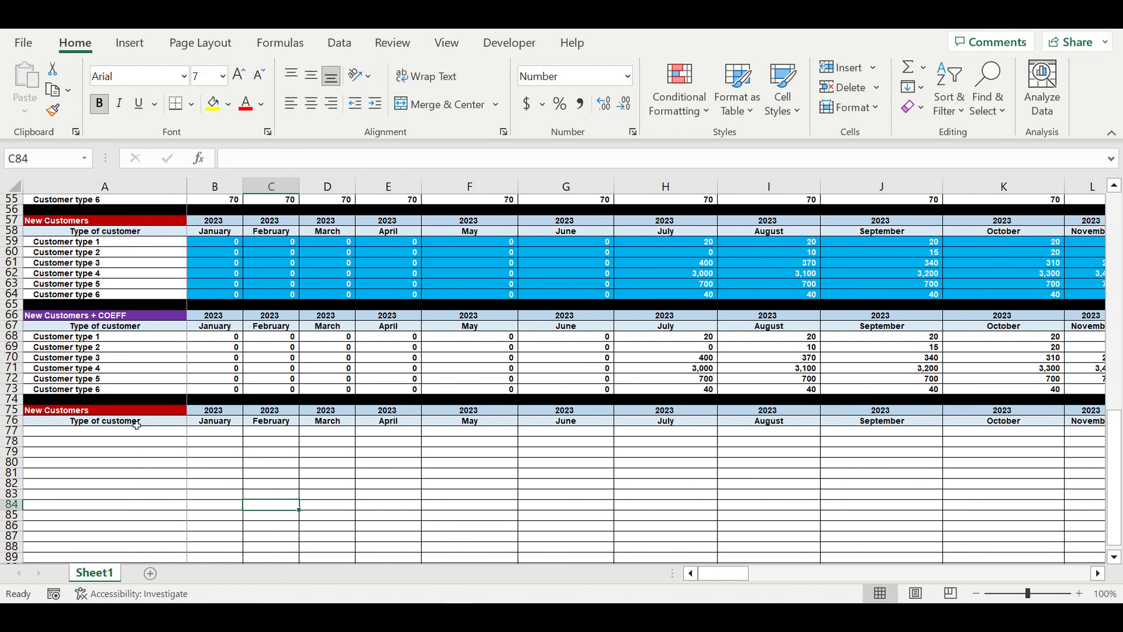
{"action": "left_click", "coordinate": [136, 424]}
{"action": "left_click", "coordinate": [128, 410]}
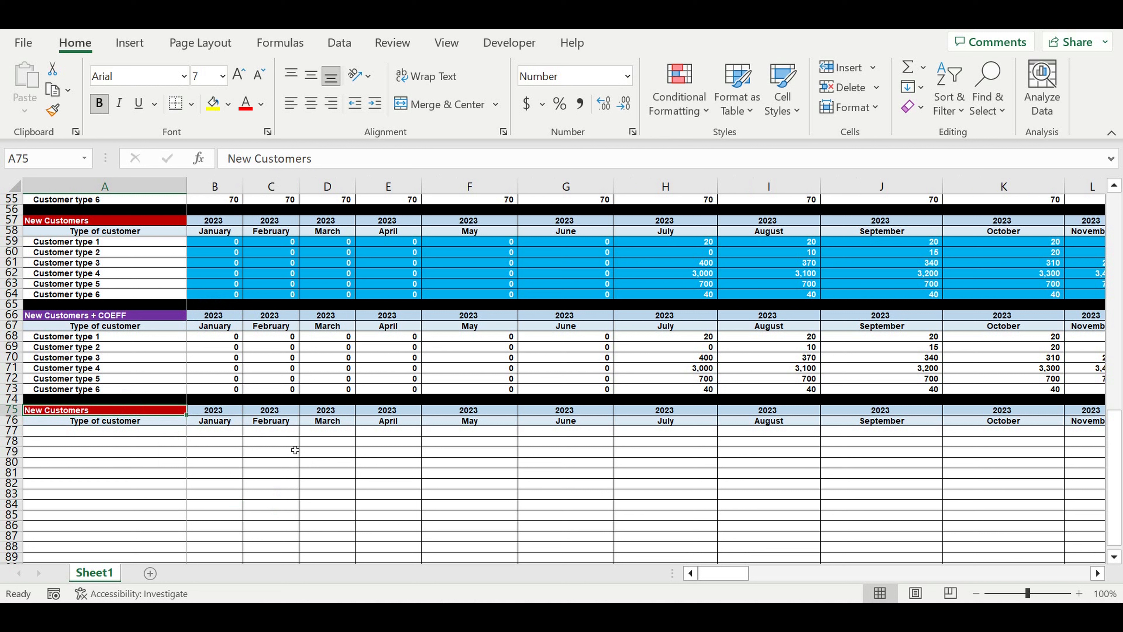
Title A75 'Customer transpose' and link A76 to Customer type 1 in A68, left-aligned
{"action": "type", "text": "Cu"}
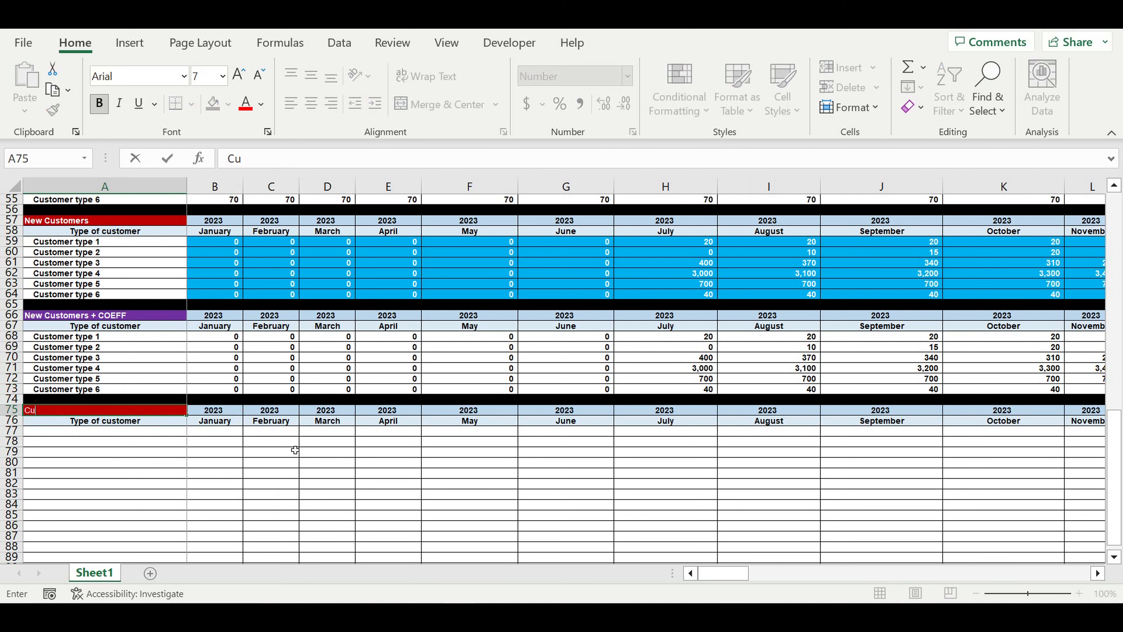
{"action": "type", "text": "stomer transpose"}
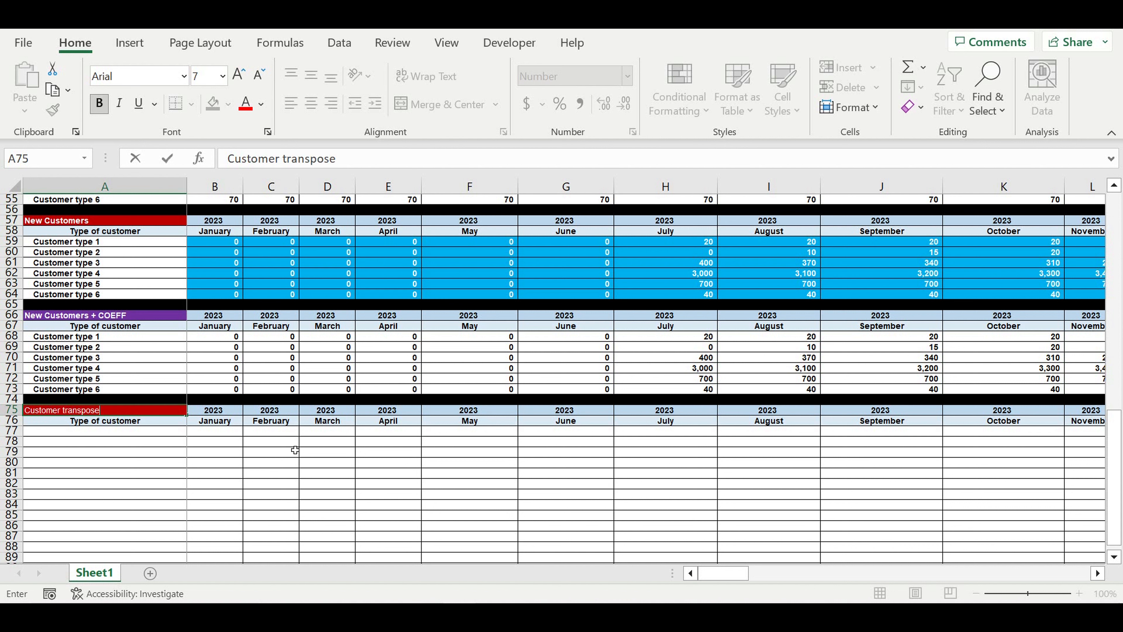
{"action": "key", "text": "Return"}
{"action": "type", "text": "="}
{"action": "left_click", "coordinate": [58, 338]}
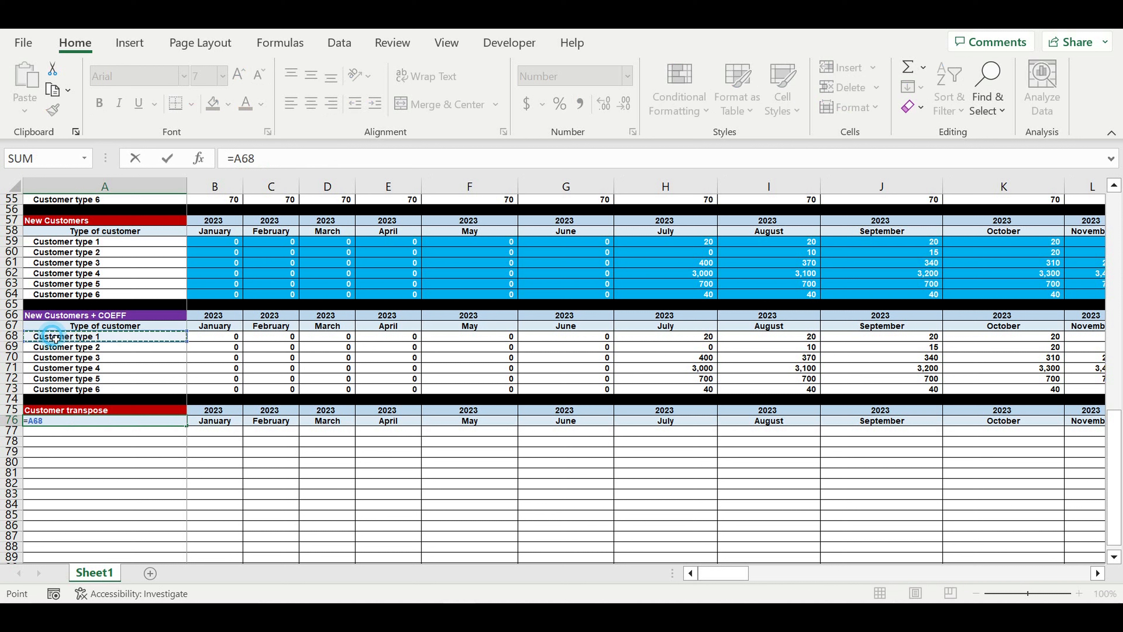
{"action": "key", "text": "Return"}
{"action": "left_click", "coordinate": [118, 421]}
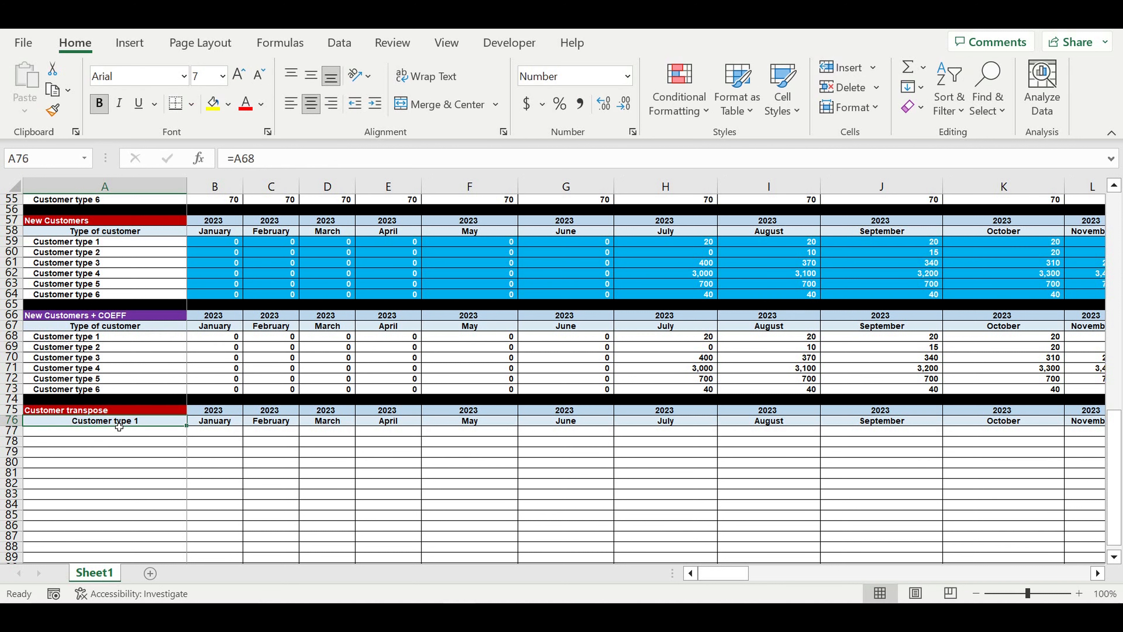
{"action": "left_click", "coordinate": [290, 103]}
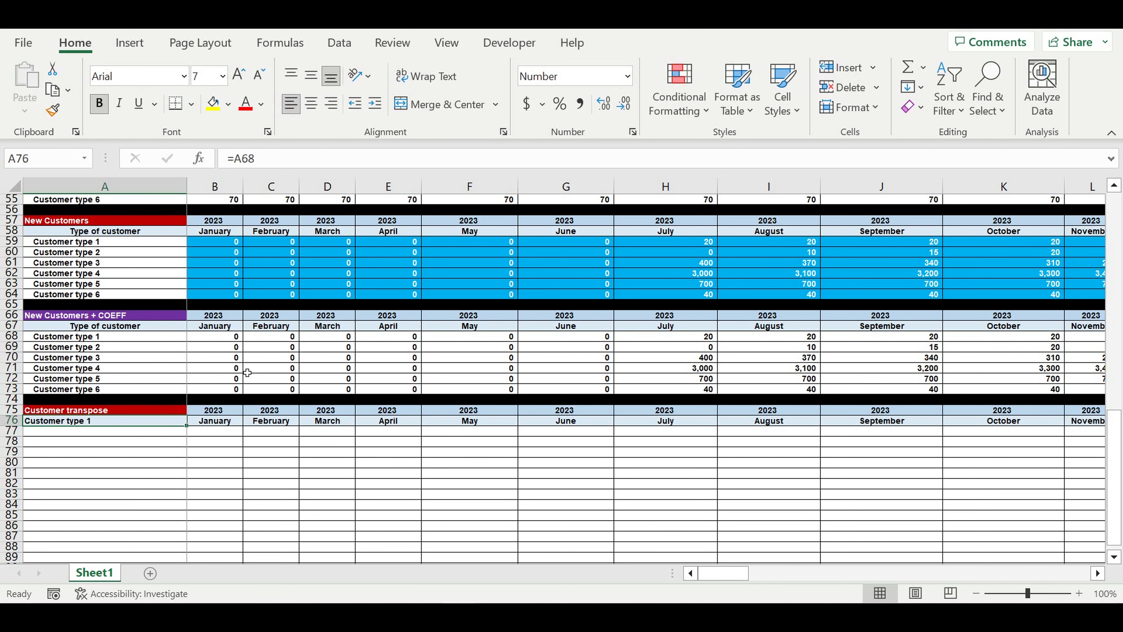
Fill the Customer transpose title red and the Customer type 1 label amber
{"action": "left_click", "coordinate": [73, 410]}
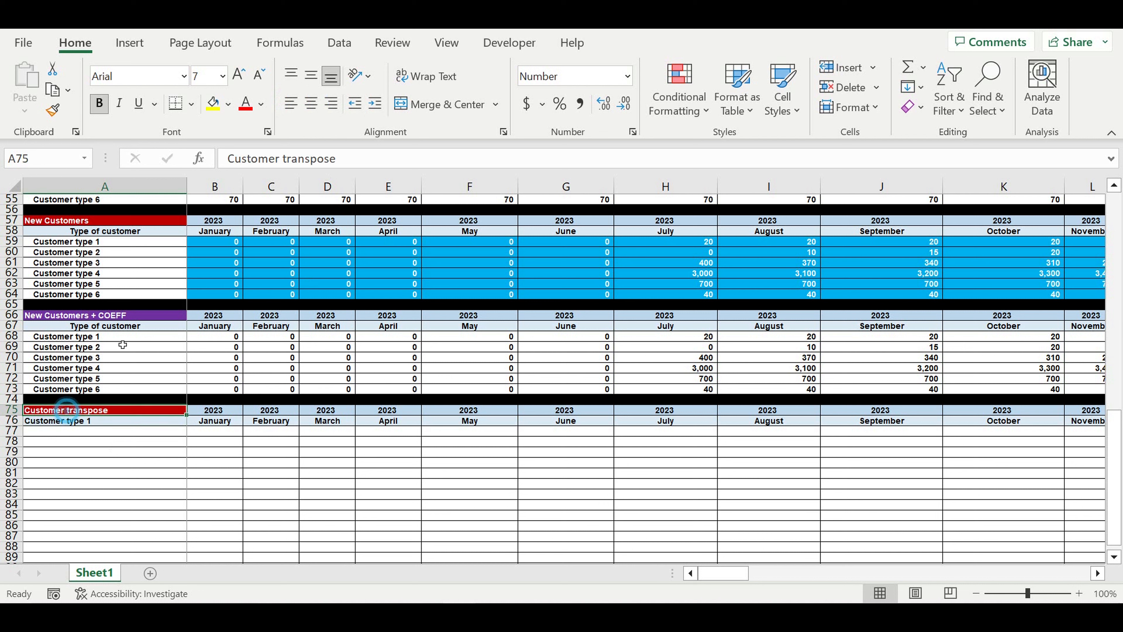
{"action": "left_click", "coordinate": [228, 105]}
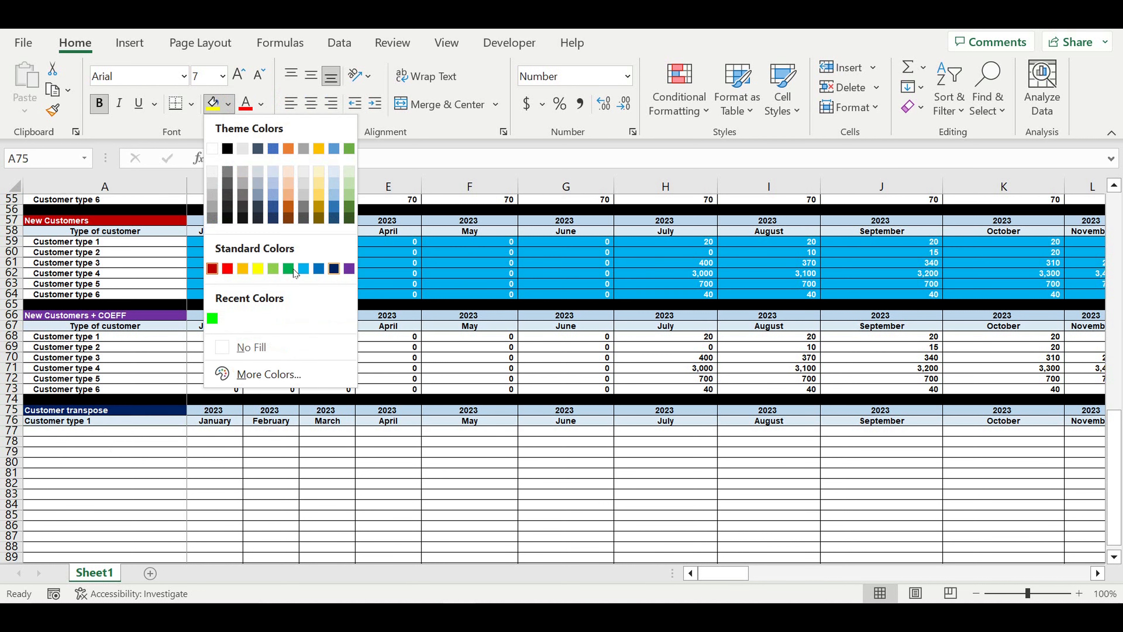
{"action": "left_click", "coordinate": [227, 270]}
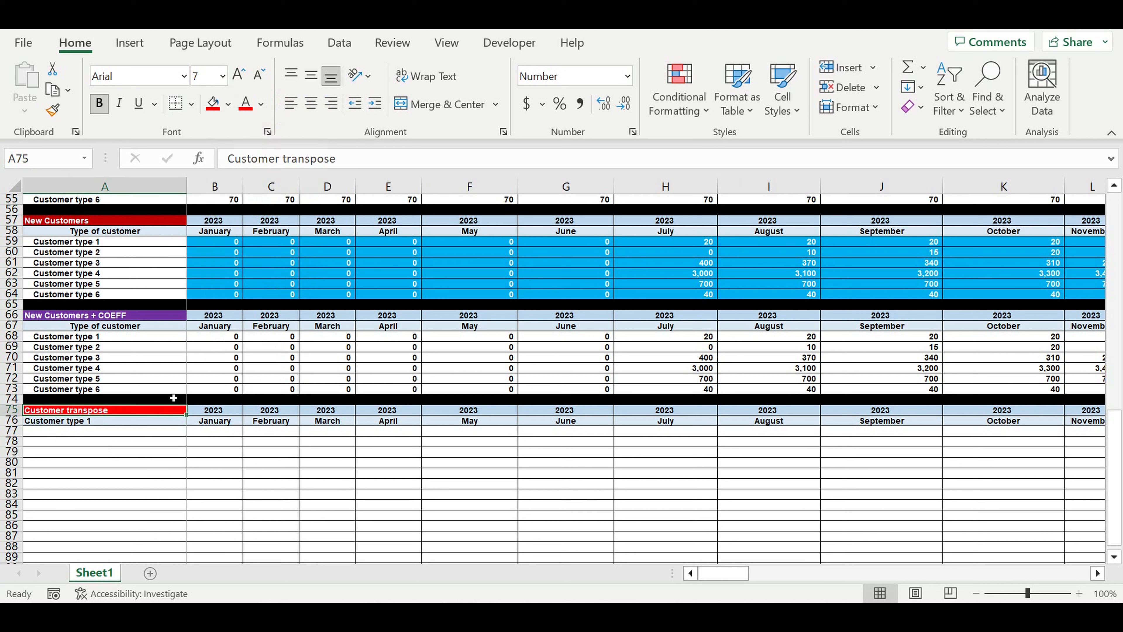
{"action": "left_click", "coordinate": [130, 423]}
{"action": "left_click", "coordinate": [228, 104]}
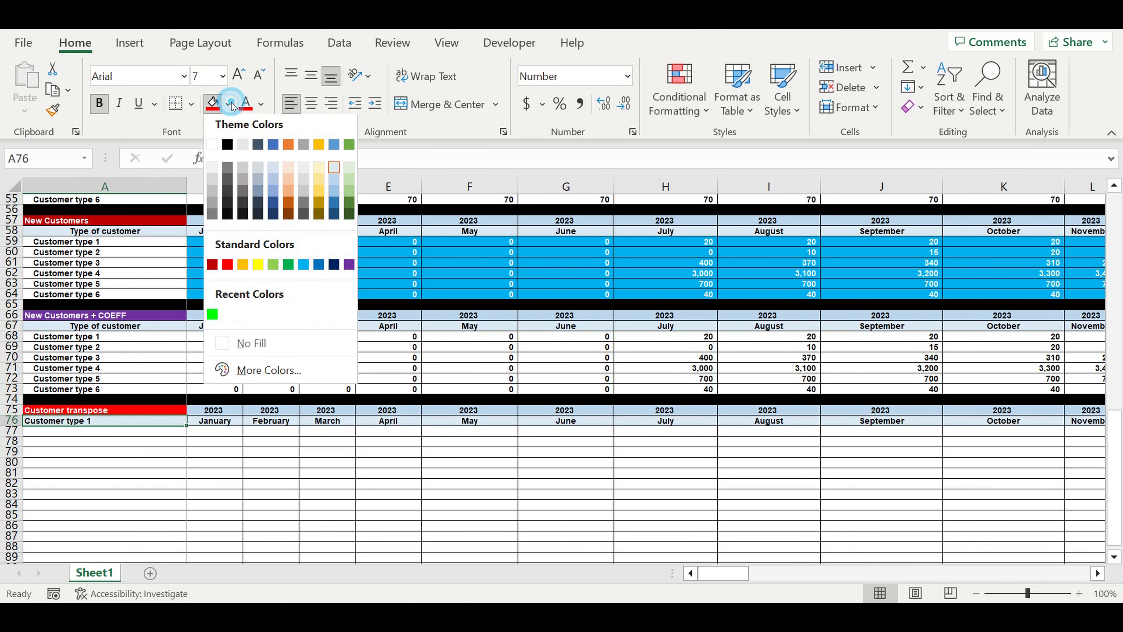
{"action": "left_click", "coordinate": [249, 271]}
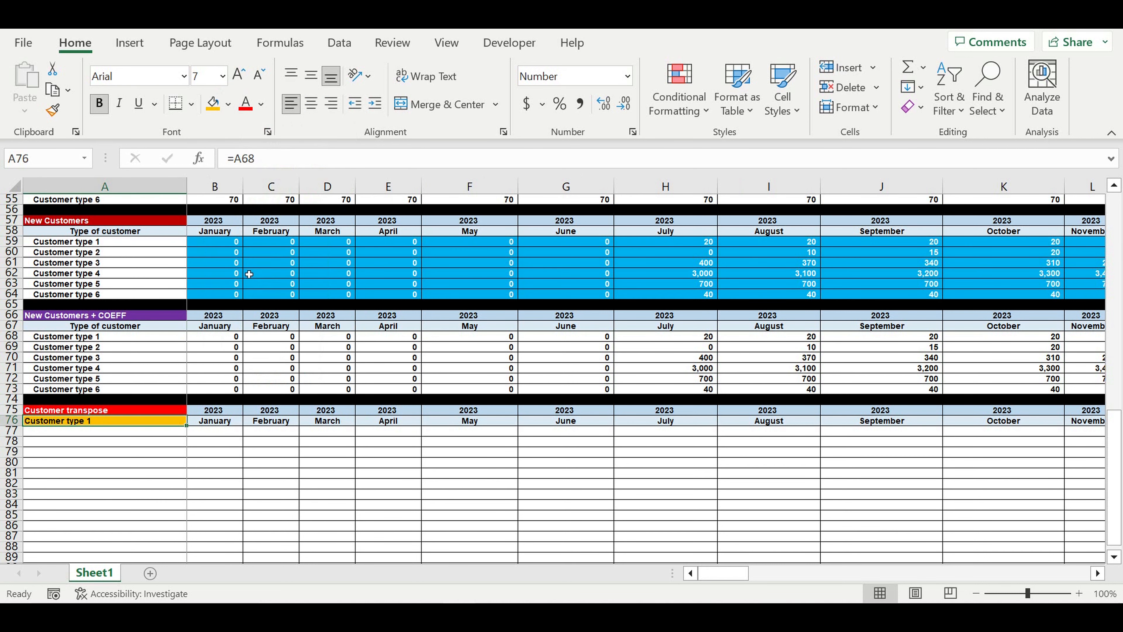
{"action": "left_click", "coordinate": [292, 501]}
{"action": "left_click", "coordinate": [231, 471]}
{"action": "left_click", "coordinate": [166, 427]}
{"action": "left_click", "coordinate": [215, 431]}
Enter 1 in B77 and the formula =B77+1 in C77
{"action": "type", "text": "1"}
{"action": "left_click", "coordinate": [300, 460]}
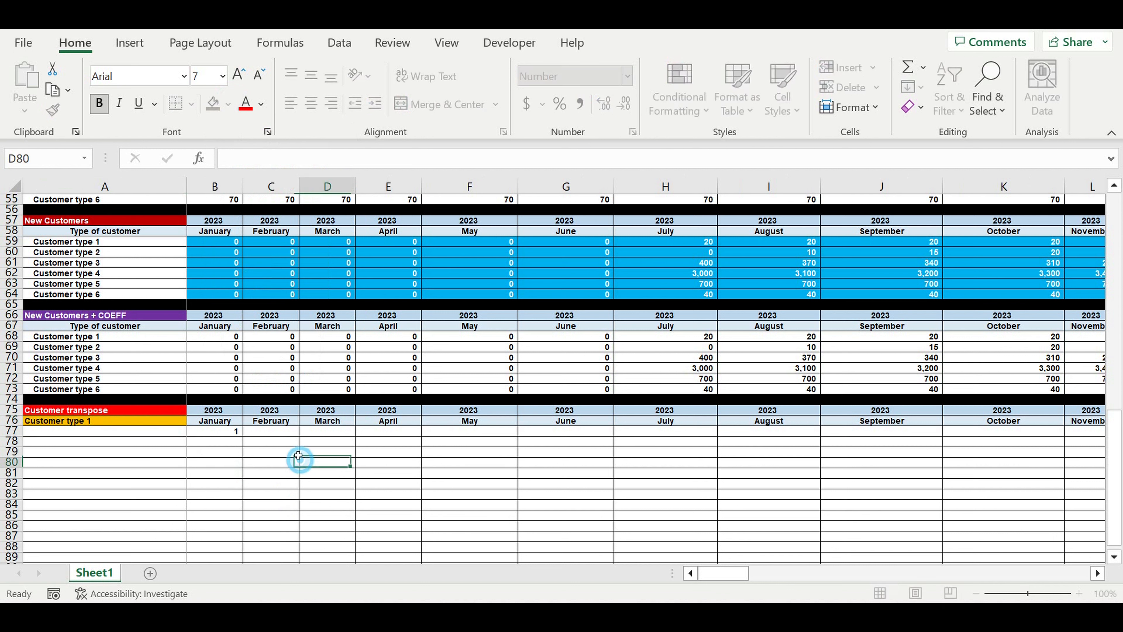
{"action": "left_click", "coordinate": [271, 431]}
{"action": "type", "text": "="}
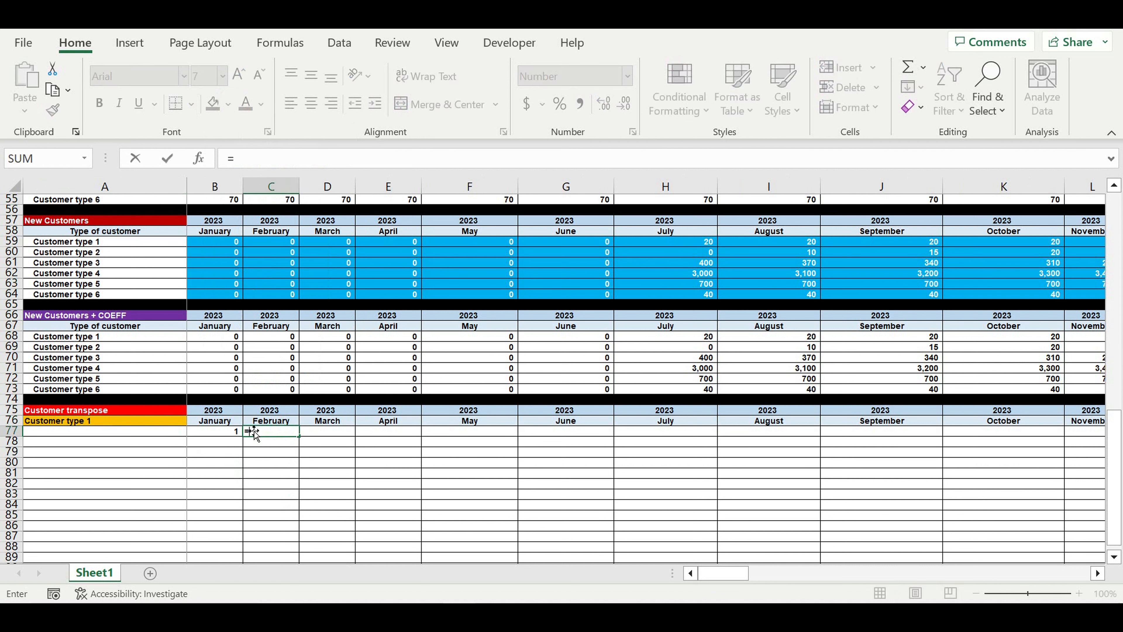
{"action": "left_click", "coordinate": [218, 434]}
{"action": "type", "text": "+"}
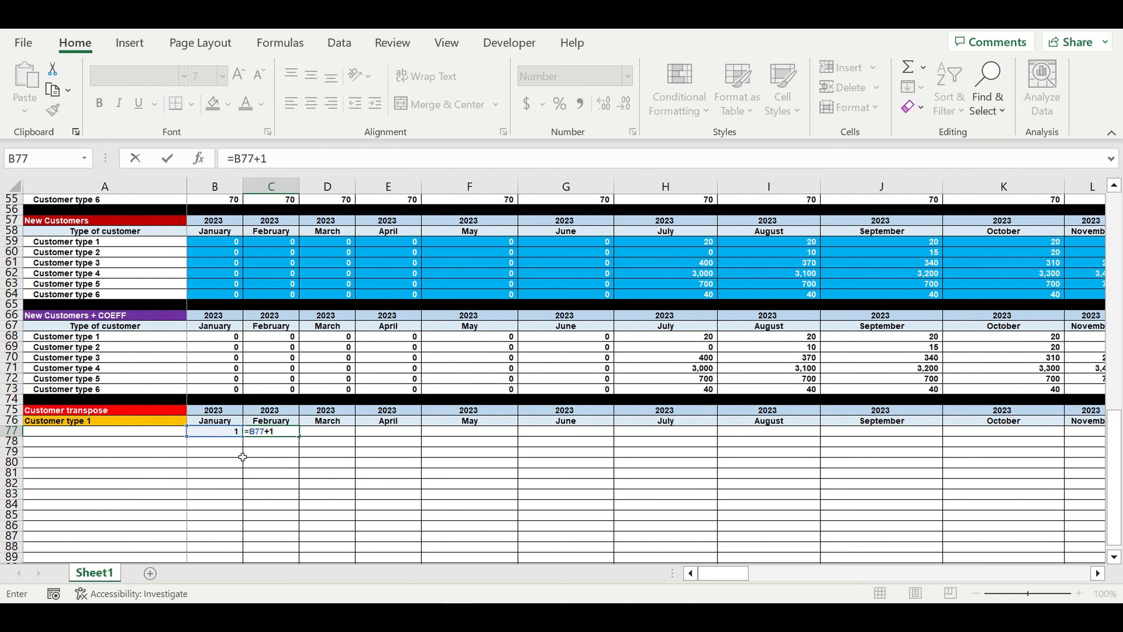
{"action": "type", "text": "1"}
{"action": "key", "text": "Return"}
Centre the two period numbers and fill them gold
{"action": "left_click_drag", "start_coordinate": [221, 432], "coordinate": [272, 431]}
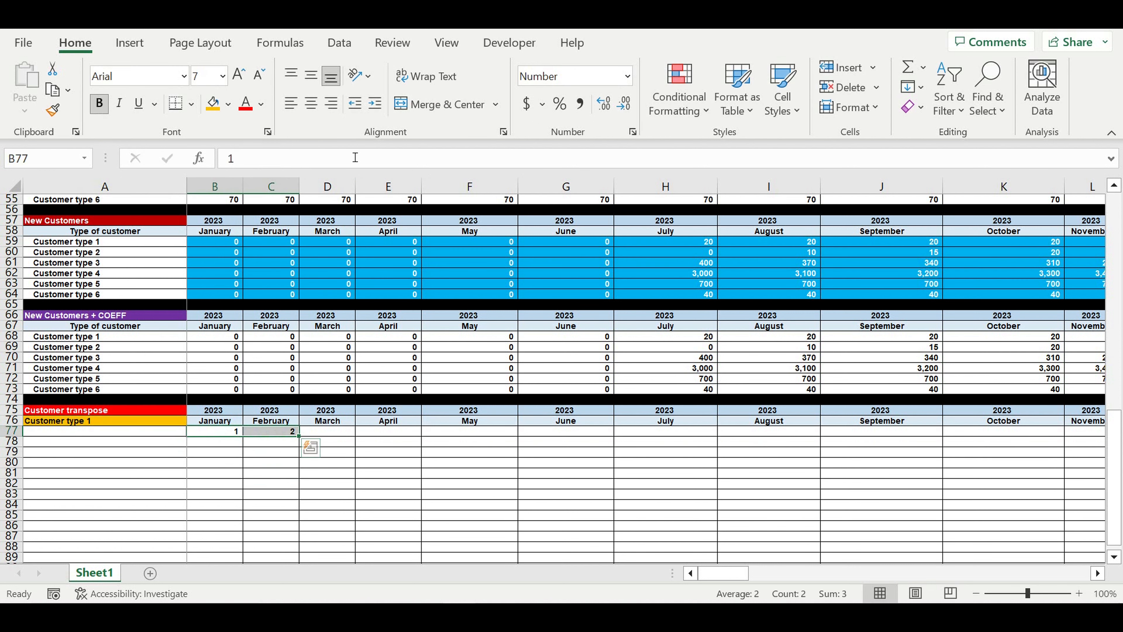
{"action": "left_click", "coordinate": [311, 103]}
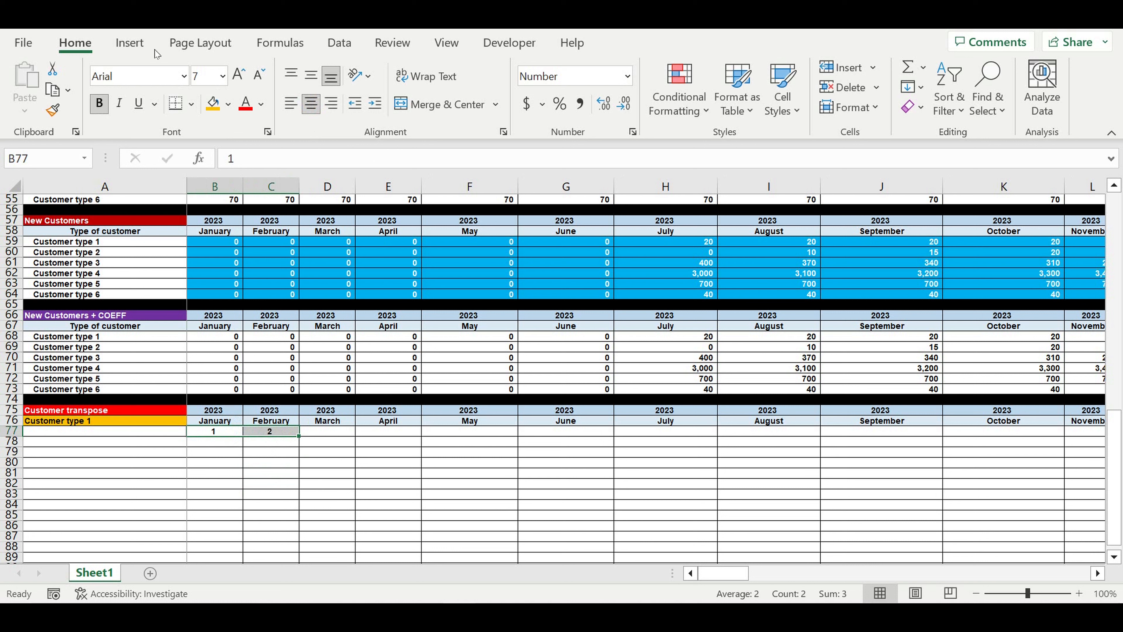
{"action": "left_click", "coordinate": [228, 104]}
{"action": "left_click", "coordinate": [318, 177]}
Extend the +1 numbering along row 77 to column DQ, December 2032
{"action": "left_click", "coordinate": [373, 482]}
{"action": "left_click", "coordinate": [289, 433]}
{"action": "left_click_drag", "start_coordinate": [302, 440], "coordinate": [1096, 421]}
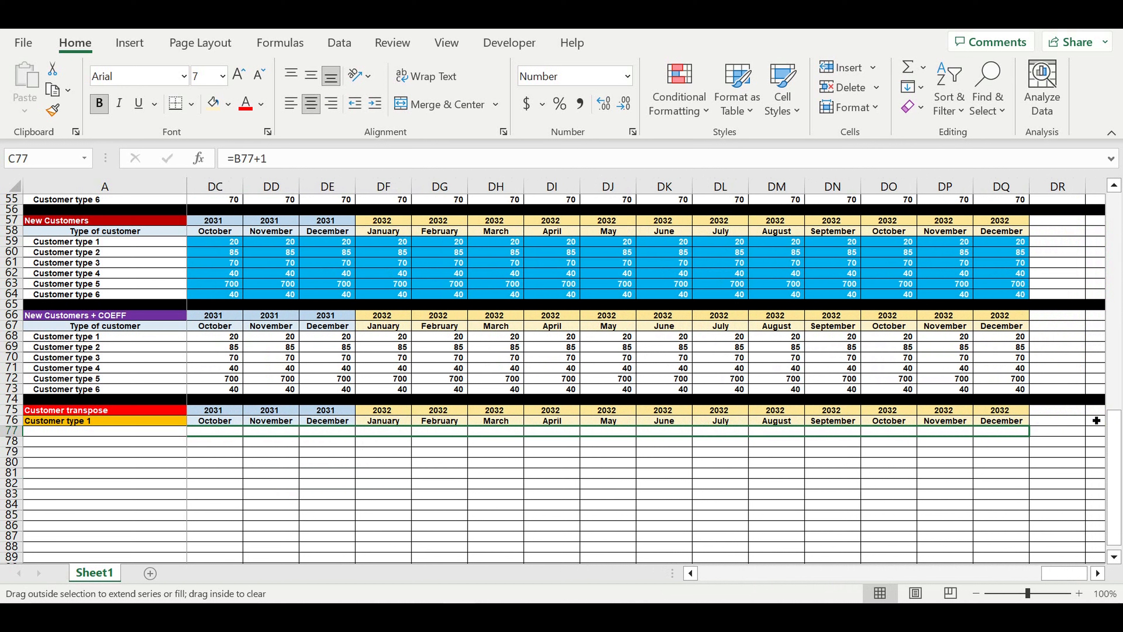
{"action": "left_click_drag", "start_coordinate": [1016, 439], "coordinate": [1016, 439]}
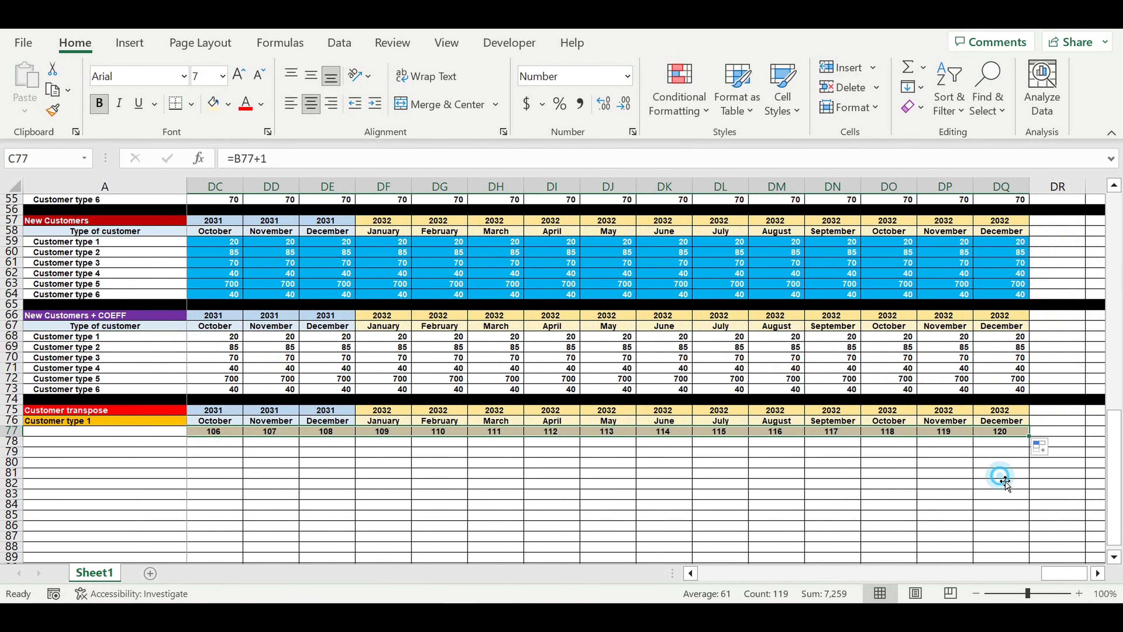
{"action": "left_click", "coordinate": [1000, 474]}
{"action": "left_click_drag", "start_coordinate": [1063, 576], "coordinate": [248, 584]}
{"action": "left_click_drag", "start_coordinate": [144, 434], "coordinate": [145, 483]}
{"action": "left_click", "coordinate": [162, 442]}
Enter 1 in A78 and =A78+1 in A79, filled light yellow
{"action": "type", "text": "1"}
{"action": "left_click", "coordinate": [163, 460]}
{"action": "left_click", "coordinate": [171, 453]}
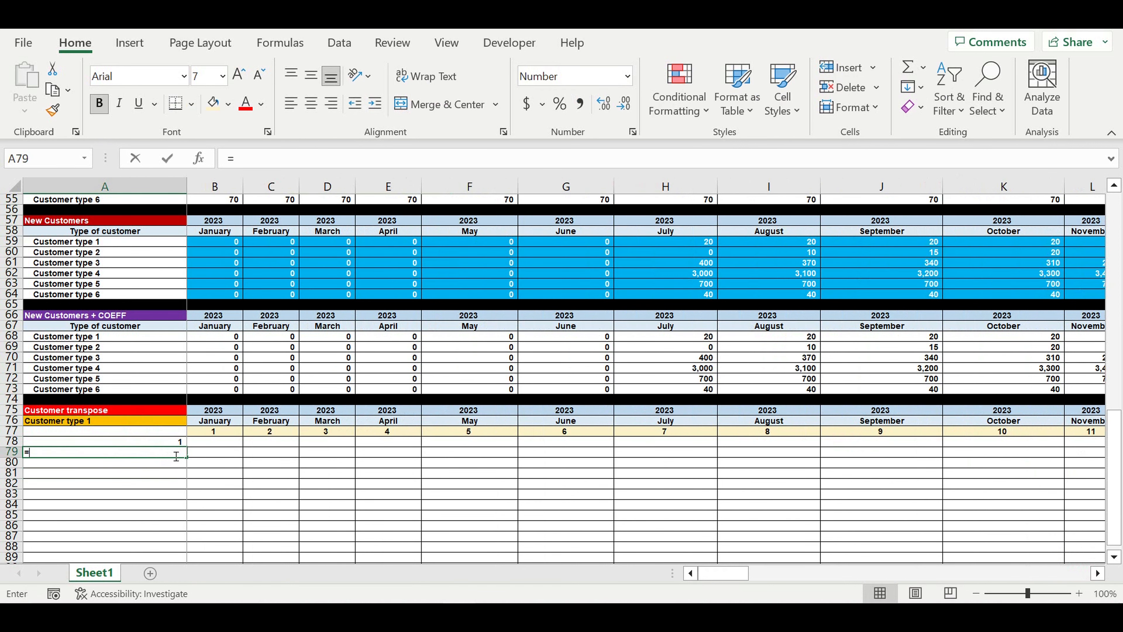
{"action": "type", "text": "="}
{"action": "left_click", "coordinate": [171, 442]}
{"action": "type", "text": "+1"}
{"action": "key", "text": "Return"}
{"action": "left_click_drag", "start_coordinate": [166, 432], "coordinate": [170, 452]}
{"action": "left_click", "coordinate": [211, 110]}
{"action": "left_click", "coordinate": [239, 482]}
Copy the index formula down column A and delete the surplus rows beyond 120
{"action": "left_click", "coordinate": [165, 453]}
{"action": "left_click_drag", "start_coordinate": [193, 461], "coordinate": [193, 544]}
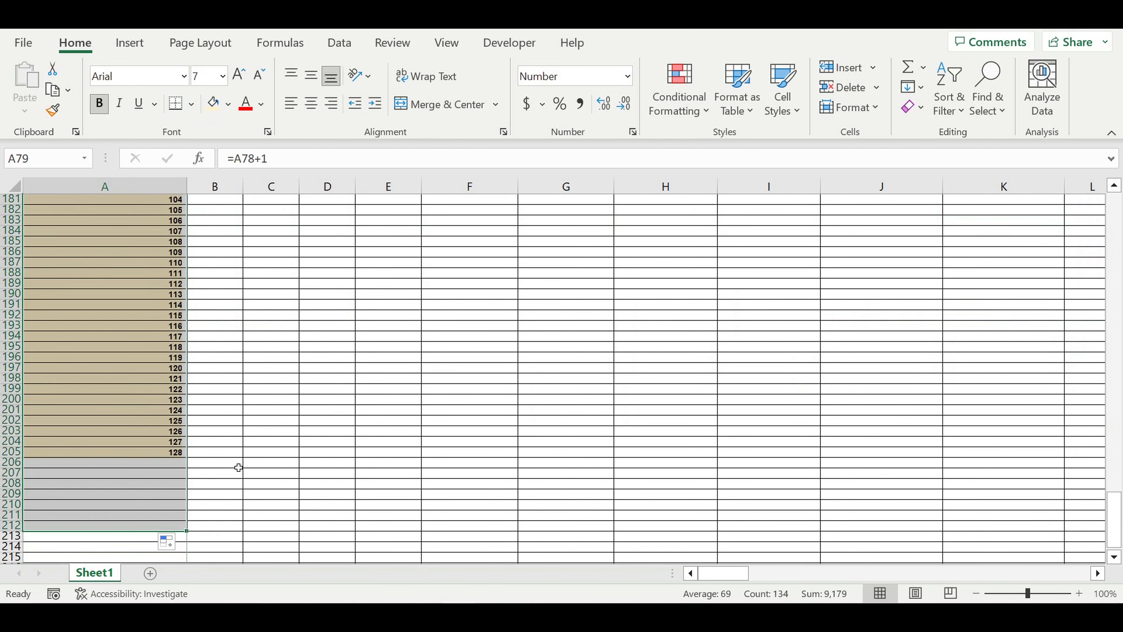
{"action": "left_click_drag", "start_coordinate": [12, 535], "coordinate": [13, 377]}
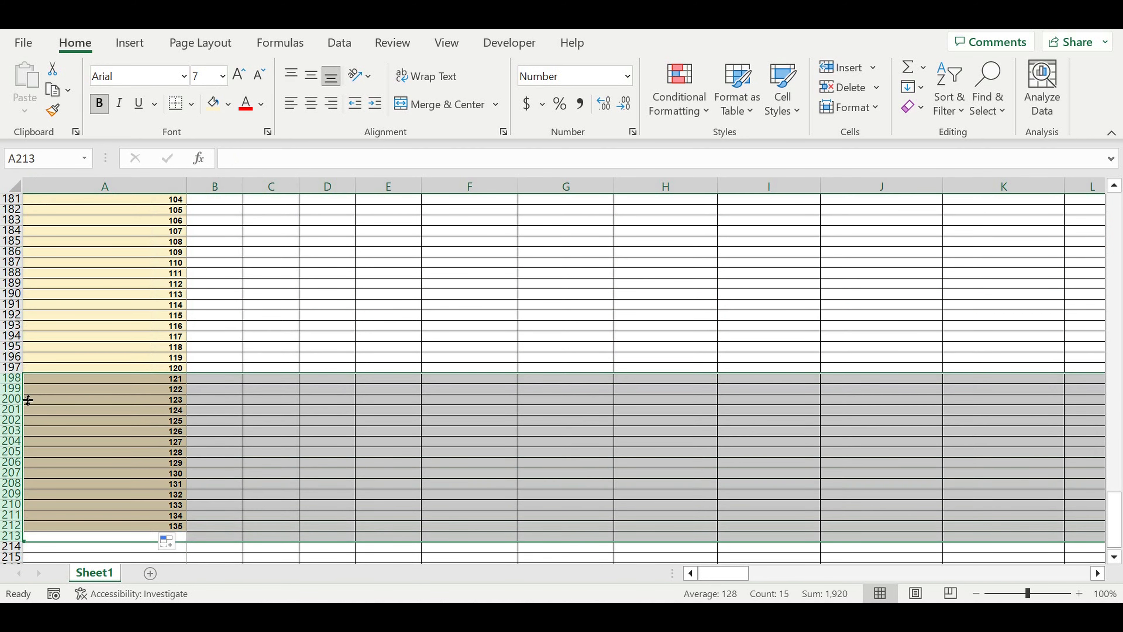
{"action": "right_click", "coordinate": [12, 398]}
{"action": "left_click", "coordinate": [56, 248]}
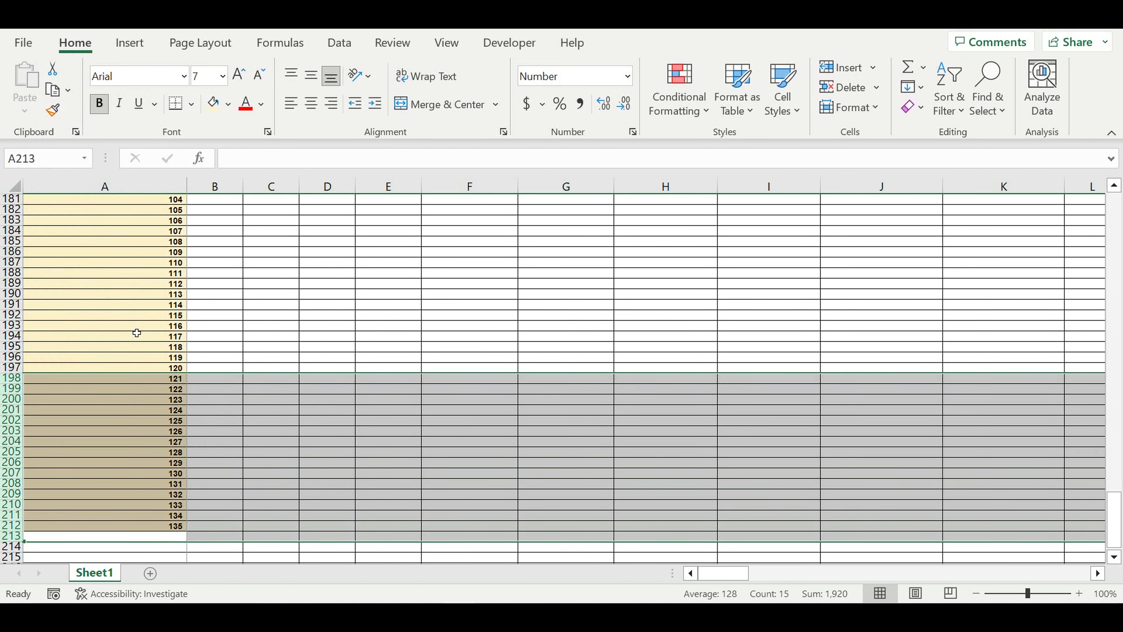
{"action": "left_click", "coordinate": [294, 420]}
Fill row 198 black as a separator beneath the index
{"action": "left_click", "coordinate": [12, 378]}
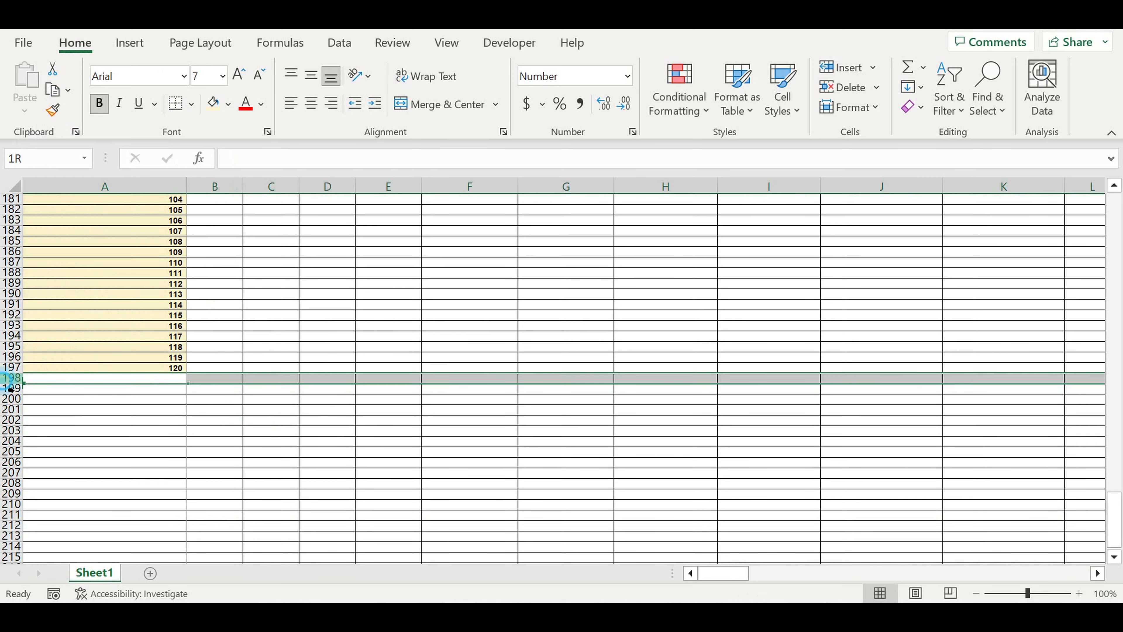
{"action": "left_click", "coordinate": [228, 104]}
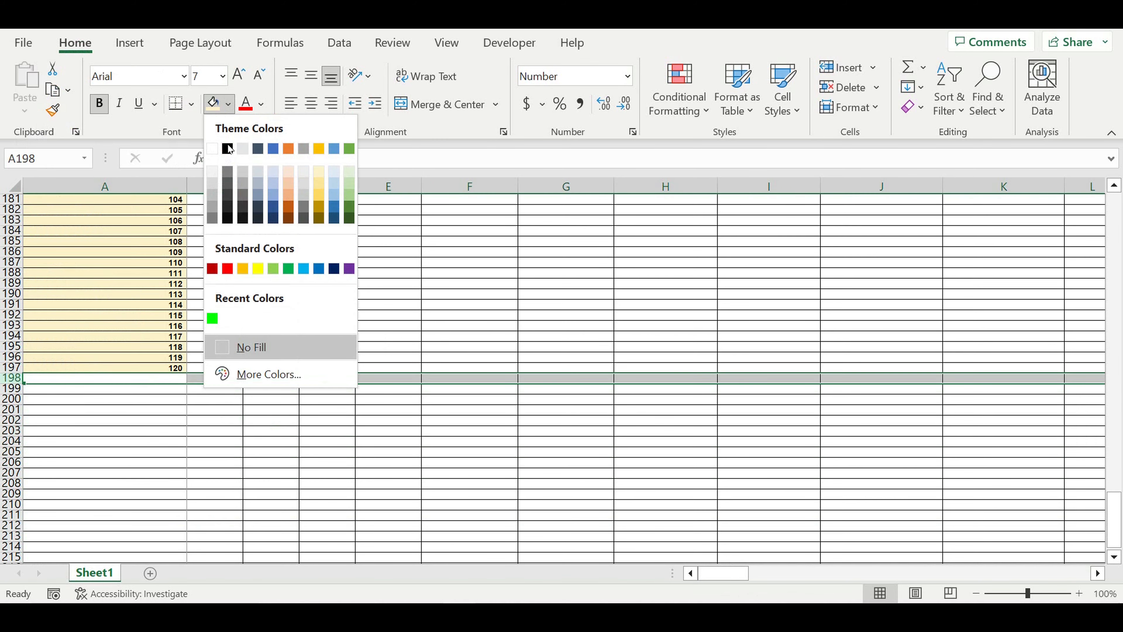
{"action": "left_click", "coordinate": [228, 149]}
{"action": "left_click", "coordinate": [431, 261]}
{"action": "scroll", "coordinate": [438, 312], "scroll_direction": "up", "scroll_amount": 13}
{"action": "scroll", "coordinate": [440, 315], "scroll_direction": "up", "scroll_amount": 20}
{"action": "scroll", "coordinate": [440, 314], "scroll_direction": "up", "scroll_amount": 8}
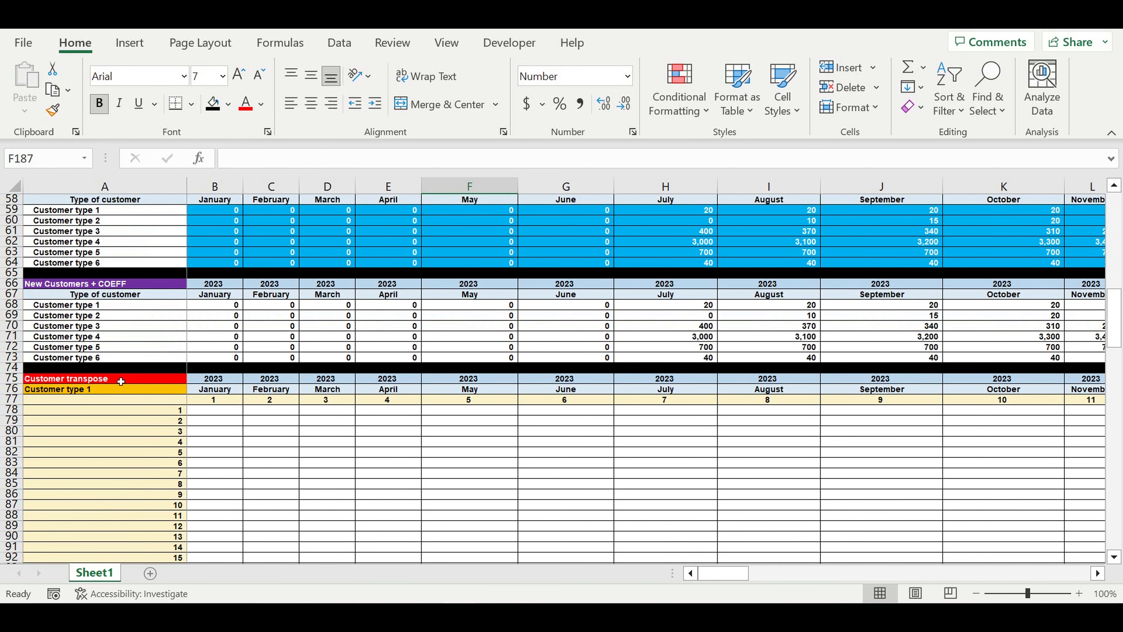
Retitle the block in A75 to 'Customer transpose (step 1)'
{"action": "left_click", "coordinate": [121, 381]}
{"action": "left_click", "coordinate": [354, 161]}
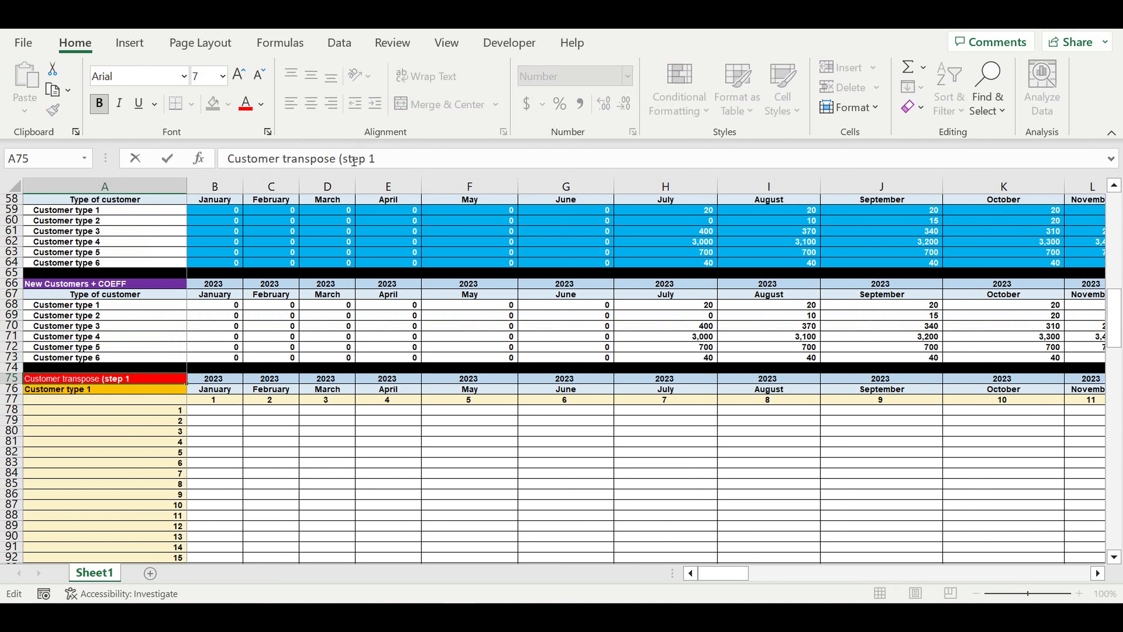
{"action": "type", "text": "(step 1)"}
{"action": "key", "text": "Return"}
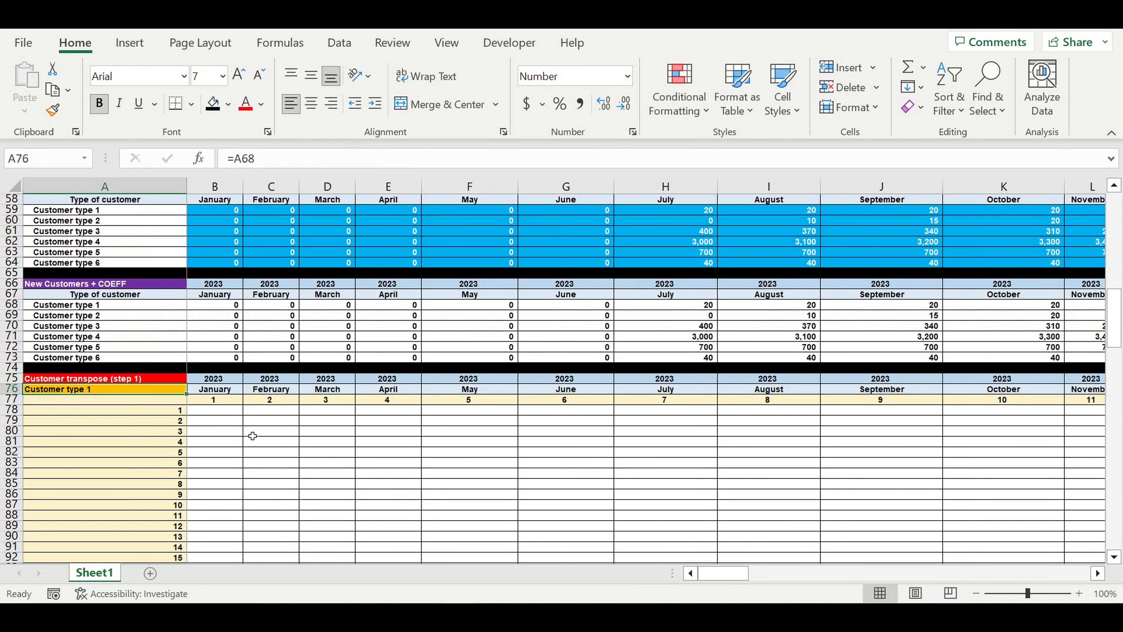
Start B78's IF formula with the anchored condition B$77=$A78
{"action": "left_click", "coordinate": [219, 410]}
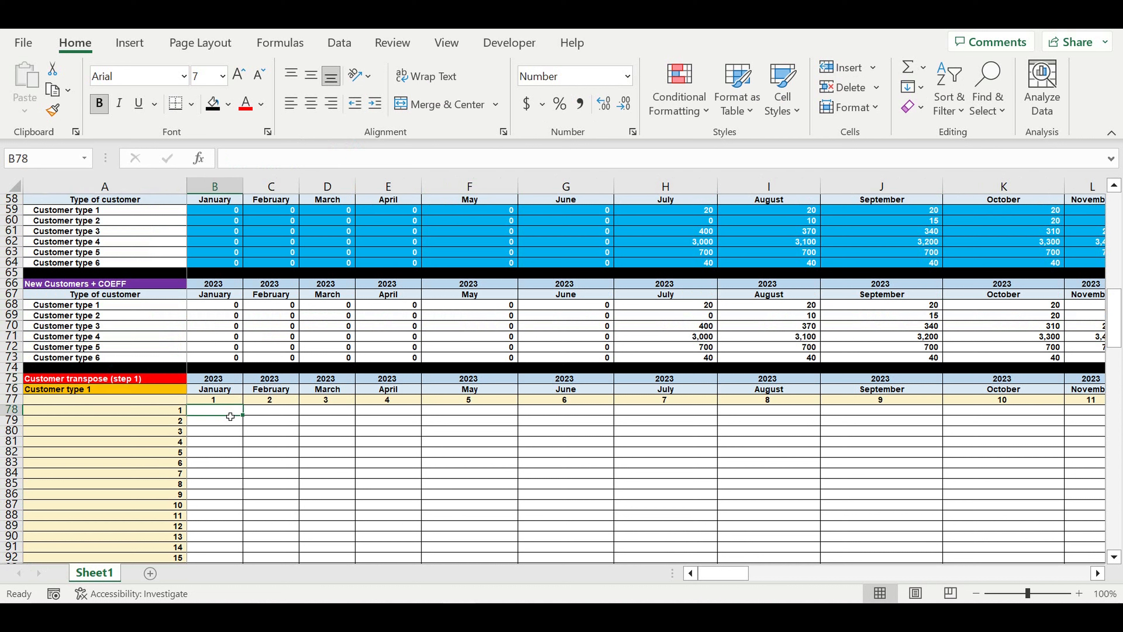
{"action": "type", "text": "=if("}
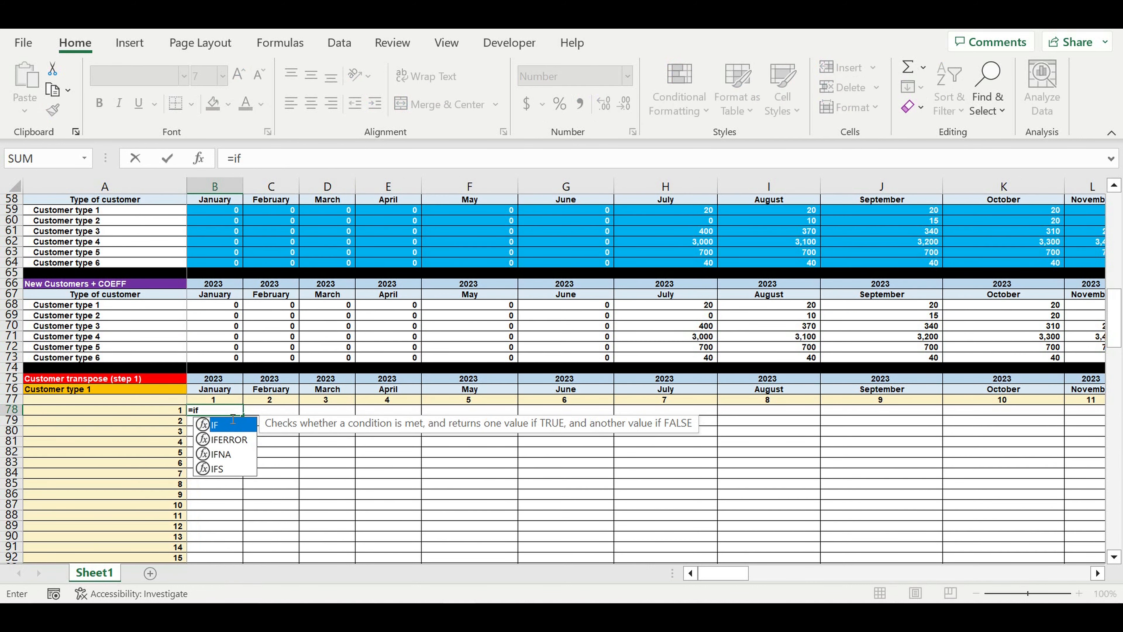
{"action": "left_click", "coordinate": [217, 405]}
{"action": "left_click", "coordinate": [253, 159]}
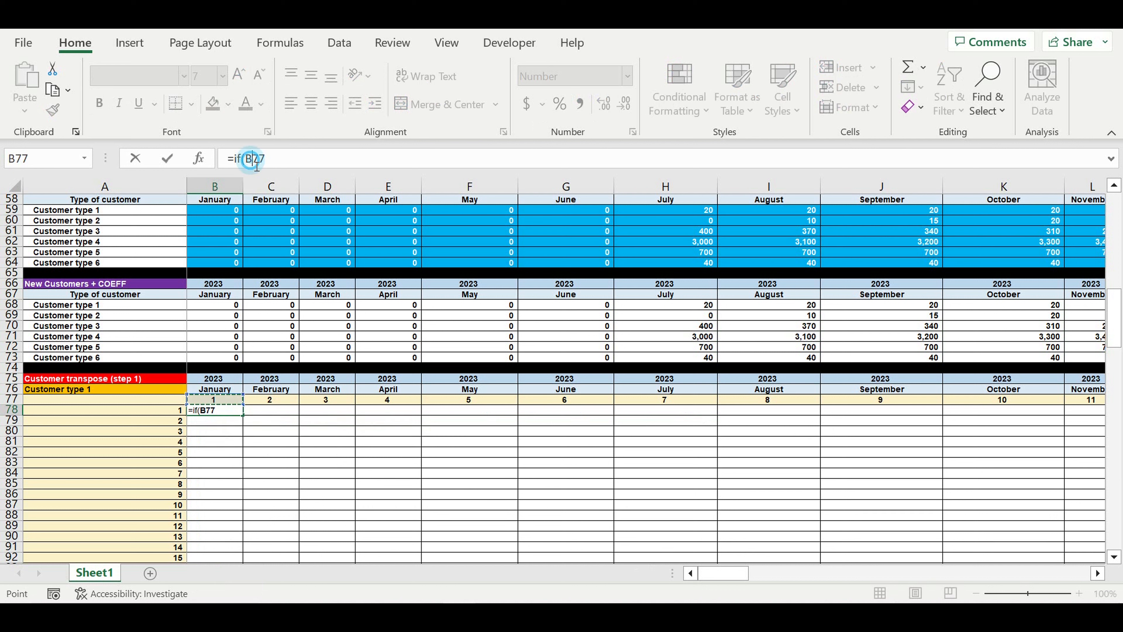
{"action": "type", "text": "#"}
{"action": "key", "text": "BackSpace"}
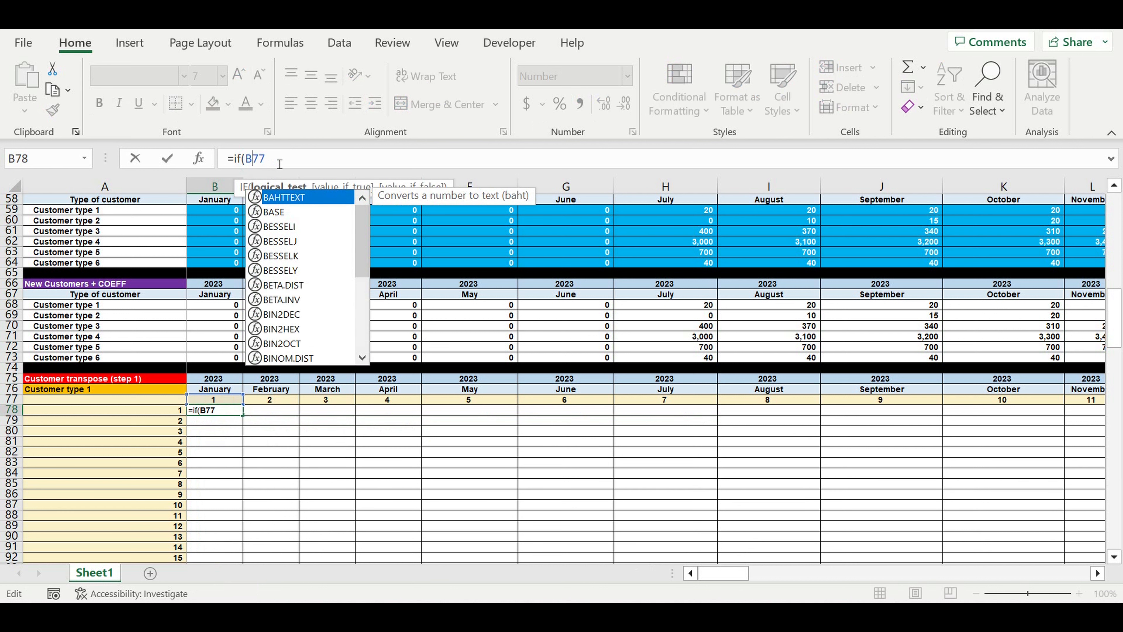
{"action": "key", "text": "Escape"}
{"action": "type", "text": "$77"}
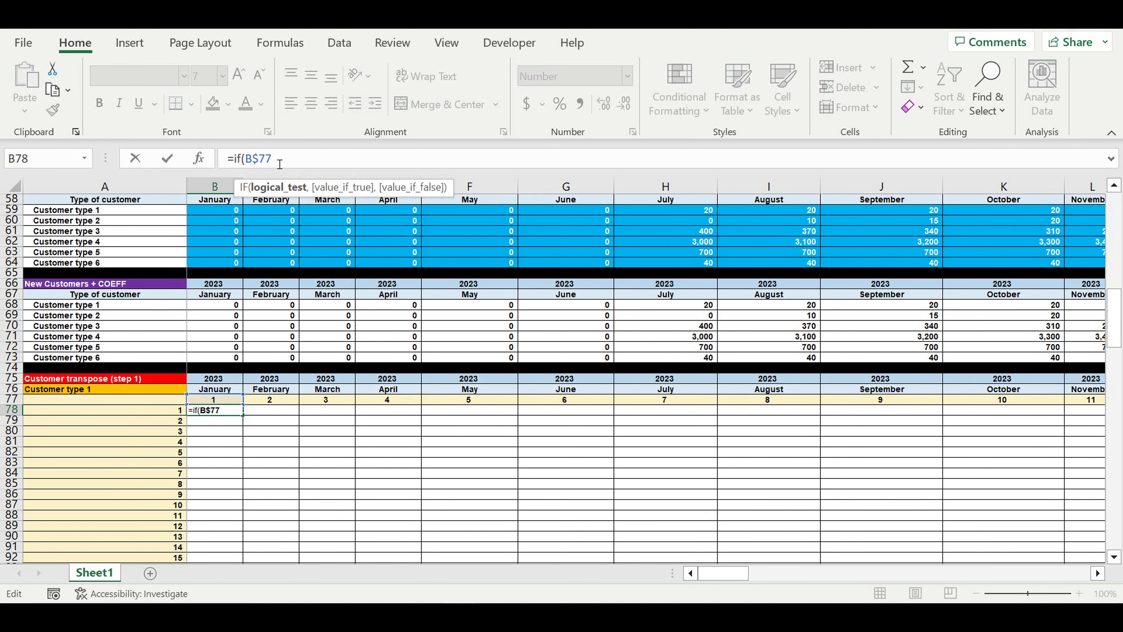
{"action": "type", "text": "="}
{"action": "left_click", "coordinate": [164, 410]}
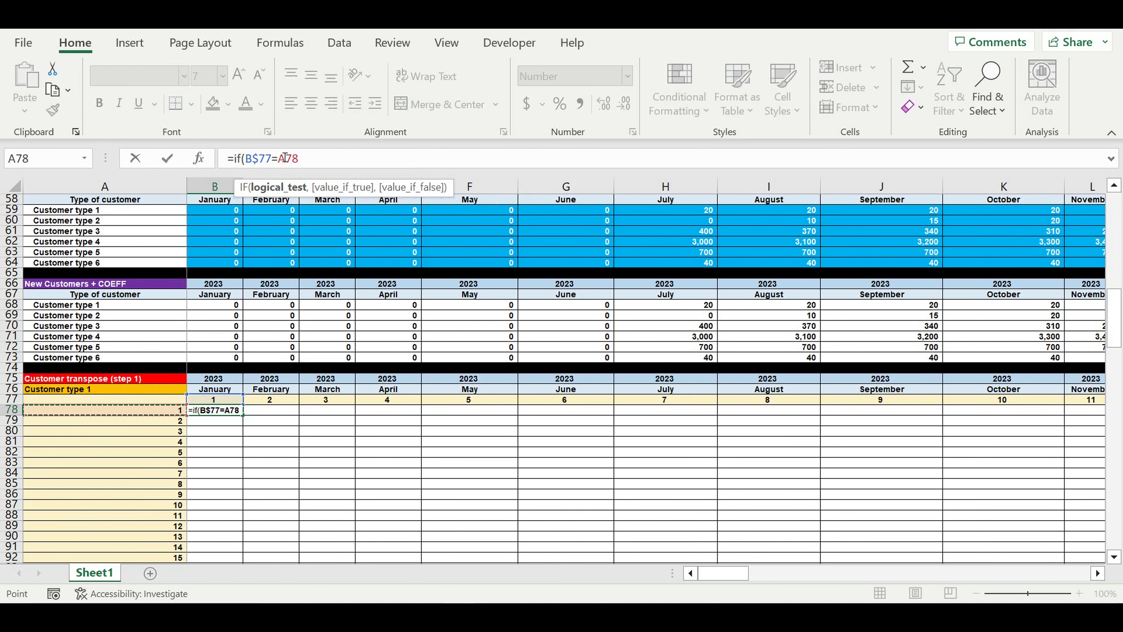
{"action": "left_click", "coordinate": [342, 160]}
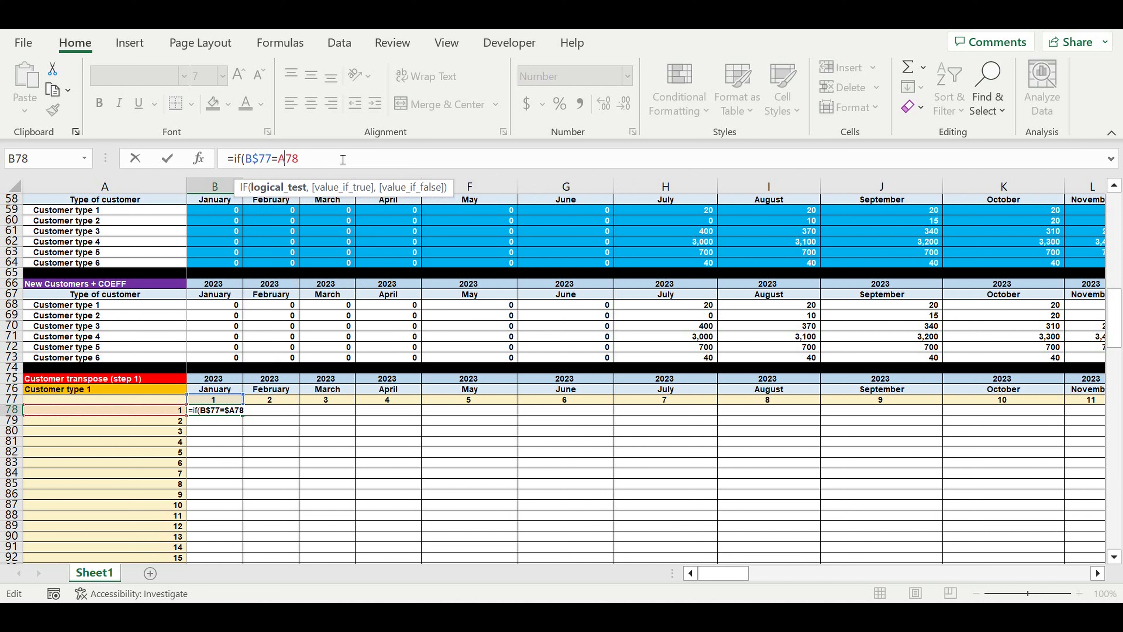
{"action": "key", "text": "Left"}
{"action": "type", "text": "$"}
Complete B78 as =IF(B$77=$A78,B$68,0) with result B$68 and fallback 0
{"action": "left_click", "coordinate": [334, 160]}
{"action": "type", "text": ","}
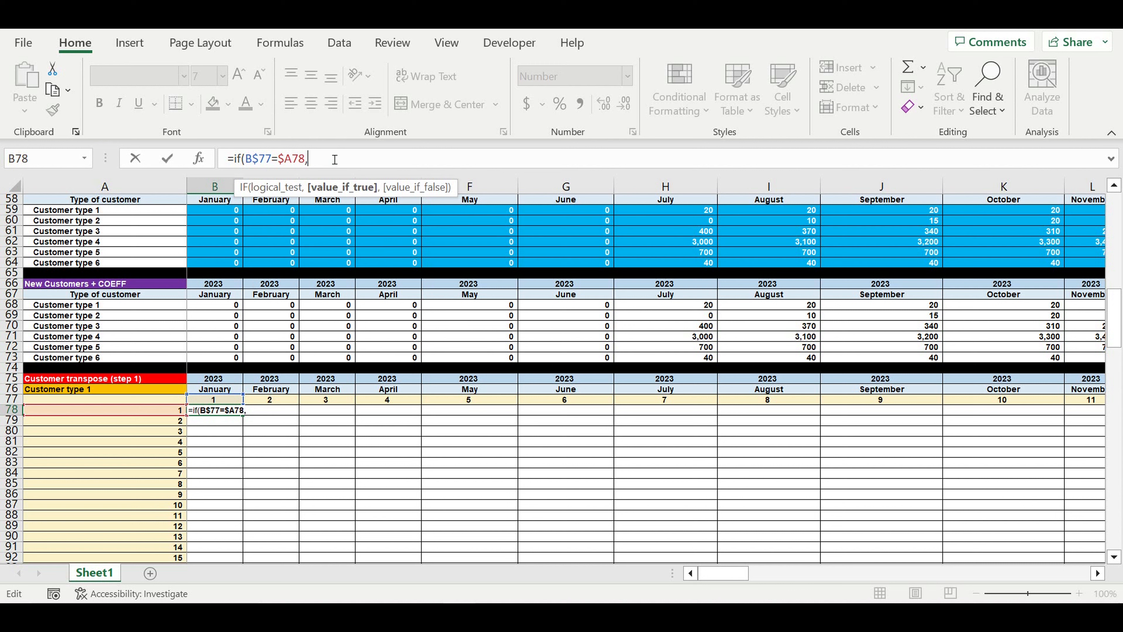
{"action": "left_click", "coordinate": [210, 307]}
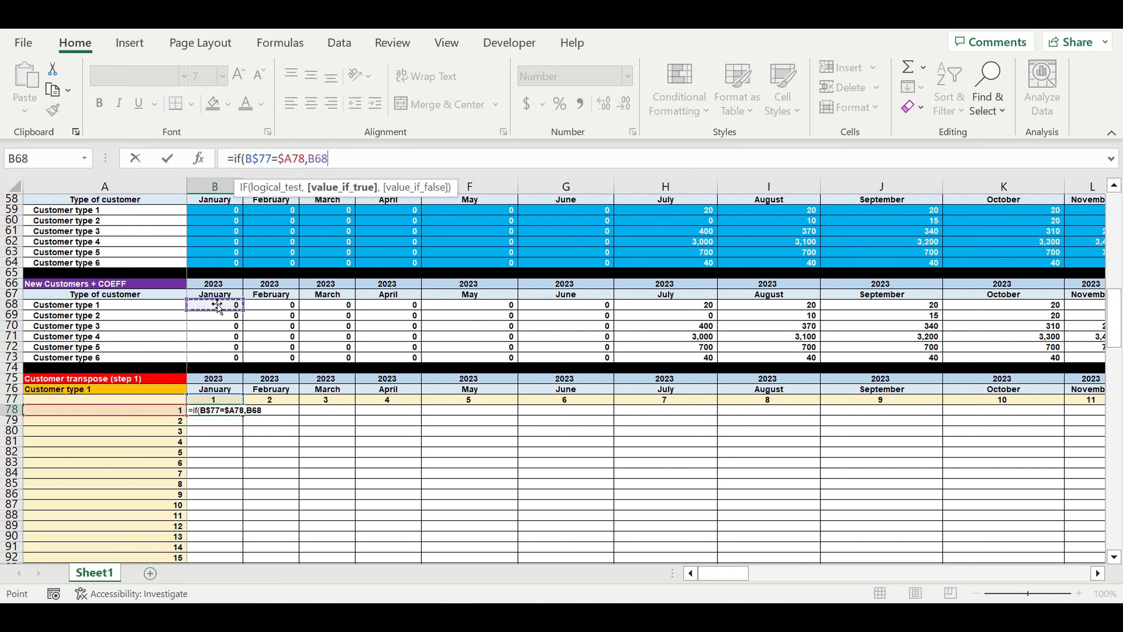
{"action": "left_click", "coordinate": [320, 160]}
{"action": "type", "text": "$"}
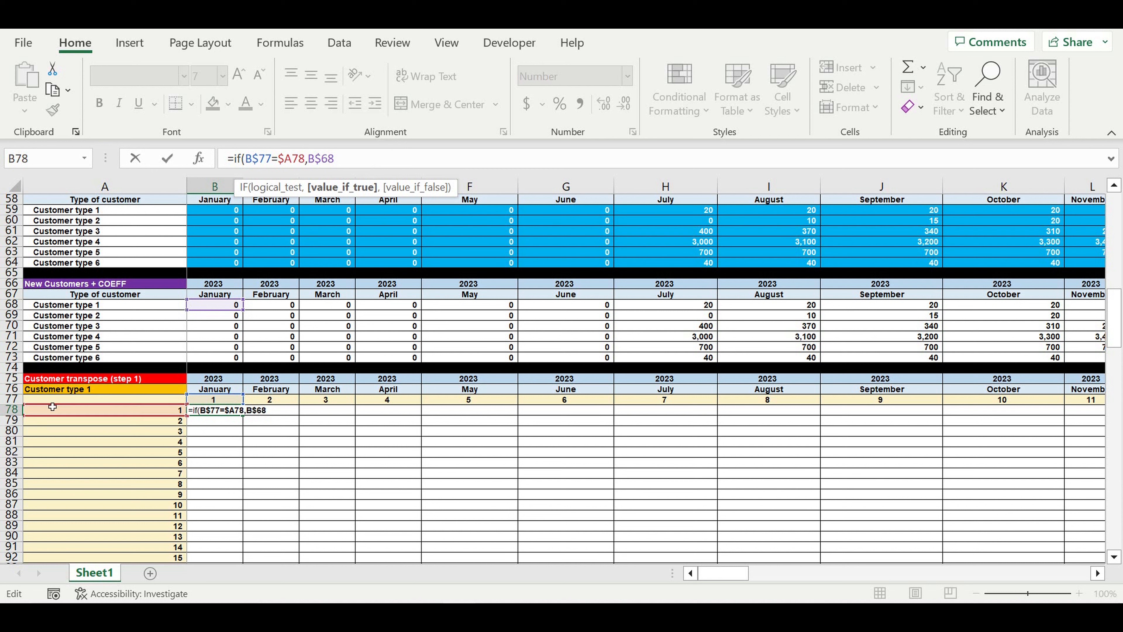
{"action": "left_click", "coordinate": [393, 163]}
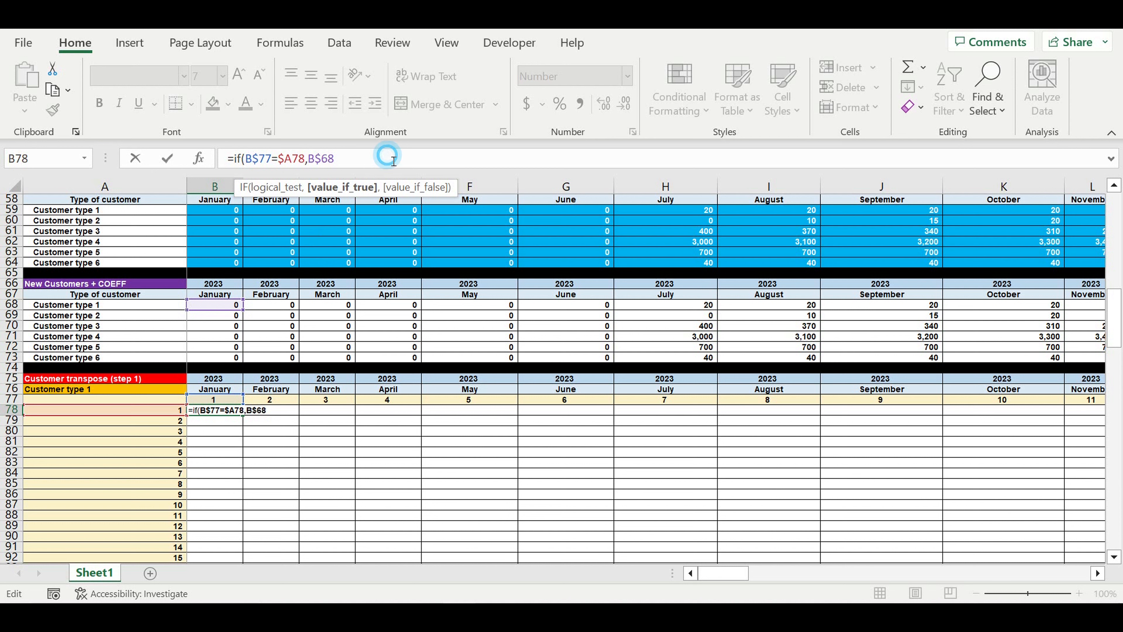
{"action": "type", "text": ","}
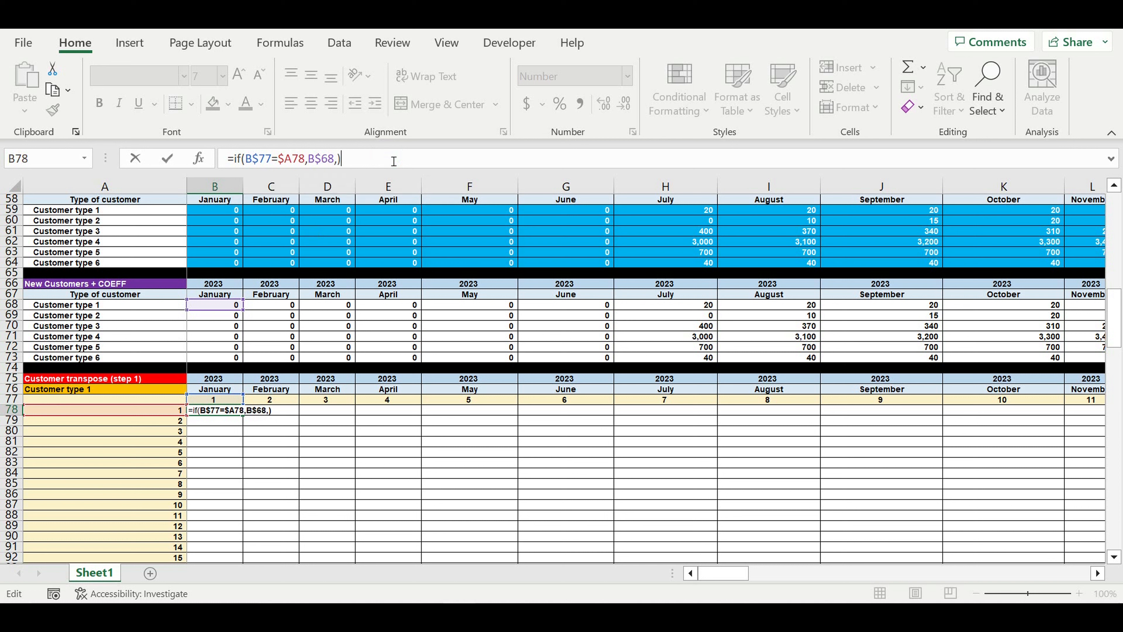
{"action": "key", "text": "Delete"}
{"action": "key", "text": "Left"}
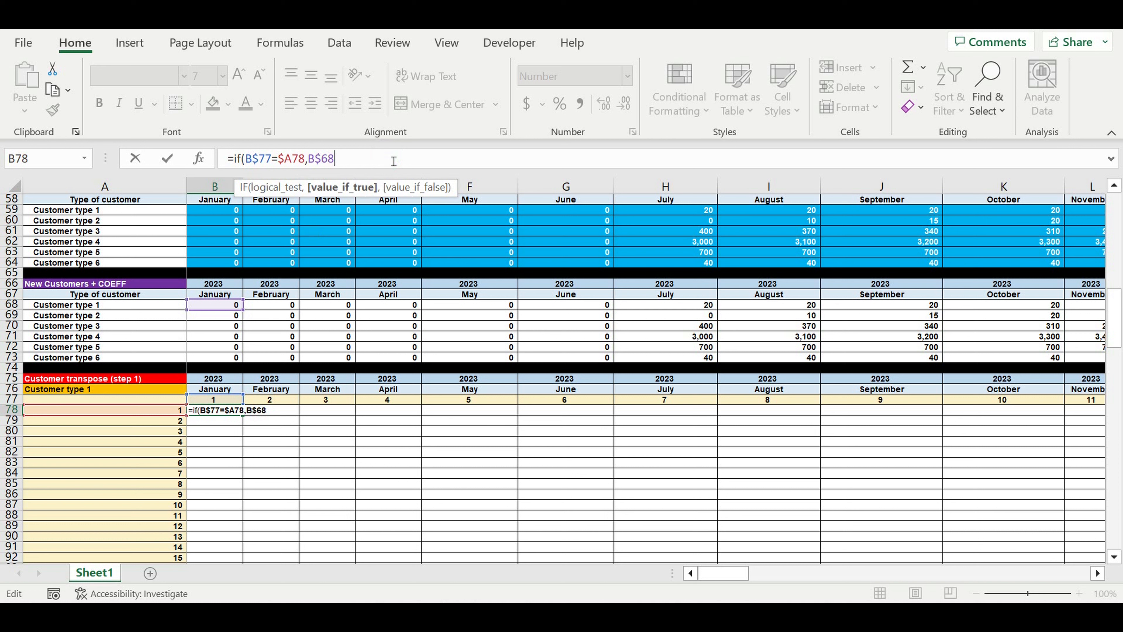
{"action": "type", "text": ","}
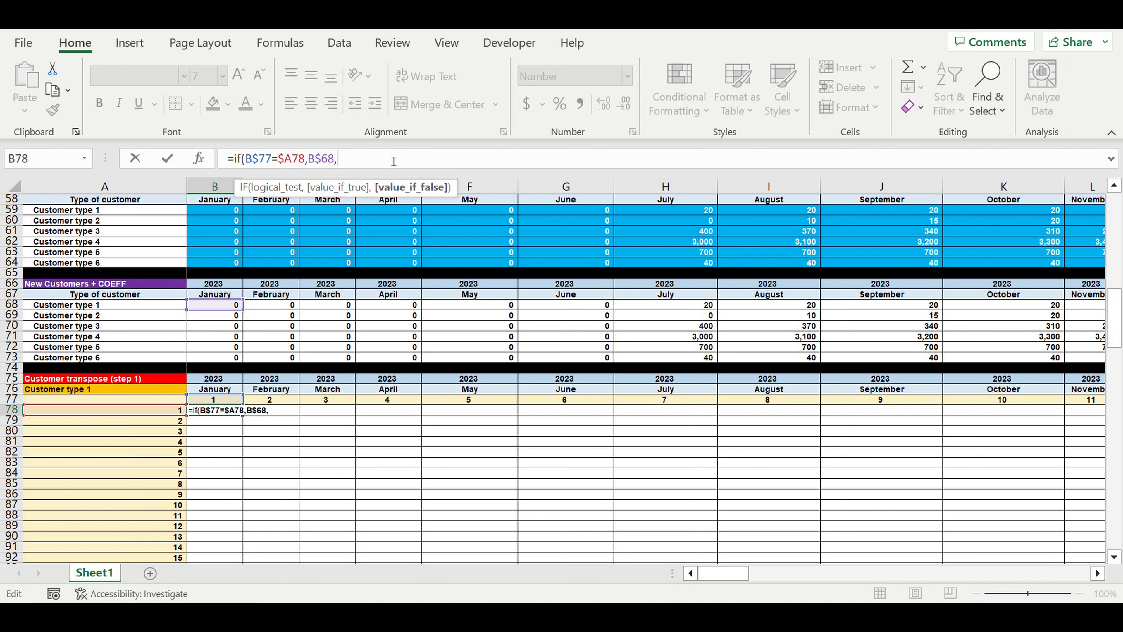
{"action": "type", "text": "0)"}
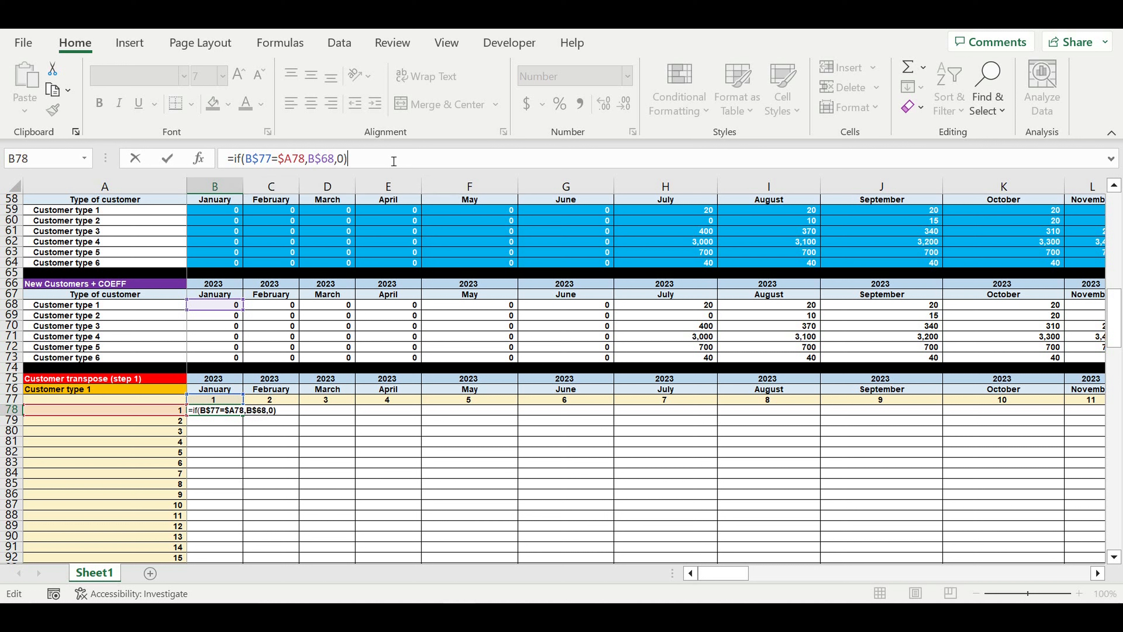
{"action": "key", "text": "Return"}
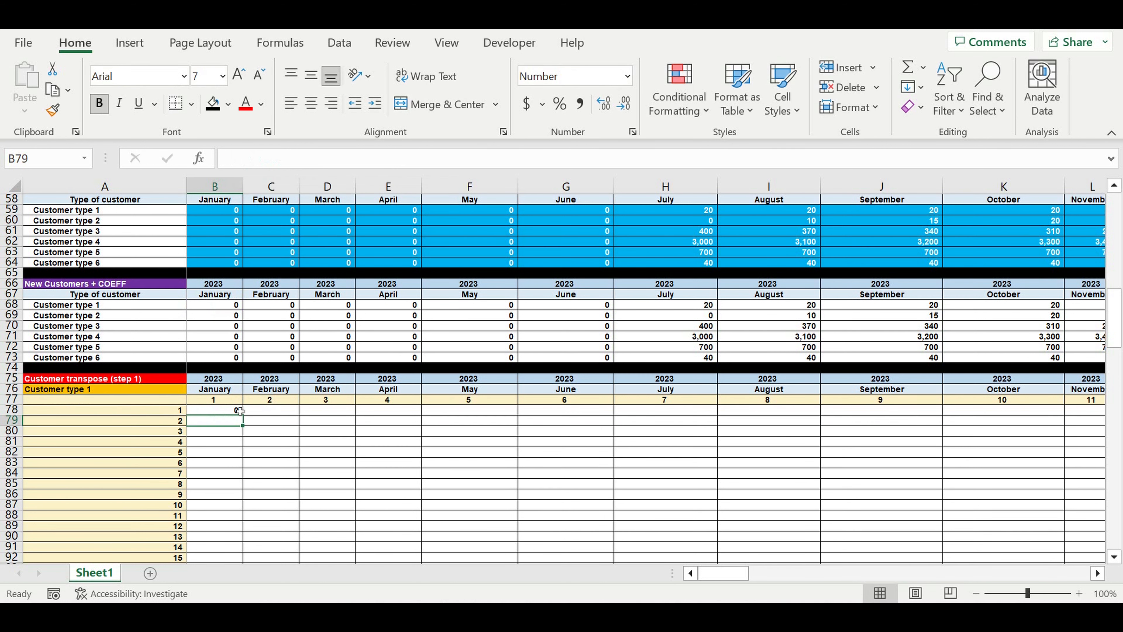
Copy B78's IF formula down to row 197 and across to column DQ, then deselect
{"action": "left_click", "coordinate": [224, 414]}
{"action": "scroll", "coordinate": [350, 387], "scroll_direction": "down", "scroll_amount": 1}
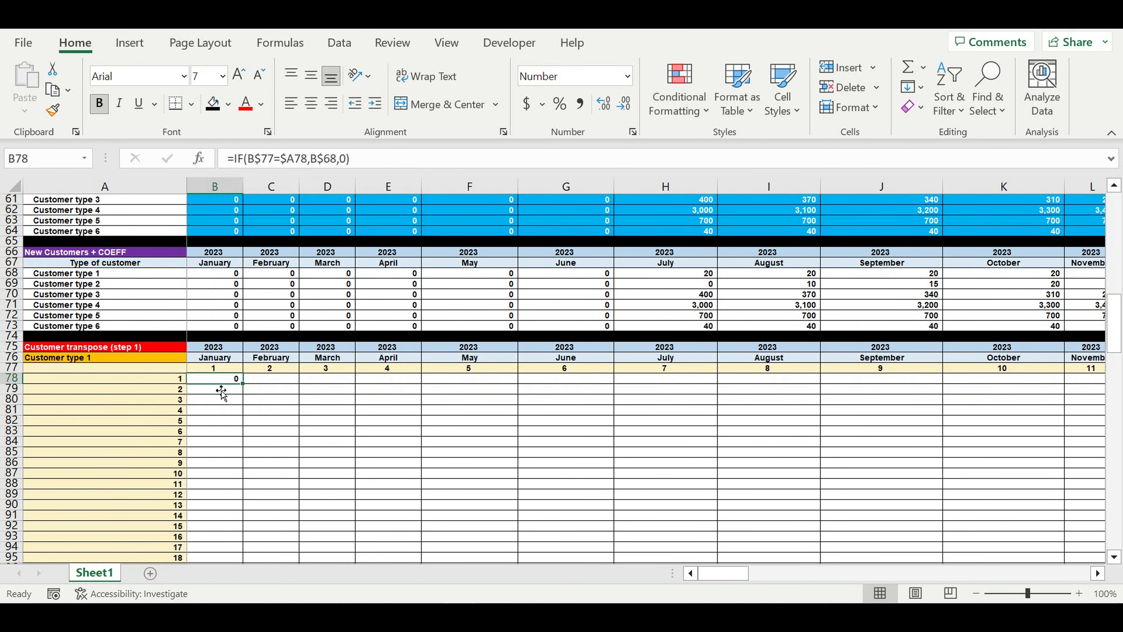
{"action": "left_click_drag", "start_coordinate": [249, 388], "coordinate": [271, 541]}
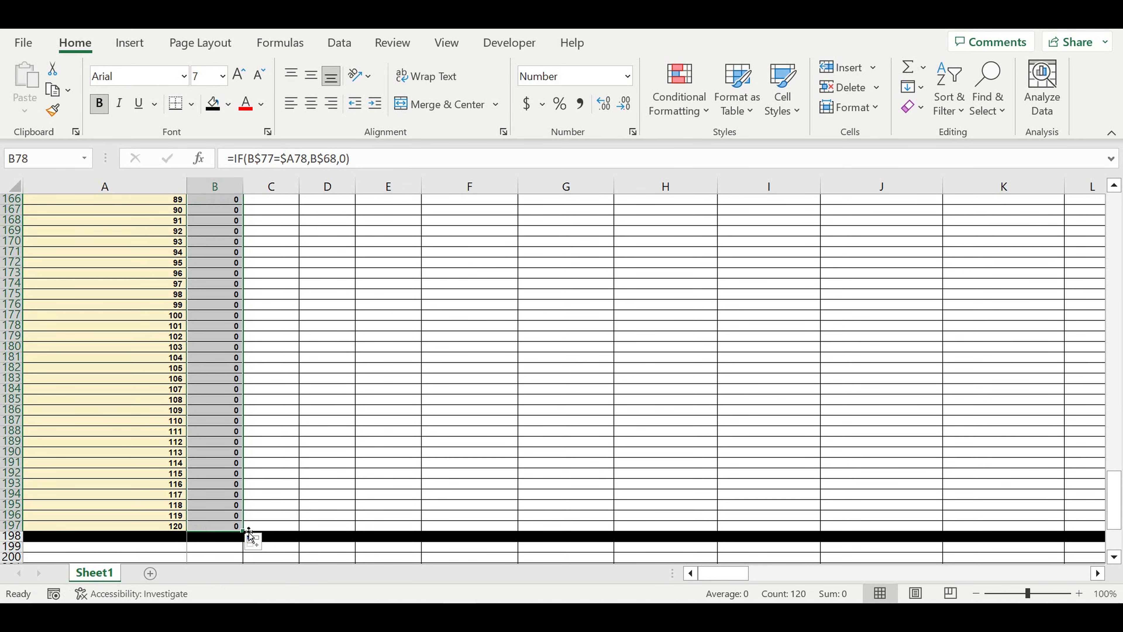
{"action": "mouse_move", "coordinate": [249, 536]}
{"action": "left_mouse_down"}
{"action": "mouse_move", "coordinate": [939, 471]}
{"action": "mouse_move", "coordinate": [1110, 472]}
{"action": "mouse_move", "coordinate": [1111, 359]}
{"action": "mouse_move", "coordinate": [1035, 345]}
{"action": "left_mouse_up"}
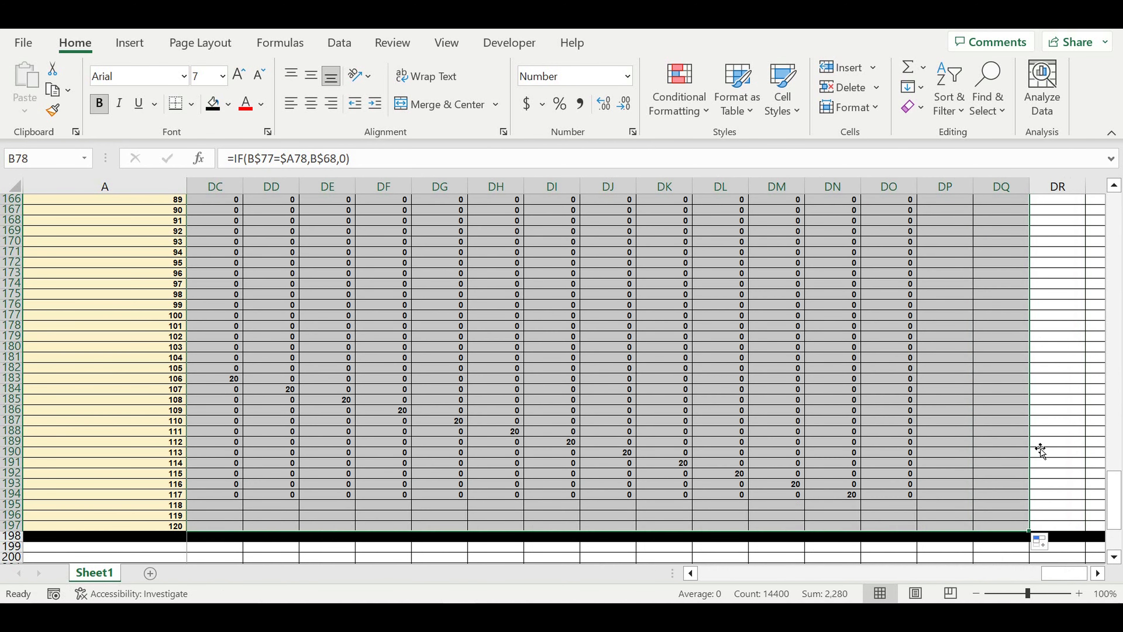
{"action": "left_click_drag", "start_coordinate": [1110, 498], "coordinate": [1114, 114]}
{"action": "scroll", "coordinate": [954, 385], "scroll_direction": "down", "scroll_amount": 14}
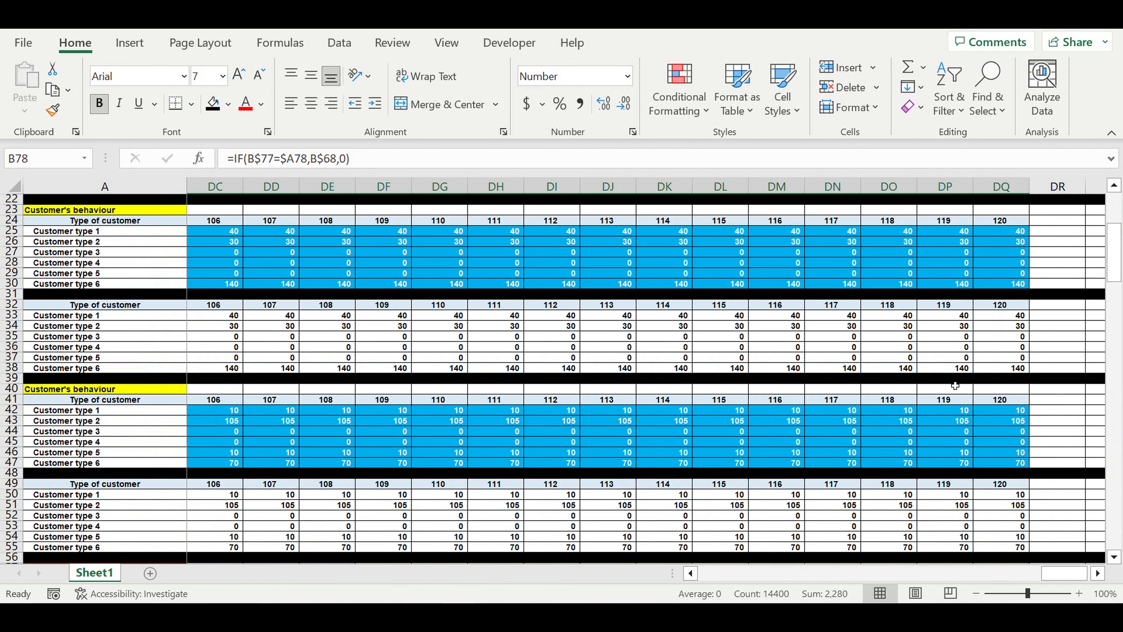
{"action": "scroll", "coordinate": [954, 385], "scroll_direction": "down", "scroll_amount": 5}
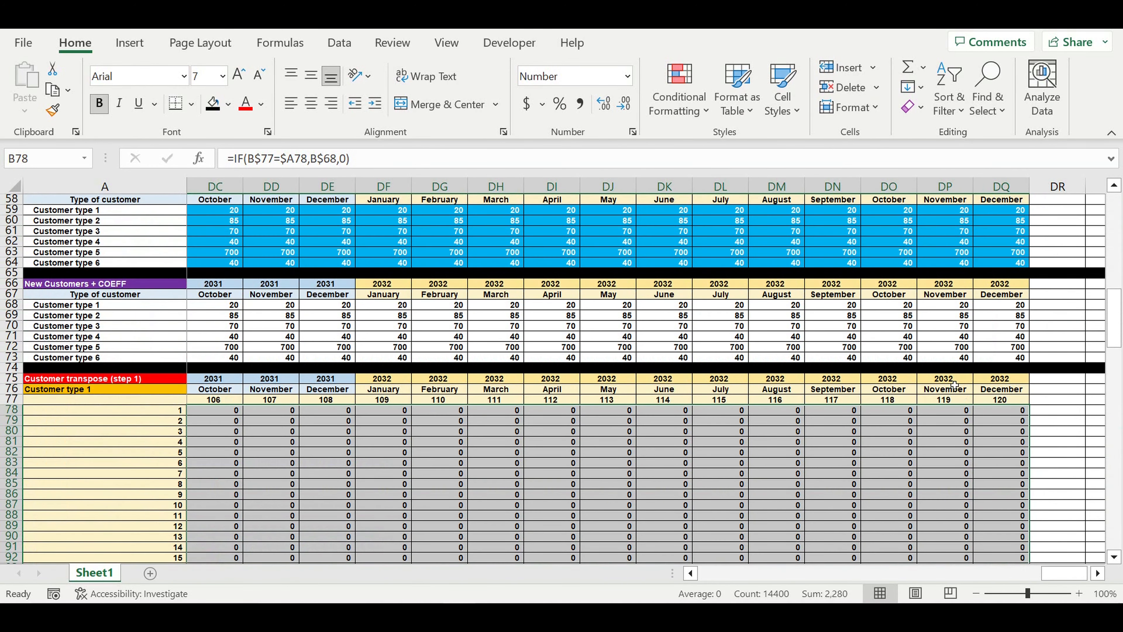
{"action": "left_click", "coordinate": [1068, 432]}
Add a centred, yellow-filled 'Totals' heading in DR77
{"action": "left_click", "coordinate": [1060, 404]}
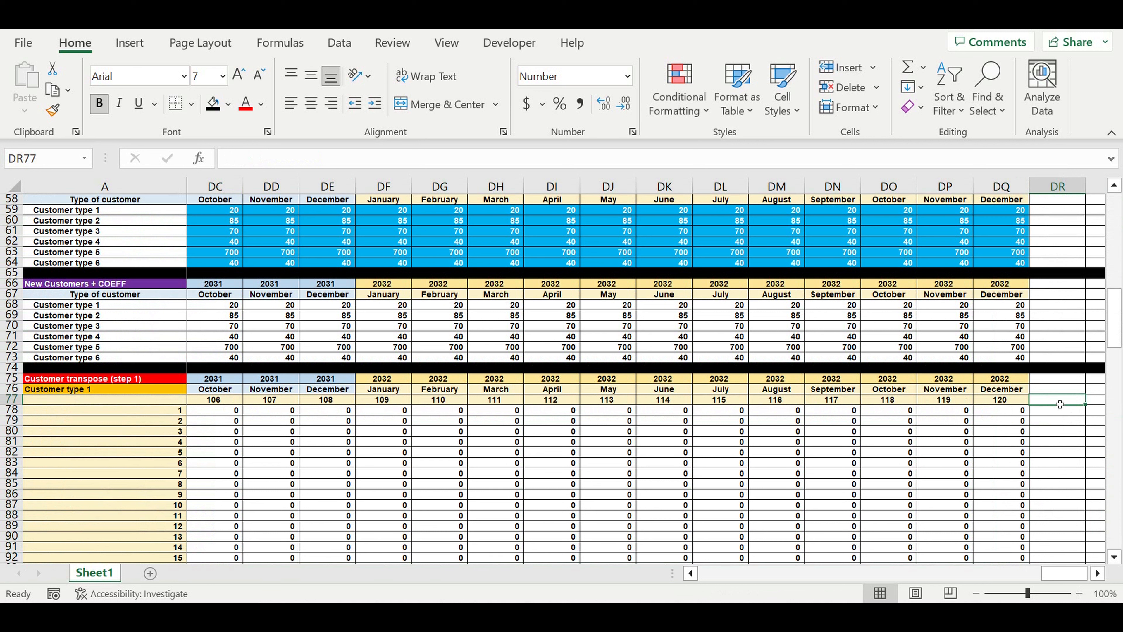
{"action": "type", "text": "Totals"}
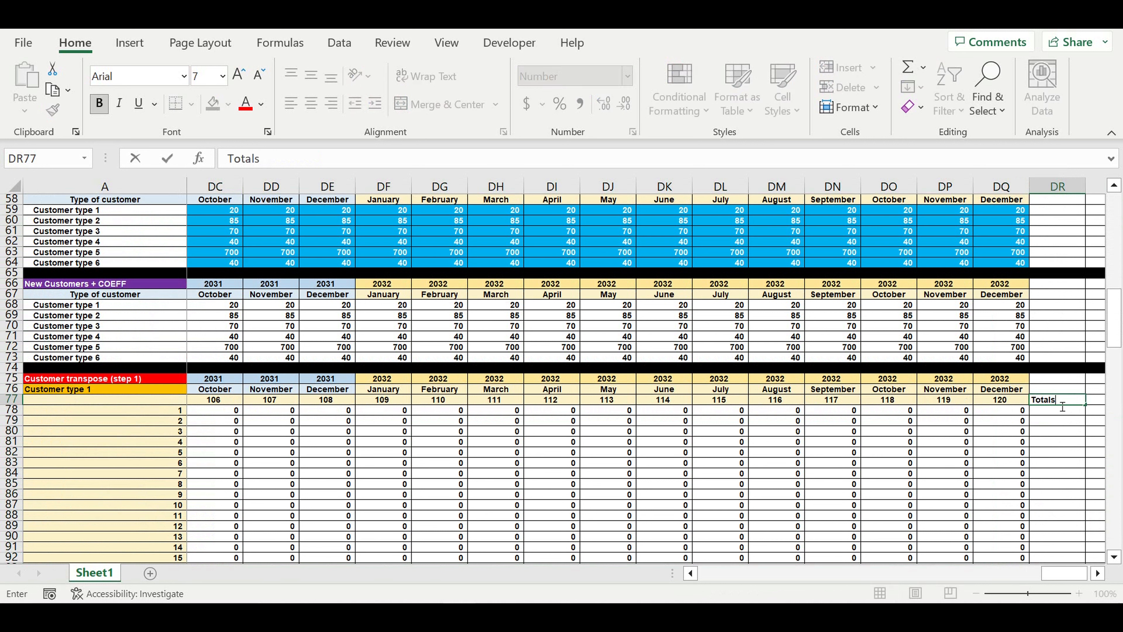
{"action": "key", "text": "Return"}
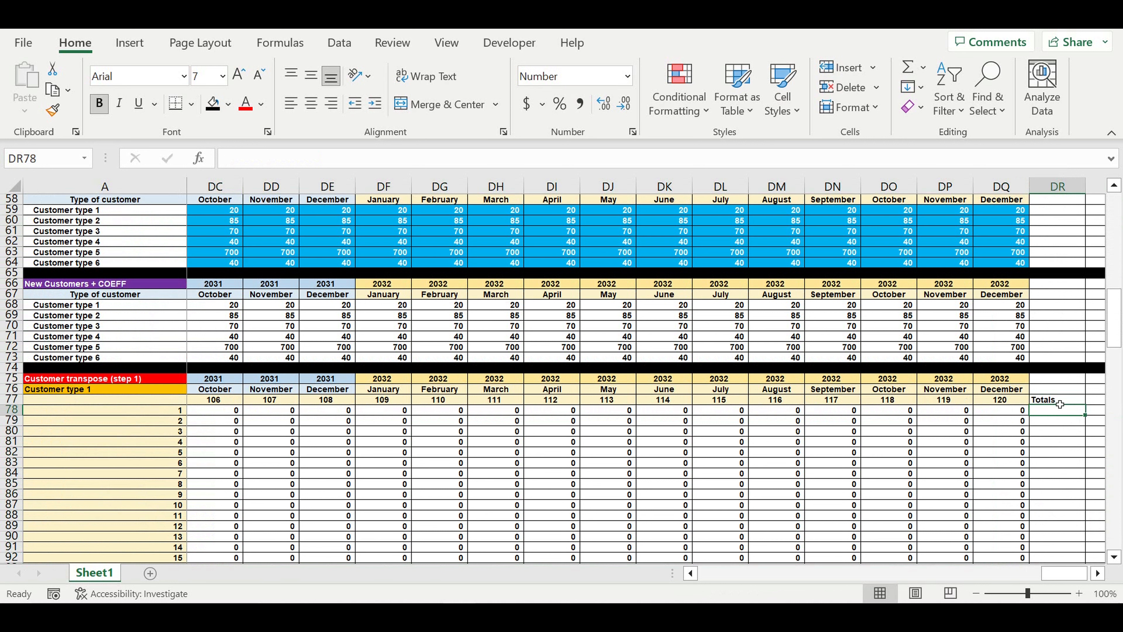
{"action": "left_click", "coordinate": [1049, 390]}
{"action": "left_click", "coordinate": [1051, 401]}
{"action": "left_click", "coordinate": [309, 109]}
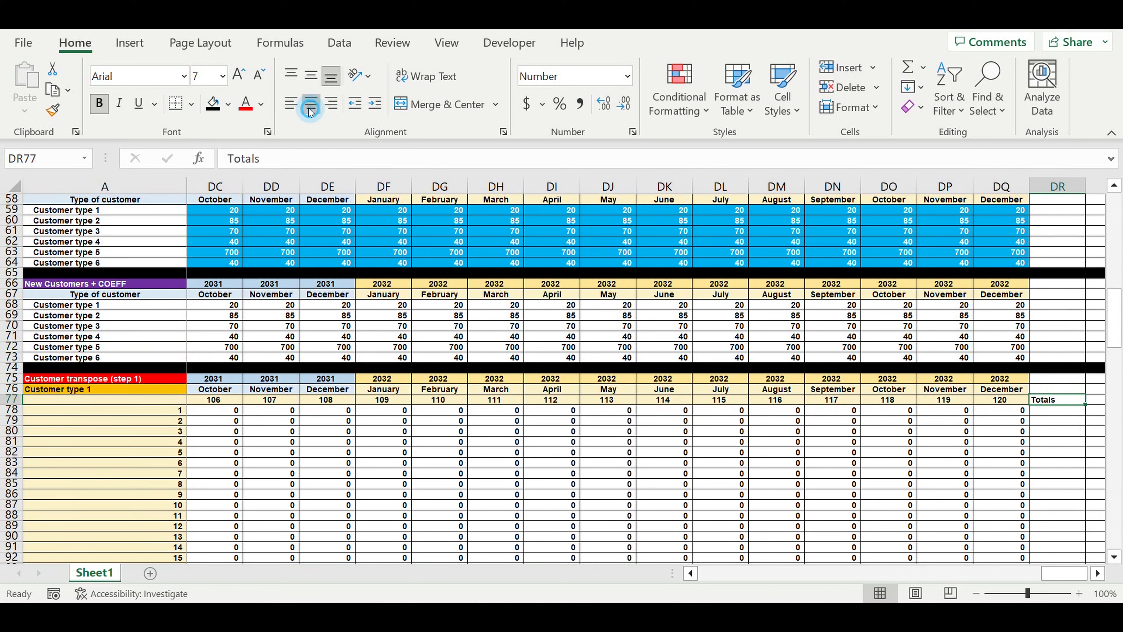
{"action": "left_click", "coordinate": [228, 104]}
{"action": "left_click", "coordinate": [258, 268]}
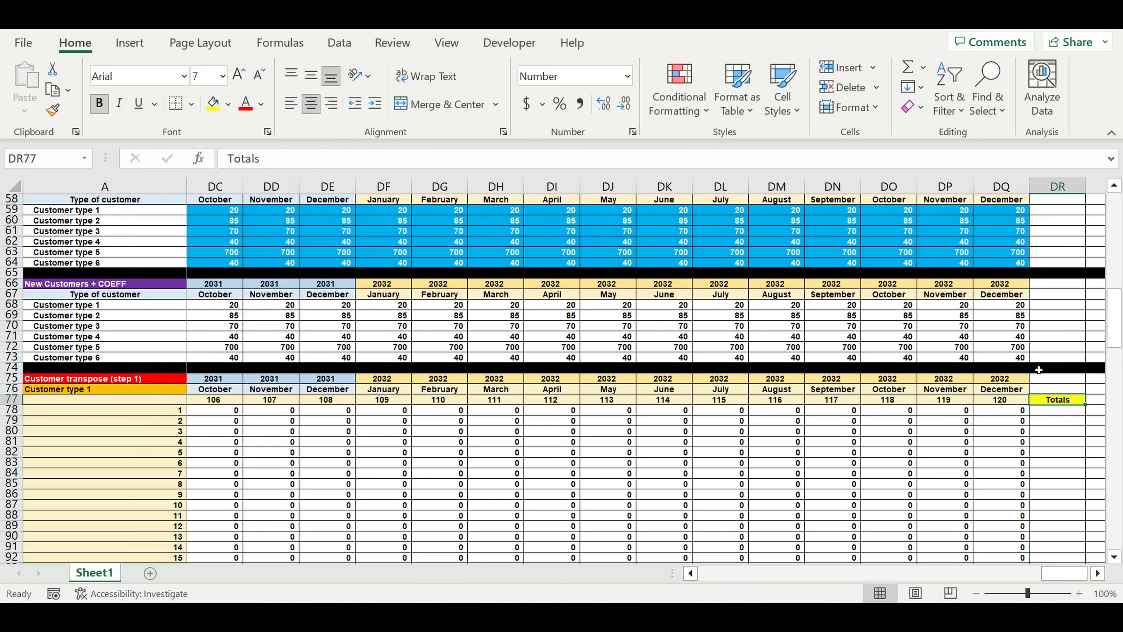
Enter the row total =SUM(B78:DQ78) in DR78
{"action": "left_click", "coordinate": [1059, 415]}
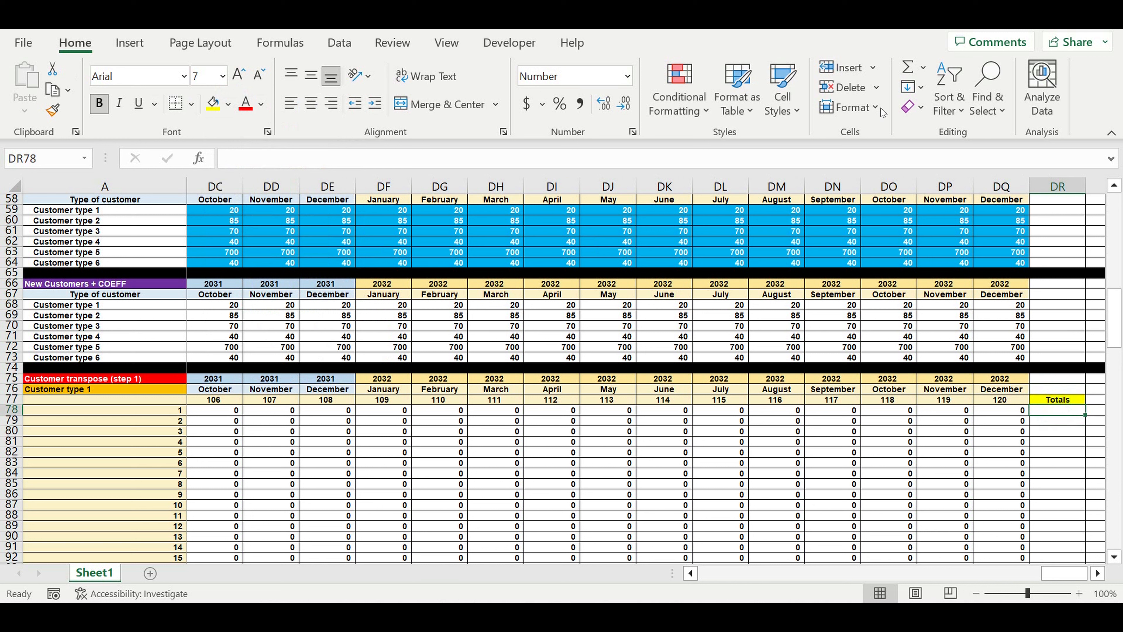
{"action": "left_click", "coordinate": [908, 68]}
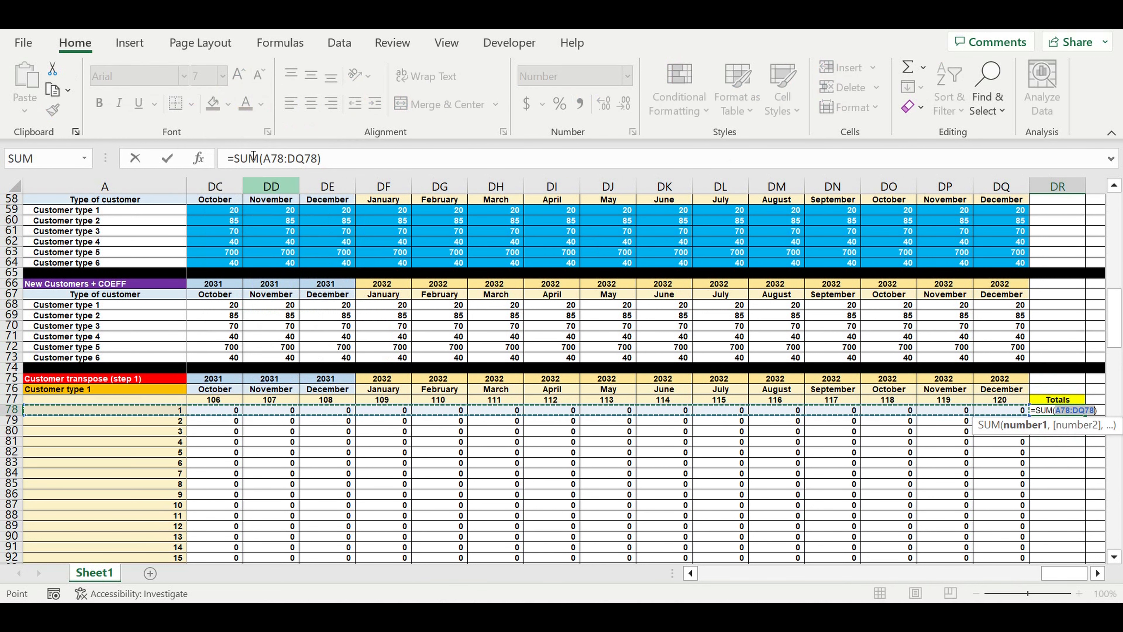
{"action": "left_click", "coordinate": [266, 158]}
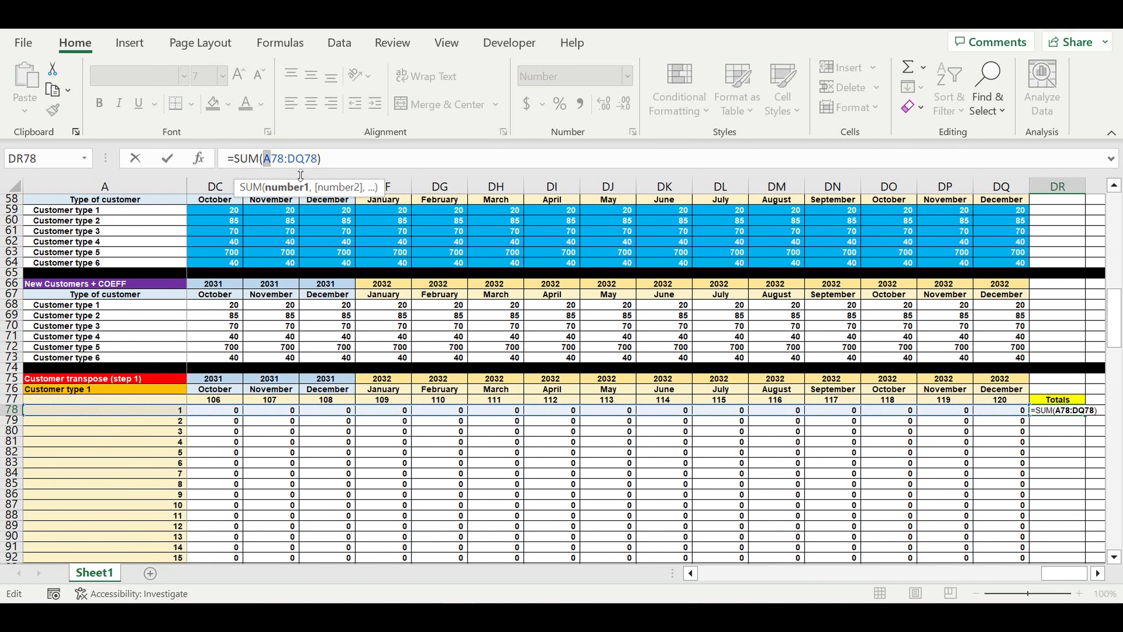
{"action": "type", "text": "b"}
{"action": "left_click_drag", "start_coordinate": [1047, 575], "coordinate": [720, 574]}
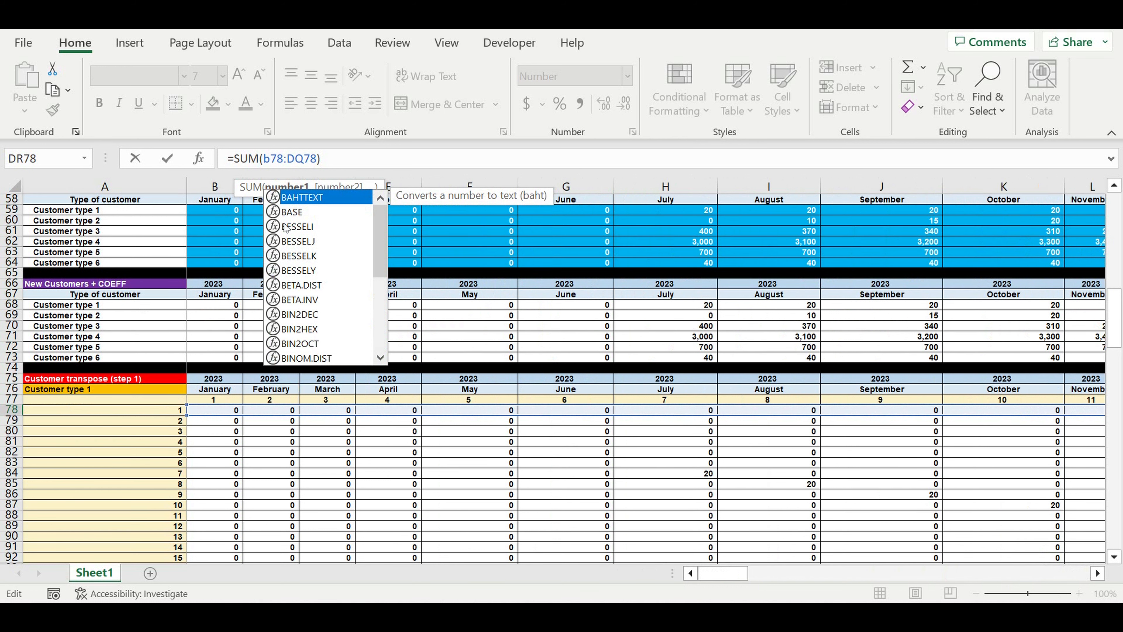
{"action": "key", "text": "Return"}
Shade DR78 light orange and copy the sum down the Totals column to row 197
{"action": "left_click", "coordinate": [1060, 412]}
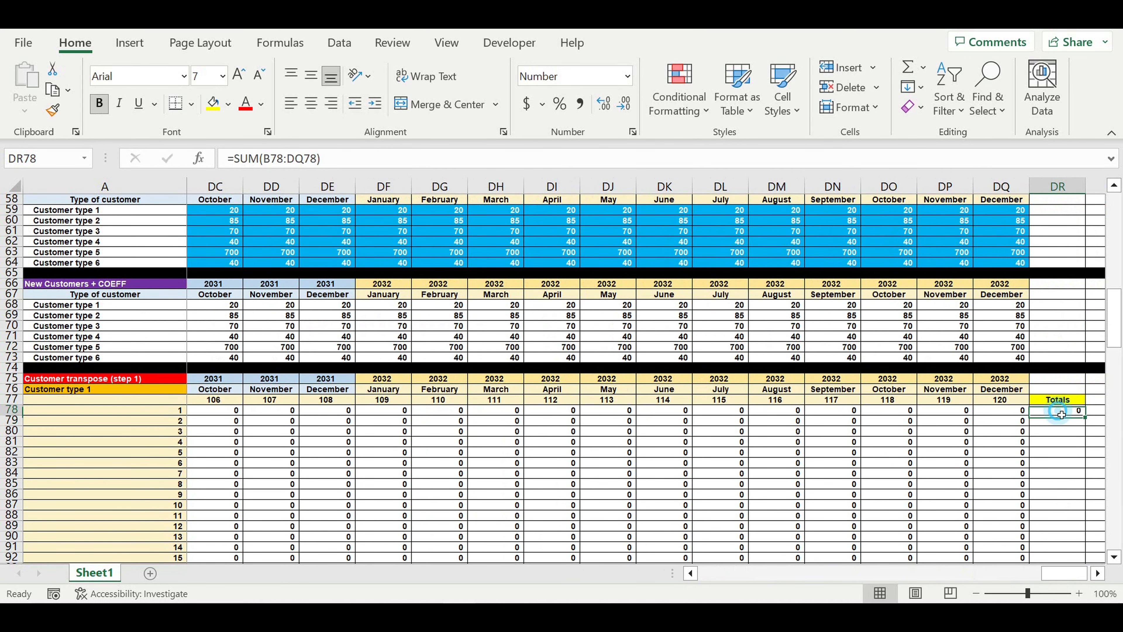
{"action": "left_click", "coordinate": [228, 104]}
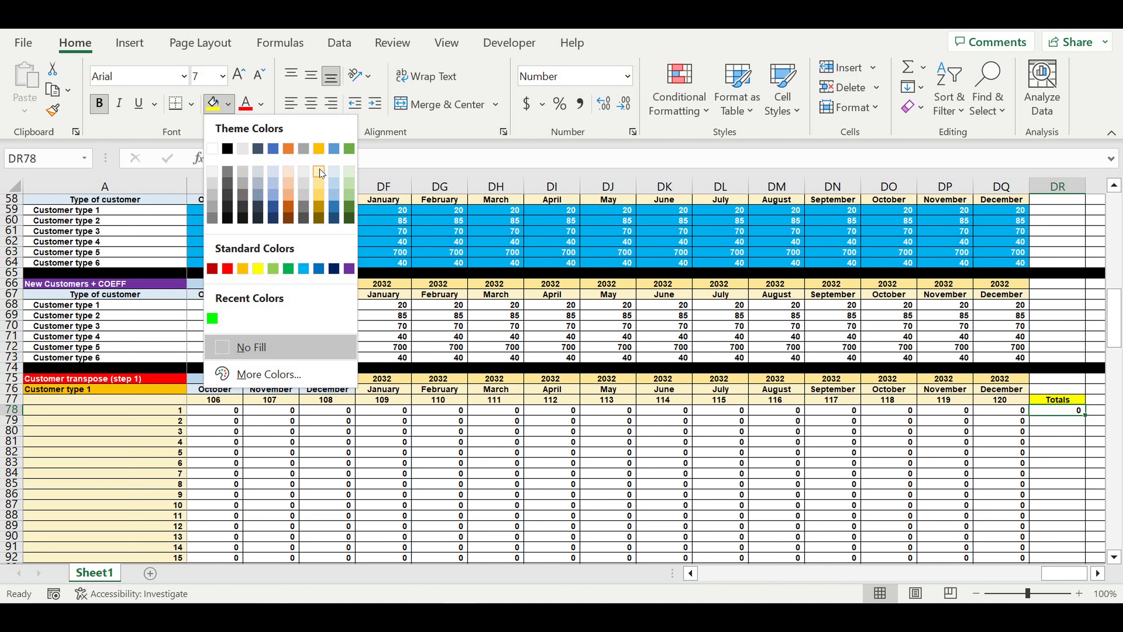
{"action": "left_click", "coordinate": [289, 177]}
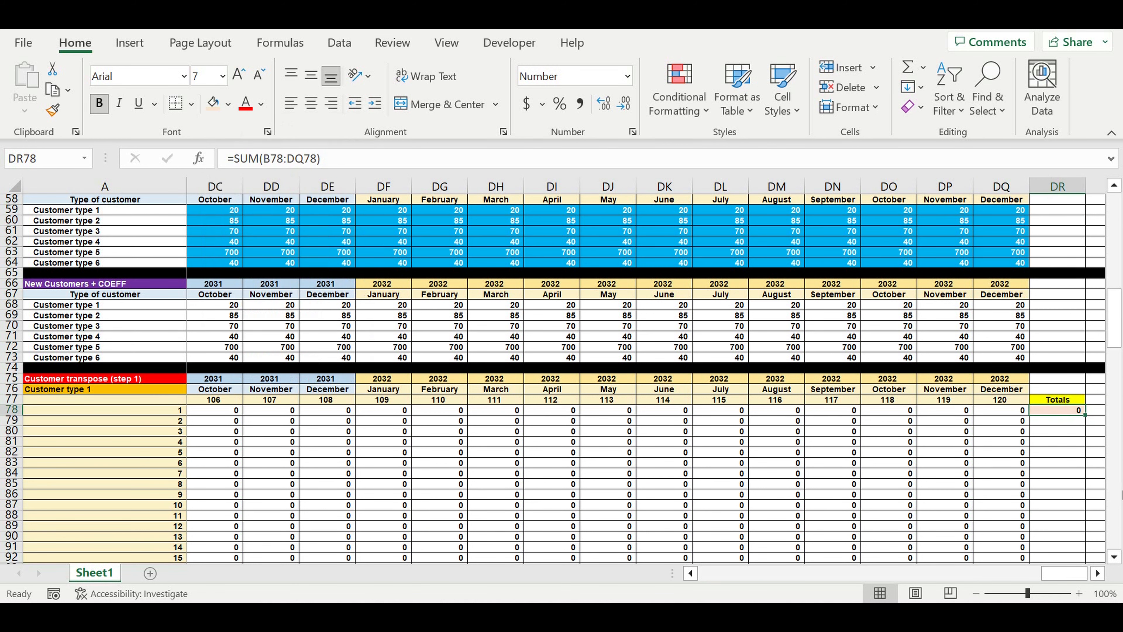
{"action": "left_click_drag", "start_coordinate": [1091, 424], "coordinate": [1091, 550]}
{"action": "left_click_drag", "start_coordinate": [1120, 474], "coordinate": [1119, 200]}
{"action": "scroll", "coordinate": [999, 383], "scroll_direction": "down", "scroll_amount": 14}
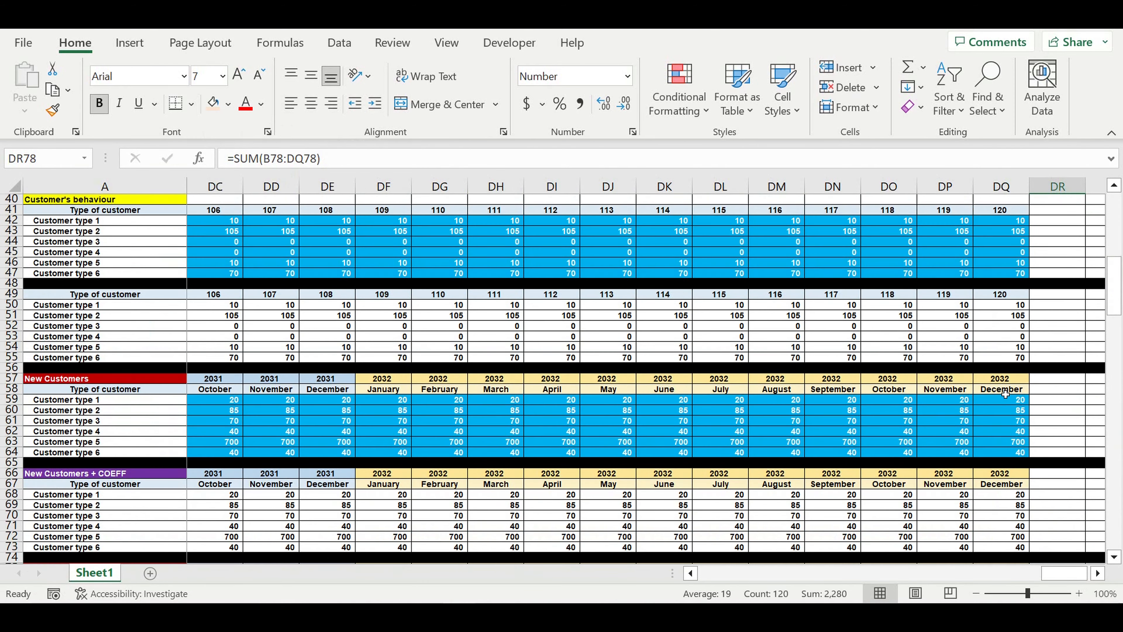
{"action": "scroll", "coordinate": [1005, 394], "scroll_direction": "down", "scroll_amount": 7}
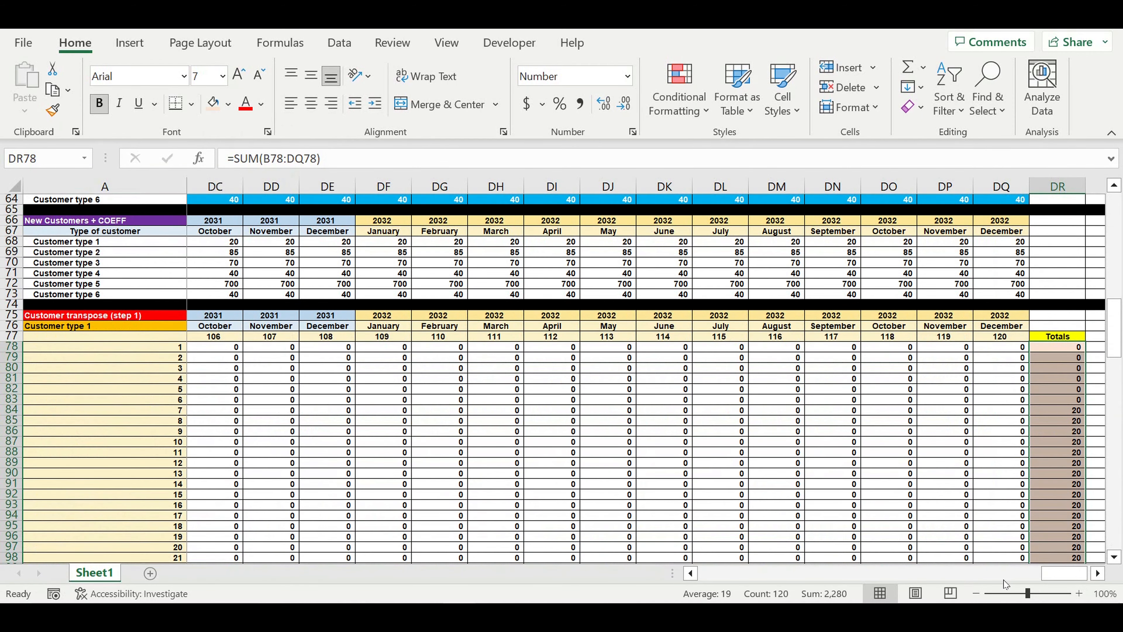
{"action": "left_click_drag", "start_coordinate": [1074, 574], "coordinate": [874, 578]}
{"action": "left_click_drag", "start_coordinate": [873, 579], "coordinate": [723, 574]}
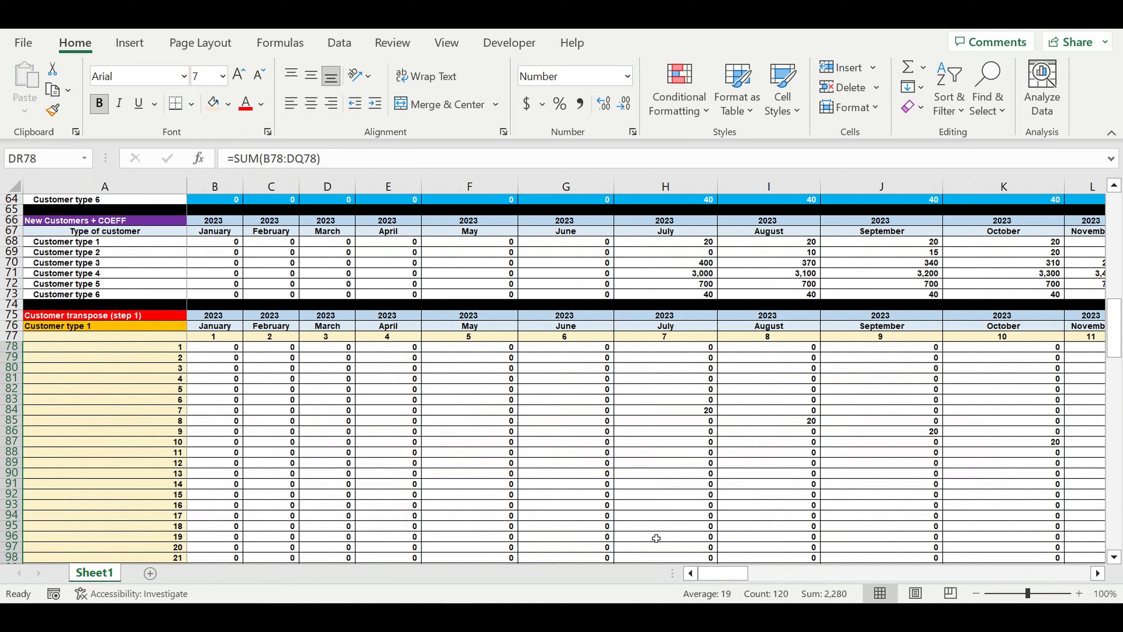
{"action": "left_click", "coordinate": [467, 421]}
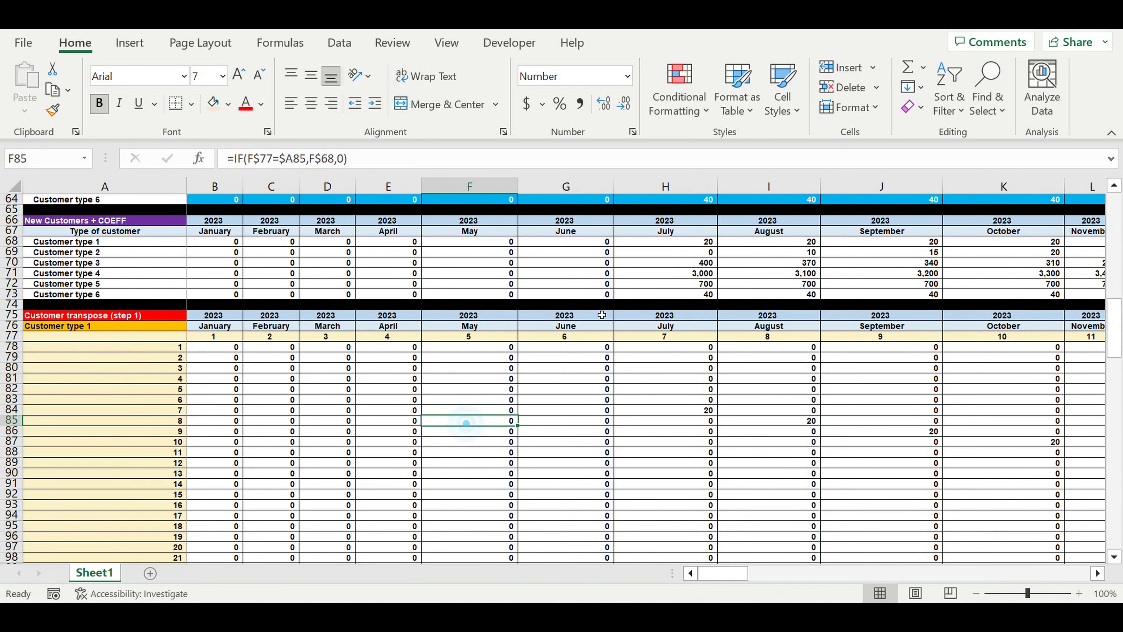
{"action": "left_click", "coordinate": [692, 245]}
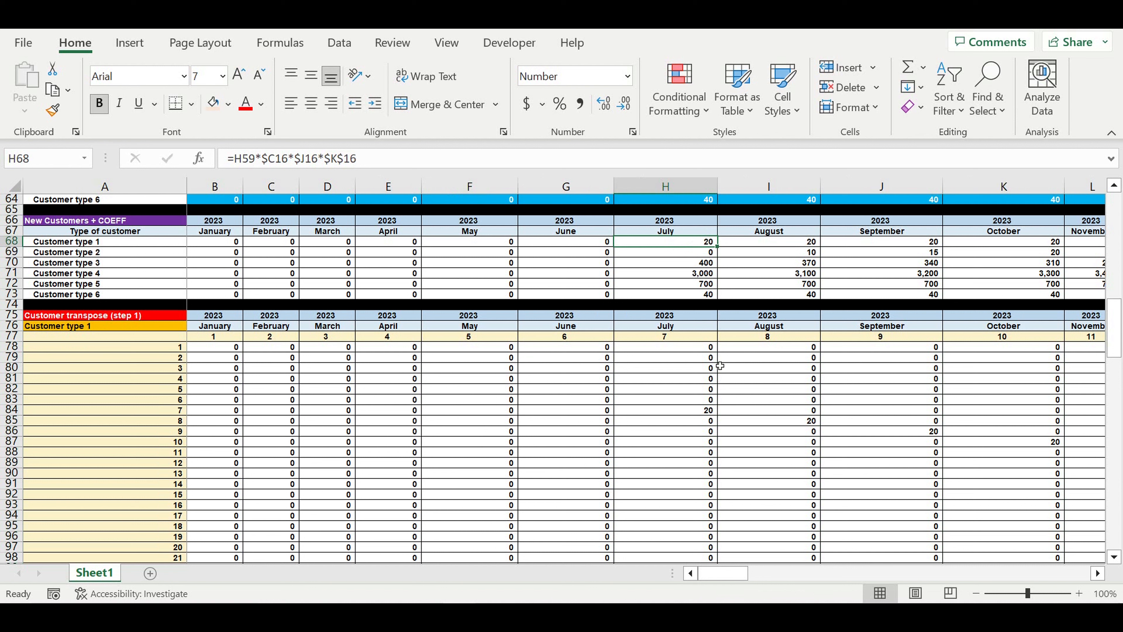
{"action": "left_click", "coordinate": [695, 413]}
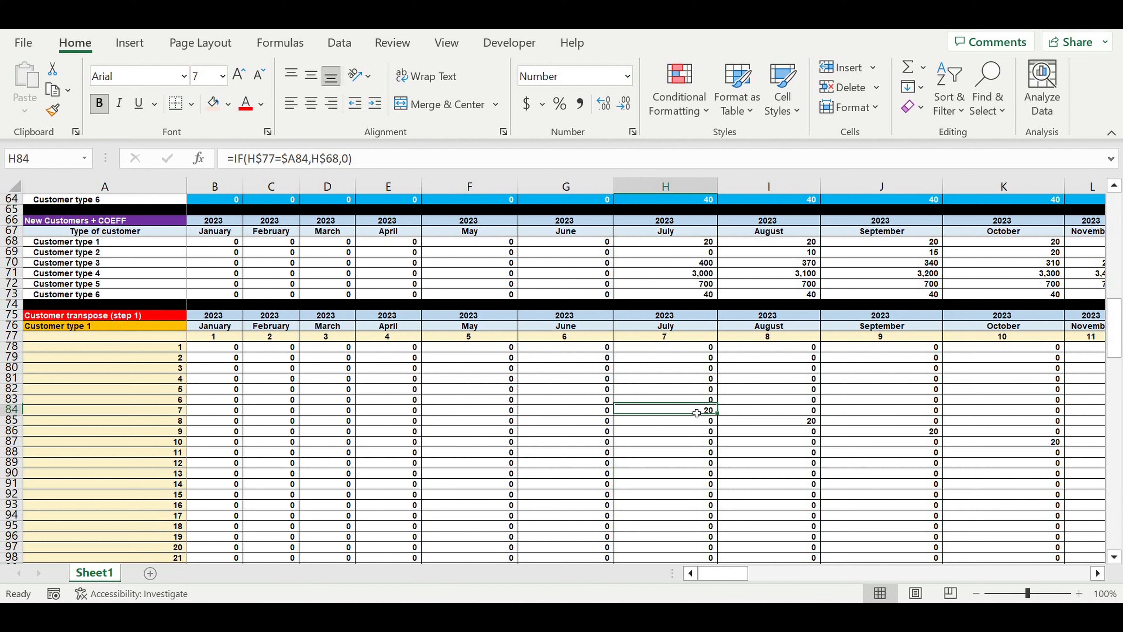
{"action": "left_click", "coordinate": [670, 233]}
{"action": "left_click", "coordinate": [680, 413]}
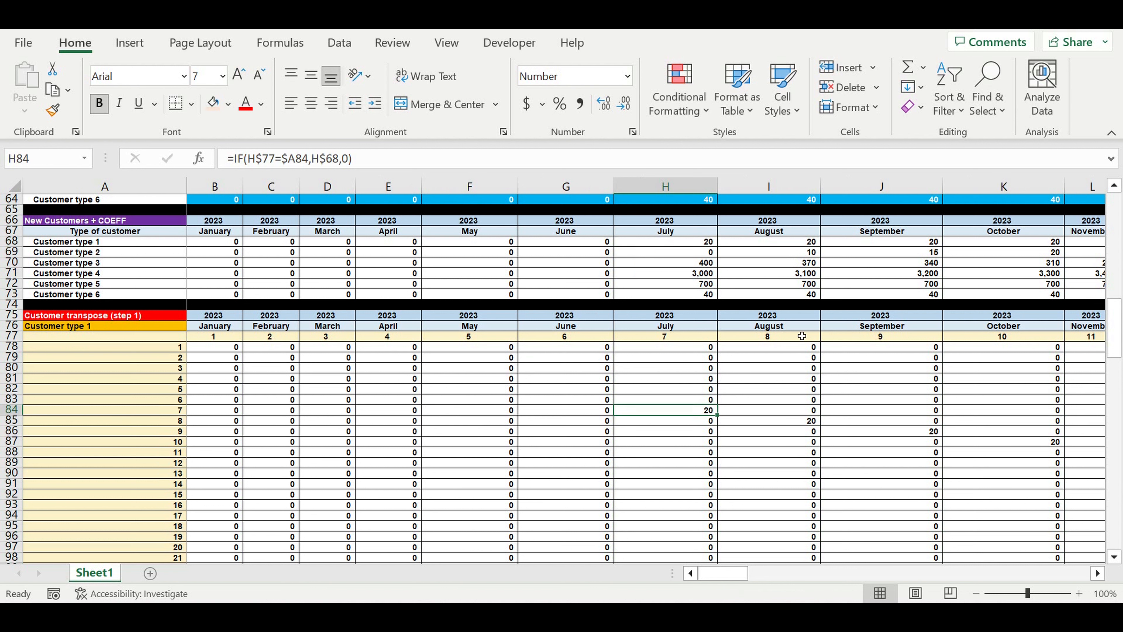
{"action": "left_click", "coordinate": [798, 243]}
{"action": "left_click", "coordinate": [798, 431]}
{"action": "left_click", "coordinate": [926, 242]}
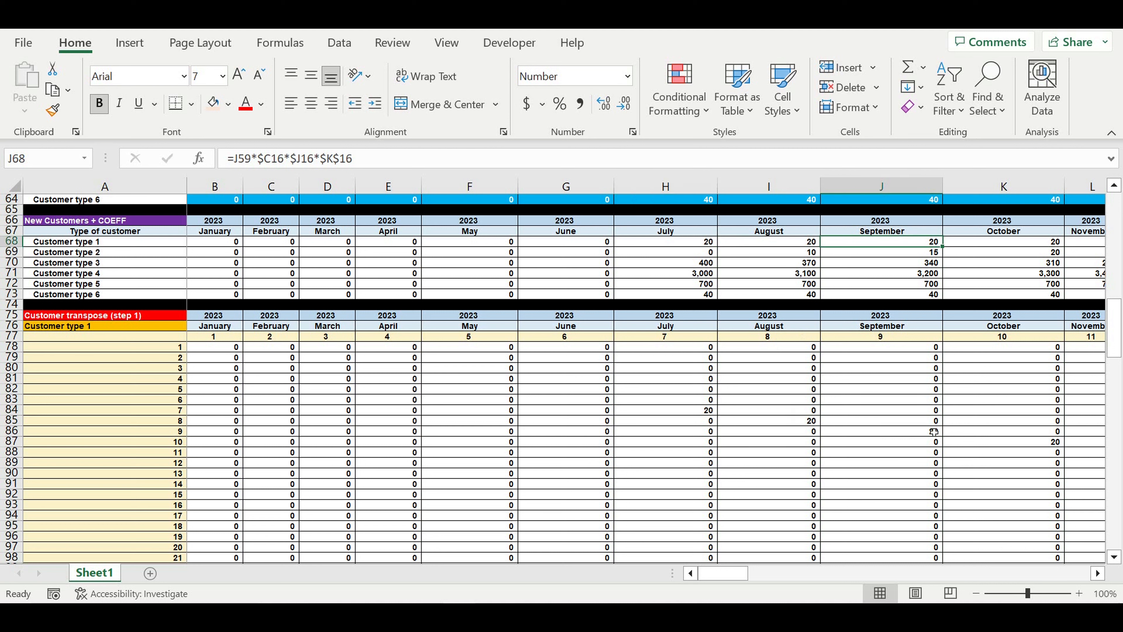
{"action": "left_click", "coordinate": [902, 432]}
{"action": "left_click", "coordinate": [690, 414]}
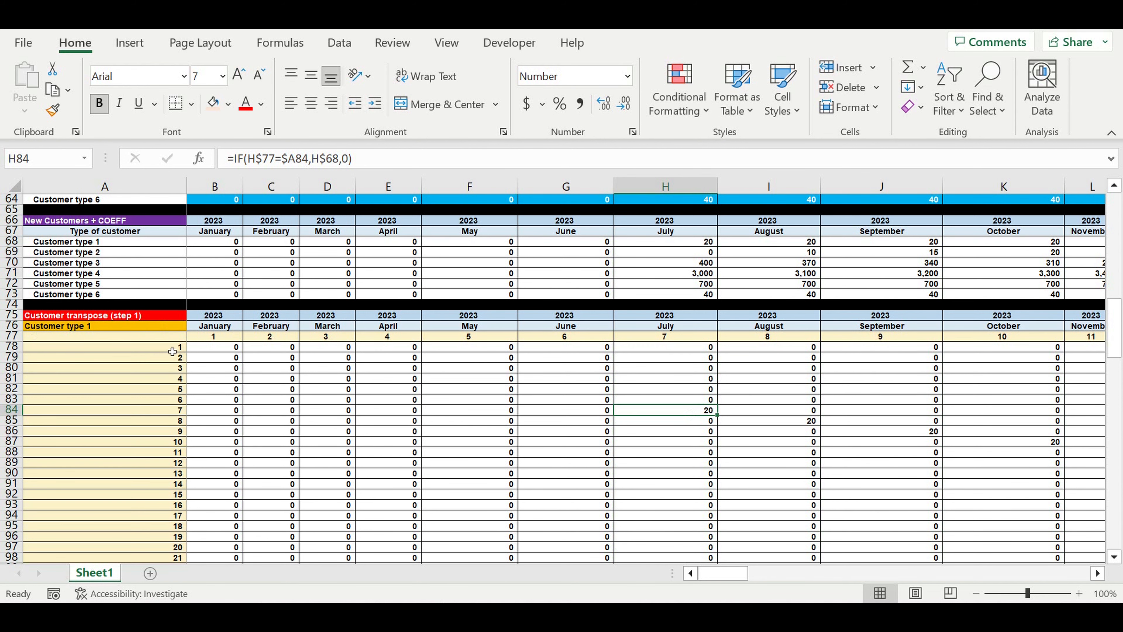
{"action": "left_click_drag", "start_coordinate": [12, 346], "coordinate": [9, 537]}
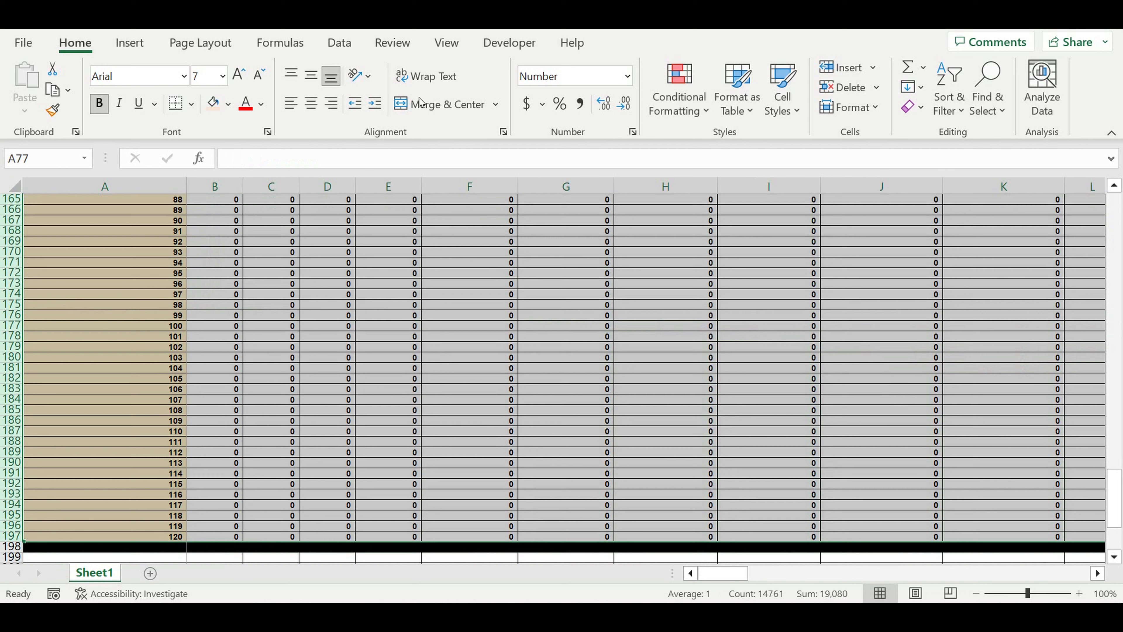
Group the transpose block's rows and collapse the group
{"action": "left_click", "coordinate": [339, 42]}
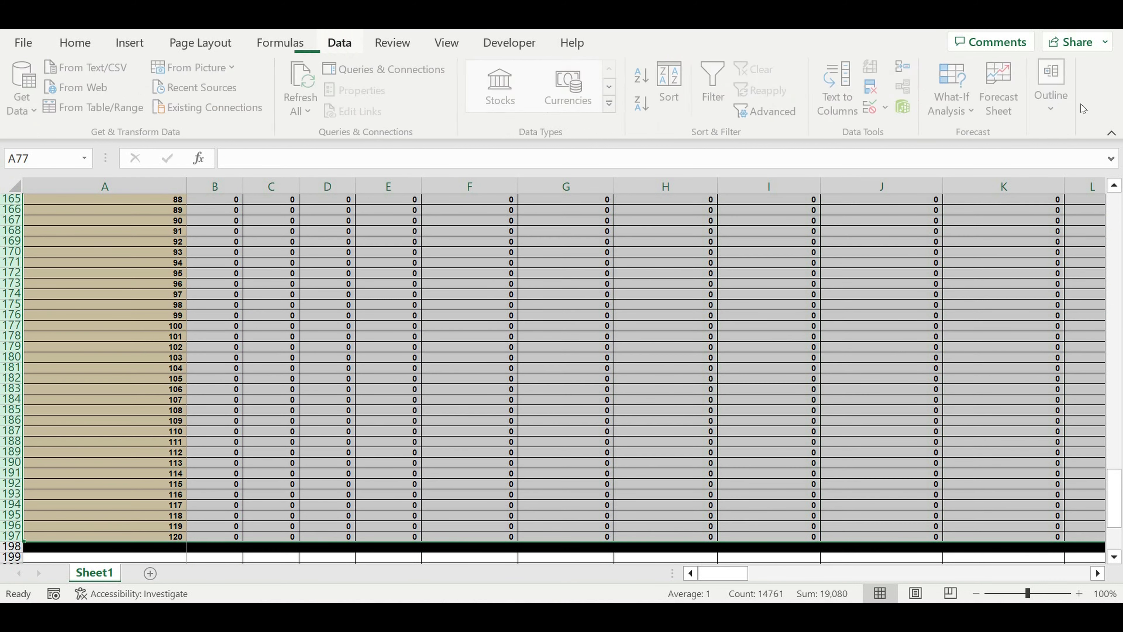
{"action": "left_click", "coordinate": [1062, 119]}
{"action": "left_click", "coordinate": [926, 190]}
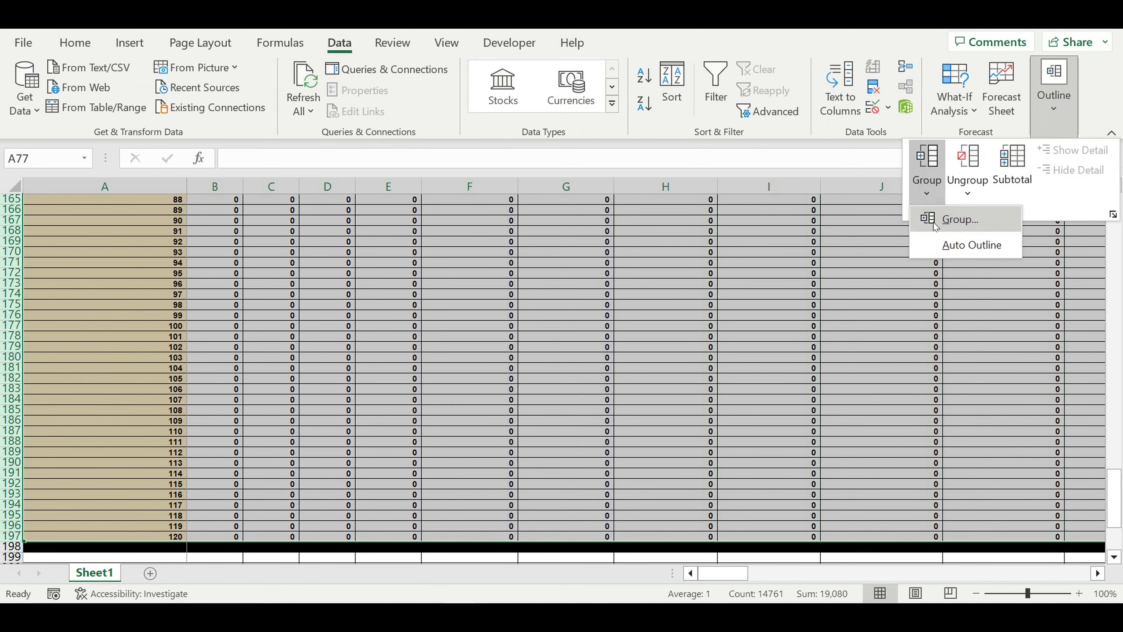
{"action": "left_click", "coordinate": [959, 219]}
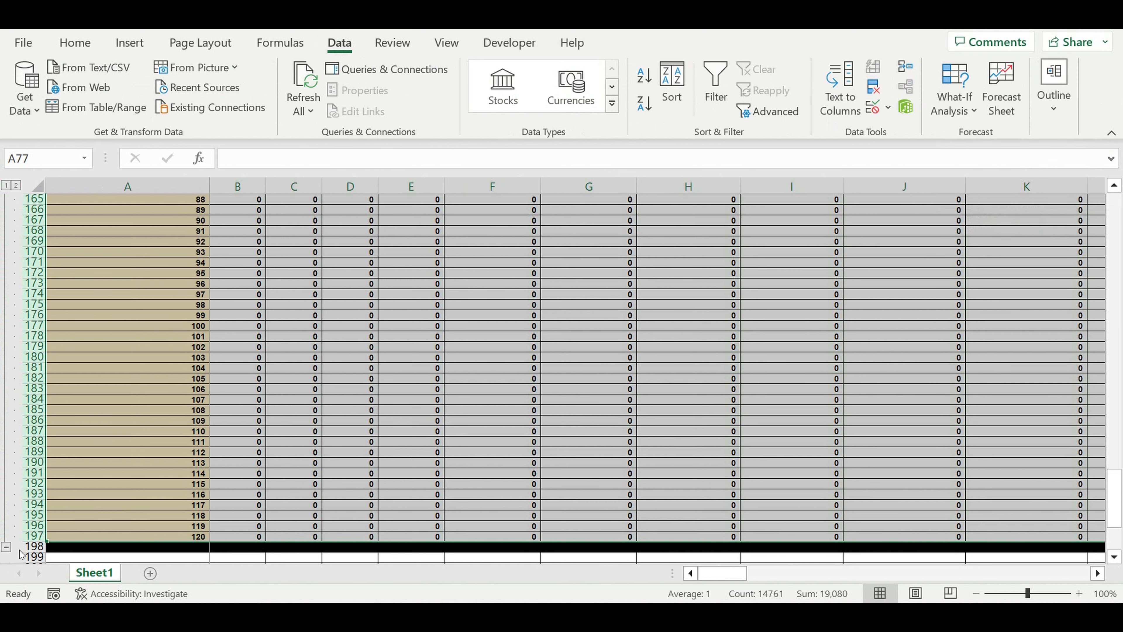
{"action": "left_click", "coordinate": [6, 549]}
Copy the collapsed block rows and paste the first copy at row 199
{"action": "left_click", "coordinate": [349, 371]}
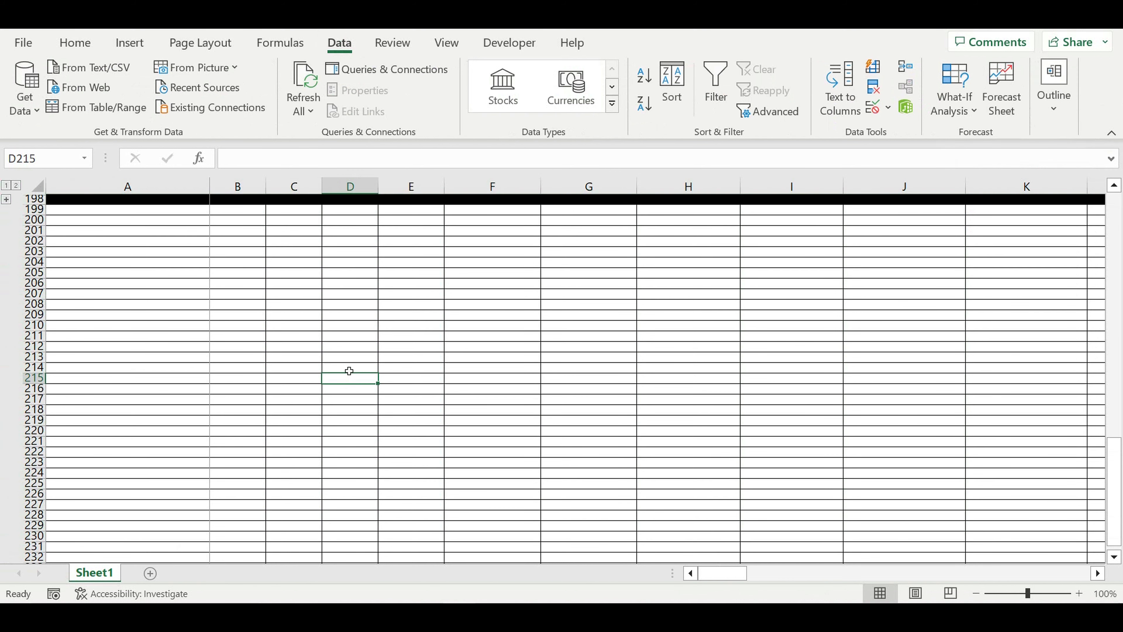
{"action": "scroll", "coordinate": [350, 371], "scroll_direction": "up", "scroll_amount": 3}
{"action": "left_click_drag", "start_coordinate": [34, 273], "coordinate": [34, 295]}
{"action": "key", "text": "ctrl+c"}
{"action": "left_click", "coordinate": [122, 308]}
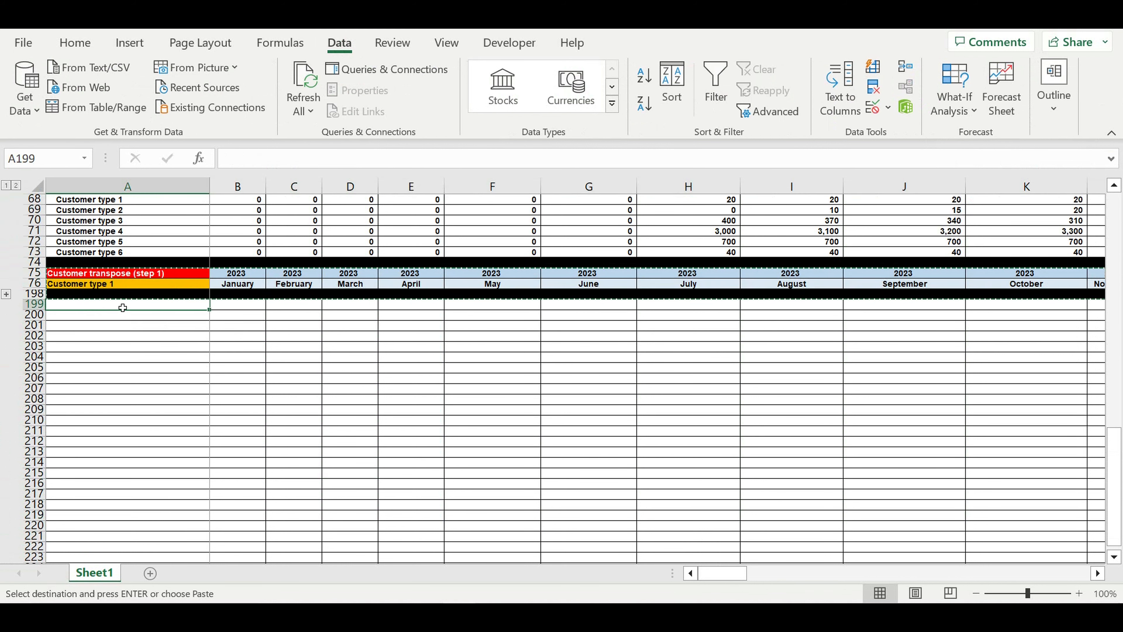
{"action": "key", "text": "ctrl+v"}
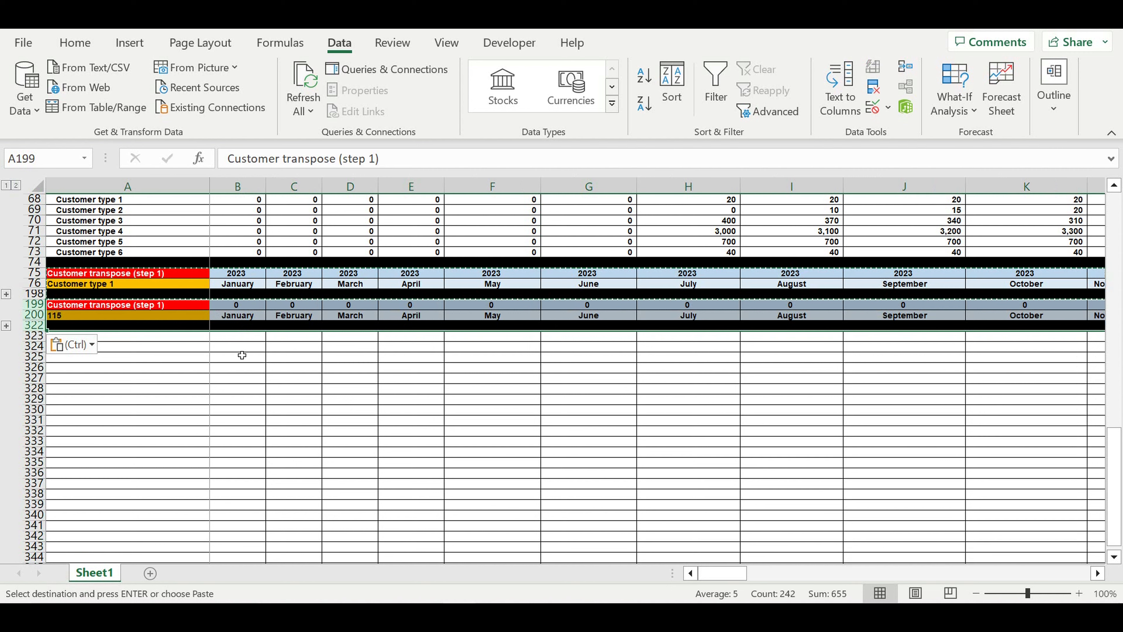
Paste further copies of the block at rows 323, 447, 571 and 695
{"action": "left_click", "coordinate": [161, 338]}
{"action": "key", "text": "ctrl+v"}
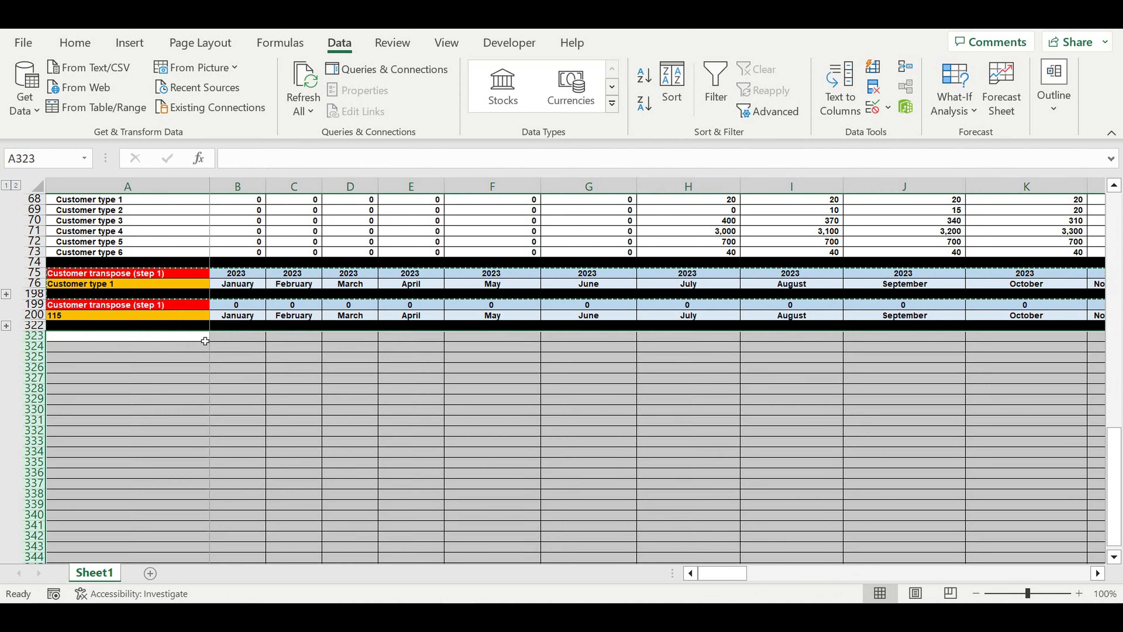
{"action": "left_click", "coordinate": [195, 368]}
{"action": "key", "text": "ctrl+v"}
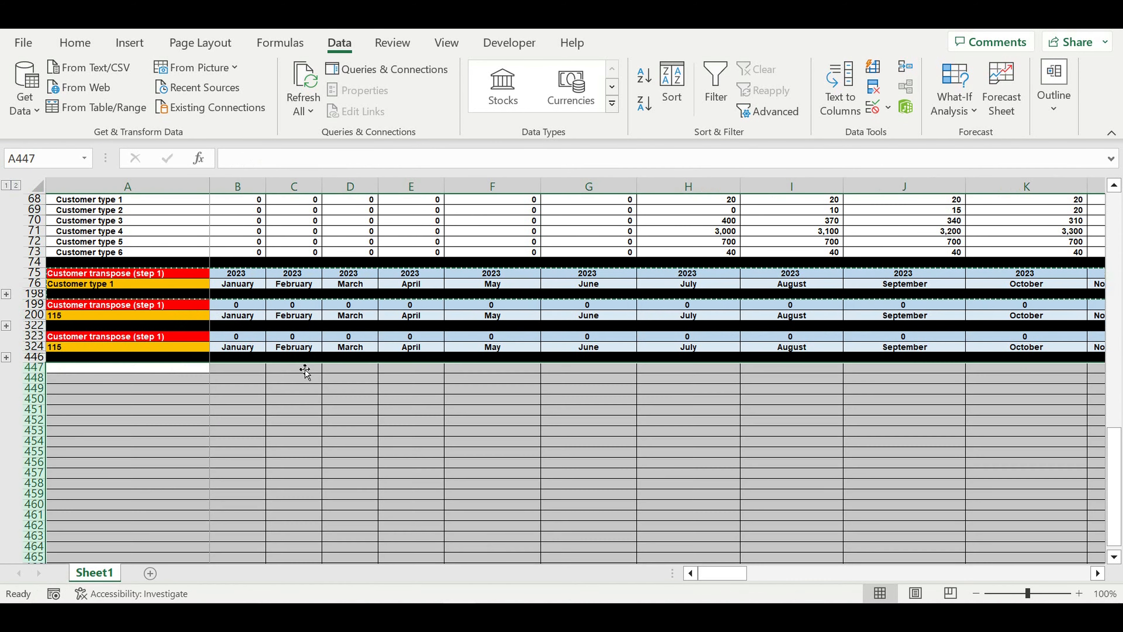
{"action": "left_click", "coordinate": [198, 400]}
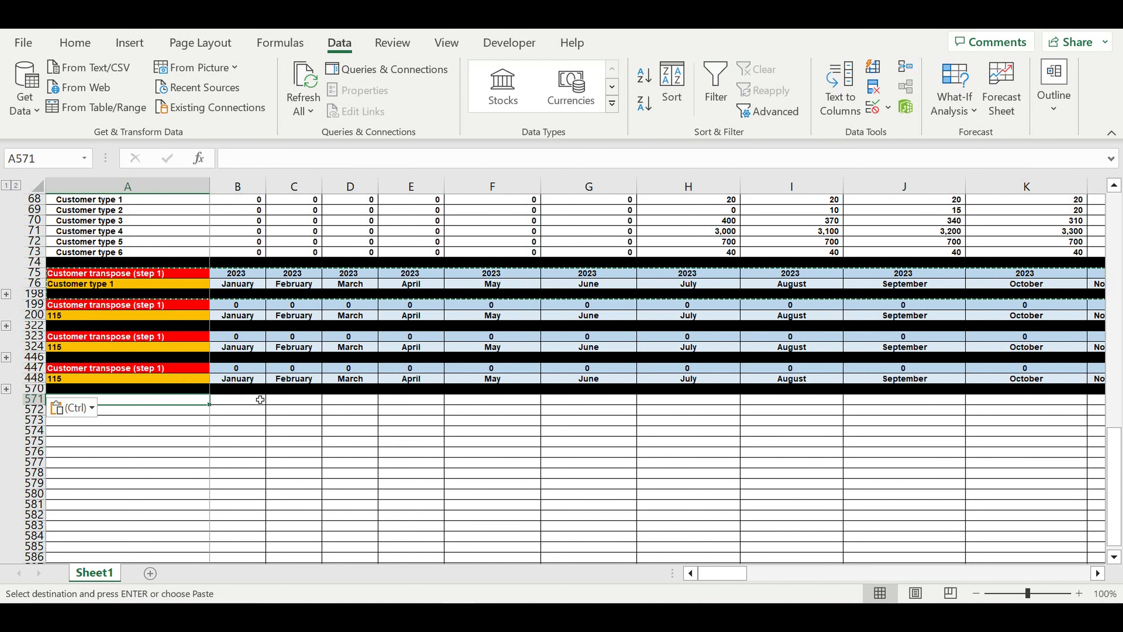
{"action": "key", "text": "ctrl+v"}
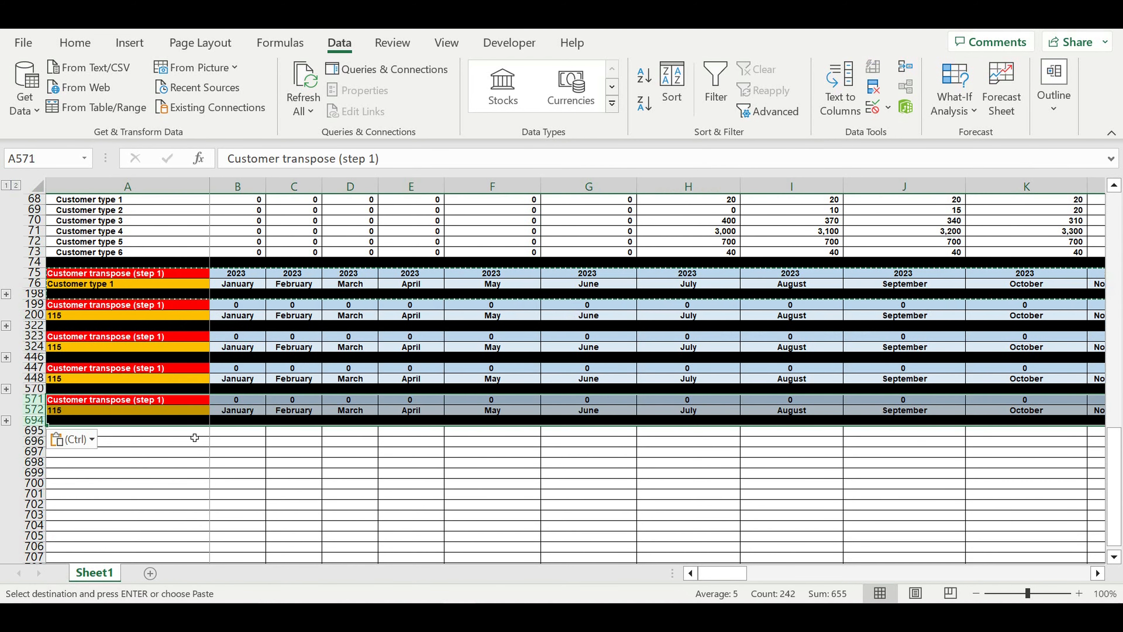
{"action": "left_click", "coordinate": [191, 429]}
{"action": "key", "text": "ctrl+v"}
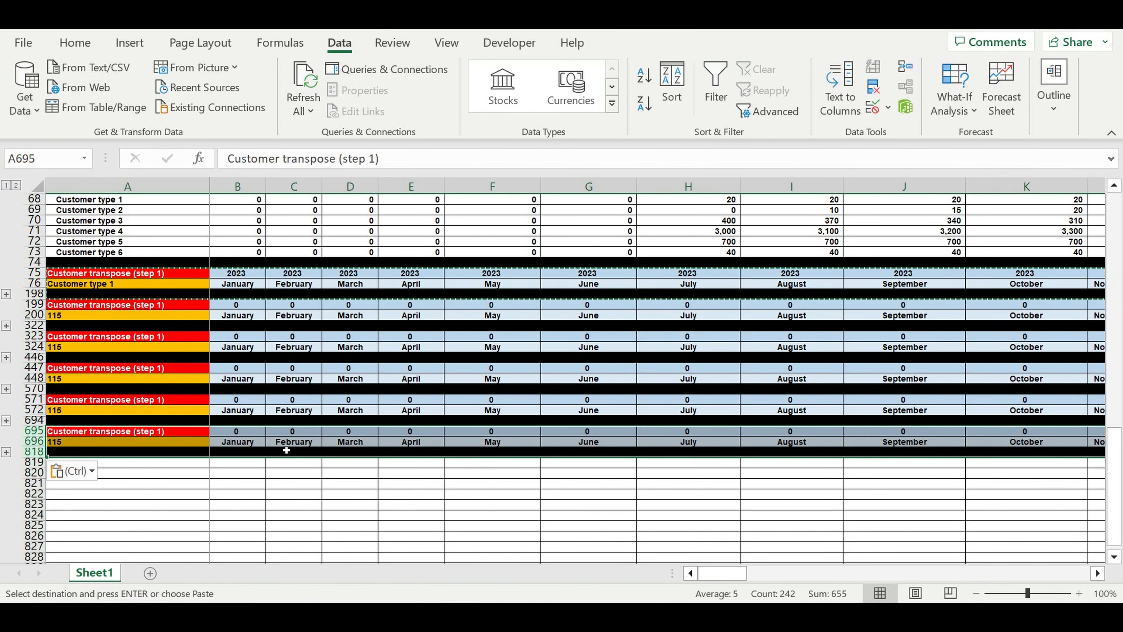
{"action": "left_click", "coordinate": [254, 494]}
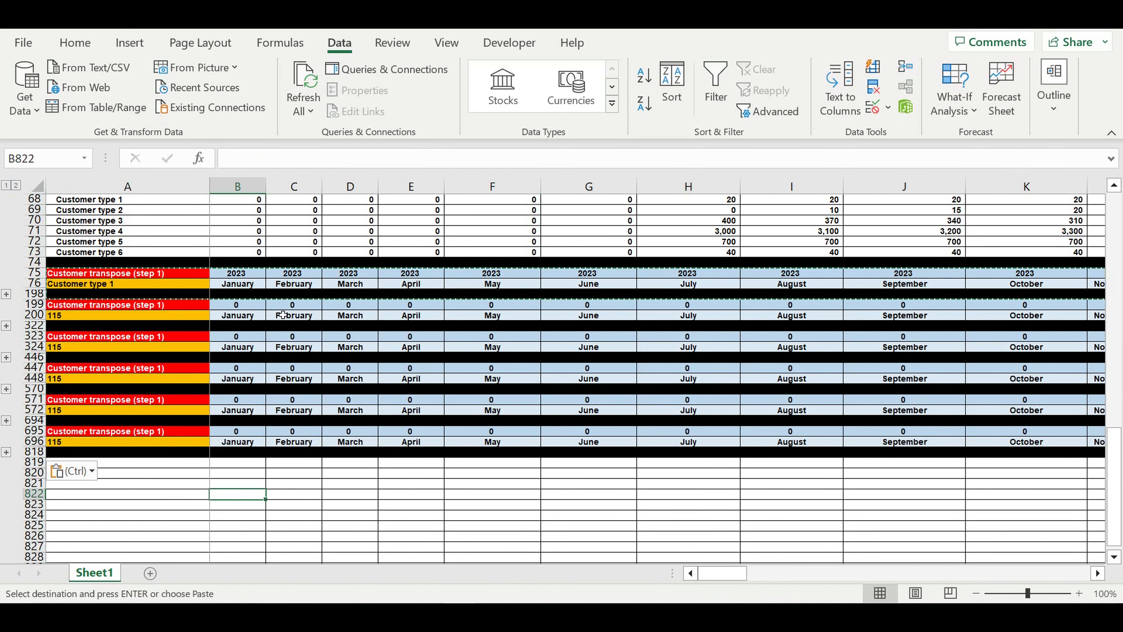
Link year cells B199, B323, B447, B571 and B695 each to the previous block's year, 2023
{"action": "left_click", "coordinate": [258, 307]}
{"action": "type", "text": "="}
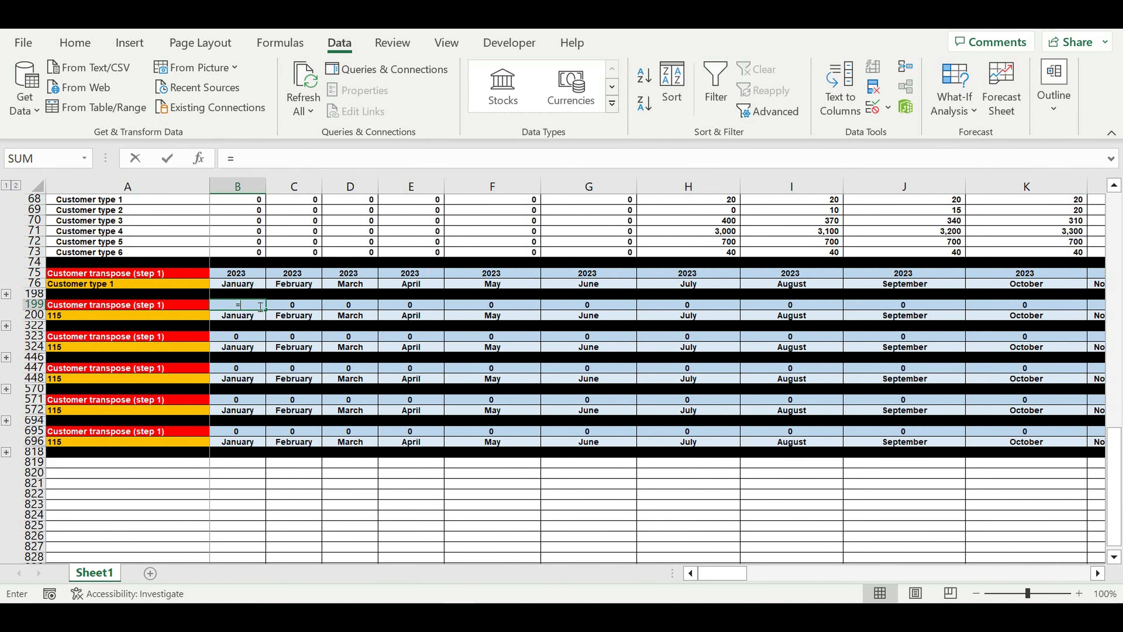
{"action": "left_click", "coordinate": [243, 275]}
{"action": "key", "text": "Return"}
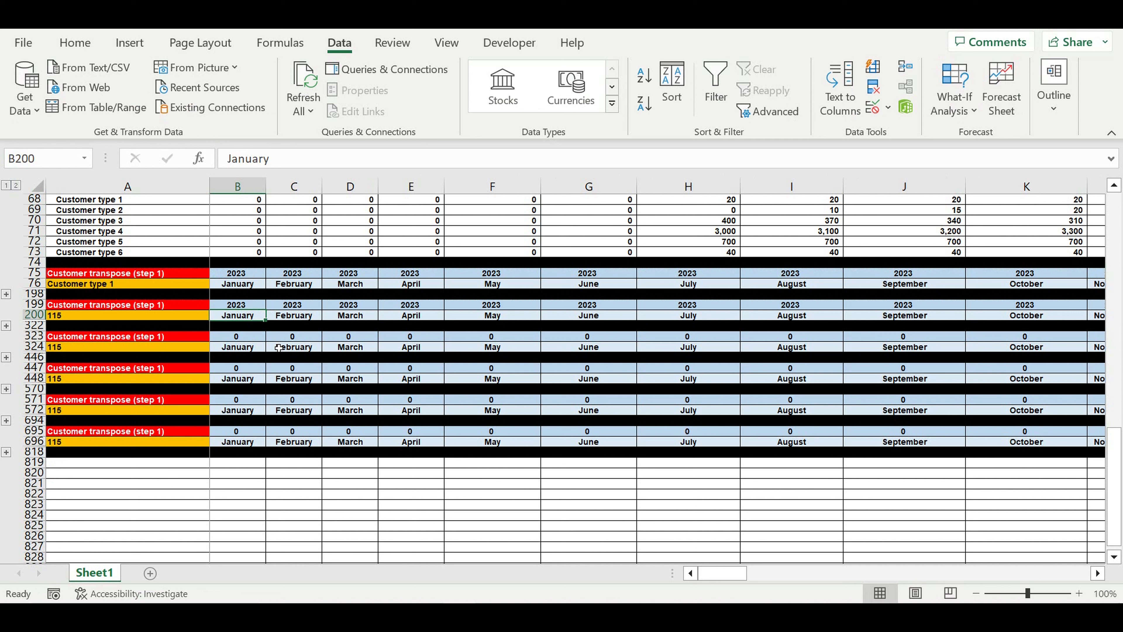
{"action": "left_click", "coordinate": [248, 338]}
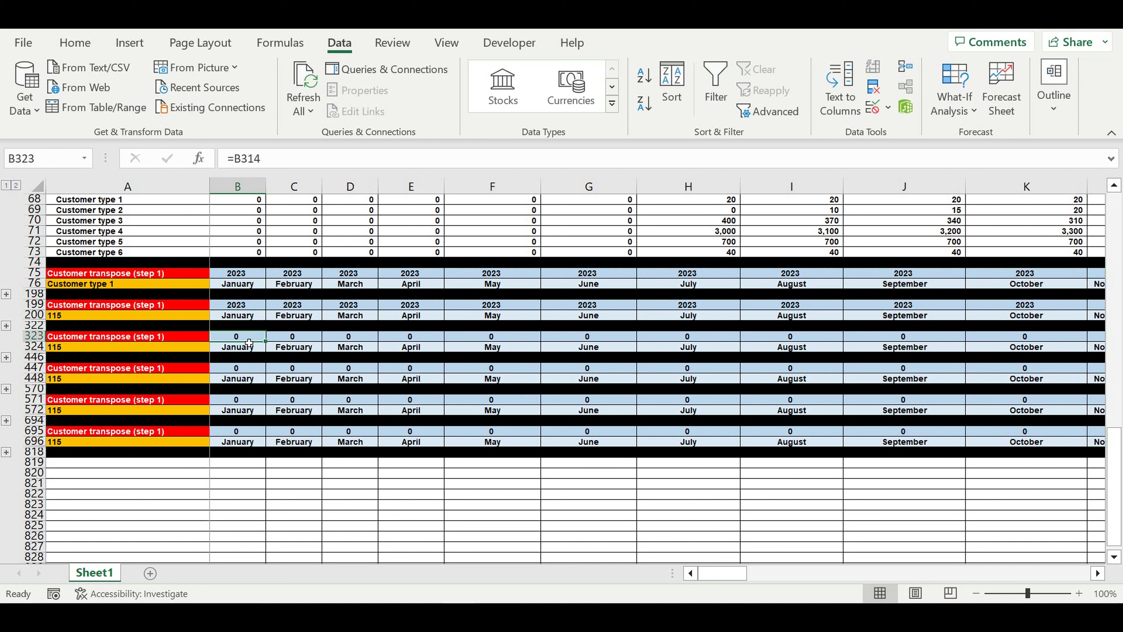
{"action": "type", "text": "="}
{"action": "left_click", "coordinate": [247, 306]}
{"action": "key", "text": "Return"}
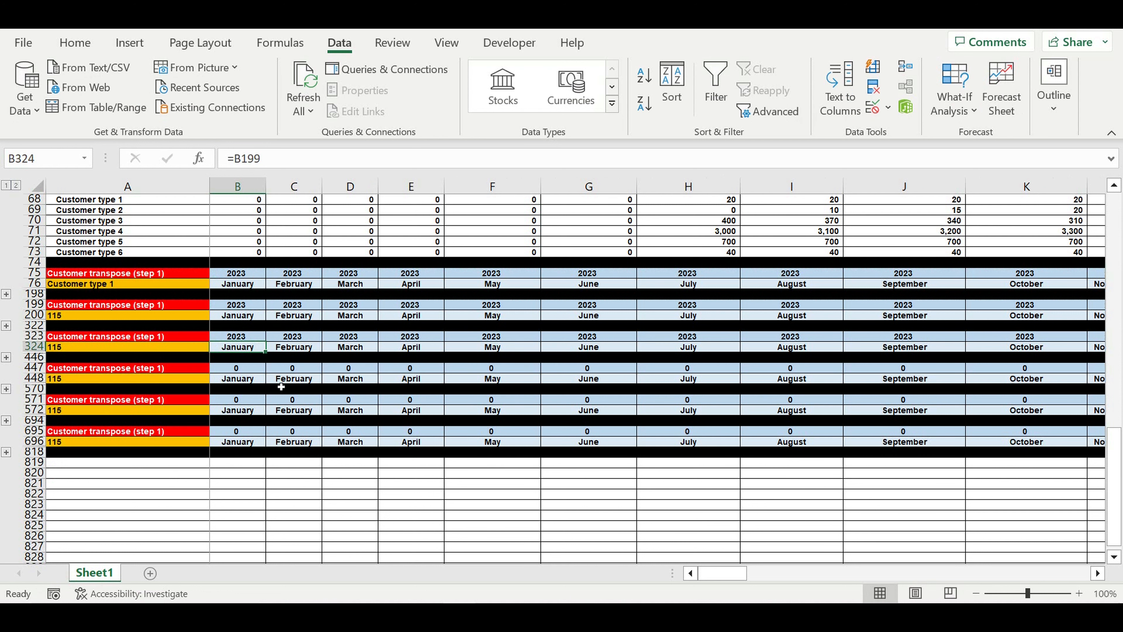
{"action": "left_click", "coordinate": [249, 369]}
{"action": "type", "text": "="}
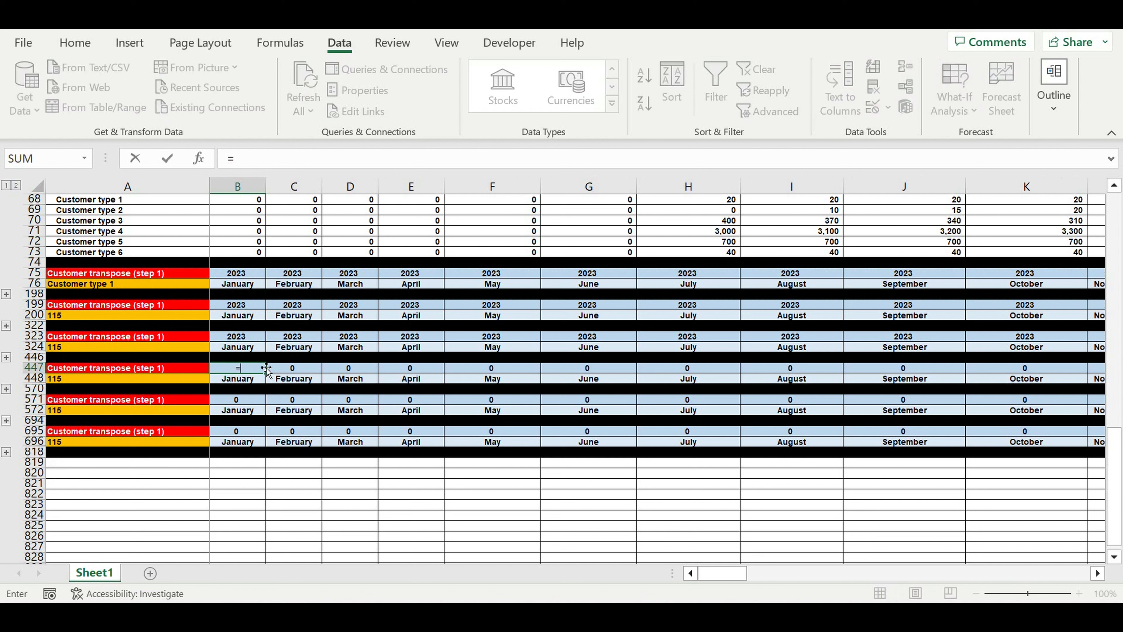
{"action": "left_click", "coordinate": [246, 339]}
{"action": "key", "text": "Return"}
{"action": "left_click", "coordinate": [253, 400]}
{"action": "type", "text": "="}
{"action": "left_click", "coordinate": [246, 370]}
{"action": "key", "text": "Return"}
{"action": "left_click", "coordinate": [251, 434]}
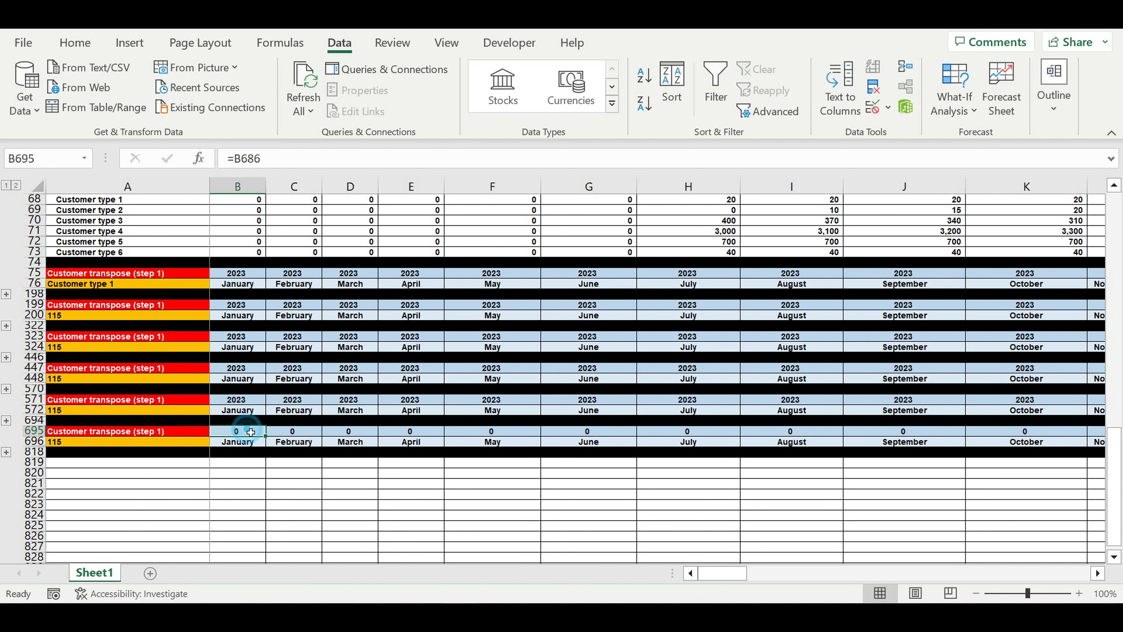
{"action": "type", "text": "="}
{"action": "left_click", "coordinate": [246, 400]}
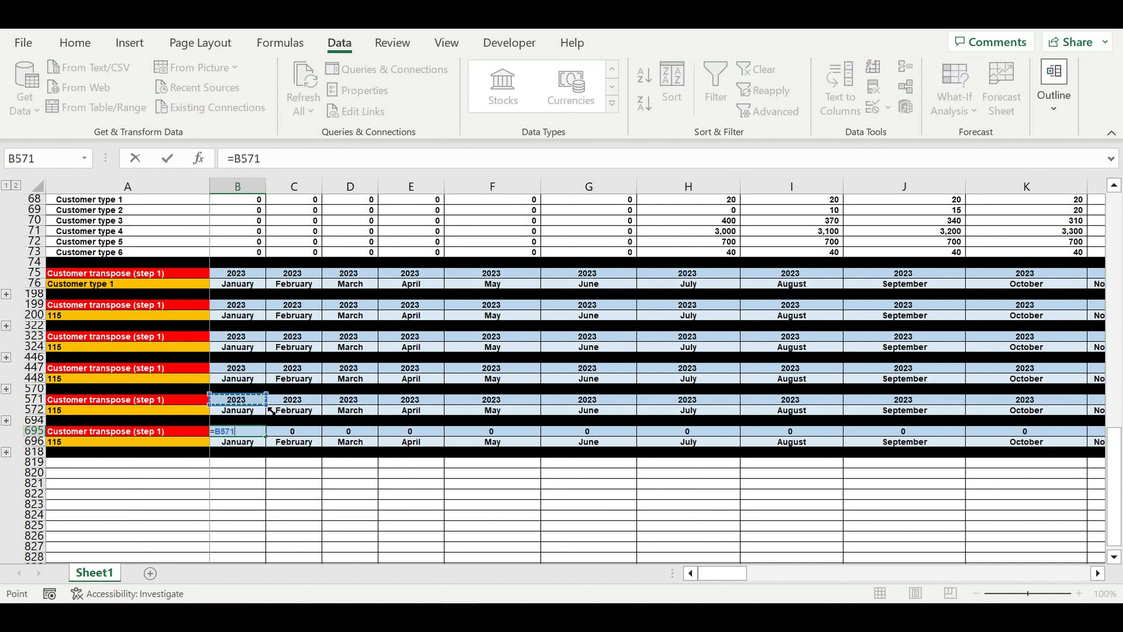
{"action": "key", "text": "Return"}
Link A200, A324, A448, A572 and A696 to A69–A73, labelling them Customer type 2 to 6
{"action": "left_click", "coordinate": [67, 315]}
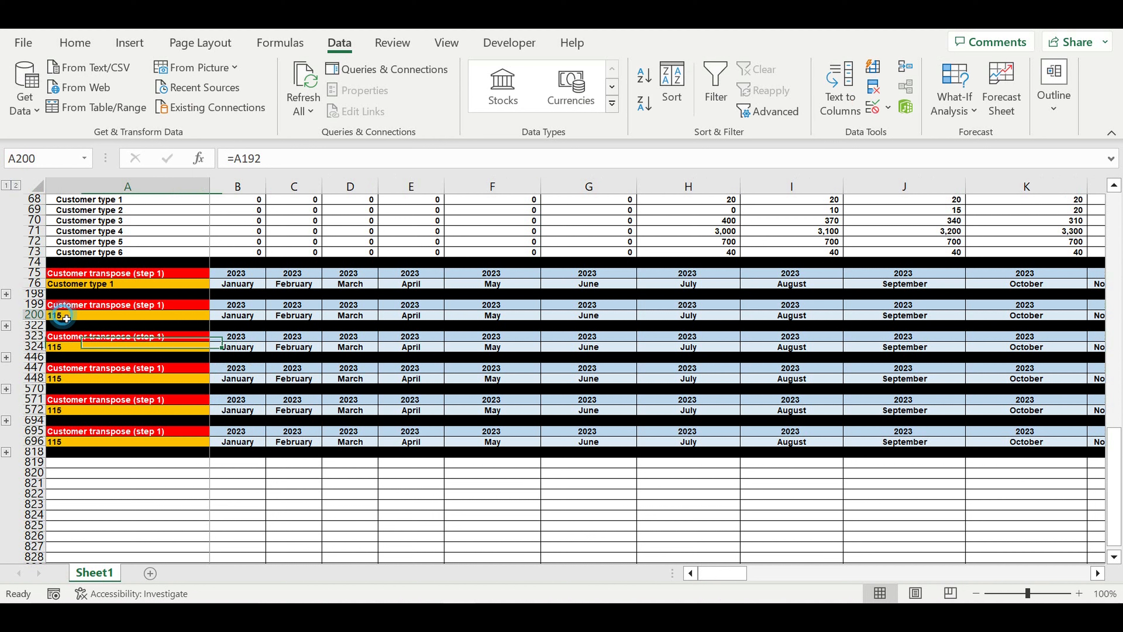
{"action": "type", "text": "="}
{"action": "scroll", "coordinate": [142, 351], "scroll_direction": "up", "scroll_amount": 2}
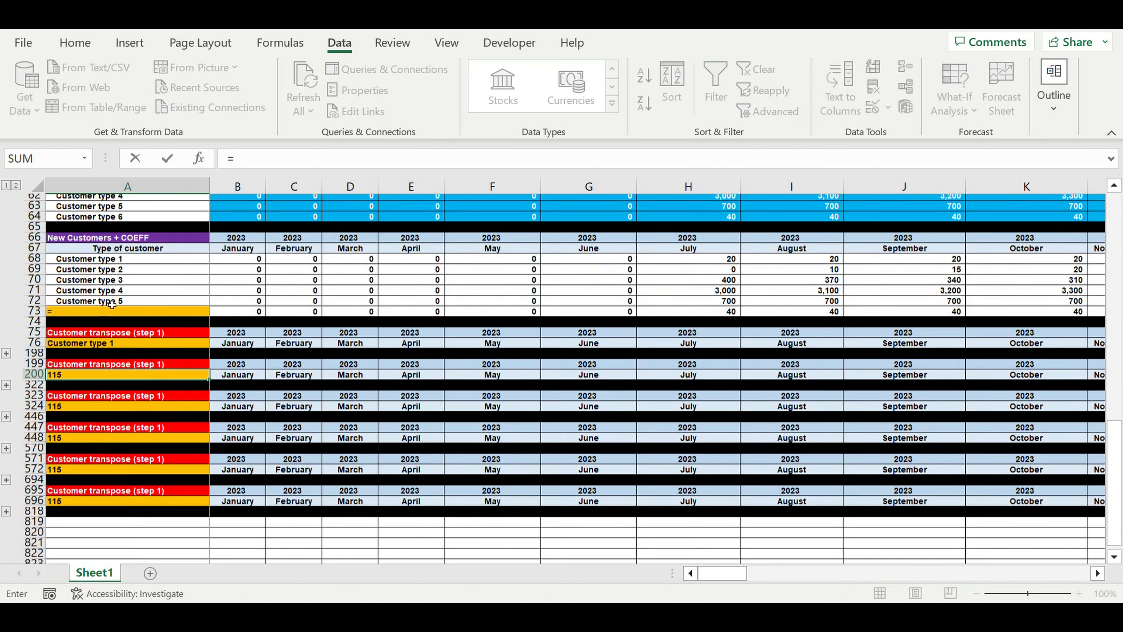
{"action": "left_click", "coordinate": [104, 274]}
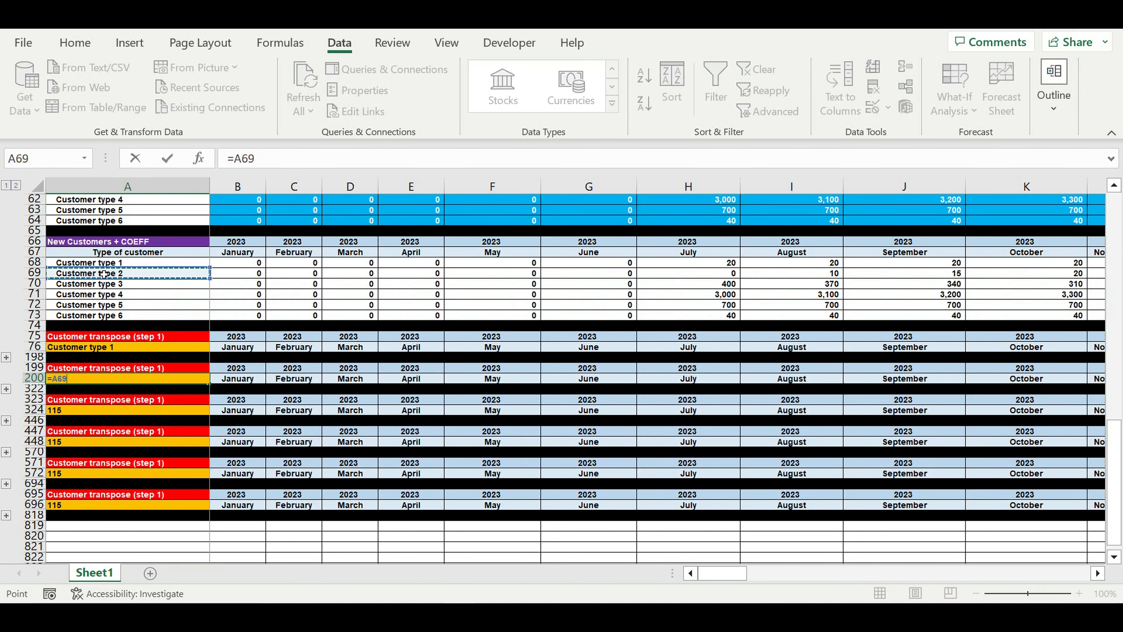
{"action": "key", "text": "Return"}
{"action": "left_click", "coordinate": [85, 414]}
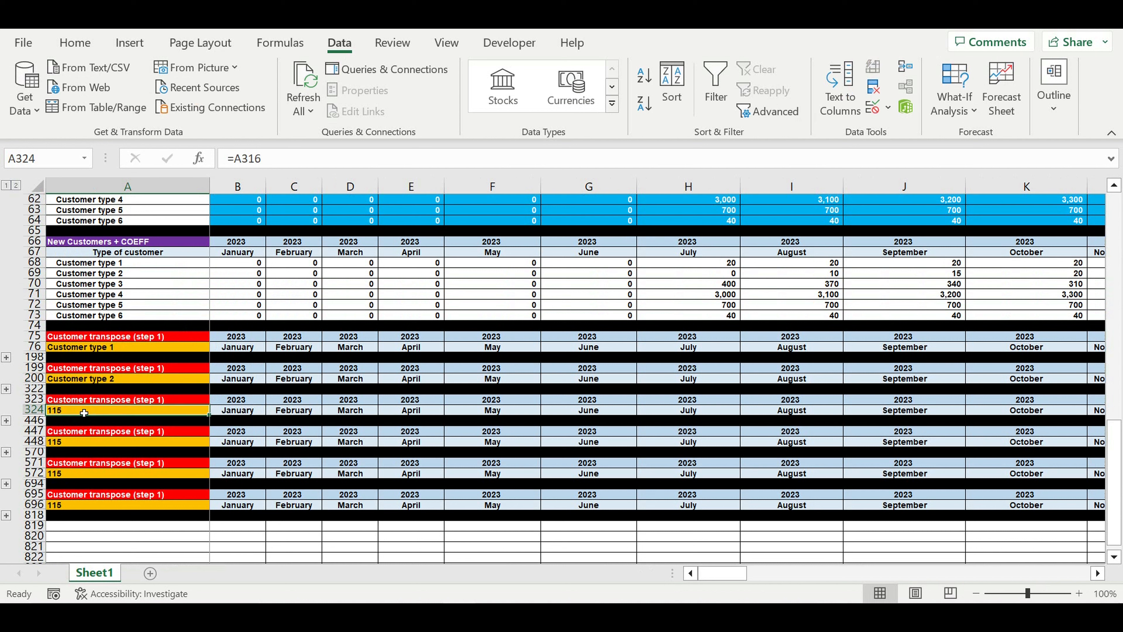
{"action": "type", "text": "="}
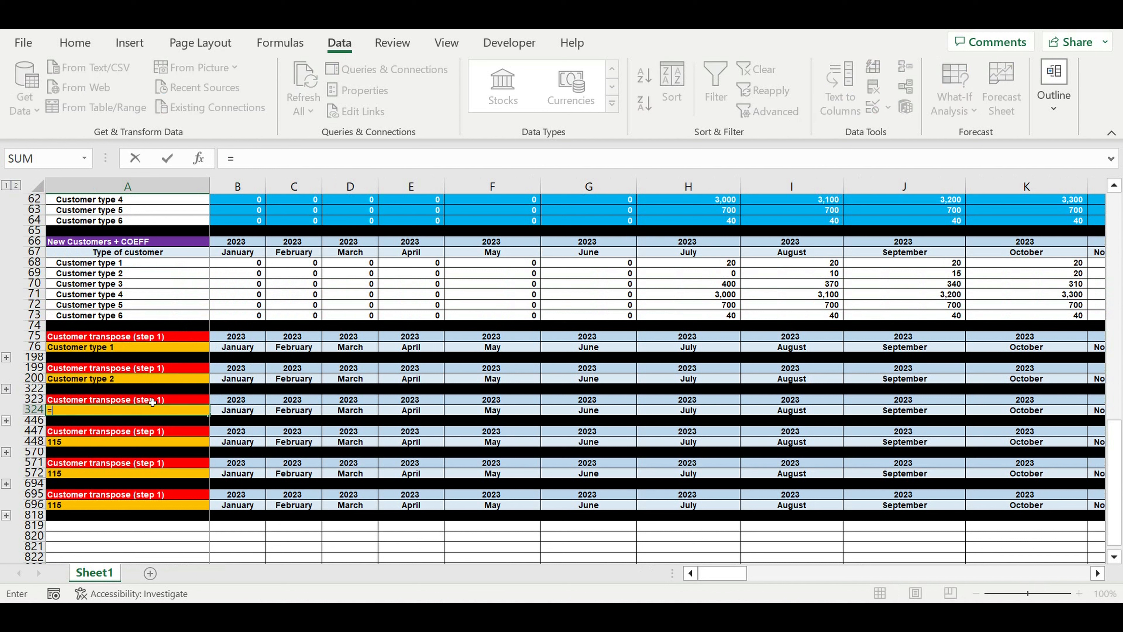
{"action": "left_click", "coordinate": [100, 284]}
{"action": "key", "text": "Return"}
{"action": "left_click", "coordinate": [81, 442]}
{"action": "type", "text": "="}
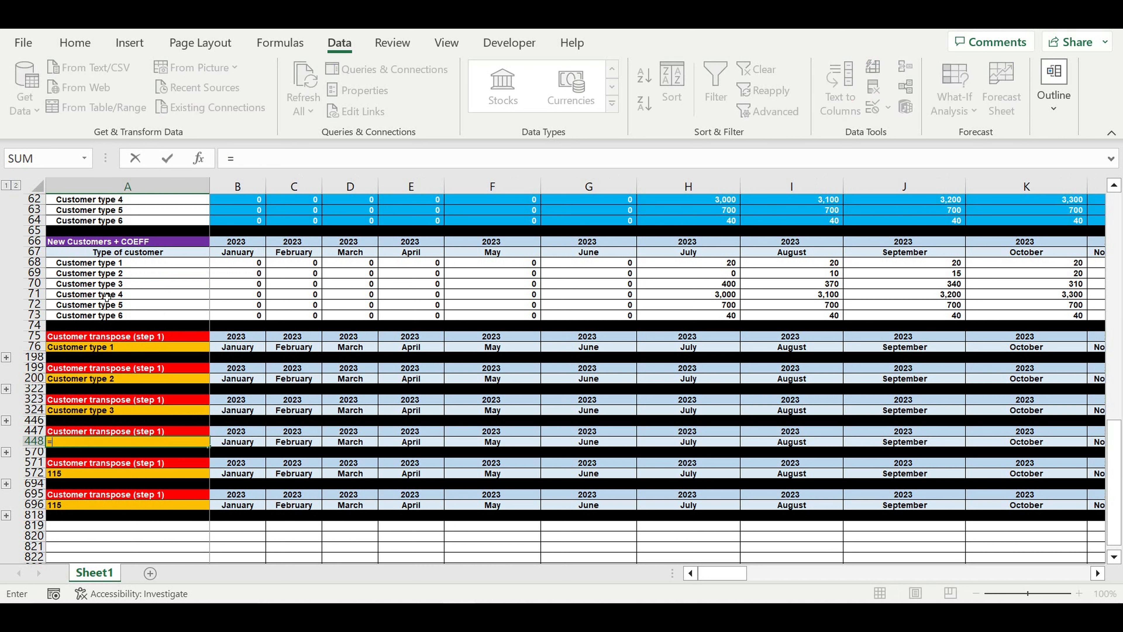
{"action": "left_click", "coordinate": [107, 297]}
{"action": "key", "text": "Return"}
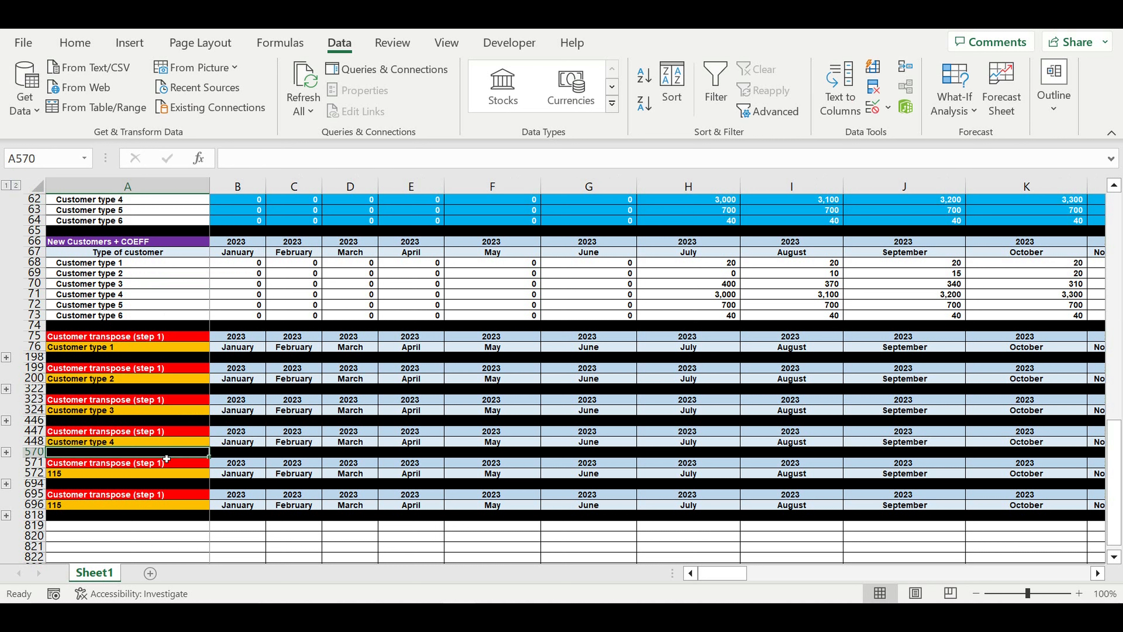
{"action": "left_click", "coordinate": [123, 478]}
{"action": "type", "text": "="}
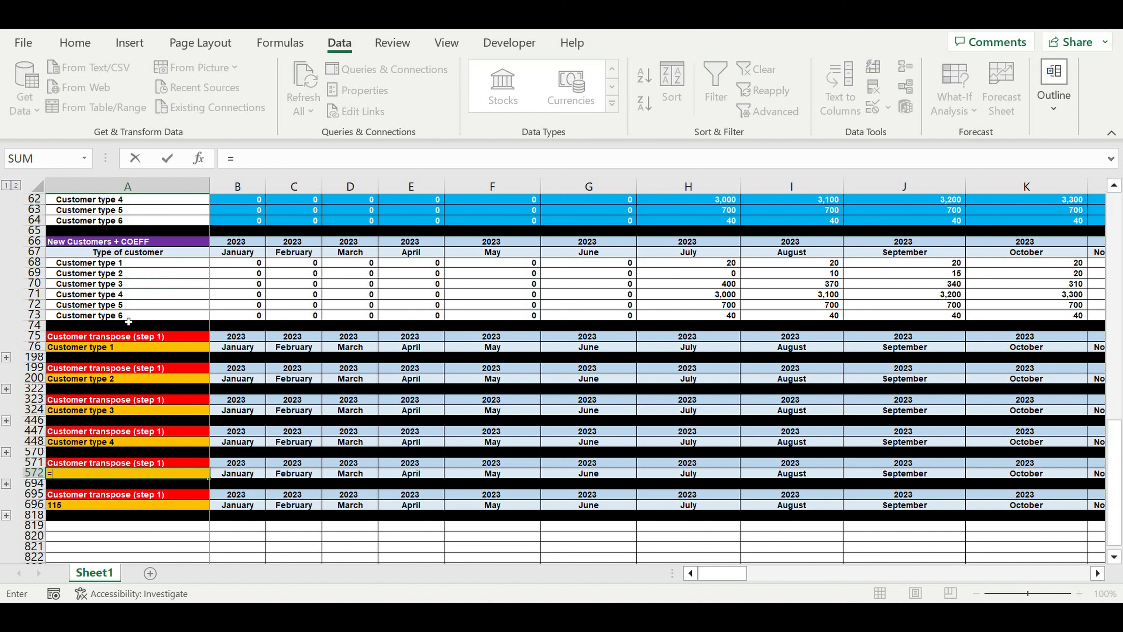
{"action": "left_click", "coordinate": [130, 308]}
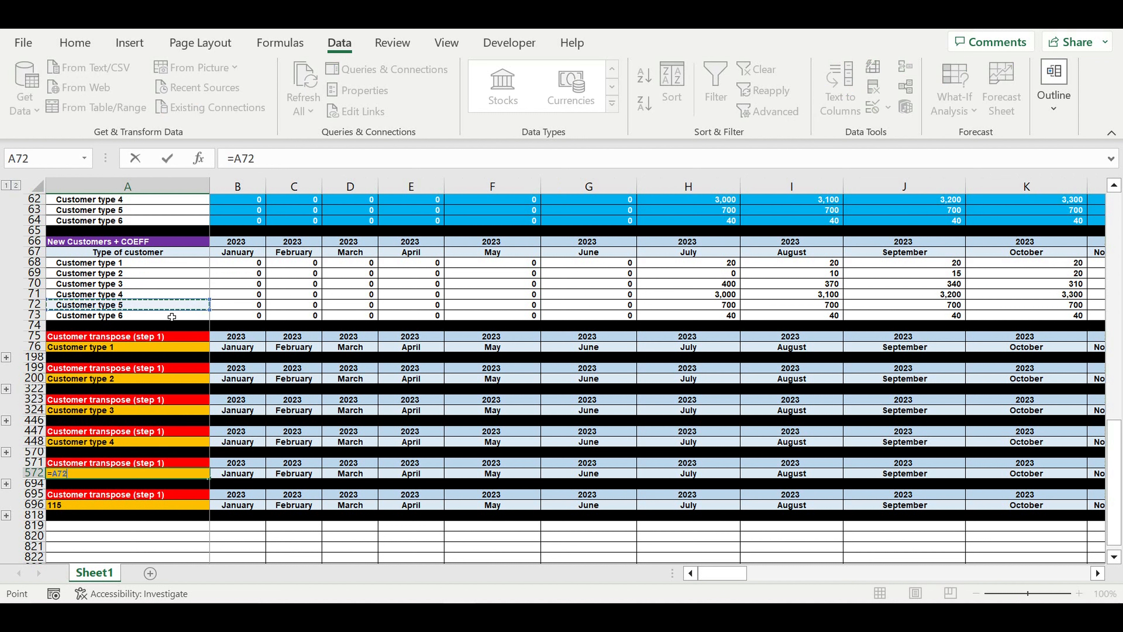
{"action": "key", "text": "Return"}
{"action": "left_click", "coordinate": [98, 507]}
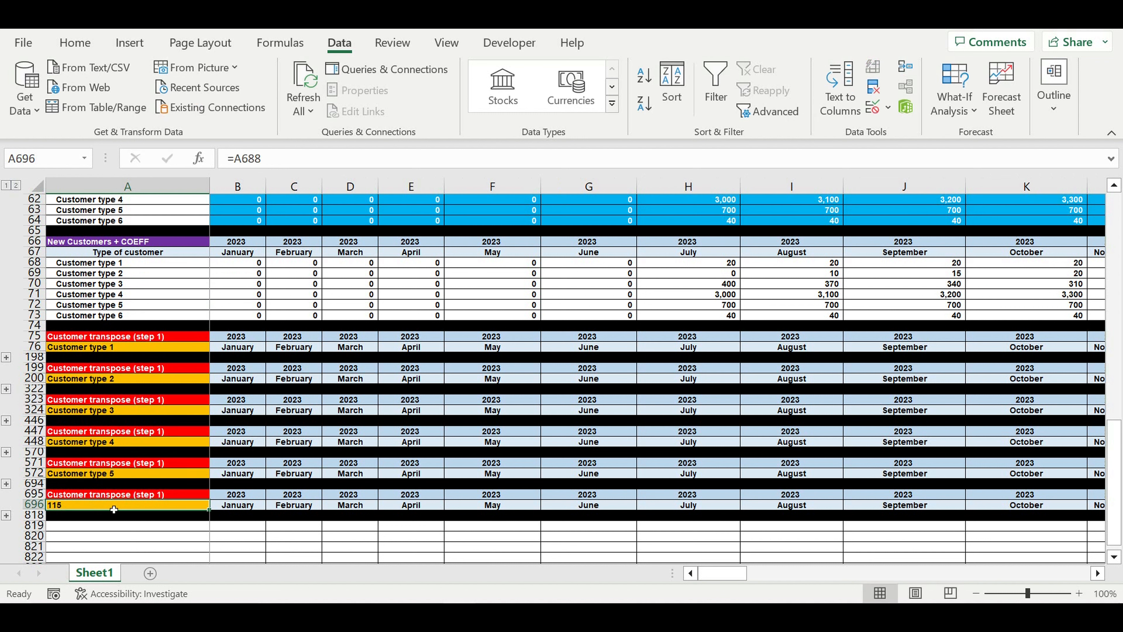
{"action": "type", "text": "="}
{"action": "left_click", "coordinate": [129, 317]}
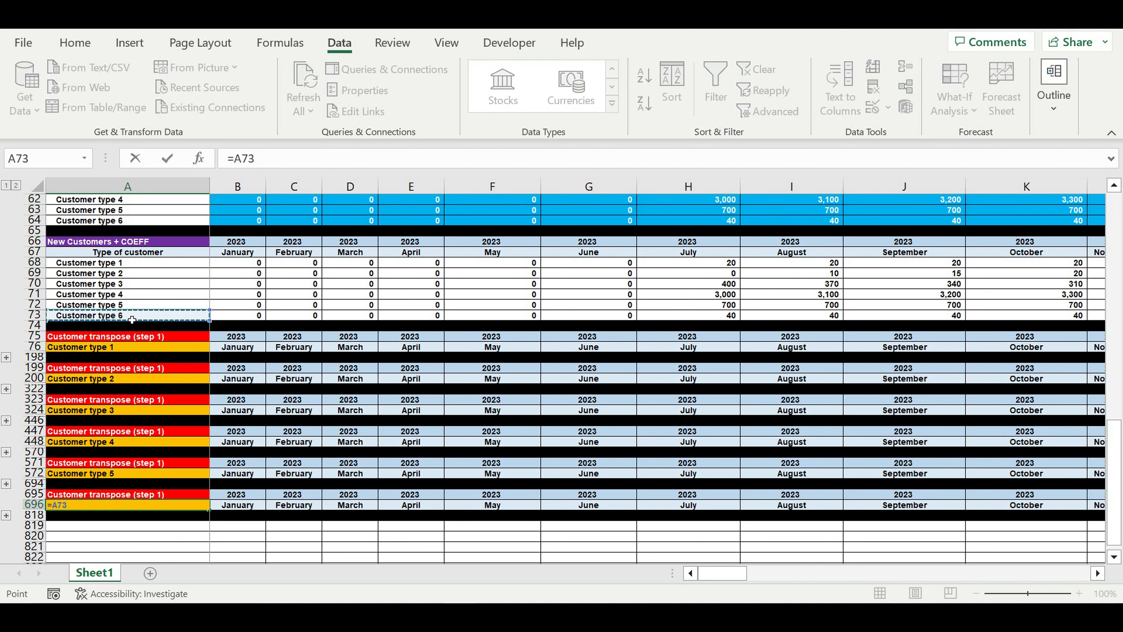
{"action": "key", "text": "Return"}
{"action": "left_click", "coordinate": [295, 388]}
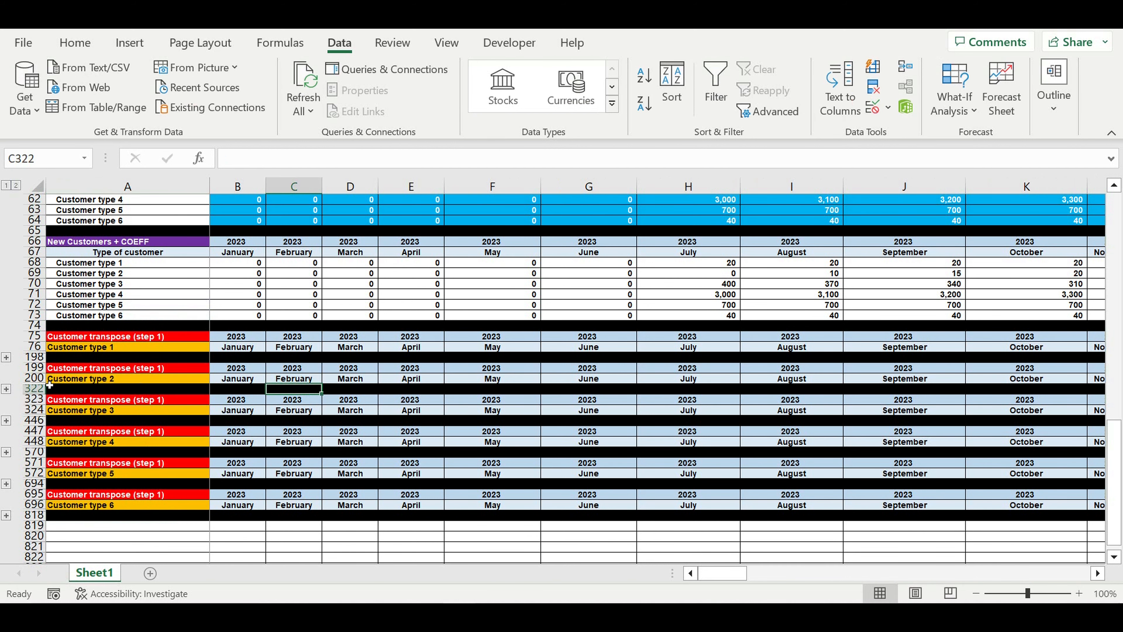
Expand the Customer type 2 block and change B202's formula to reference B$69 instead of B$68
{"action": "left_click", "coordinate": [5, 390]}
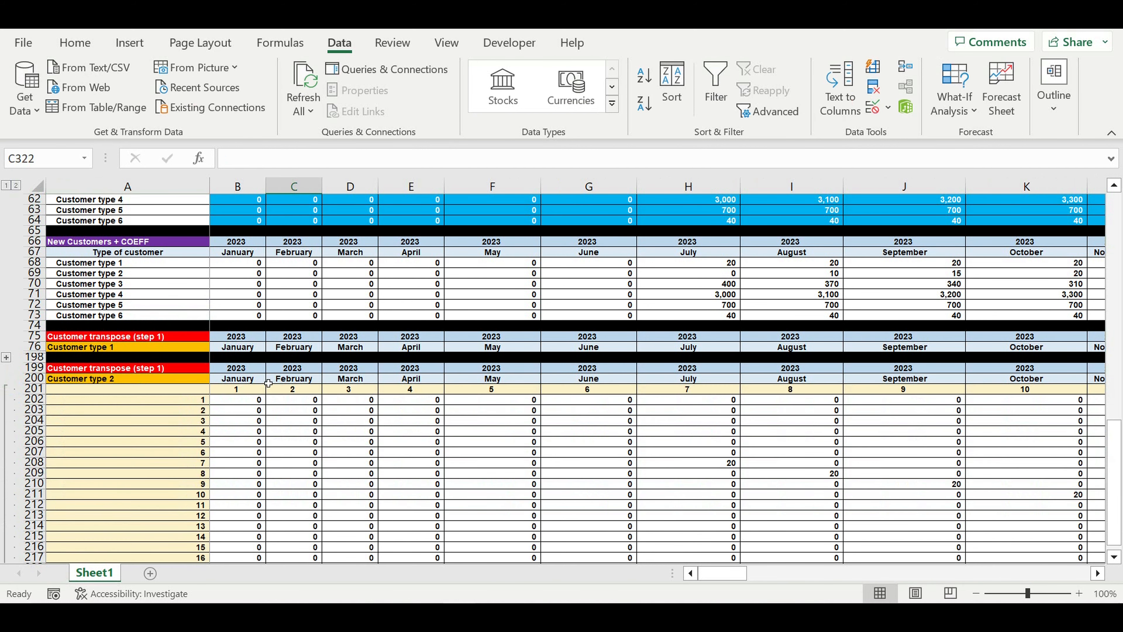
{"action": "scroll", "coordinate": [293, 369], "scroll_direction": "down", "scroll_amount": 20}
{"action": "scroll", "coordinate": [307, 369], "scroll_direction": "up", "scroll_amount": 20}
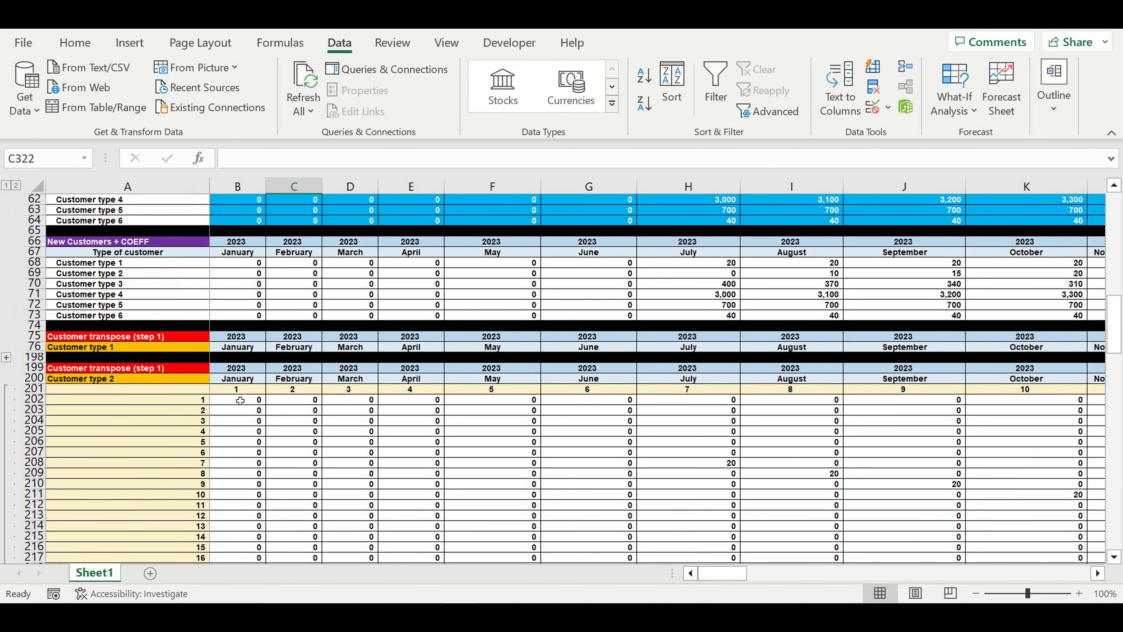
{"action": "left_click", "coordinate": [241, 401]}
{"action": "double_click", "coordinate": [240, 401]}
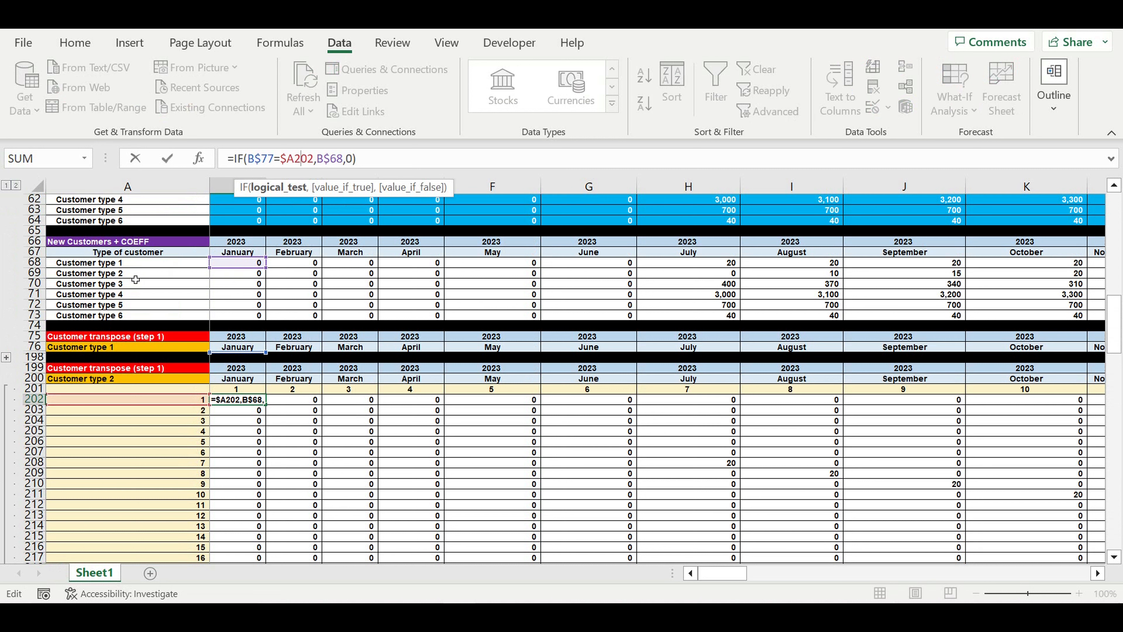
{"action": "left_click_drag", "start_coordinate": [247, 268], "coordinate": [247, 278]}
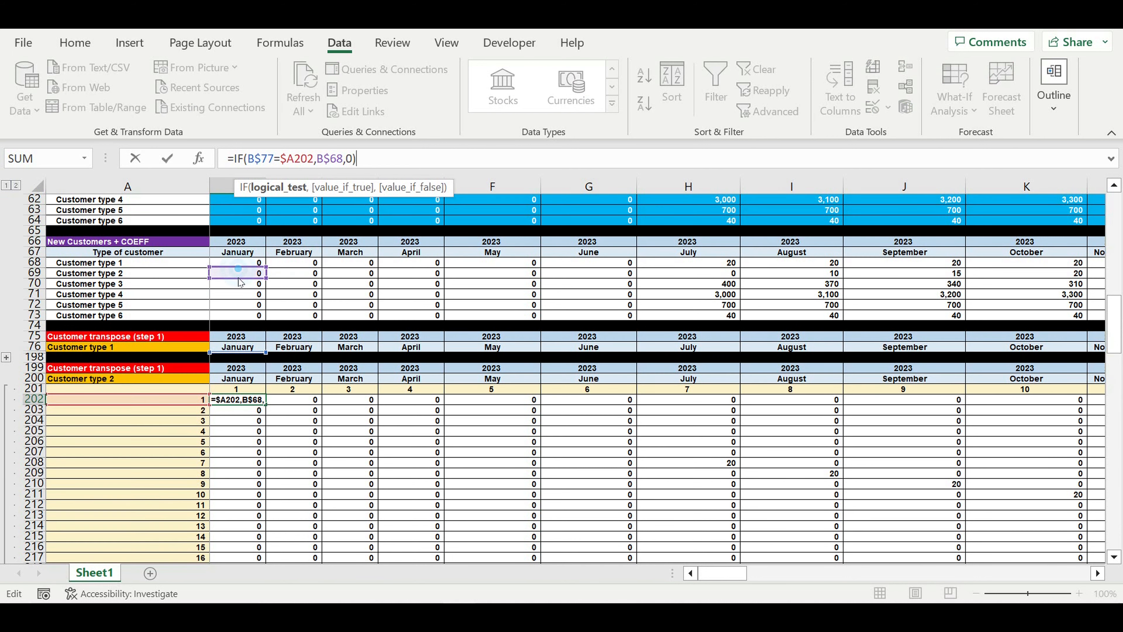
{"action": "key", "text": "Return"}
Fill B202's corrected formula across and down the whole Customer type 2 grid
{"action": "left_click", "coordinate": [244, 400]}
{"action": "left_click_drag", "start_coordinate": [266, 404], "coordinate": [880, 518]}
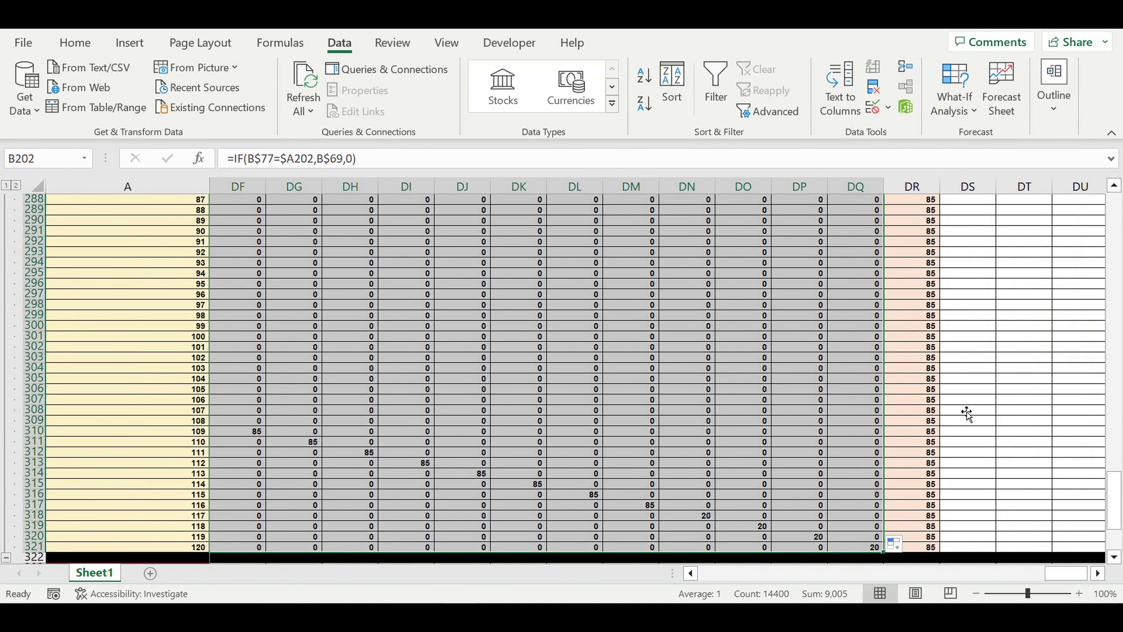
{"action": "left_click", "coordinate": [965, 410]}
{"action": "left_click_drag", "start_coordinate": [917, 255], "coordinate": [920, 452]}
{"action": "left_click_drag", "start_coordinate": [1068, 578], "coordinate": [725, 575]}
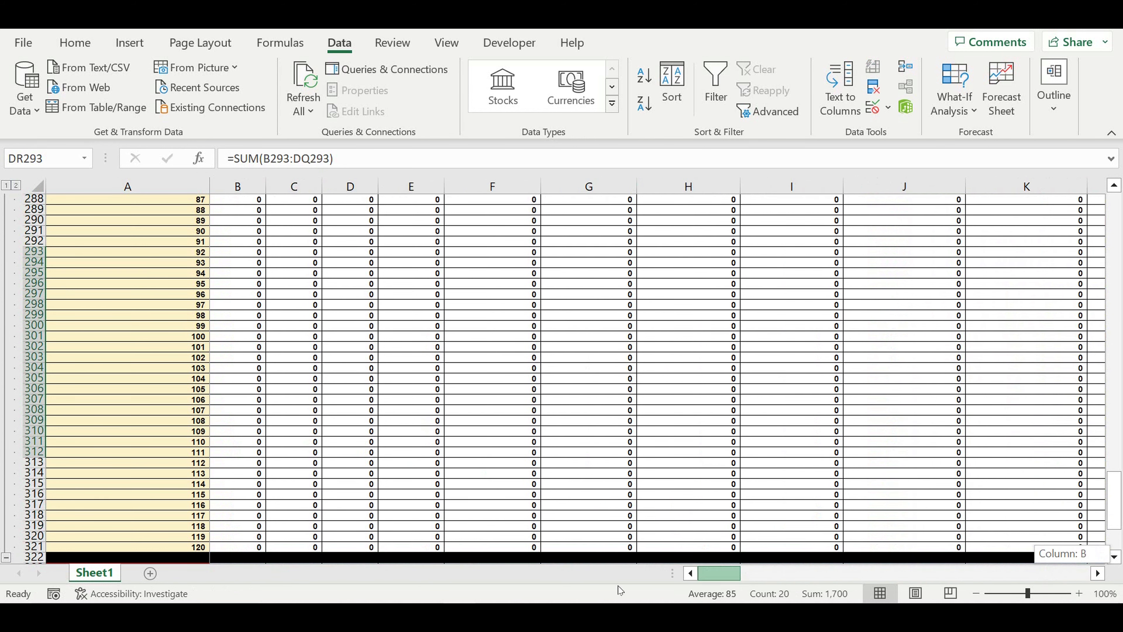
{"action": "scroll", "coordinate": [385, 469], "scroll_direction": "down", "scroll_amount": 5}
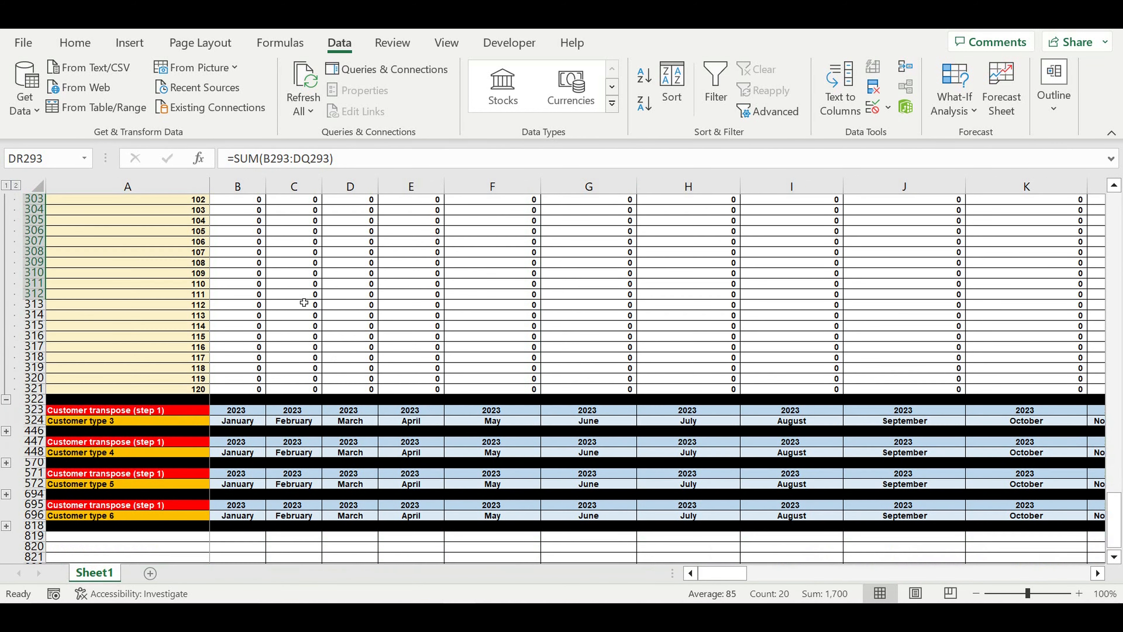
Collapse the Customer type 2 block and expand the hidden Customer type 3 block rows
{"action": "left_click", "coordinate": [296, 294]}
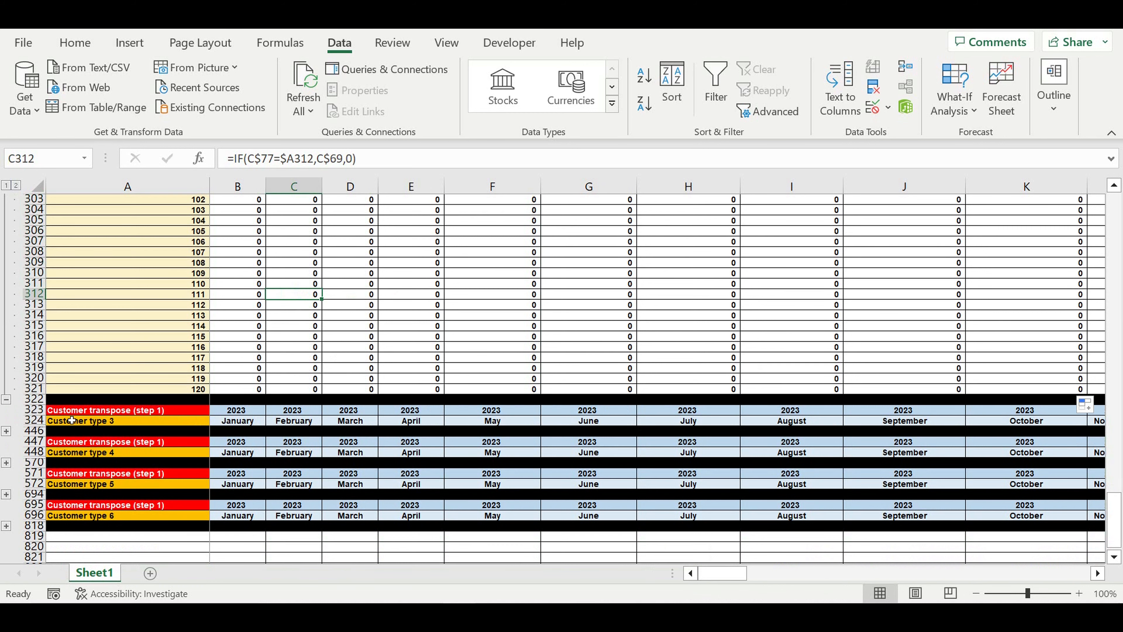
{"action": "left_click", "coordinate": [5, 399]}
{"action": "scroll", "coordinate": [140, 313], "scroll_direction": "up", "scroll_amount": 2}
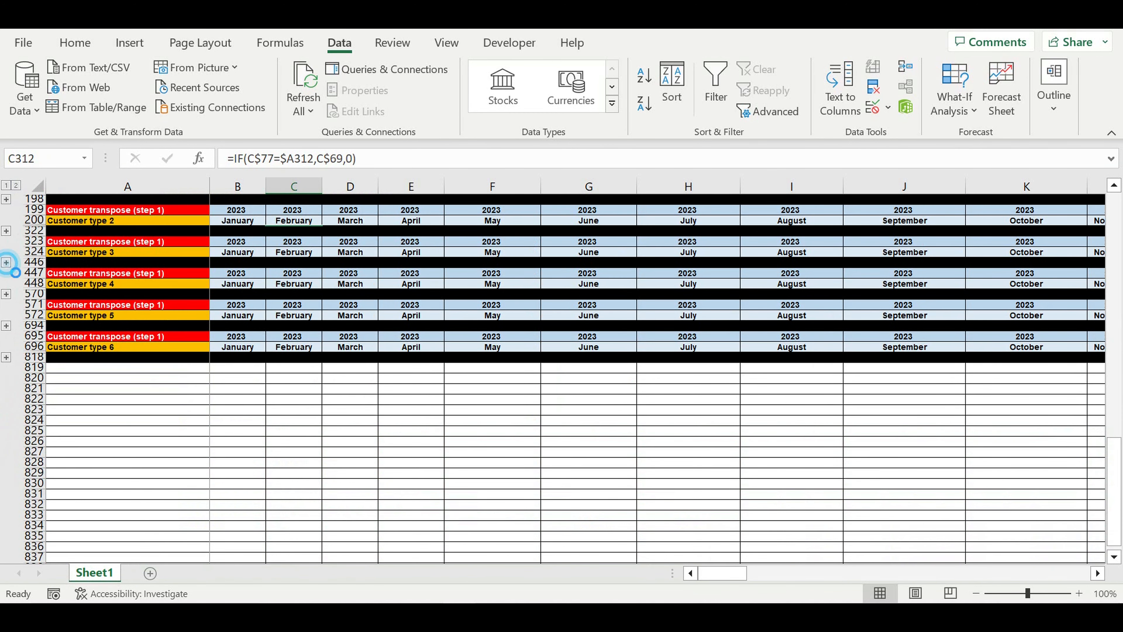
{"action": "left_click", "coordinate": [6, 262]}
{"action": "scroll", "coordinate": [245, 325], "scroll_direction": "down", "scroll_amount": 20}
{"action": "scroll", "coordinate": [250, 328], "scroll_direction": "up", "scroll_amount": 10}
{"action": "scroll", "coordinate": [253, 331], "scroll_direction": "up", "scroll_amount": 12}
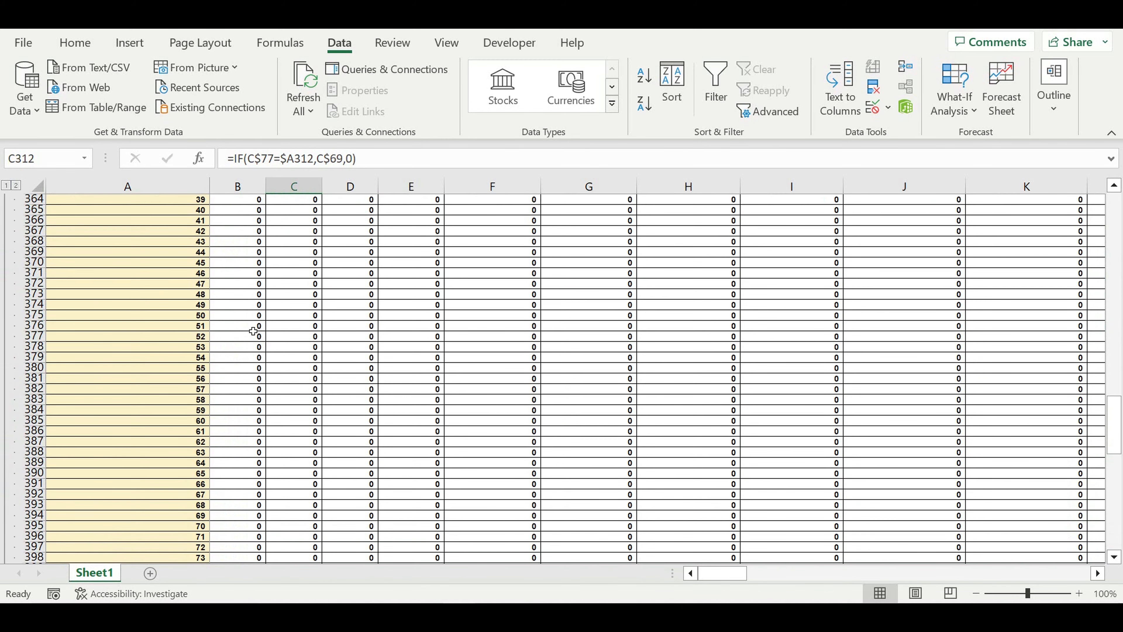
{"action": "scroll", "coordinate": [253, 331], "scroll_direction": "up", "scroll_amount": 8}
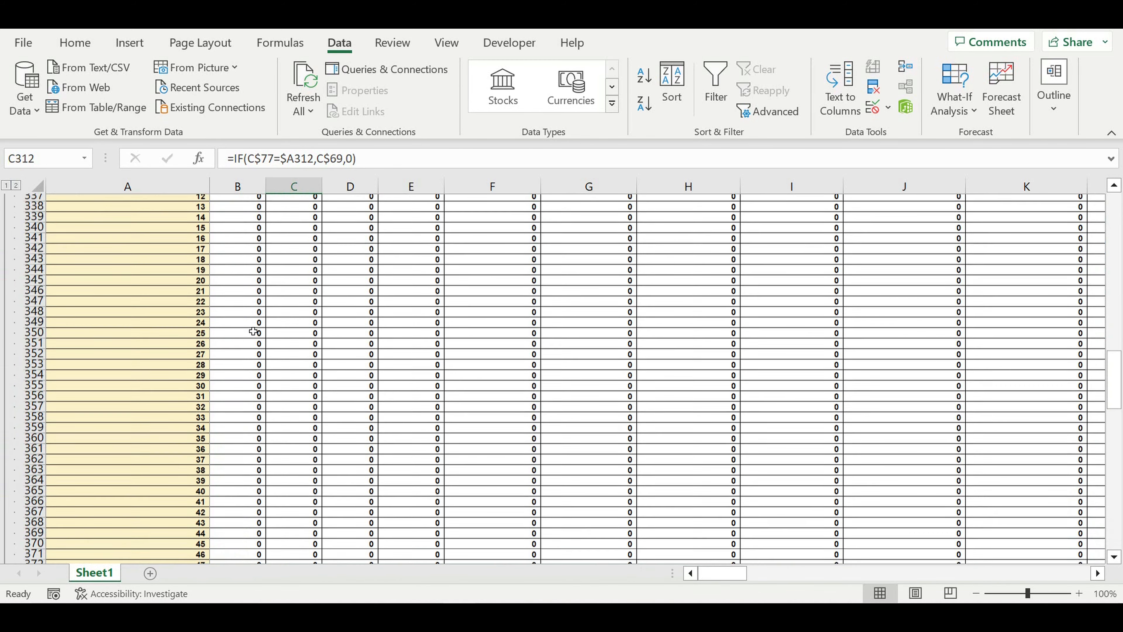
{"action": "scroll", "coordinate": [253, 331], "scroll_direction": "up", "scroll_amount": 5}
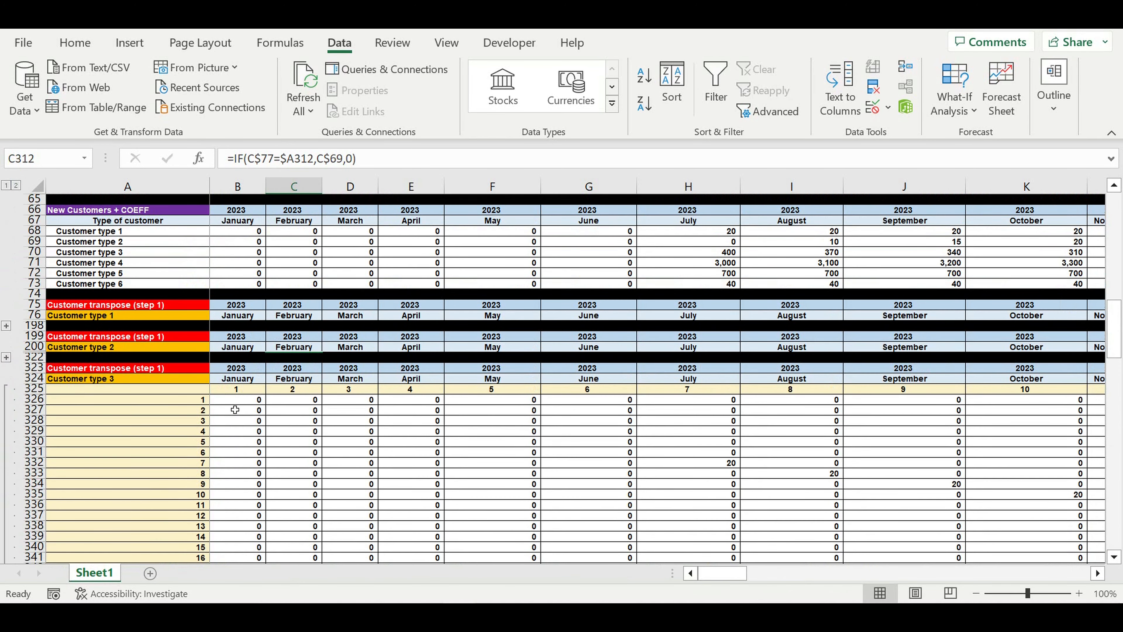
Change B326 to =IF(B$77=$A326,B$70,0) and fill it across the Customer type 3 block
{"action": "left_click", "coordinate": [231, 404]}
{"action": "left_click", "coordinate": [314, 160]}
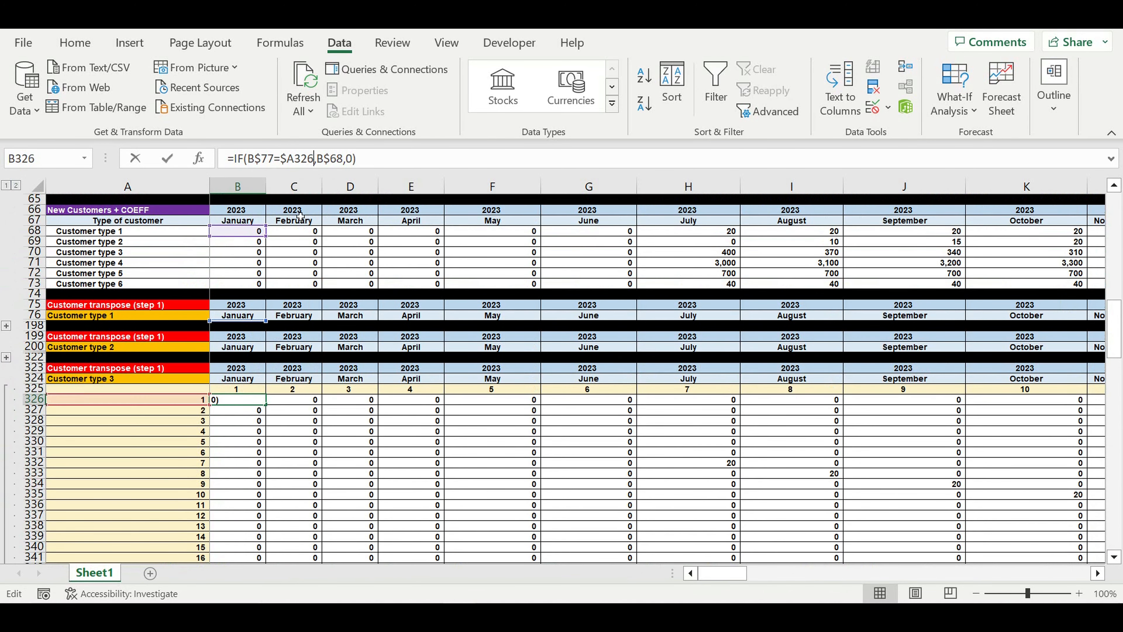
{"action": "left_click_drag", "start_coordinate": [230, 236], "coordinate": [230, 253]}
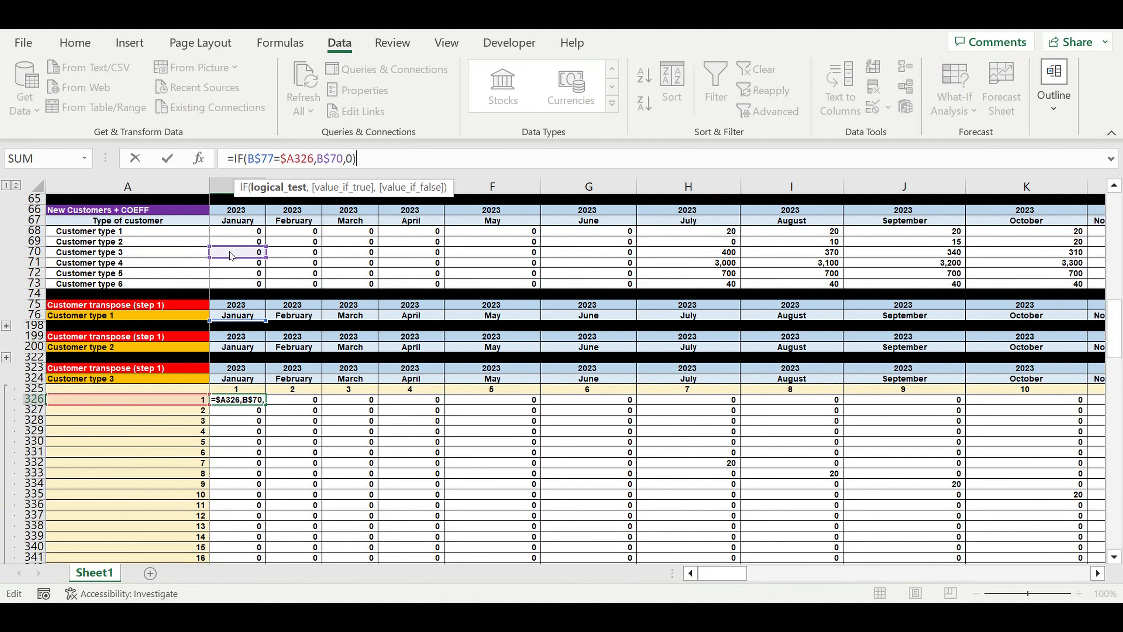
{"action": "key", "text": "Return"}
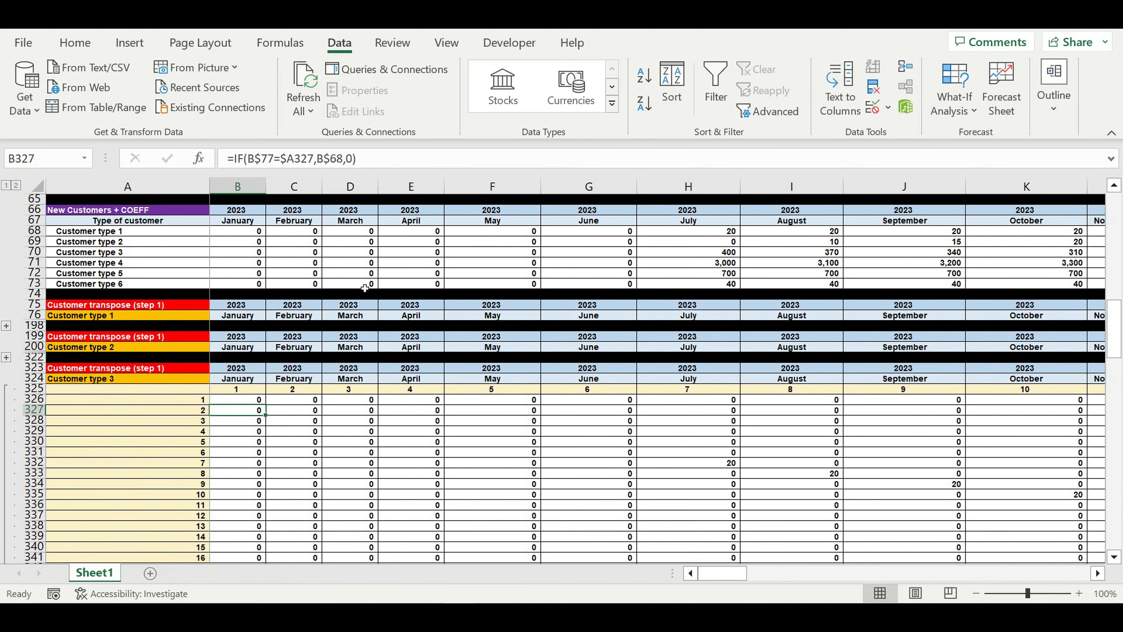
{"action": "left_click", "coordinate": [247, 402]}
{"action": "mouse_move", "coordinate": [268, 409]}
{"action": "left_mouse_down"}
{"action": "mouse_move", "coordinate": [261, 567]}
{"action": "mouse_move", "coordinate": [293, 458]}
{"action": "mouse_move", "coordinate": [288, 478]}
{"action": "mouse_move", "coordinate": [1105, 476]}
{"action": "mouse_move", "coordinate": [995, 476]}
{"action": "mouse_move", "coordinate": [1105, 476]}
{"action": "mouse_move", "coordinate": [995, 476]}
{"action": "mouse_move", "coordinate": [1105, 476]}
{"action": "mouse_move", "coordinate": [1108, 455]}
{"action": "mouse_move", "coordinate": [895, 472]}
{"action": "mouse_move", "coordinate": [927, 425]}
{"action": "left_mouse_up"}
{"action": "left_click", "coordinate": [1002, 420]}
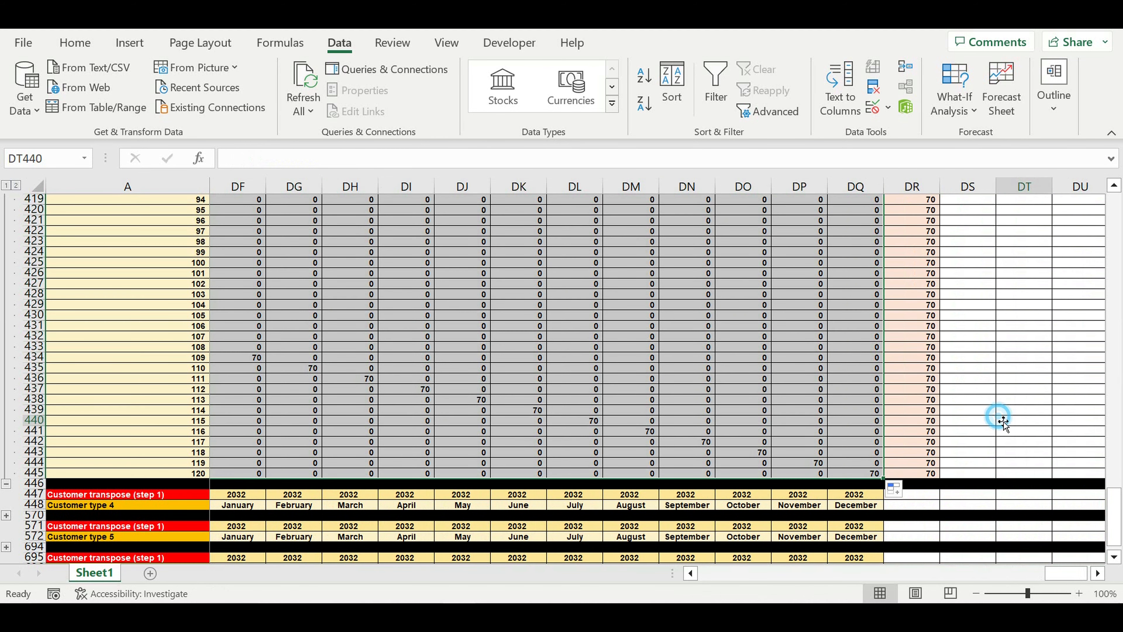
{"action": "left_click_drag", "start_coordinate": [1066, 574], "coordinate": [3, 492]}
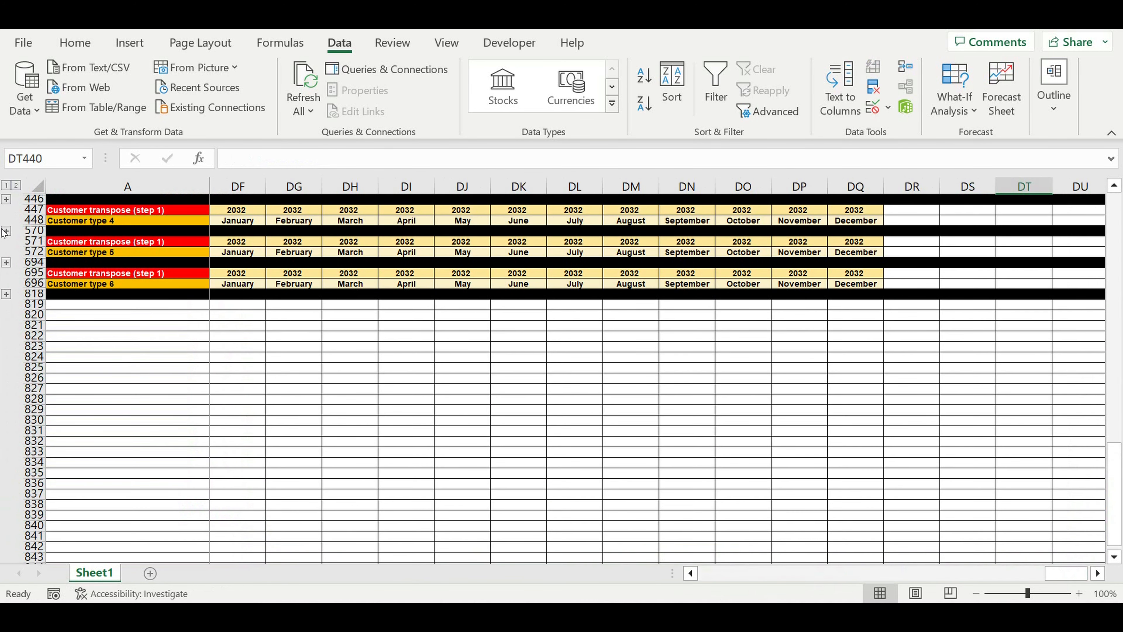
Expand the hidden Customer type 4 block rows under the row 570 group
{"action": "left_click", "coordinate": [6, 230]}
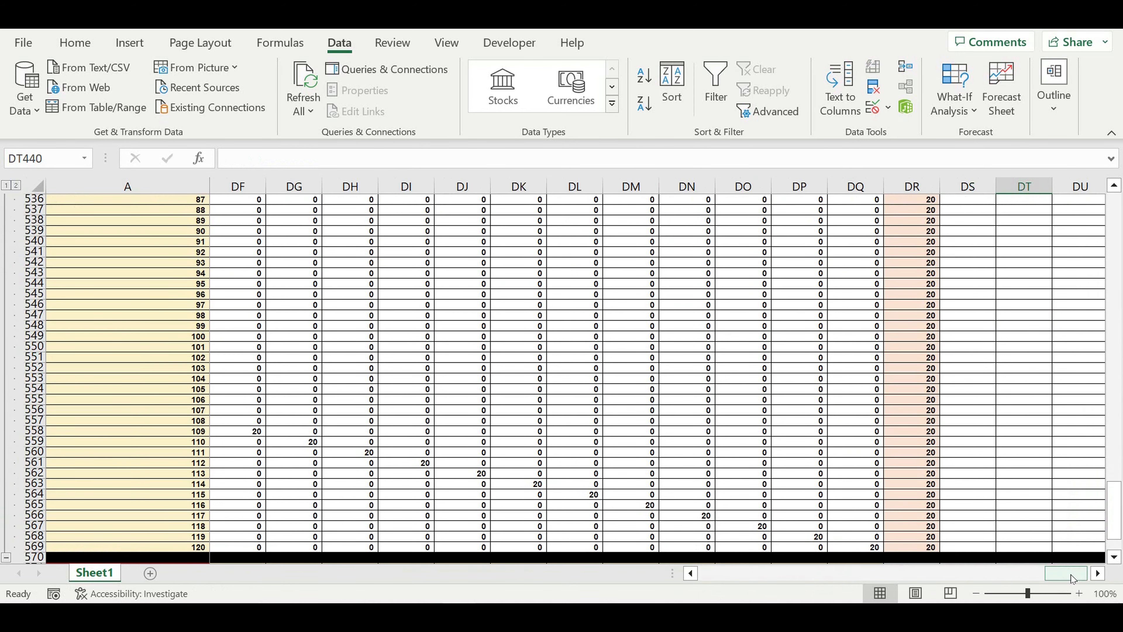
{"action": "left_click_drag", "start_coordinate": [1072, 578], "coordinate": [727, 577]}
{"action": "scroll", "coordinate": [495, 451], "scroll_direction": "up", "scroll_amount": 1}
{"action": "scroll", "coordinate": [495, 451], "scroll_direction": "up", "scroll_amount": 19}
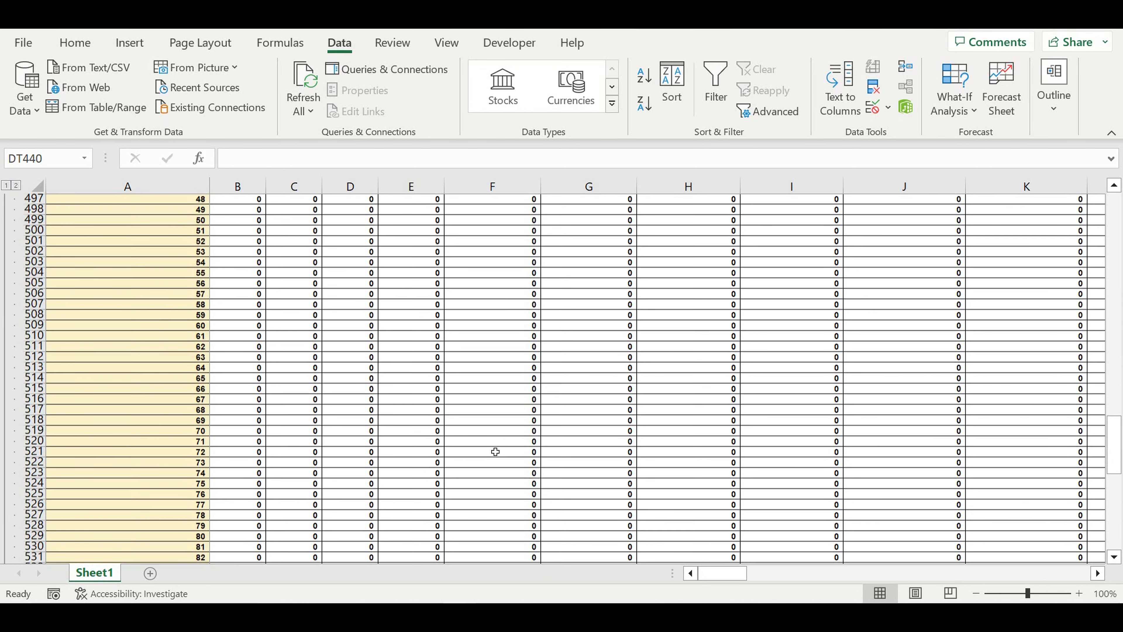
{"action": "scroll", "coordinate": [495, 451], "scroll_direction": "up", "scroll_amount": 7}
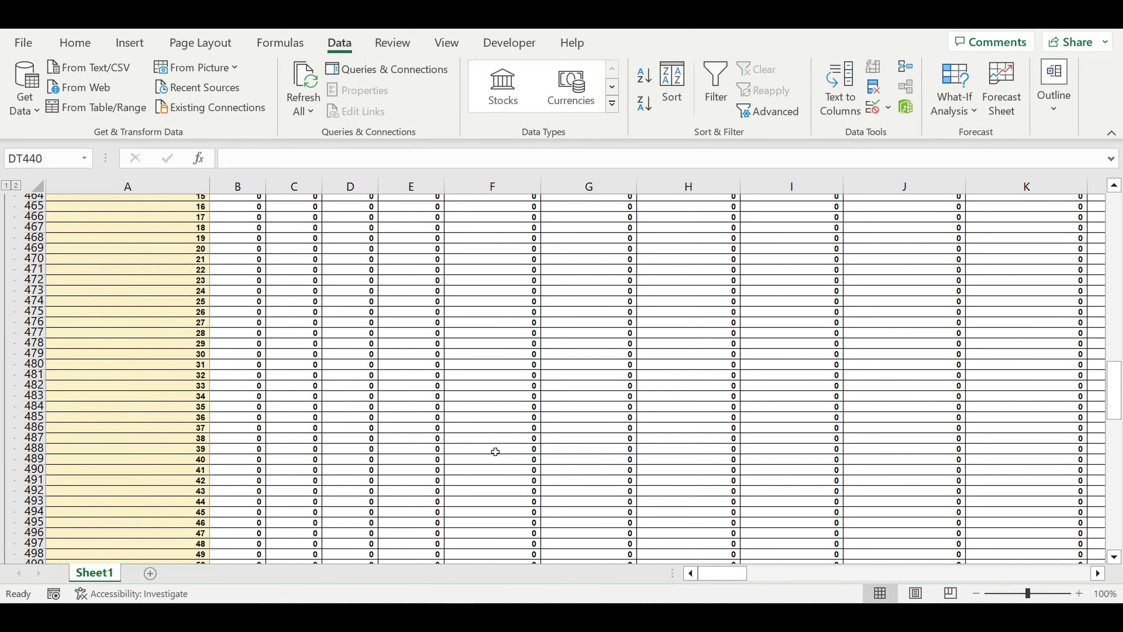
{"action": "scroll", "coordinate": [495, 452], "scroll_direction": "up", "scroll_amount": 11}
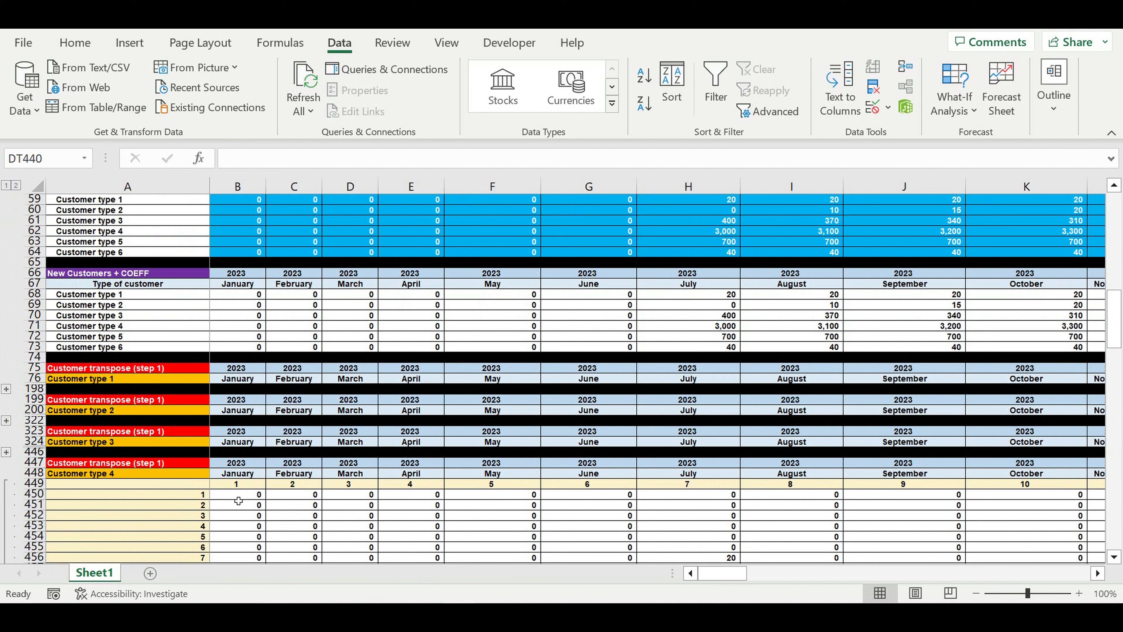
Repoint B450's formula from B$68 to B$71 and fill it across the Customer type 4 block
{"action": "left_click", "coordinate": [238, 495]}
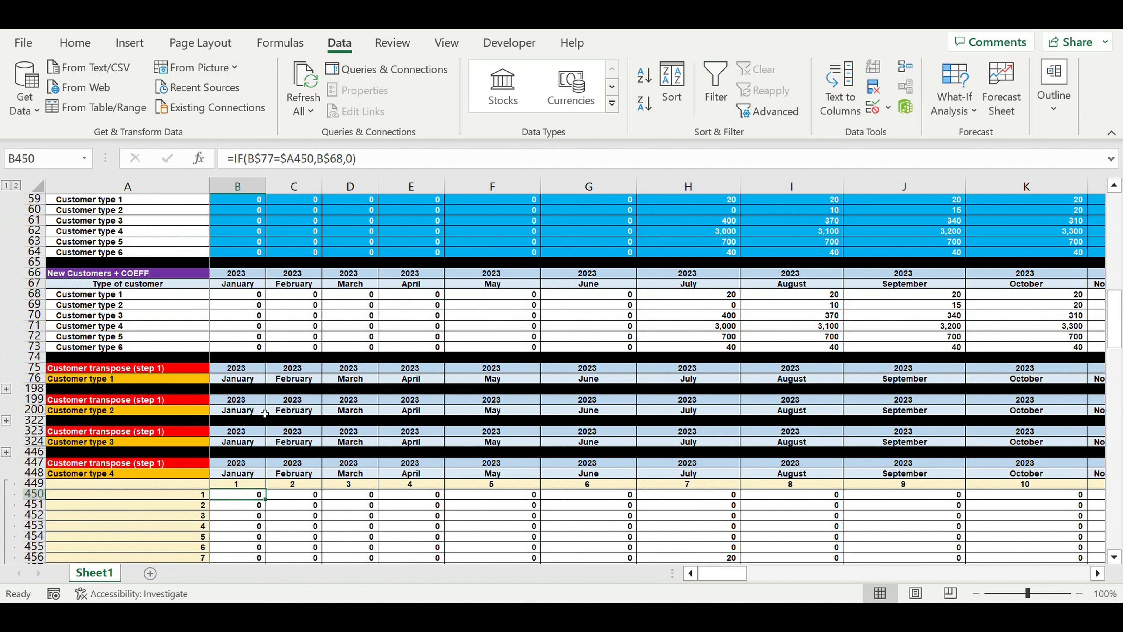
{"action": "left_click", "coordinate": [295, 158]}
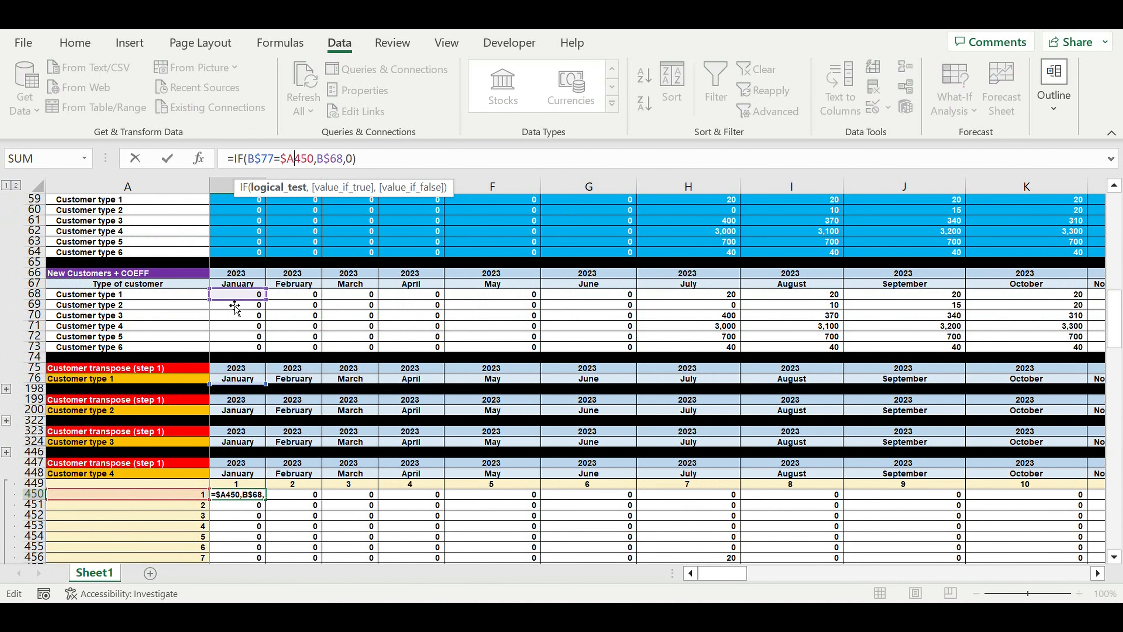
{"action": "left_click_drag", "start_coordinate": [230, 312], "coordinate": [231, 332]}
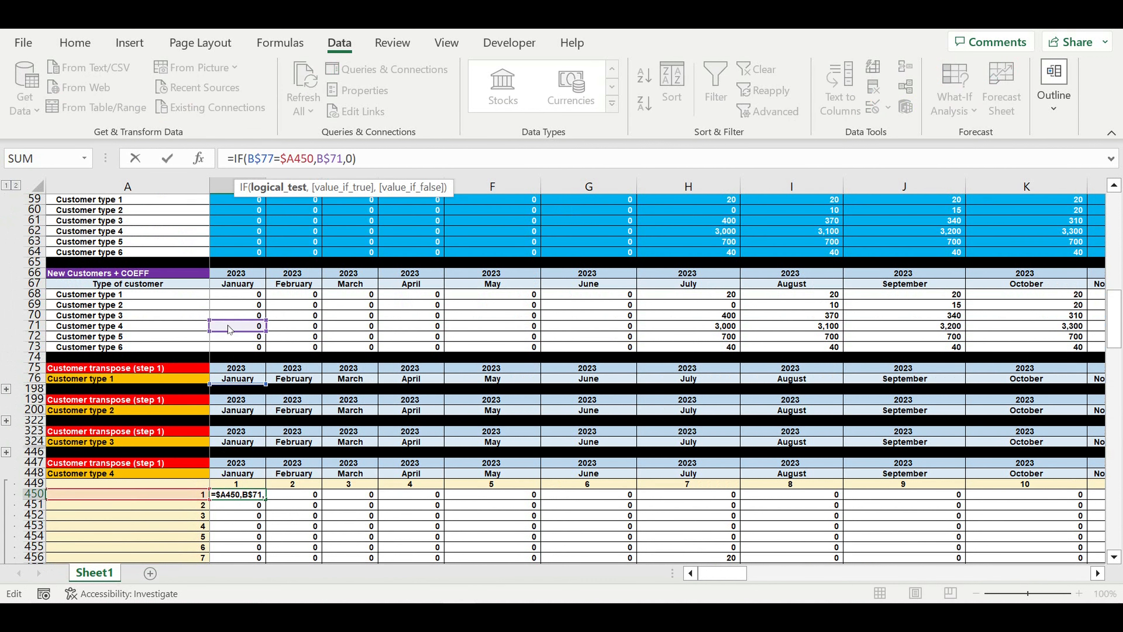
{"action": "key", "text": "Return"}
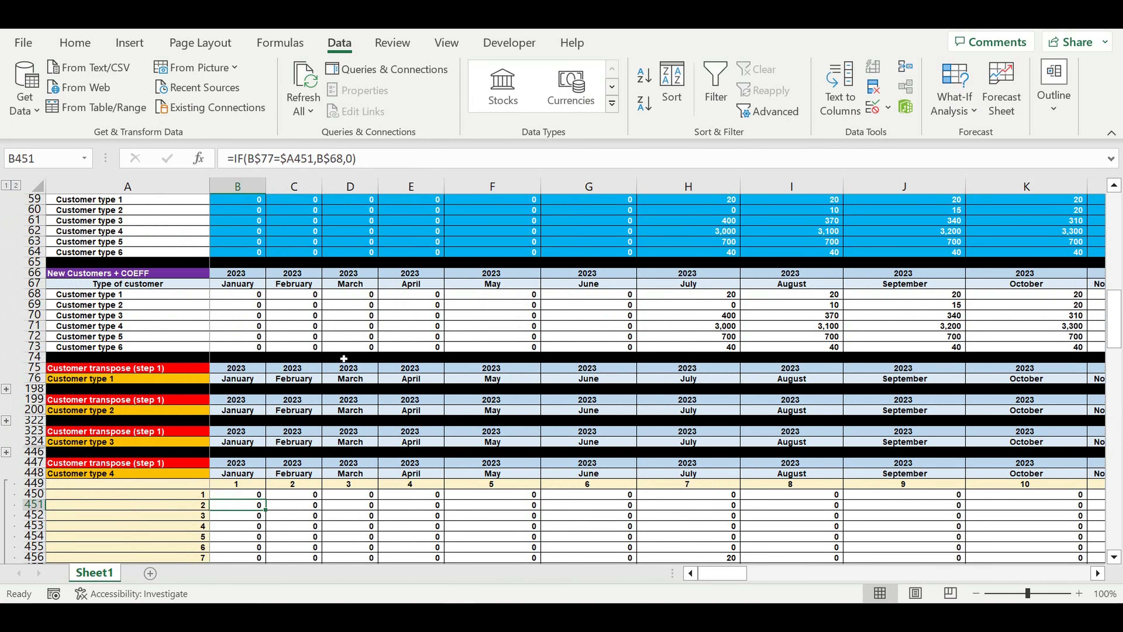
{"action": "left_click", "coordinate": [241, 497]}
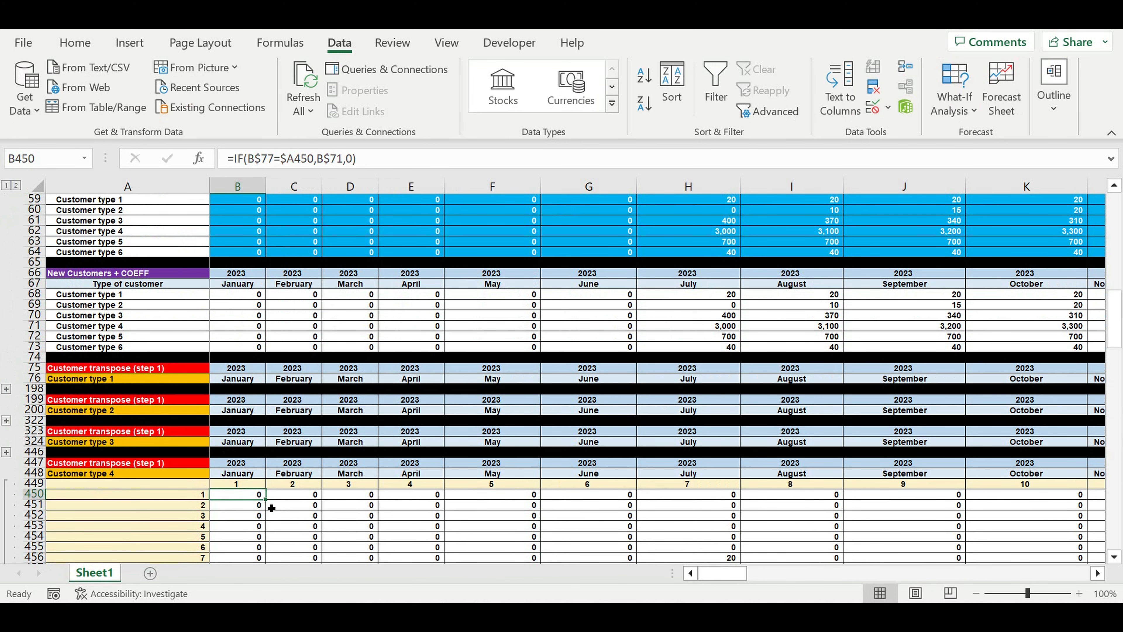
{"action": "mouse_move", "coordinate": [269, 504]}
{"action": "left_mouse_down"}
{"action": "mouse_move", "coordinate": [266, 558]}
{"action": "mouse_move", "coordinate": [305, 515]}
{"action": "mouse_move", "coordinate": [285, 538]}
{"action": "mouse_move", "coordinate": [1097, 538]}
{"action": "mouse_move", "coordinate": [919, 462]}
{"action": "left_mouse_up"}
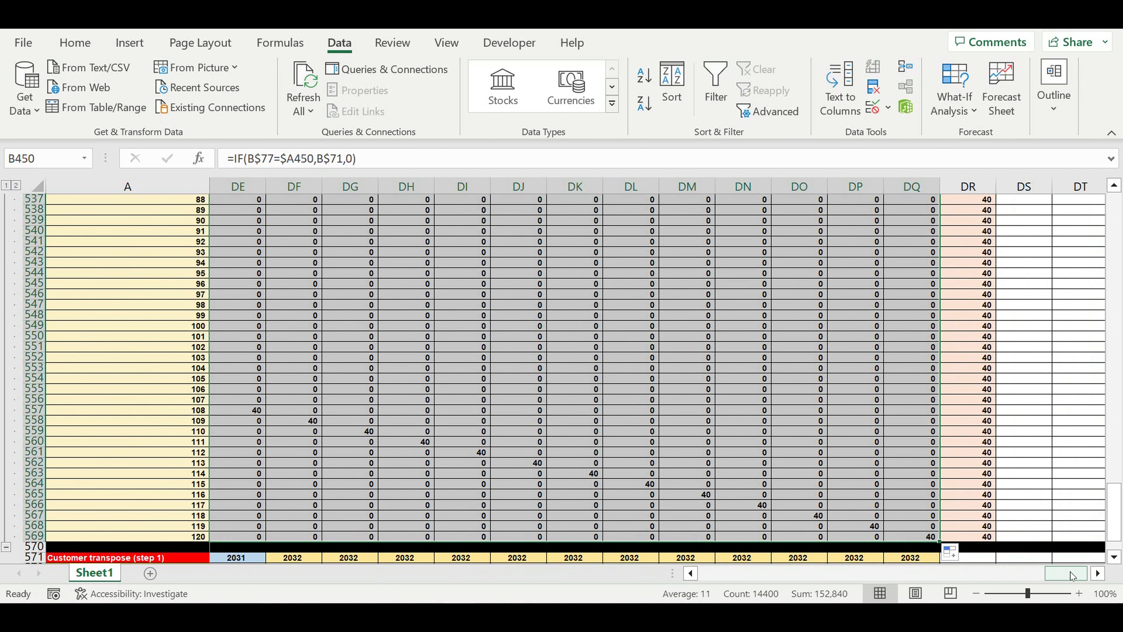
{"action": "left_click_drag", "start_coordinate": [1070, 574], "coordinate": [540, 593]}
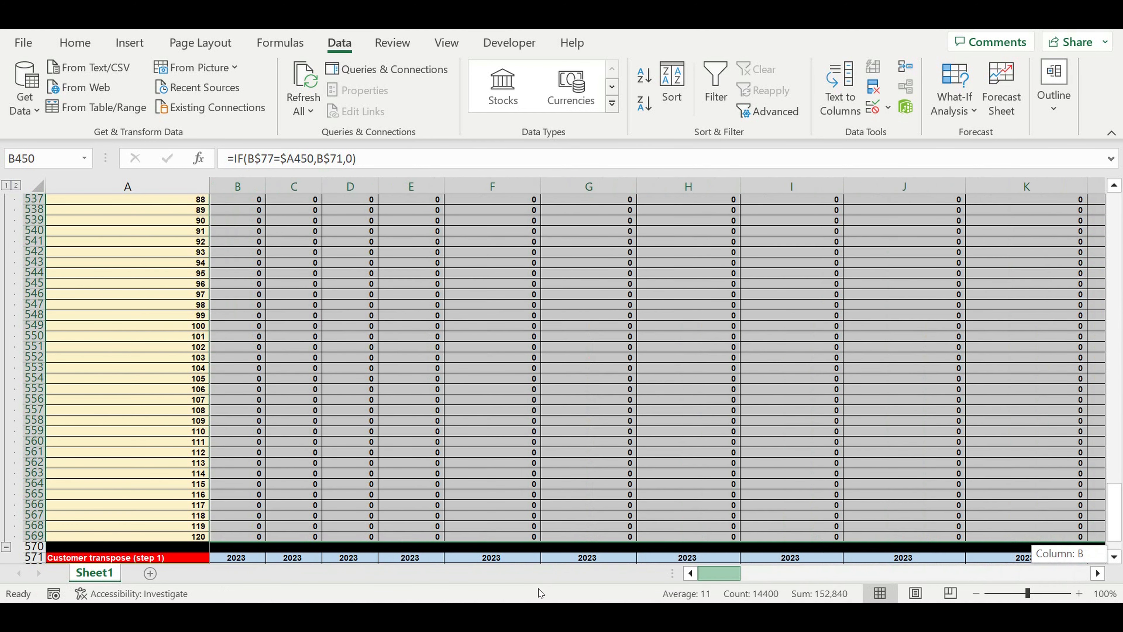
{"action": "scroll", "coordinate": [354, 380], "scroll_direction": "down", "scroll_amount": 3}
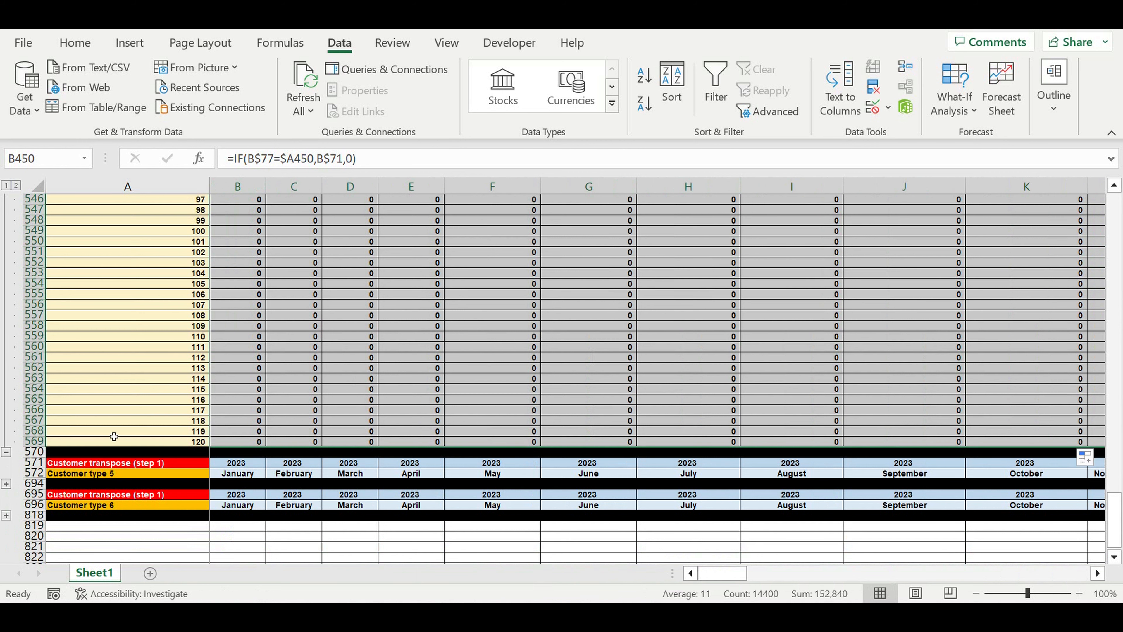
Collapse the Customer type 4 group at row 570 and expand the Customer type 5 group at row 694
{"action": "left_click", "coordinate": [6, 451]}
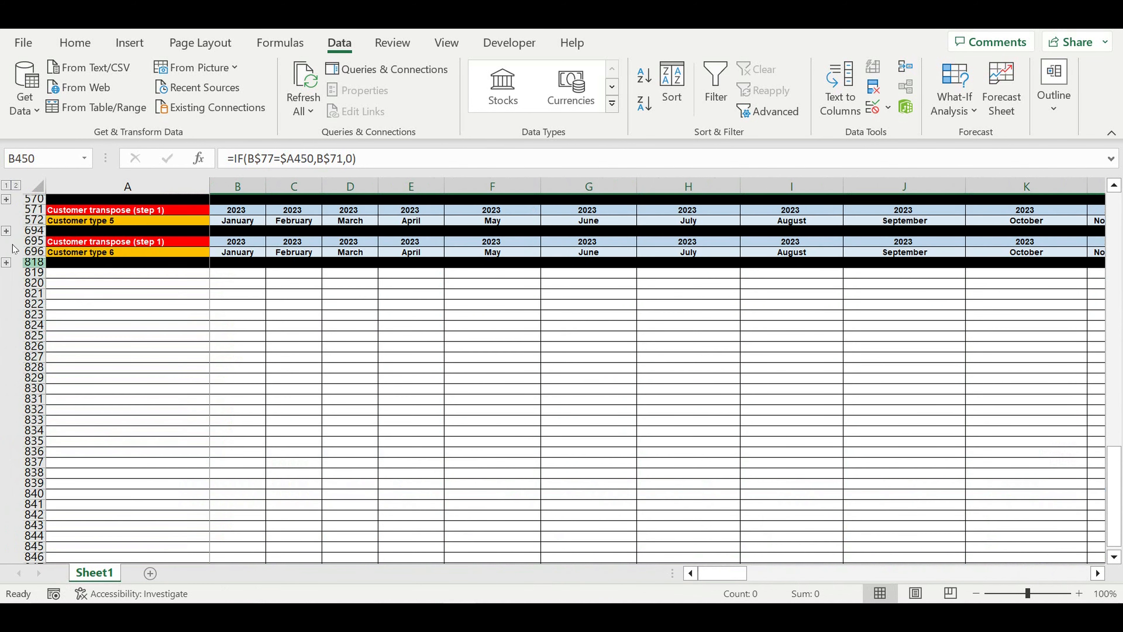
{"action": "left_click", "coordinate": [7, 230]}
{"action": "scroll", "coordinate": [238, 246], "scroll_direction": "down", "scroll_amount": 20}
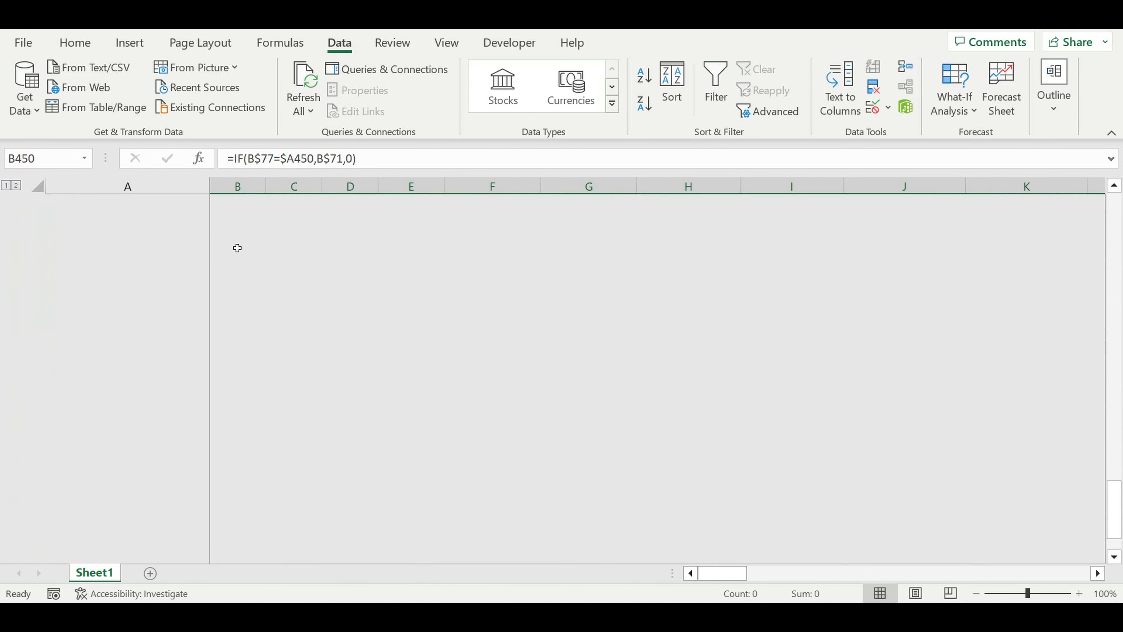
{"action": "scroll", "coordinate": [591, 429], "scroll_direction": "up", "scroll_amount": 14}
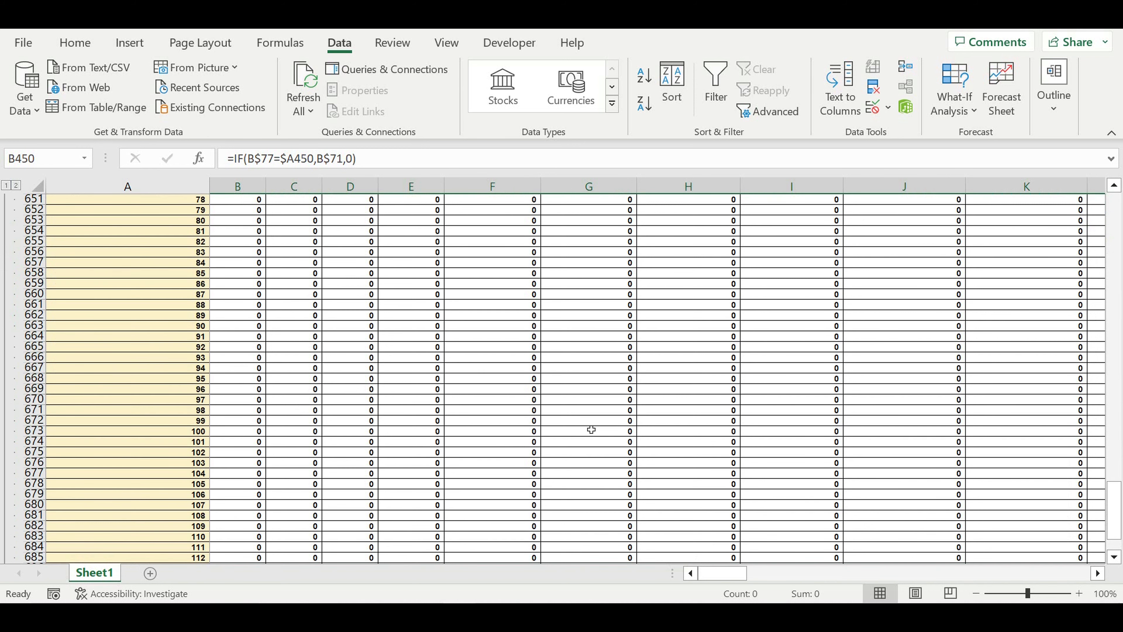
{"action": "scroll", "coordinate": [591, 428], "scroll_direction": "up", "scroll_amount": 3}
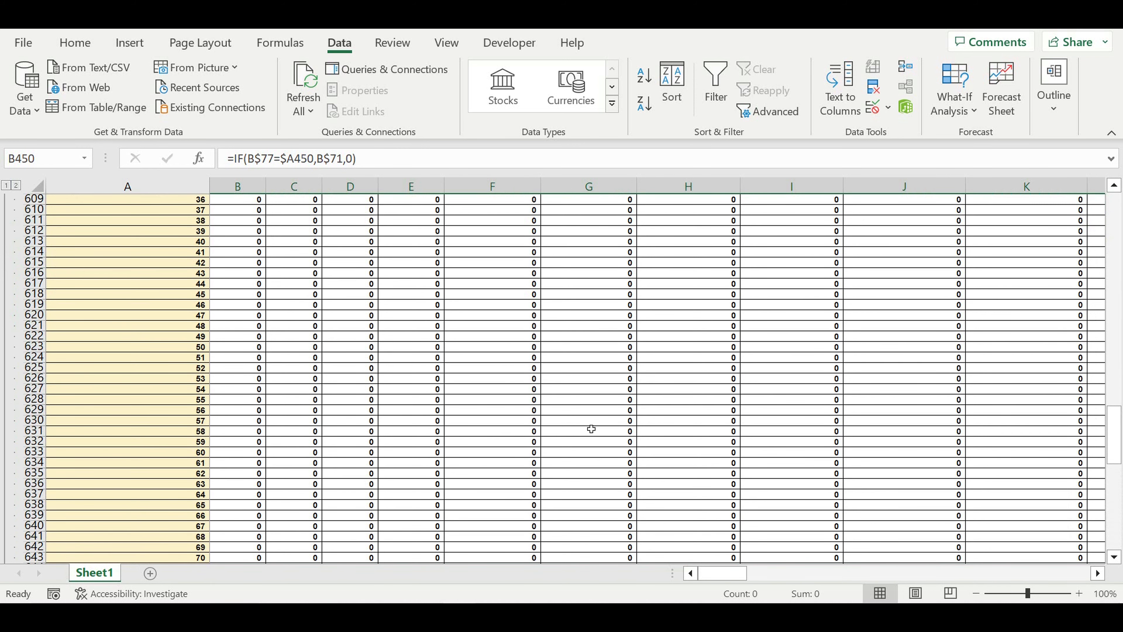
{"action": "scroll", "coordinate": [591, 429], "scroll_direction": "up", "scroll_amount": 8}
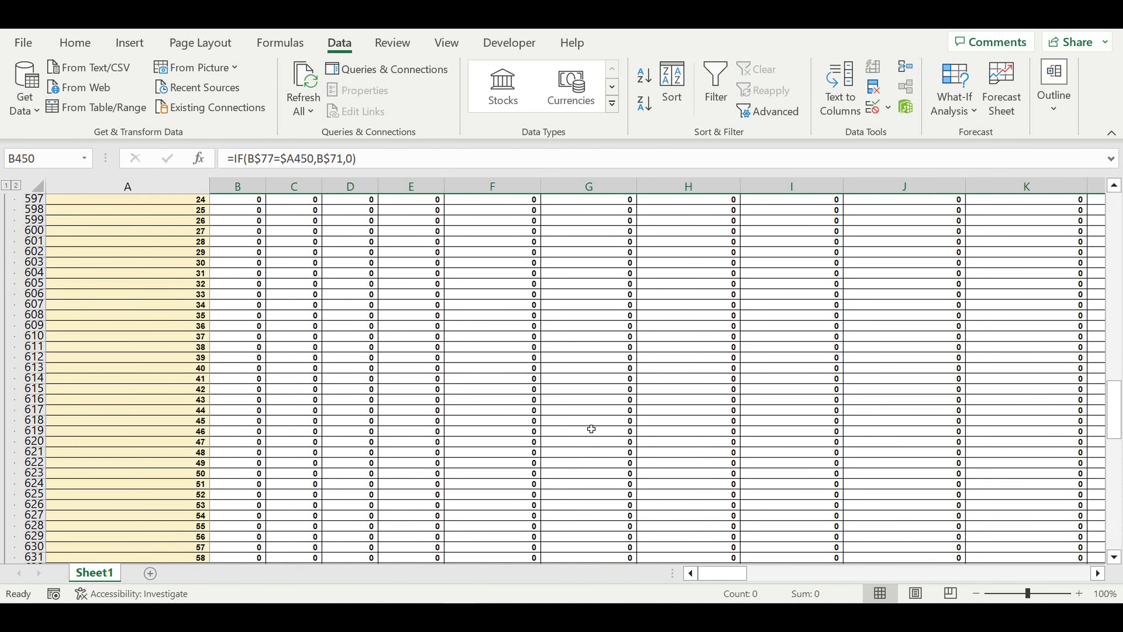
{"action": "scroll", "coordinate": [591, 428], "scroll_direction": "up", "scroll_amount": 8}
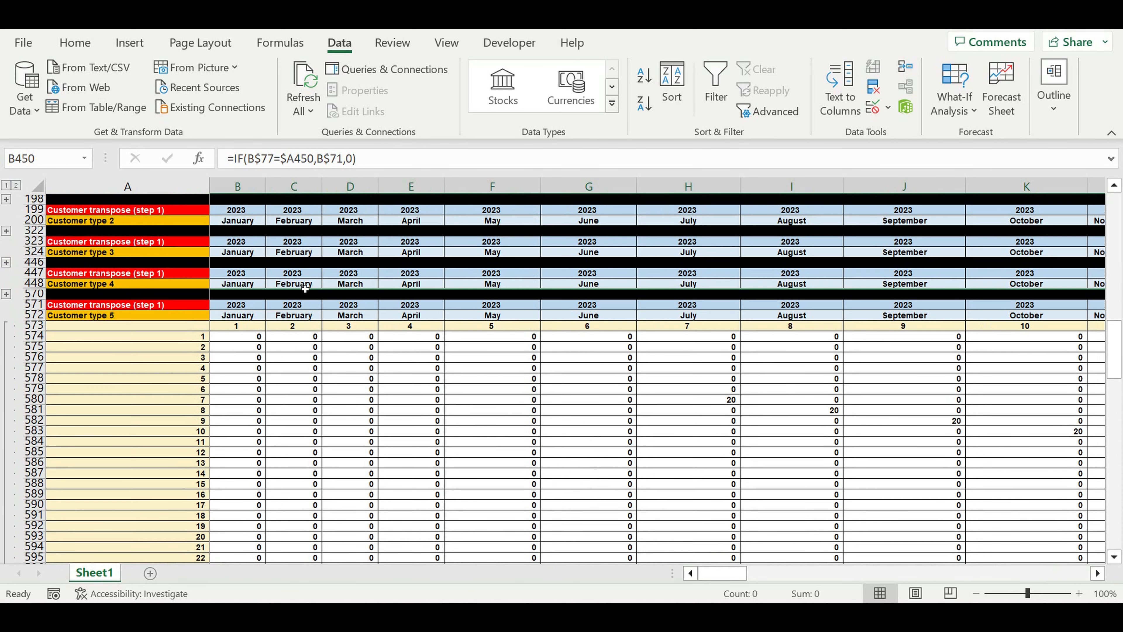
Repoint B574's formula to row B$72 and fill it across the Customer type 5 block
{"action": "left_click", "coordinate": [242, 338]}
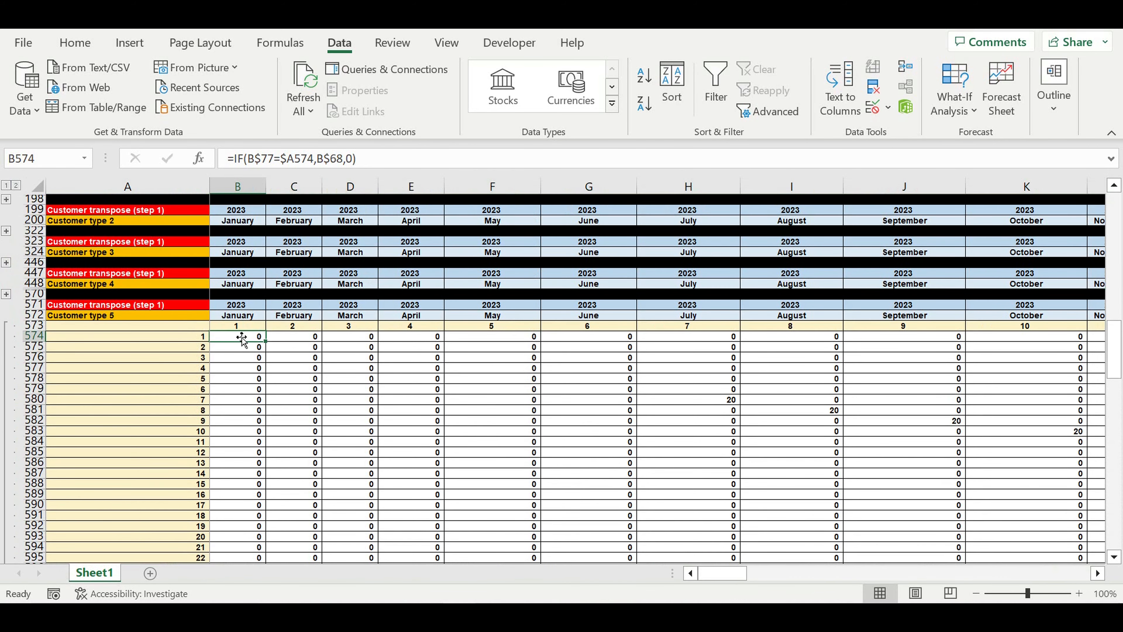
{"action": "left_click", "coordinate": [309, 161]}
{"action": "scroll", "coordinate": [400, 348], "scroll_direction": "up", "scroll_amount": 2}
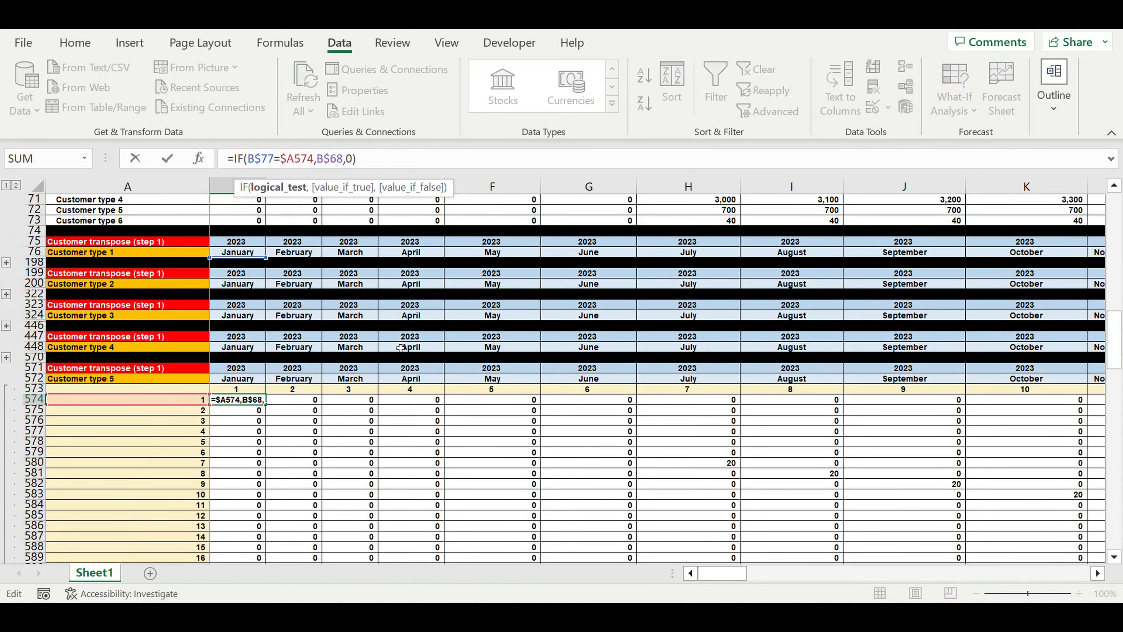
{"action": "scroll", "coordinate": [400, 348], "scroll_direction": "up", "scroll_amount": 2}
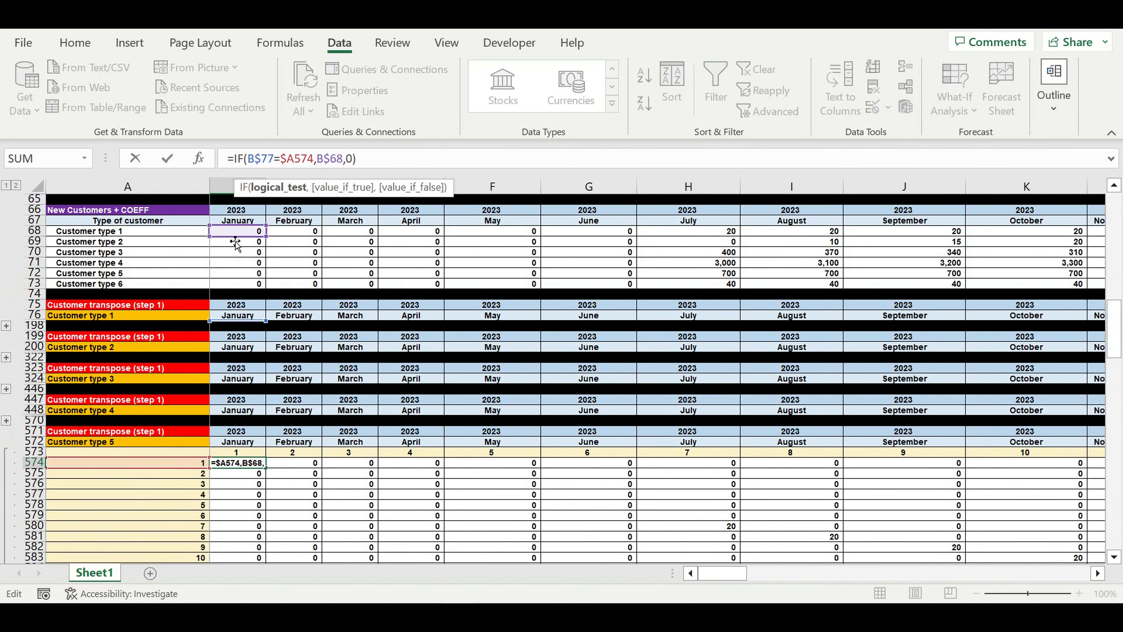
{"action": "left_click_drag", "start_coordinate": [235, 243], "coordinate": [233, 276]}
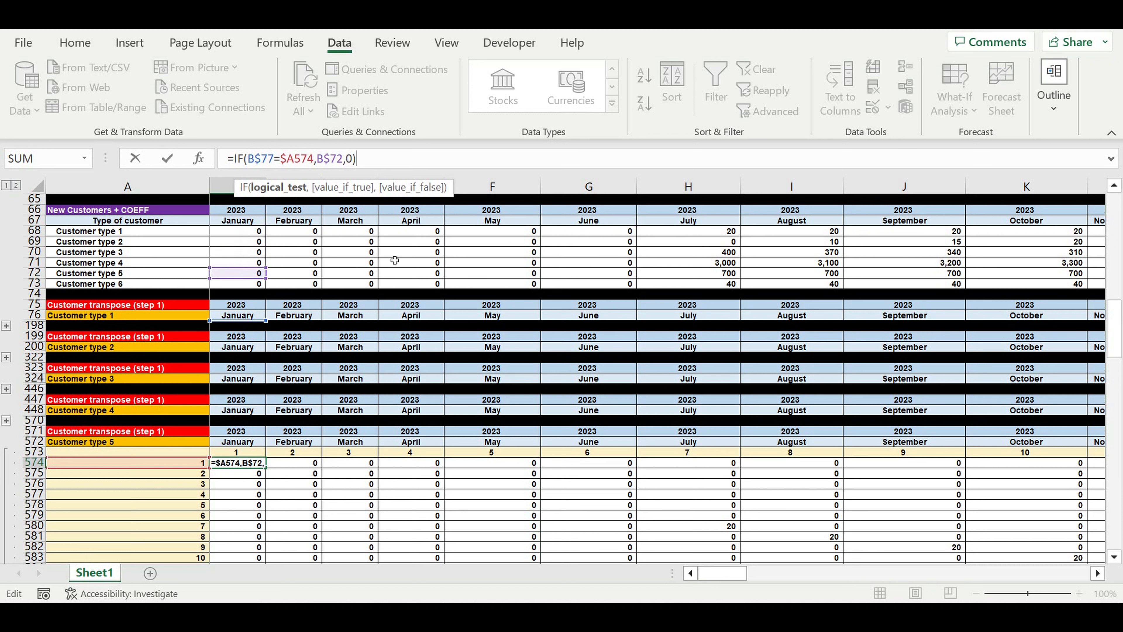
{"action": "key", "text": "Return"}
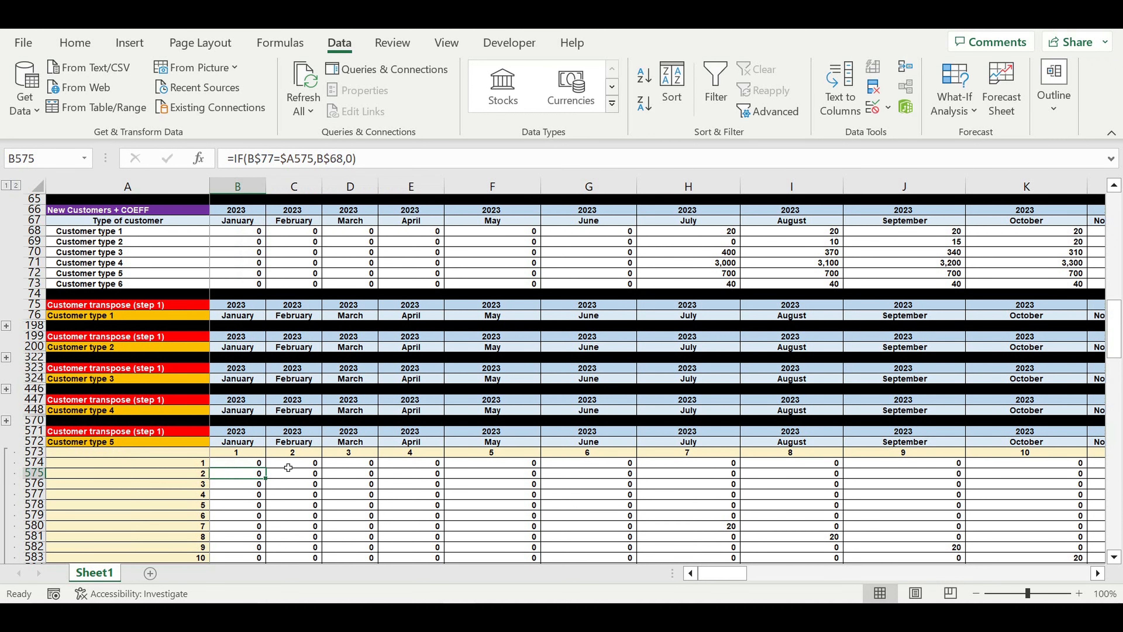
{"action": "left_click", "coordinate": [250, 466]}
{"action": "left_click_drag", "start_coordinate": [265, 467], "coordinate": [935, 466]}
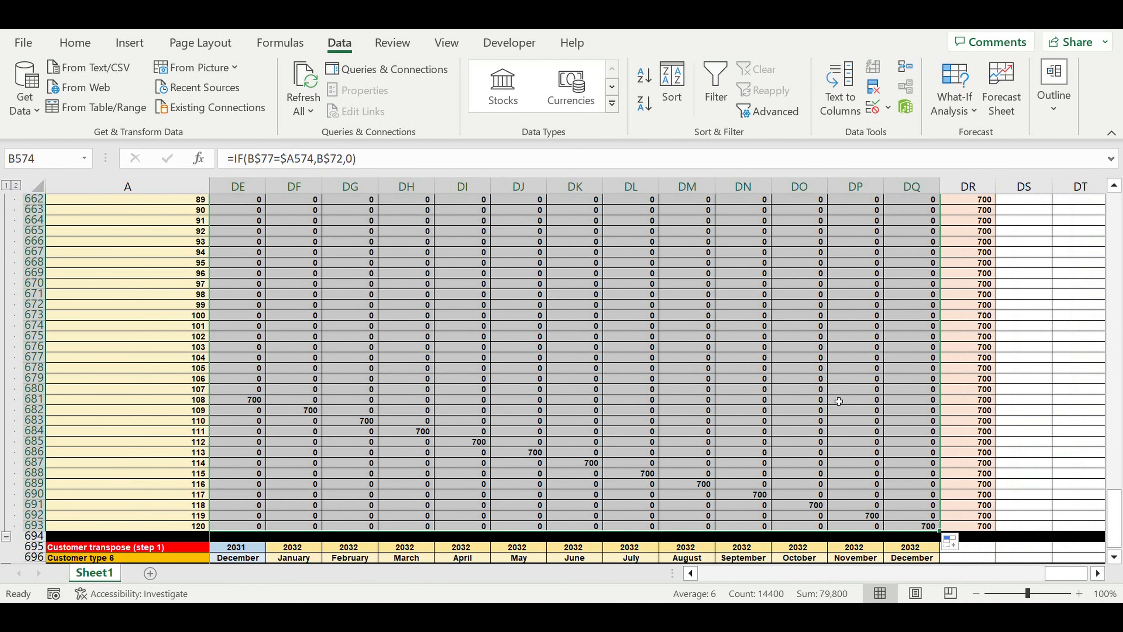
{"action": "left_click", "coordinate": [839, 400]}
Collapse the Customer type 5 group at row 694 and expand the Customer type 6 group at row 818
{"action": "left_click_drag", "start_coordinate": [1074, 576], "coordinate": [591, 575]}
{"action": "scroll", "coordinate": [63, 344], "scroll_direction": "down", "scroll_amount": 1}
{"action": "scroll", "coordinate": [63, 344], "scroll_direction": "down", "scroll_amount": 3}
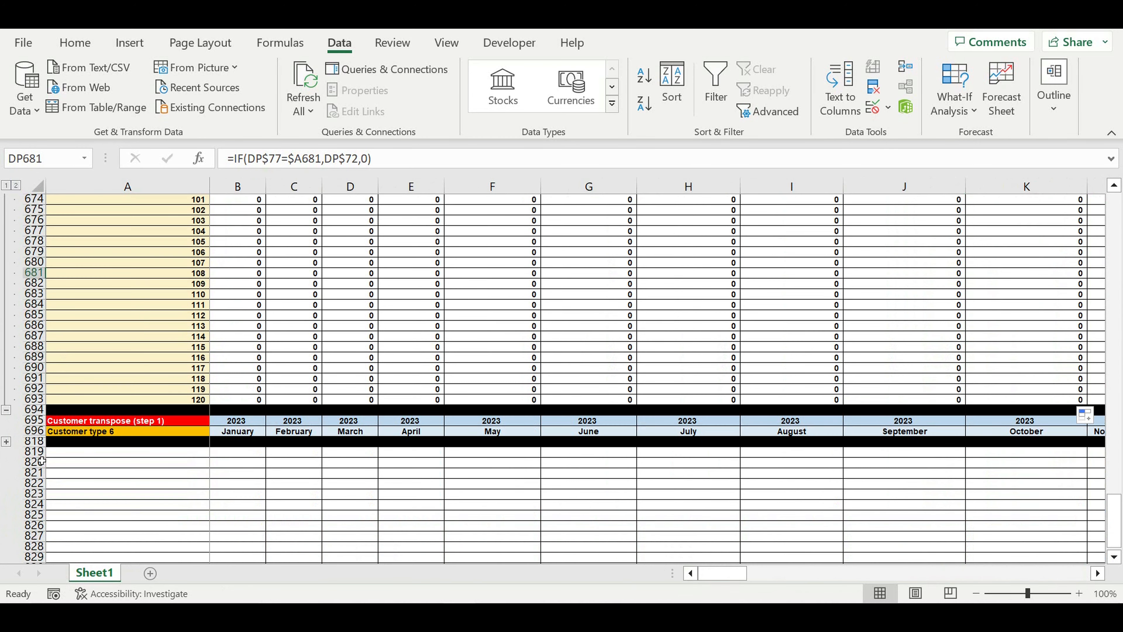
{"action": "left_click", "coordinate": [6, 410]}
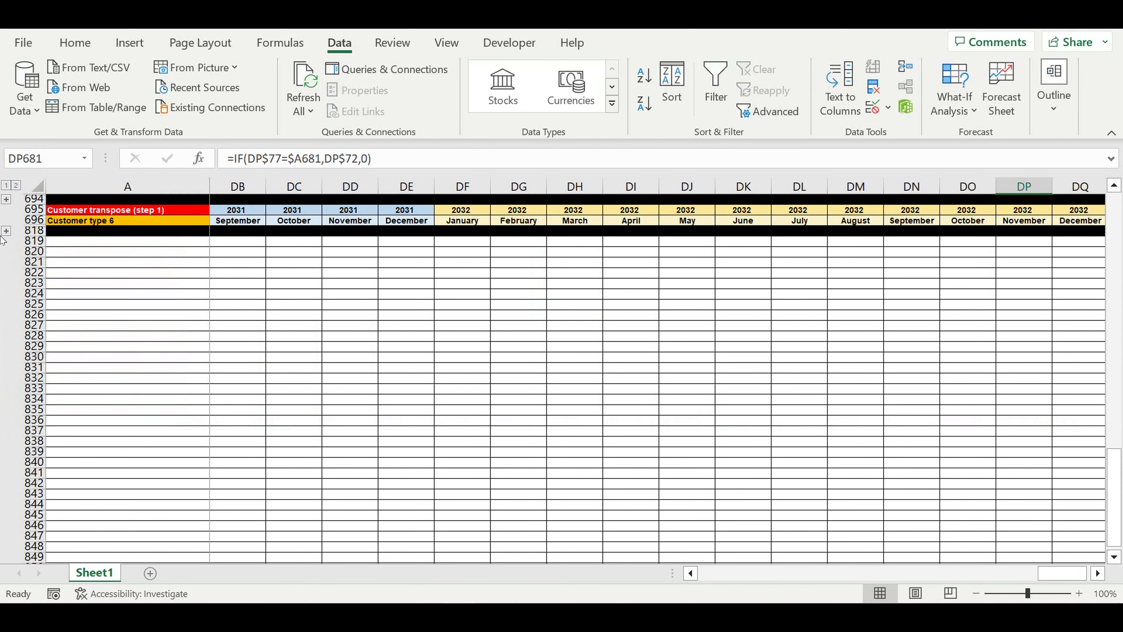
{"action": "left_click", "coordinate": [6, 230]}
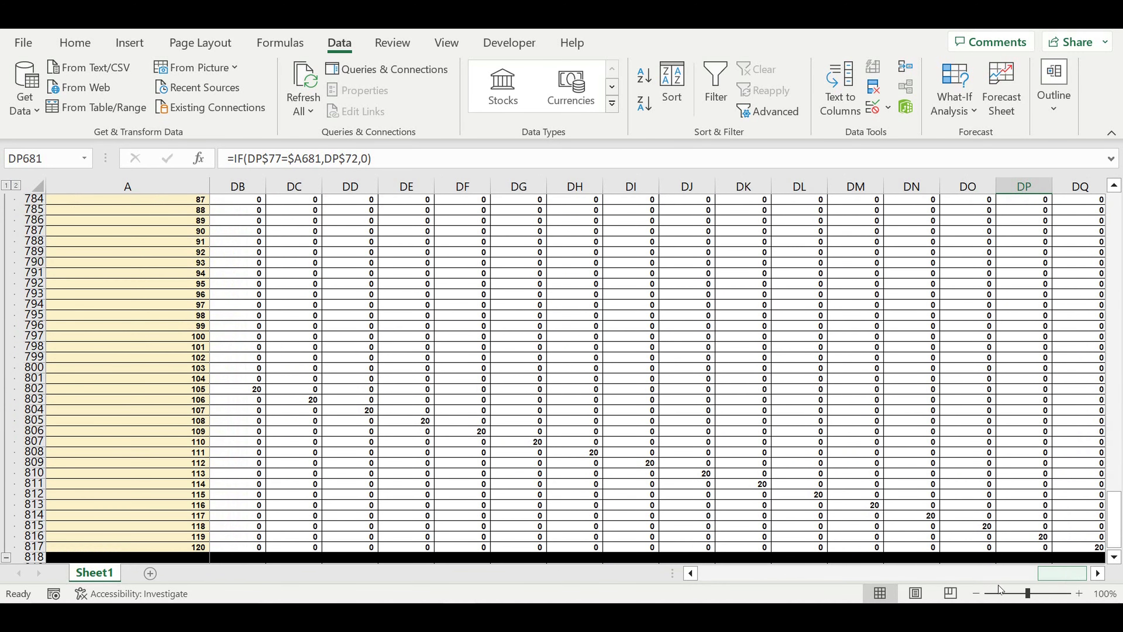
{"action": "left_click_drag", "start_coordinate": [1061, 573], "coordinate": [723, 573]}
{"action": "scroll", "coordinate": [390, 361], "scroll_direction": "up", "scroll_amount": 5}
{"action": "scroll", "coordinate": [390, 362], "scroll_direction": "up", "scroll_amount": 20}
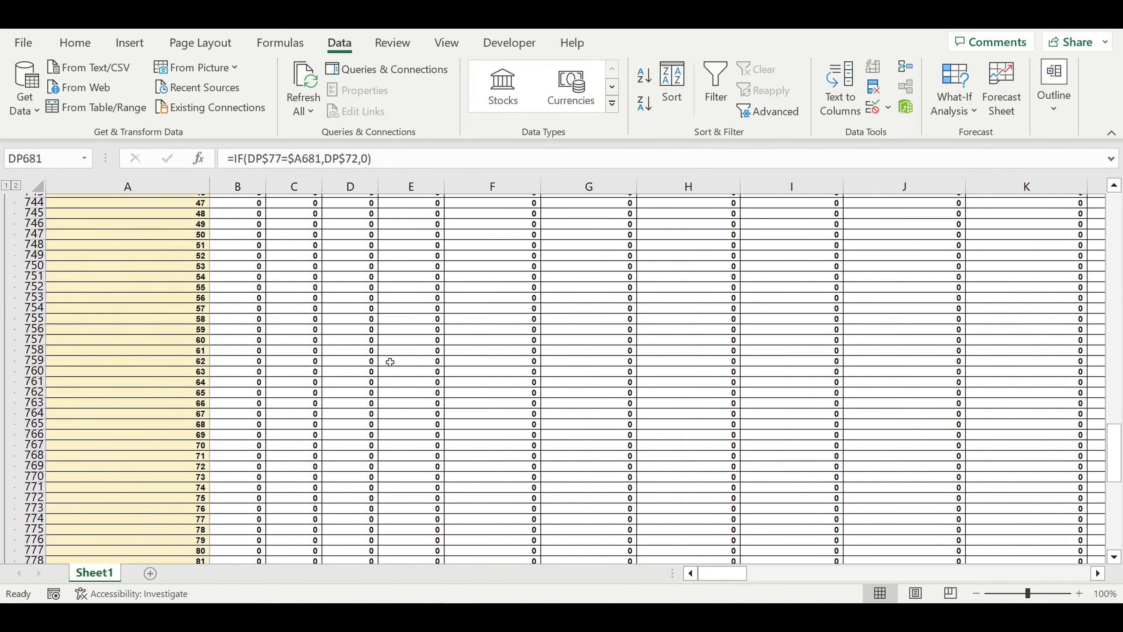
{"action": "scroll", "coordinate": [390, 362], "scroll_direction": "up", "scroll_amount": 10}
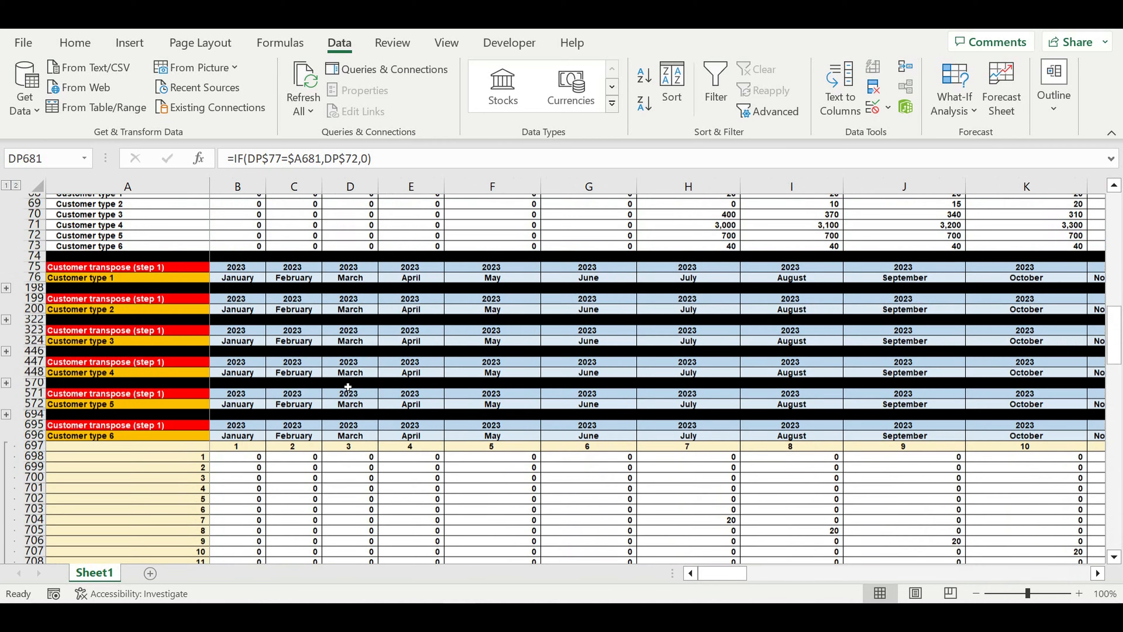
Change B698's reference from B$68 to B$73 and fill it across the Customer type 6 block
{"action": "left_click", "coordinate": [251, 462]}
{"action": "left_click", "coordinate": [276, 158]}
{"action": "left_click_drag", "start_coordinate": [1120, 361], "coordinate": [1120, 334]}
{"action": "left_click_drag", "start_coordinate": [236, 278], "coordinate": [236, 320]}
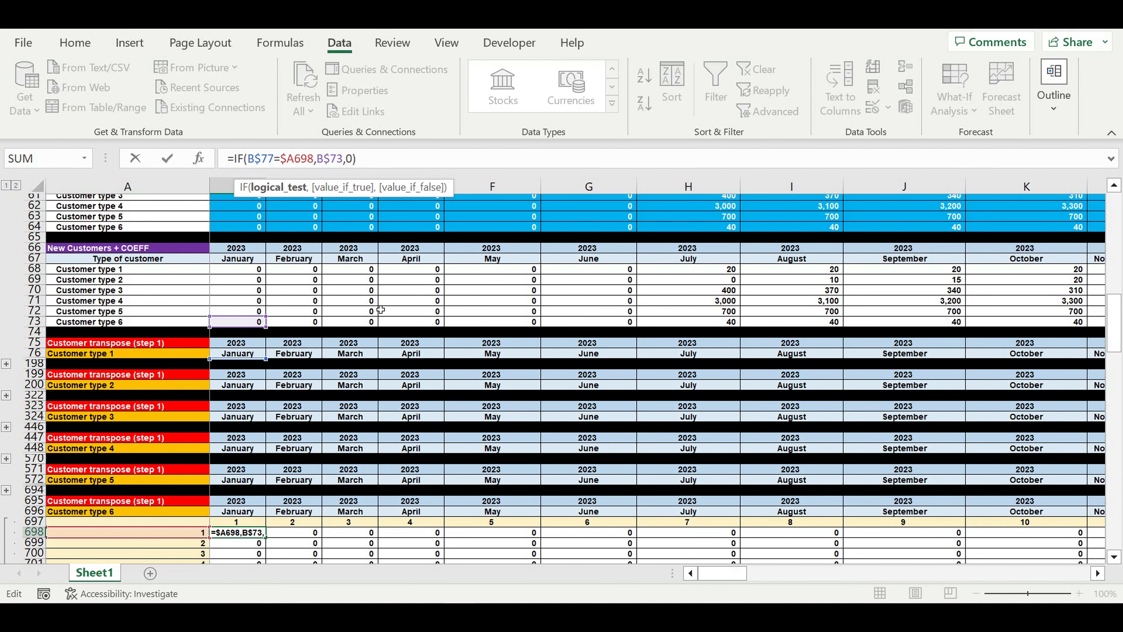
{"action": "key", "text": "Return"}
{"action": "left_click", "coordinate": [245, 534]}
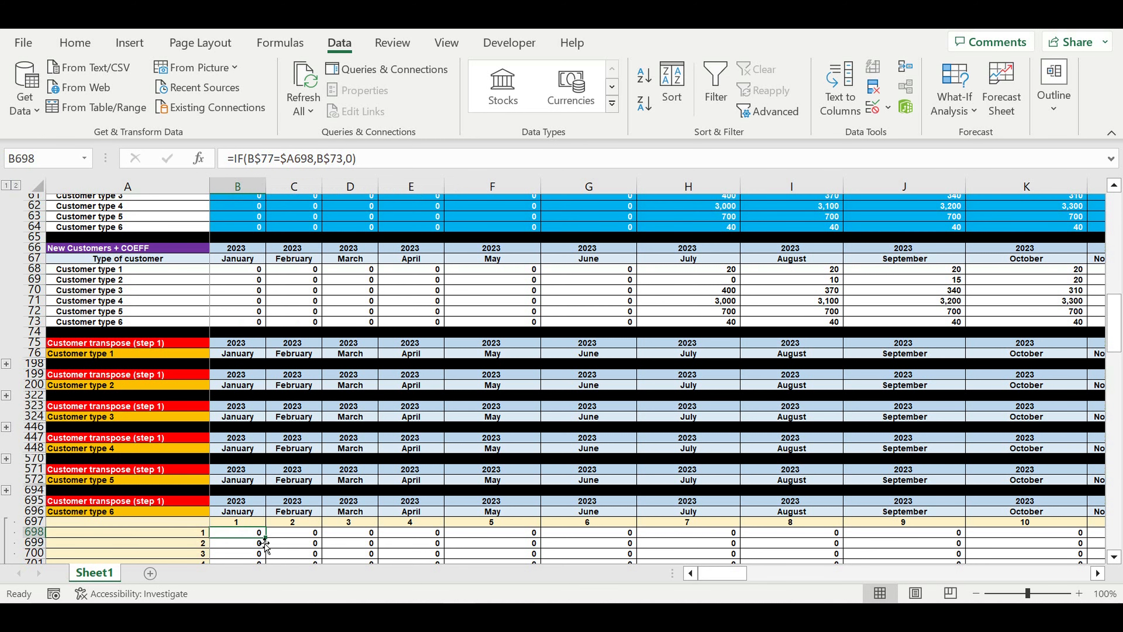
{"action": "mouse_move", "coordinate": [269, 543]}
{"action": "left_mouse_down"}
{"action": "mouse_move", "coordinate": [268, 568]}
{"action": "mouse_move", "coordinate": [306, 507]}
{"action": "mouse_move", "coordinate": [294, 536]}
{"action": "mouse_move", "coordinate": [1105, 535]}
{"action": "mouse_move", "coordinate": [1007, 403]}
{"action": "mouse_move", "coordinate": [902, 411]}
{"action": "mouse_move", "coordinate": [918, 373]}
{"action": "mouse_move", "coordinate": [914, 350]}
{"action": "mouse_move", "coordinate": [900, 353]}
{"action": "left_mouse_up"}
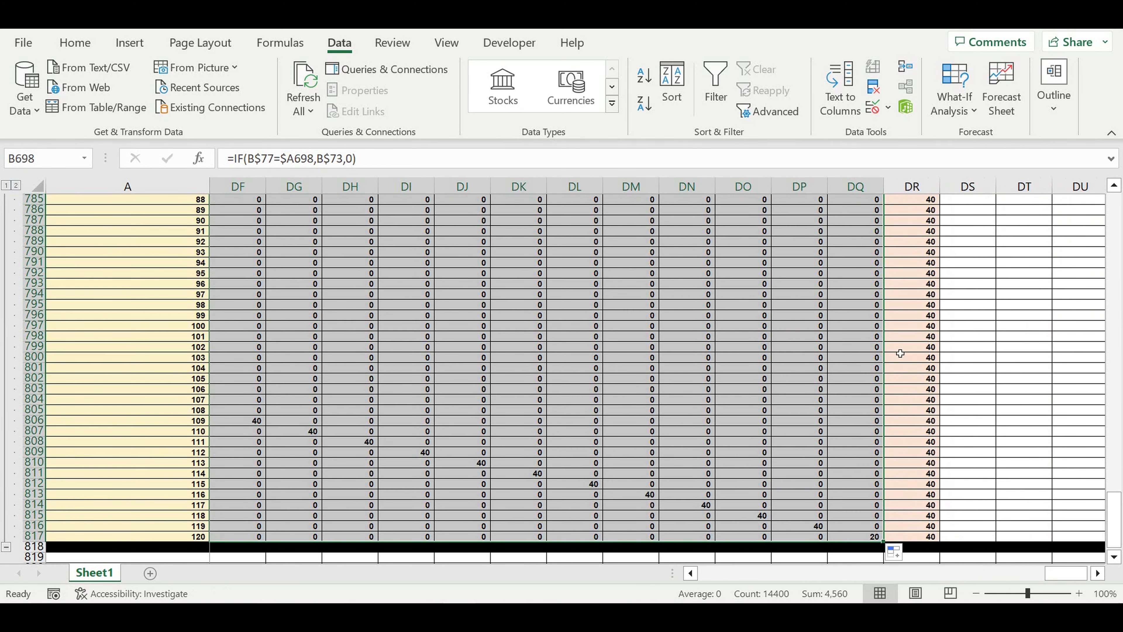
{"action": "left_click", "coordinate": [1033, 378]}
{"action": "left_click_drag", "start_coordinate": [1066, 573], "coordinate": [5, 537]}
Collapse the Customer type 6 block and return to the Customer type 1 transpose block
{"action": "left_click", "coordinate": [6, 547]}
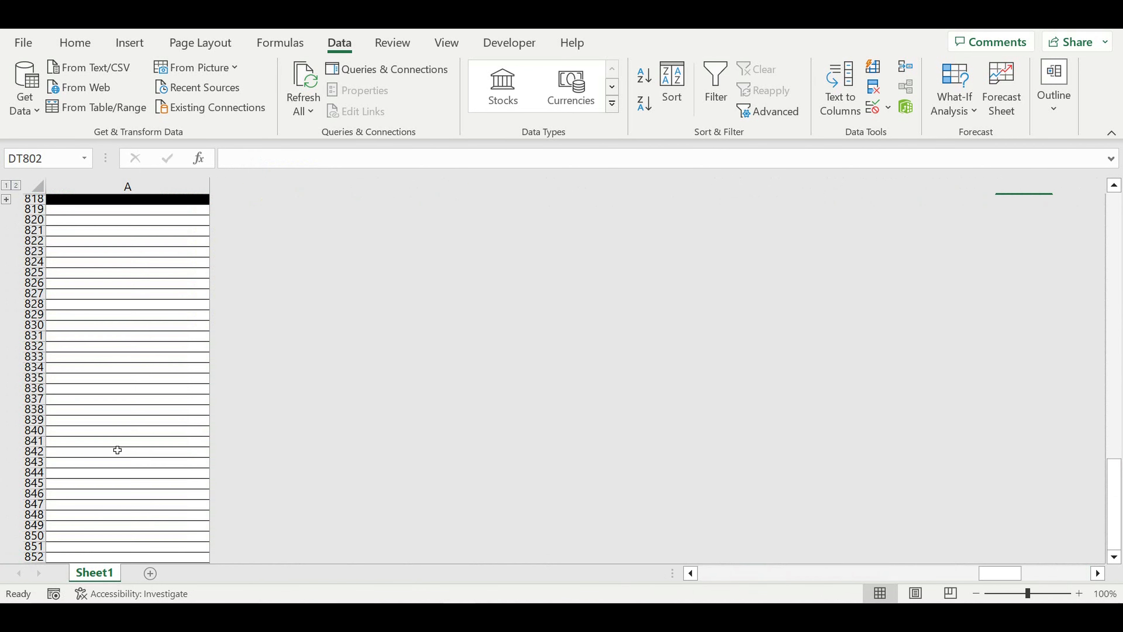
{"action": "scroll", "coordinate": [251, 348], "scroll_direction": "up", "scroll_amount": 7}
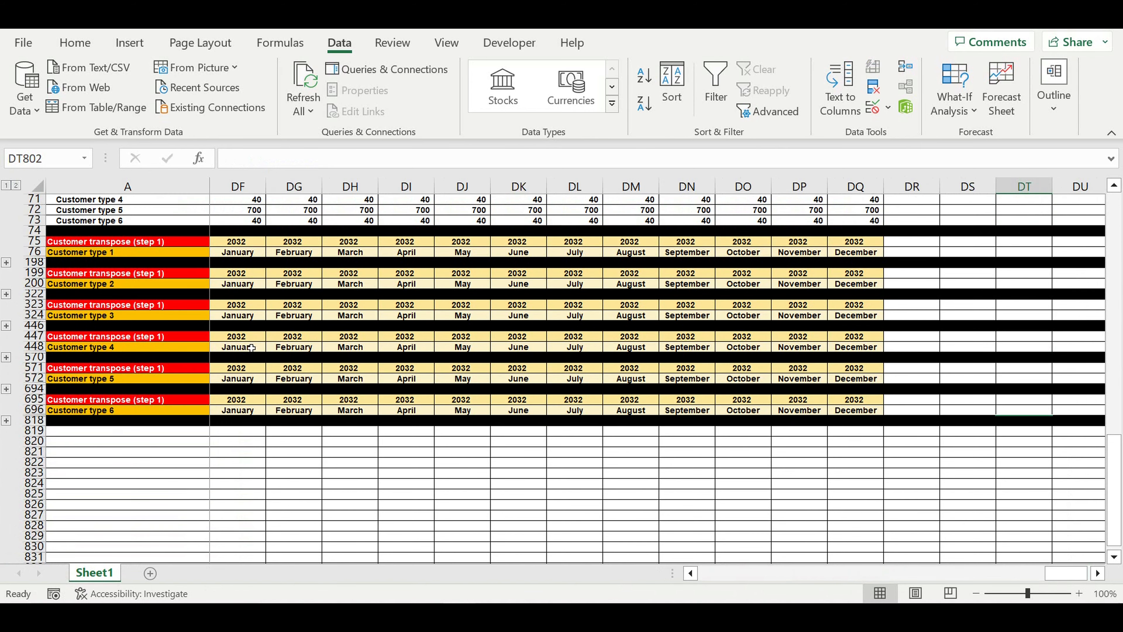
{"action": "scroll", "coordinate": [299, 346], "scroll_direction": "up", "scroll_amount": 1}
{"action": "scroll", "coordinate": [338, 378], "scroll_direction": "down", "scroll_amount": 3}
{"action": "scroll", "coordinate": [353, 365], "scroll_direction": "down", "scroll_amount": 2}
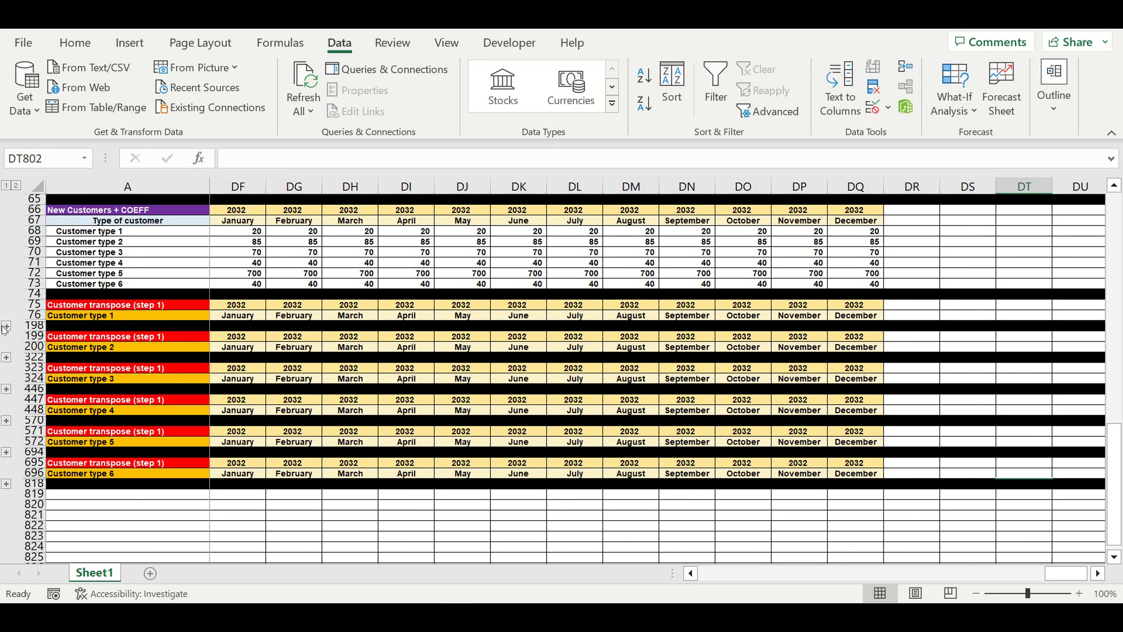
{"action": "scroll", "coordinate": [765, 469], "scroll_direction": "down", "scroll_amount": 20}
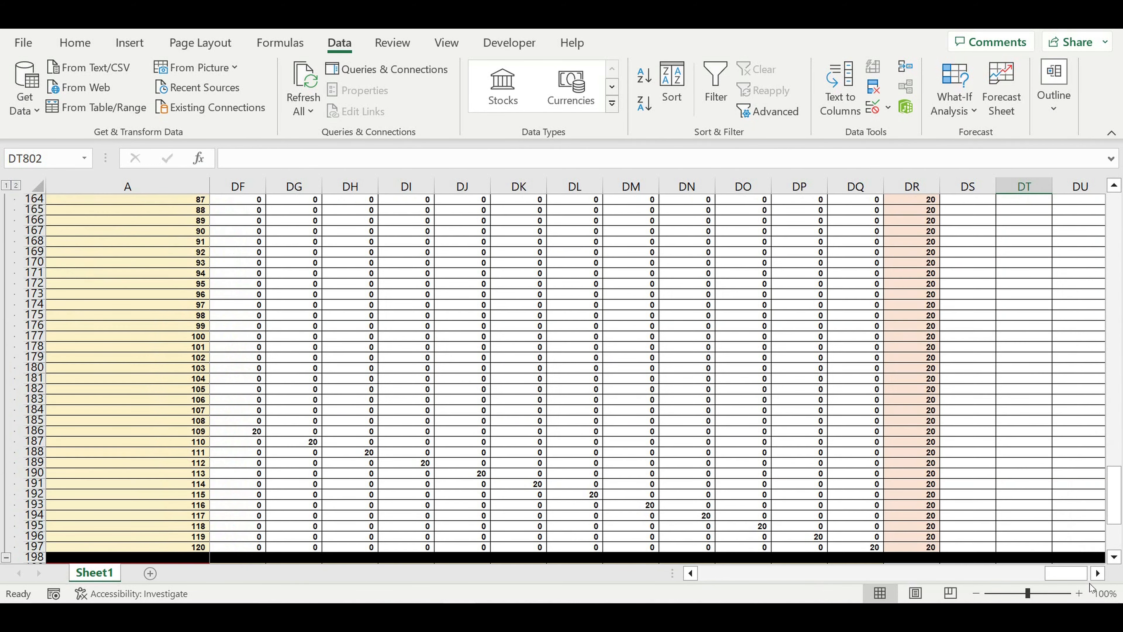
{"action": "left_click_drag", "start_coordinate": [1070, 570], "coordinate": [725, 588]}
{"action": "scroll", "coordinate": [493, 395], "scroll_direction": "up", "scroll_amount": 12}
{"action": "scroll", "coordinate": [493, 395], "scroll_direction": "up", "scroll_amount": 11}
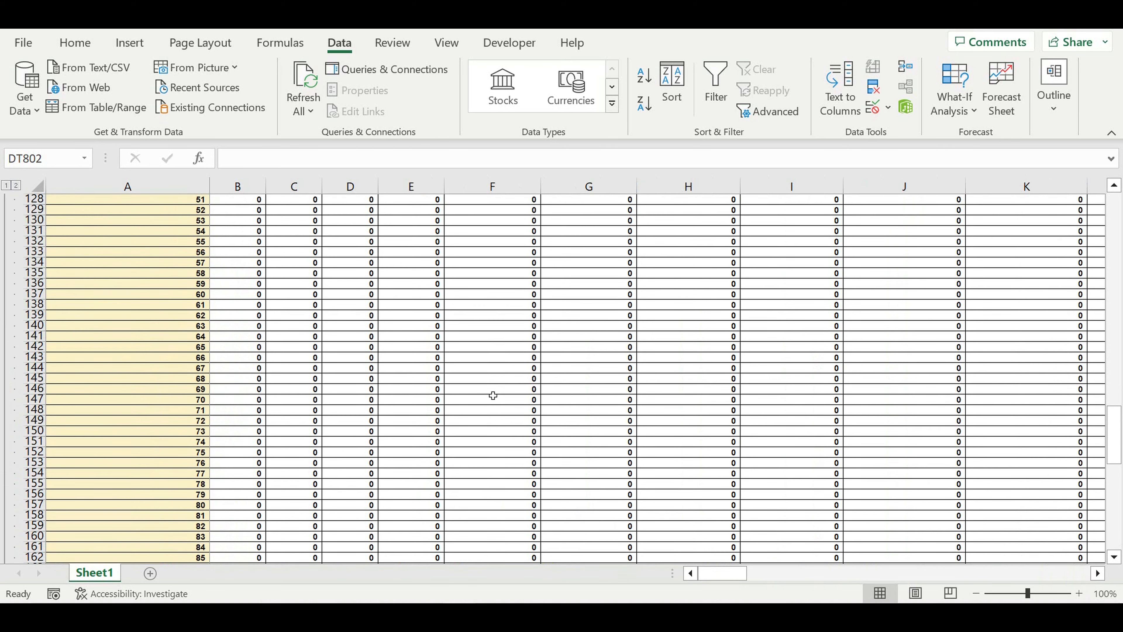
{"action": "scroll", "coordinate": [493, 395], "scroll_direction": "up", "scroll_amount": 7}
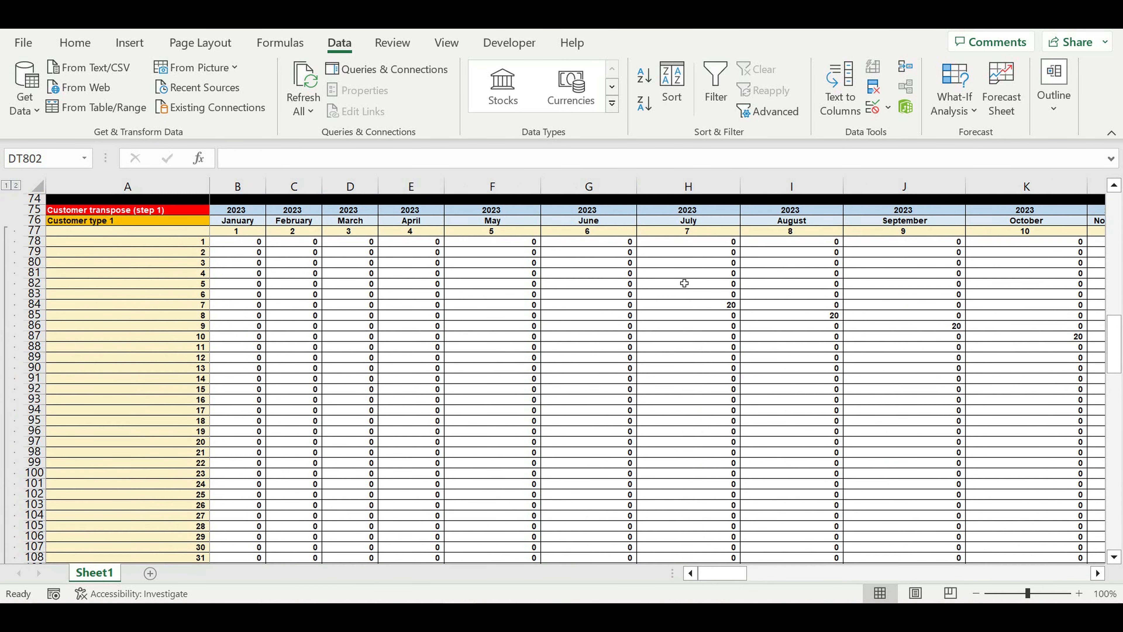
Inspect the formula in H84 and scroll down through the Customer type 1 block
{"action": "left_click", "coordinate": [716, 310]}
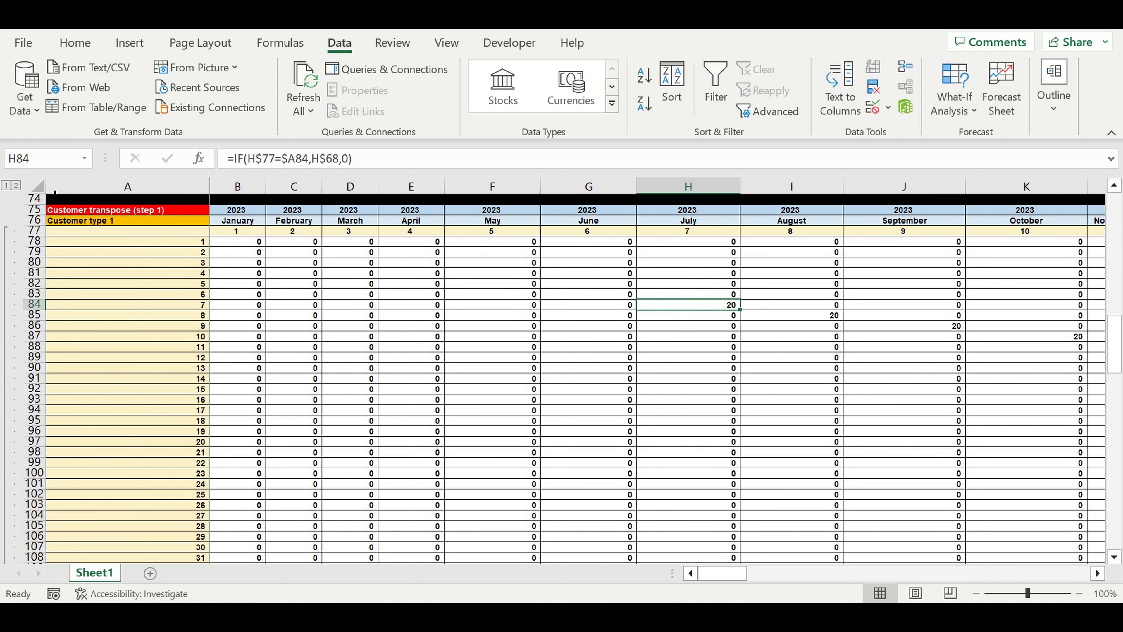
{"action": "scroll", "coordinate": [133, 398], "scroll_direction": "down", "scroll_amount": 20}
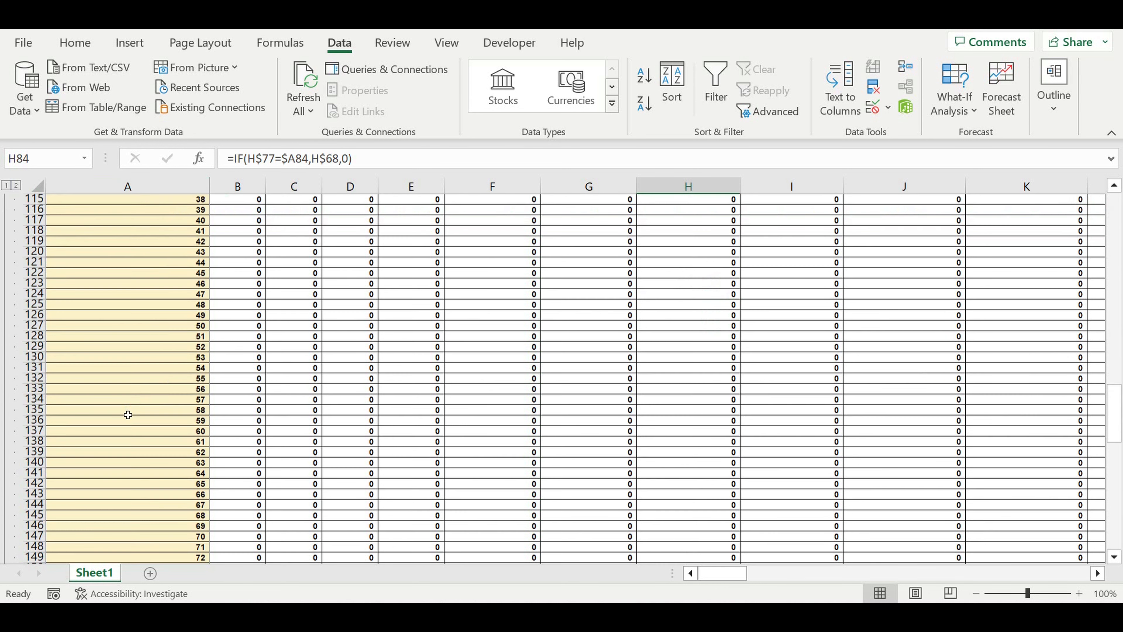
{"action": "scroll", "coordinate": [111, 448], "scroll_direction": "down", "scroll_amount": 9}
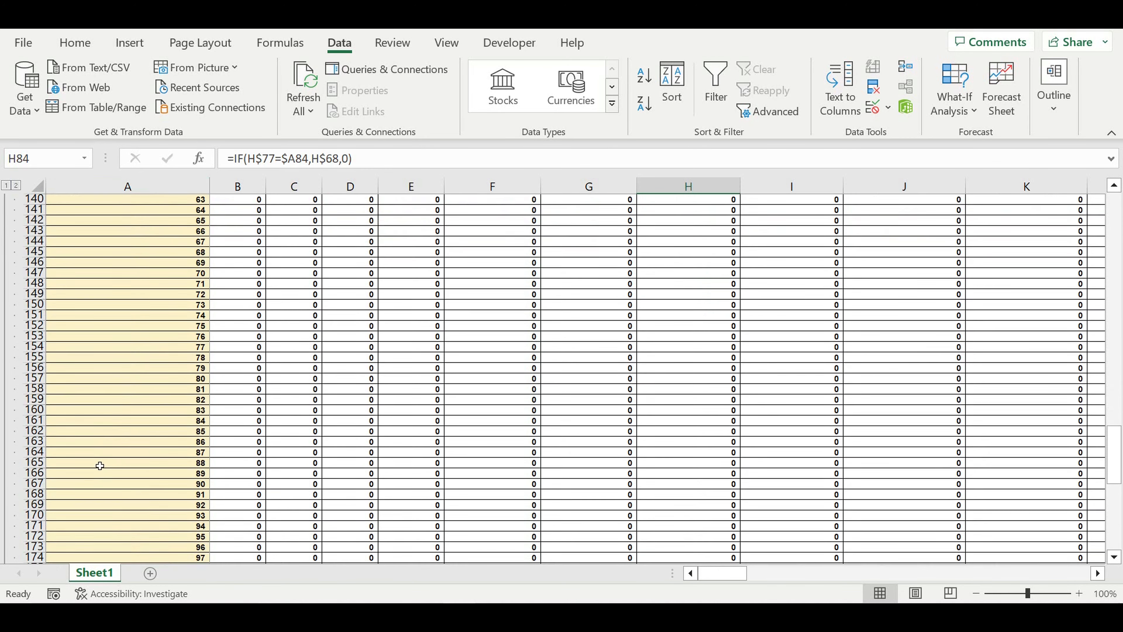
{"action": "scroll", "coordinate": [58, 474], "scroll_direction": "down", "scroll_amount": 4}
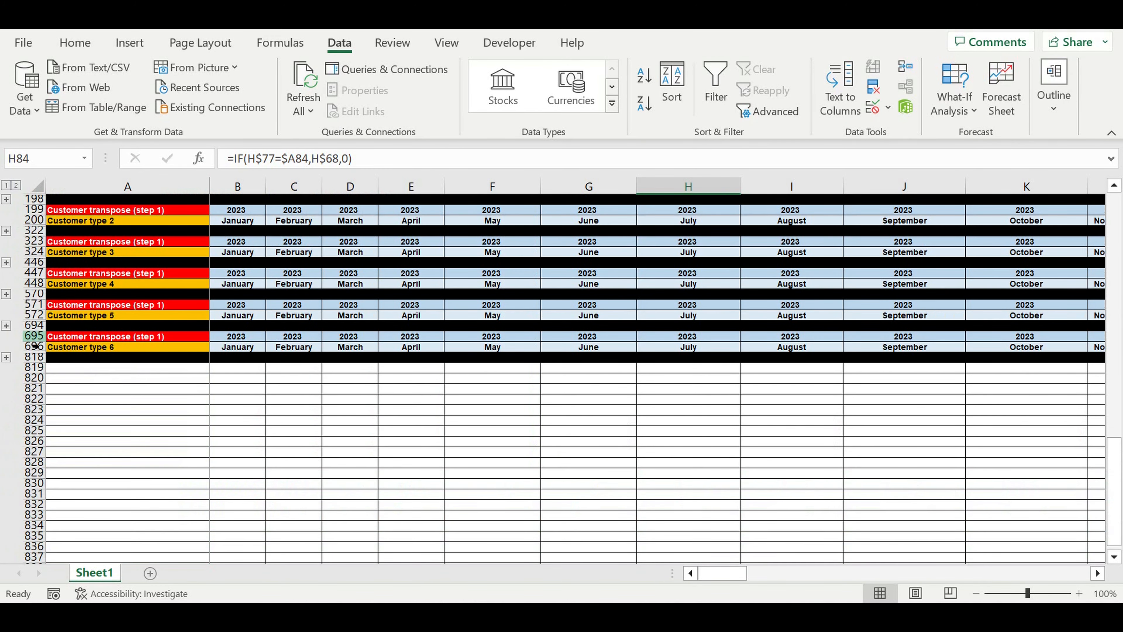
Copy the rows of the Customer type 6 block and paste them starting at row 819
{"action": "left_click_drag", "start_coordinate": [33, 337], "coordinate": [32, 356]}
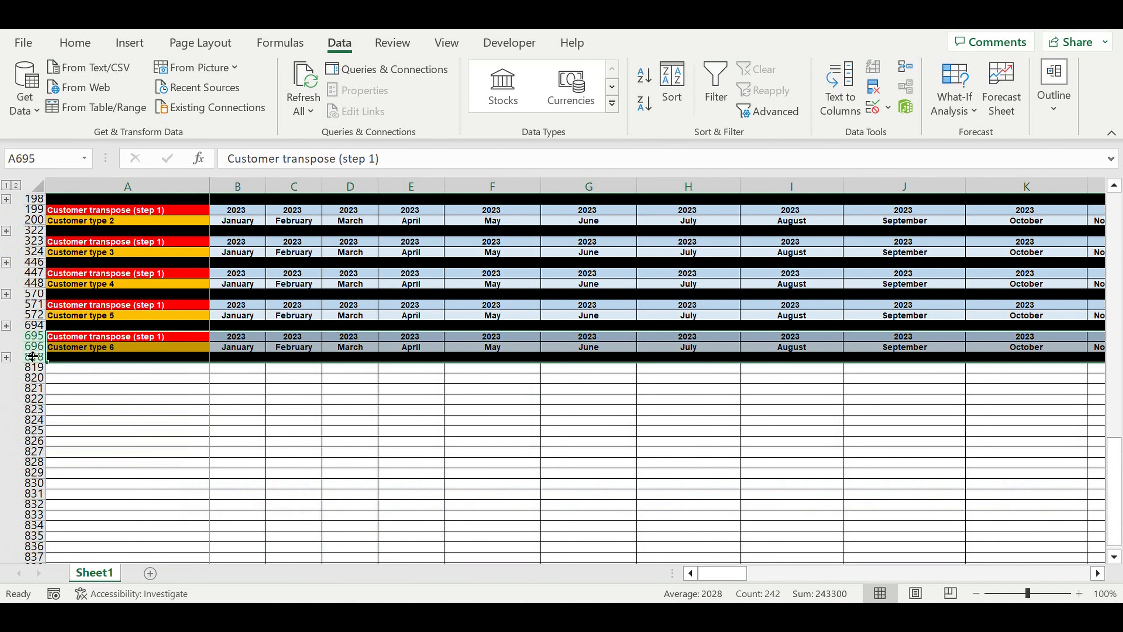
{"action": "key", "text": "ctrl+c"}
{"action": "left_click", "coordinate": [116, 373]}
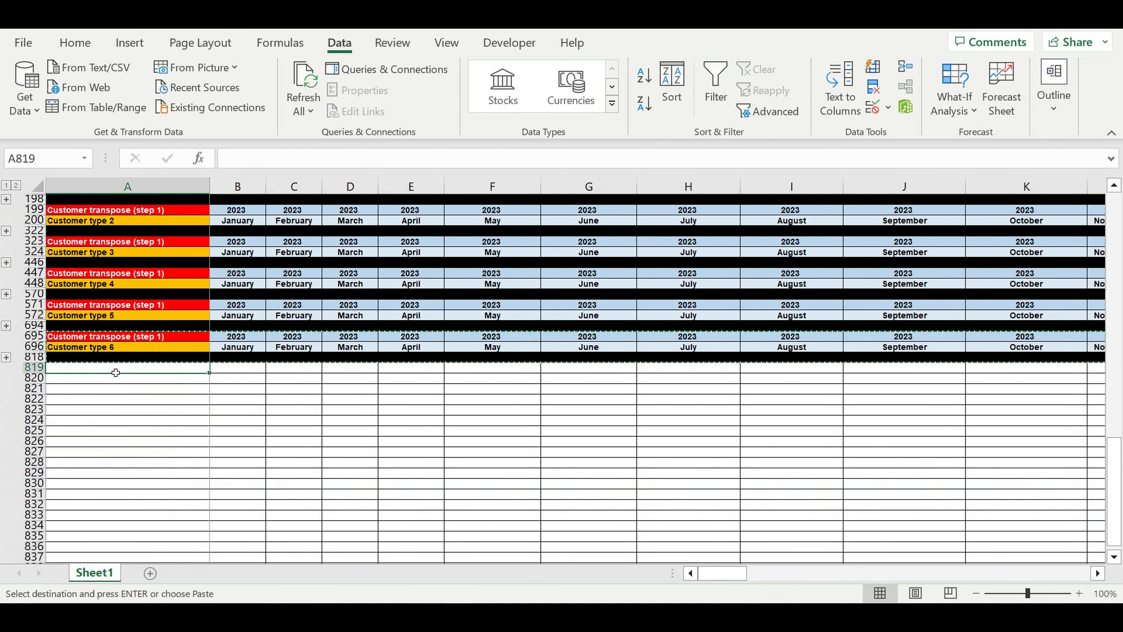
{"action": "key", "text": "ctrl+v"}
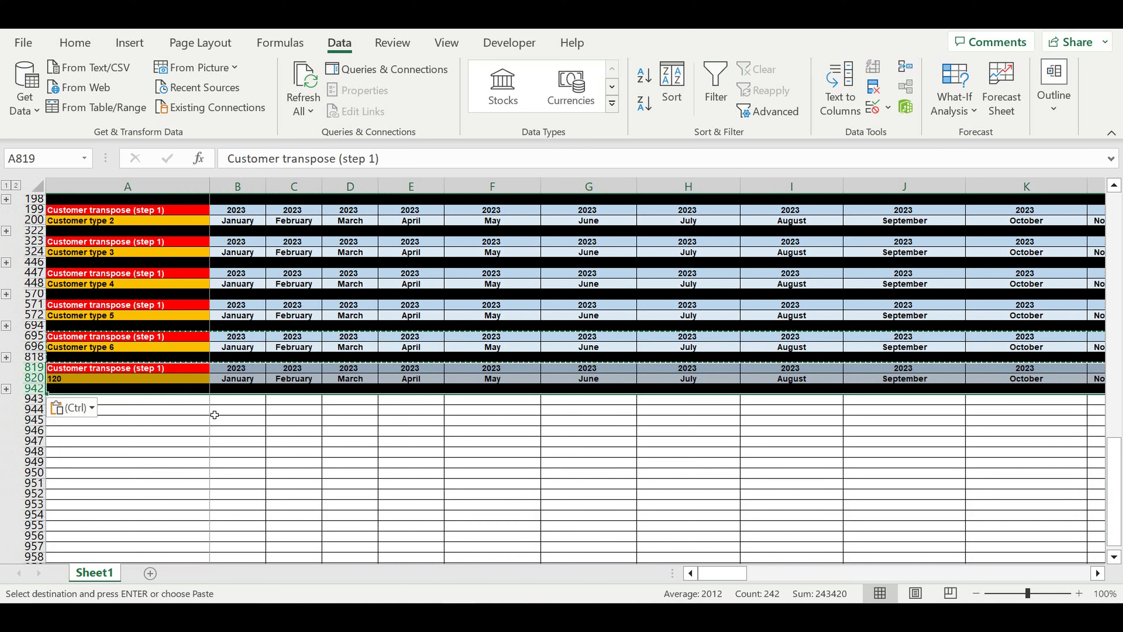
{"action": "left_click", "coordinate": [258, 435]}
Retitle the new block in A819 as Customer transpose (step 2) (0-1-0)
{"action": "left_click", "coordinate": [151, 368]}
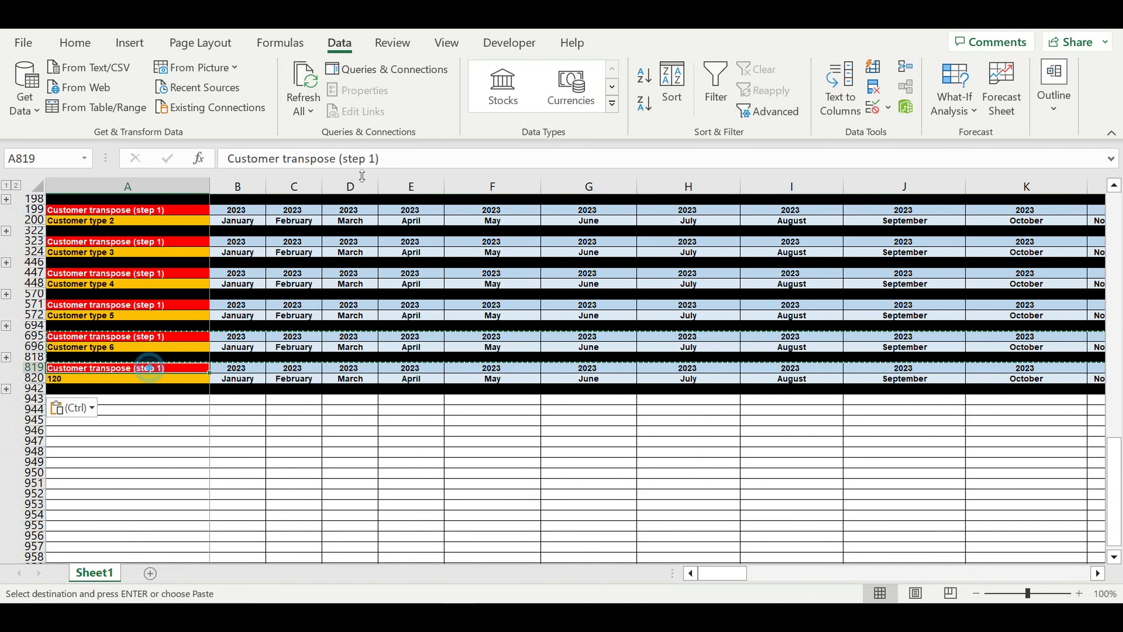
{"action": "double_click", "coordinate": [371, 159]}
{"action": "type", "text": "2) (0-1-0"}
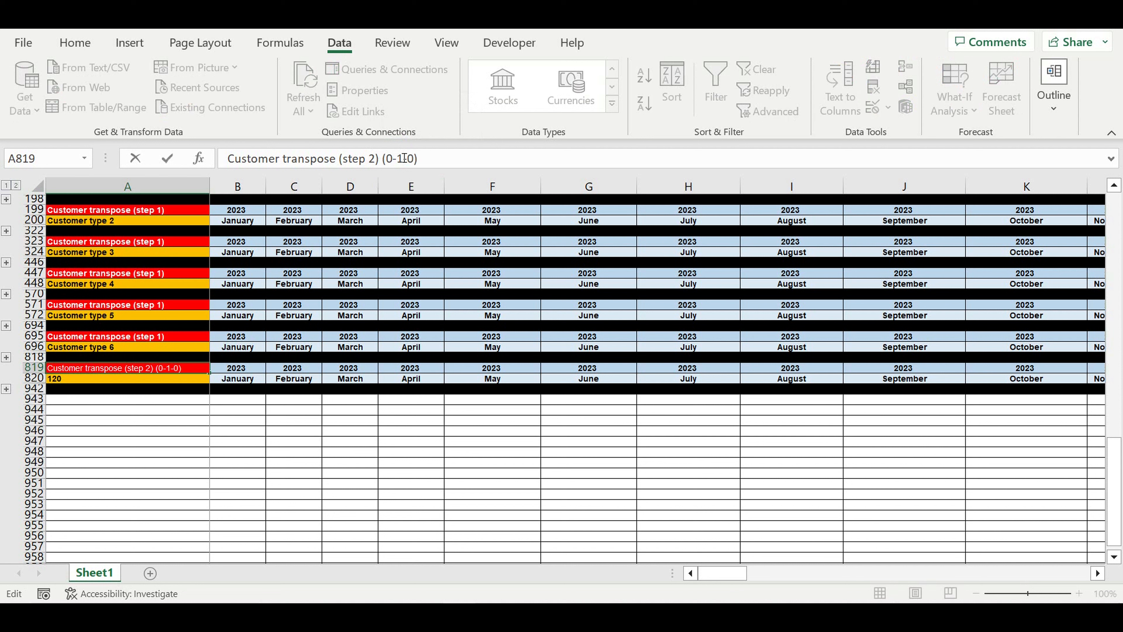
{"action": "key", "text": "Return"}
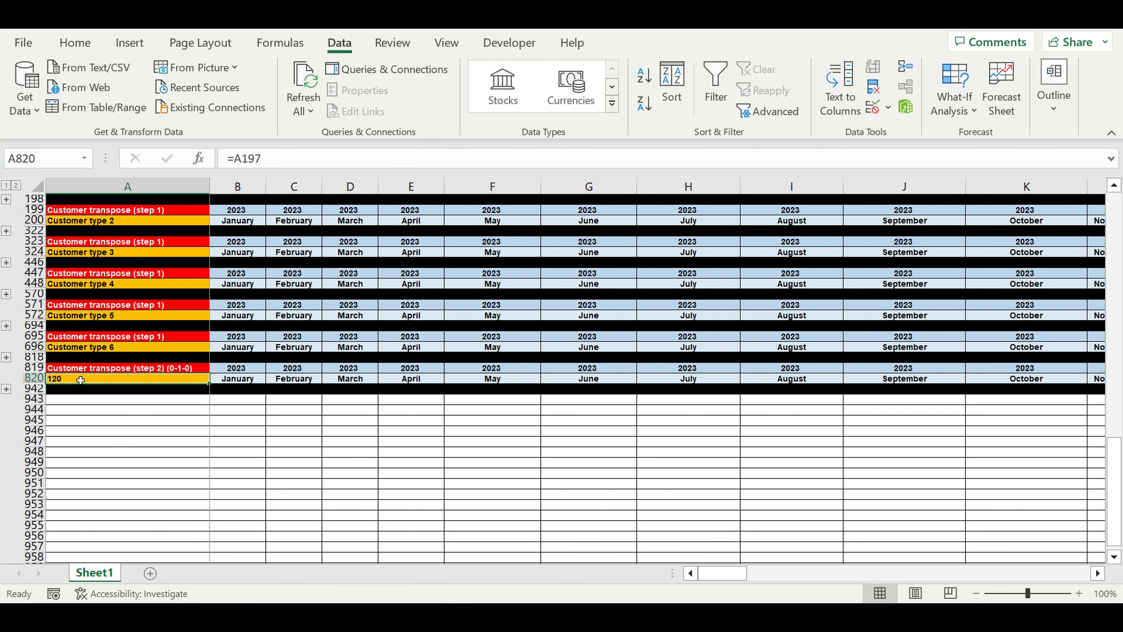
Set A820 to =A76 so it reads Customer type 1
{"action": "left_click", "coordinate": [133, 346]}
{"action": "type", "text": "="}
{"action": "scroll", "coordinate": [144, 358], "scroll_direction": "up", "scroll_amount": 1}
{"action": "scroll", "coordinate": [143, 358], "scroll_direction": "up", "scroll_amount": 5}
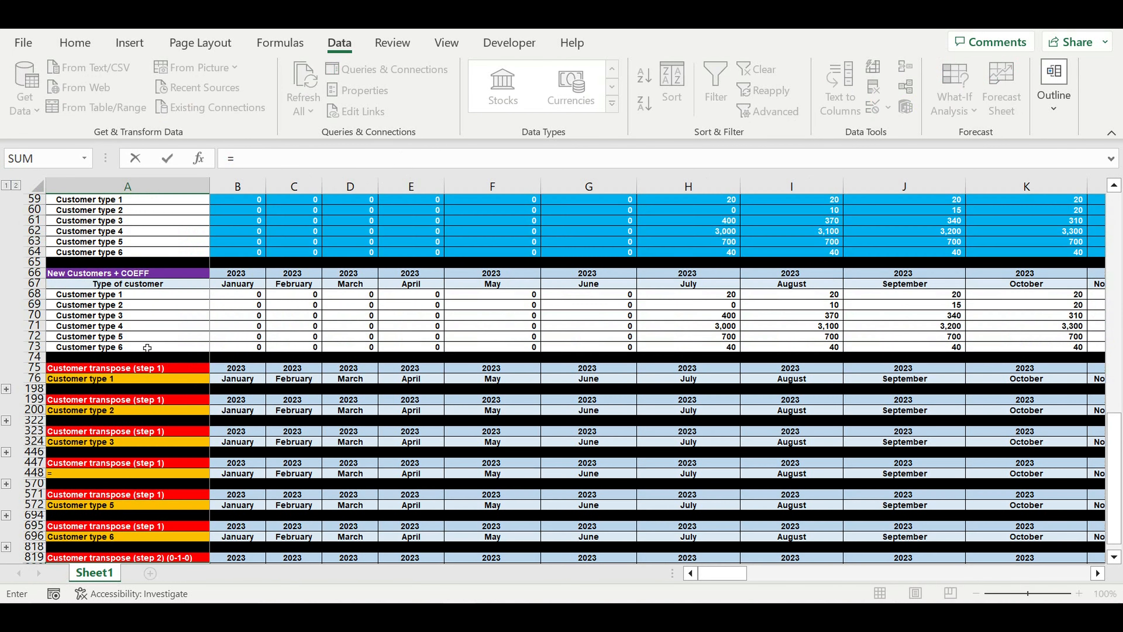
{"action": "left_click", "coordinate": [72, 382]}
{"action": "key", "text": "Return"}
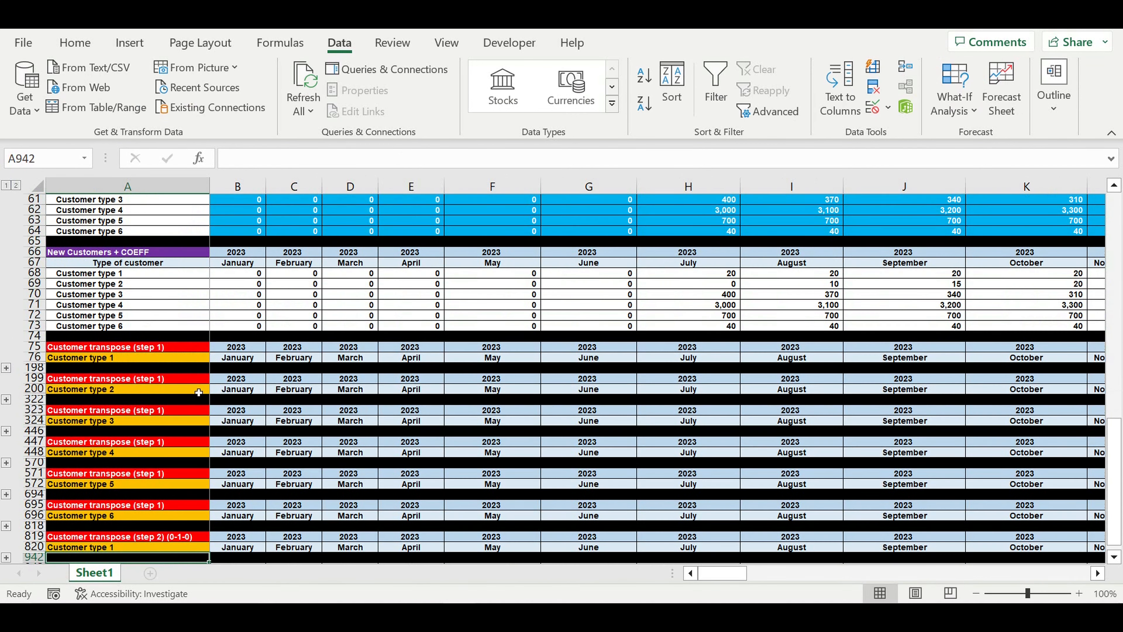
{"action": "left_click", "coordinate": [177, 537]}
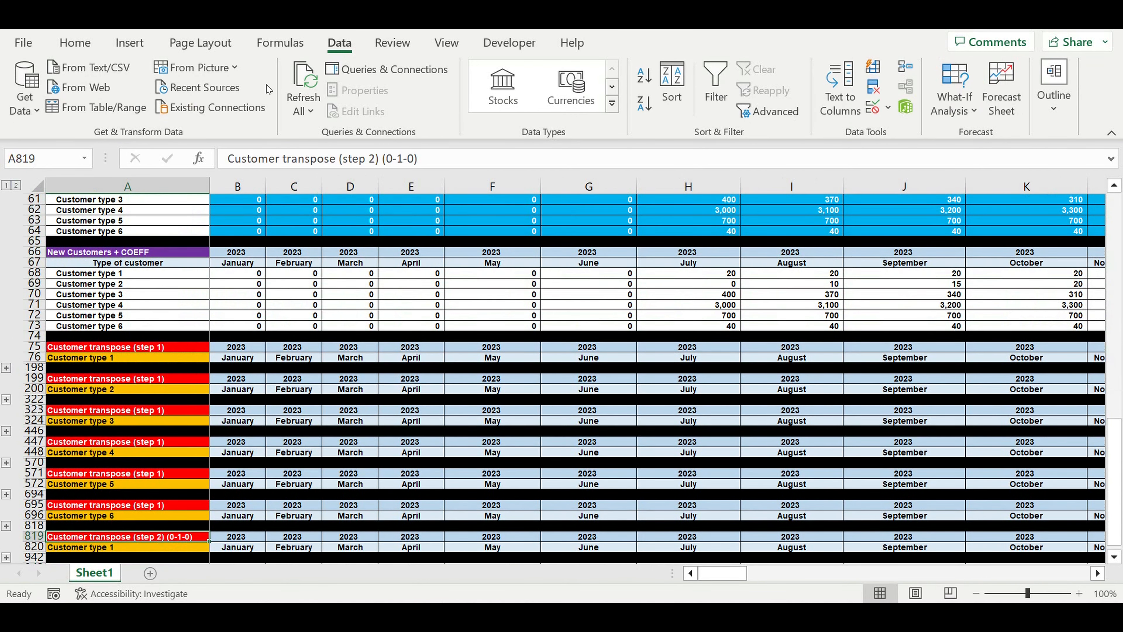
Give the step-2 heading in A819 a yellow fill with black text
{"action": "left_click", "coordinate": [75, 43]}
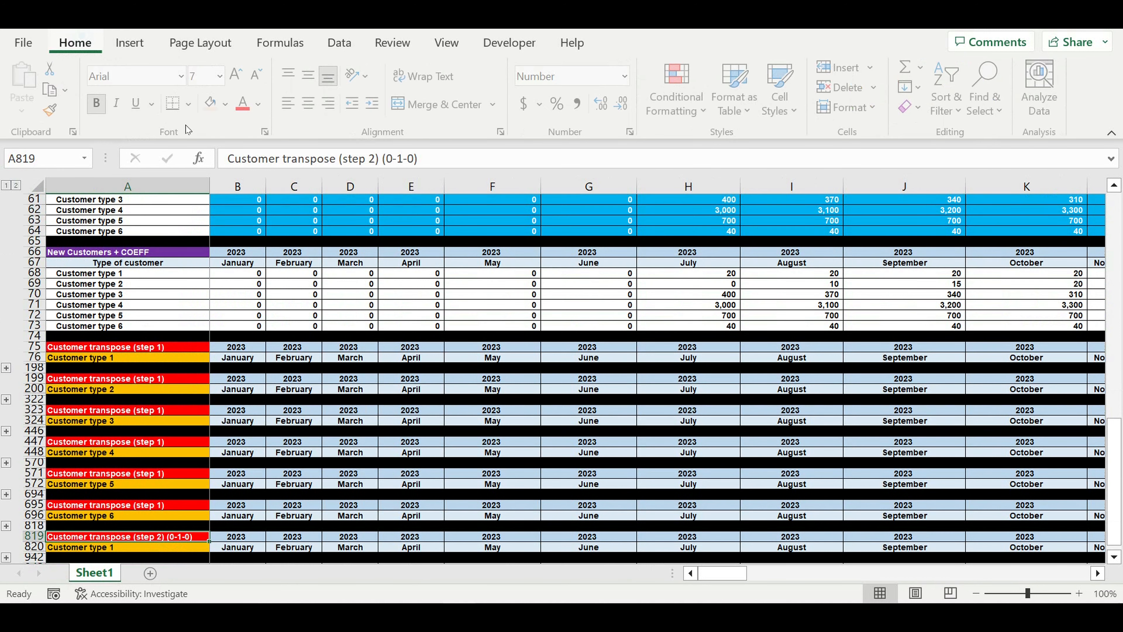
{"action": "left_click", "coordinate": [229, 106]}
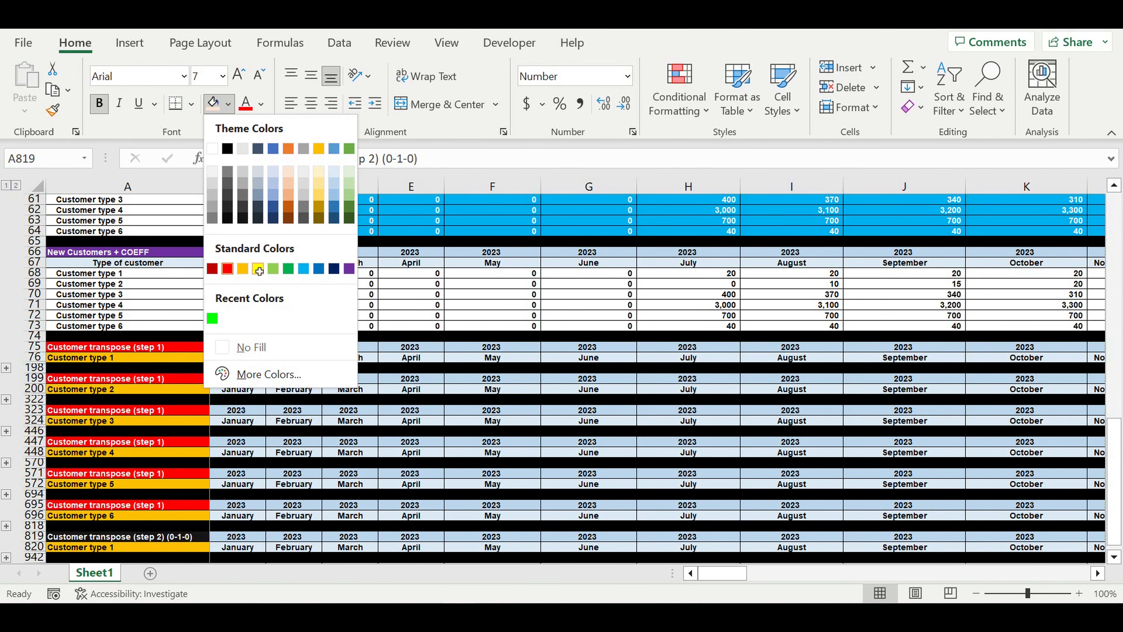
{"action": "left_click", "coordinate": [242, 218]}
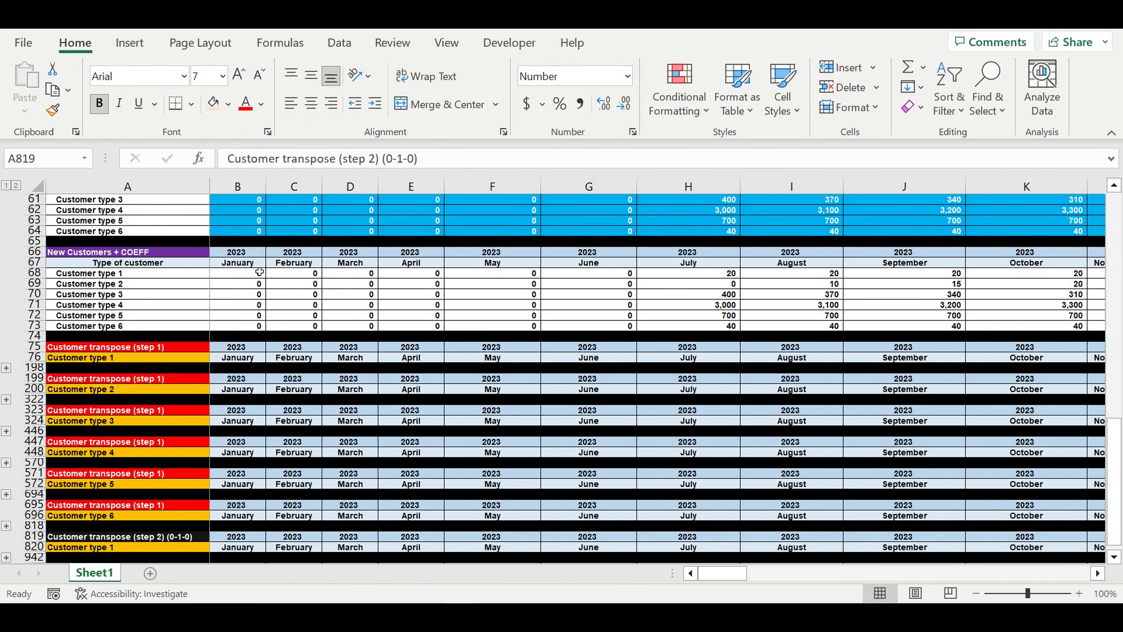
{"action": "left_click", "coordinate": [261, 104]}
{"action": "left_click", "coordinate": [254, 129]}
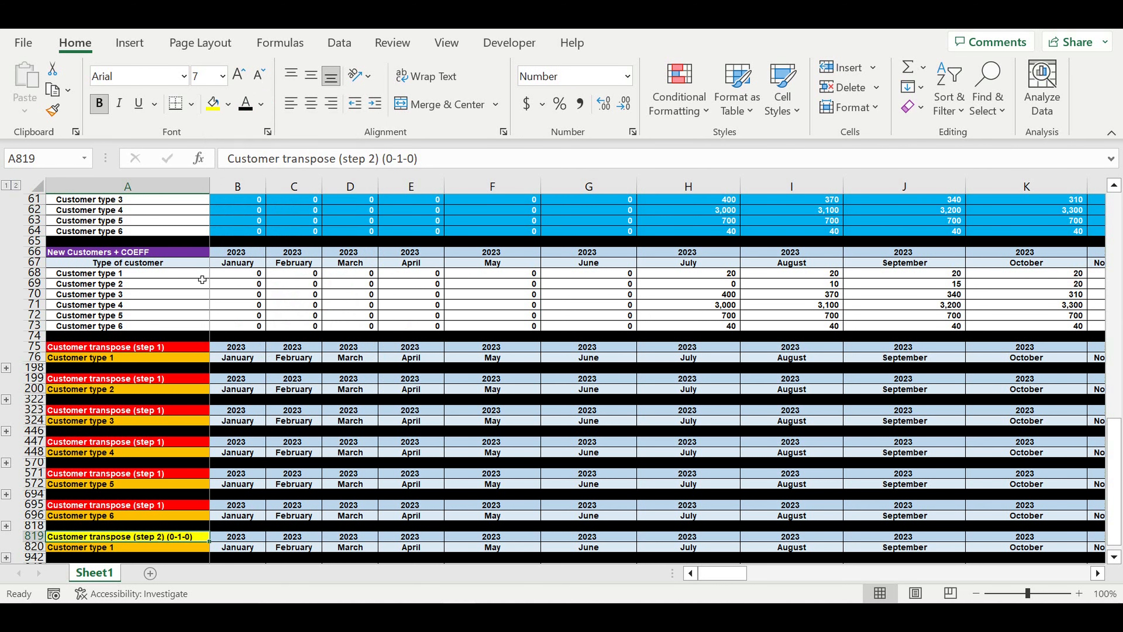
Give the Customer type 1 label in A820 a dark red fill with white text
{"action": "left_click", "coordinate": [159, 550]}
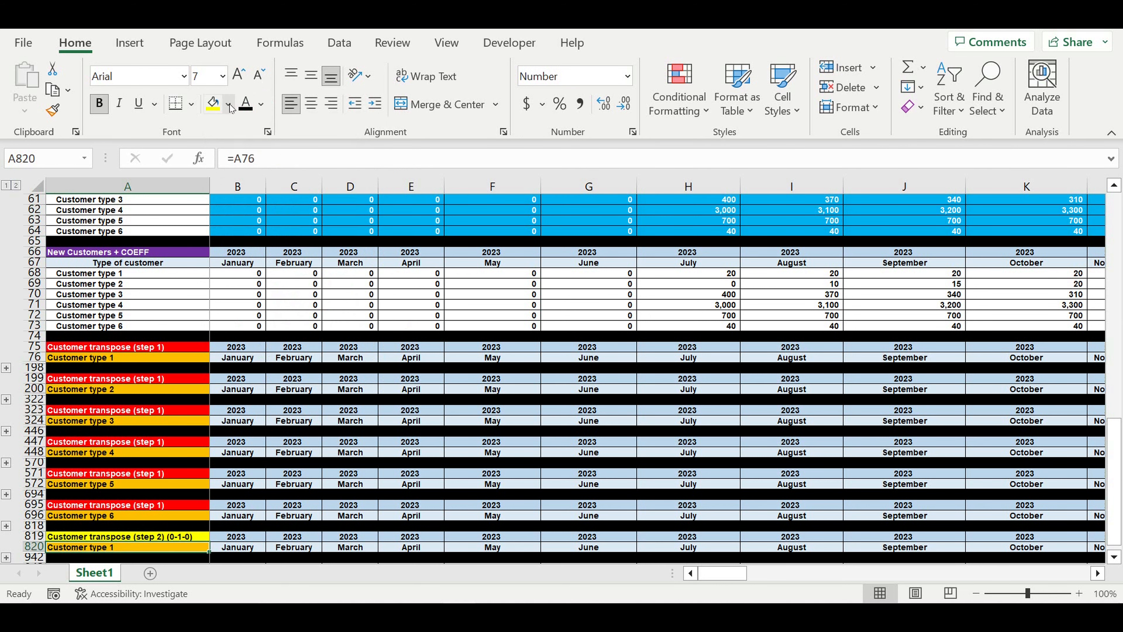
{"action": "left_click", "coordinate": [228, 104]}
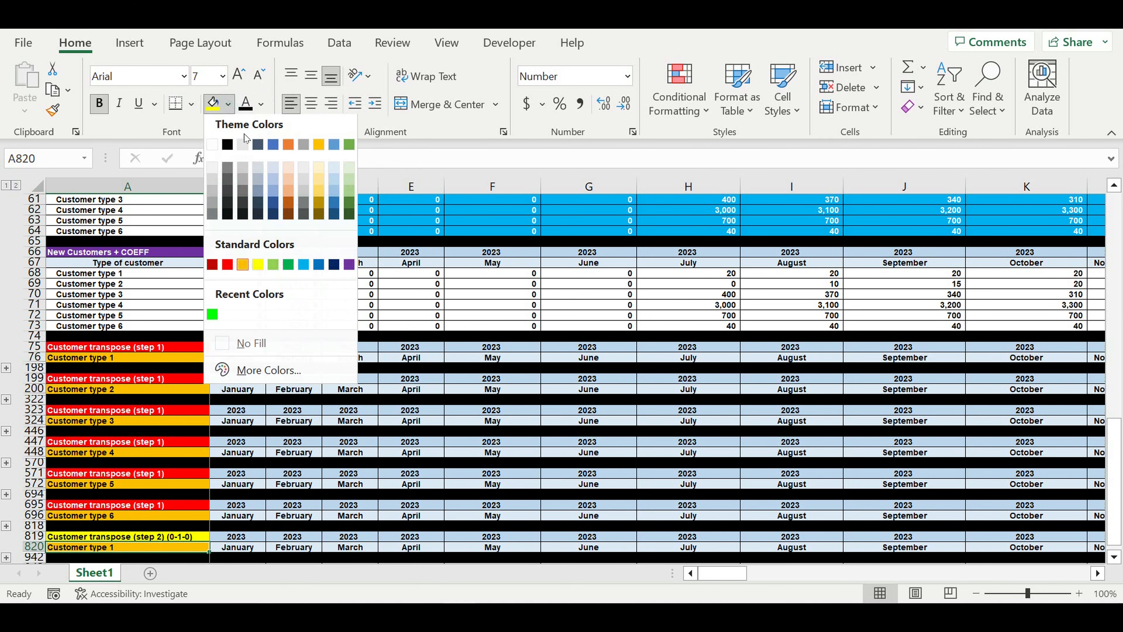
{"action": "left_click", "coordinate": [287, 209]}
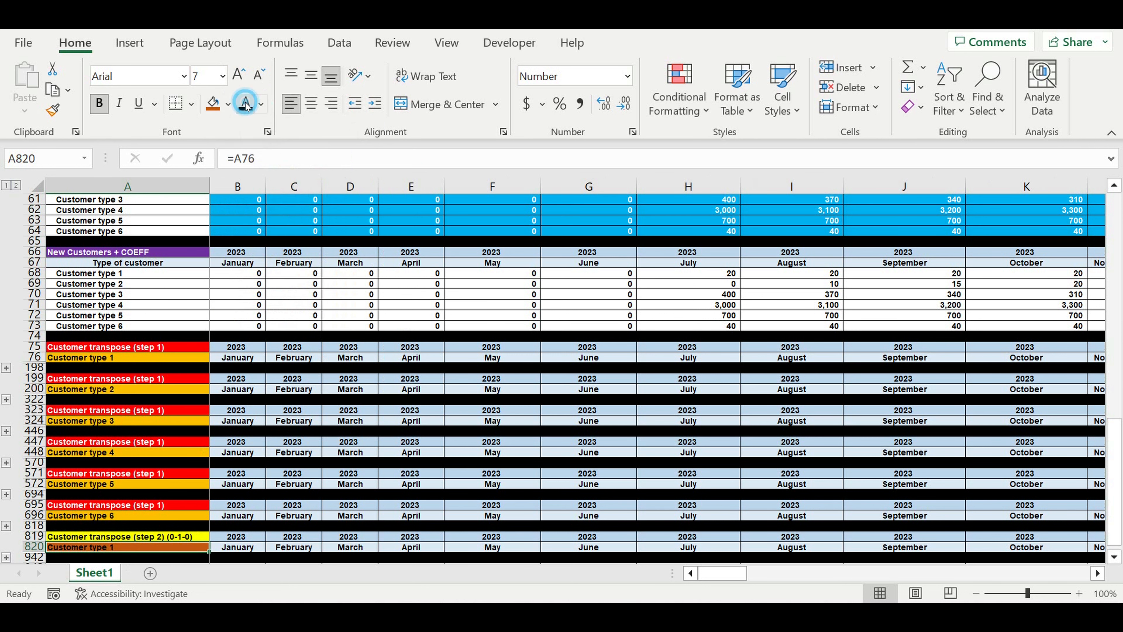
{"action": "left_click", "coordinate": [228, 103]}
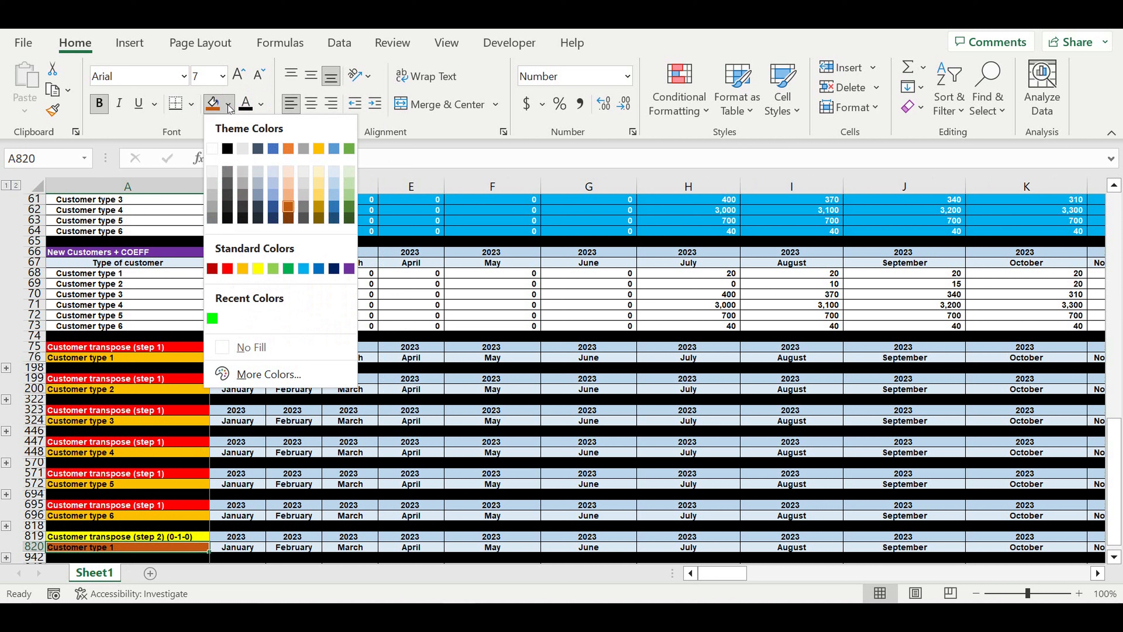
{"action": "left_click", "coordinate": [213, 268]}
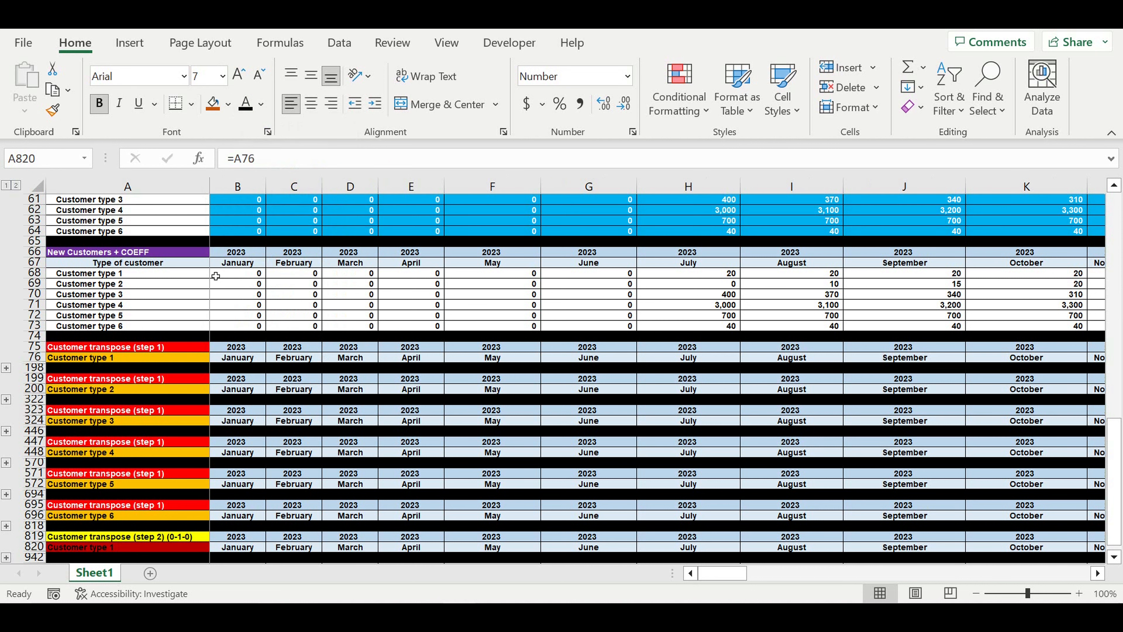
{"action": "left_click", "coordinate": [261, 104]}
{"action": "left_click", "coordinate": [246, 175]}
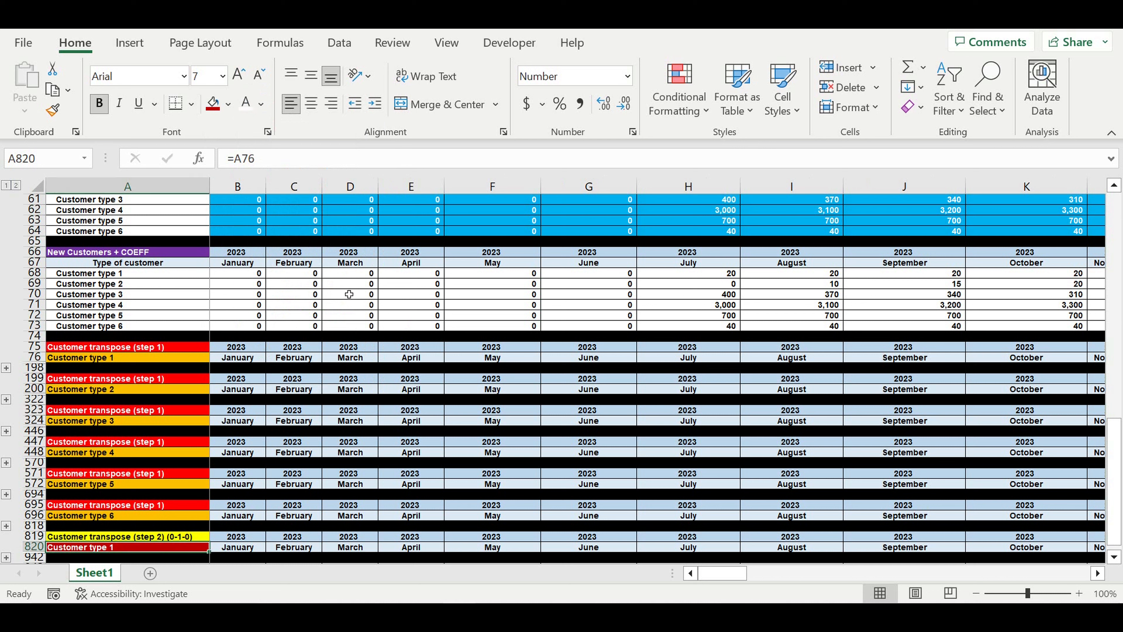
{"action": "left_click", "coordinate": [395, 349]}
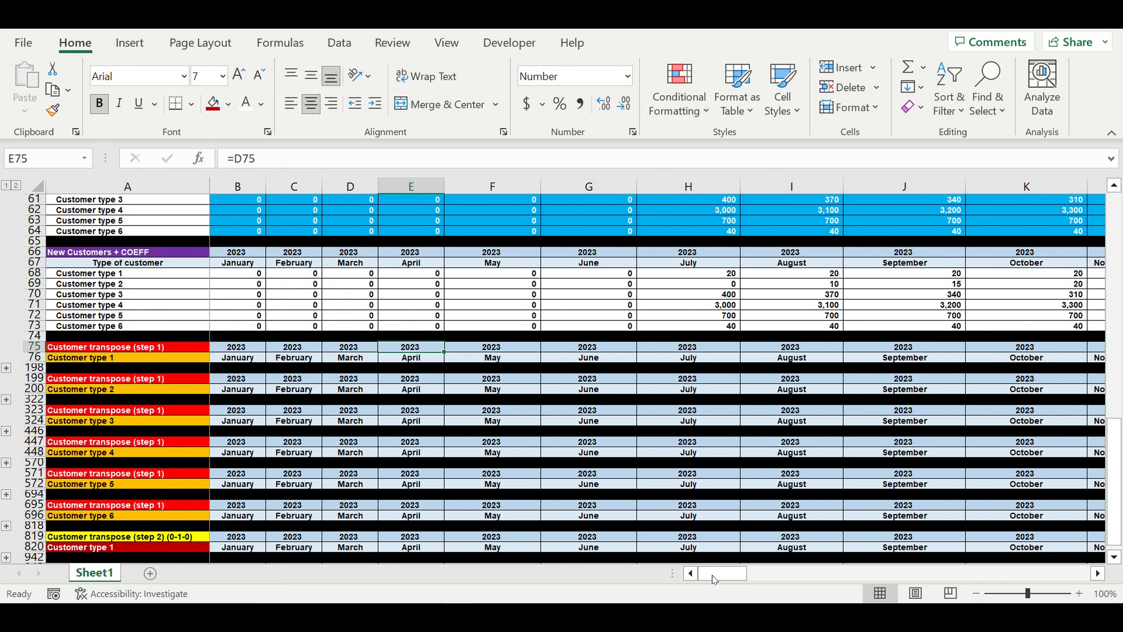
Expand the numbered step-2 rows under the Customer type 1 label at row 820
{"action": "left_click", "coordinate": [7, 557]}
{"action": "scroll", "coordinate": [323, 455], "scroll_direction": "down", "scroll_amount": 20}
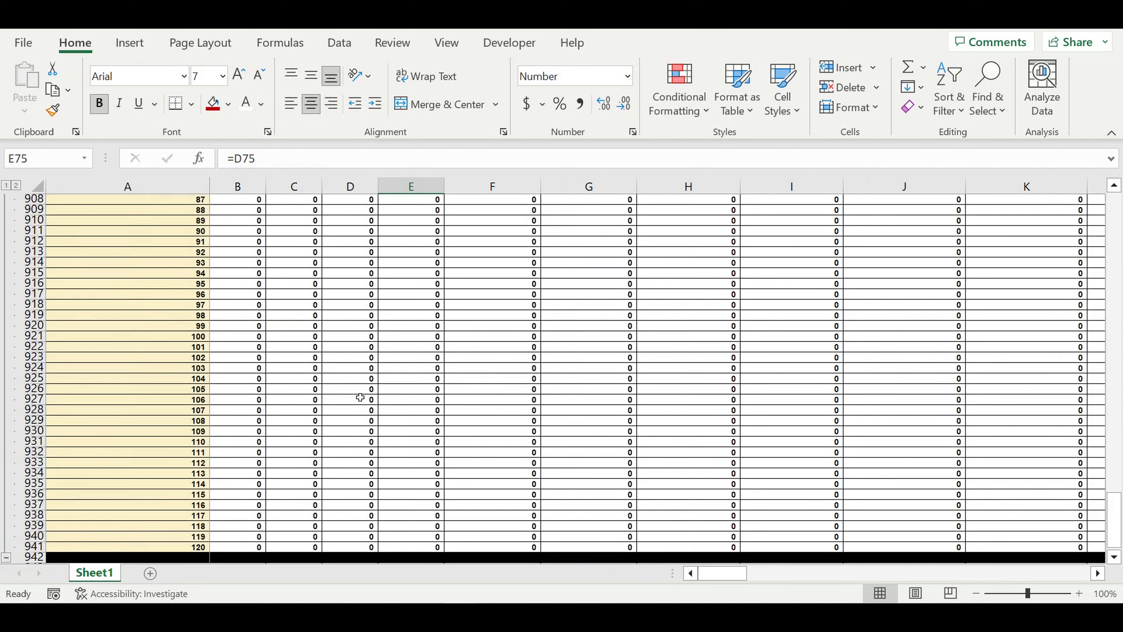
{"action": "scroll", "coordinate": [388, 441], "scroll_direction": "up", "scroll_amount": 14}
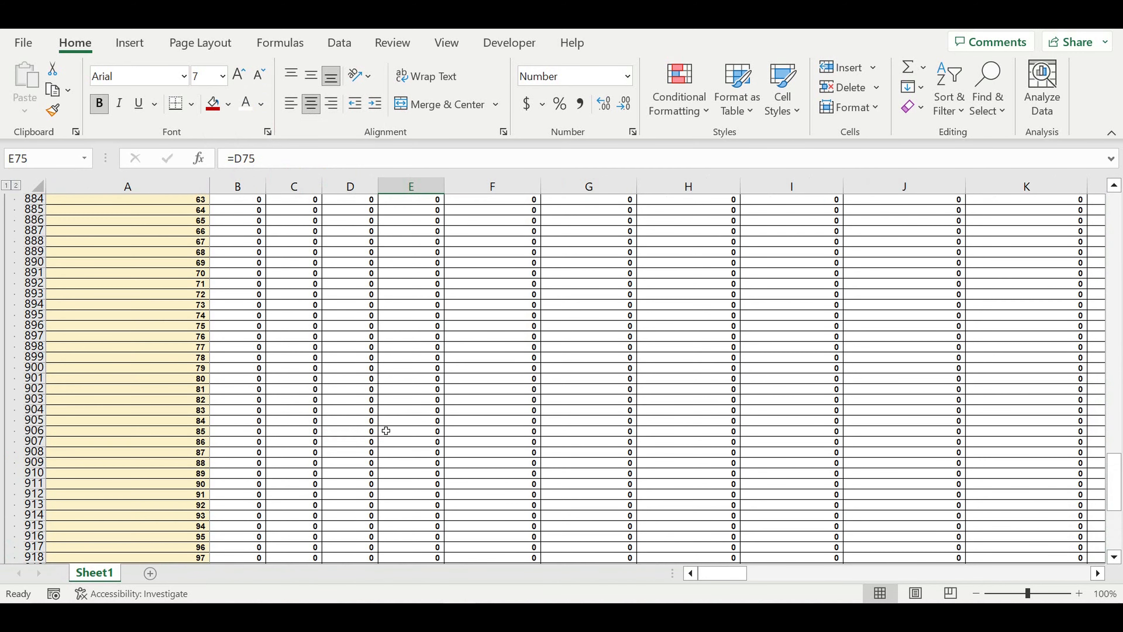
{"action": "scroll", "coordinate": [385, 430], "scroll_direction": "up", "scroll_amount": 16}
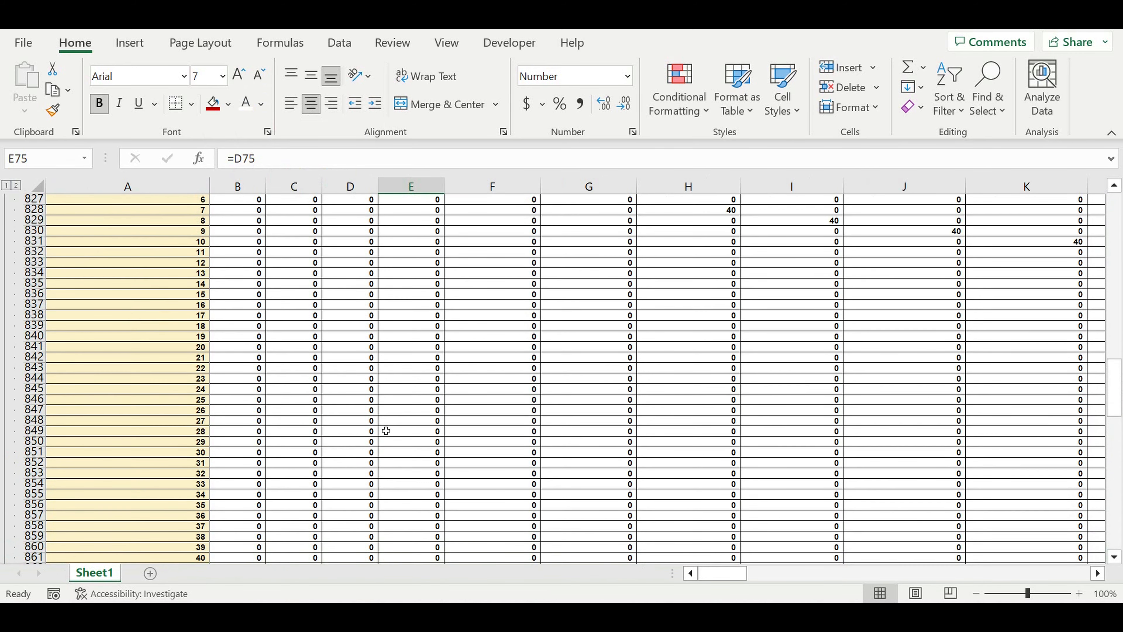
{"action": "scroll", "coordinate": [386, 431], "scroll_direction": "up", "scroll_amount": 5}
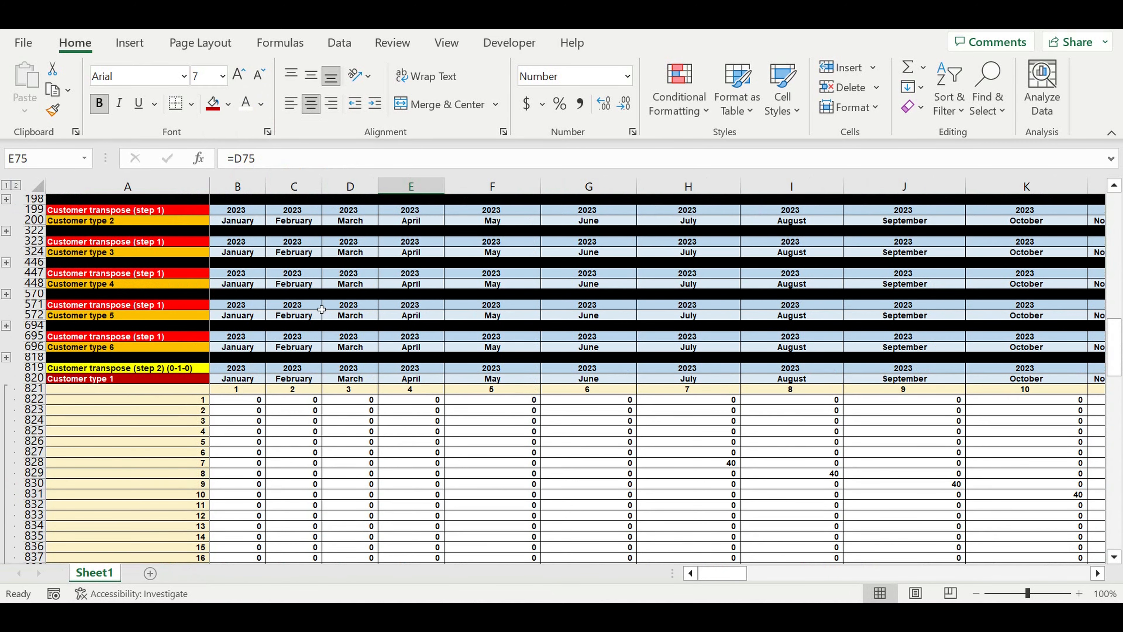
{"action": "scroll", "coordinate": [322, 319], "scroll_direction": "up", "scroll_amount": 3}
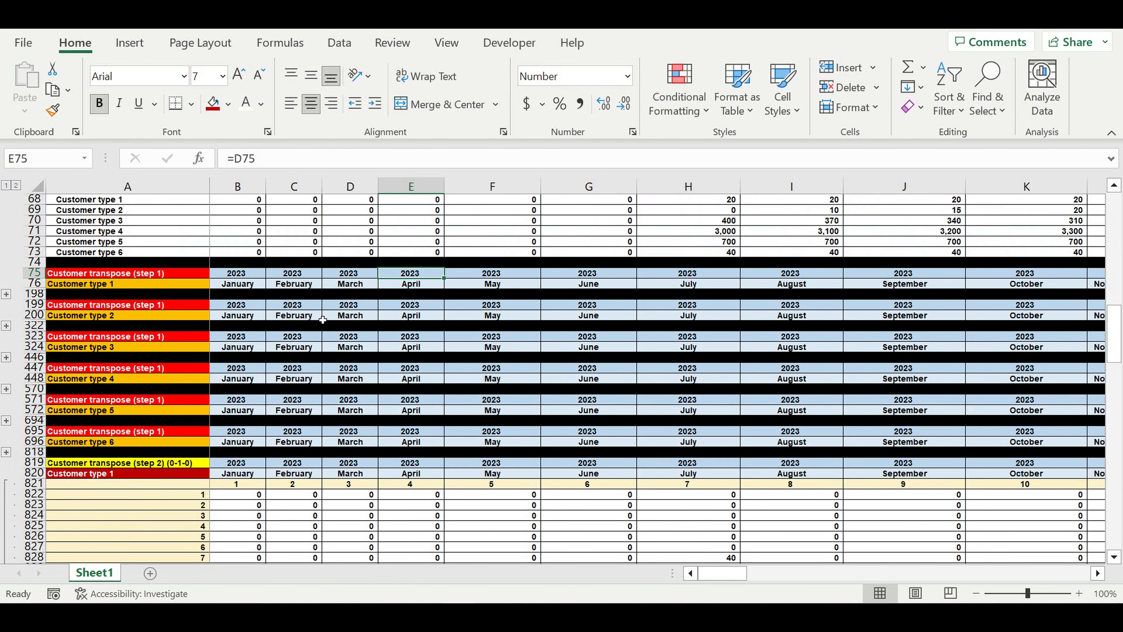
Clear the old copied formula out of cell B822
{"action": "left_click", "coordinate": [256, 495]}
{"action": "type", "text": "=if("}
{"action": "scroll", "coordinate": [250, 480], "scroll_direction": "up", "scroll_amount": 4}
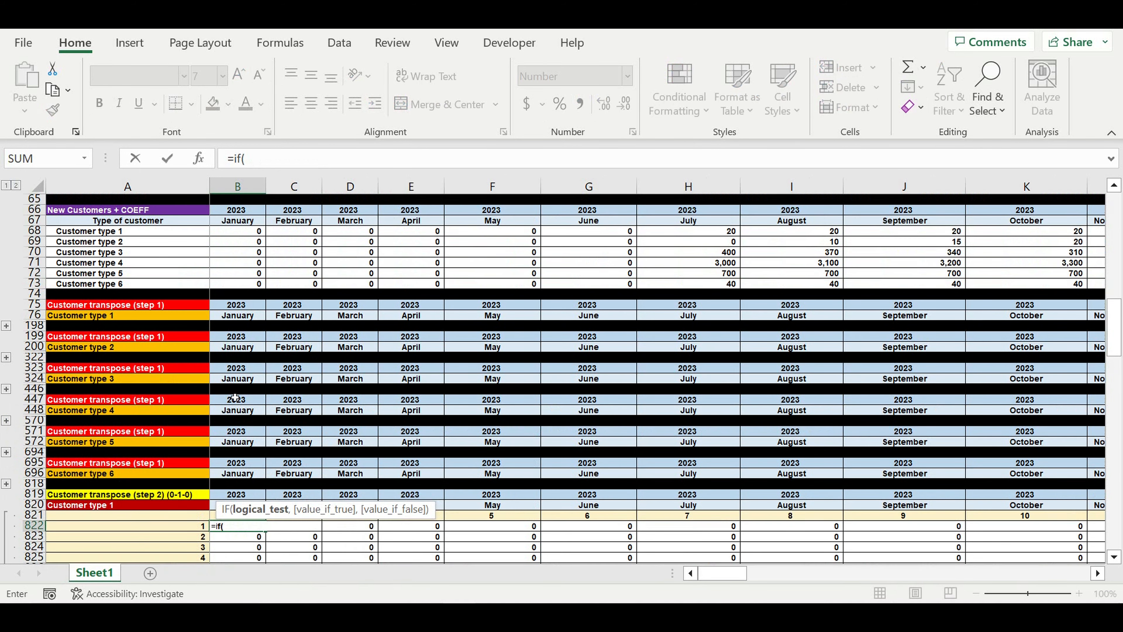
{"action": "key", "text": "BackSpace"}
{"action": "key", "text": "BackSpace"}
{"action": "key", "text": "BackSpace"}
{"action": "key", "text": "BackSpace"}
{"action": "key", "text": "Return"}
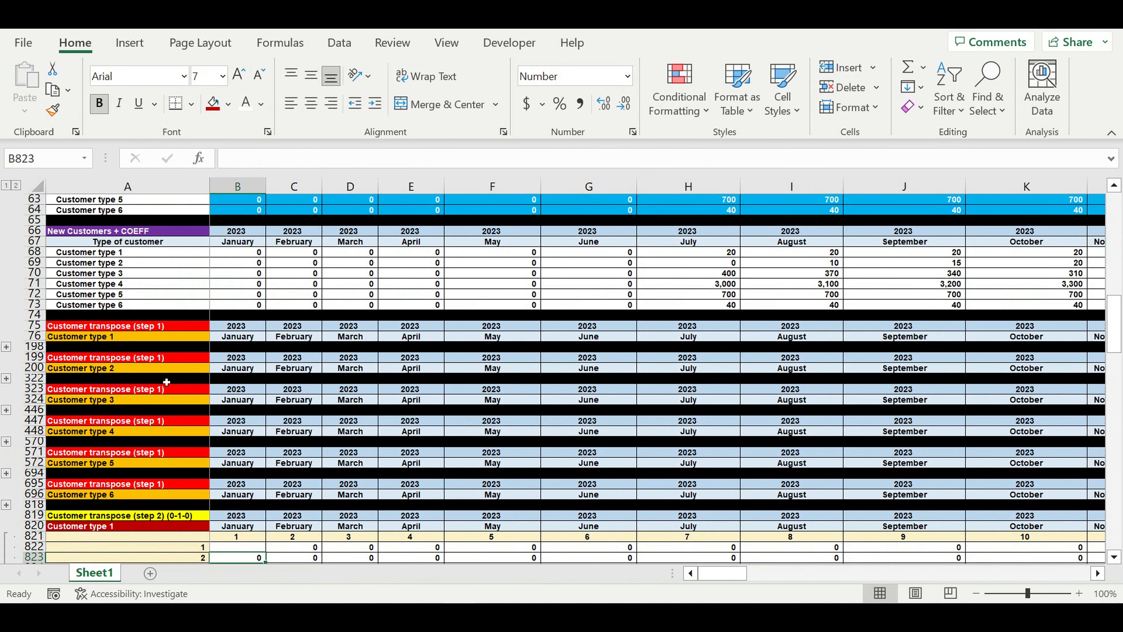
Expand the first step-1 customer block at row 198 and scroll through it
{"action": "left_click", "coordinate": [6, 347]}
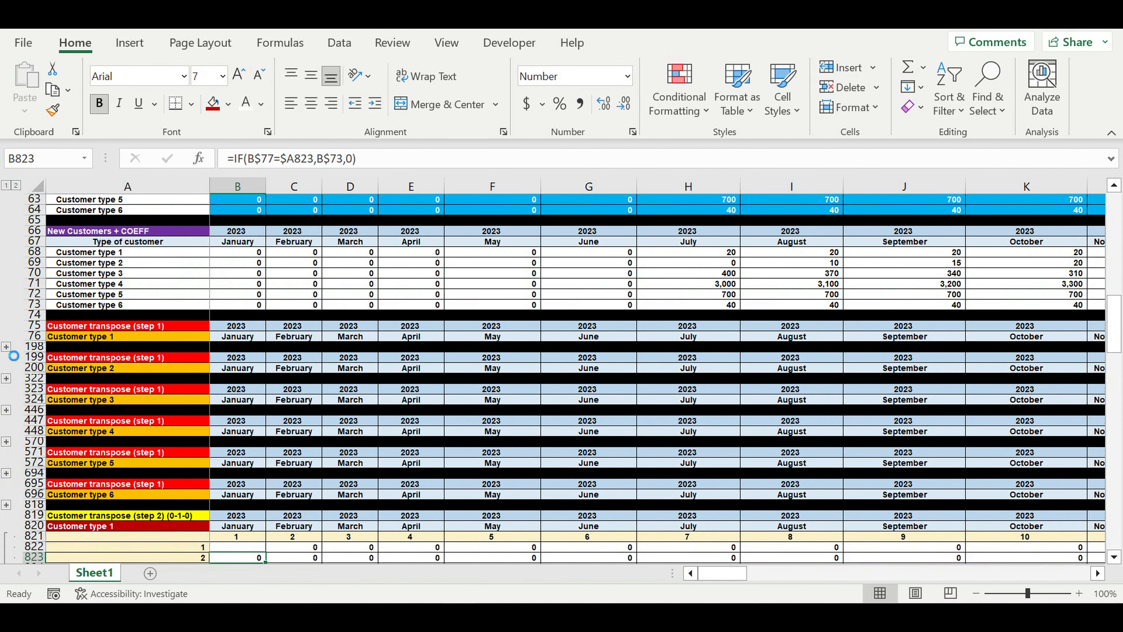
{"action": "scroll", "coordinate": [411, 364], "scroll_direction": "down", "scroll_amount": 20}
{"action": "scroll", "coordinate": [423, 376], "scroll_direction": "down", "scroll_amount": 3}
{"action": "scroll", "coordinate": [423, 376], "scroll_direction": "down", "scroll_amount": 12}
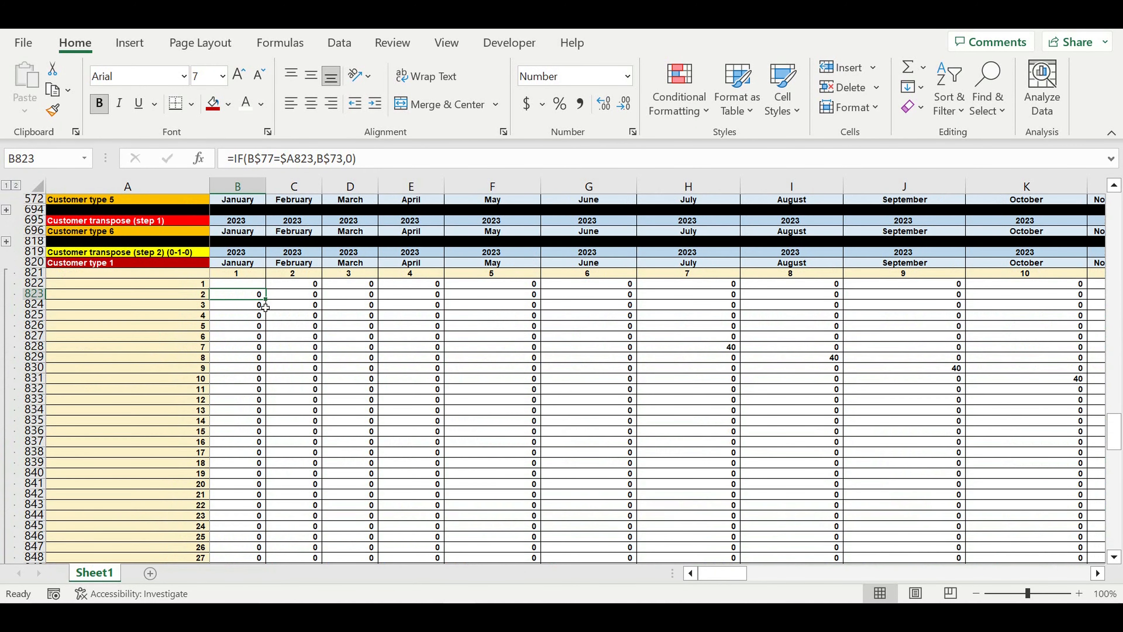
Enter =IF(B78>0,1,0) in B822 to flag a positive step-1 value as 1, otherwise 0
{"action": "left_click", "coordinate": [233, 288]}
{"action": "type", "text": "=if("}
{"action": "scroll", "coordinate": [235, 289], "scroll_direction": "up", "scroll_amount": 12}
{"action": "scroll", "coordinate": [234, 289], "scroll_direction": "up", "scroll_amount": 9}
{"action": "scroll", "coordinate": [234, 288], "scroll_direction": "up", "scroll_amount": 1}
{"action": "scroll", "coordinate": [234, 288], "scroll_direction": "up", "scroll_amount": 15}
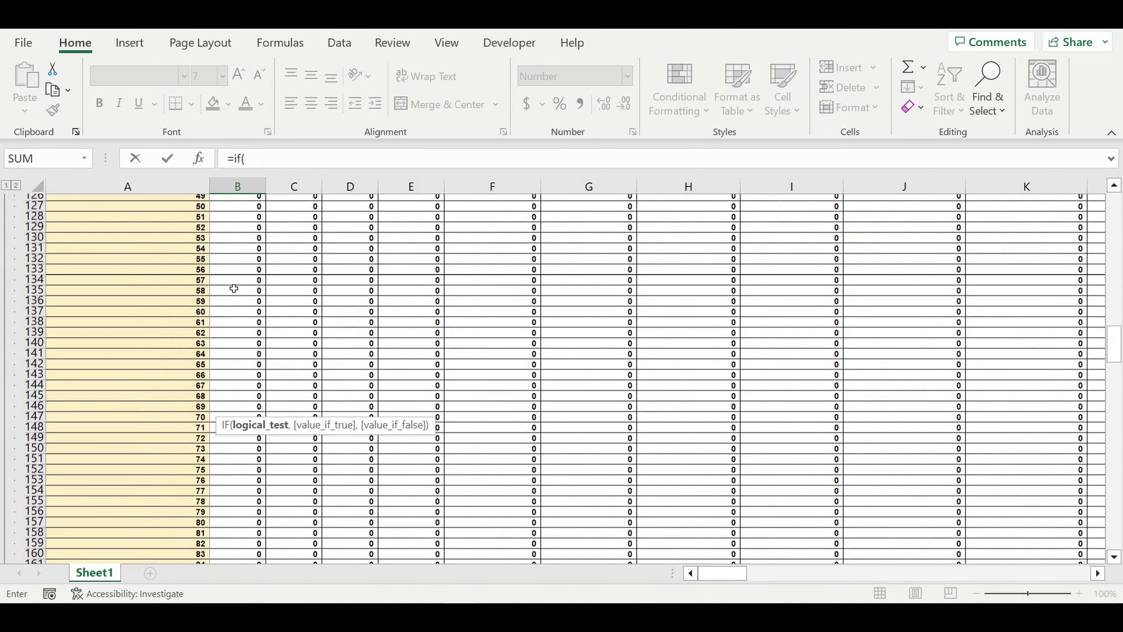
{"action": "scroll", "coordinate": [234, 289], "scroll_direction": "up", "scroll_amount": 12}
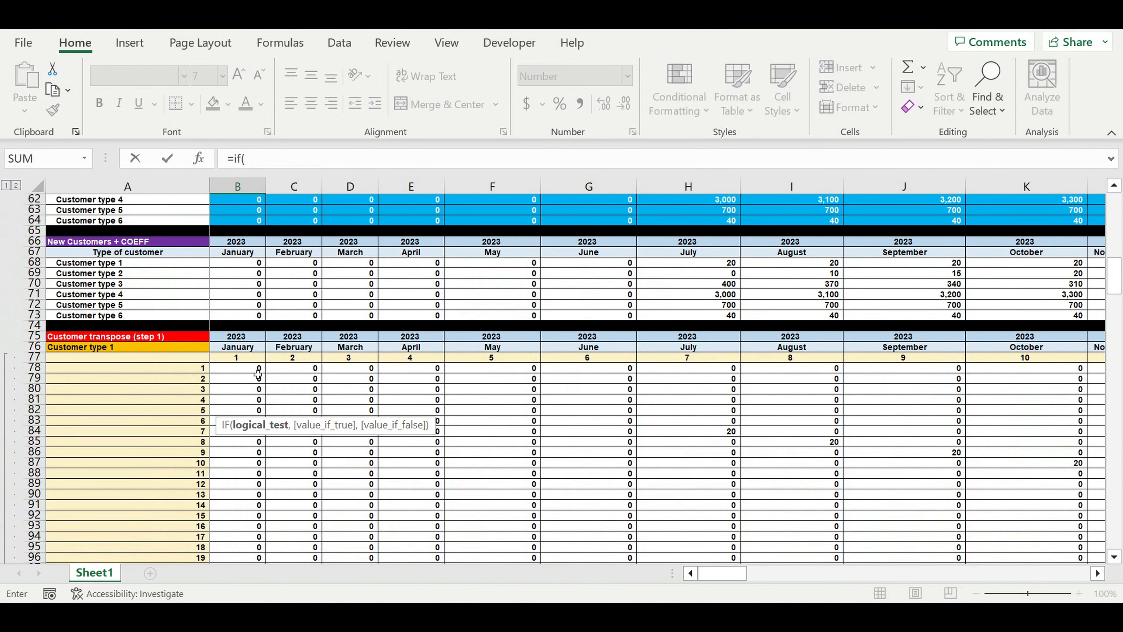
{"action": "left_click", "coordinate": [259, 371]}
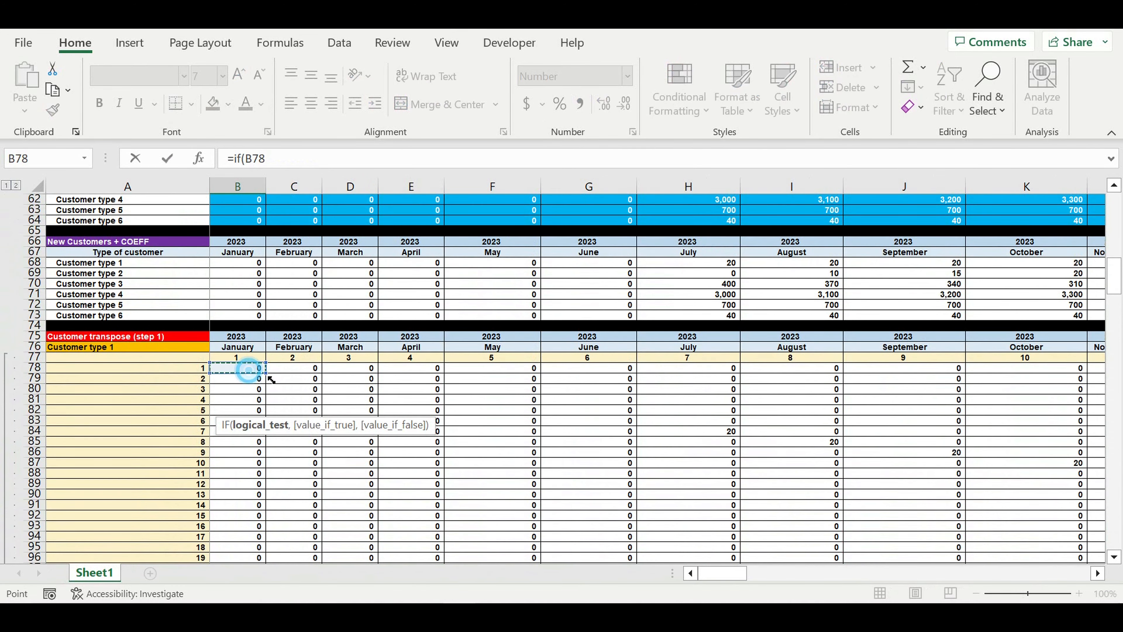
{"action": "type", "text": ">"}
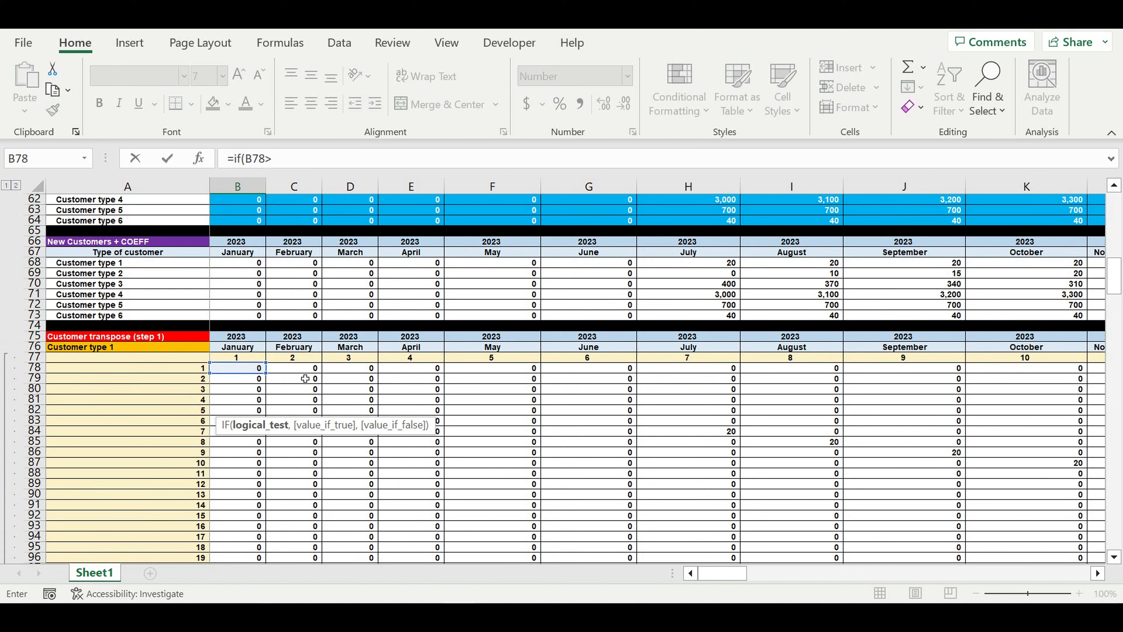
{"action": "type", "text": "0,"}
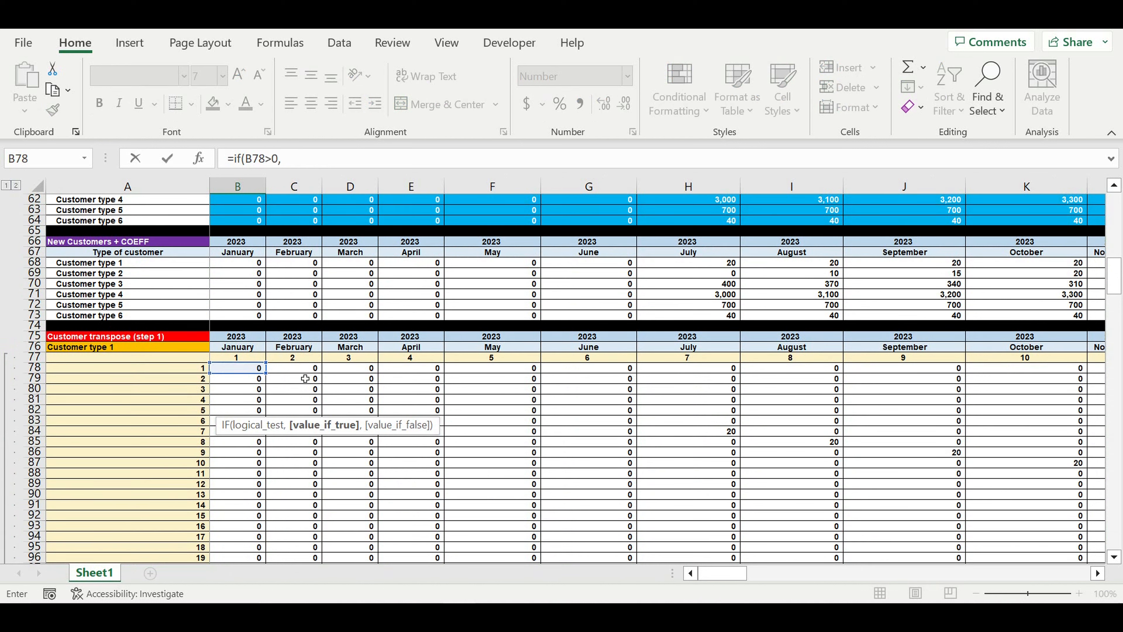
{"action": "type", "text": "1,"}
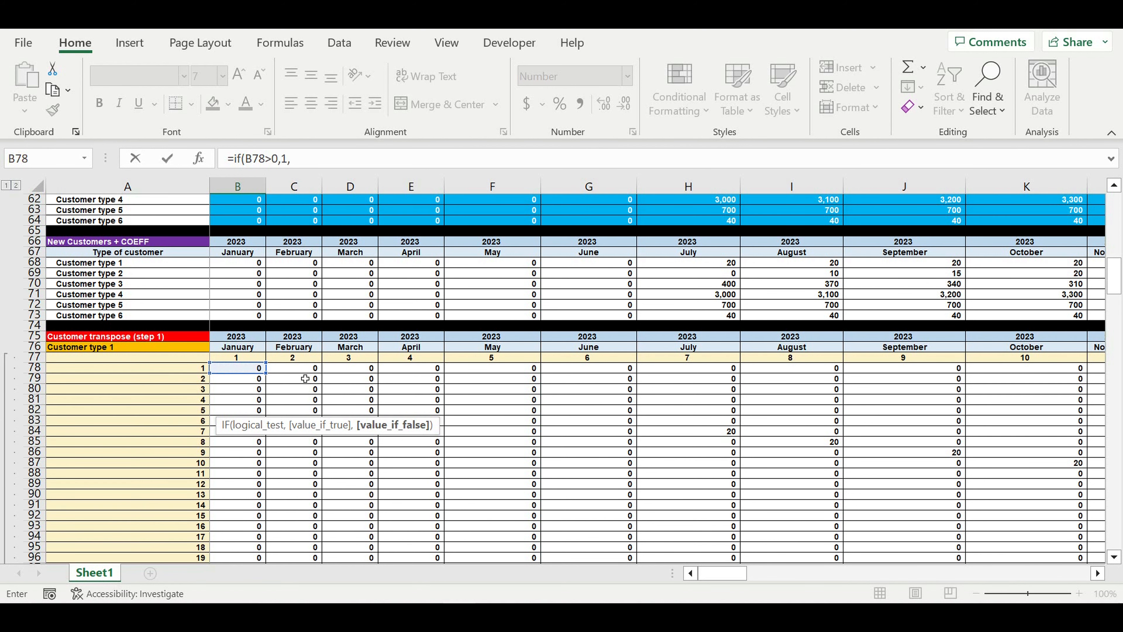
{"action": "type", "text": "0)"}
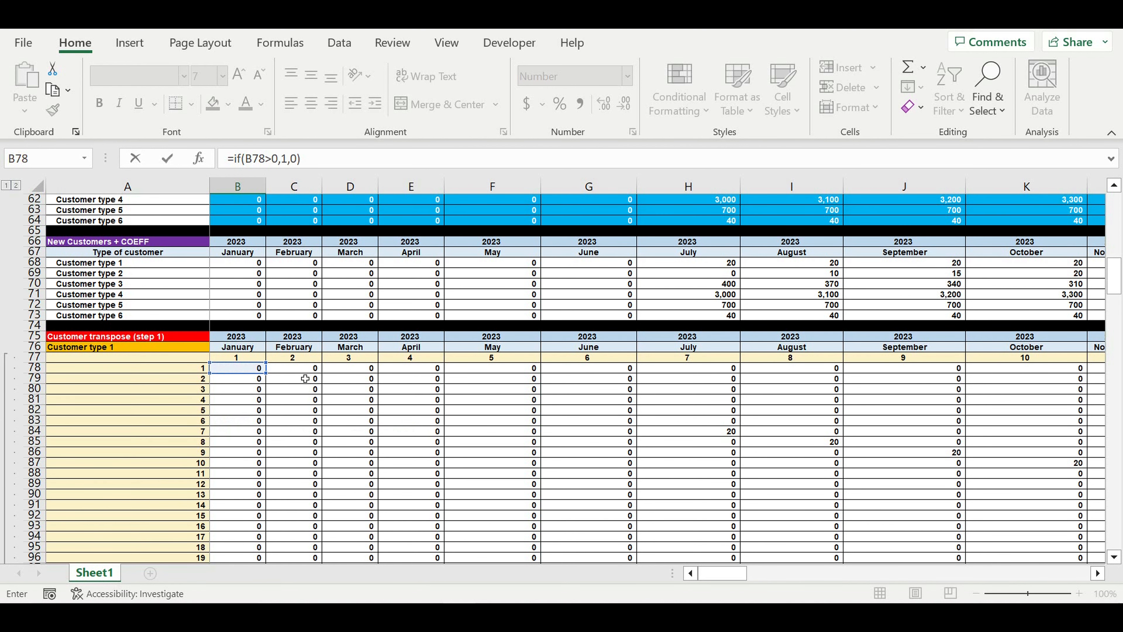
{"action": "key", "text": "Return"}
{"action": "scroll", "coordinate": [305, 378], "scroll_direction": "down", "scroll_amount": 5}
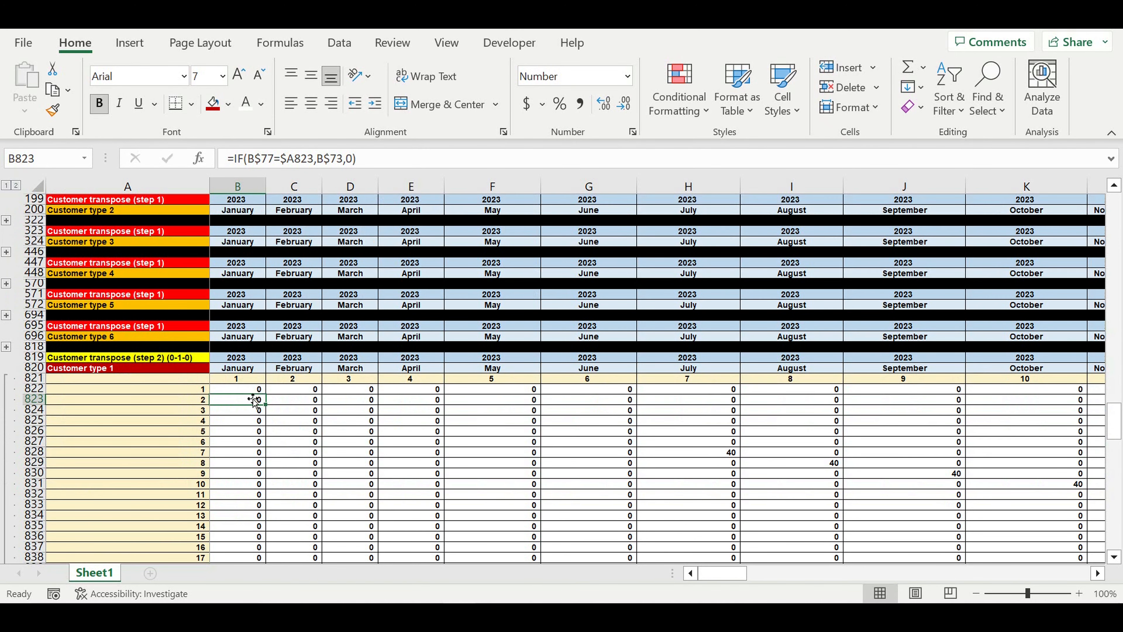
Fill the B822 IF formula down to row 941 and across all month columns
{"action": "left_click", "coordinate": [249, 389]}
{"action": "left_click_drag", "start_coordinate": [272, 396], "coordinate": [278, 537]}
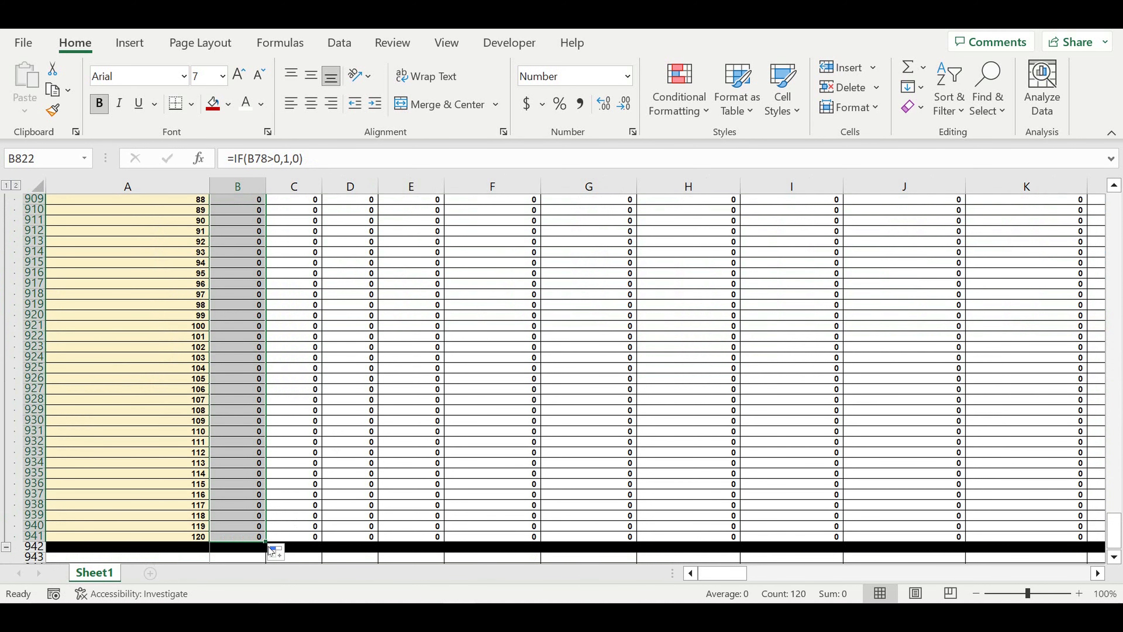
{"action": "mouse_move", "coordinate": [266, 540]}
{"action": "left_mouse_down"}
{"action": "mouse_move", "coordinate": [1110, 537]}
{"action": "mouse_move", "coordinate": [880, 537]}
{"action": "mouse_move", "coordinate": [1109, 537]}
{"action": "mouse_move", "coordinate": [883, 537]}
{"action": "mouse_move", "coordinate": [1110, 537]}
{"action": "mouse_move", "coordinate": [936, 395]}
{"action": "mouse_move", "coordinate": [928, 363]}
{"action": "left_mouse_up"}
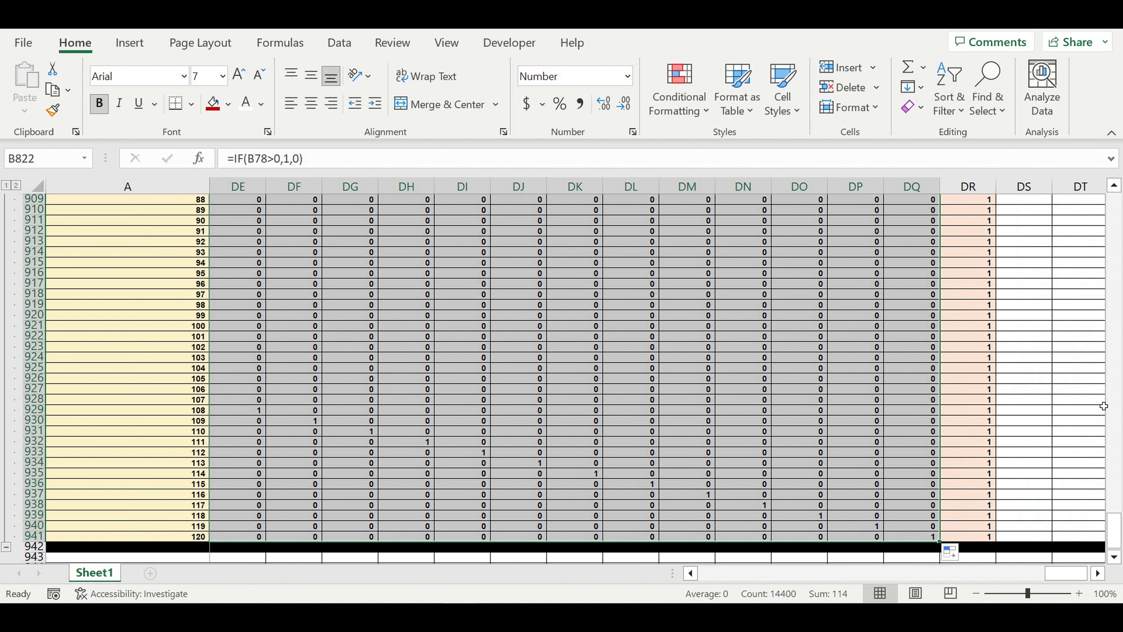
Collapse the Customer type 1 step-2 block's outline group to hide its data rows
{"action": "left_click", "coordinate": [1083, 400]}
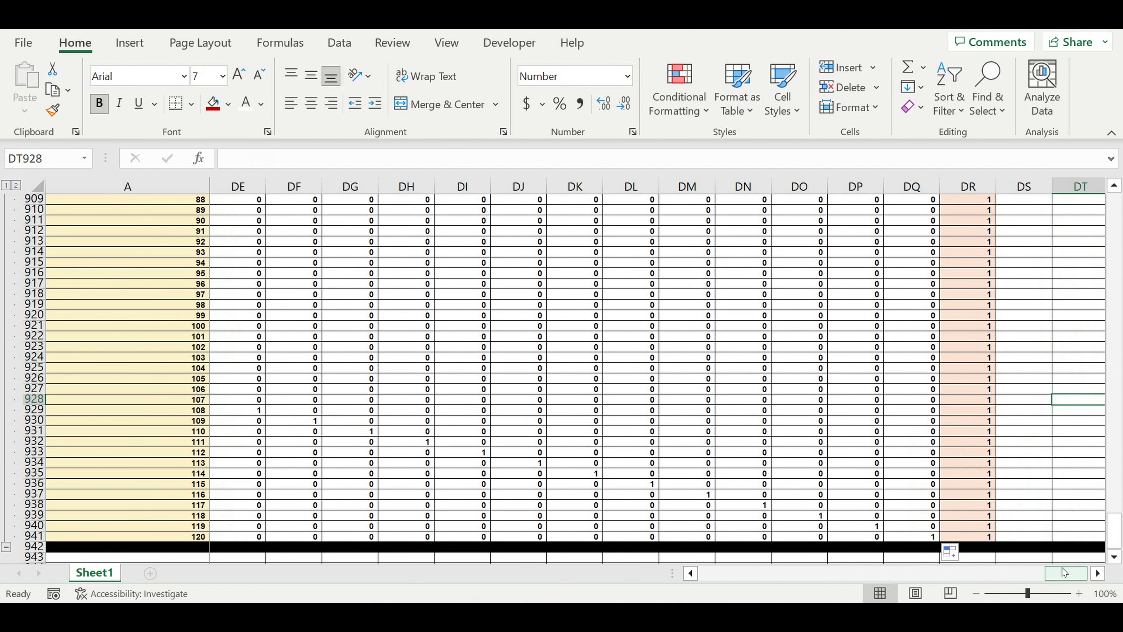
{"action": "left_click_drag", "start_coordinate": [1064, 577], "coordinate": [719, 575]}
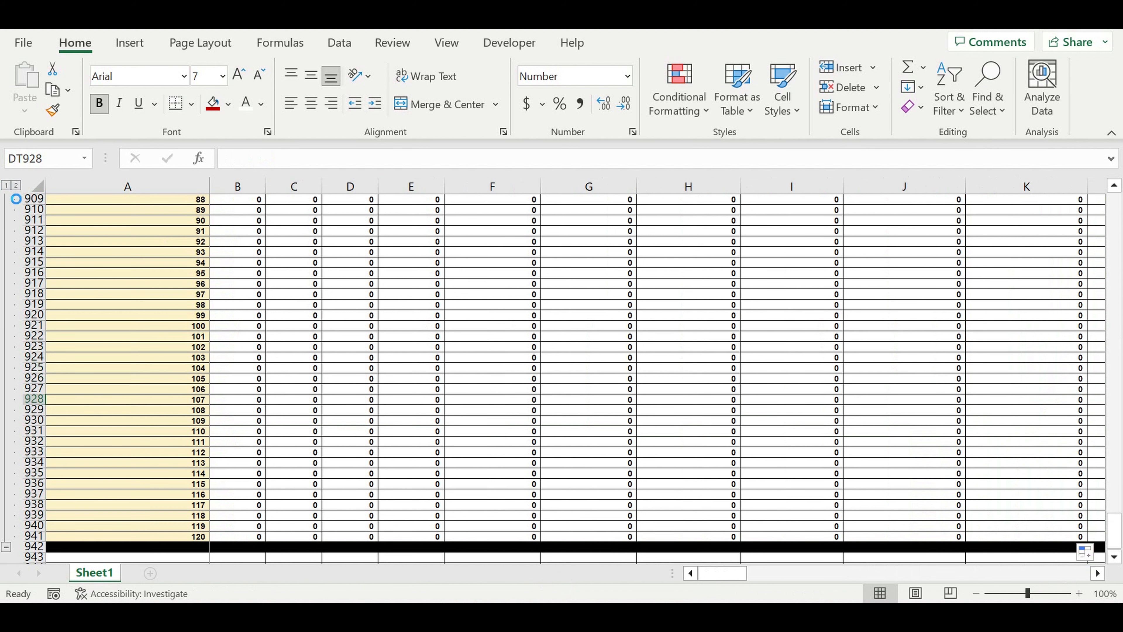
{"action": "left_click", "coordinate": [6, 184]}
{"action": "left_click", "coordinate": [173, 316]}
Copy the type 1 block (rows 819–942) and paste it at rows 943, 1067 and 1191
{"action": "scroll", "coordinate": [175, 323], "scroll_direction": "up", "scroll_amount": 3}
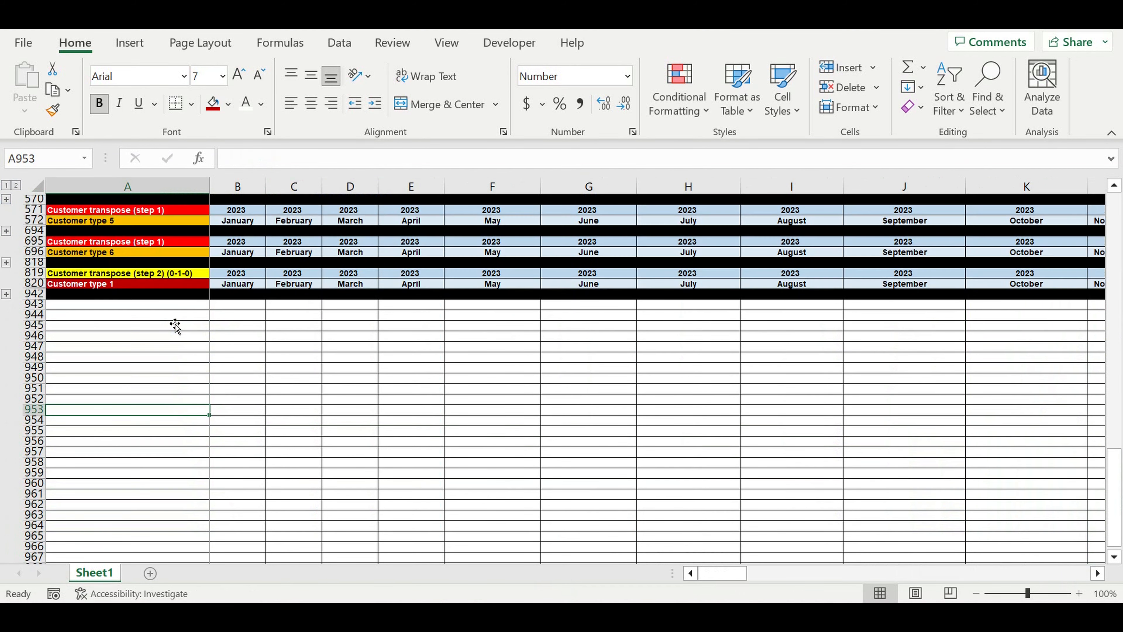
{"action": "left_click_drag", "start_coordinate": [33, 273], "coordinate": [38, 295]}
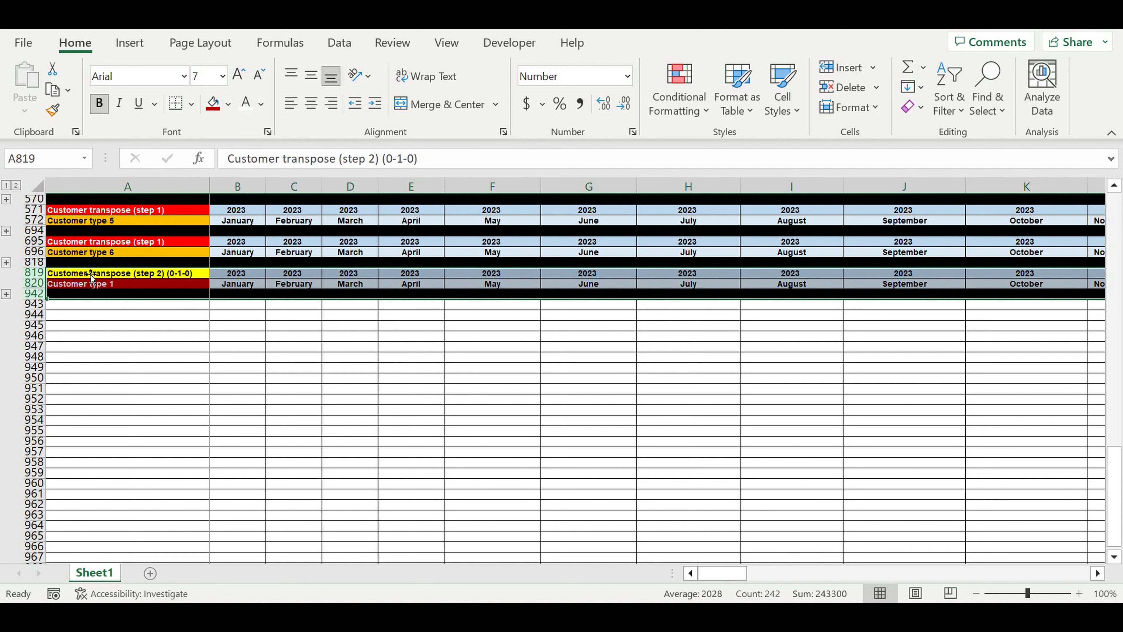
{"action": "key", "text": "ctrl+c"}
{"action": "left_click", "coordinate": [106, 307]}
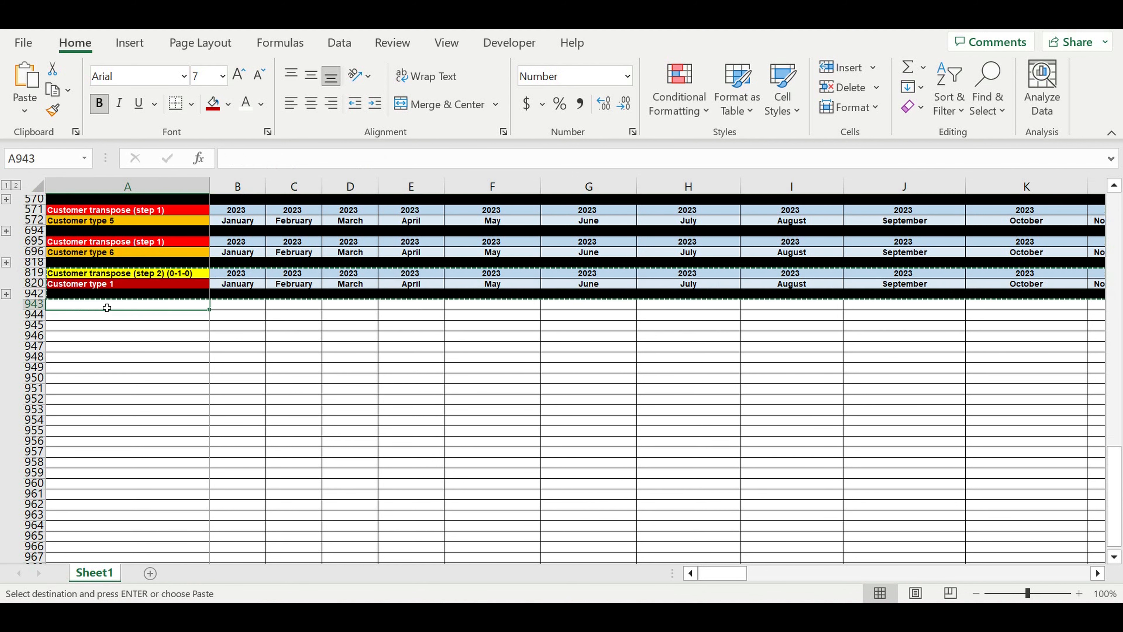
{"action": "key", "text": "ctrl+v"}
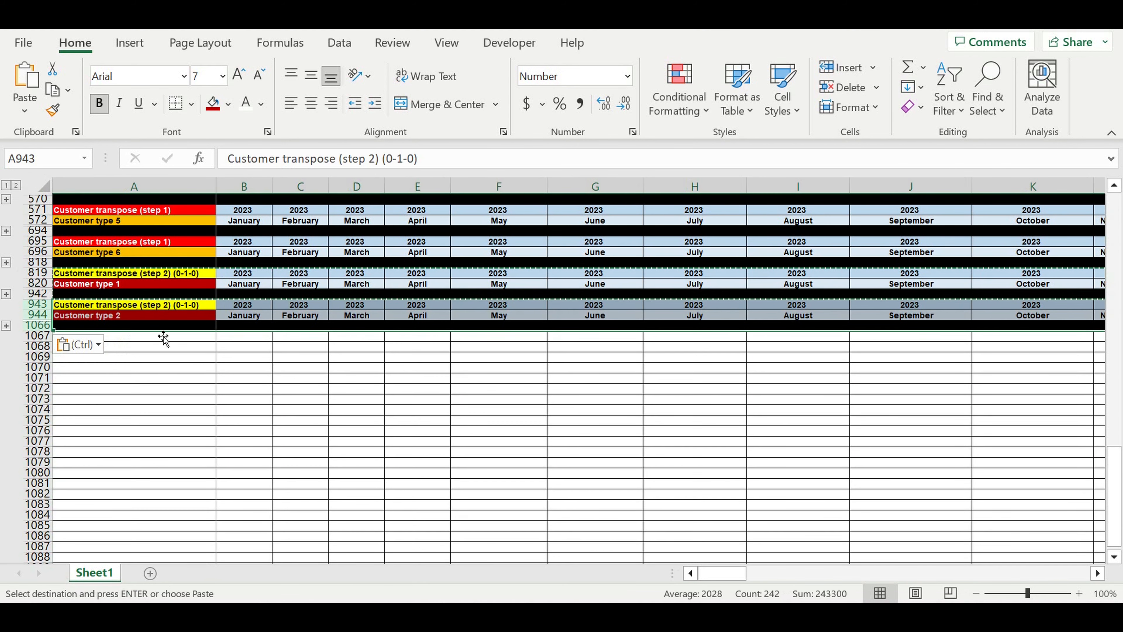
{"action": "left_click", "coordinate": [136, 339]}
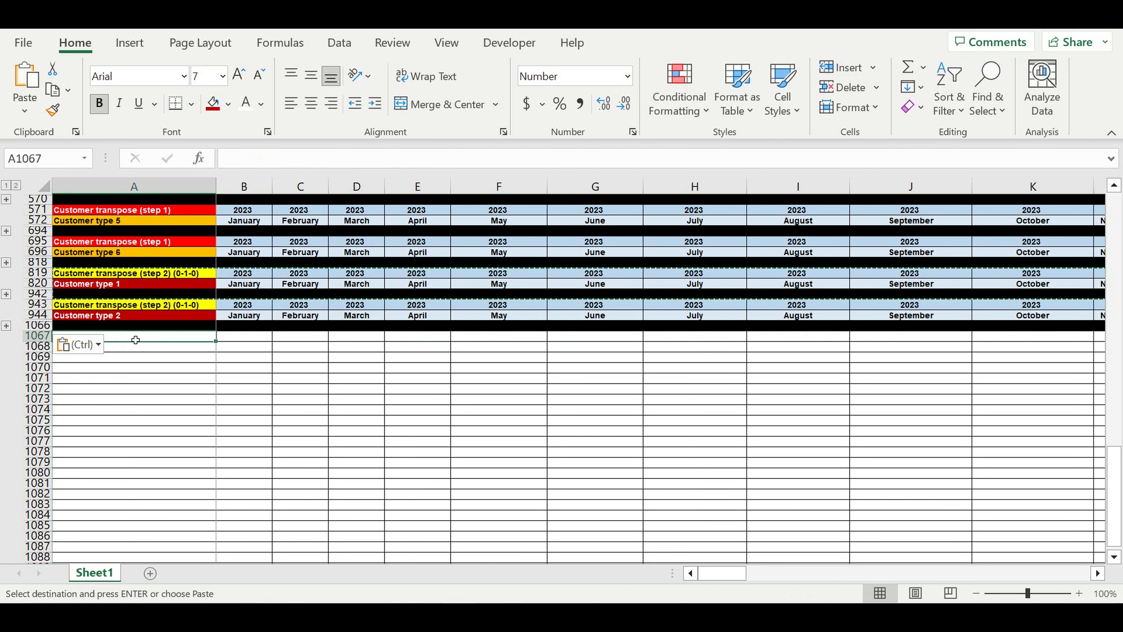
{"action": "key", "text": "ctrl+v"}
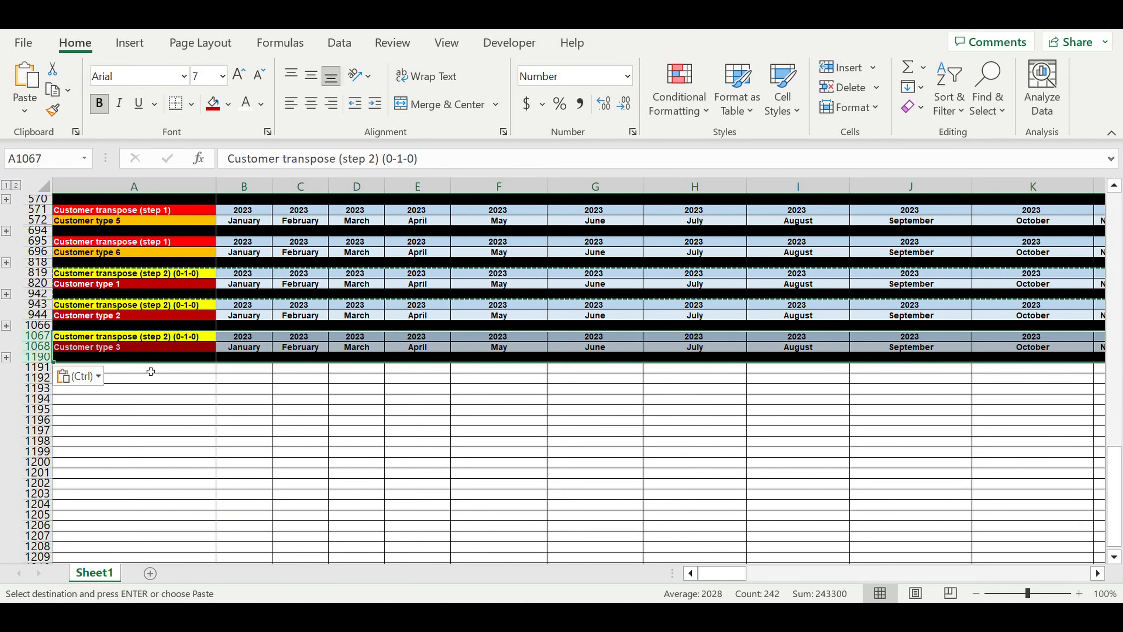
{"action": "left_click", "coordinate": [151, 371]}
{"action": "key", "text": "ctrl+shift+Right"}
{"action": "key", "text": "ctrl+shift+Down"}
{"action": "key", "text": "ctrl+v"}
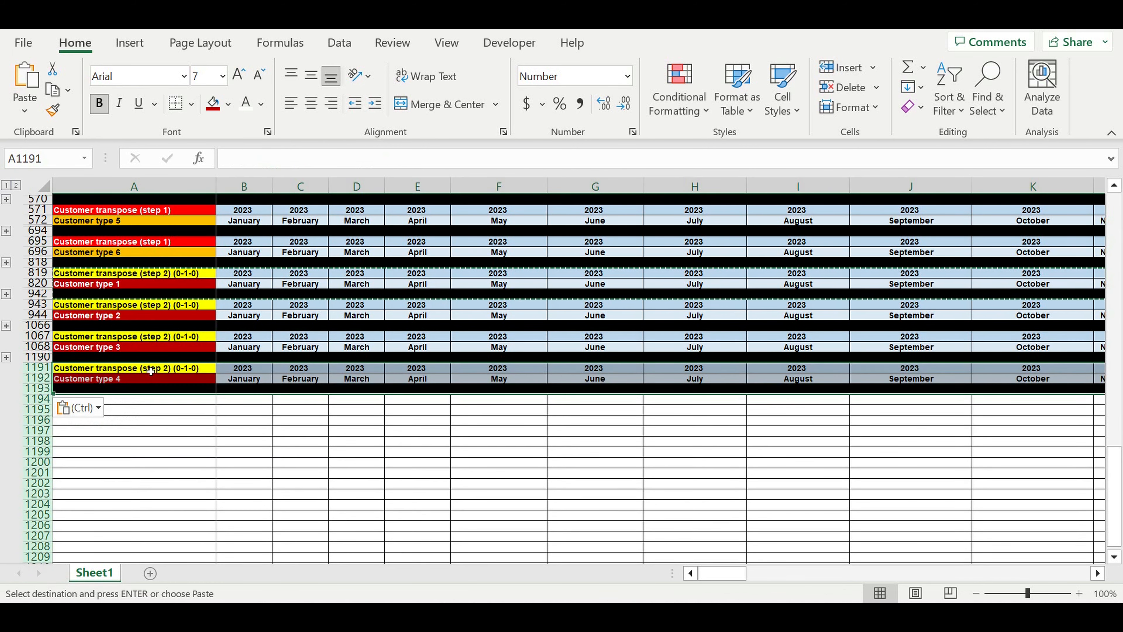
Paste further copies at rows 1315 and 1439 for Customer types 5 and 6
{"action": "left_click", "coordinate": [175, 400]}
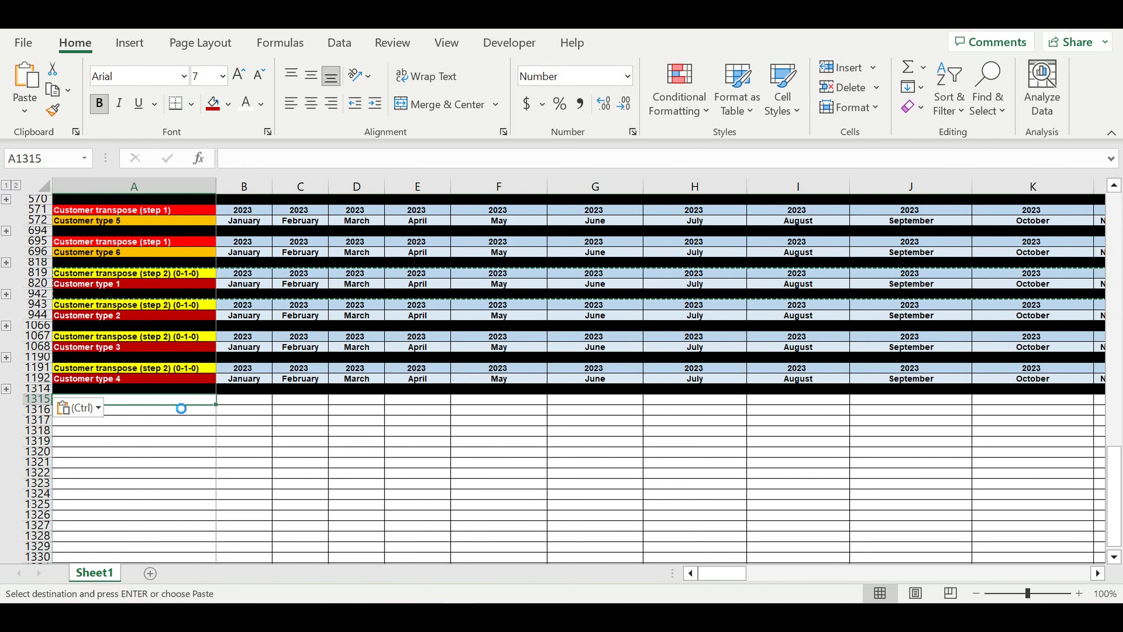
{"action": "key", "text": "ctrl+shift+Right"}
{"action": "key", "text": "ctrl+shift+Down"}
{"action": "key", "text": "ctrl+v"}
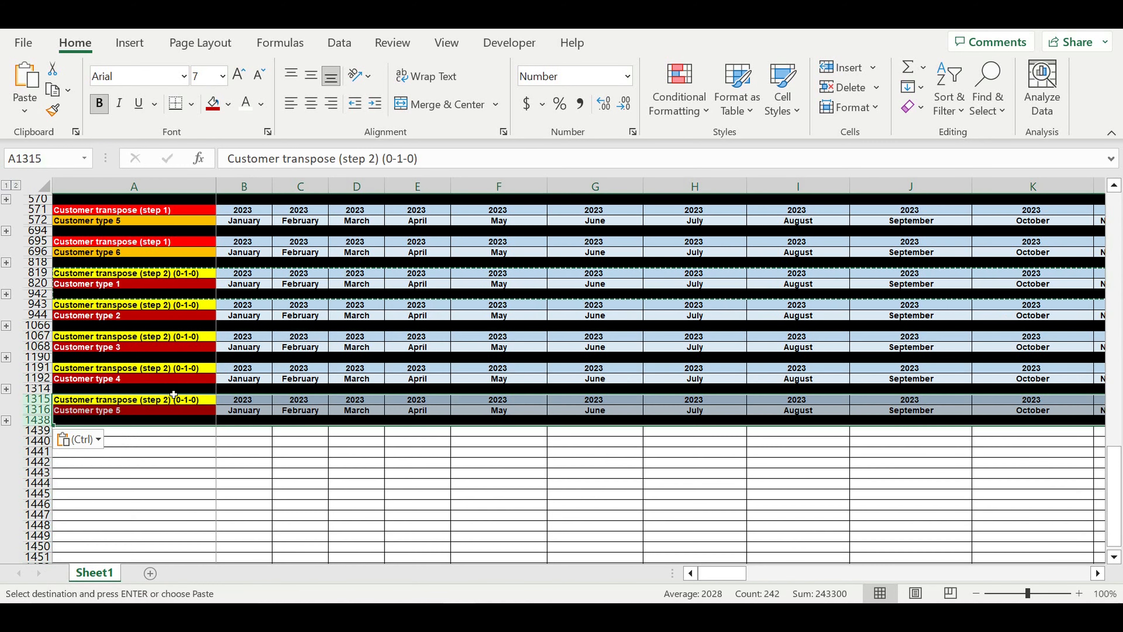
{"action": "left_click", "coordinate": [181, 432]}
{"action": "key", "text": "ctrl+shift+Right"}
{"action": "key", "text": "ctrl+shift+Down"}
{"action": "key", "text": "ctrl+v"}
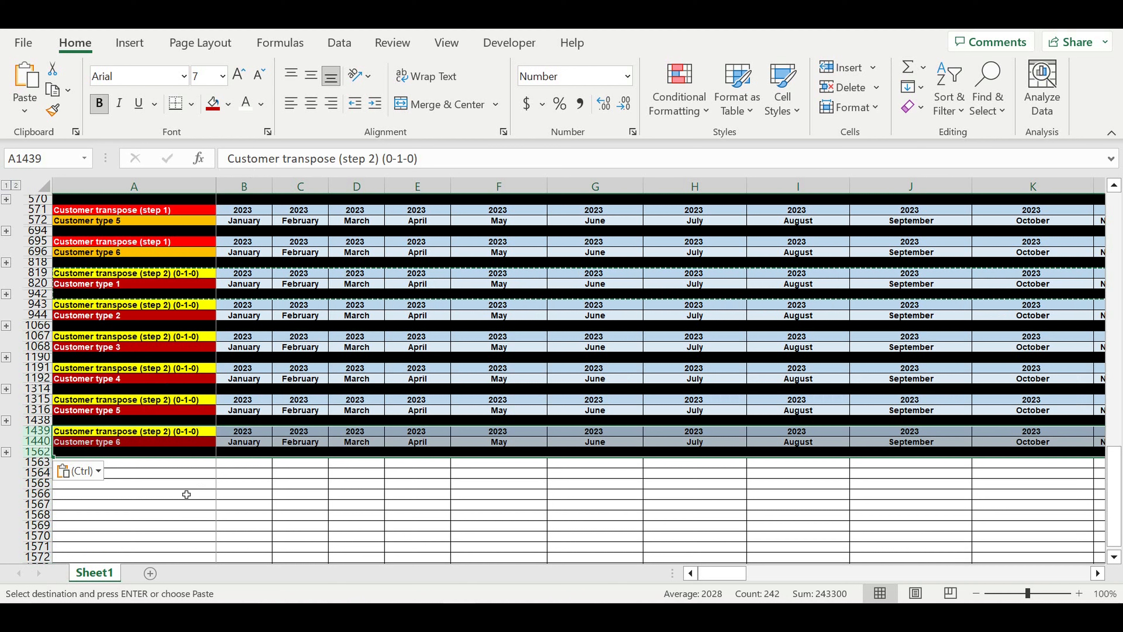
{"action": "left_click", "coordinate": [186, 494]}
{"action": "left_click", "coordinate": [254, 473]}
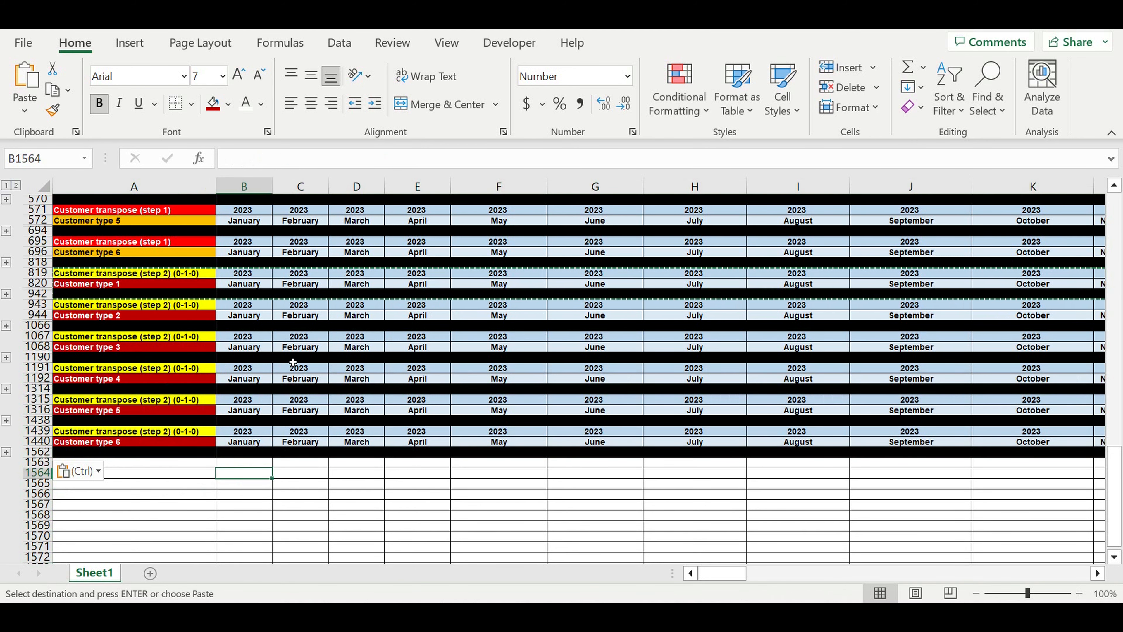
{"action": "left_click", "coordinate": [181, 495]}
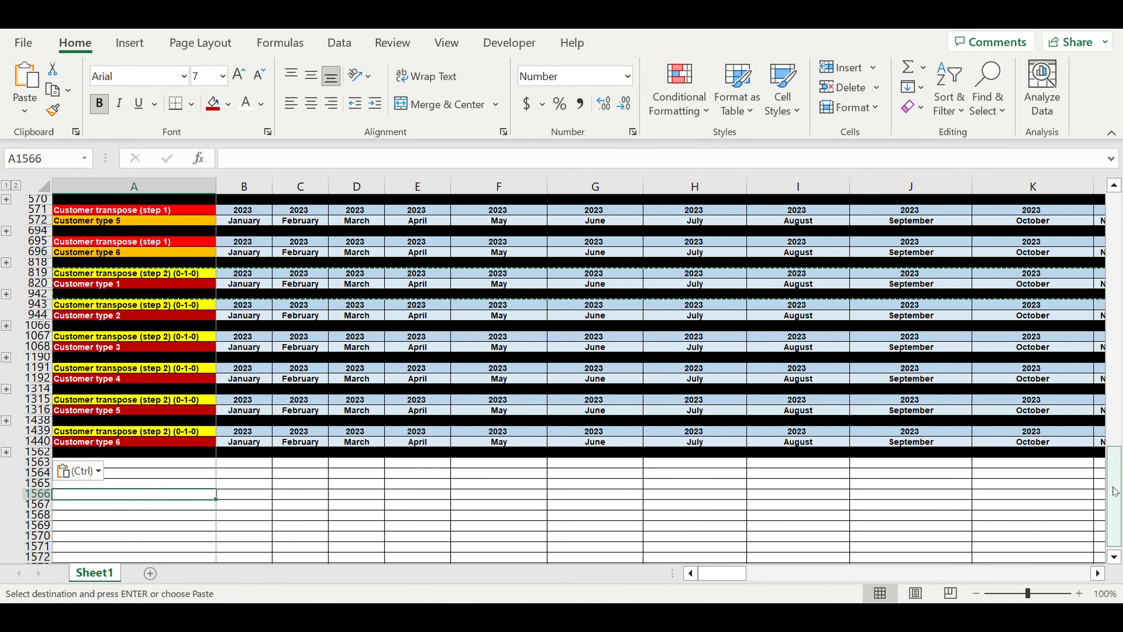
{"action": "left_click_drag", "start_coordinate": [1115, 462], "coordinate": [1115, 179]}
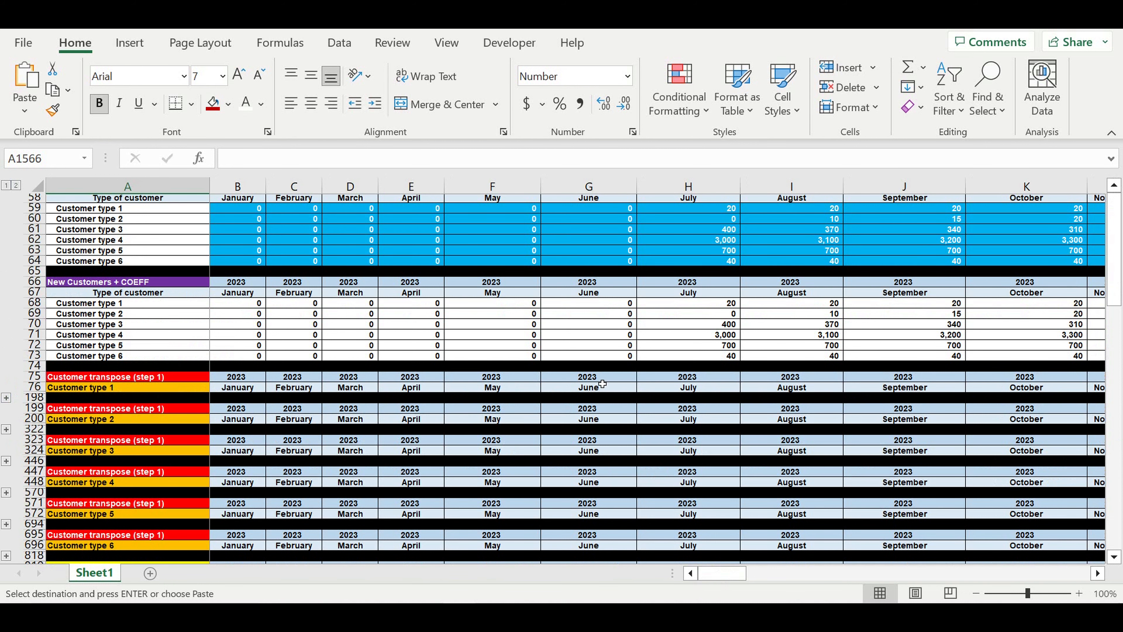
Review the Lifecycle values in D16:D21 and the customer type names in A16:A21
{"action": "scroll", "coordinate": [613, 346], "scroll_direction": "up", "scroll_amount": 18}
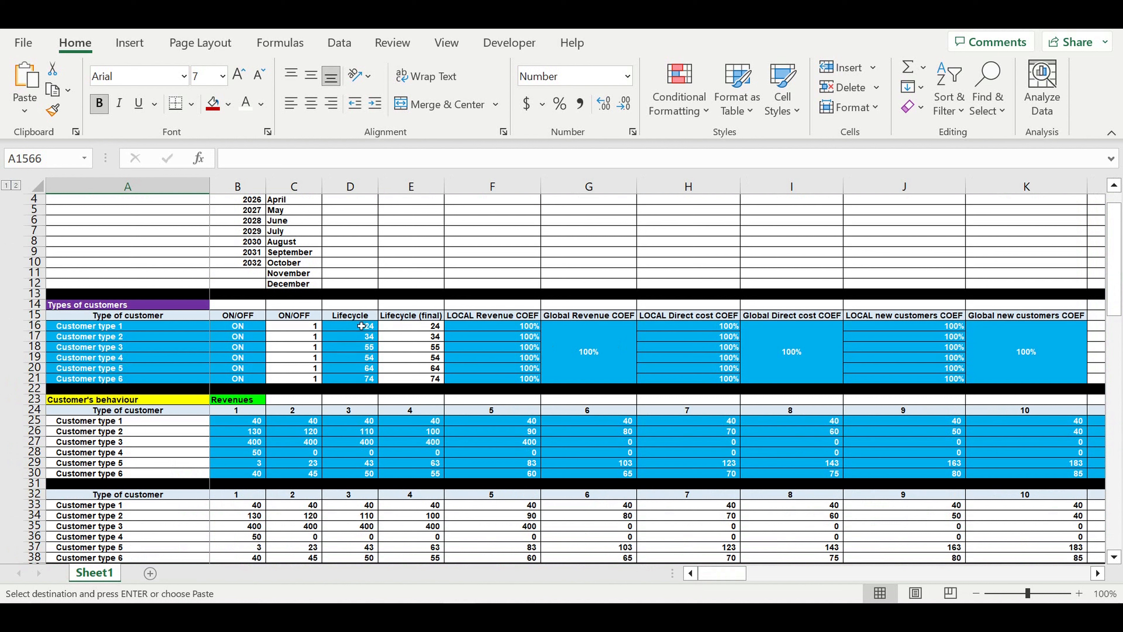
{"action": "left_click_drag", "start_coordinate": [361, 326], "coordinate": [358, 381]}
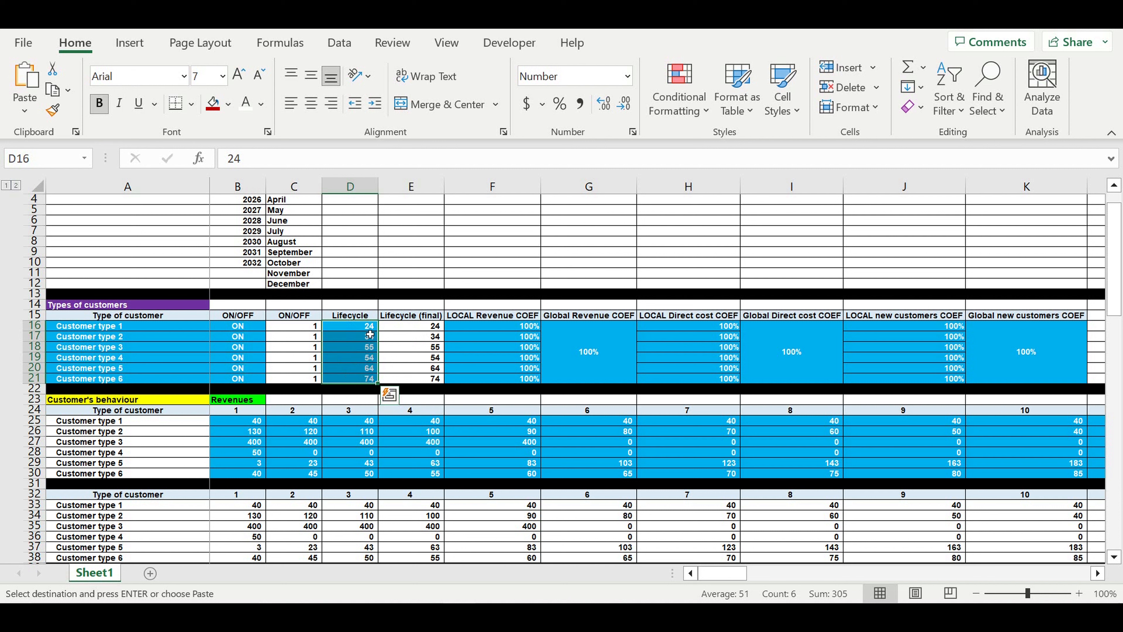
{"action": "left_click", "coordinate": [361, 330]}
{"action": "left_click", "coordinate": [361, 340]}
{"action": "left_click", "coordinate": [361, 351]}
{"action": "left_click", "coordinate": [362, 370]}
{"action": "left_click", "coordinate": [362, 385]}
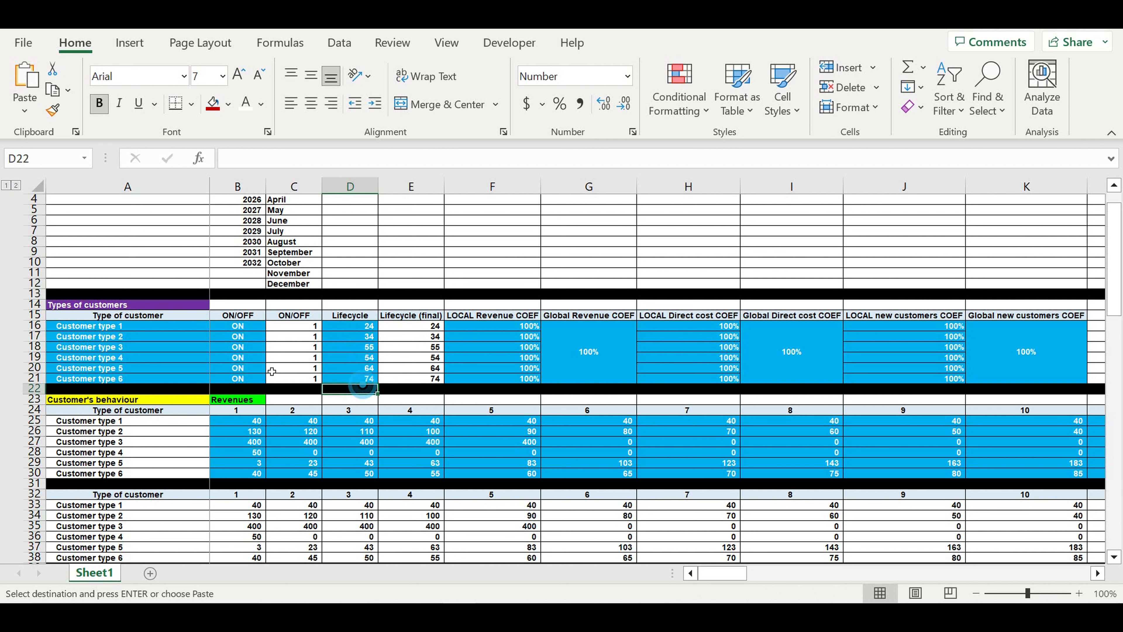
{"action": "left_click", "coordinate": [82, 331]}
{"action": "left_click", "coordinate": [88, 347]}
{"action": "left_click", "coordinate": [91, 378]}
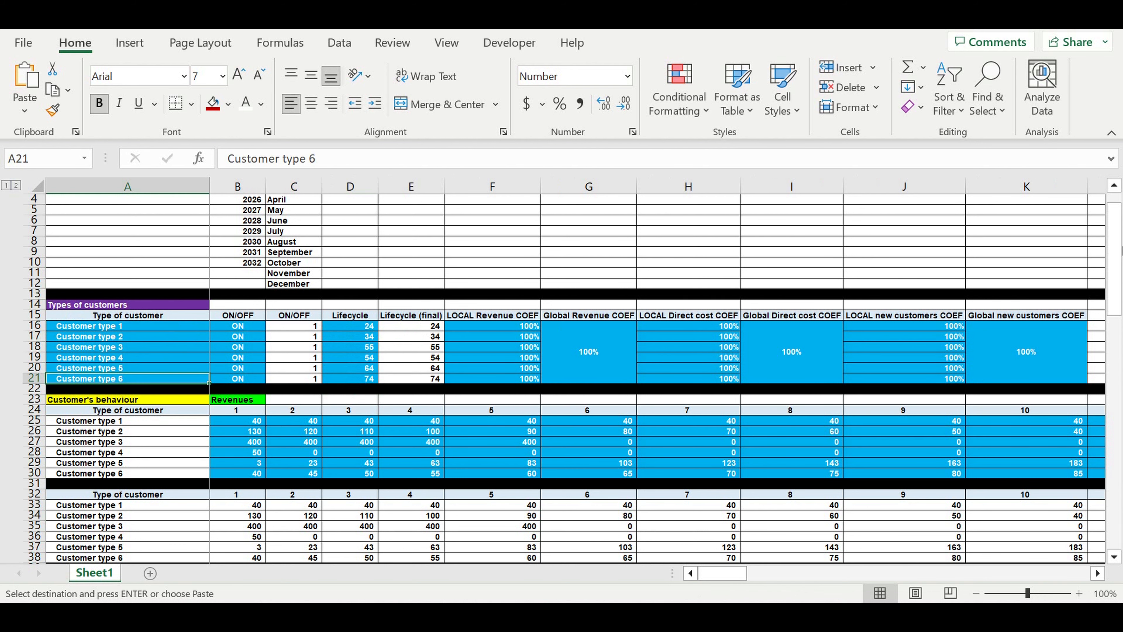
{"action": "left_click_drag", "start_coordinate": [1112, 249], "coordinate": [1112, 248]}
{"action": "left_click_drag", "start_coordinate": [1117, 375], "coordinate": [1115, 492]}
Copy the Customer type 6 block (rows 1439–1562) and paste it at row 1563
{"action": "scroll", "coordinate": [416, 364], "scroll_direction": "down", "scroll_amount": 1}
{"action": "scroll", "coordinate": [66, 478], "scroll_direction": "down", "scroll_amount": 5}
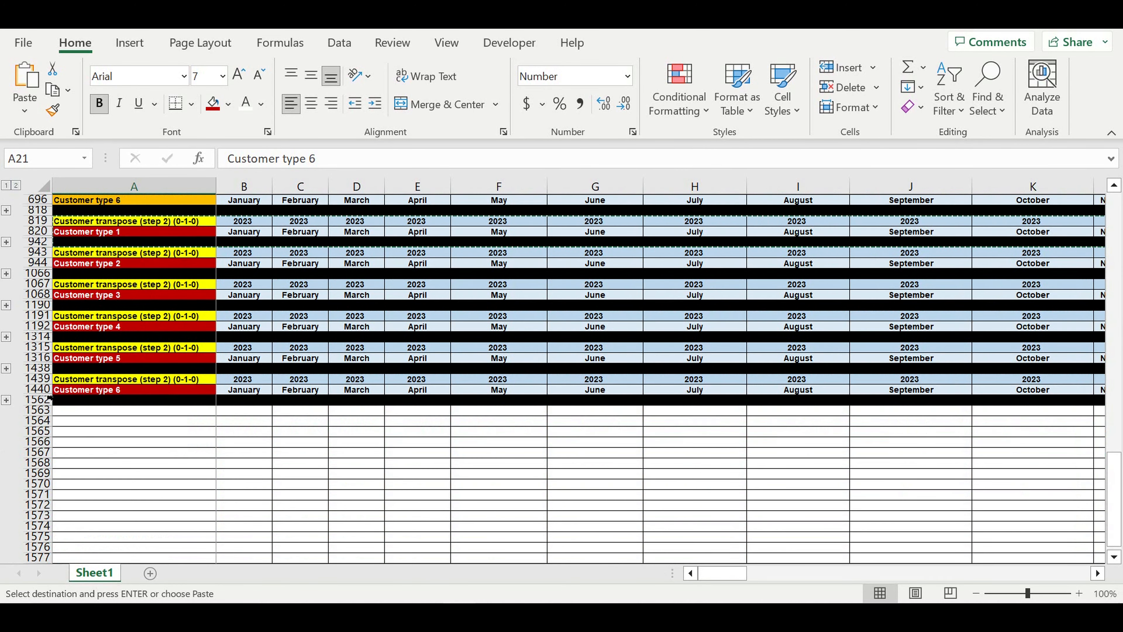
{"action": "left_click_drag", "start_coordinate": [47, 379], "coordinate": [46, 410]}
{"action": "key", "text": "ctrl+c"}
{"action": "left_click", "coordinate": [133, 412]}
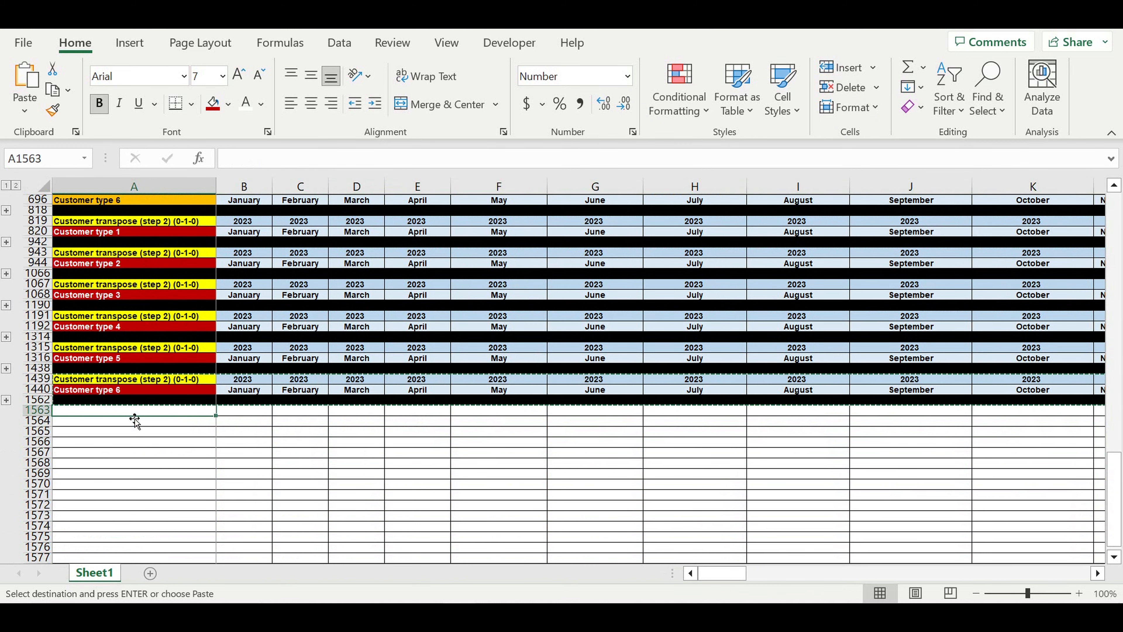
{"action": "key", "text": "ctrl+v"}
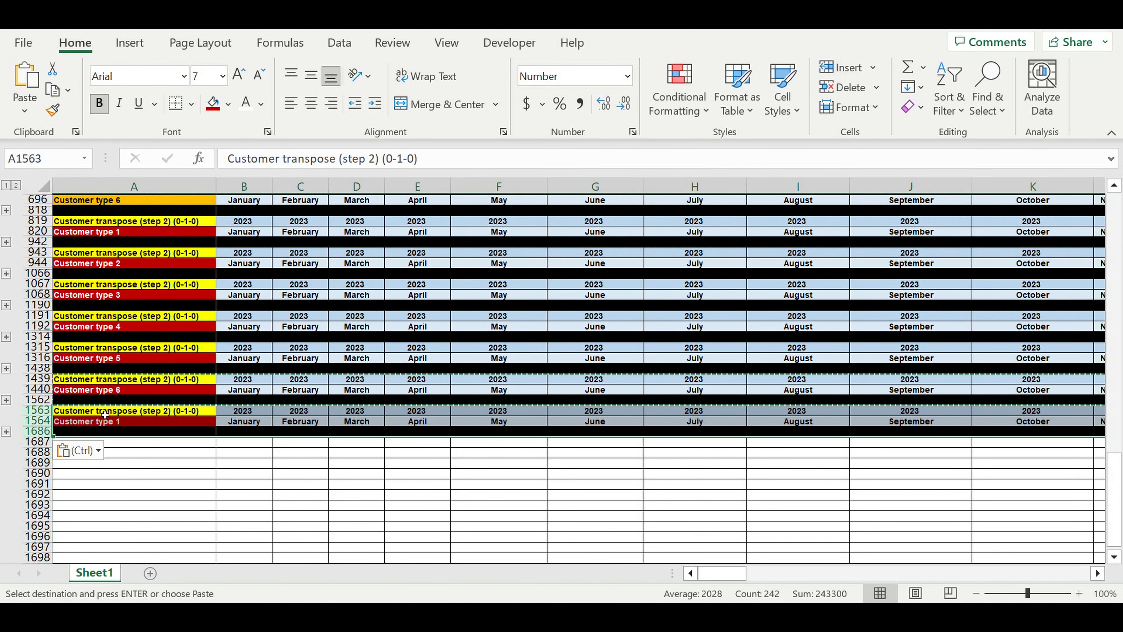
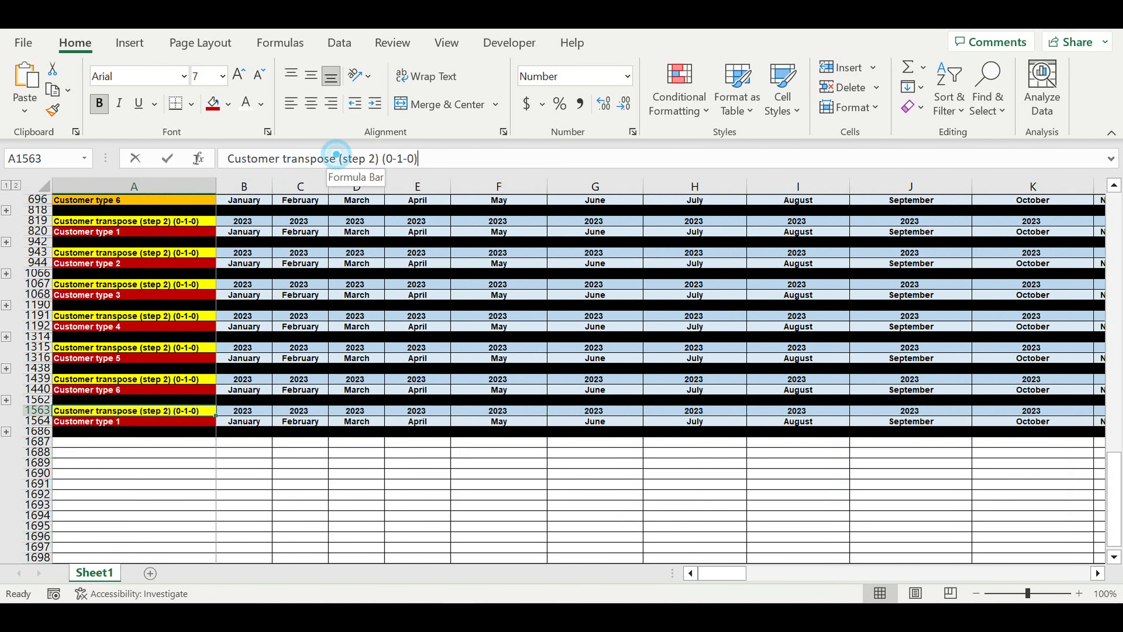
Change the A1563 heading's wording to 'lifecycle', 'step 3' and '0-1-2-3-0'
{"action": "left_click_drag", "start_coordinate": [335, 159], "coordinate": [99, 165]}
{"action": "type", "text": "Cus"}
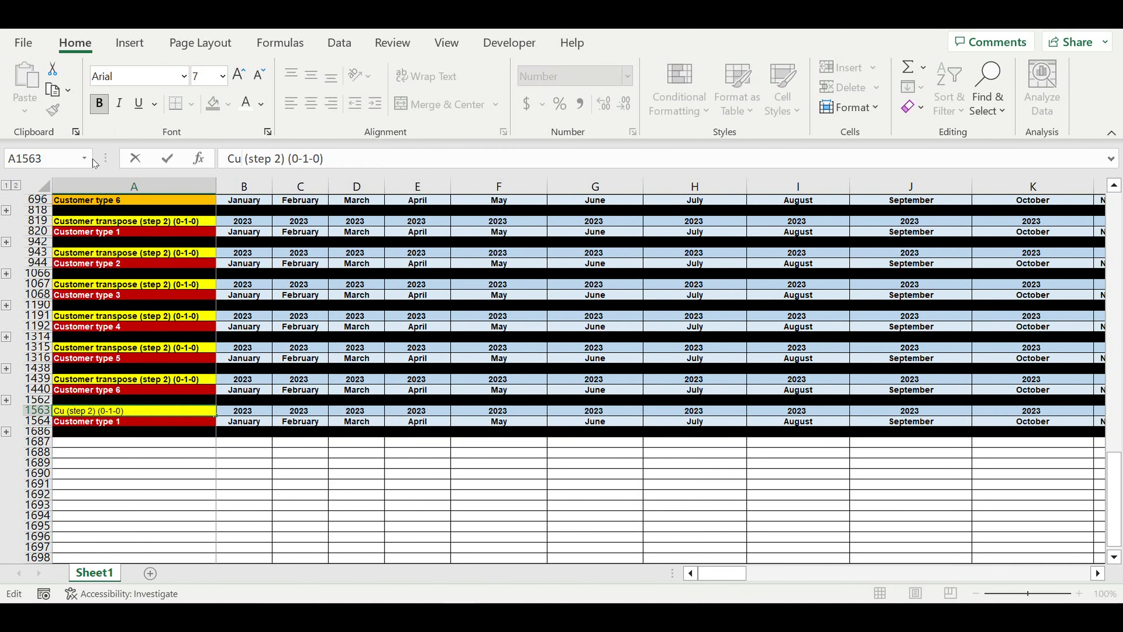
{"action": "type", "text": "tomer l"}
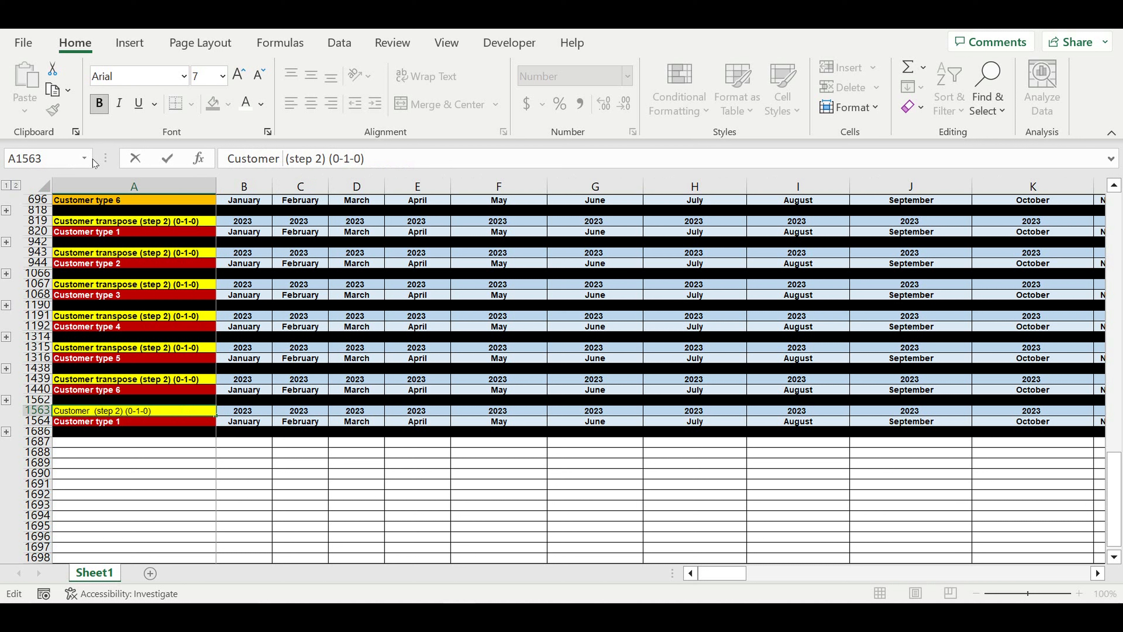
{"action": "type", "text": "ife"}
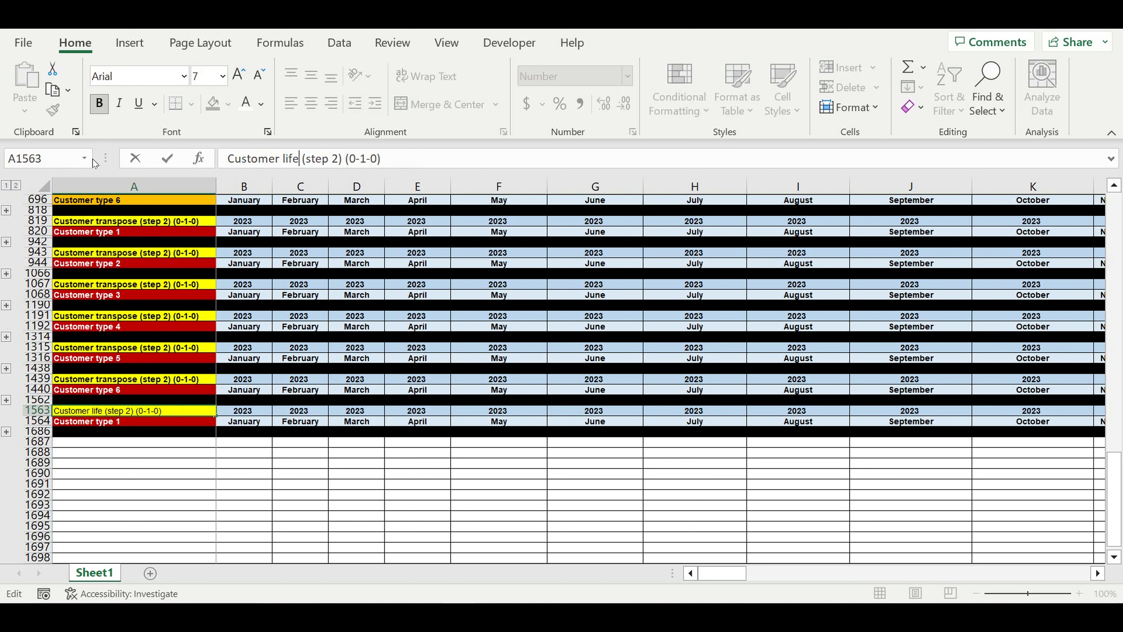
{"action": "type", "text": "cycle"}
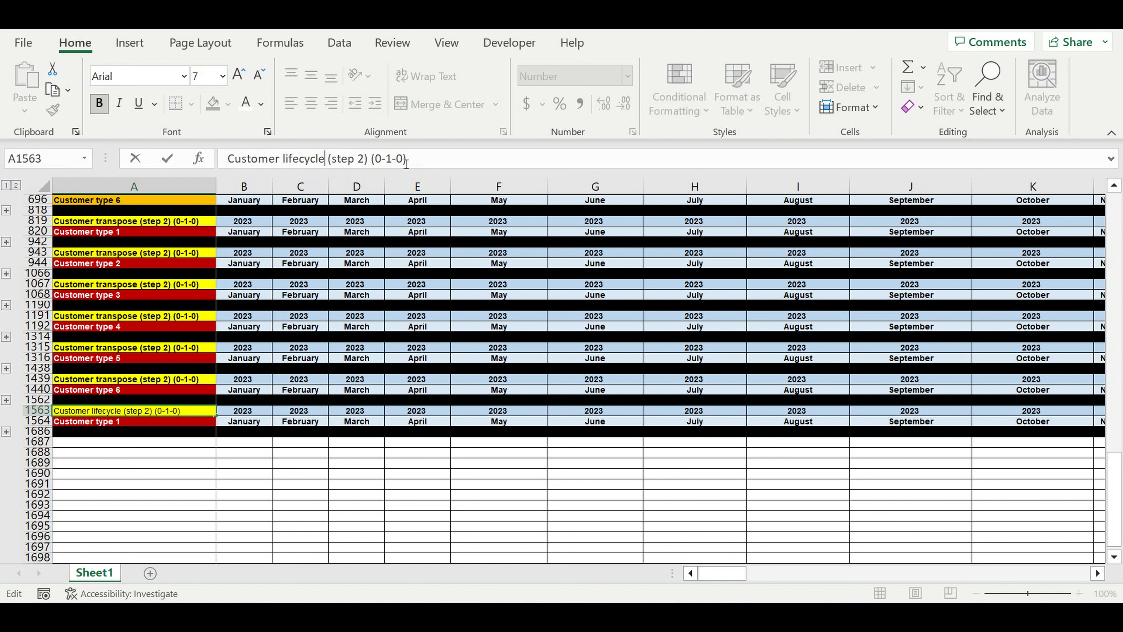
{"action": "left_click_drag", "start_coordinate": [402, 160], "coordinate": [397, 160]}
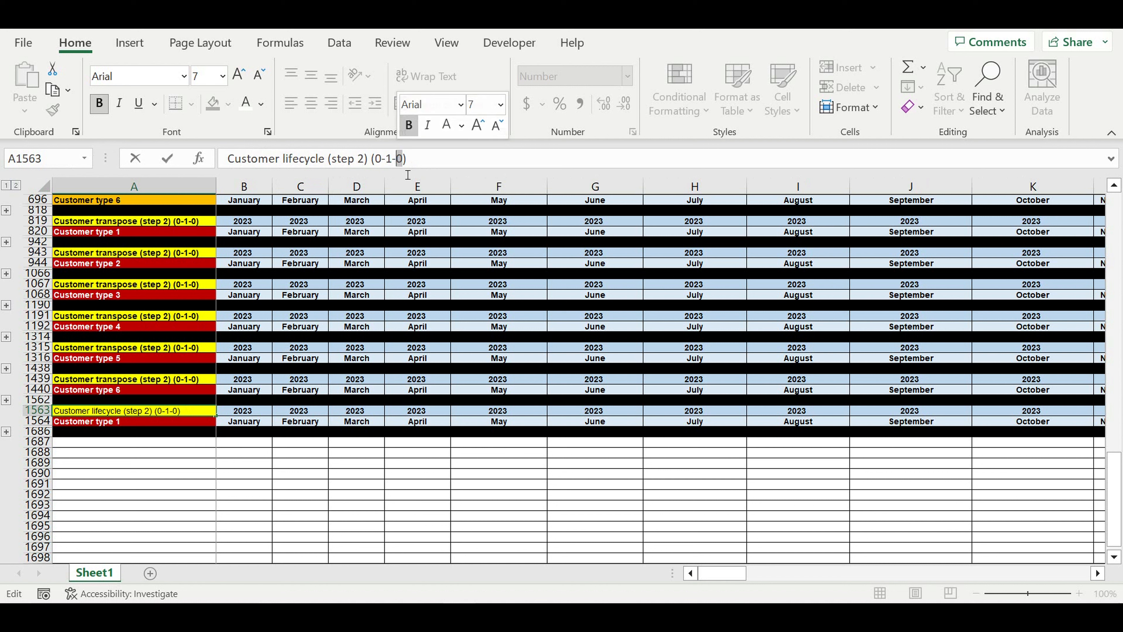
{"action": "type", "text": "2-3-0"}
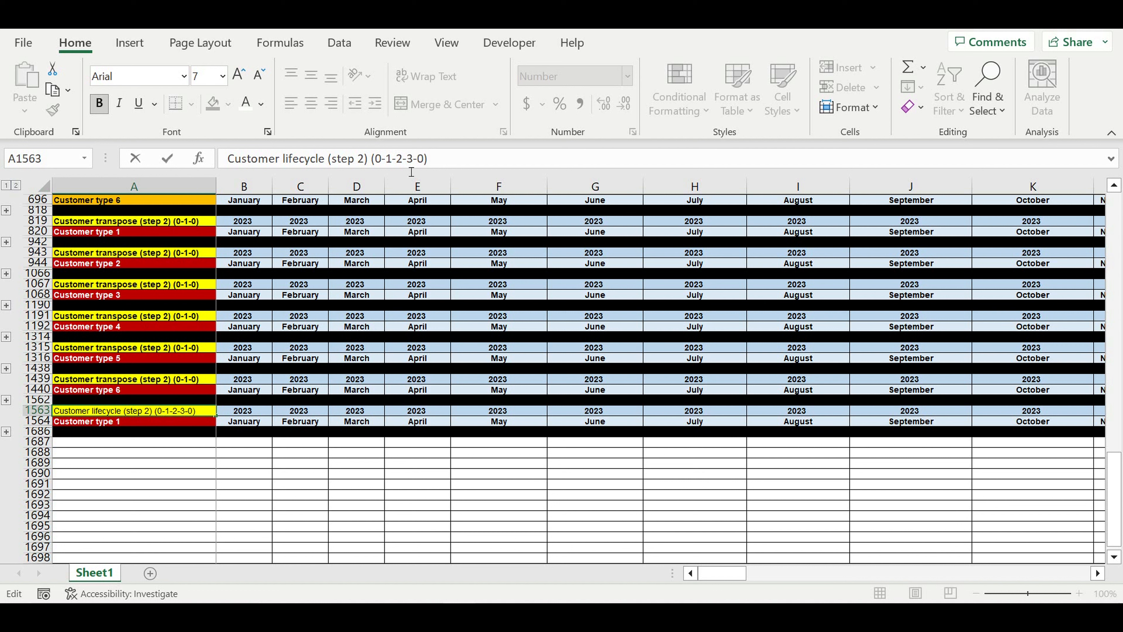
{"action": "left_click_drag", "start_coordinate": [366, 160], "coordinate": [359, 159]}
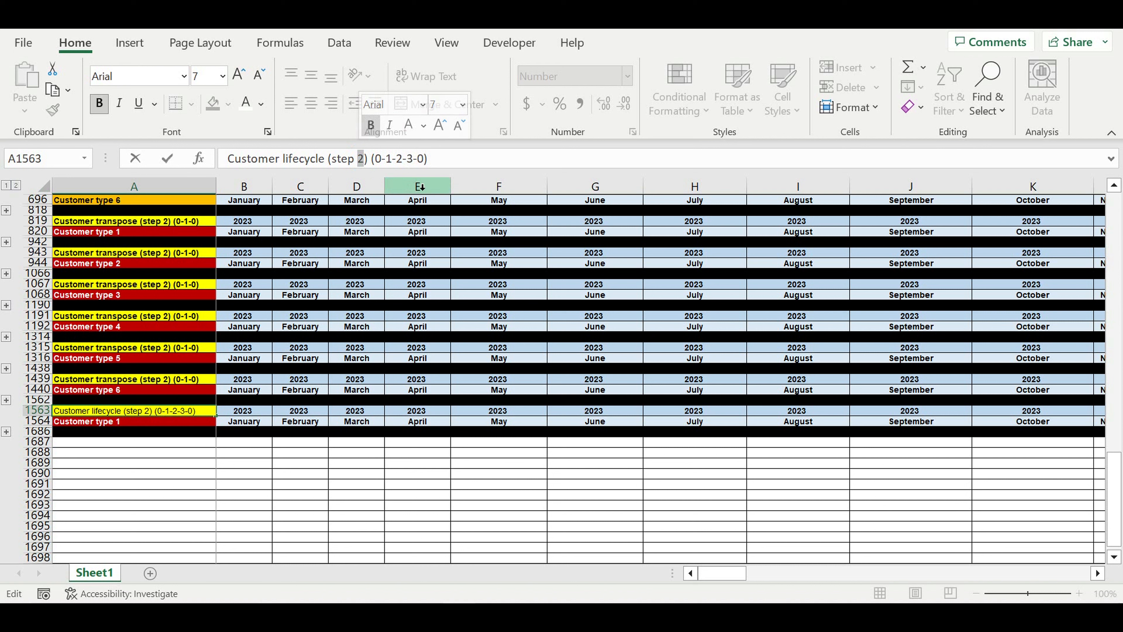
{"action": "type", "text": "3"}
{"action": "key", "text": "Return"}
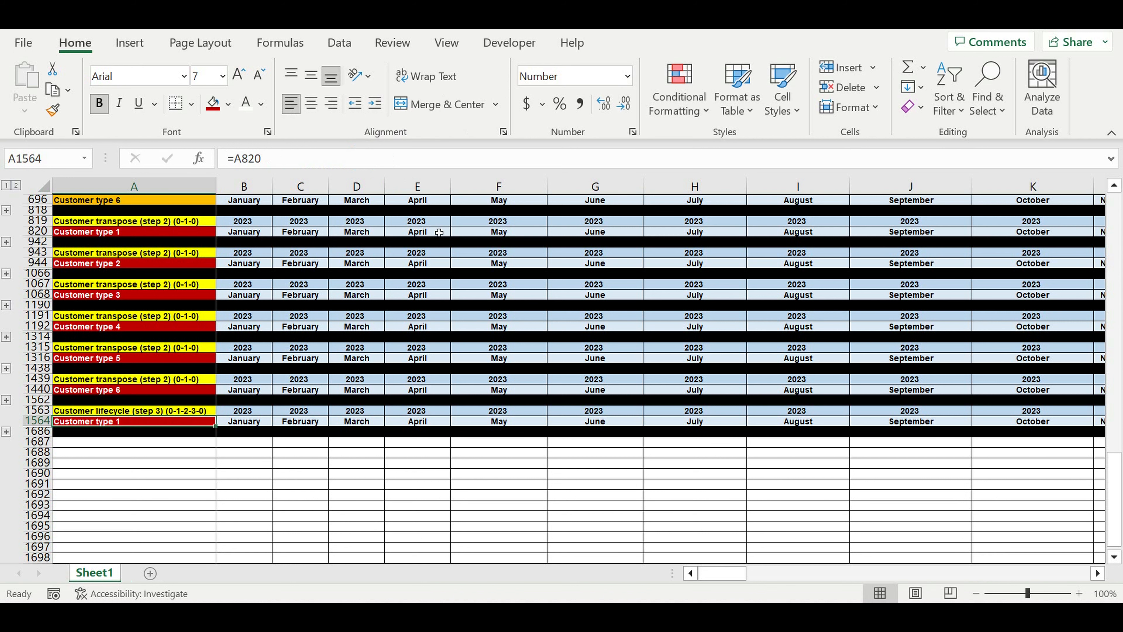
Try moving the heading cell down one row, cancel the overwrite of Customer type 1, then reselect the heading
{"action": "left_click", "coordinate": [140, 414]}
{"action": "left_click_drag", "start_coordinate": [140, 418], "coordinate": [141, 426]}
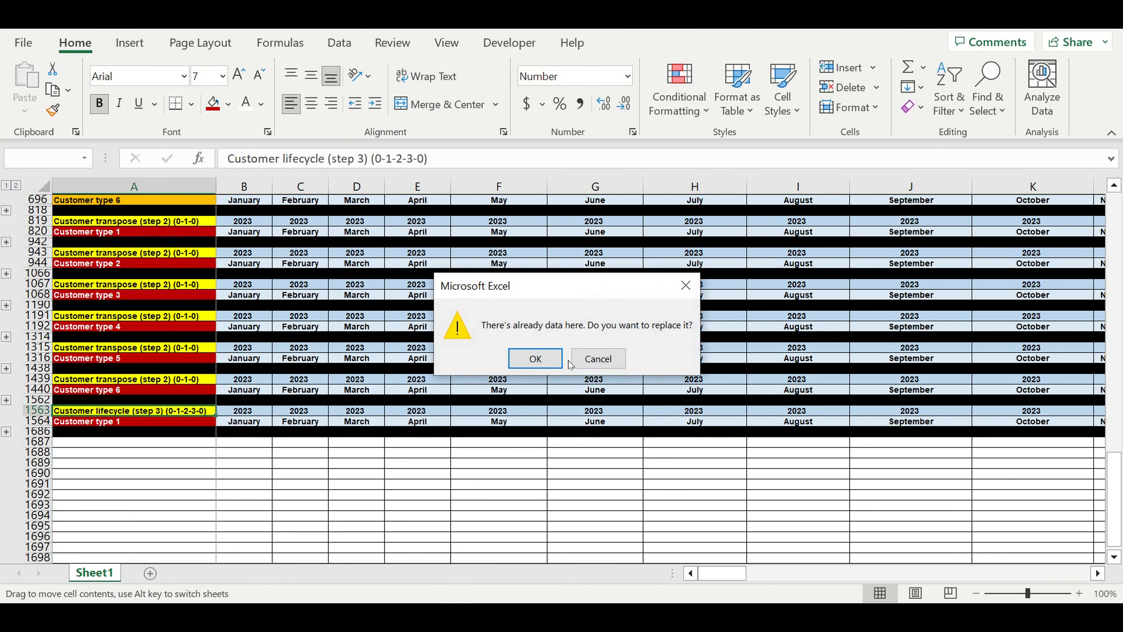
{"action": "left_click", "coordinate": [597, 358]}
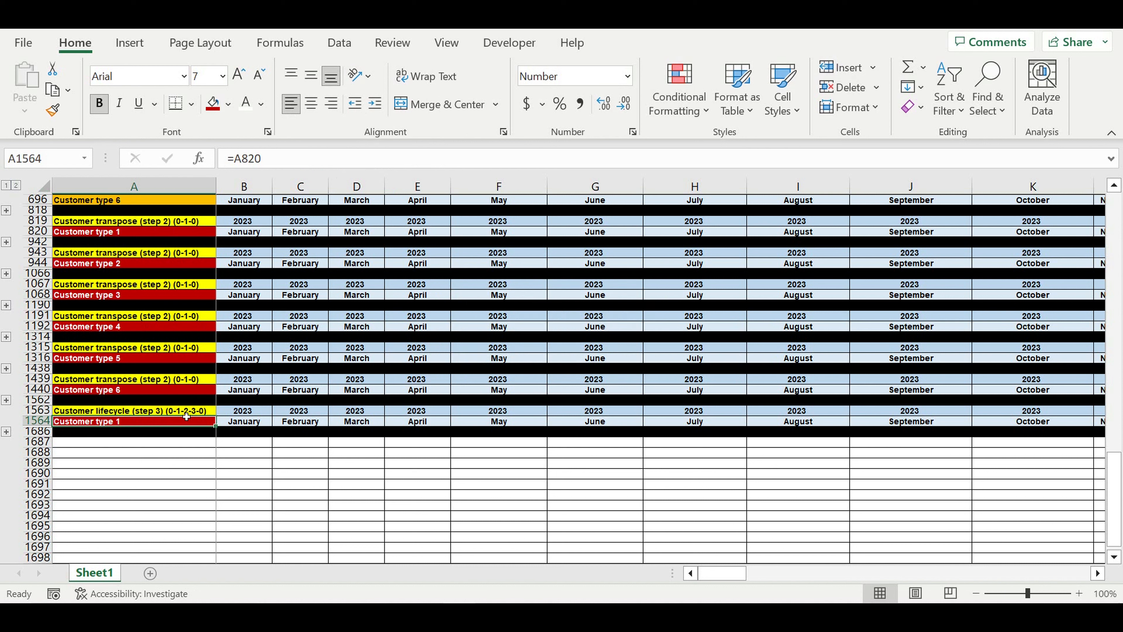
{"action": "left_click", "coordinate": [195, 411]}
Give the Customer lifecycle heading a dark blue fill and white text
{"action": "left_click", "coordinate": [228, 103]}
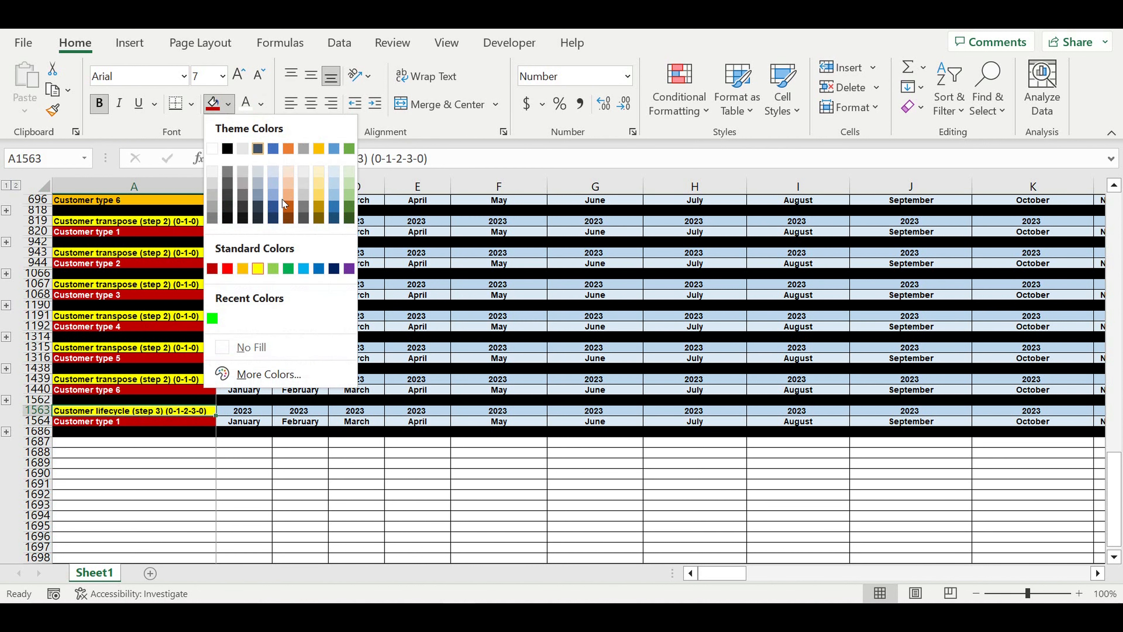
{"action": "left_click", "coordinate": [334, 265]}
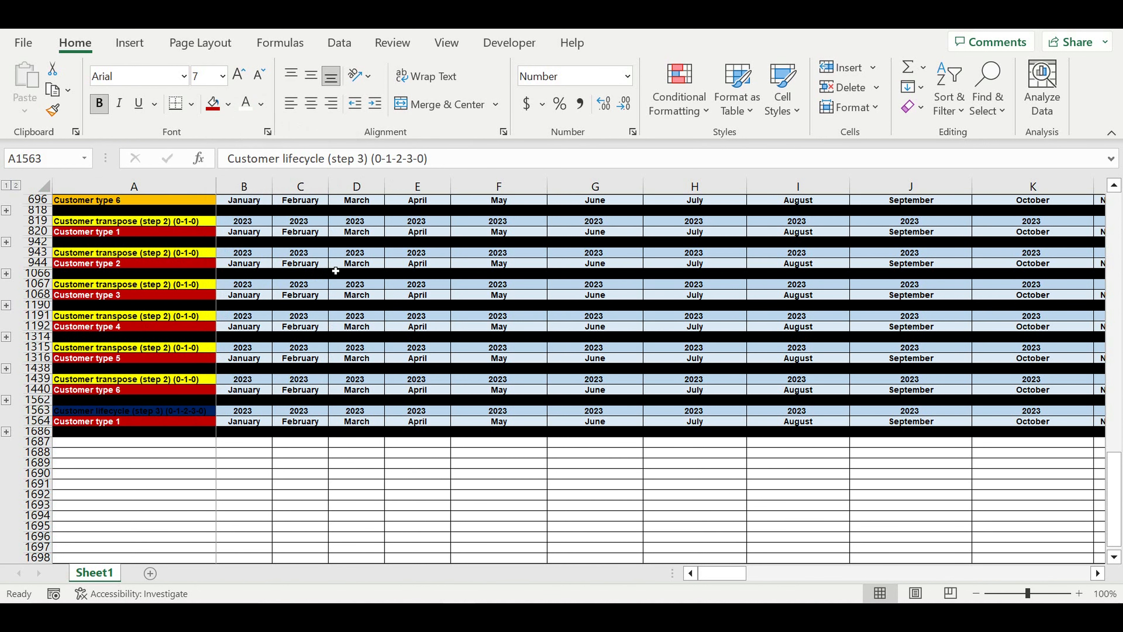
{"action": "left_click", "coordinate": [246, 103]}
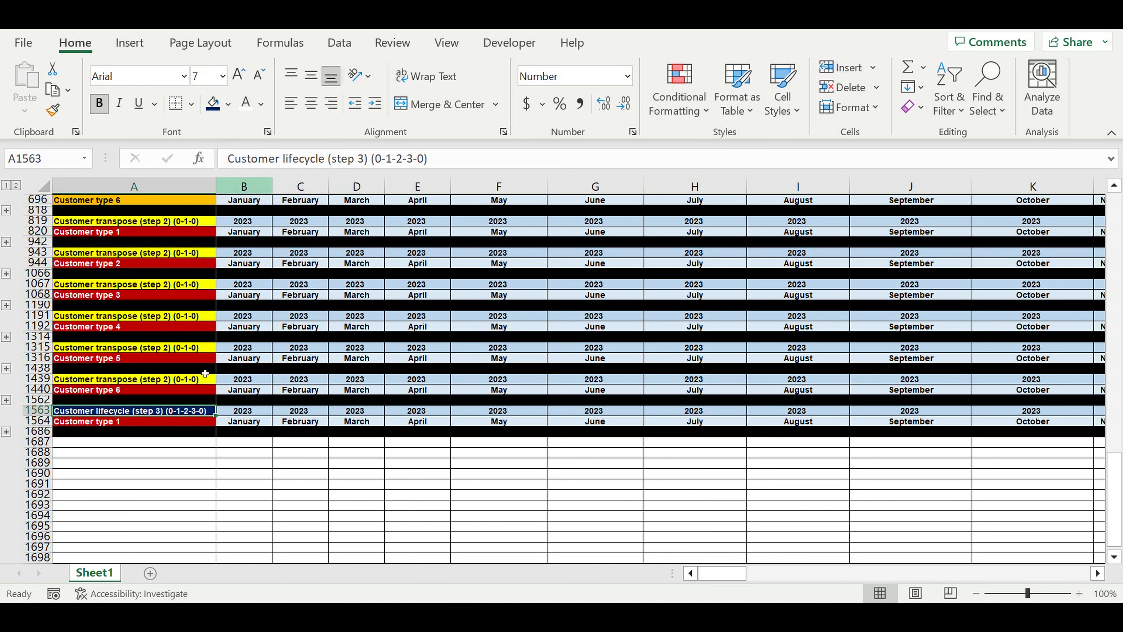
Shade the Customer type 1 cell Blue-Gray Lighter 40% and expand the month table at row 1686
{"action": "left_click", "coordinate": [174, 423]}
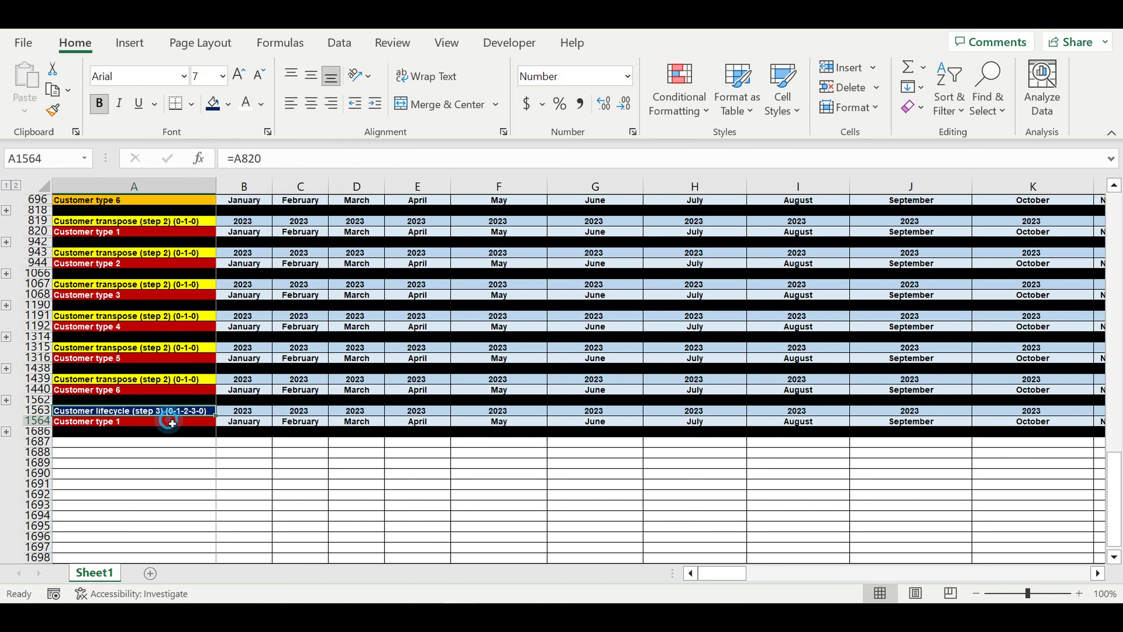
{"action": "left_click", "coordinate": [229, 104]}
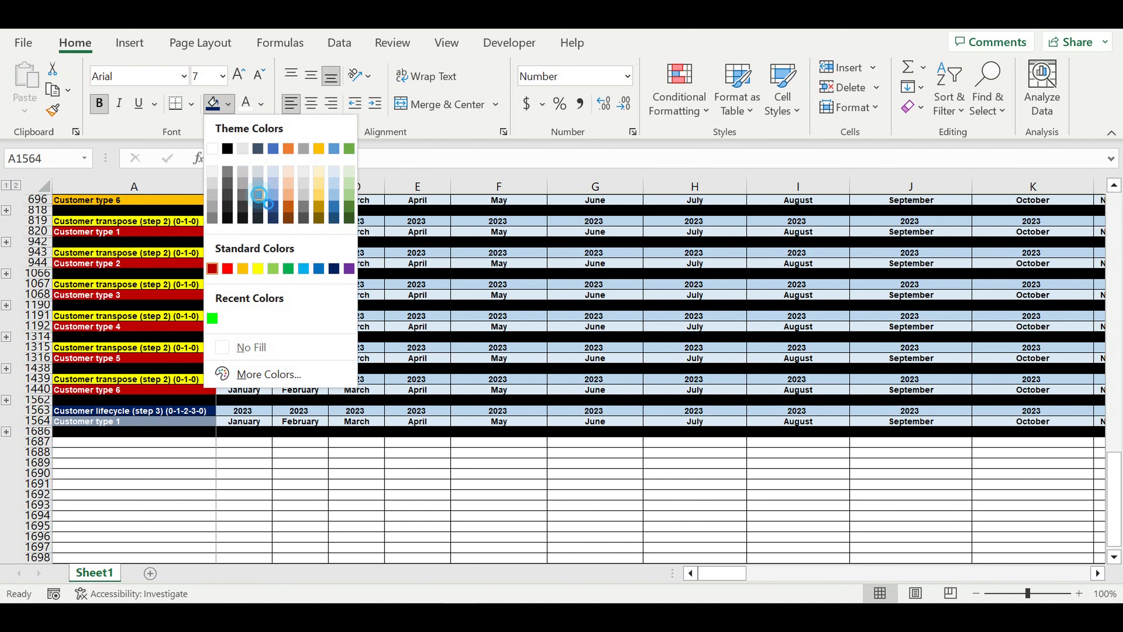
{"action": "left_click", "coordinate": [259, 195]}
{"action": "left_click", "coordinate": [417, 431]}
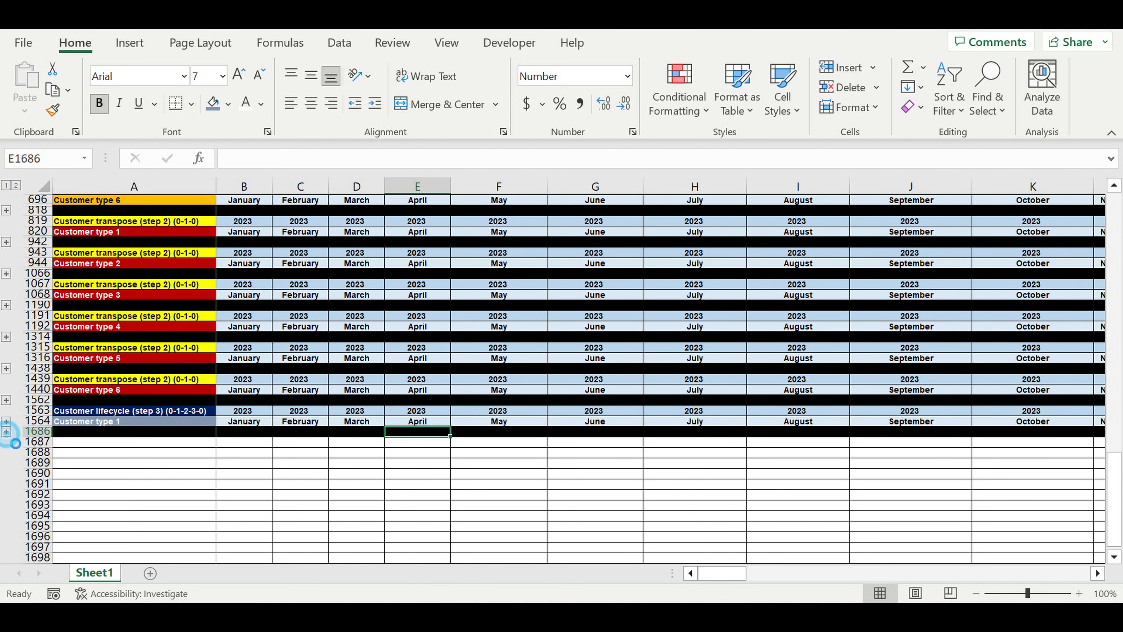
{"action": "left_click", "coordinate": [6, 432]}
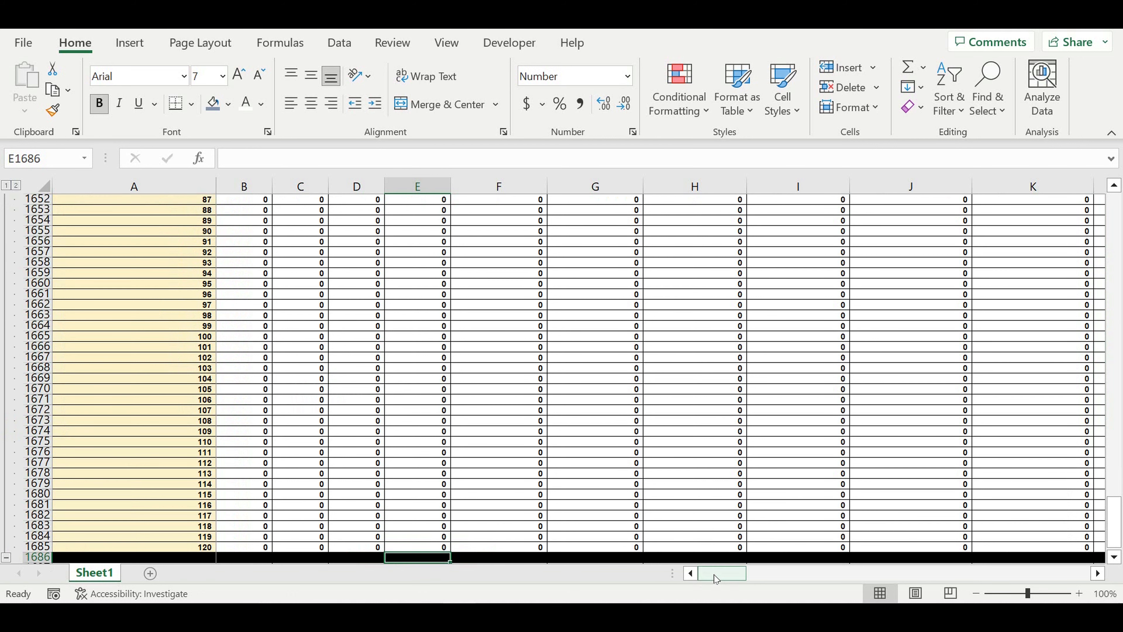
Inspect the month formulas in B1566 and E1573 of the new table without changing them
{"action": "scroll", "coordinate": [316, 350], "scroll_direction": "up", "scroll_amount": 3}
{"action": "scroll", "coordinate": [315, 349], "scroll_direction": "up", "scroll_amount": 11}
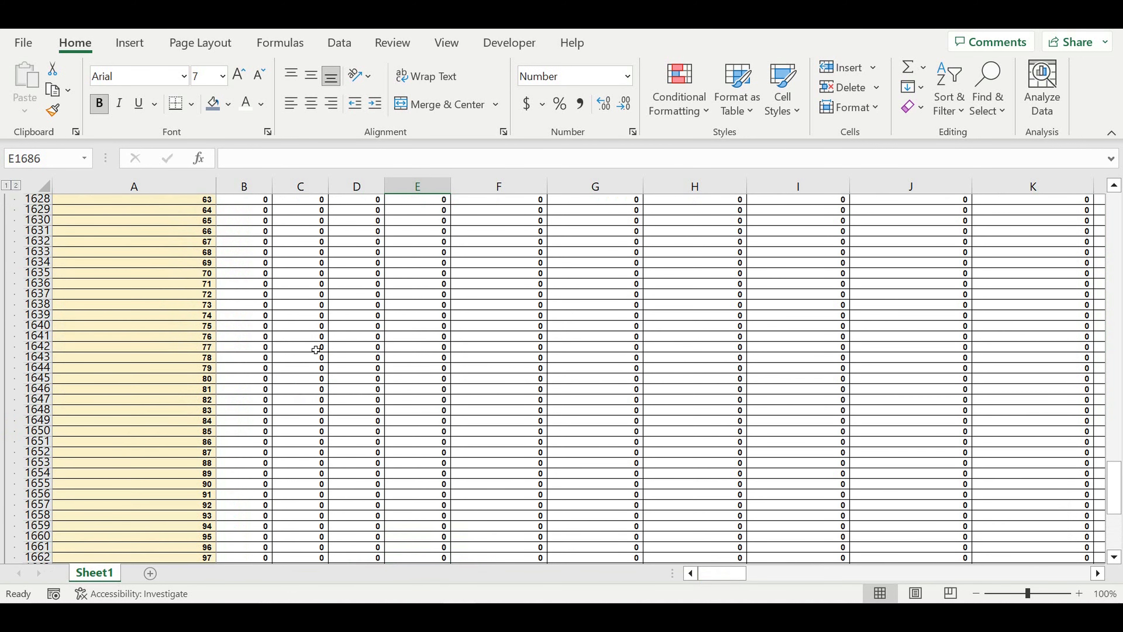
{"action": "scroll", "coordinate": [315, 349], "scroll_direction": "up", "scroll_amount": 10}
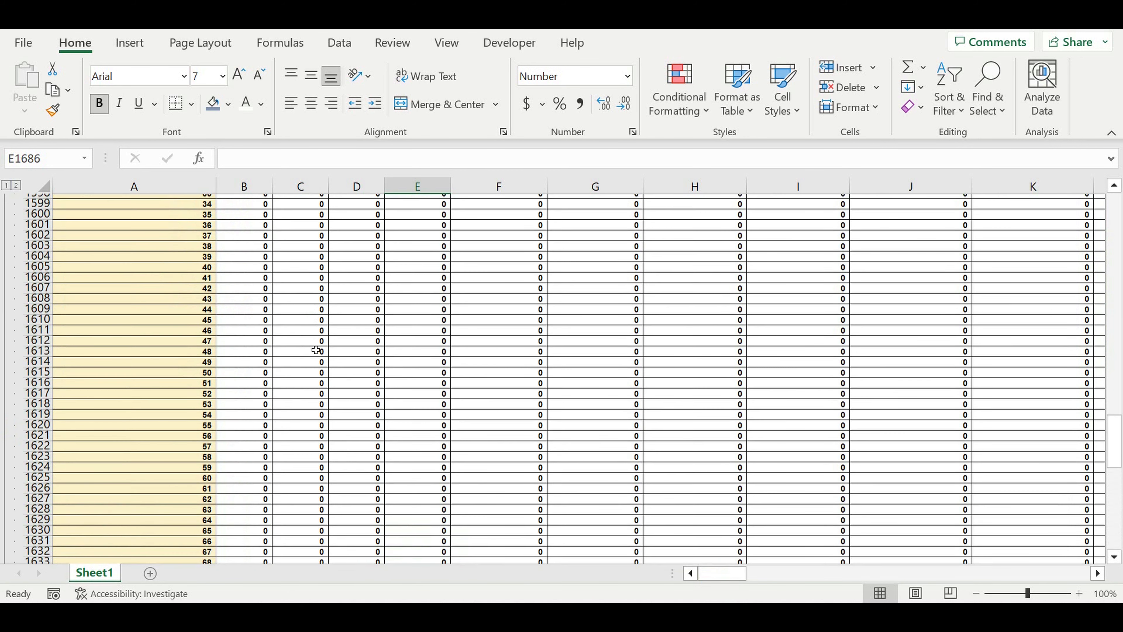
{"action": "scroll", "coordinate": [316, 350], "scroll_direction": "up", "scroll_amount": 10}
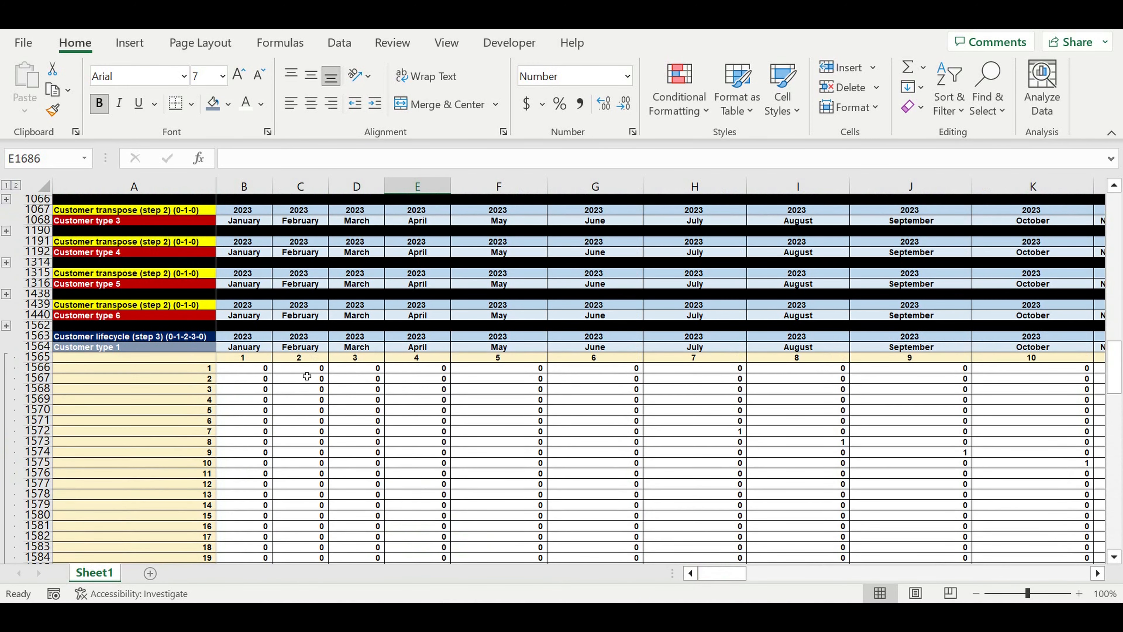
{"action": "left_click", "coordinate": [254, 373]}
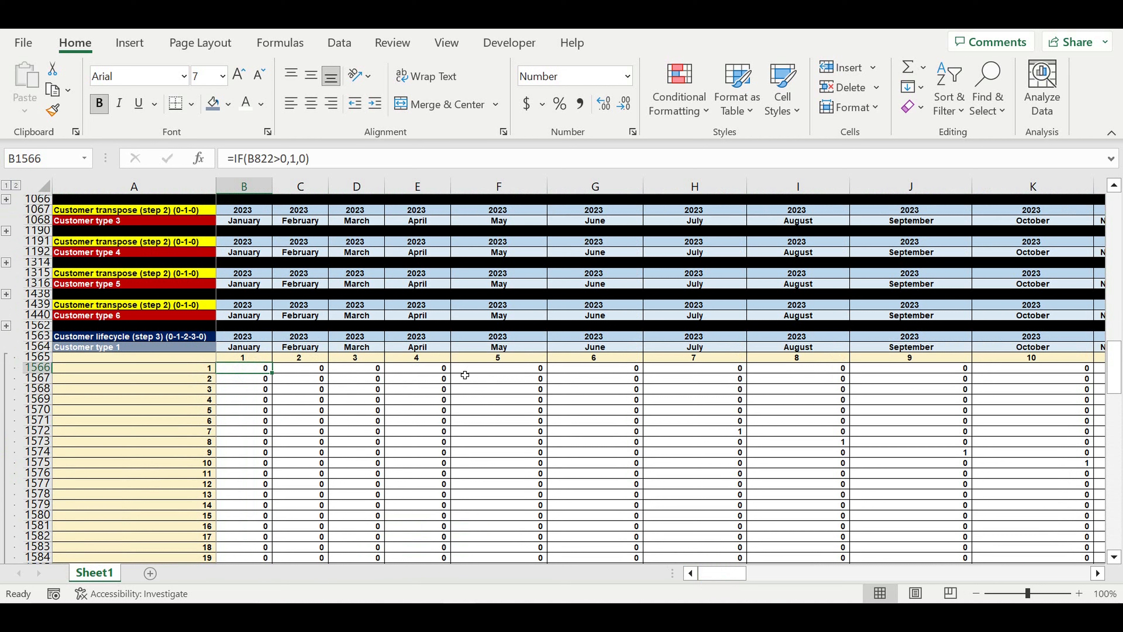
{"action": "type", "text": "="}
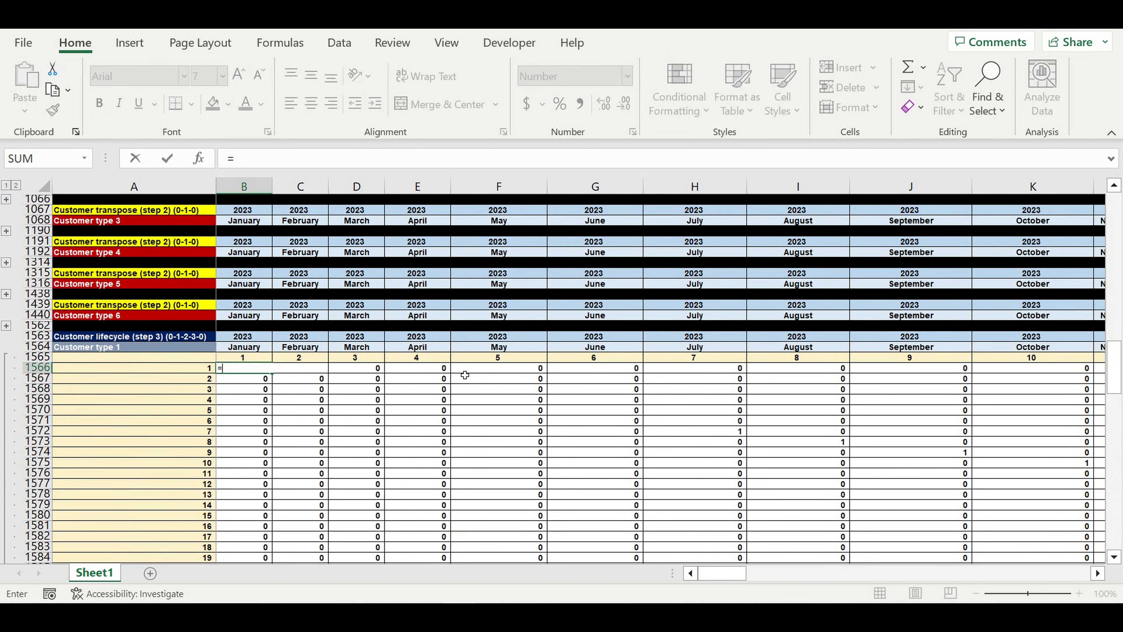
{"action": "key", "text": "BackSpace"}
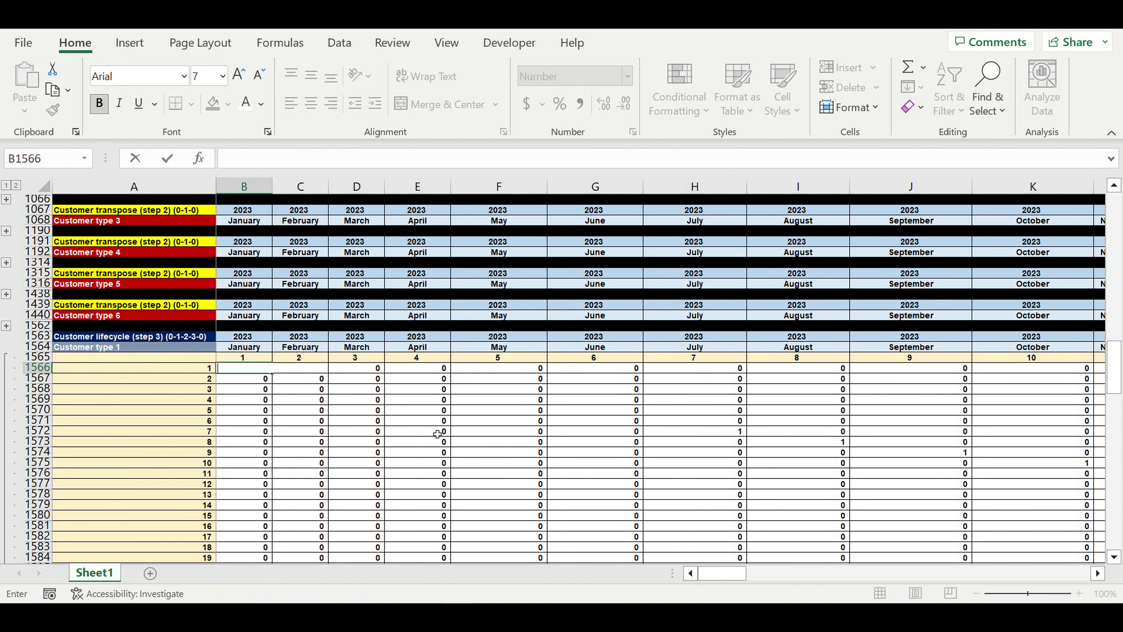
{"action": "left_click", "coordinate": [437, 439]}
Expand the step-1 Customer type 1 table at row 198 and scroll through its 120 months
{"action": "scroll", "coordinate": [294, 363], "scroll_direction": "up", "scroll_amount": 3}
{"action": "scroll", "coordinate": [293, 362], "scroll_direction": "up", "scroll_amount": 1}
{"action": "scroll", "coordinate": [293, 349], "scroll_direction": "up", "scroll_amount": 5}
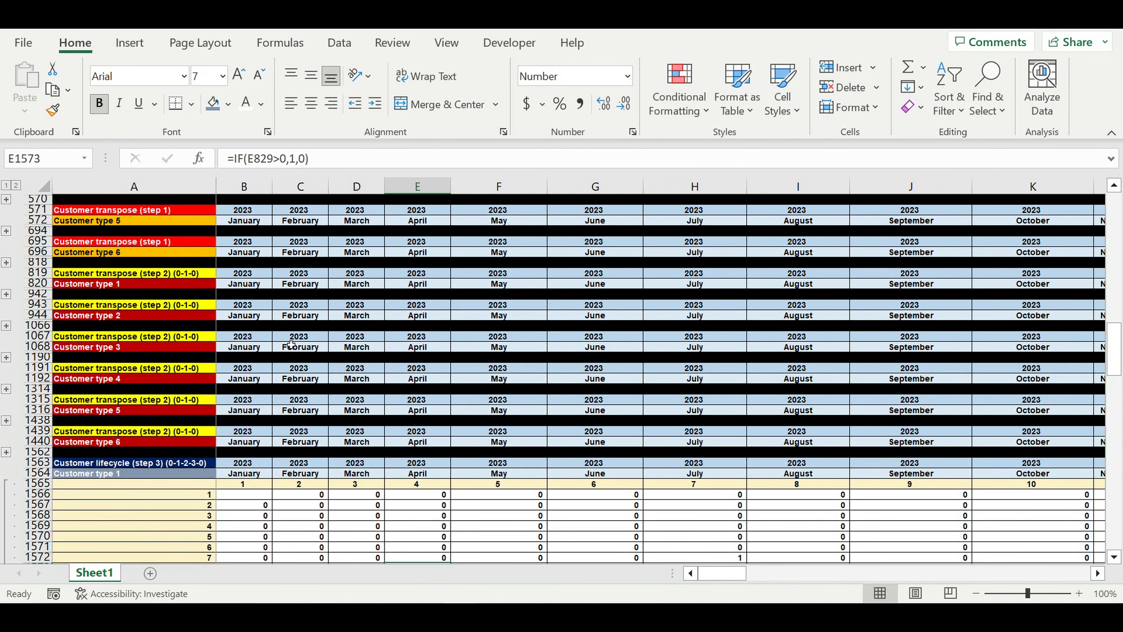
{"action": "scroll", "coordinate": [70, 297], "scroll_direction": "up", "scroll_amount": 3}
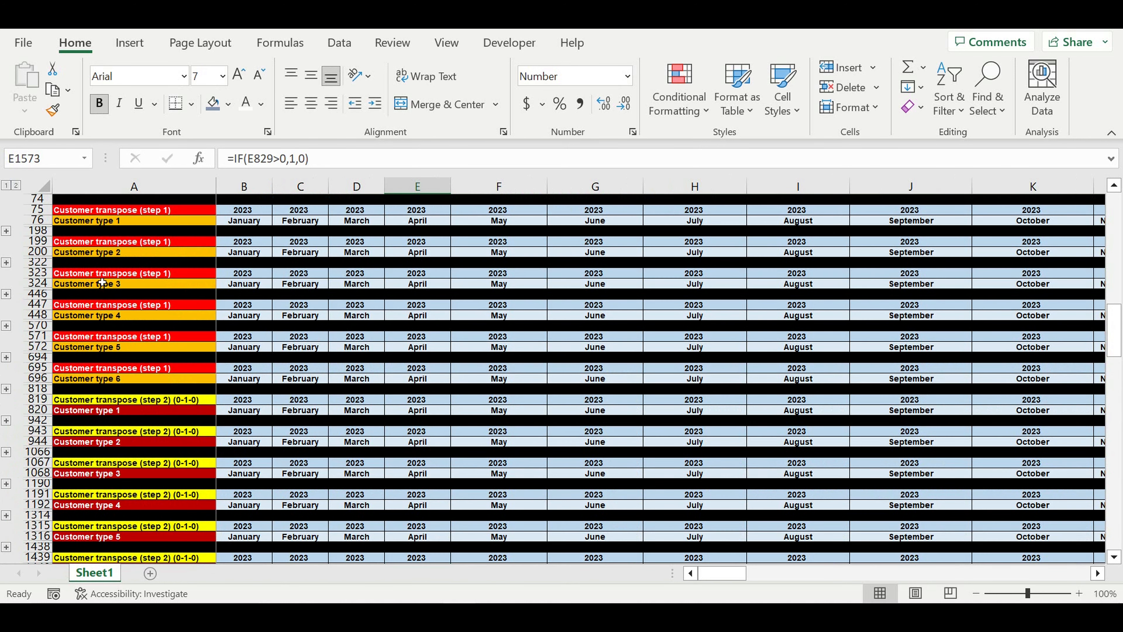
{"action": "left_click", "coordinate": [6, 232]}
{"action": "scroll", "coordinate": [298, 381], "scroll_direction": "down", "scroll_amount": 20}
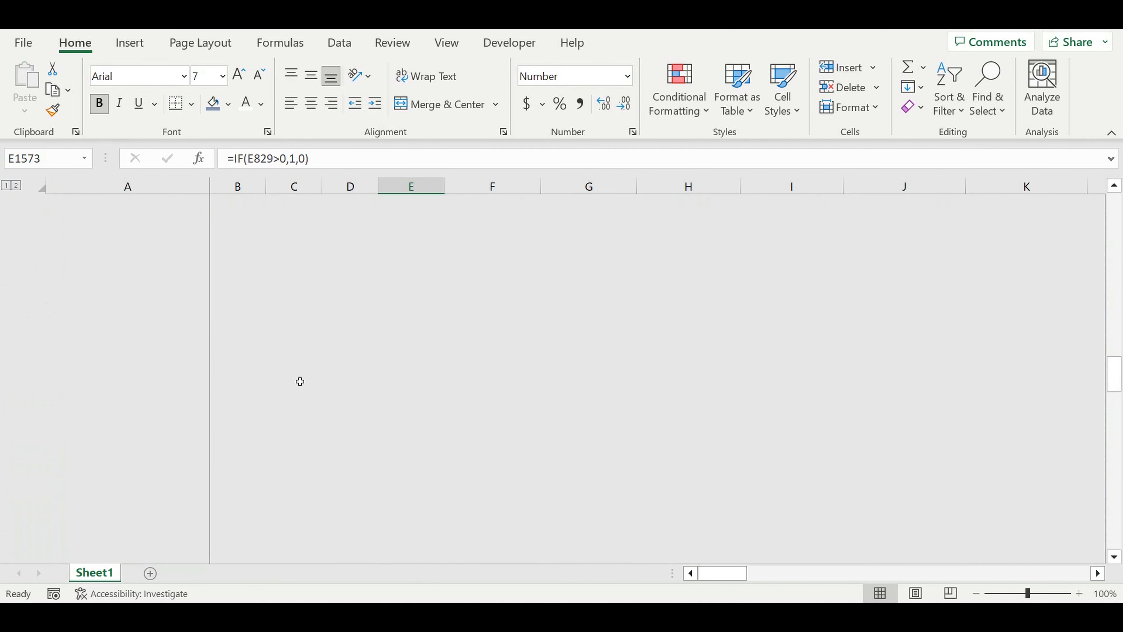
{"action": "scroll", "coordinate": [314, 394], "scroll_direction": "down", "scroll_amount": 12}
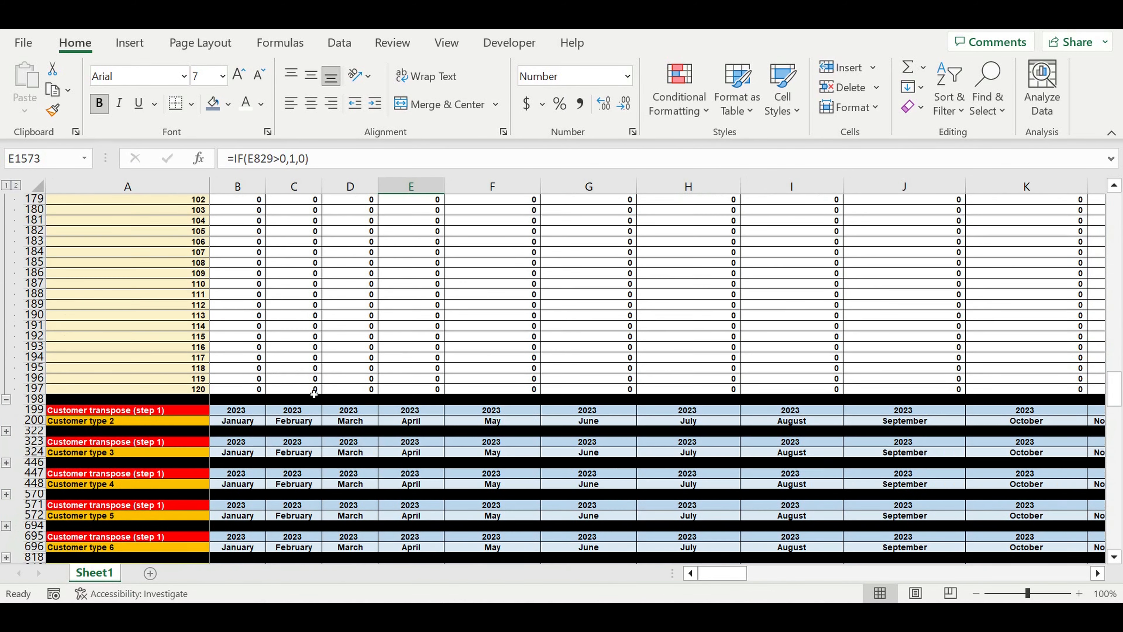
{"action": "scroll", "coordinate": [314, 393], "scroll_direction": "down", "scroll_amount": 1}
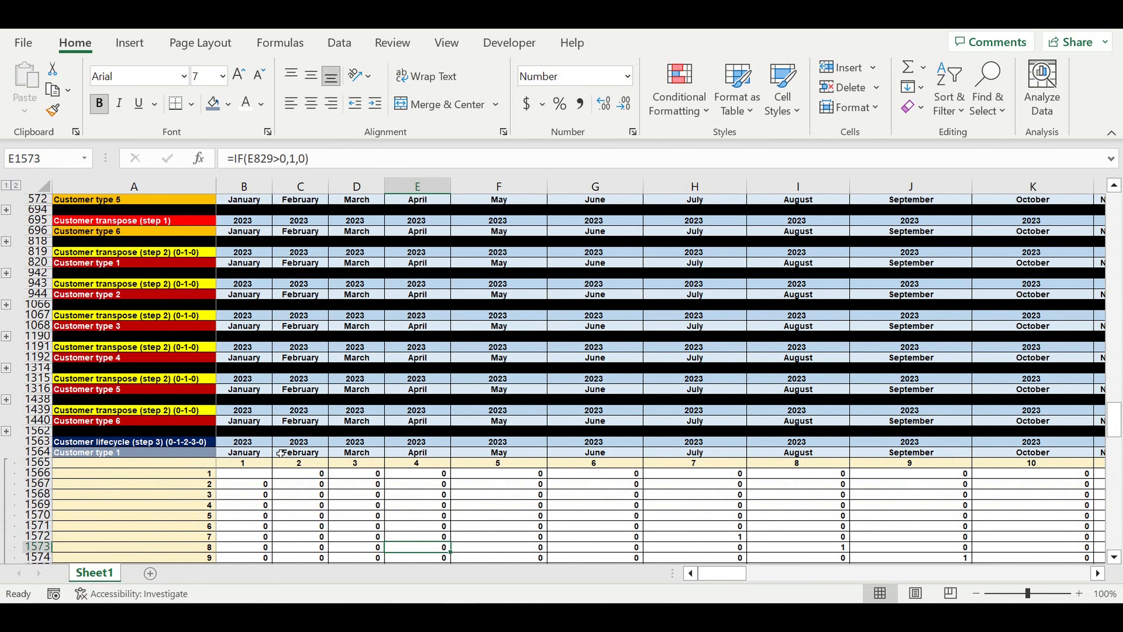
Enter =IF(B78>0,1,0) in B1566
{"action": "left_click", "coordinate": [263, 474]}
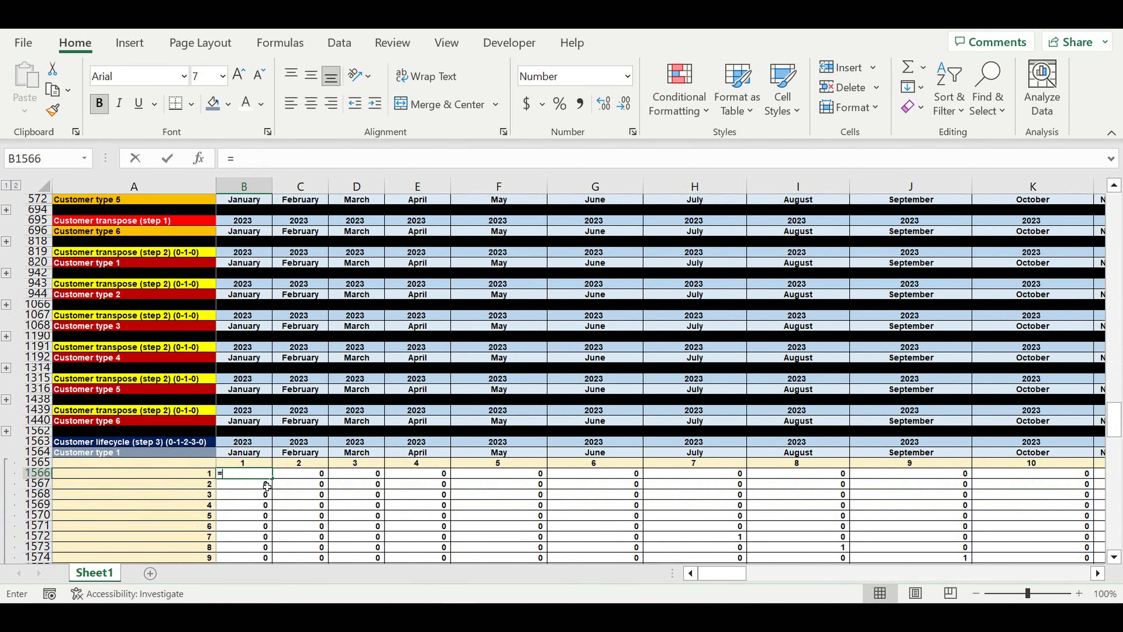
{"action": "type", "text": "=if("}
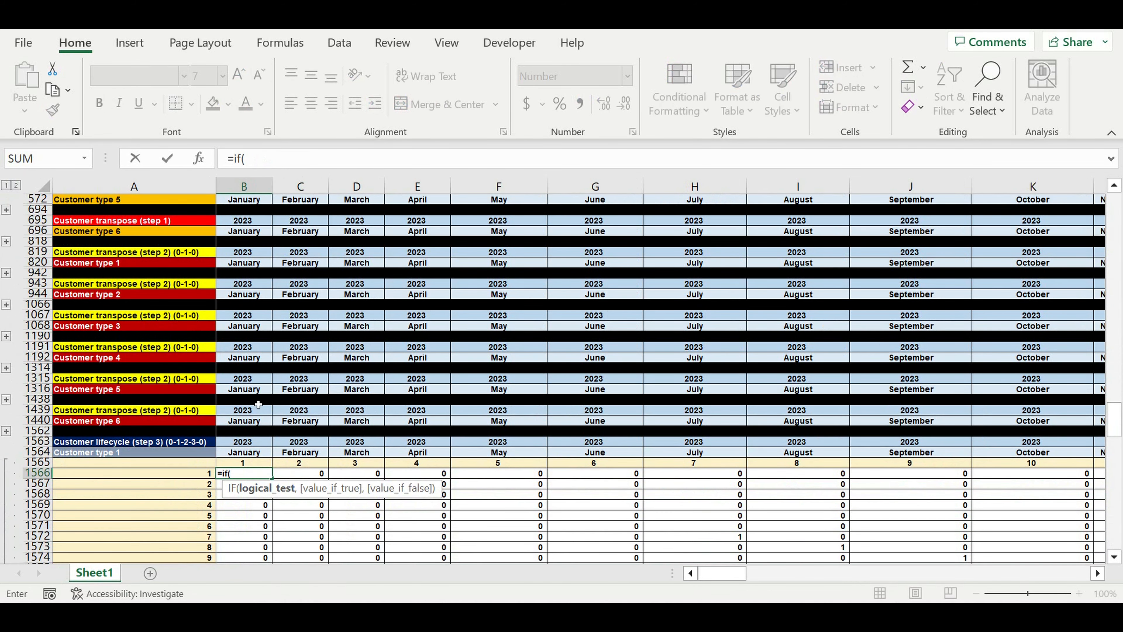
{"action": "scroll", "coordinate": [258, 400], "scroll_direction": "up", "scroll_amount": 9}
{"action": "scroll", "coordinate": [259, 401], "scroll_direction": "up", "scroll_amount": 13}
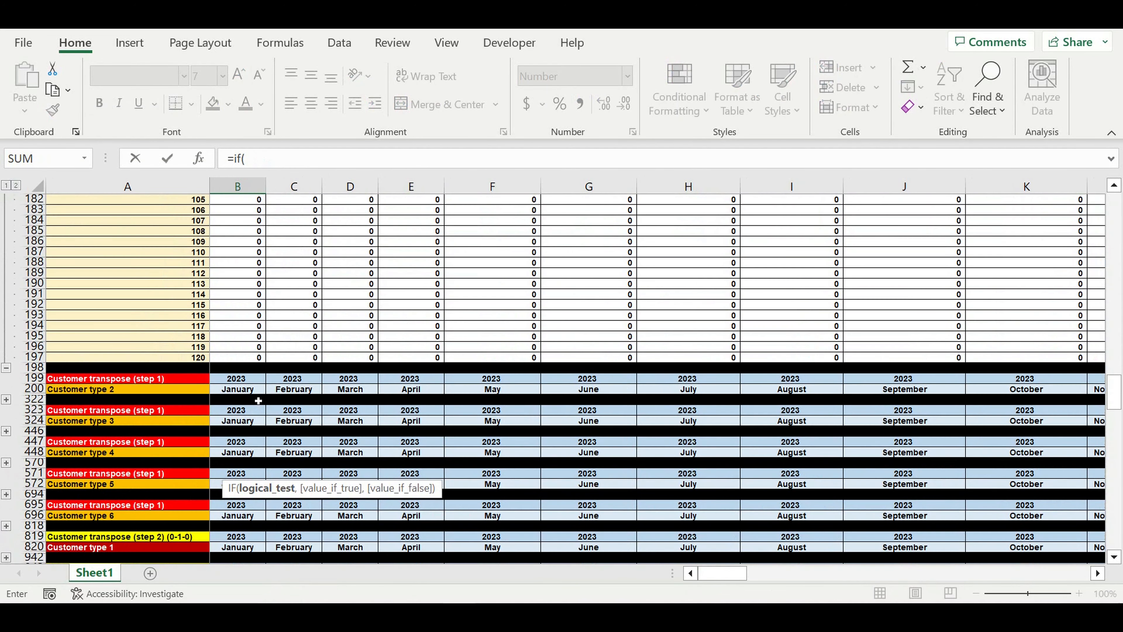
{"action": "scroll", "coordinate": [259, 401], "scroll_direction": "up", "scroll_amount": 1}
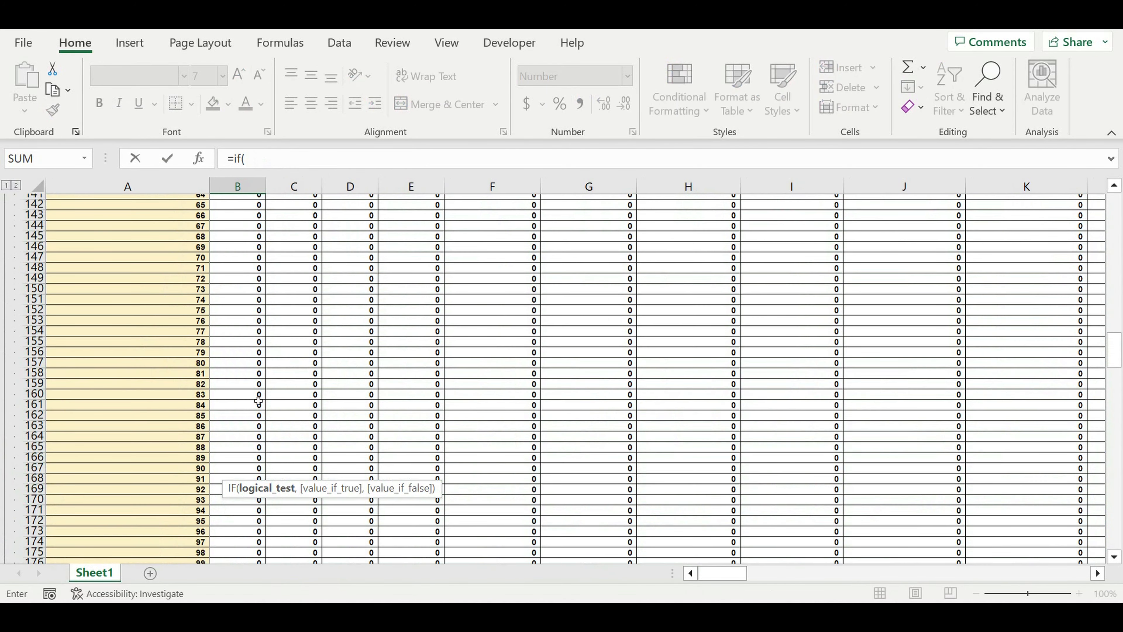
{"action": "scroll", "coordinate": [258, 400], "scroll_direction": "up", "scroll_amount": 15}
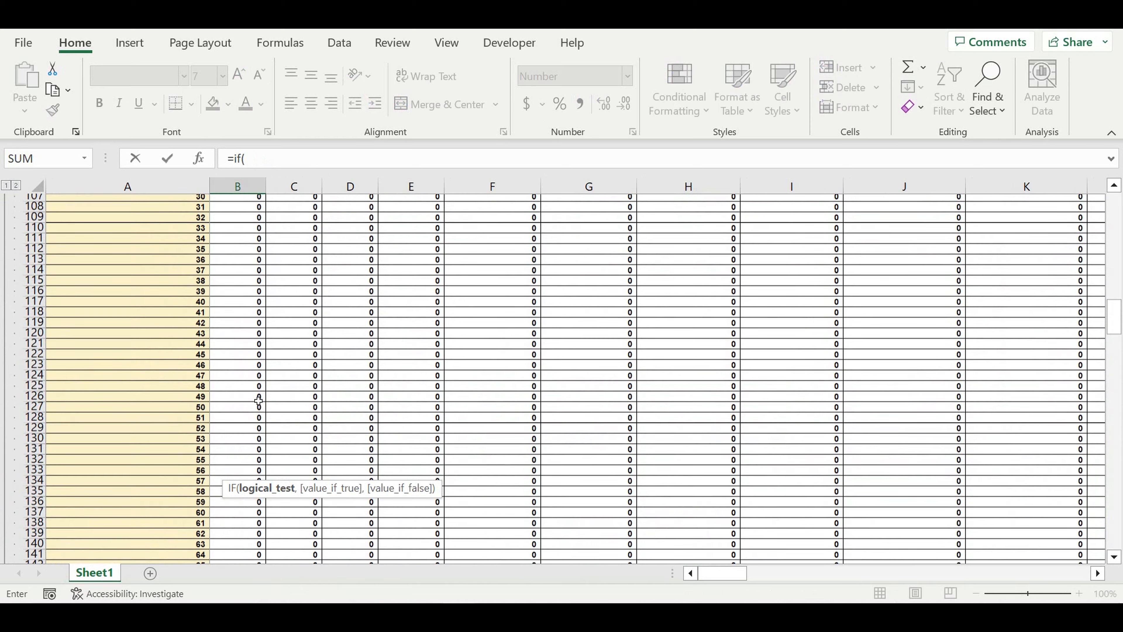
{"action": "scroll", "coordinate": [258, 401], "scroll_direction": "up", "scroll_amount": 12}
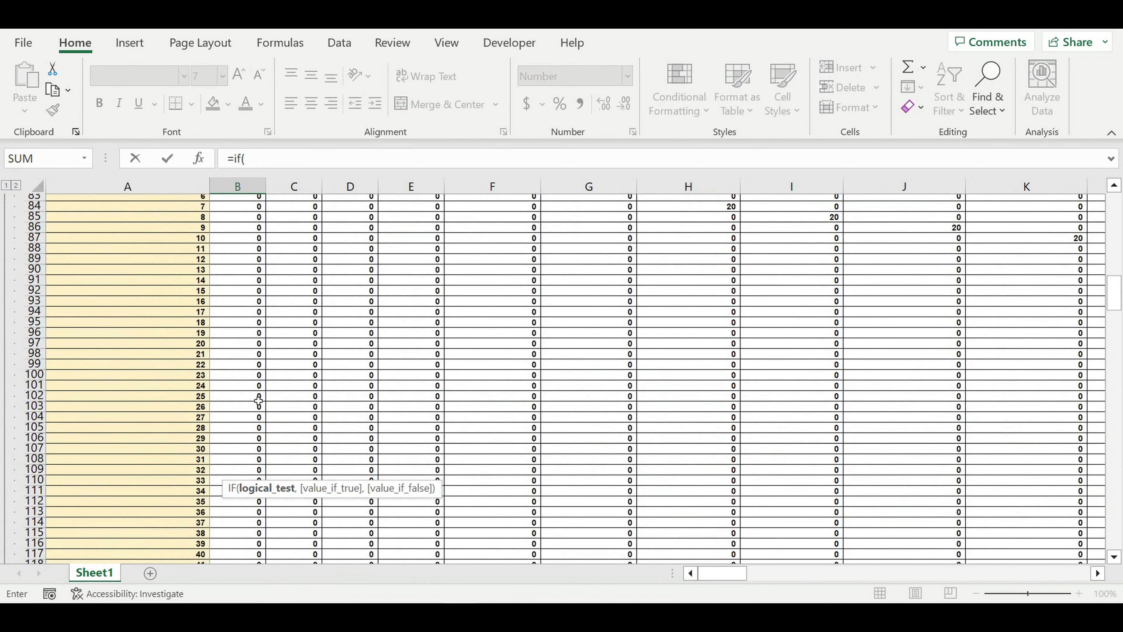
{"action": "left_click", "coordinate": [237, 402]}
{"action": "type", "text": ">0,1,0"}
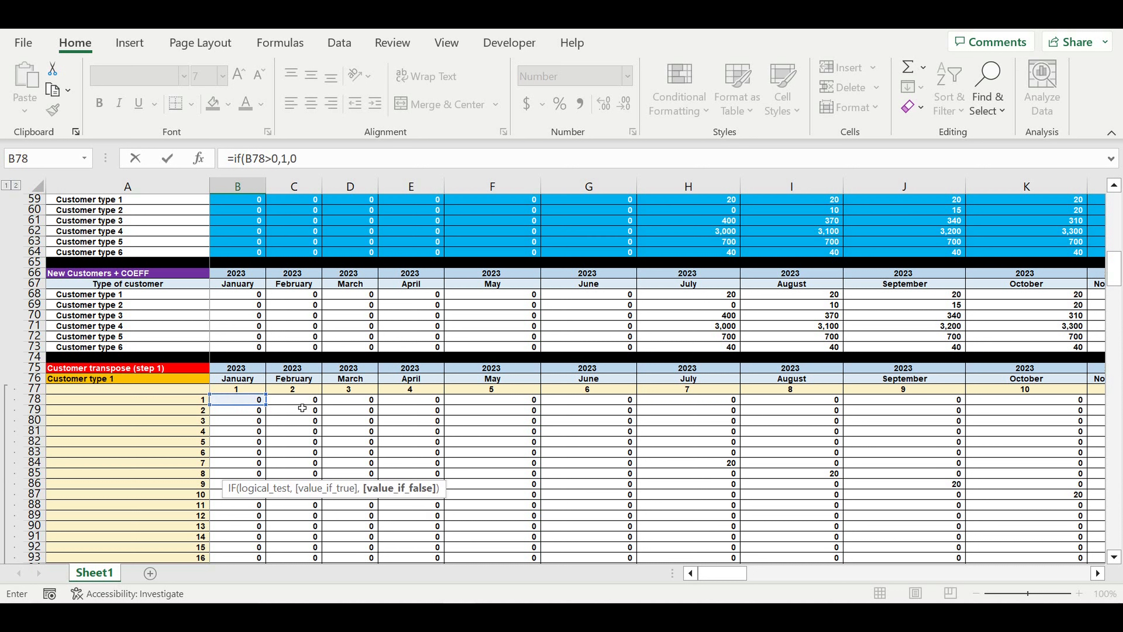
{"action": "type", "text": ")"}
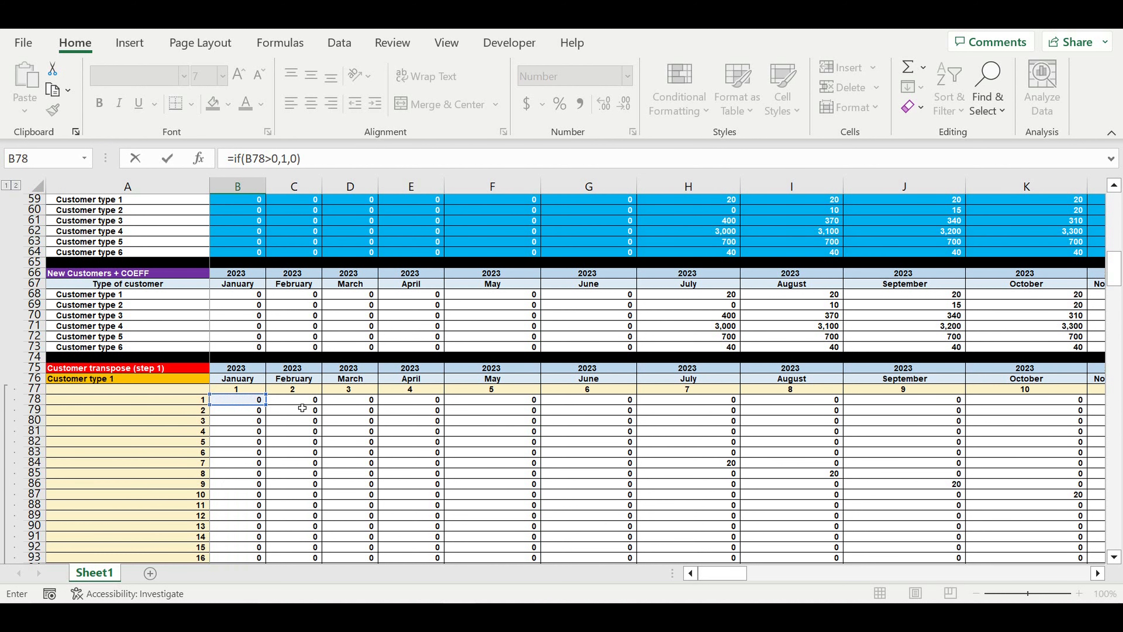
{"action": "key", "text": "Return"}
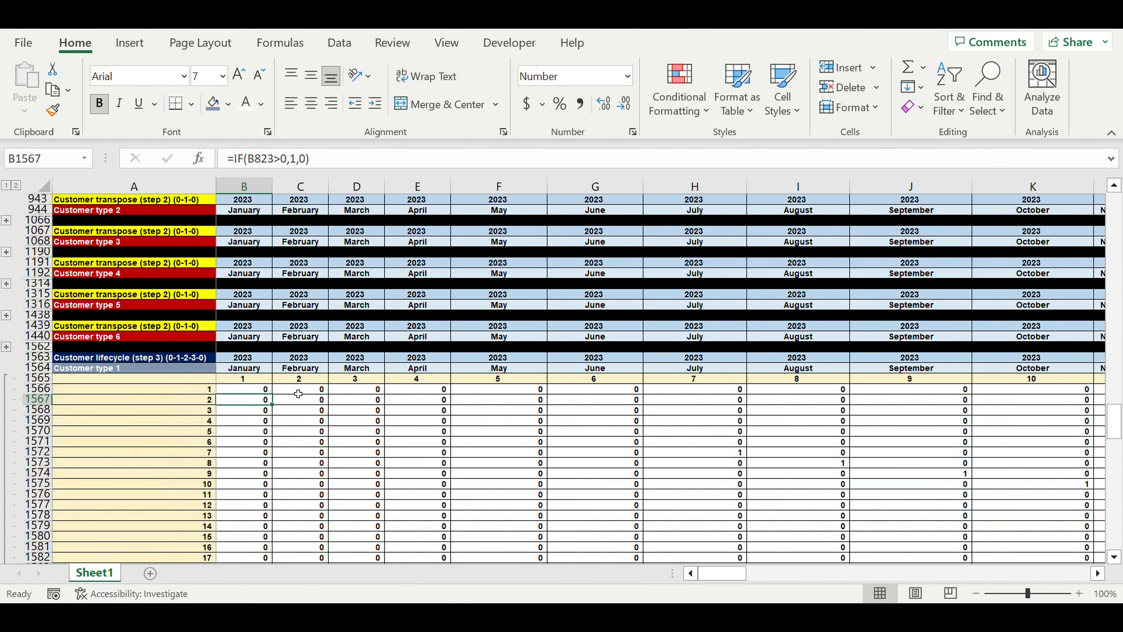
Fill the B1566 formula down to row 1685 (month 120)
{"action": "left_click", "coordinate": [248, 389]}
{"action": "mouse_move", "coordinate": [275, 399]}
{"action": "left_mouse_down"}
{"action": "mouse_move", "coordinate": [270, 581]}
{"action": "mouse_move", "coordinate": [284, 520]}
{"action": "mouse_move", "coordinate": [284, 539]}
{"action": "left_mouse_up"}
{"action": "left_click", "coordinate": [346, 443]}
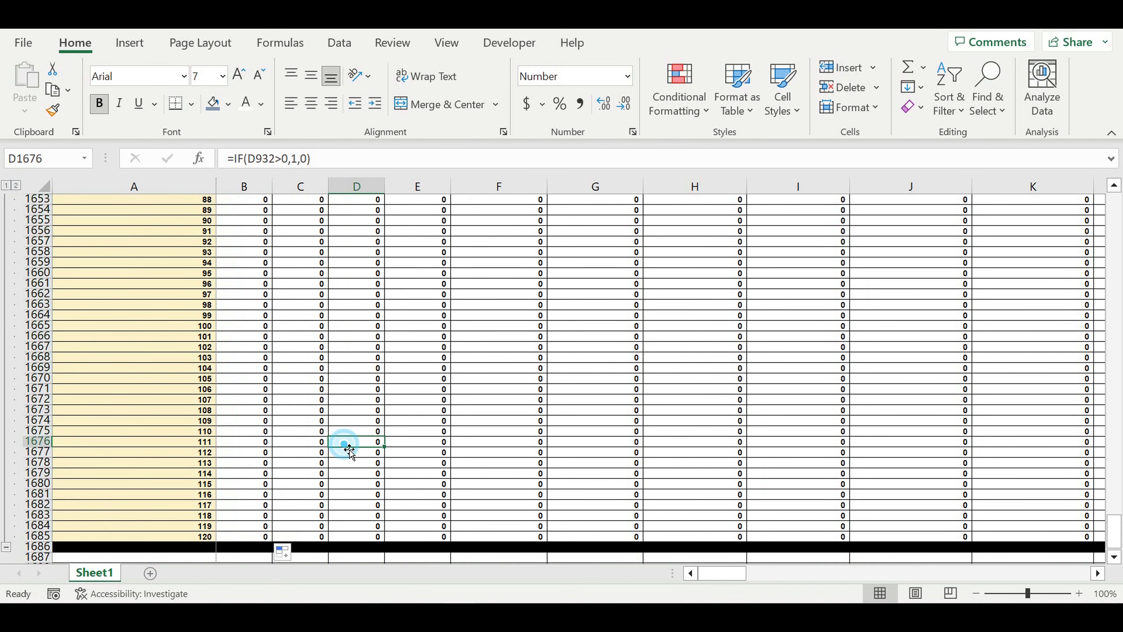
Scroll back up to the lifecycle table header and select C1566
{"action": "scroll", "coordinate": [345, 443], "scroll_direction": "up", "scroll_amount": 7}
{"action": "scroll", "coordinate": [345, 444], "scroll_direction": "up", "scroll_amount": 13}
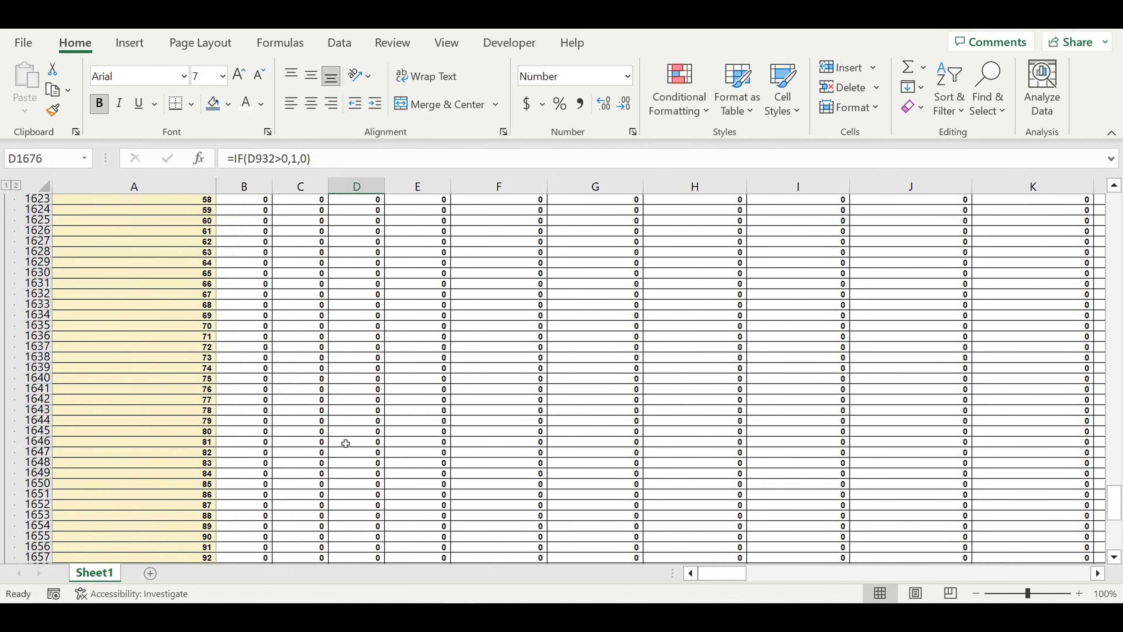
{"action": "scroll", "coordinate": [345, 443], "scroll_direction": "up", "scroll_amount": 8}
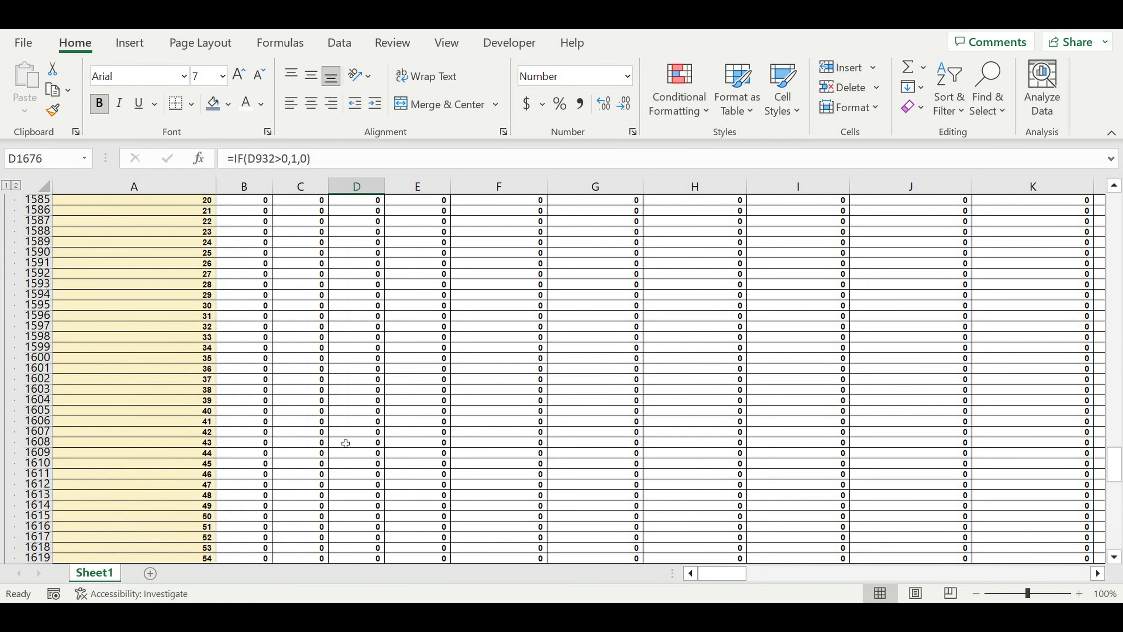
{"action": "scroll", "coordinate": [345, 443], "scroll_direction": "up", "scroll_amount": 2}
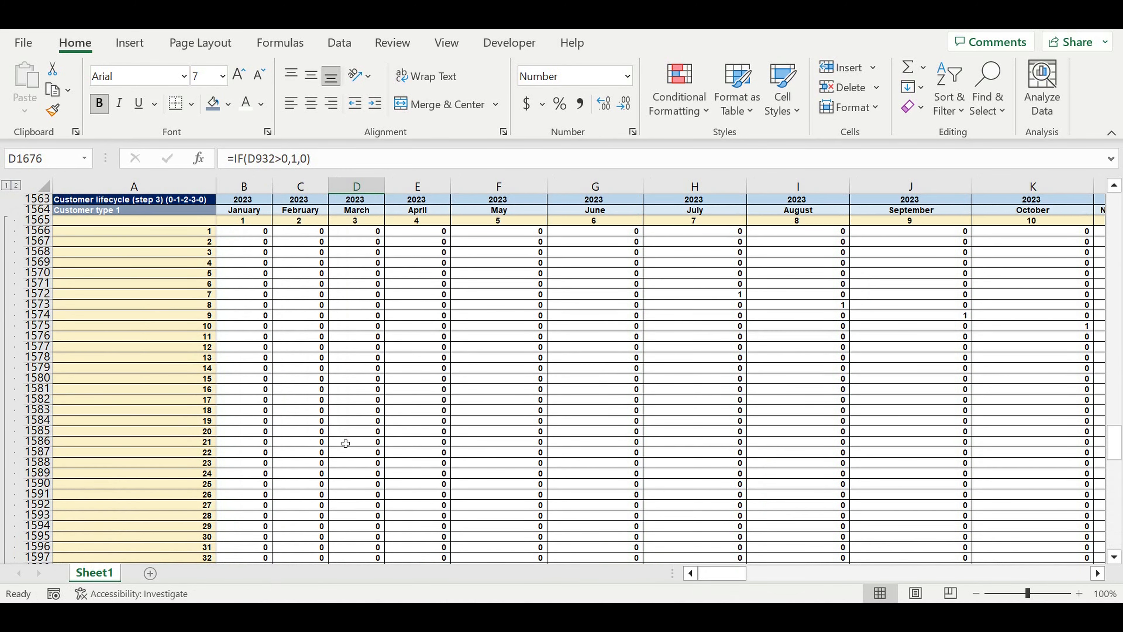
{"action": "left_click", "coordinate": [306, 231]}
Clear the contents of C1566:E1574
{"action": "left_click_drag", "start_coordinate": [343, 267], "coordinate": [396, 316]}
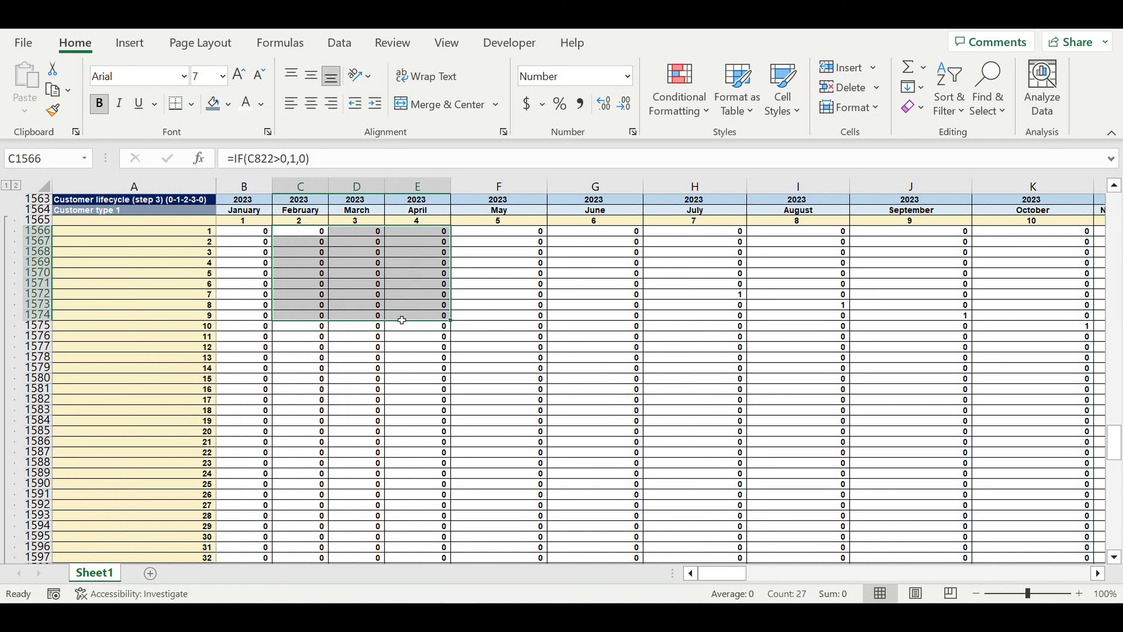
{"action": "key", "text": "Delete"}
{"action": "left_click", "coordinate": [385, 287]}
Start C1566 with =if(and(B1566=0,C78=0),0, as the first condition
{"action": "scroll", "coordinate": [391, 294], "scroll_direction": "up", "scroll_amount": 3}
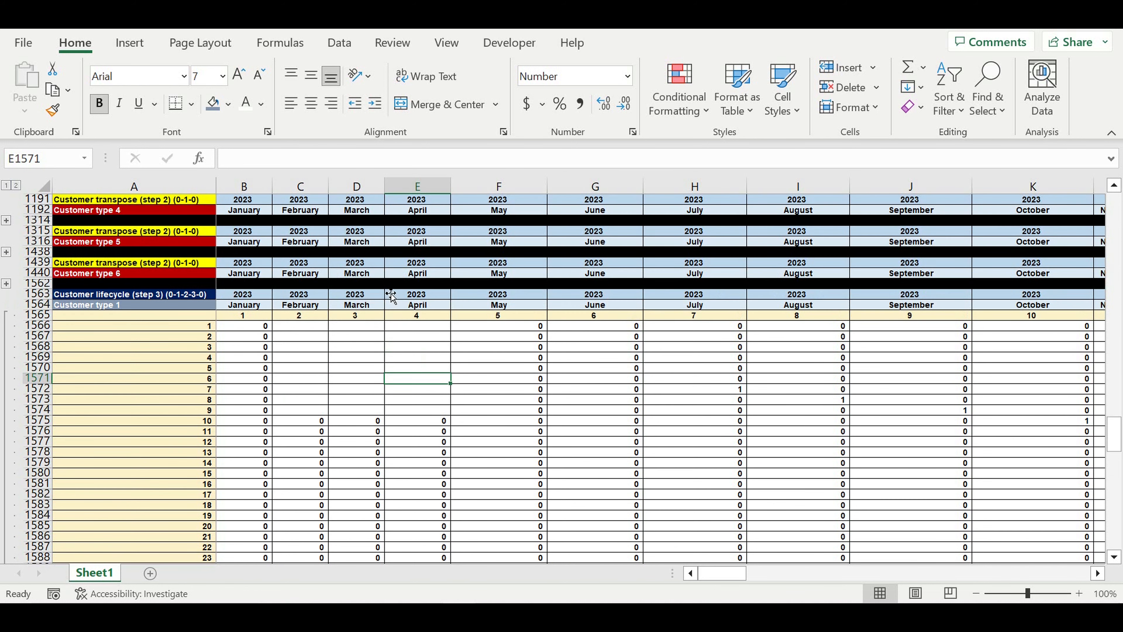
{"action": "left_click", "coordinate": [296, 327]}
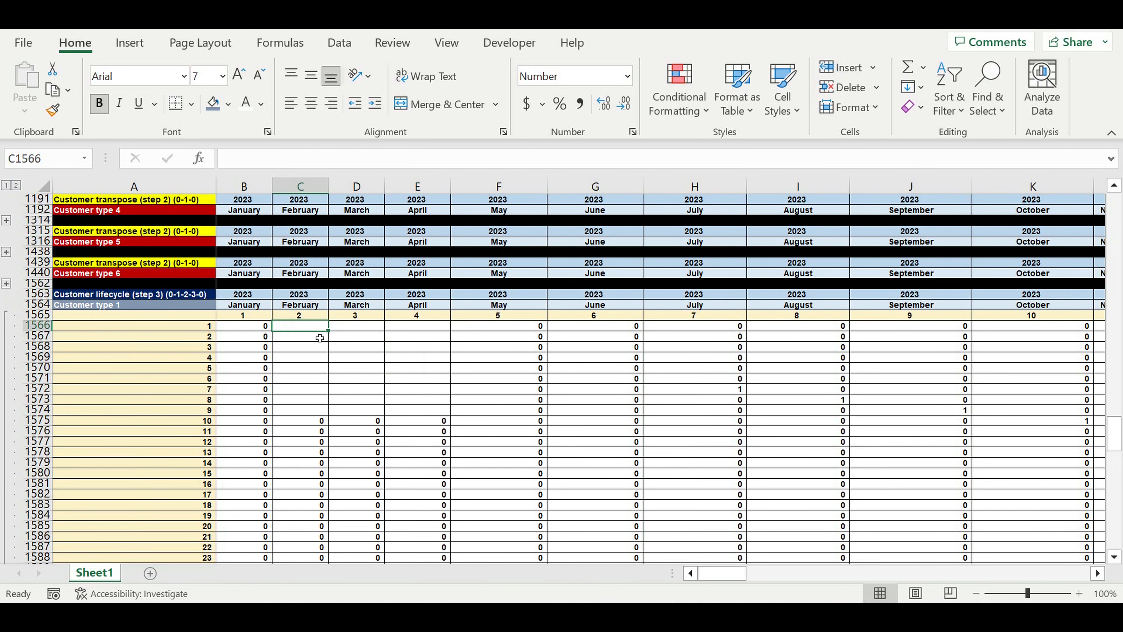
{"action": "type", "text": "=if(and("}
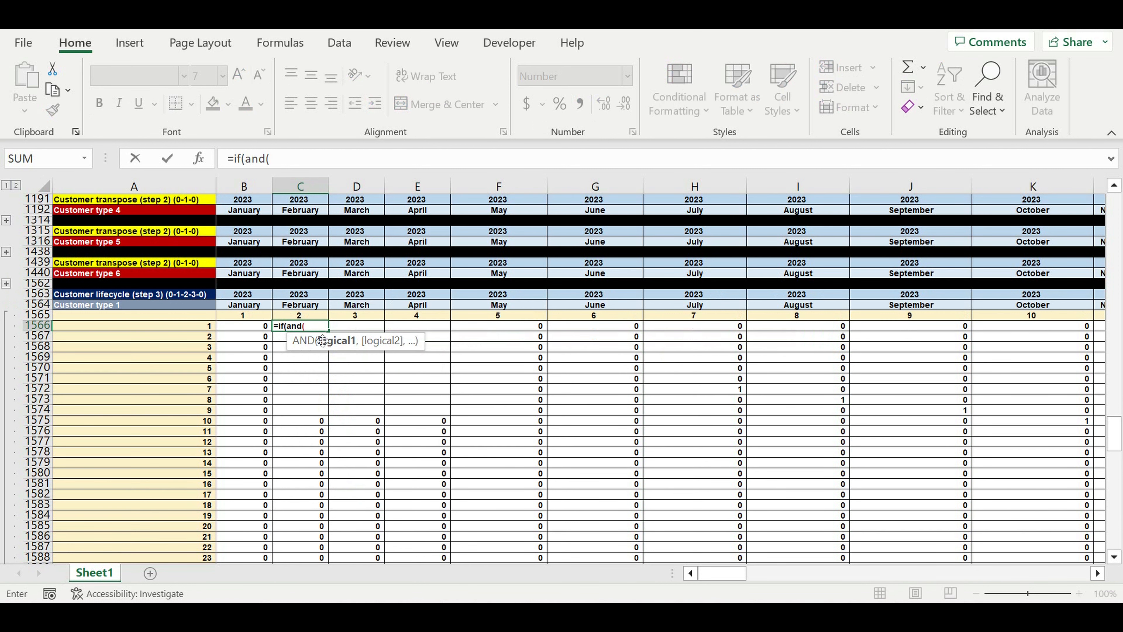
{"action": "left_click", "coordinate": [238, 330]}
{"action": "type", "text": "=0"}
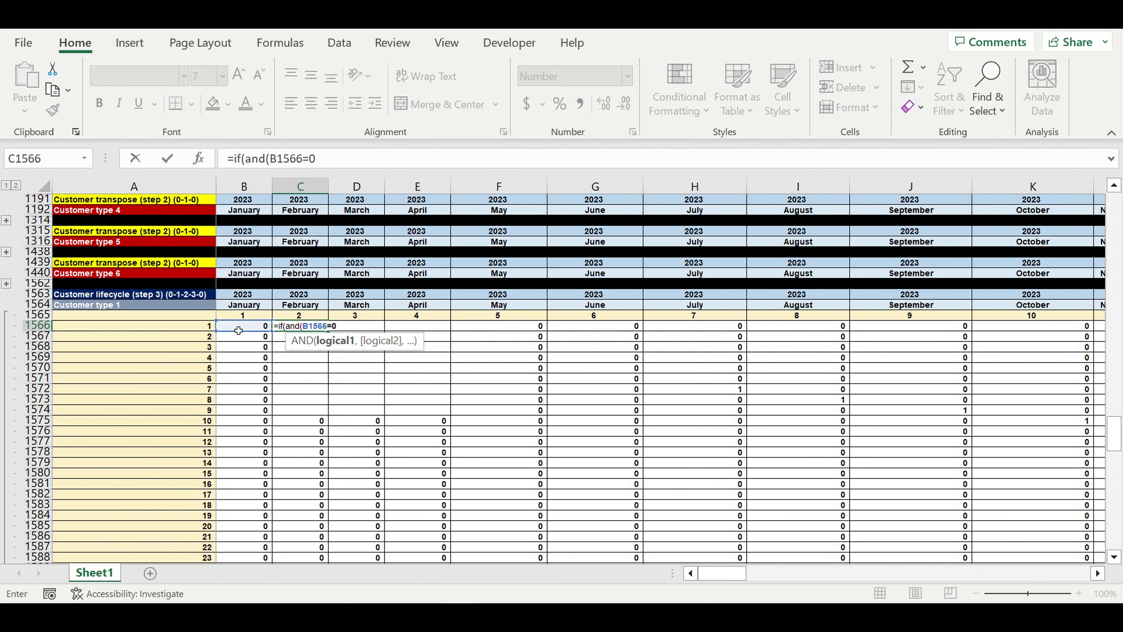
{"action": "type", "text": ","}
{"action": "scroll", "coordinate": [238, 331], "scroll_direction": "up", "scroll_amount": 15}
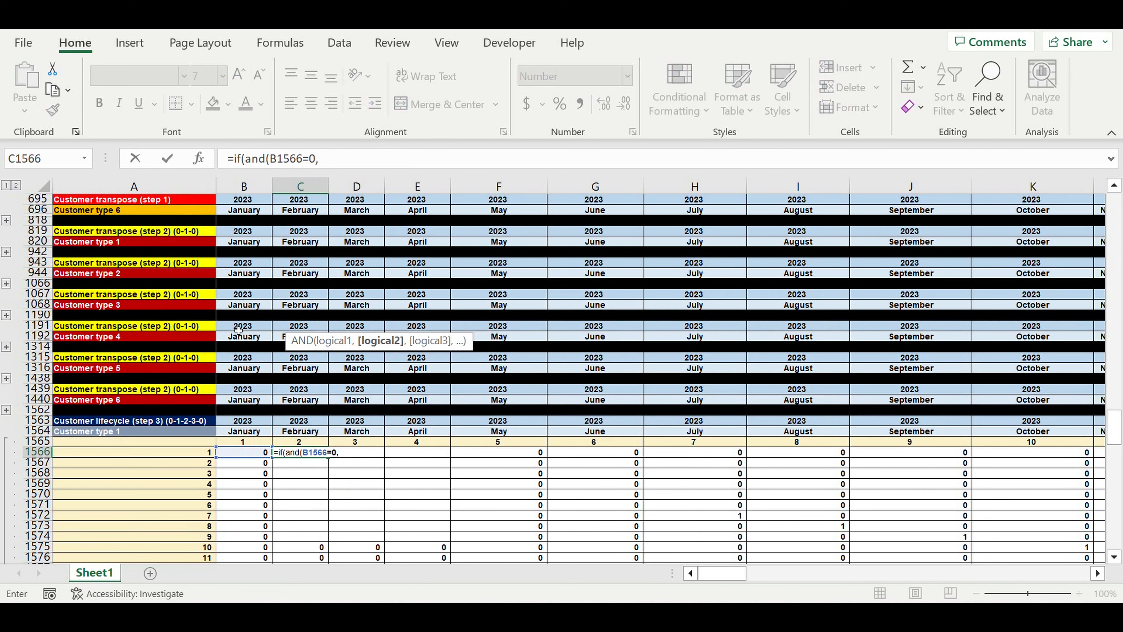
{"action": "scroll", "coordinate": [238, 330], "scroll_direction": "up", "scroll_amount": 16}
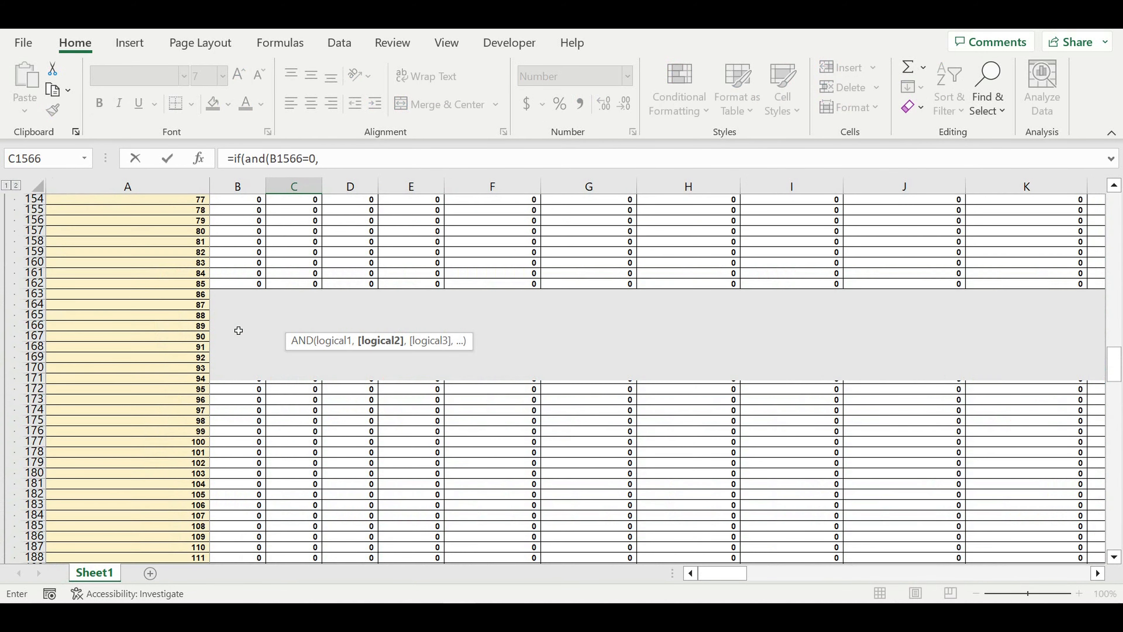
{"action": "scroll", "coordinate": [240, 330], "scroll_direction": "up", "scroll_amount": 13}
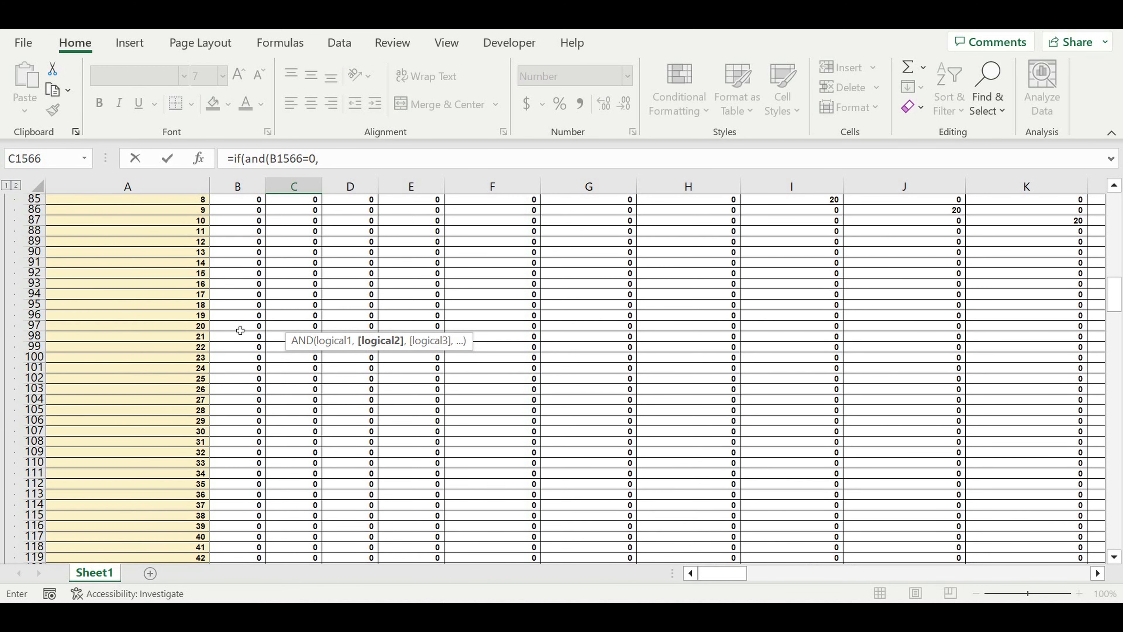
{"action": "scroll", "coordinate": [240, 330], "scroll_direction": "up", "scroll_amount": 5}
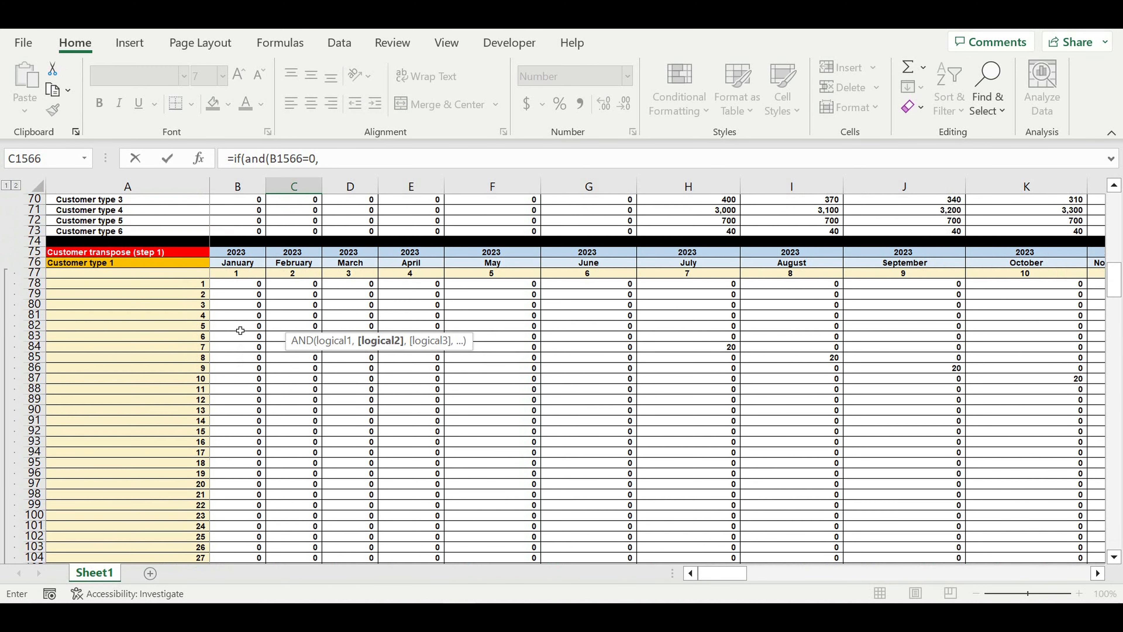
{"action": "left_click", "coordinate": [300, 286]}
{"action": "type", "text": "=0"}
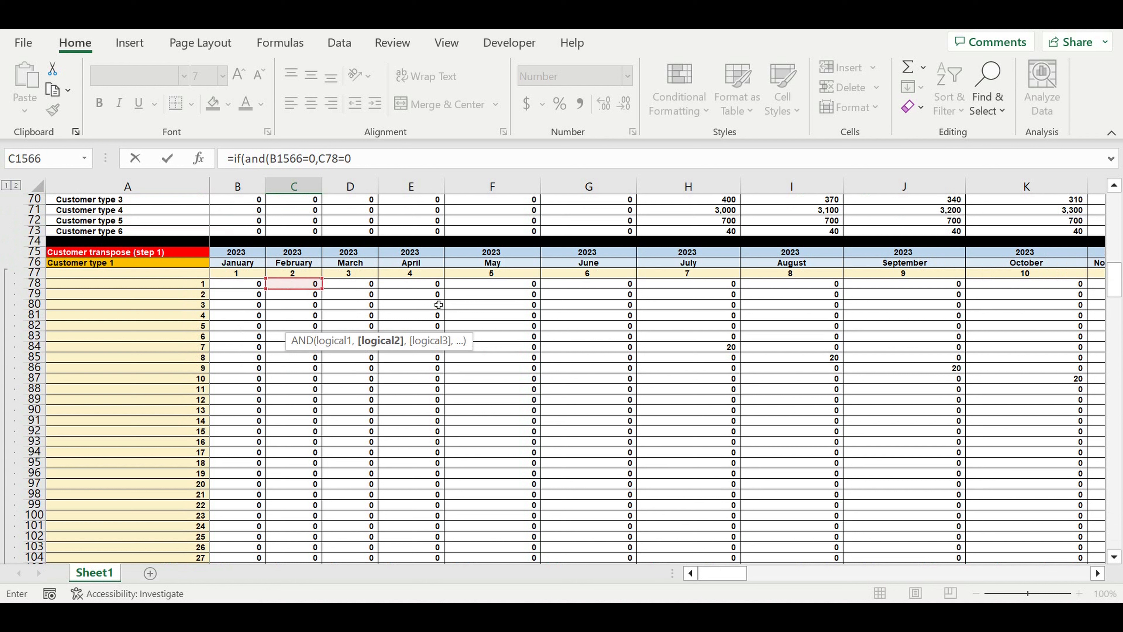
{"action": "type", "text": "),"}
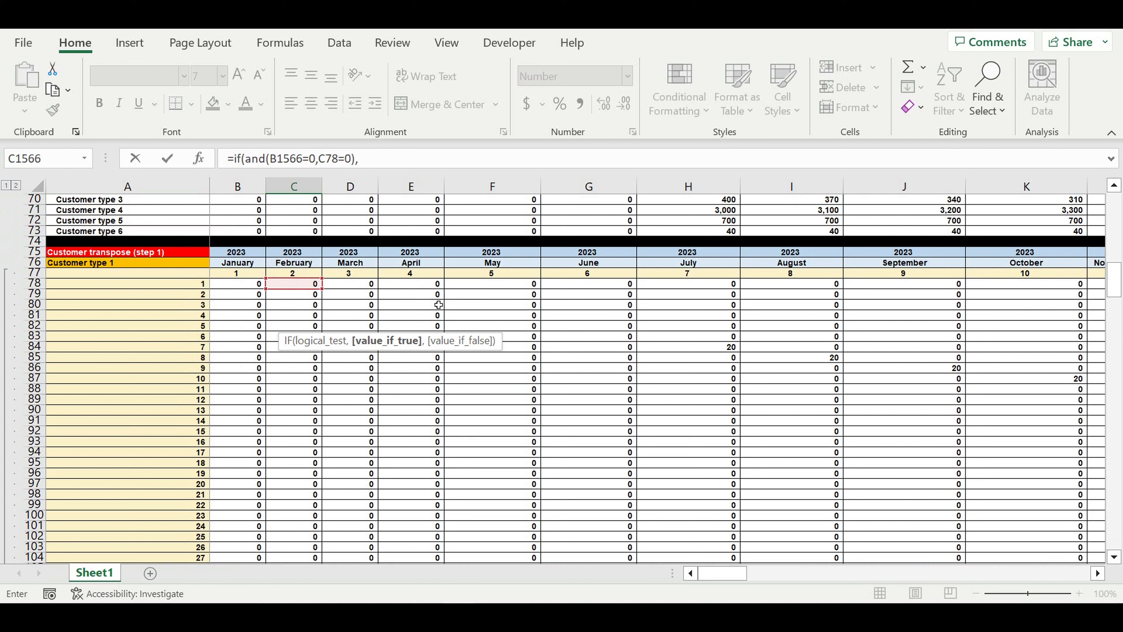
{"action": "type", "text": "0,"}
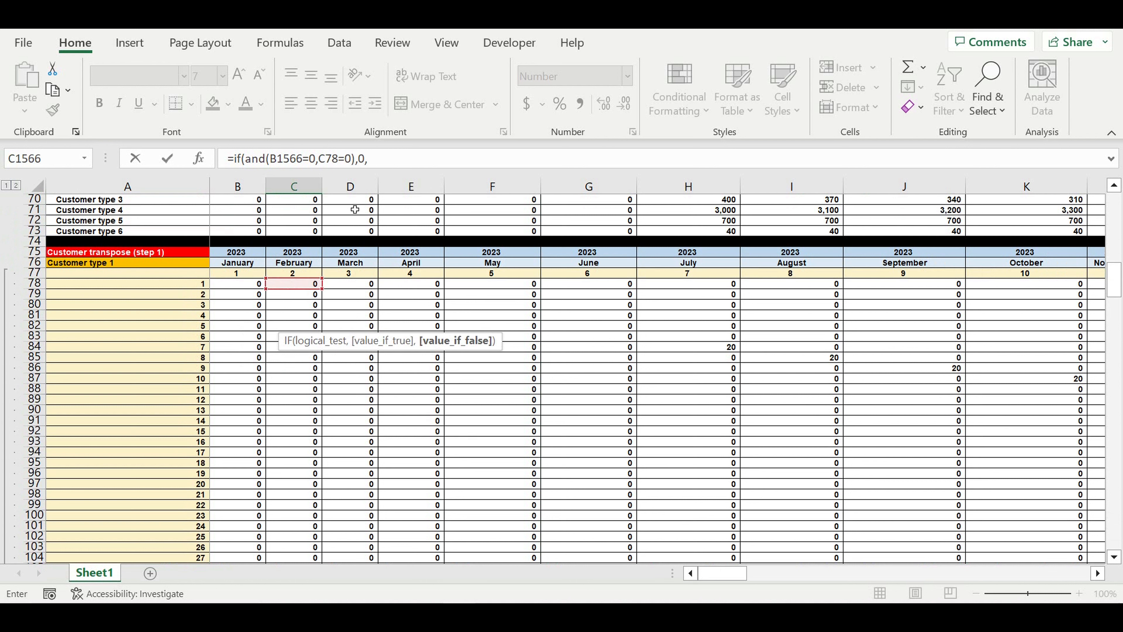
Duplicate the IF-AND test and change it to C78>0 returning 1 for a first month
{"action": "left_click_drag", "start_coordinate": [392, 159], "coordinate": [233, 160]}
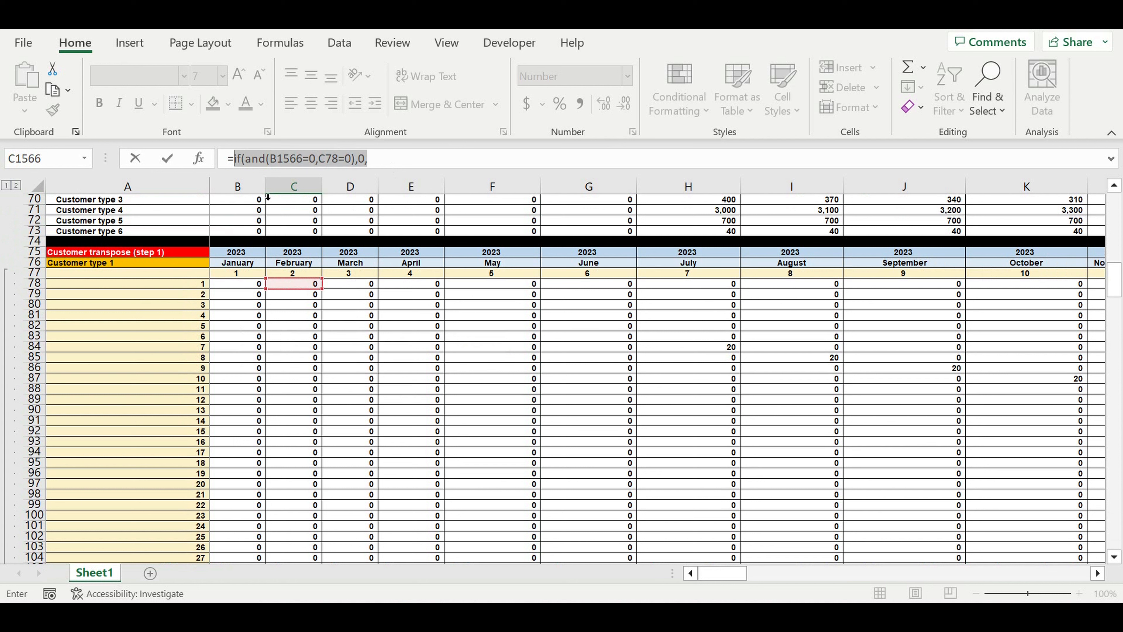
{"action": "key", "text": "ctrl+c"}
{"action": "left_click", "coordinate": [391, 168]}
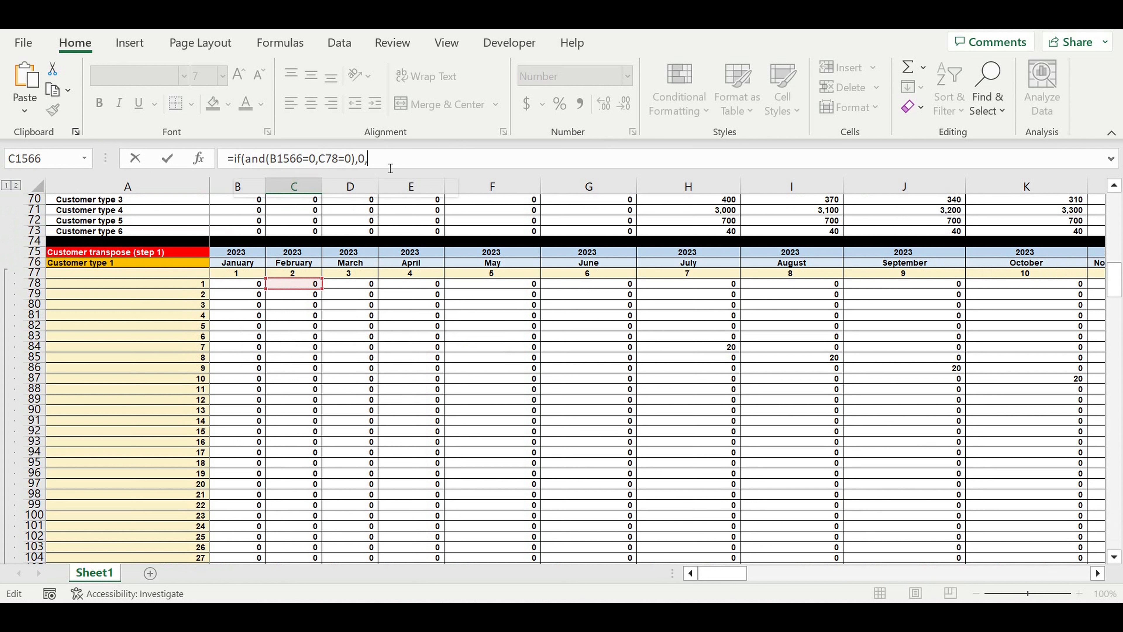
{"action": "key", "text": "ctrl+v"}
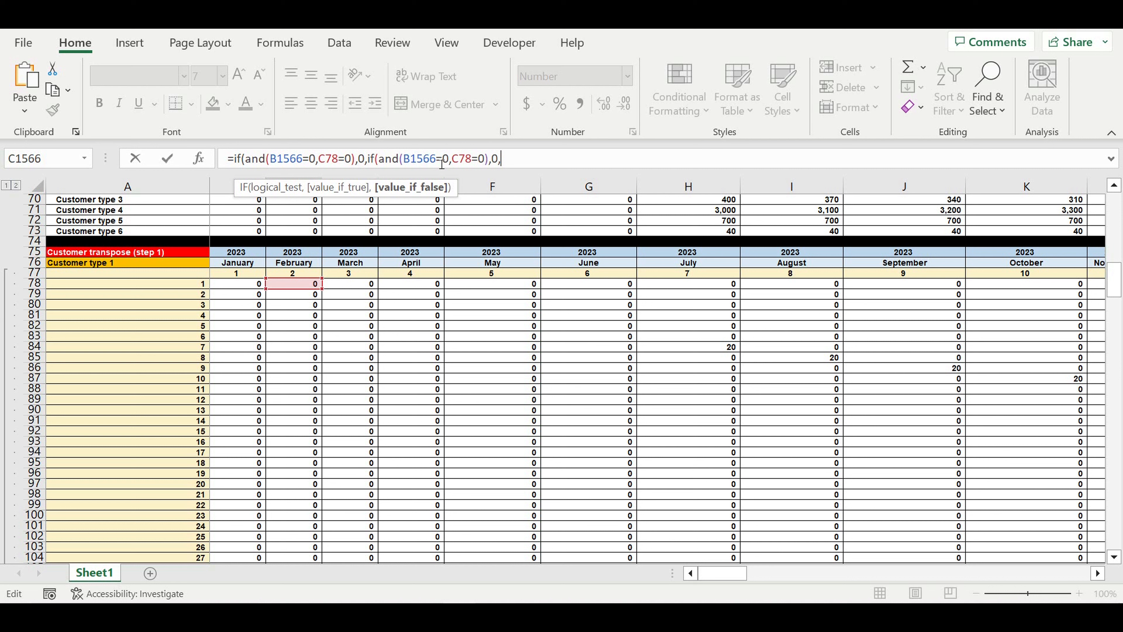
{"action": "left_click_drag", "start_coordinate": [479, 162], "coordinate": [472, 160]}
{"action": "type", "text": ">"}
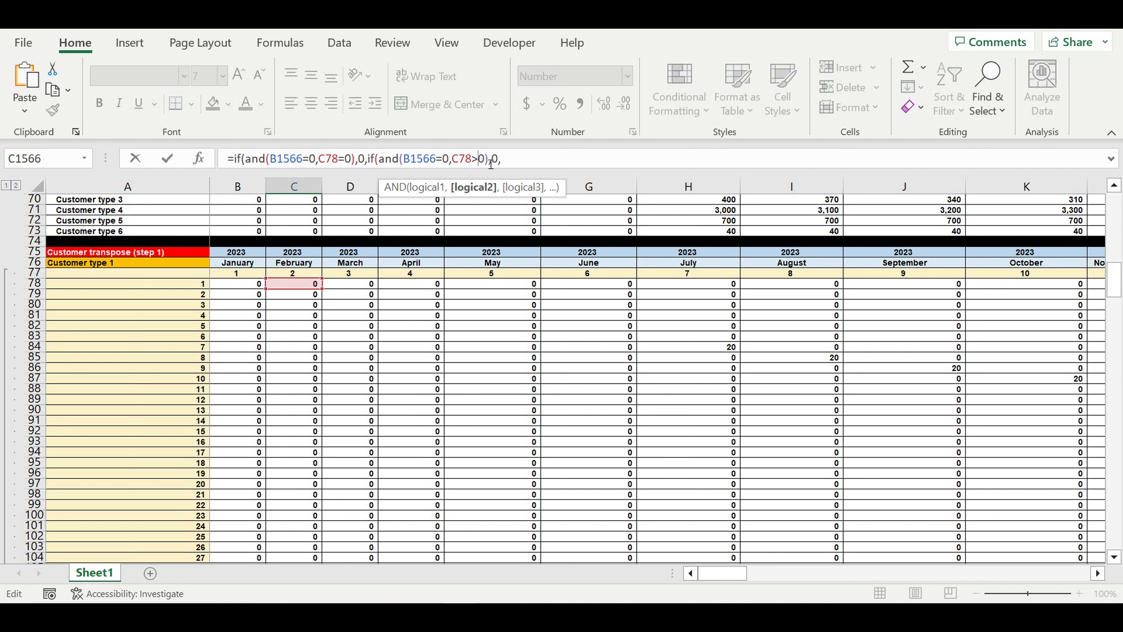
{"action": "left_click_drag", "start_coordinate": [497, 160], "coordinate": [492, 160]}
{"action": "type", "text": "1"}
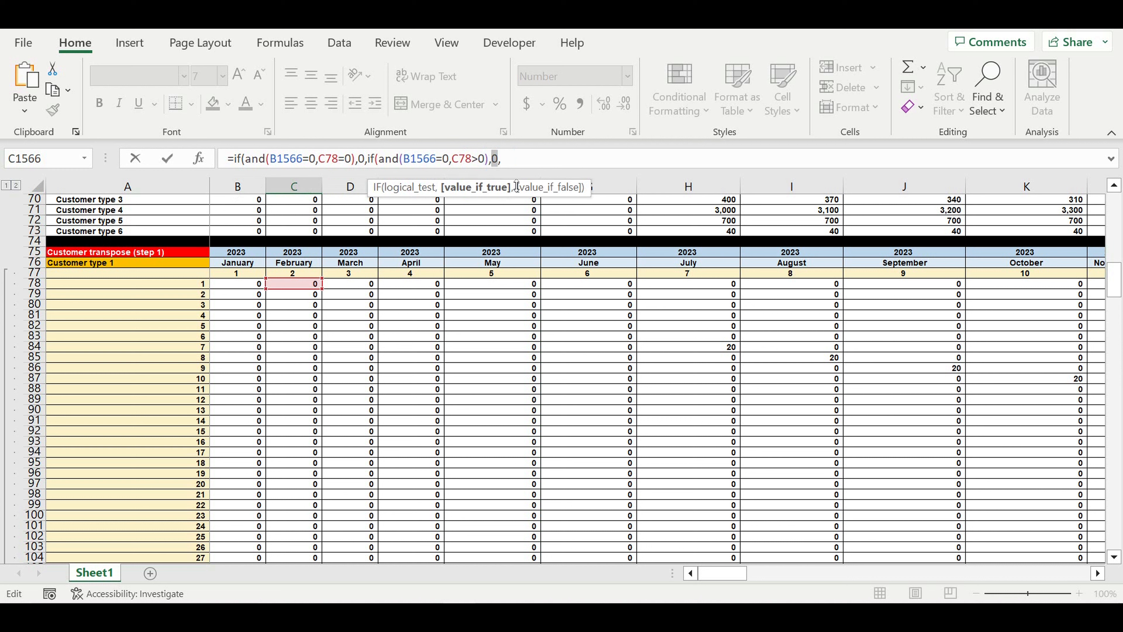
Begin the third condition if(and(B1566>0,B1566< using pasted B1566 references
{"action": "left_click", "coordinate": [526, 157]}
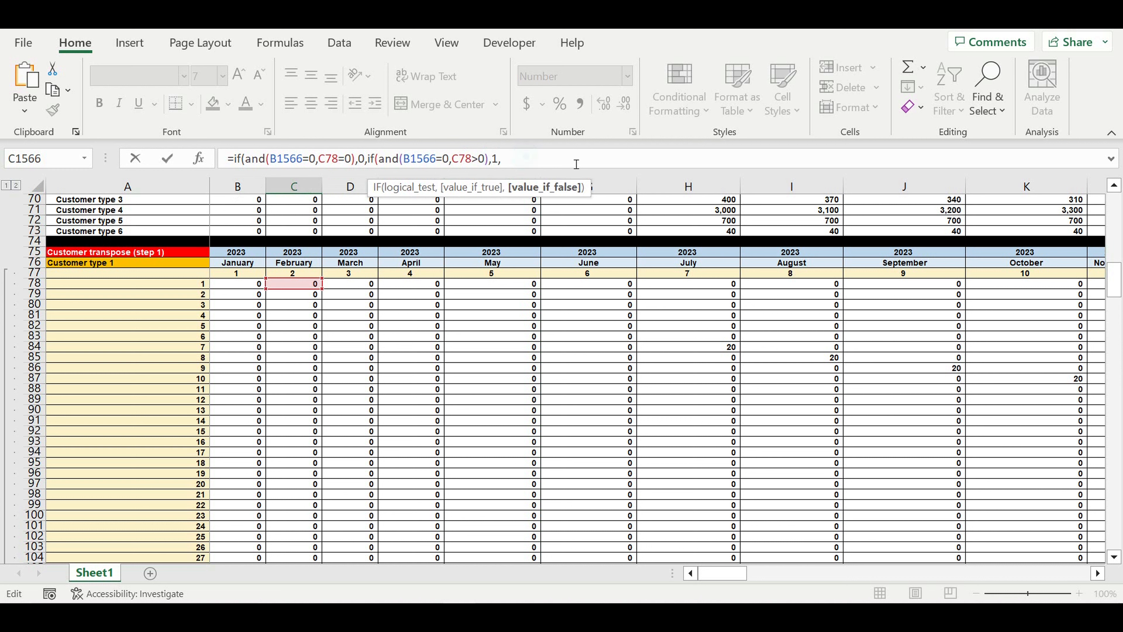
{"action": "type", "text": "if(and("}
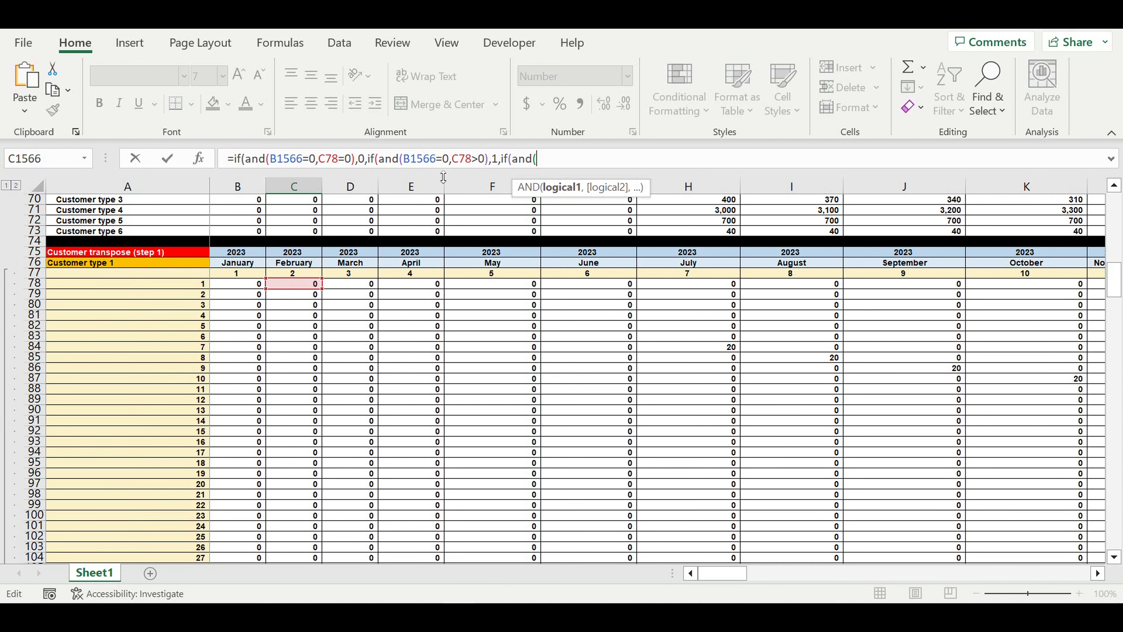
{"action": "left_click_drag", "start_coordinate": [404, 159], "coordinate": [441, 164]}
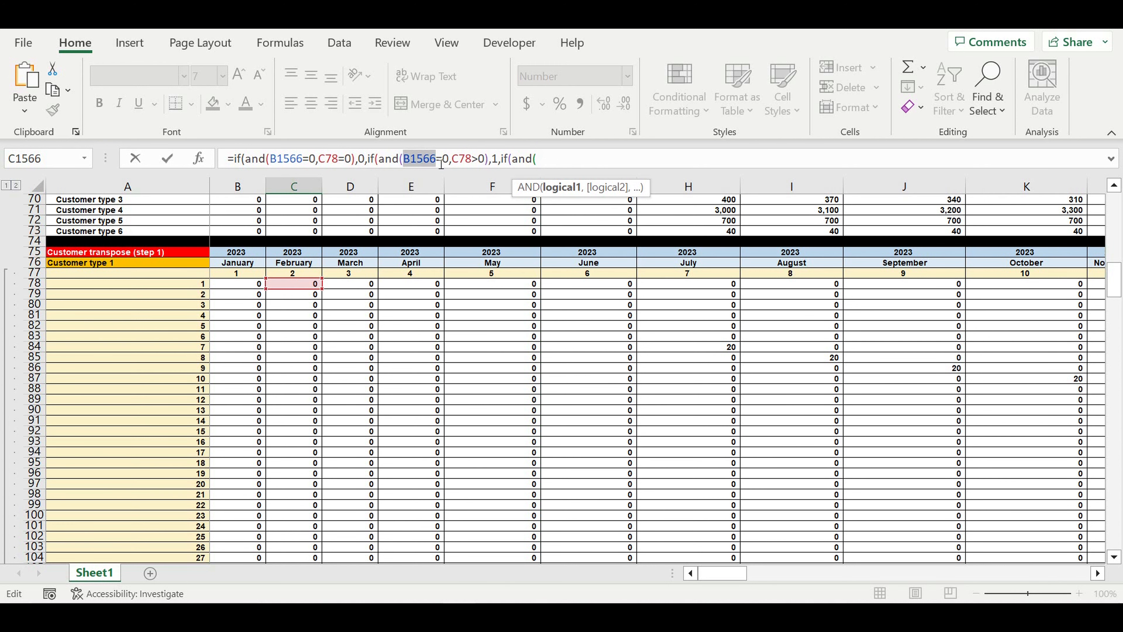
{"action": "left_click", "coordinate": [559, 164]}
{"action": "key", "text": "ctrl+v"}
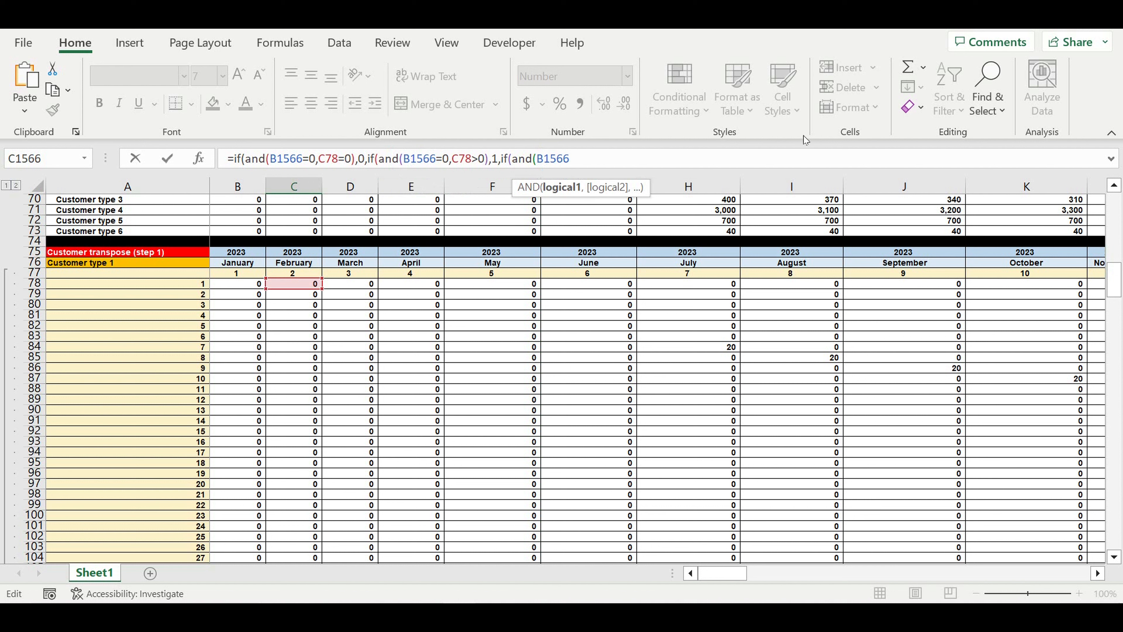
{"action": "type", "text": ">0,"}
{"action": "key", "text": "ctrl+v"}
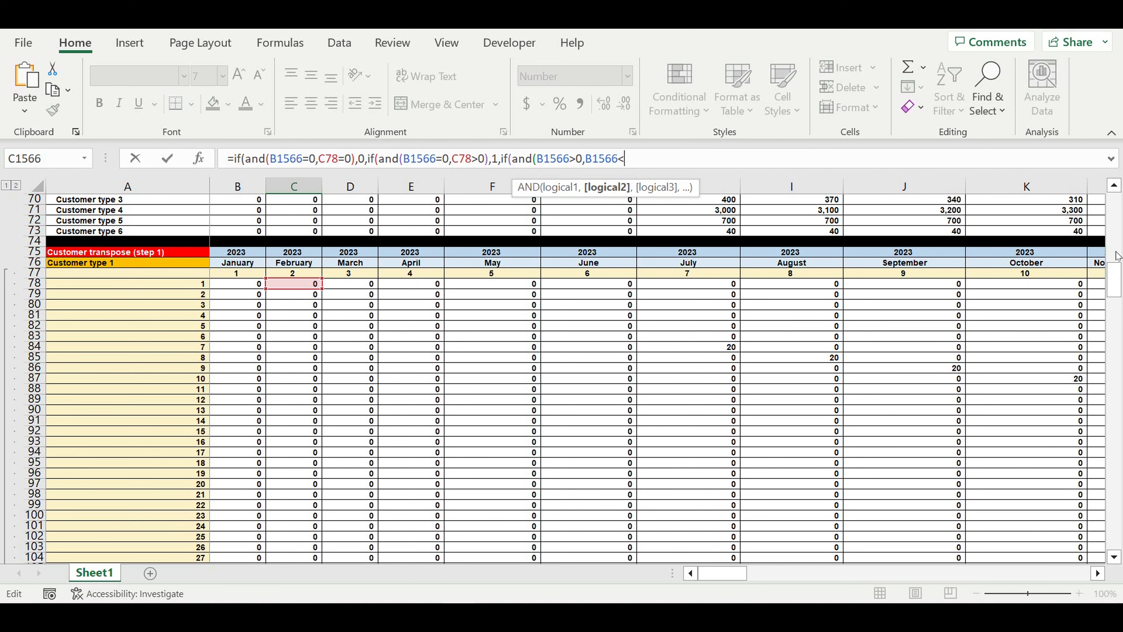
{"action": "left_click_drag", "start_coordinate": [1117, 283], "coordinate": [1117, 212]}
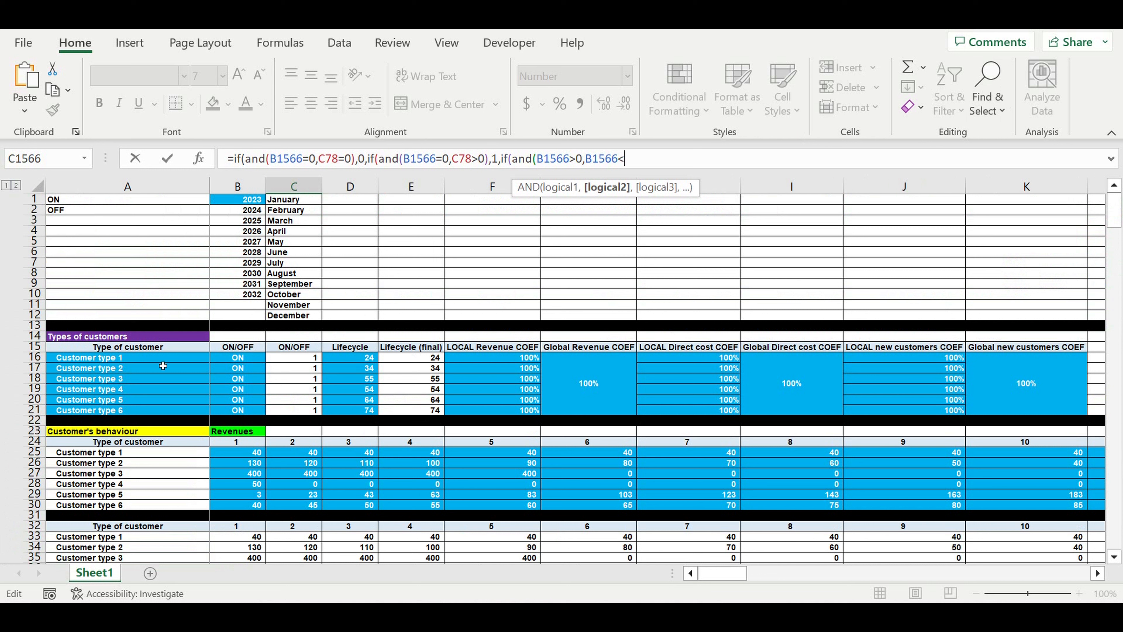
Complete the third condition as B1566<$E$16 returning B1566+1, otherwise 0
{"action": "left_click", "coordinate": [429, 359]}
{"action": "left_click", "coordinate": [674, 164]}
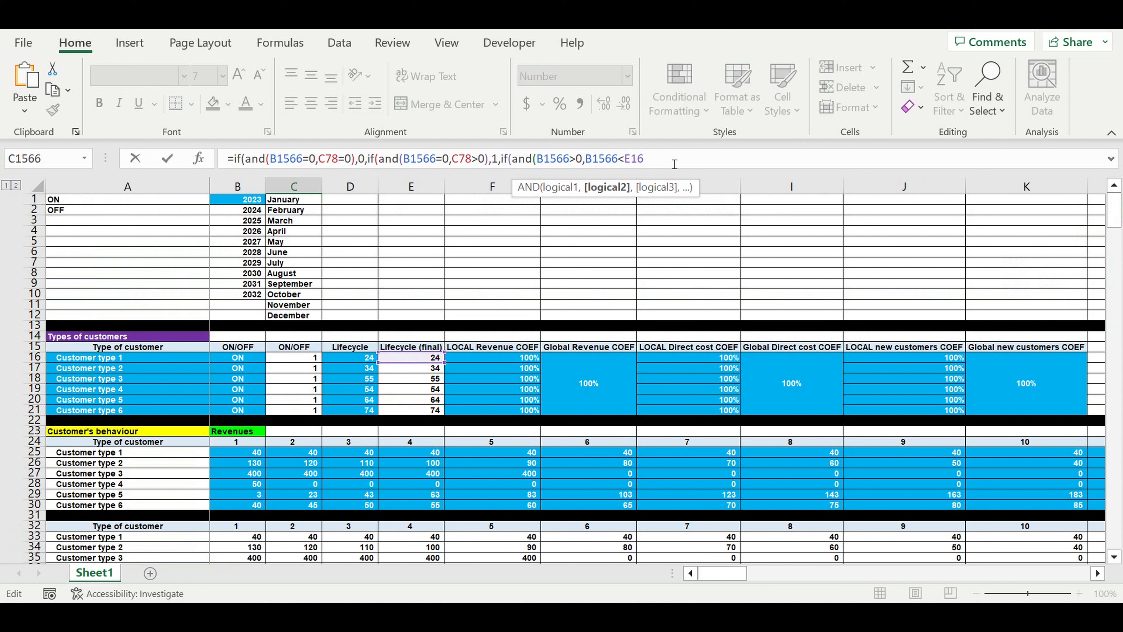
{"action": "type", "text": "$E$"}
{"action": "left_click", "coordinate": [669, 161]}
{"action": "type", "text": "),"}
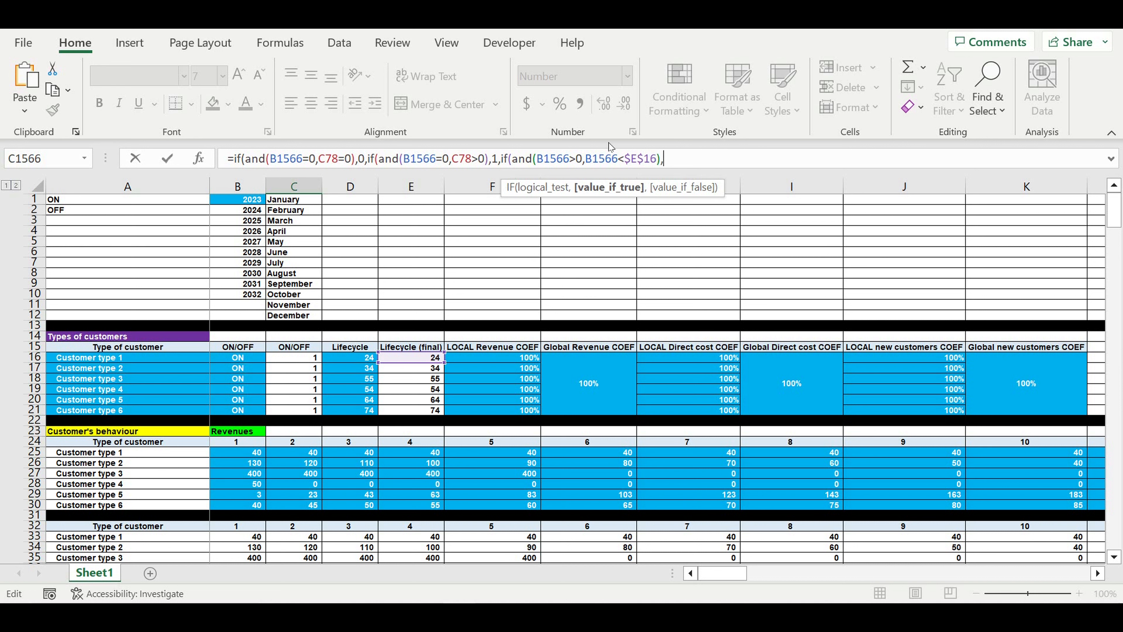
{"action": "left_click_drag", "start_coordinate": [585, 162], "coordinate": [625, 163]}
{"action": "left_click", "coordinate": [687, 167]}
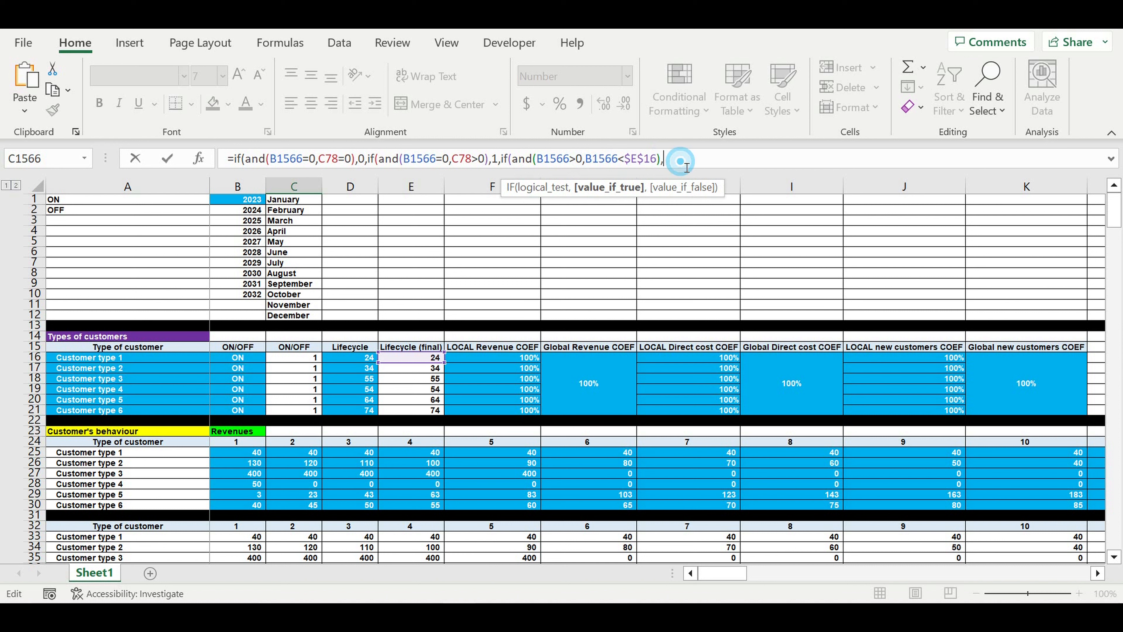
{"action": "key", "text": "ctrl+v"}
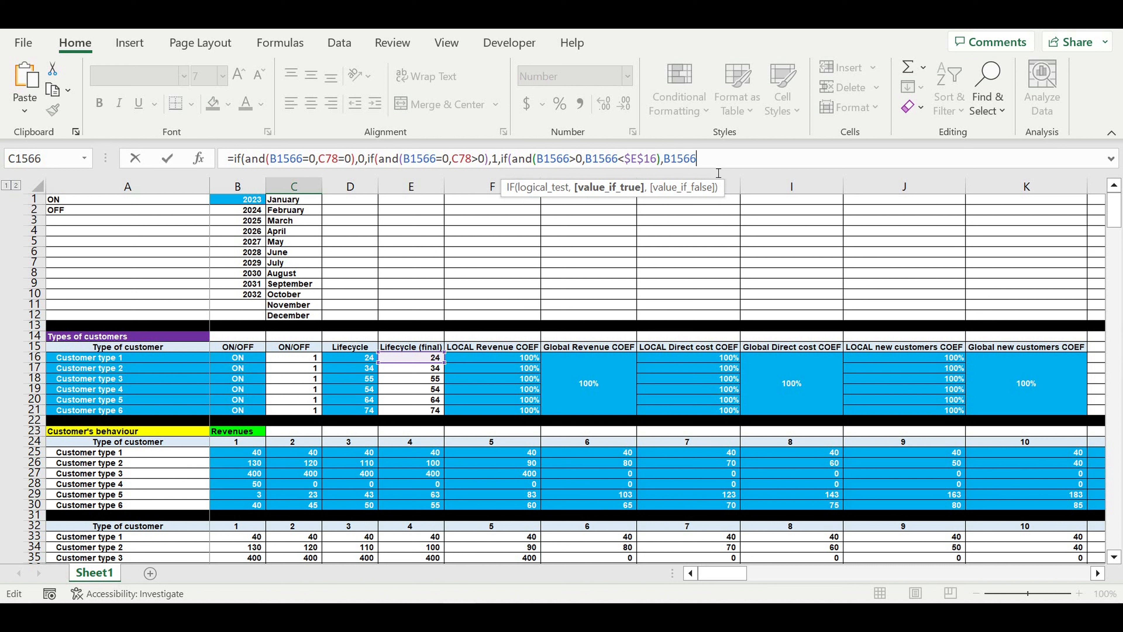
{"action": "type", "text": "+1,0"}
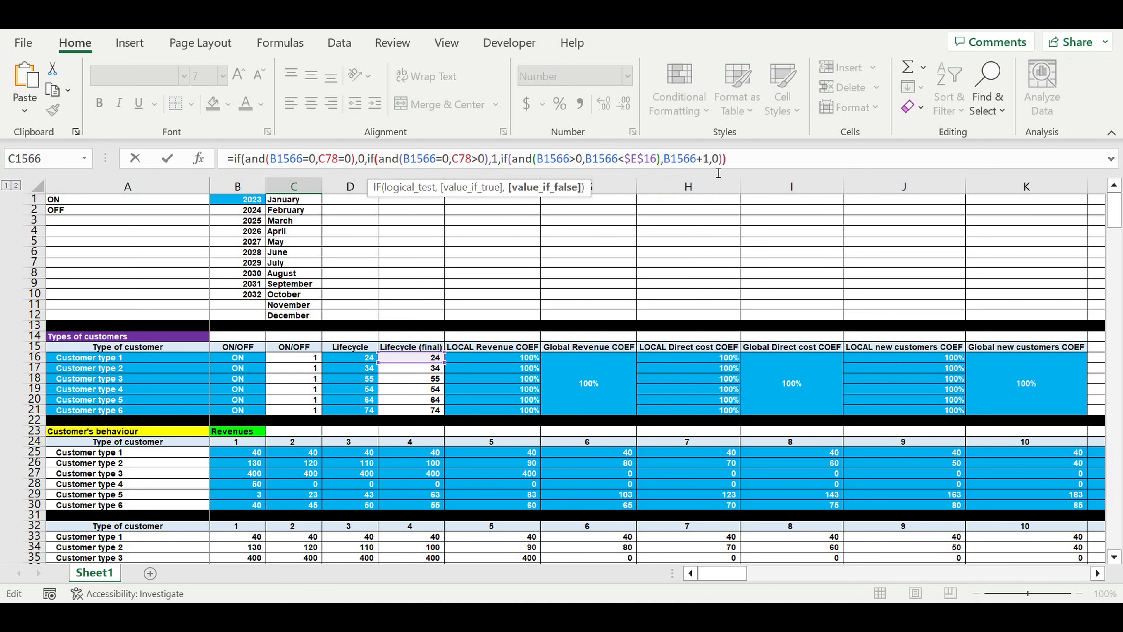
Confirm the C1566 formula and fill it down to row 1685 and right to column DQ
{"action": "key", "text": "Return"}
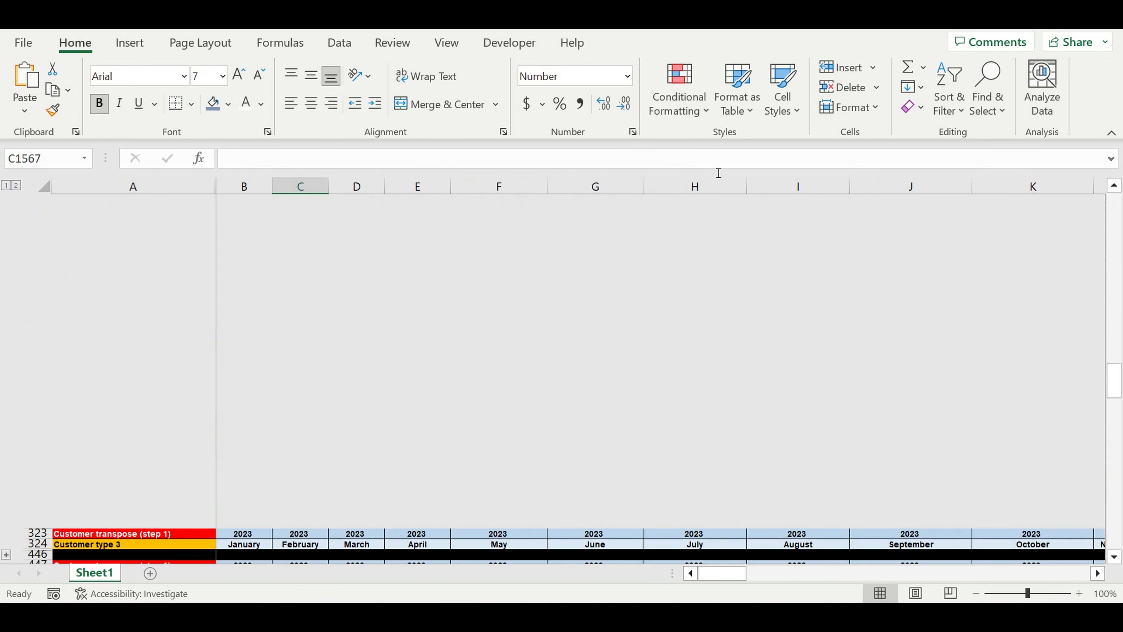
{"action": "scroll", "coordinate": [526, 405], "scroll_direction": "down", "scroll_amount": 4}
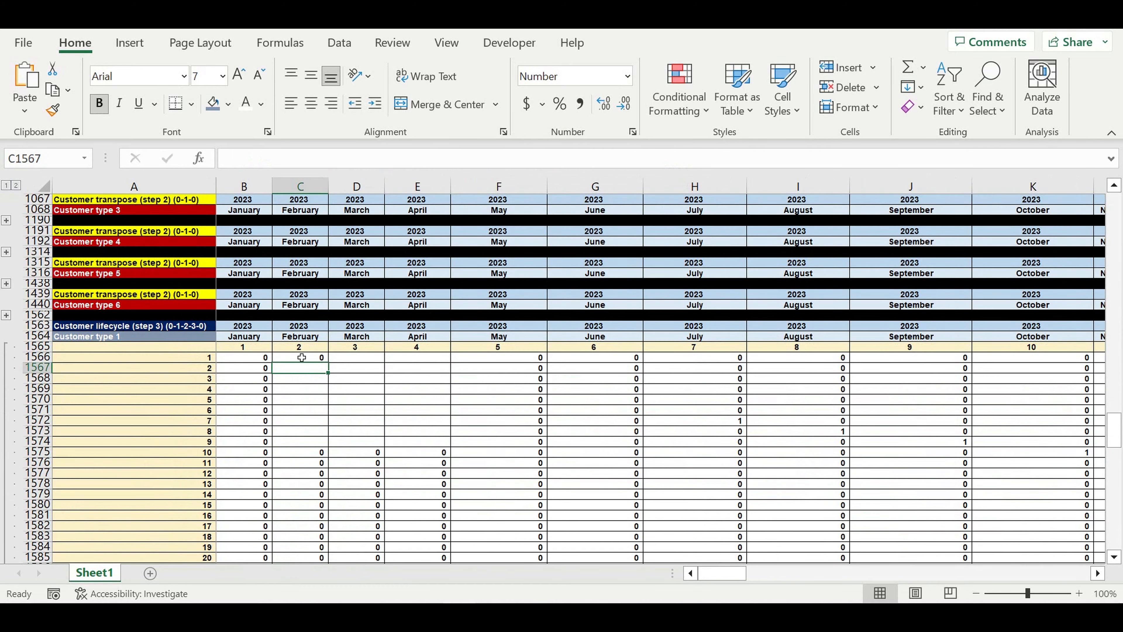
{"action": "left_click", "coordinate": [301, 358]}
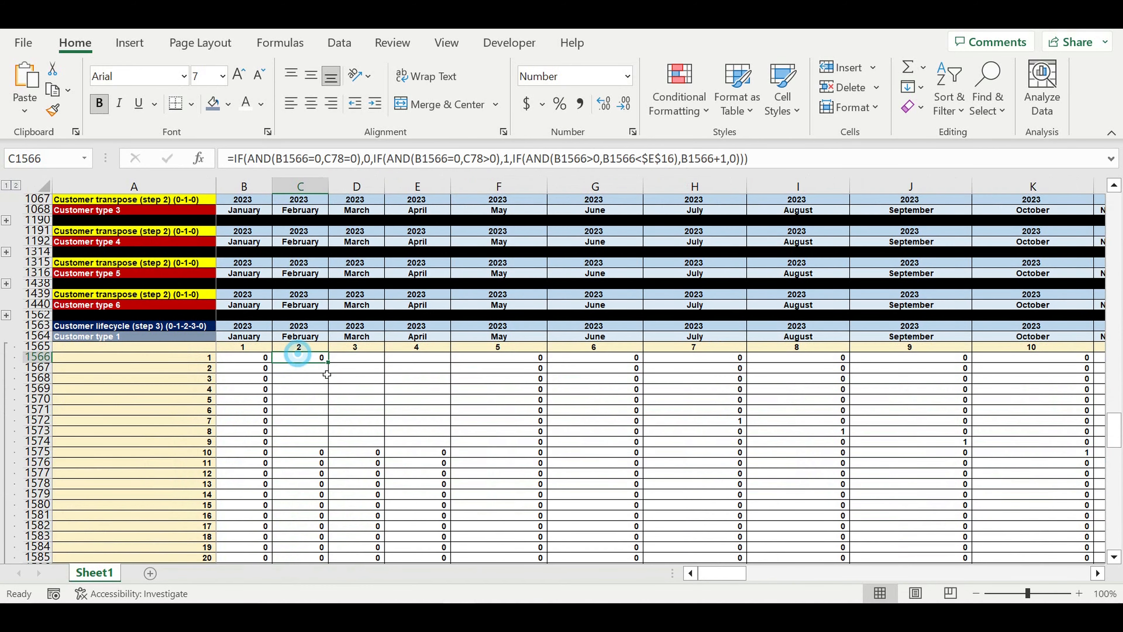
{"action": "left_click_drag", "start_coordinate": [329, 362], "coordinate": [356, 532]}
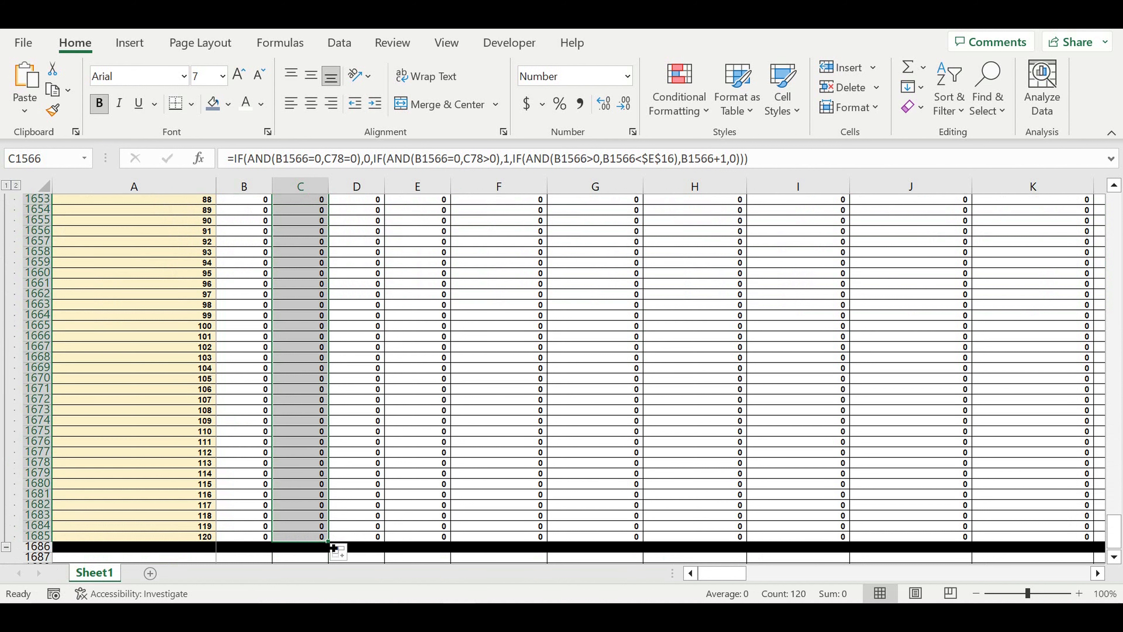
{"action": "mouse_move", "coordinate": [333, 547]}
{"action": "left_mouse_down"}
{"action": "mouse_move", "coordinate": [1103, 547]}
{"action": "mouse_move", "coordinate": [882, 546]}
{"action": "mouse_move", "coordinate": [1100, 546]}
{"action": "mouse_move", "coordinate": [1002, 546]}
{"action": "mouse_move", "coordinate": [1101, 546]}
{"action": "mouse_move", "coordinate": [1002, 546]}
{"action": "mouse_move", "coordinate": [1100, 547]}
{"action": "mouse_move", "coordinate": [1001, 546]}
{"action": "mouse_move", "coordinate": [1096, 487]}
{"action": "mouse_move", "coordinate": [1072, 458]}
{"action": "mouse_move", "coordinate": [992, 479]}
{"action": "left_mouse_up"}
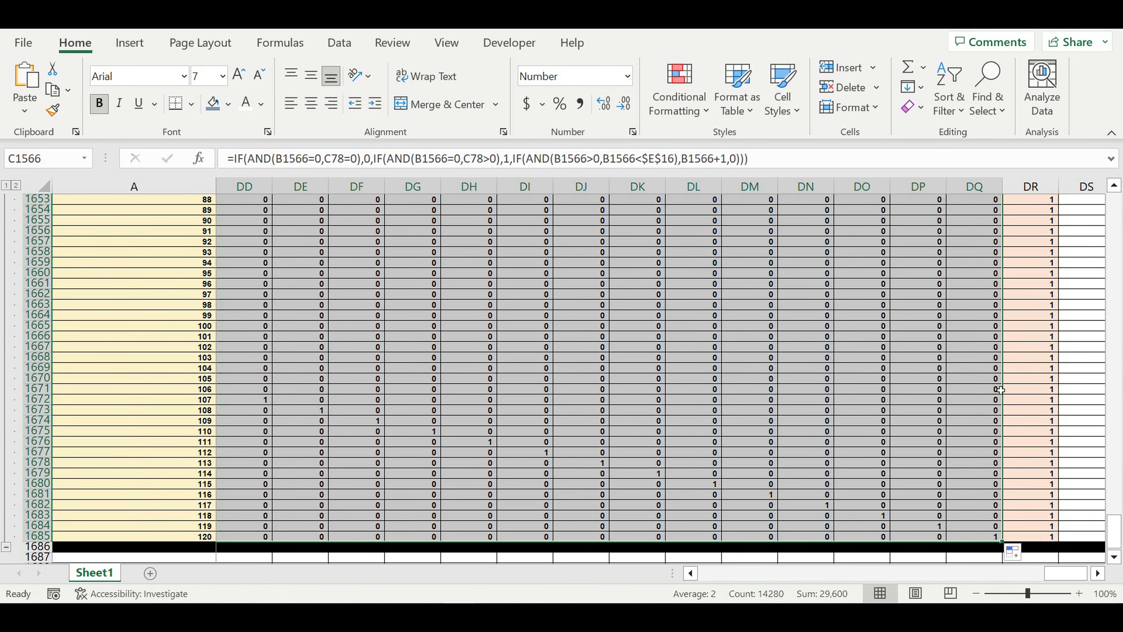
{"action": "left_click", "coordinate": [820, 389]}
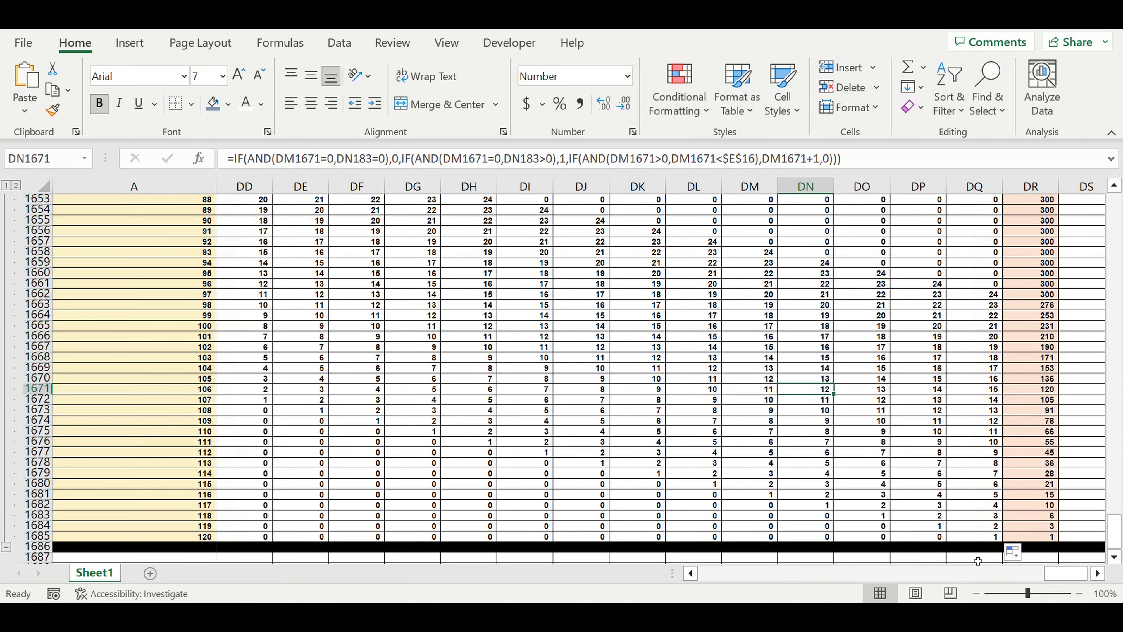
{"action": "left_click_drag", "start_coordinate": [1061, 574], "coordinate": [721, 574]}
{"action": "scroll", "coordinate": [602, 443], "scroll_direction": "up", "scroll_amount": 1}
{"action": "scroll", "coordinate": [602, 443], "scroll_direction": "up", "scroll_amount": 13}
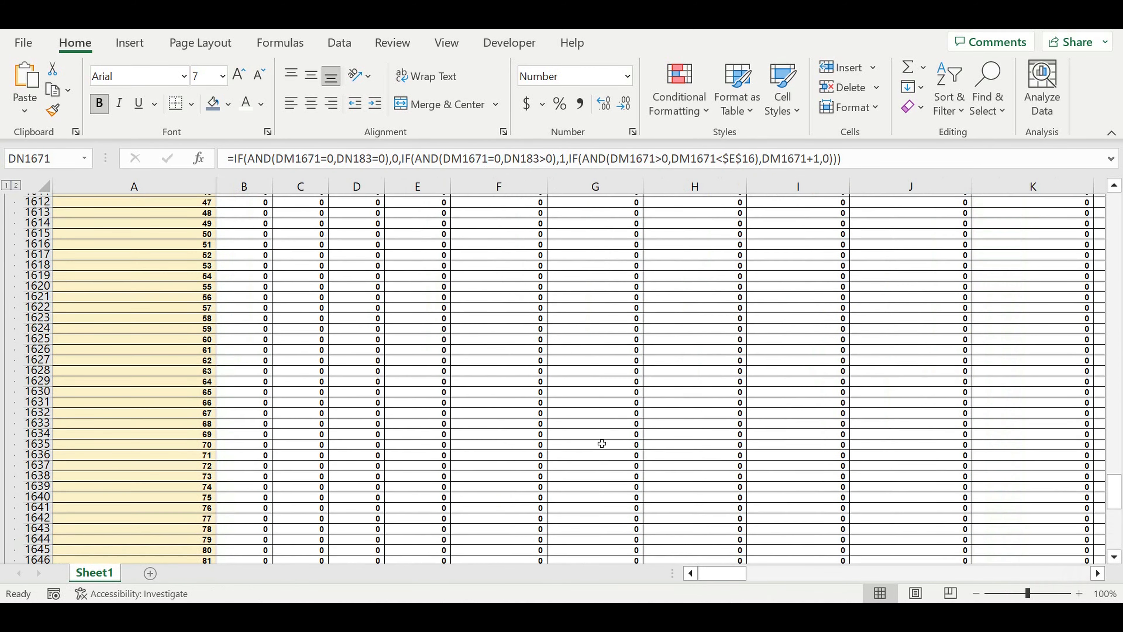
{"action": "scroll", "coordinate": [602, 443], "scroll_direction": "up", "scroll_amount": 8}
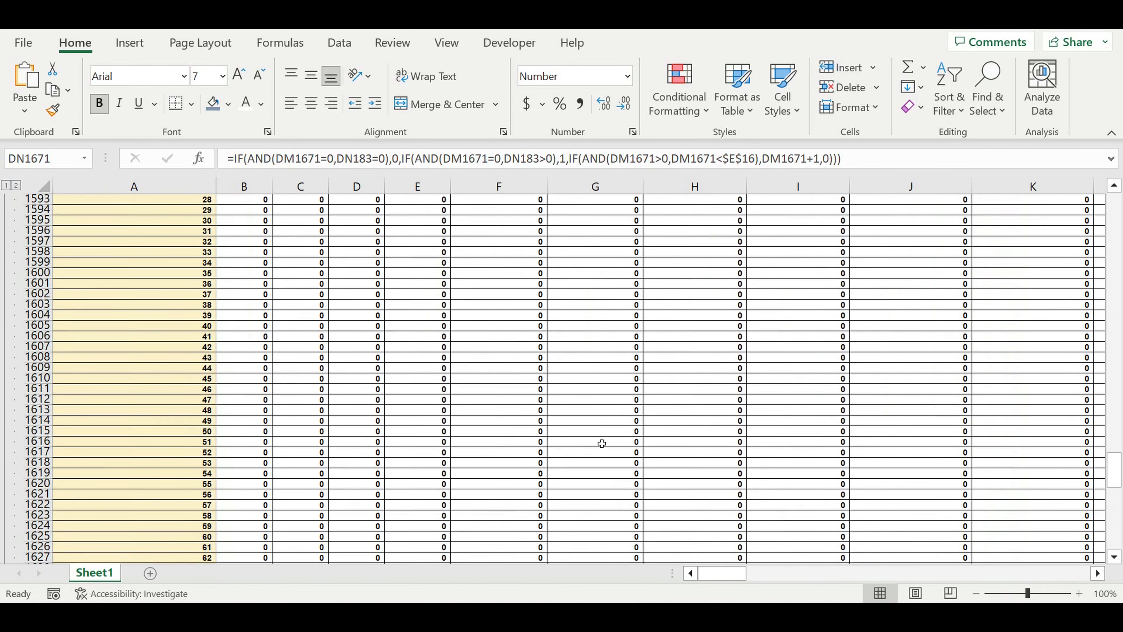
{"action": "scroll", "coordinate": [601, 444], "scroll_direction": "up", "scroll_amount": 11}
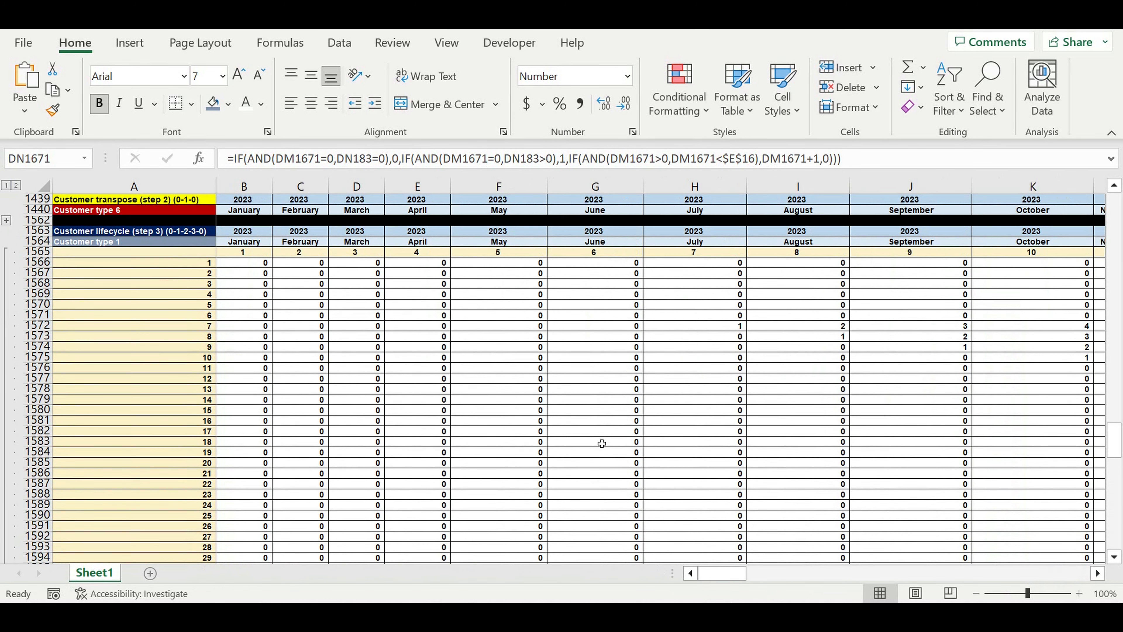
{"action": "scroll", "coordinate": [622, 444], "scroll_direction": "up", "scroll_amount": 1}
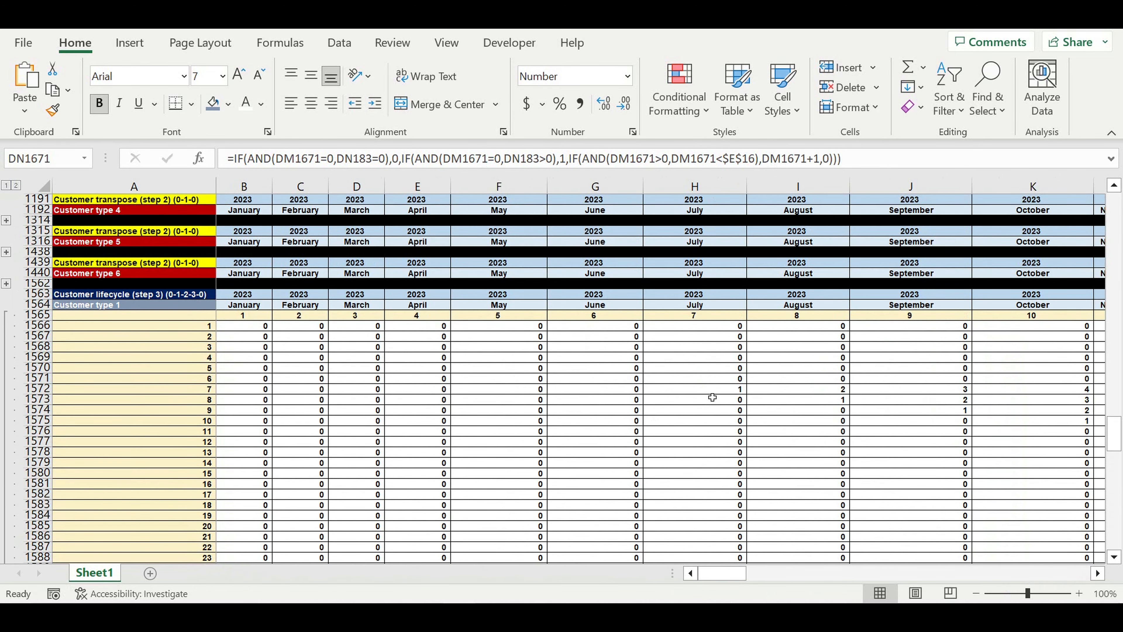
{"action": "left_click_drag", "start_coordinate": [712, 393], "coordinate": [995, 391]}
{"action": "left_click_drag", "start_coordinate": [1122, 392], "coordinate": [637, 392]}
{"action": "left_click", "coordinate": [636, 391]}
{"action": "left_click_drag", "start_coordinate": [810, 573], "coordinate": [690, 580]}
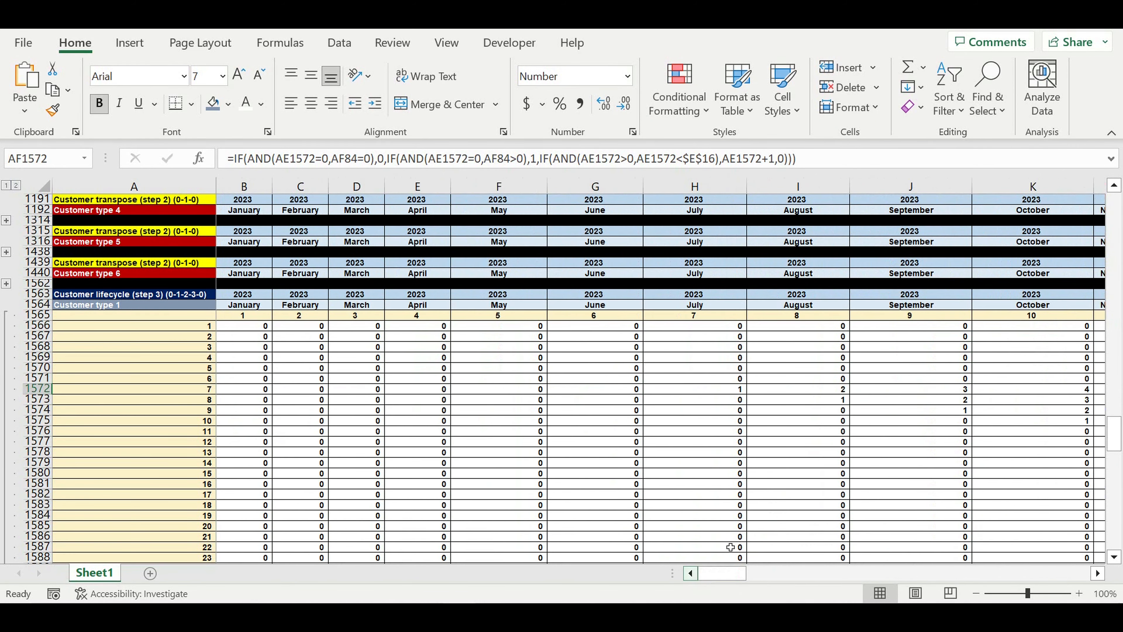
{"action": "left_click", "coordinate": [843, 400]}
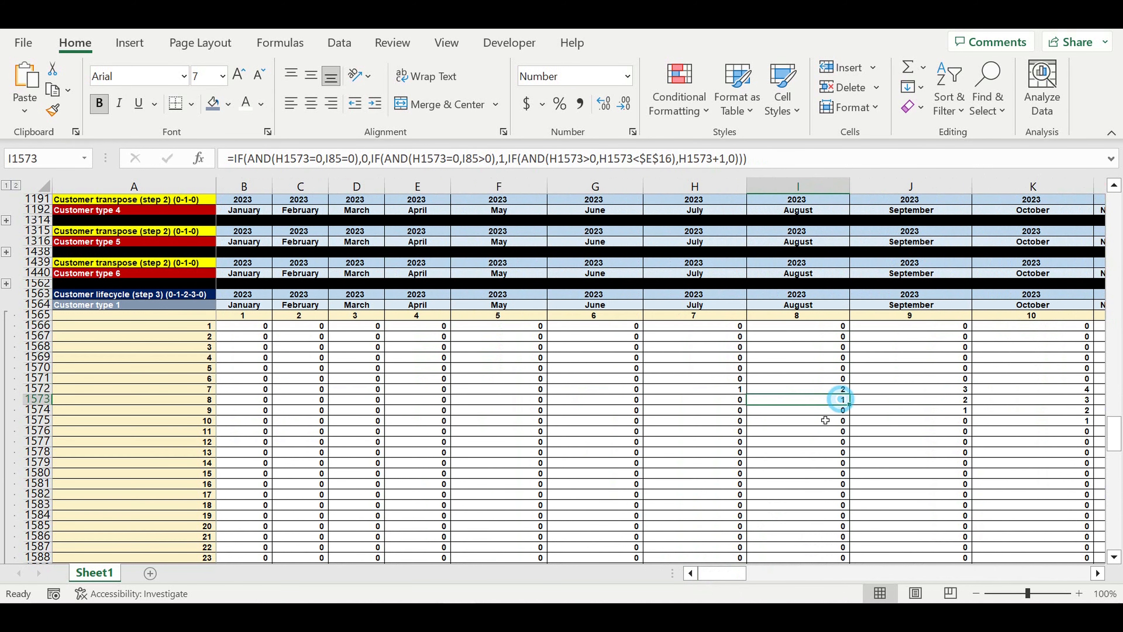
{"action": "left_click_drag", "start_coordinate": [840, 398], "coordinate": [694, 403]}
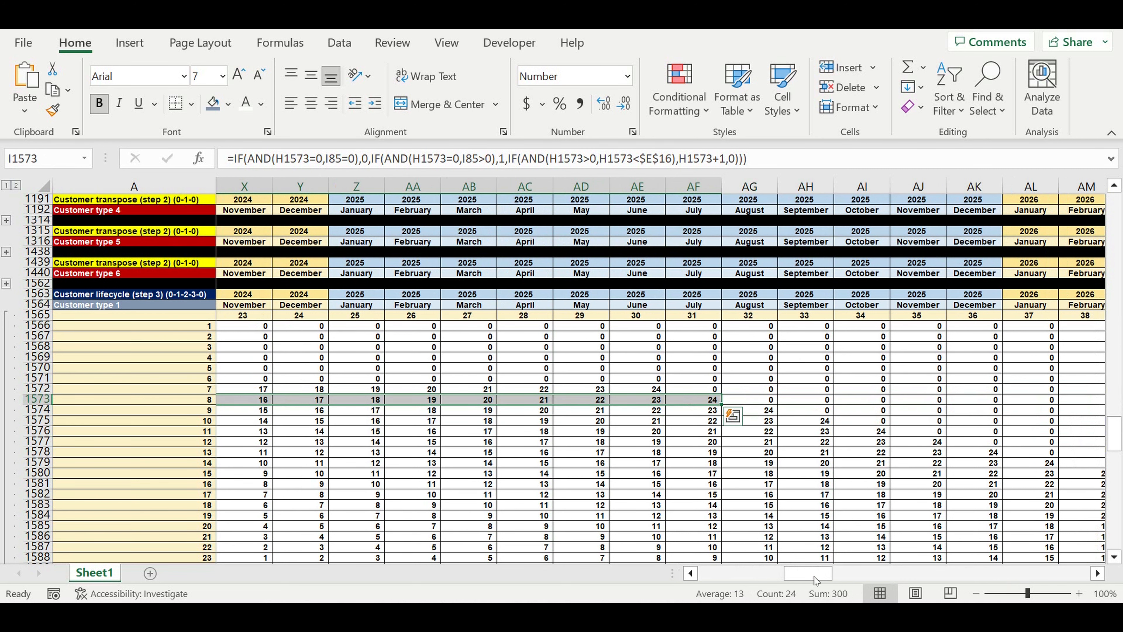
{"action": "left_click_drag", "start_coordinate": [817, 574], "coordinate": [732, 574]}
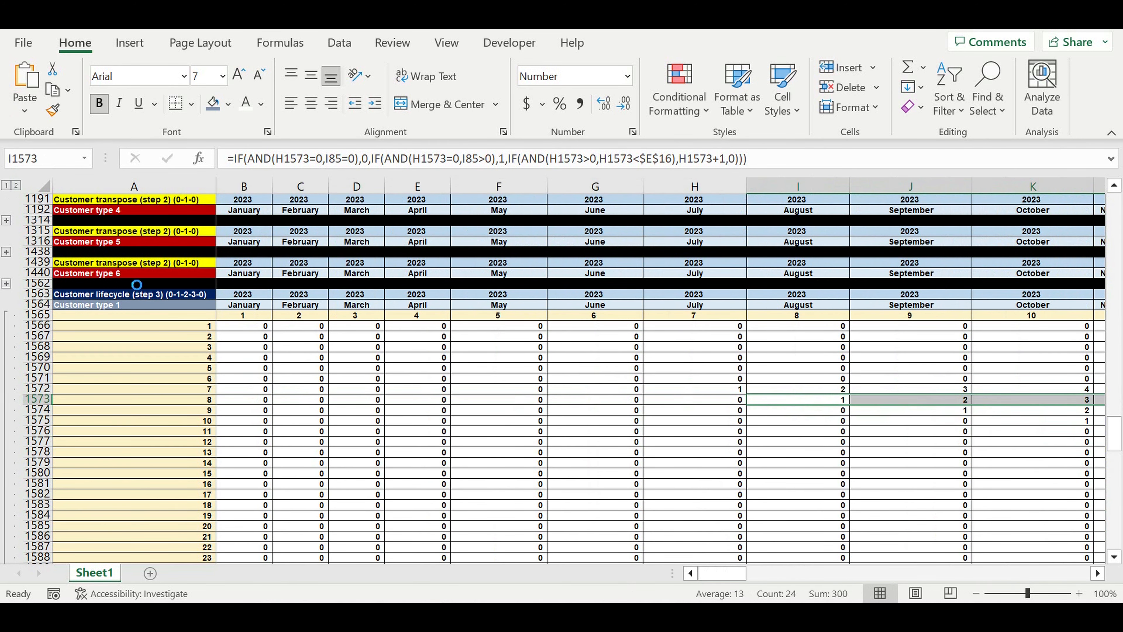
Collapse and copy the lifecycle block (rows 1563–1686) and paste it at row 1687
{"action": "left_click", "coordinate": [141, 347]}
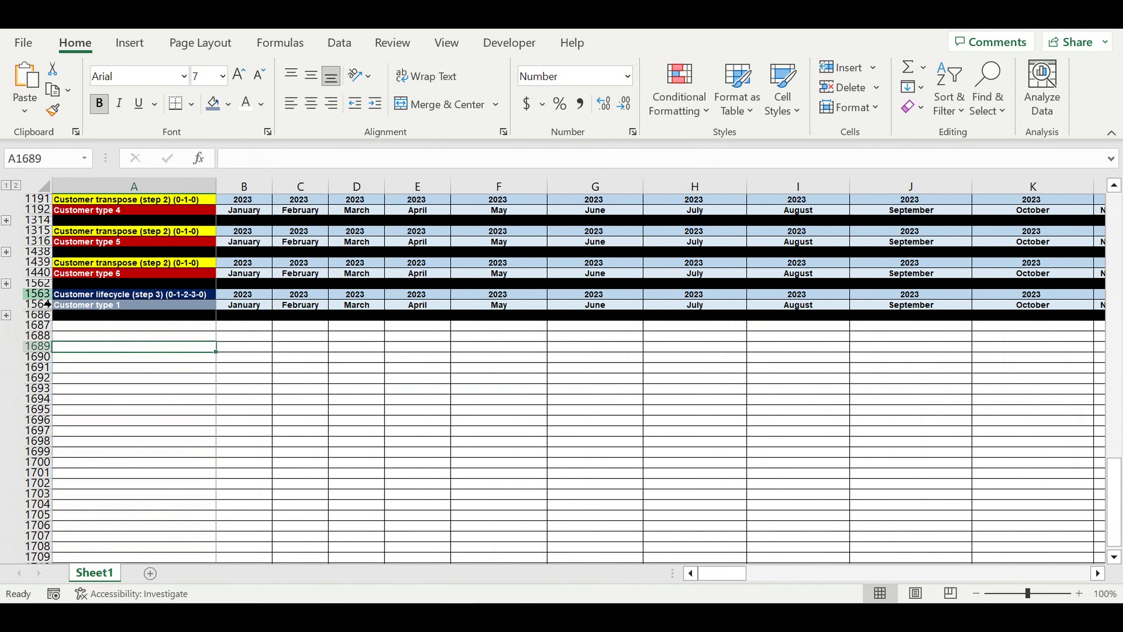
{"action": "left_click_drag", "start_coordinate": [43, 299], "coordinate": [41, 317]}
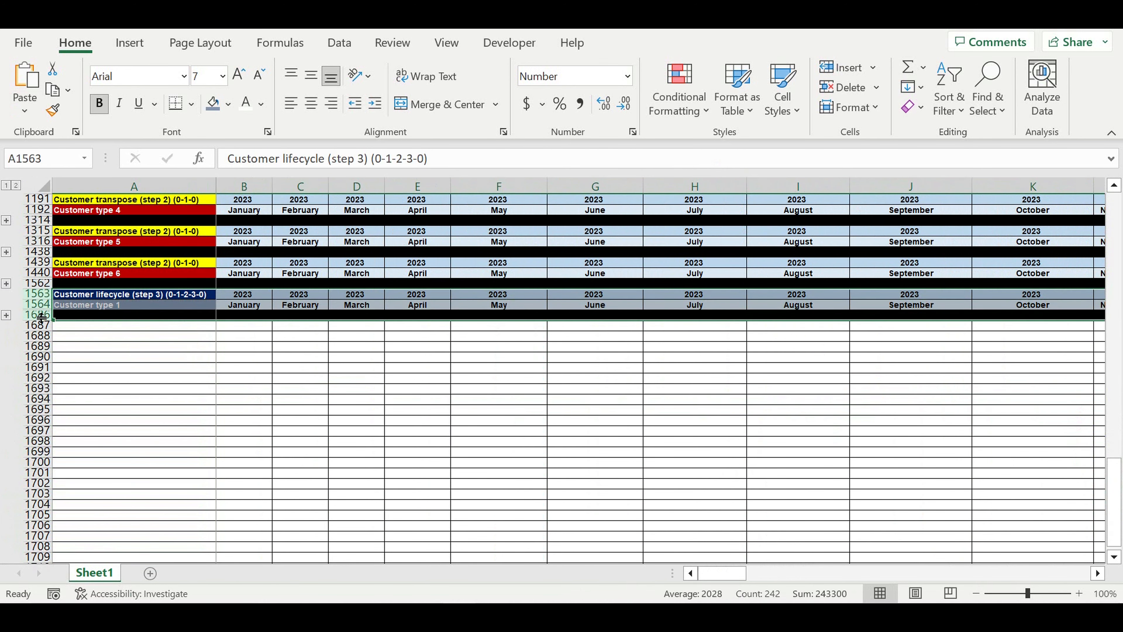
{"action": "key", "text": "ctrl+c"}
{"action": "left_click", "coordinate": [102, 331]}
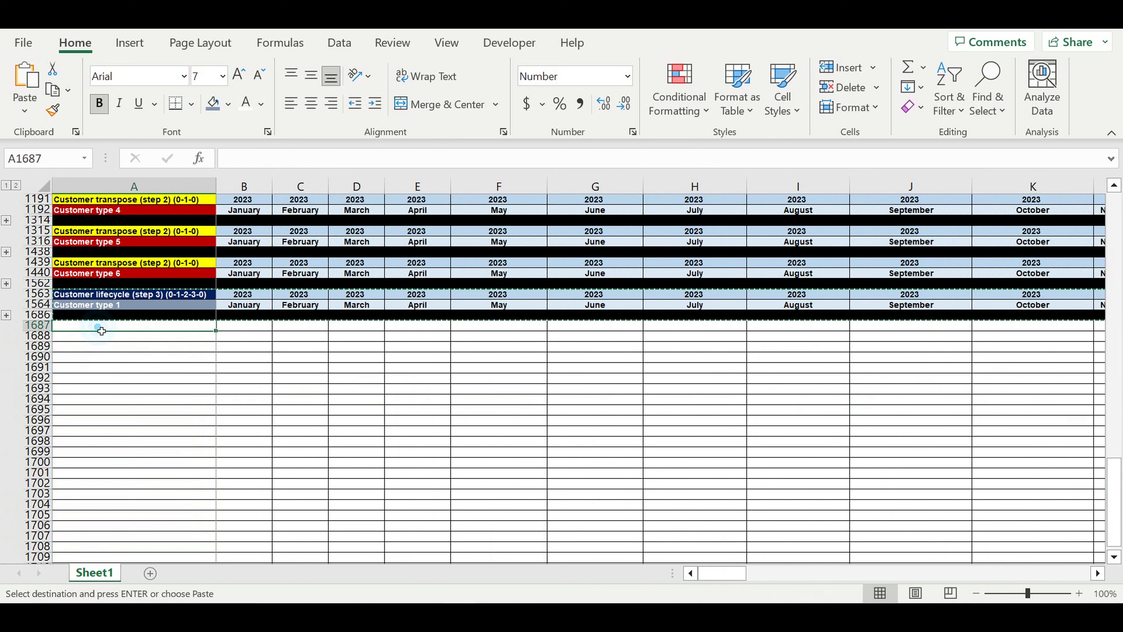
{"action": "key", "text": "ctrl+v"}
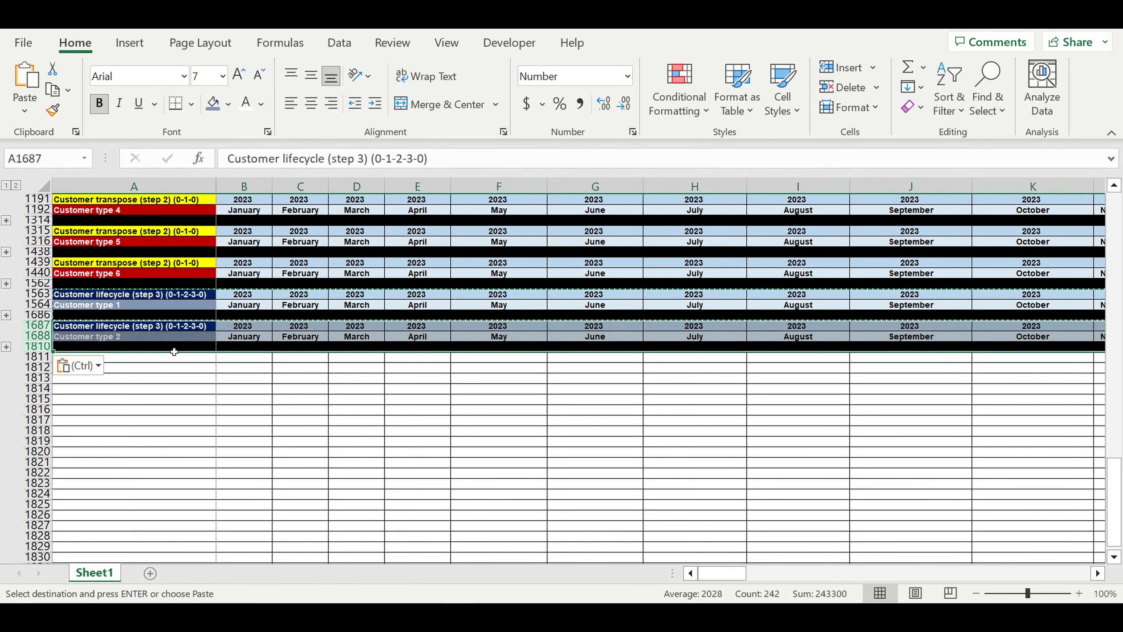
Paste further lifecycle blocks at A1811, A1935 and A2059
{"action": "left_click", "coordinate": [167, 361]}
{"action": "key", "text": "ctrl+v"}
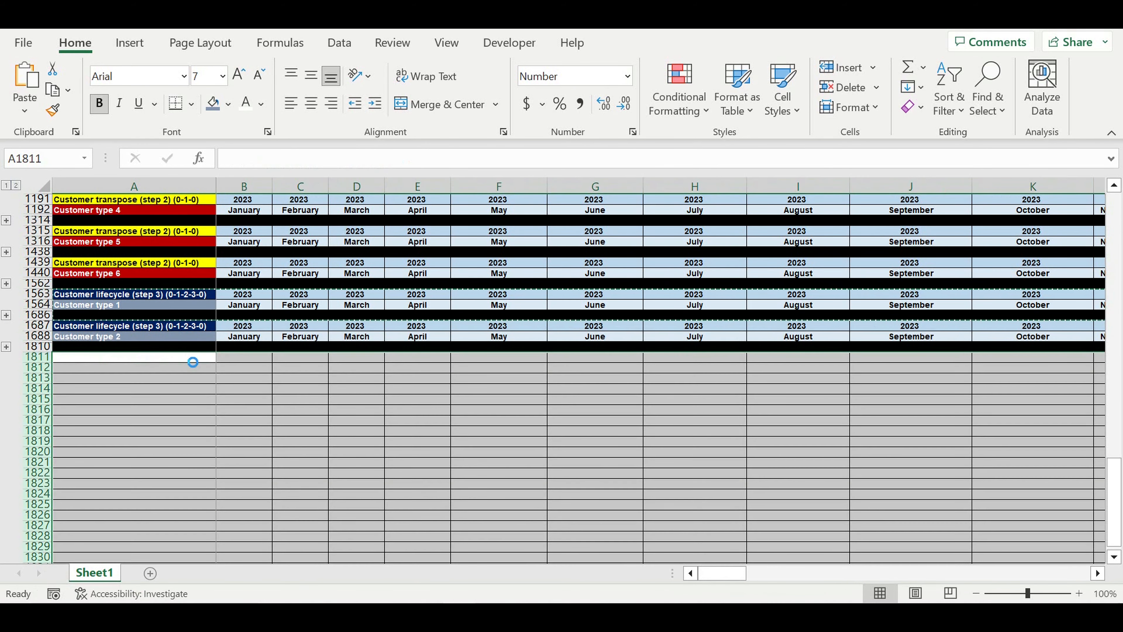
{"action": "left_click", "coordinate": [152, 393]}
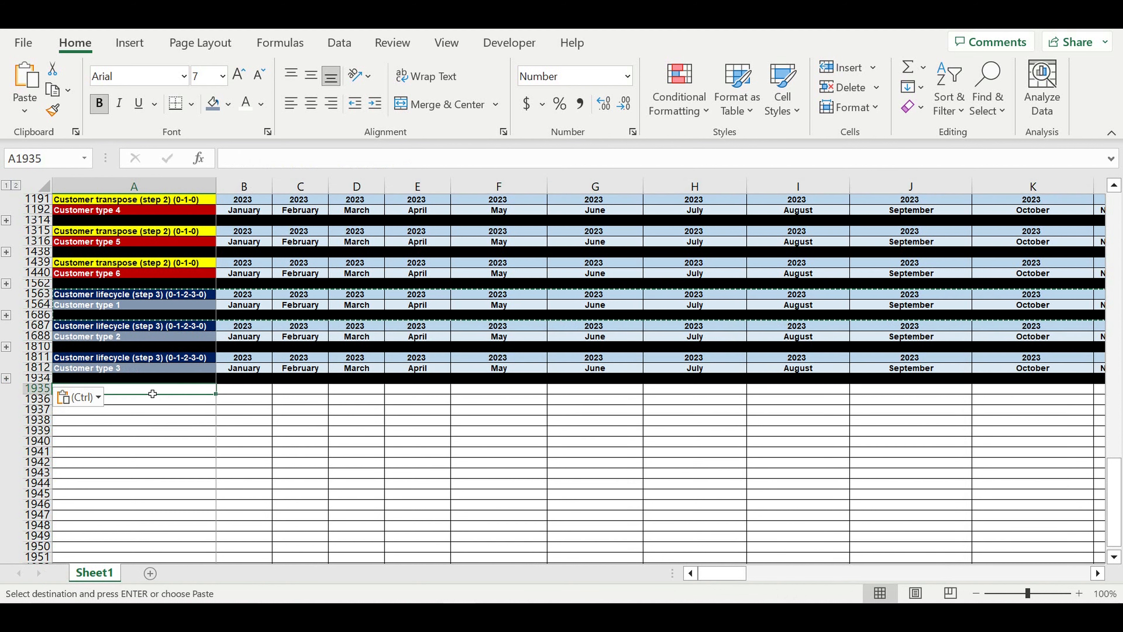
{"action": "key", "text": "ctrl+v"}
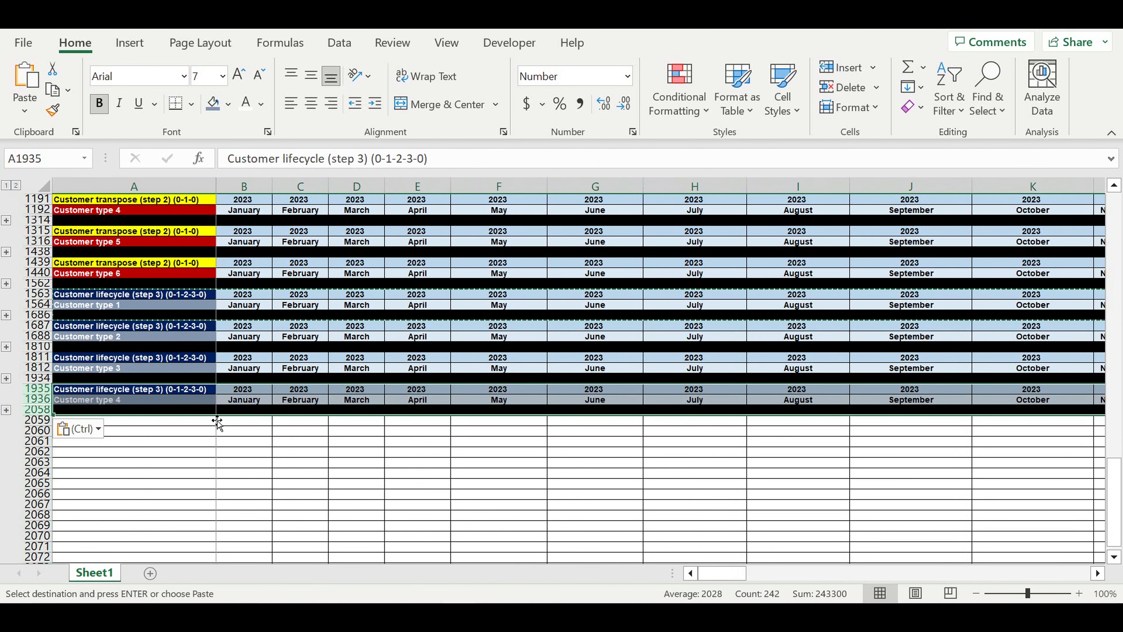
{"action": "left_click", "coordinate": [199, 423]}
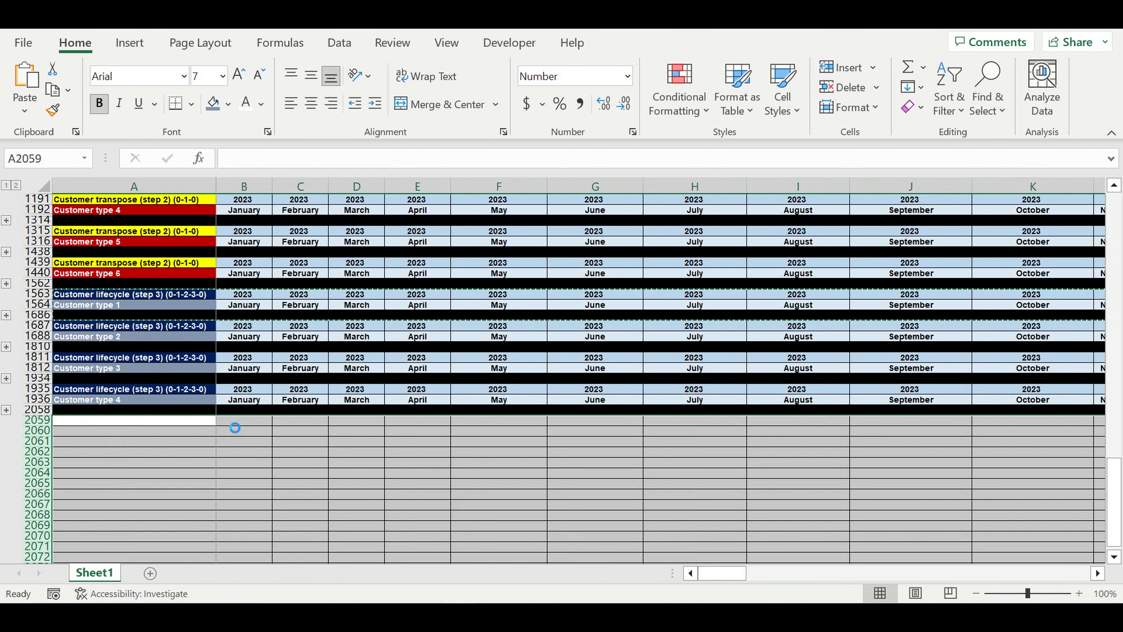
{"action": "key", "text": "ctrl+v"}
Expand the Customer type 2 lifecycle rows
{"action": "left_click", "coordinate": [155, 494]}
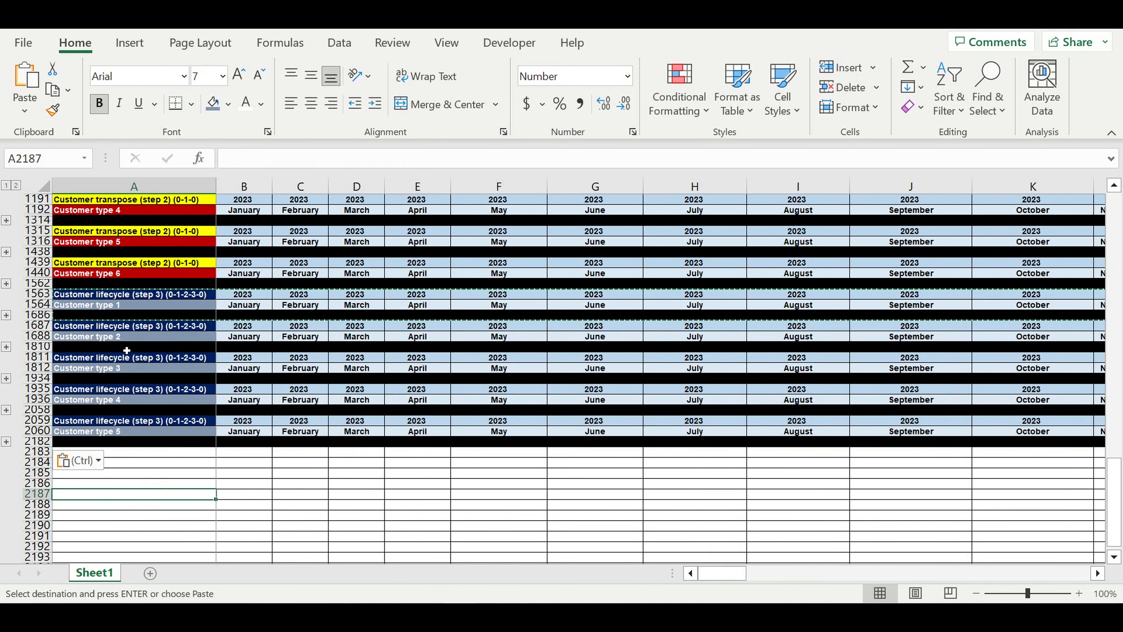
{"action": "left_click", "coordinate": [131, 339]}
{"action": "left_click", "coordinate": [6, 346]}
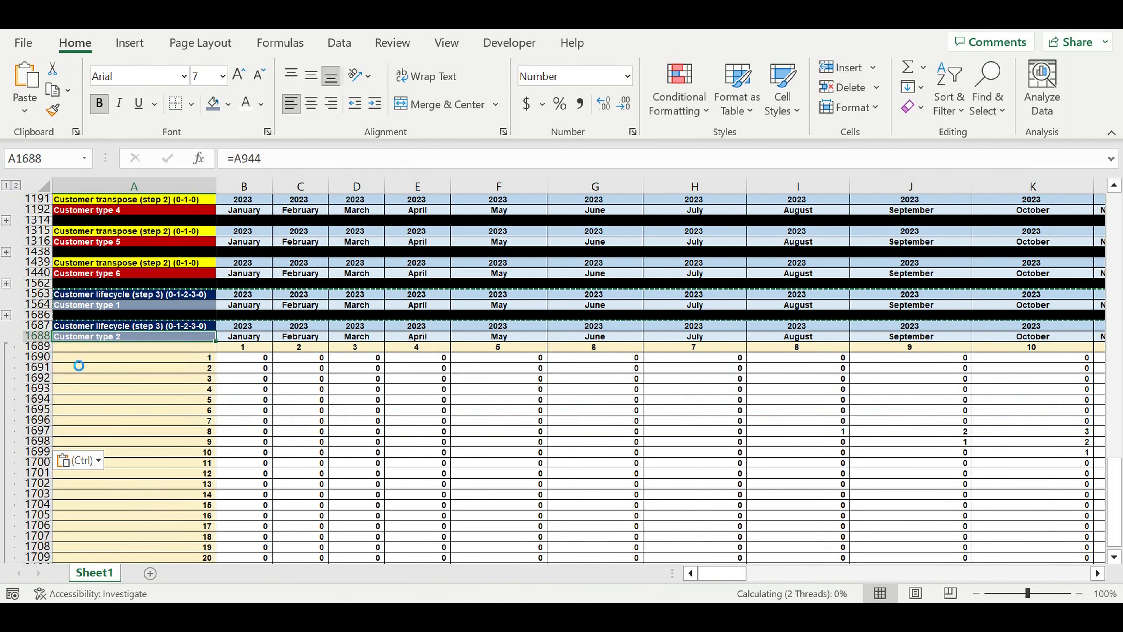
{"action": "scroll", "coordinate": [321, 443], "scroll_direction": "down", "scroll_amount": 20}
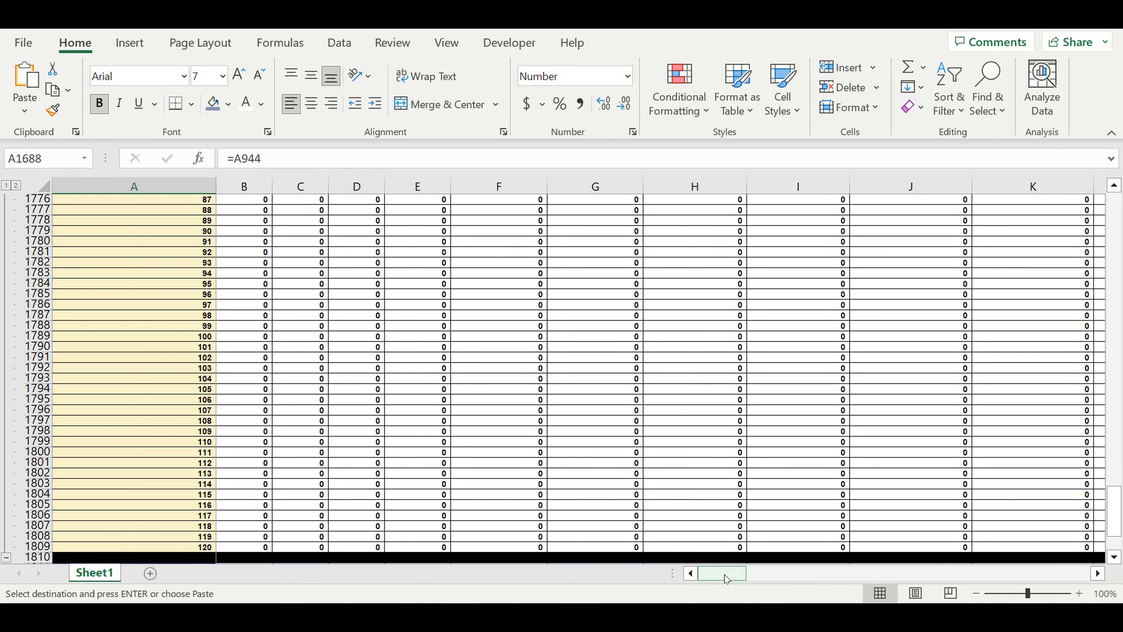
{"action": "scroll", "coordinate": [628, 437], "scroll_direction": "up", "scroll_amount": 8}
{"action": "scroll", "coordinate": [628, 437], "scroll_direction": "up", "scroll_amount": 20}
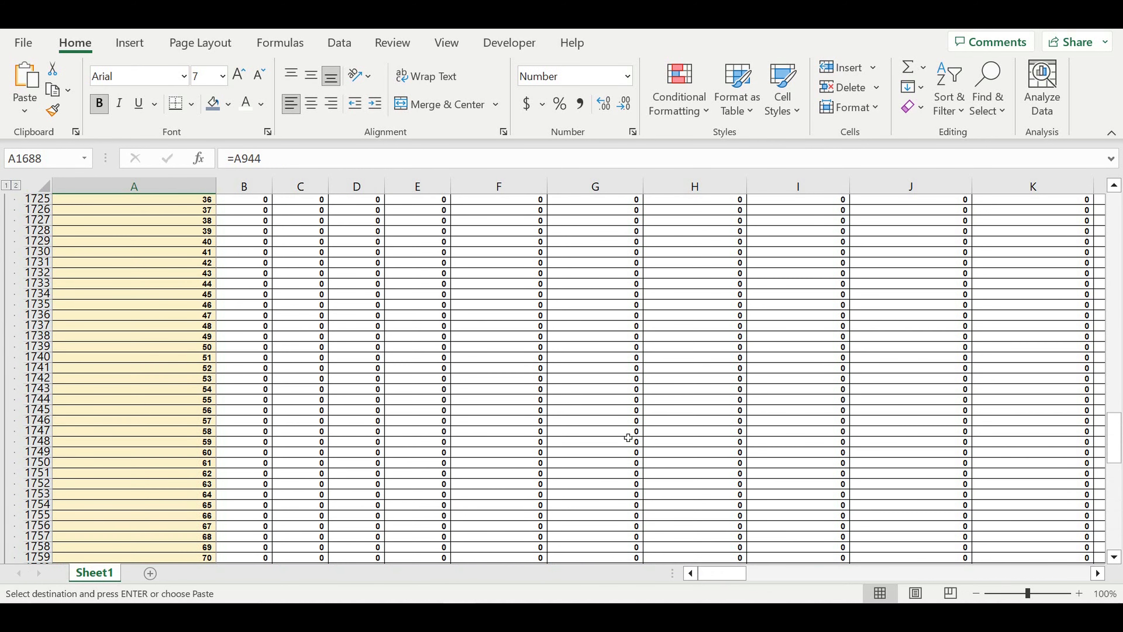
{"action": "scroll", "coordinate": [627, 436], "scroll_direction": "up", "scroll_amount": 2}
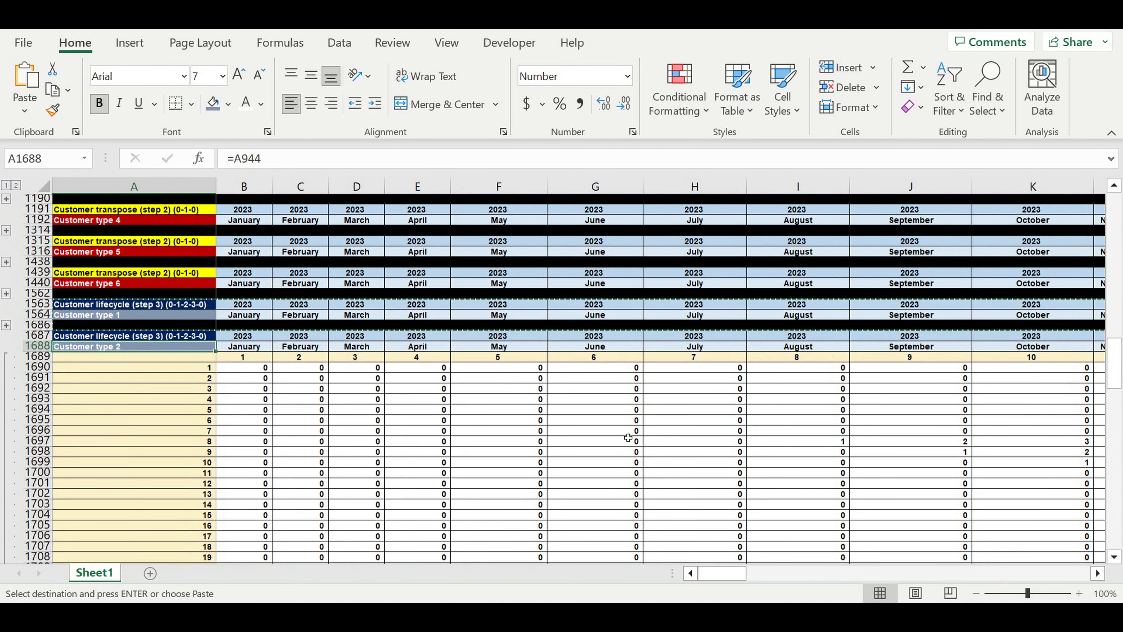
Change the C1690 formula's lifecycle reference from $E$16 to $E$17
{"action": "left_click", "coordinate": [248, 400]}
{"action": "left_click", "coordinate": [311, 400]}
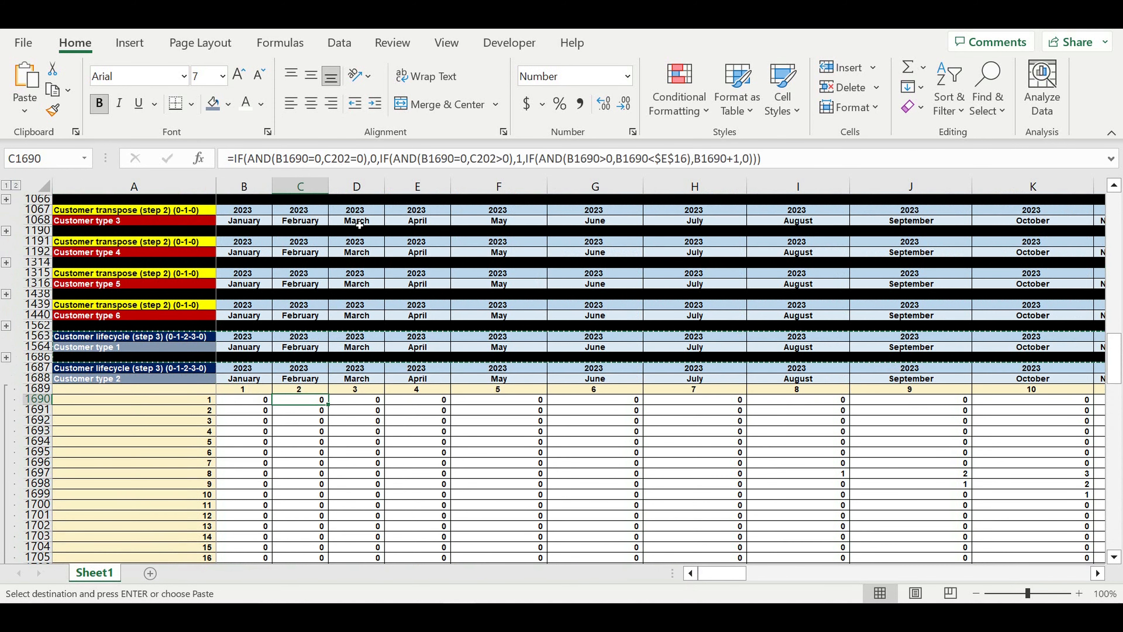
{"action": "left_click", "coordinate": [351, 158]}
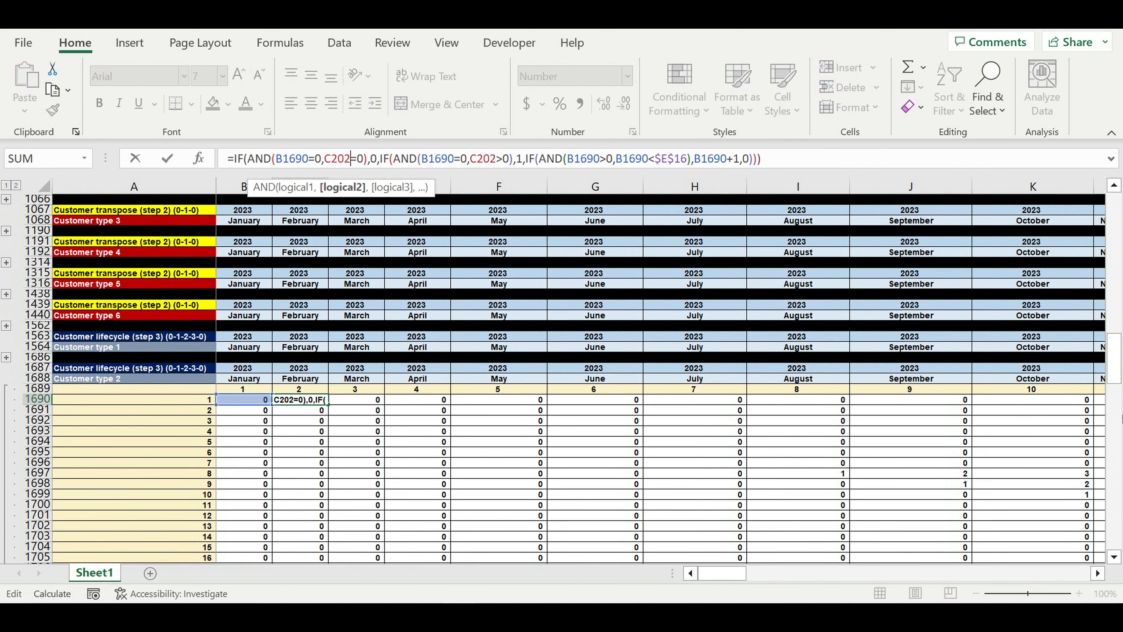
{"action": "left_click_drag", "start_coordinate": [1114, 360], "coordinate": [1114, 108]}
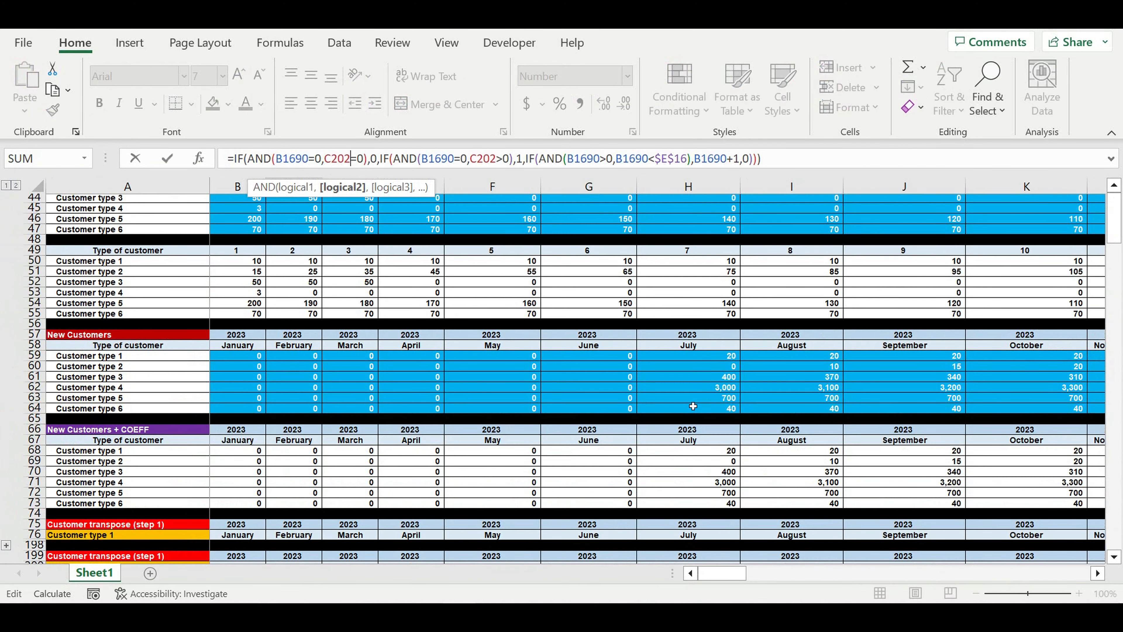
{"action": "scroll", "coordinate": [685, 392], "scroll_direction": "up", "scroll_amount": 12}
{"action": "scroll", "coordinate": [684, 392], "scroll_direction": "down", "scroll_amount": 1}
{"action": "scroll", "coordinate": [684, 392], "scroll_direction": "up", "scroll_amount": 4}
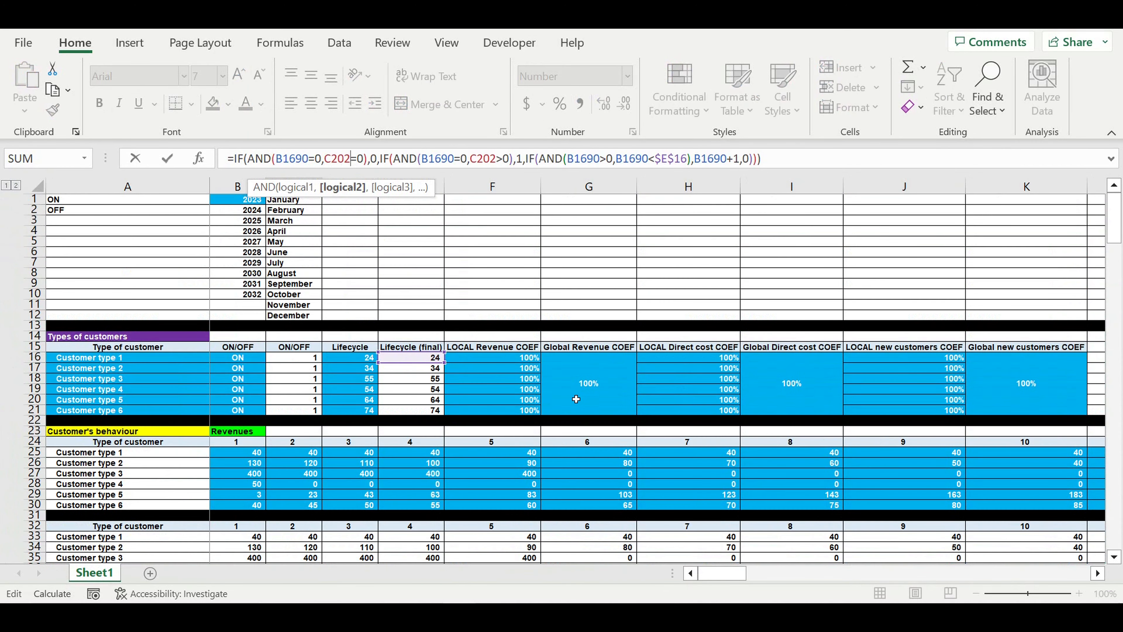
{"action": "left_click_drag", "start_coordinate": [407, 363], "coordinate": [408, 371]}
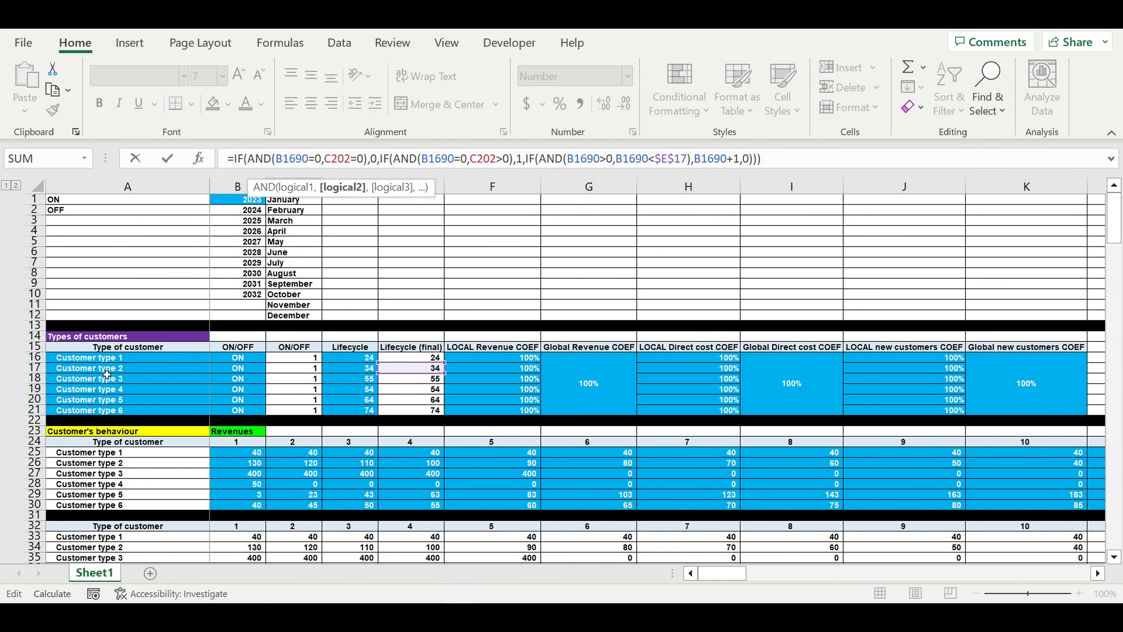
{"action": "key", "text": "Return"}
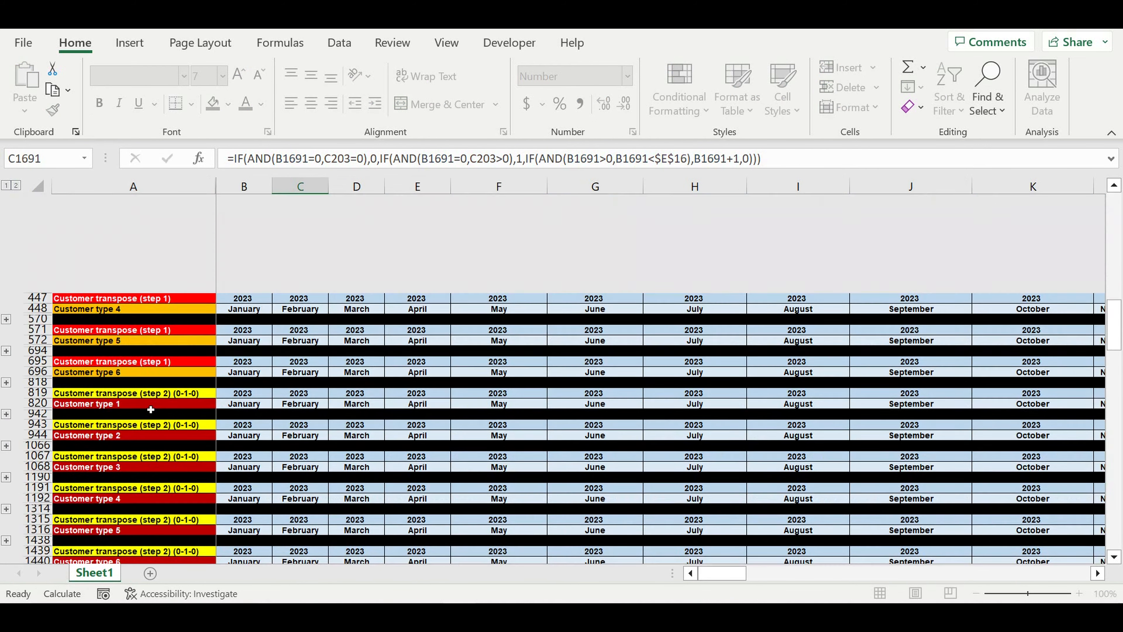
Fill the corrected C1690 formula across the Customer type 2 block, then collapse its rows
{"action": "scroll", "coordinate": [331, 464], "scroll_direction": "down", "scroll_amount": 4}
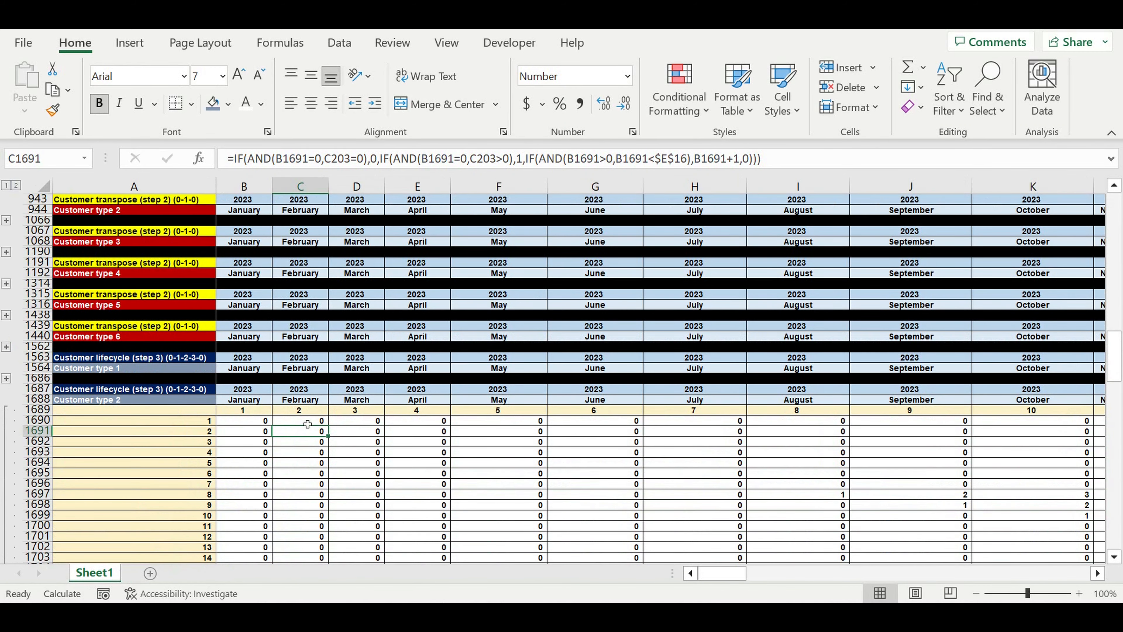
{"action": "left_click", "coordinate": [307, 422]}
{"action": "left_click_drag", "start_coordinate": [331, 430], "coordinate": [945, 446]}
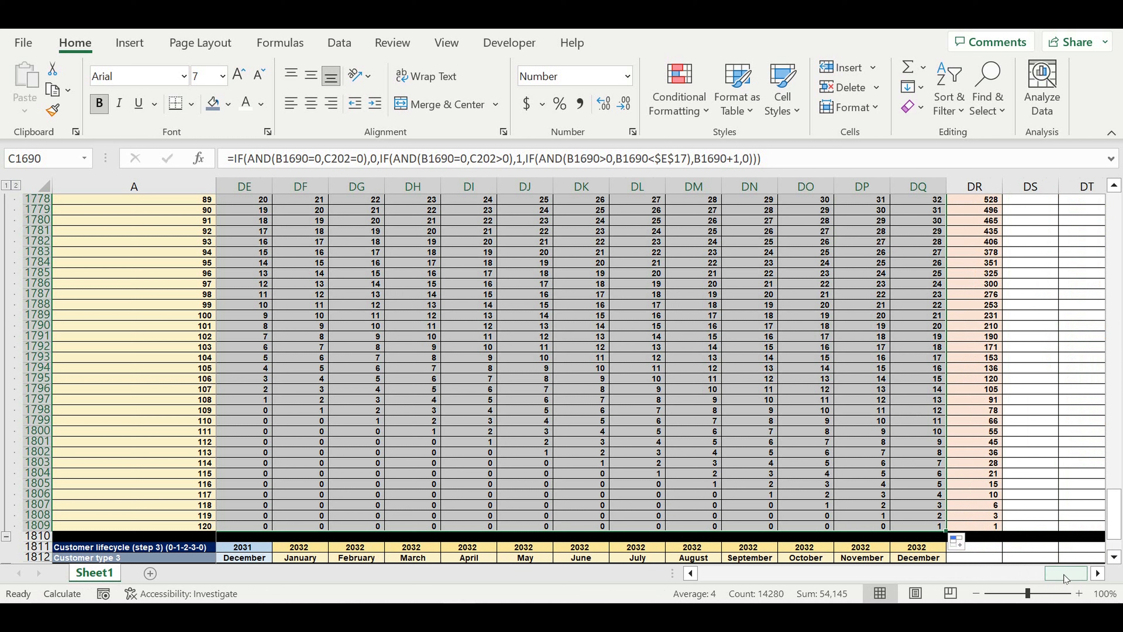
{"action": "scroll", "coordinate": [728, 385], "scroll_direction": "up", "scroll_amount": 5}
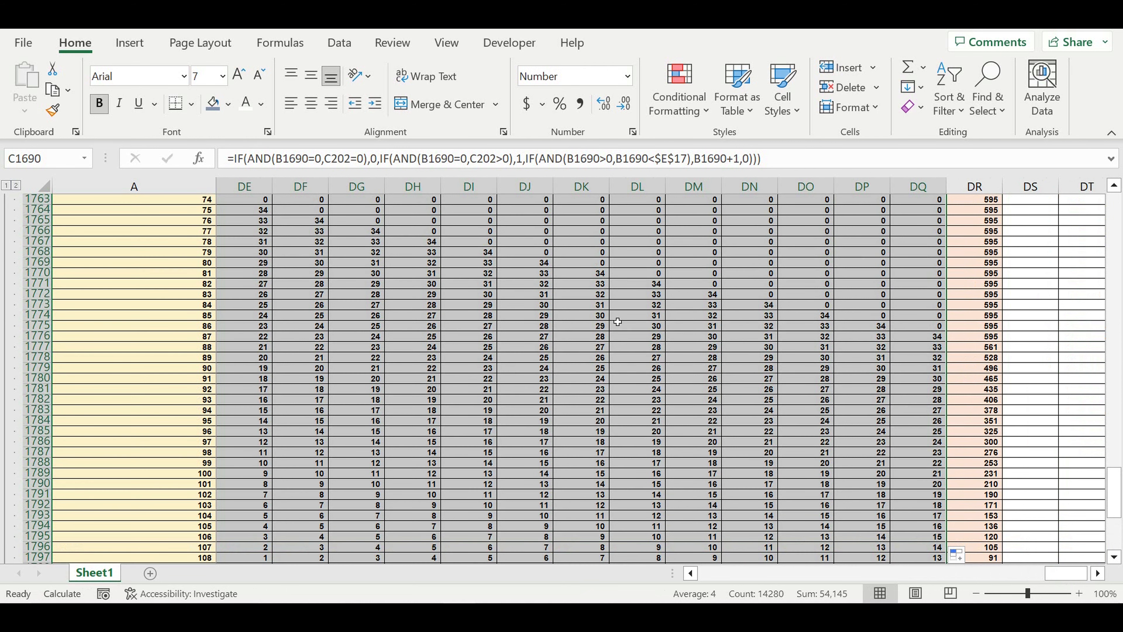
{"action": "left_click_drag", "start_coordinate": [1066, 573], "coordinate": [721, 573]}
{"action": "scroll", "coordinate": [295, 374], "scroll_direction": "down", "scroll_amount": 4}
{"action": "scroll", "coordinate": [295, 374], "scroll_direction": "down", "scroll_amount": 4}
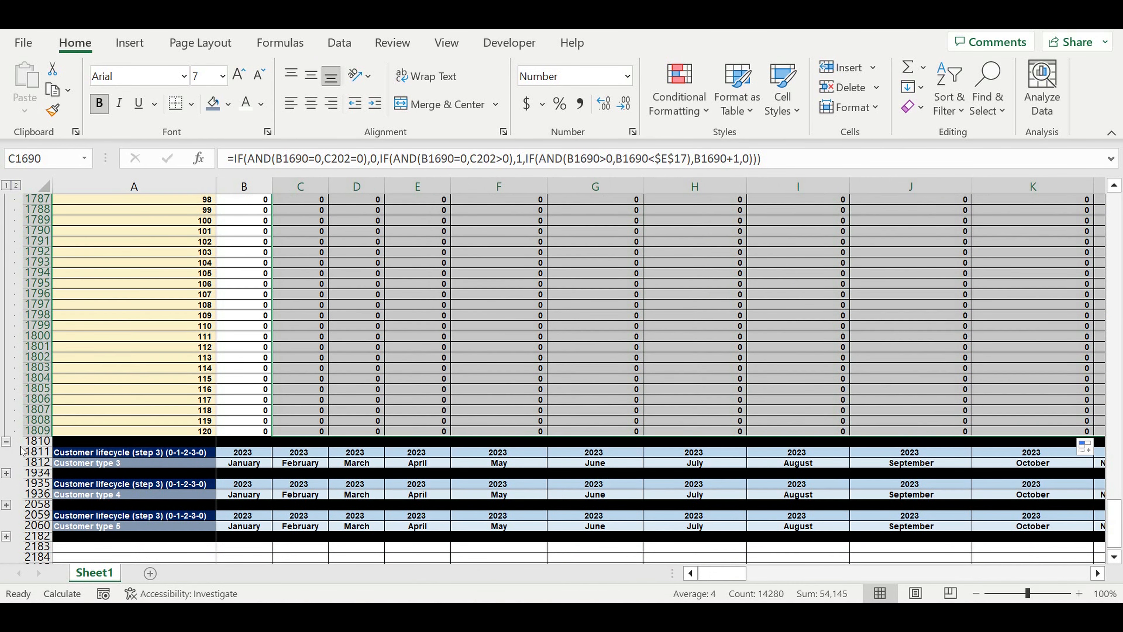
{"action": "left_click", "coordinate": [6, 441]}
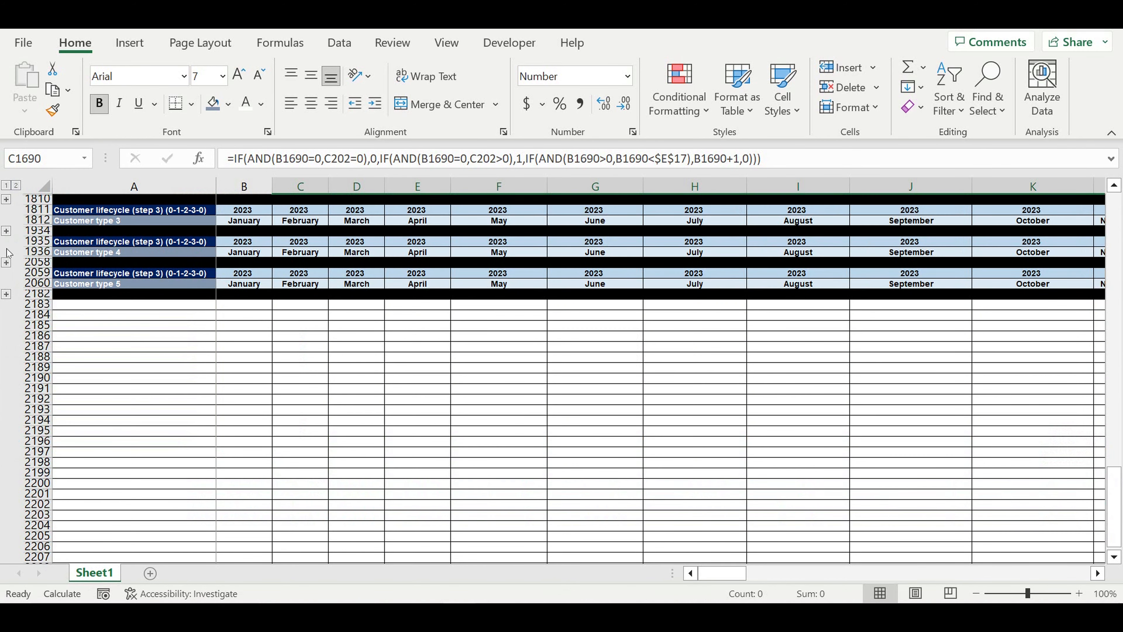
Expand the Customer type 3 rows and repoint C1814's lifecycle reference from E16 to $E$18
{"action": "left_click", "coordinate": [8, 231]}
{"action": "scroll", "coordinate": [498, 540], "scroll_direction": "down", "scroll_amount": 20}
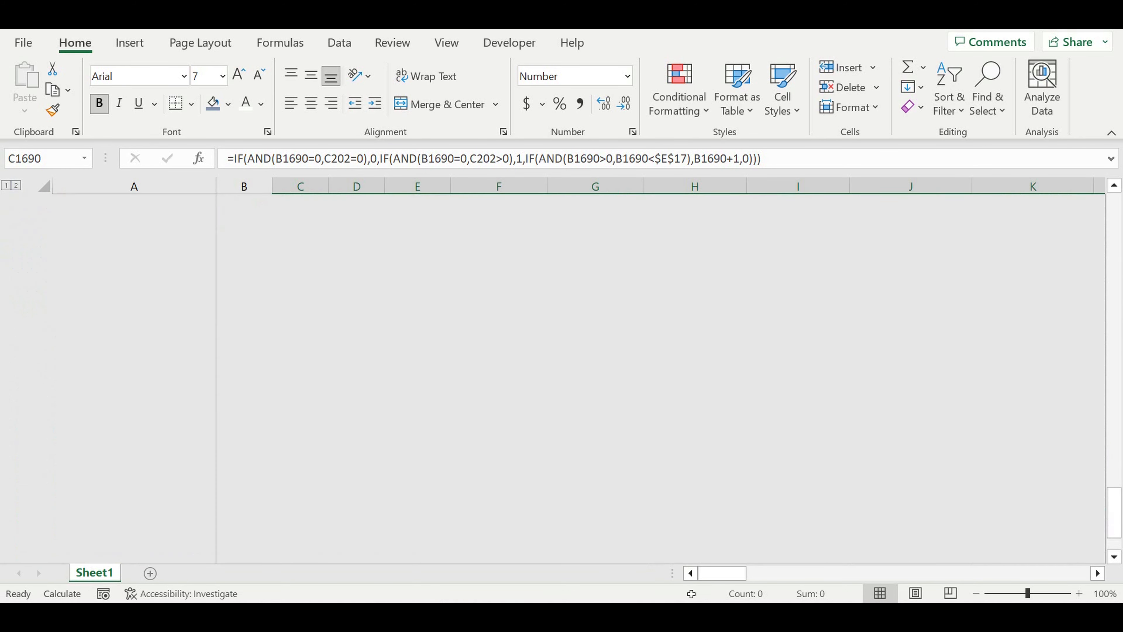
{"action": "scroll", "coordinate": [540, 309], "scroll_direction": "up", "scroll_amount": 14}
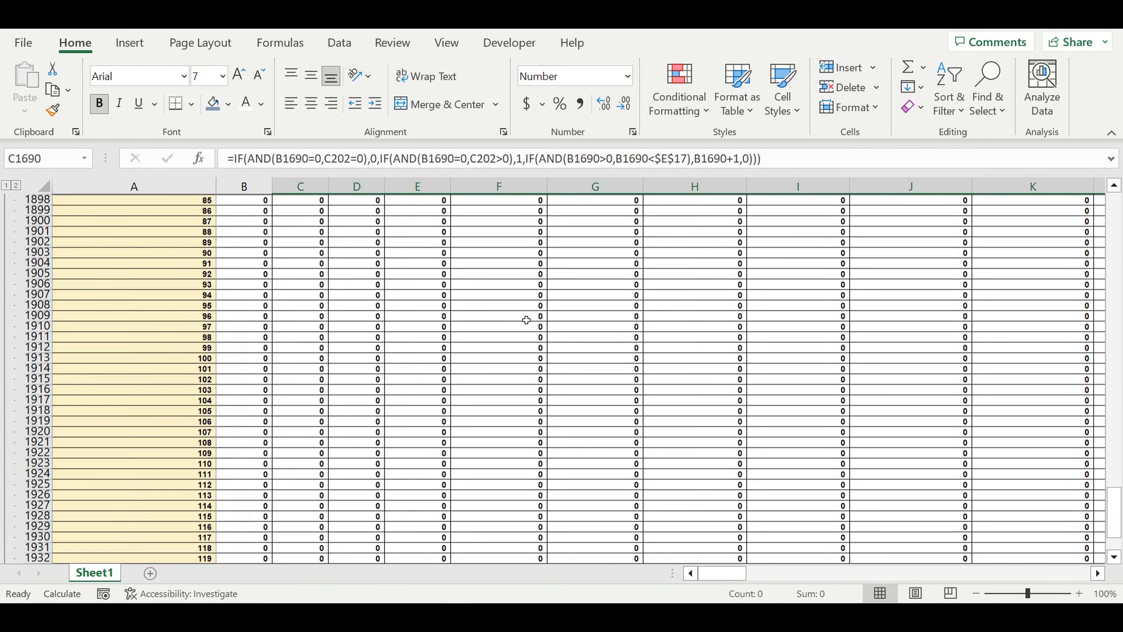
{"action": "scroll", "coordinate": [249, 358], "scroll_direction": "up", "scroll_amount": 16}
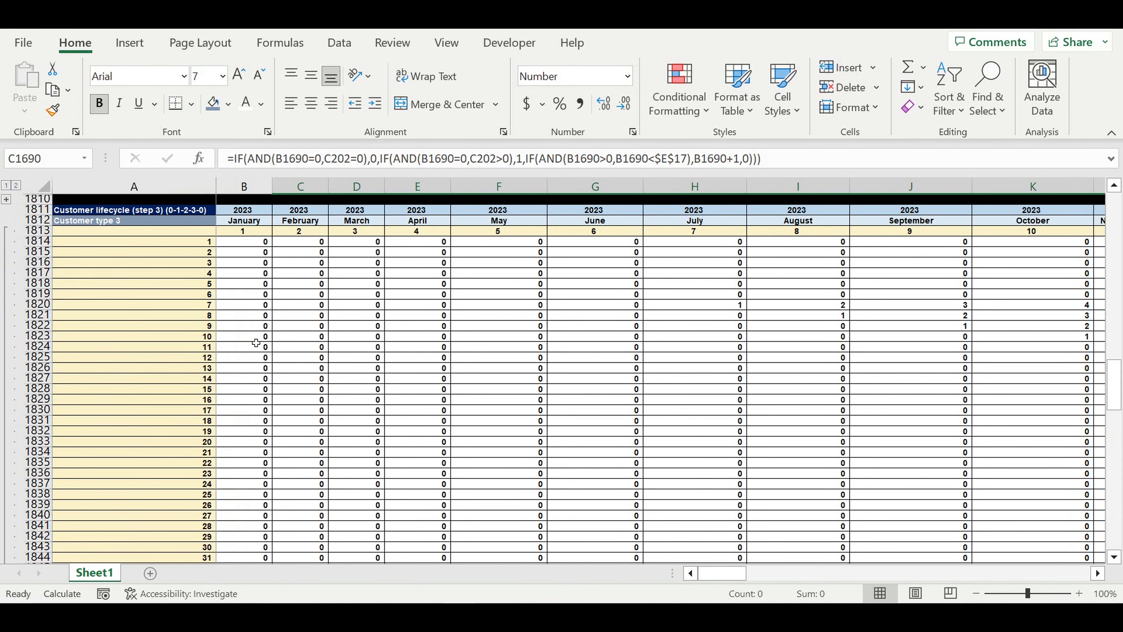
{"action": "left_click", "coordinate": [308, 243]}
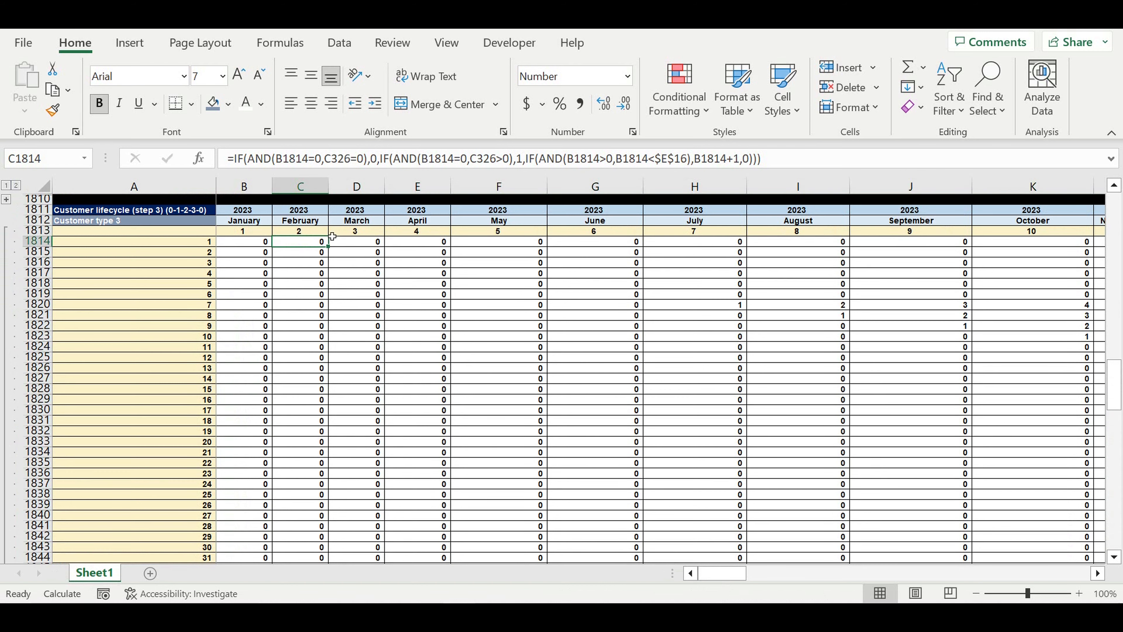
{"action": "left_click", "coordinate": [283, 166]}
{"action": "left_click_drag", "start_coordinate": [1118, 382], "coordinate": [1114, 208]}
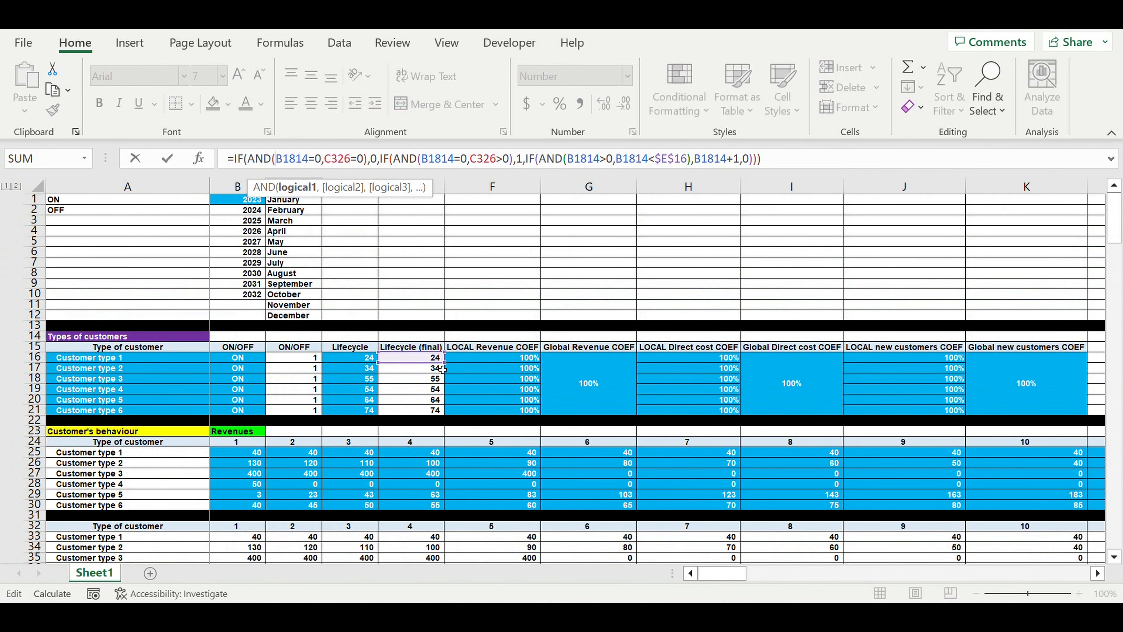
{"action": "left_click_drag", "start_coordinate": [413, 363], "coordinate": [419, 383]}
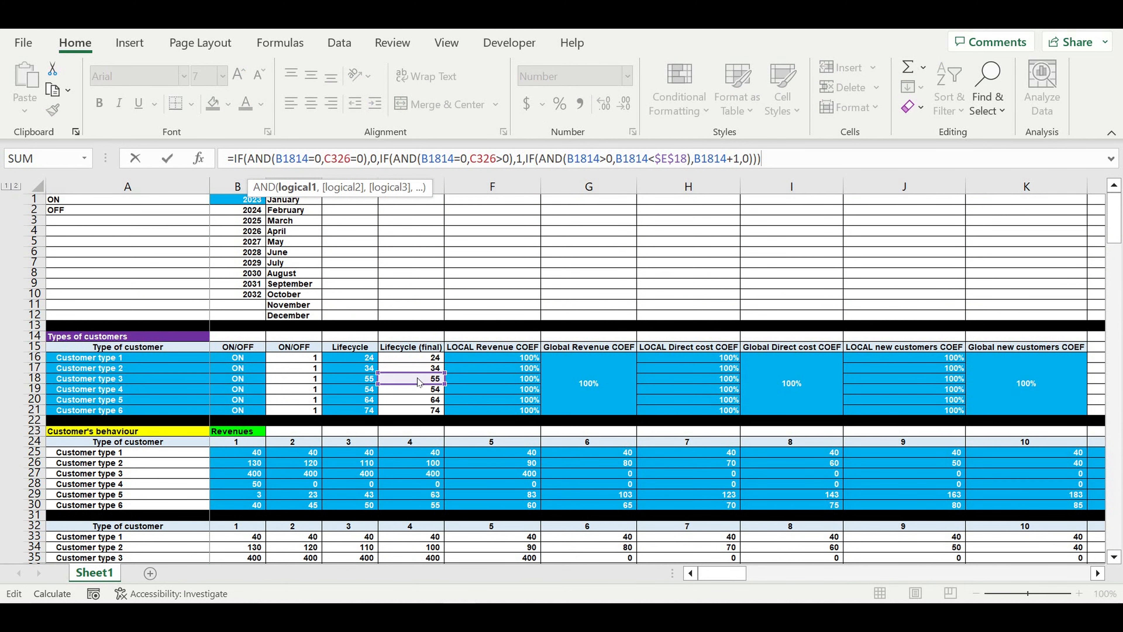
{"action": "key", "text": "Return"}
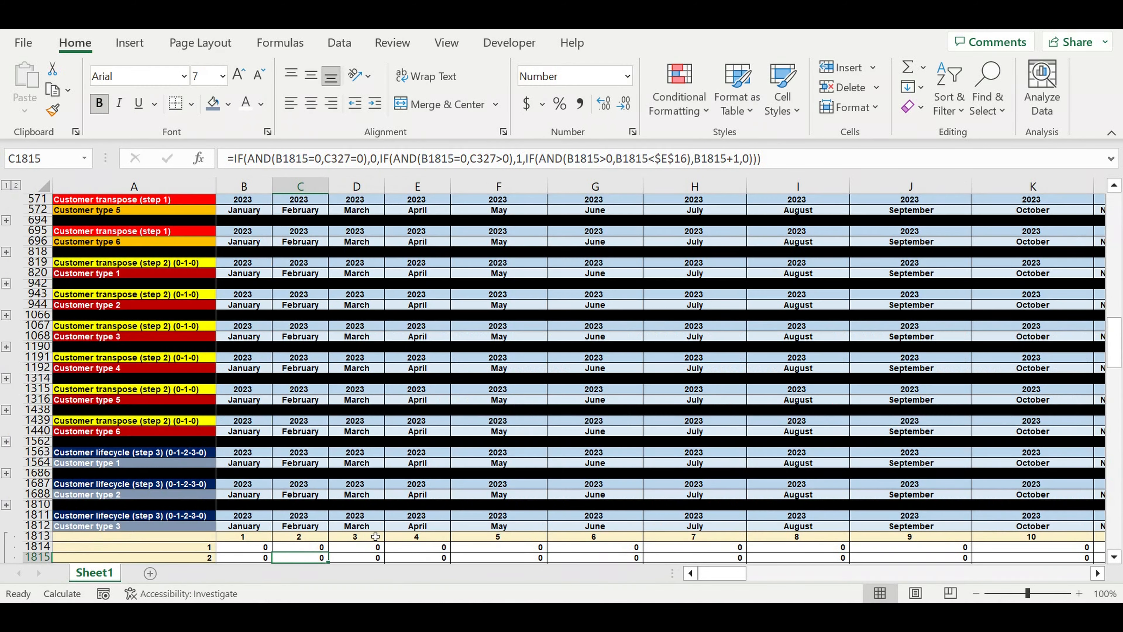
Fill the corrected C1814 formula down the type 3 block and across to column DQ
{"action": "scroll", "coordinate": [363, 553], "scroll_direction": "down", "scroll_amount": 3}
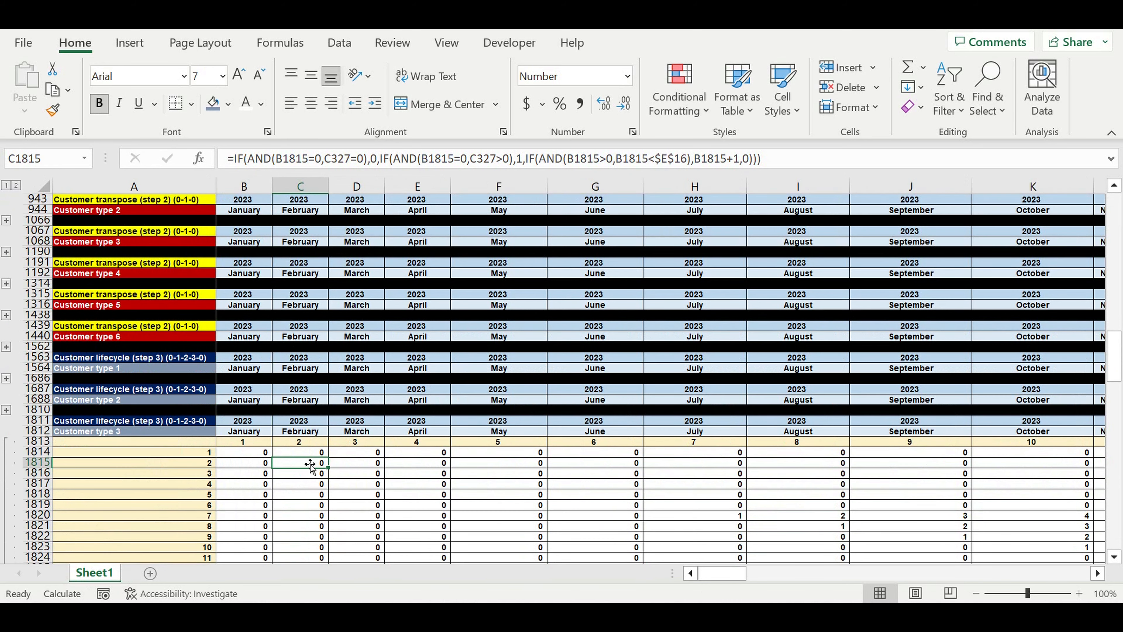
{"action": "left_click", "coordinate": [306, 454]}
{"action": "left_click_drag", "start_coordinate": [335, 462], "coordinate": [305, 558]}
{"action": "left_click_drag", "start_coordinate": [350, 509], "coordinate": [876, 437]}
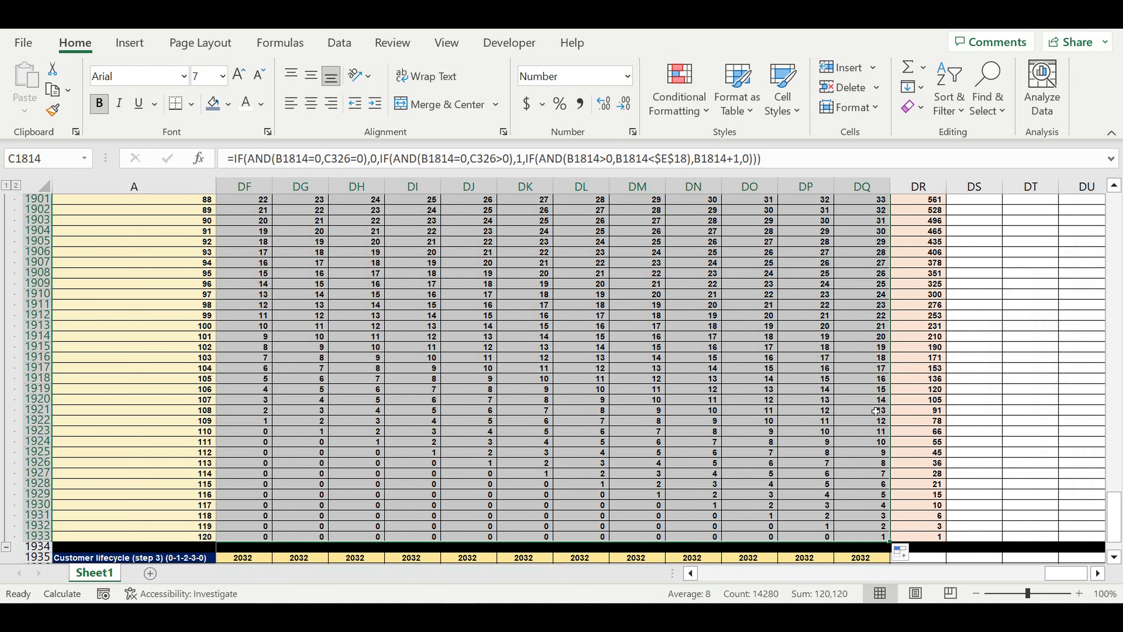
{"action": "left_click_drag", "start_coordinate": [903, 574], "coordinate": [641, 576]}
{"action": "scroll", "coordinate": [419, 430], "scroll_direction": "down", "scroll_amount": 4}
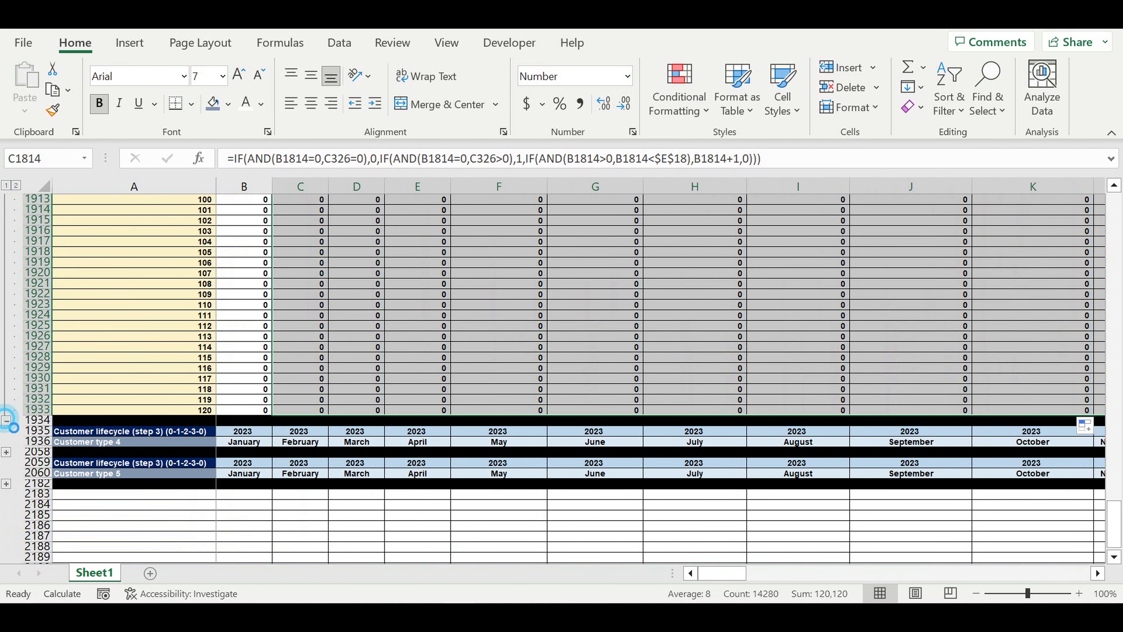
{"action": "scroll", "coordinate": [140, 246], "scroll_direction": "up", "scroll_amount": 1}
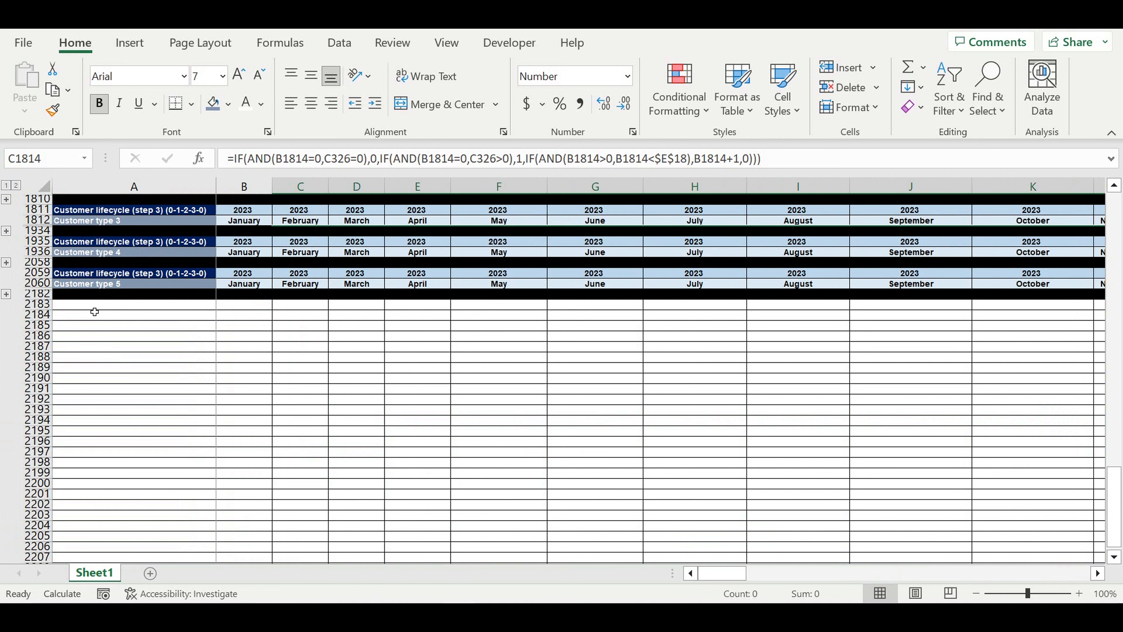
Expand the Customer type 4 rows and repoint C1938's lifecycle reference to $E$19
{"action": "left_click", "coordinate": [6, 262]}
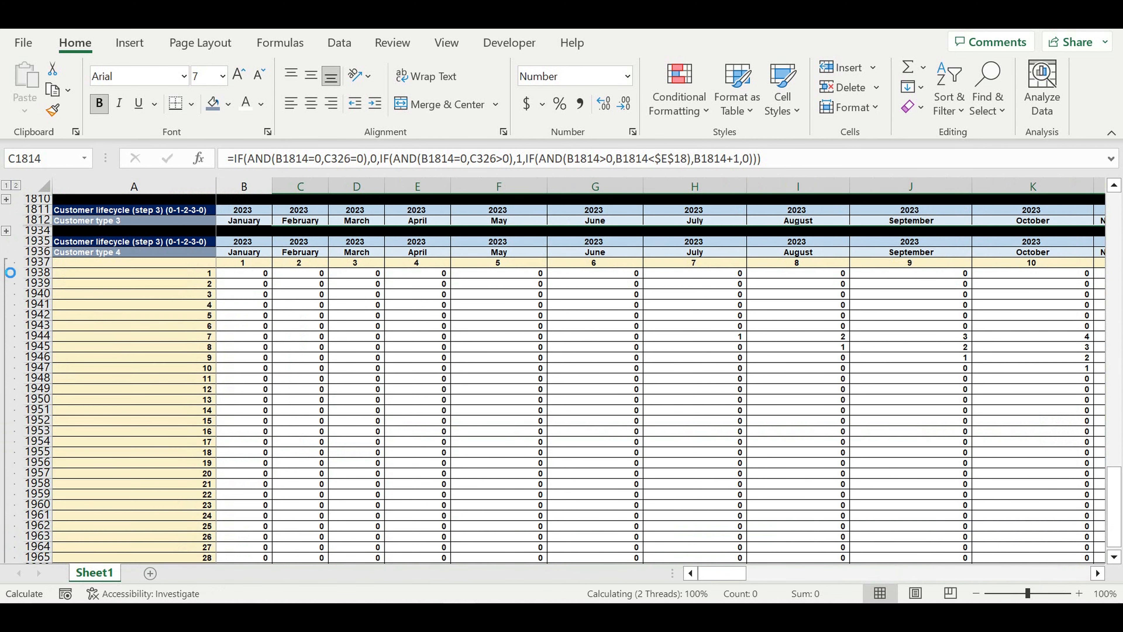
{"action": "scroll", "coordinate": [355, 291], "scroll_direction": "down", "scroll_amount": 20}
{"action": "scroll", "coordinate": [422, 331], "scroll_direction": "up", "scroll_amount": 10}
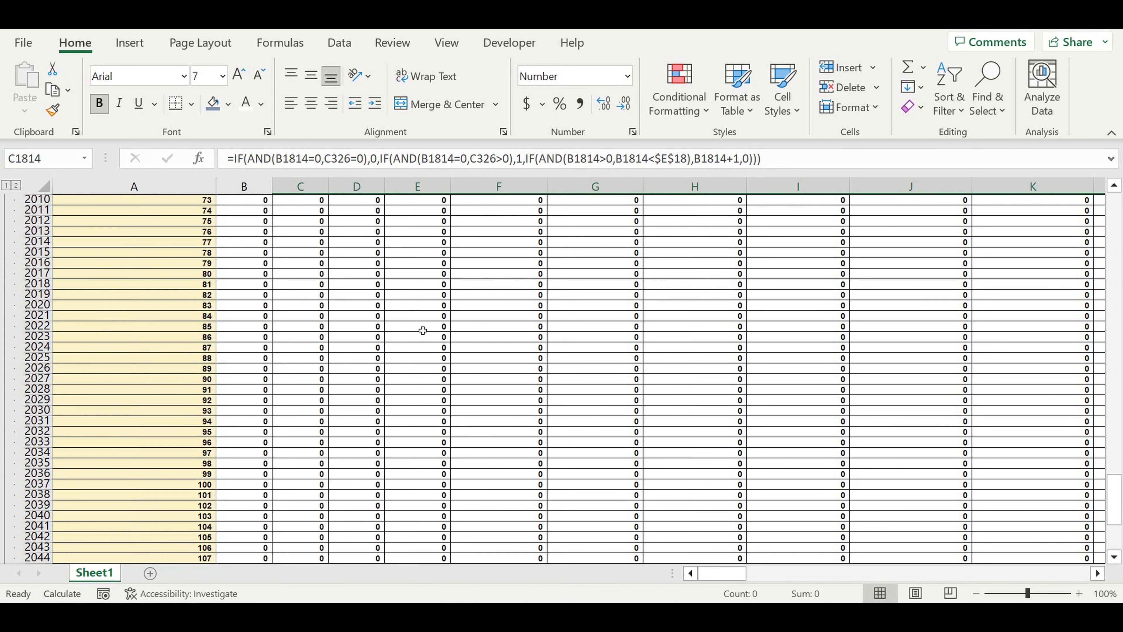
{"action": "scroll", "coordinate": [423, 330], "scroll_direction": "up", "scroll_amount": 9}
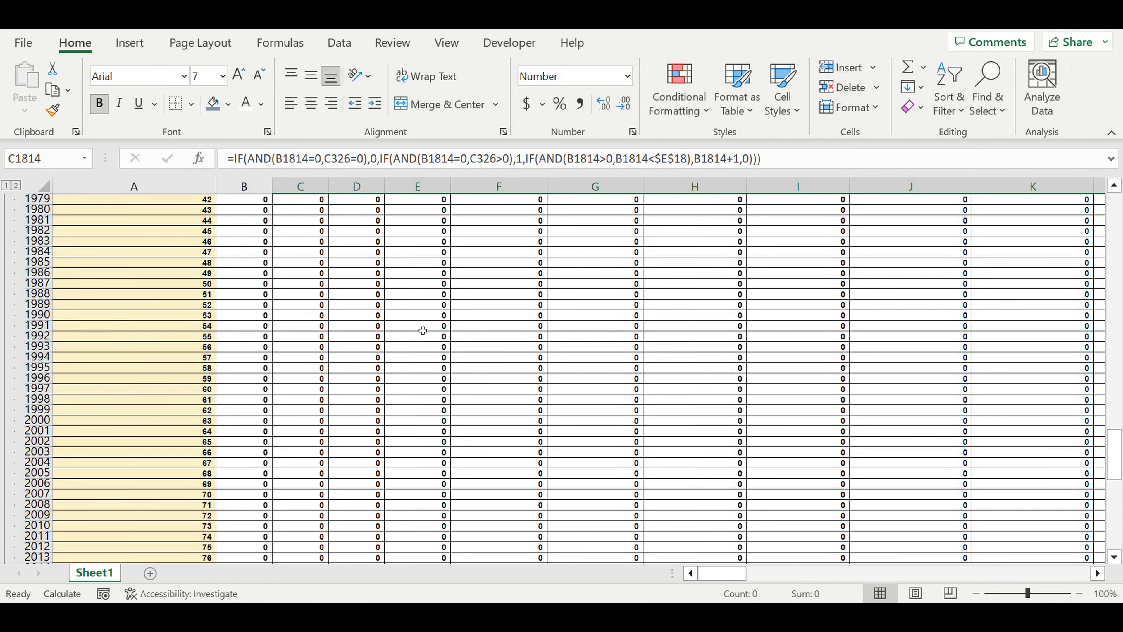
{"action": "scroll", "coordinate": [423, 330], "scroll_direction": "up", "scroll_amount": 8}
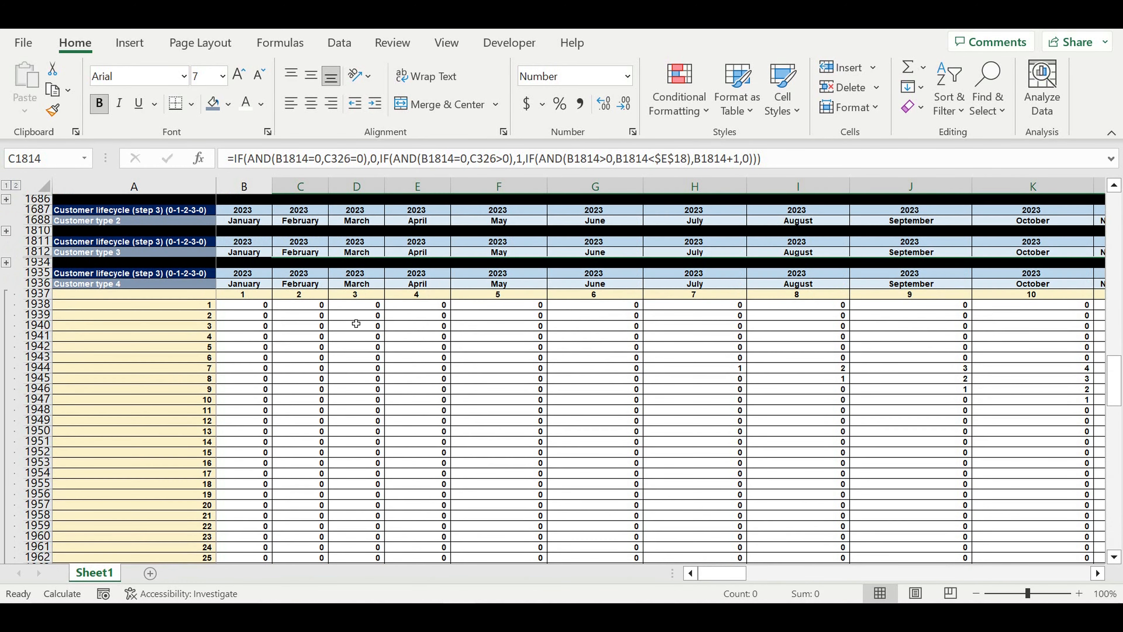
{"action": "left_click", "coordinate": [305, 305]}
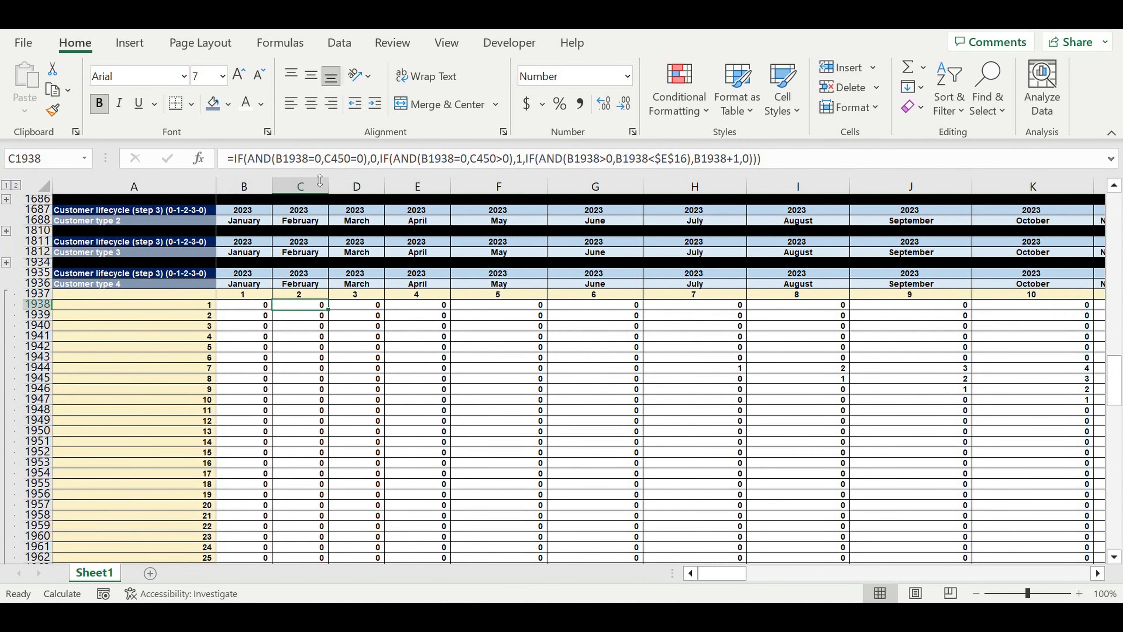
{"action": "left_click", "coordinate": [301, 163]}
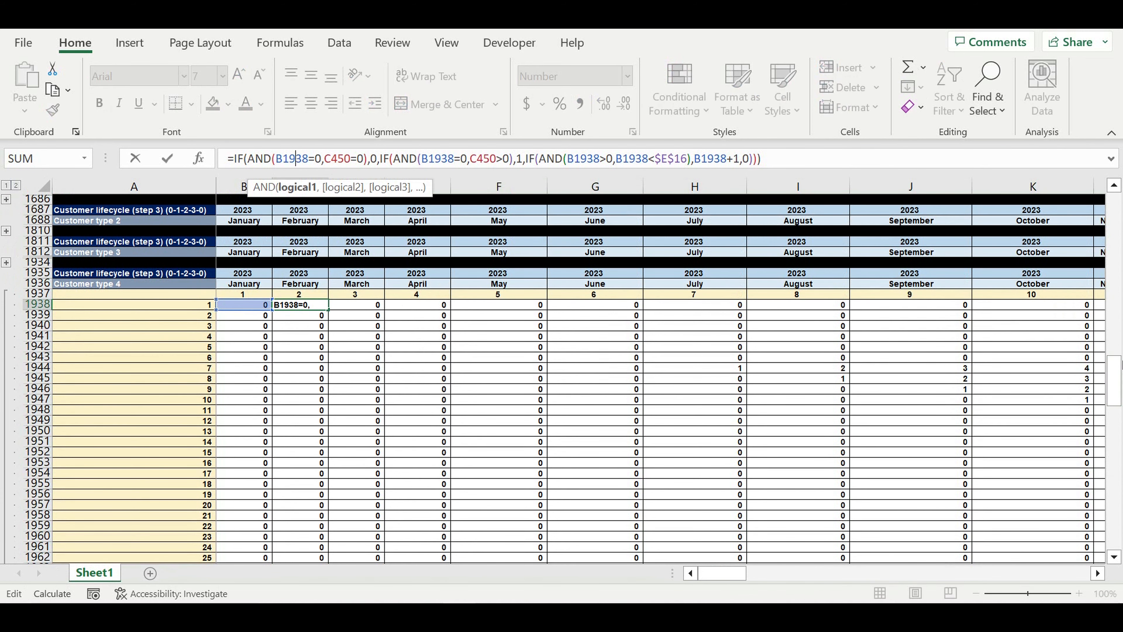
{"action": "left_click_drag", "start_coordinate": [1118, 383], "coordinate": [1113, 211]}
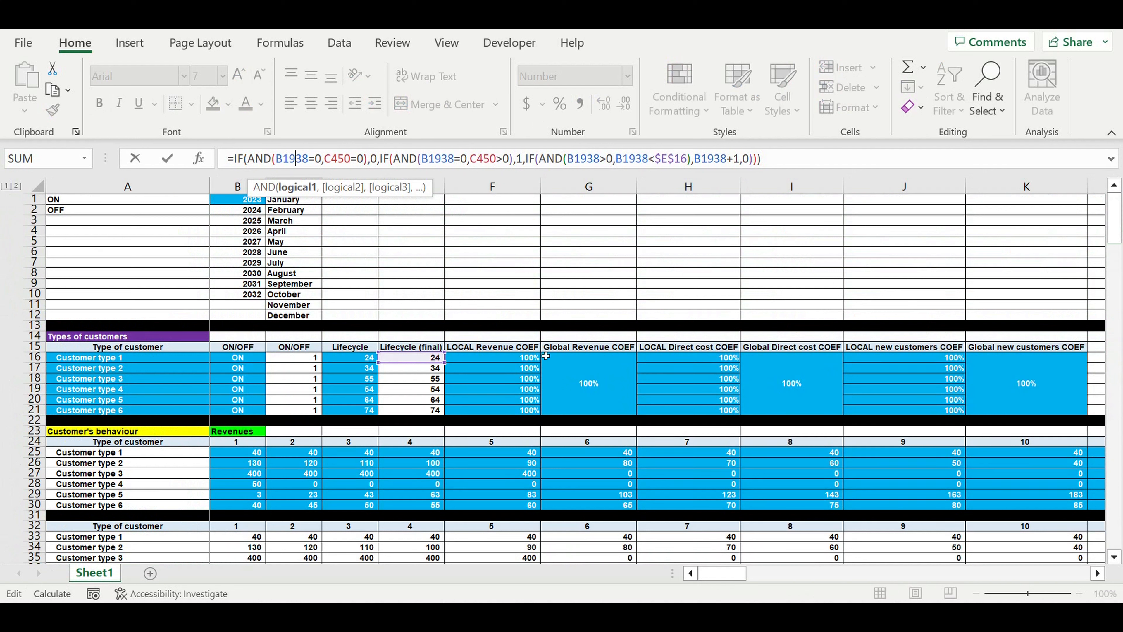
{"action": "left_click", "coordinate": [414, 368]}
{"action": "left_click", "coordinate": [411, 381]}
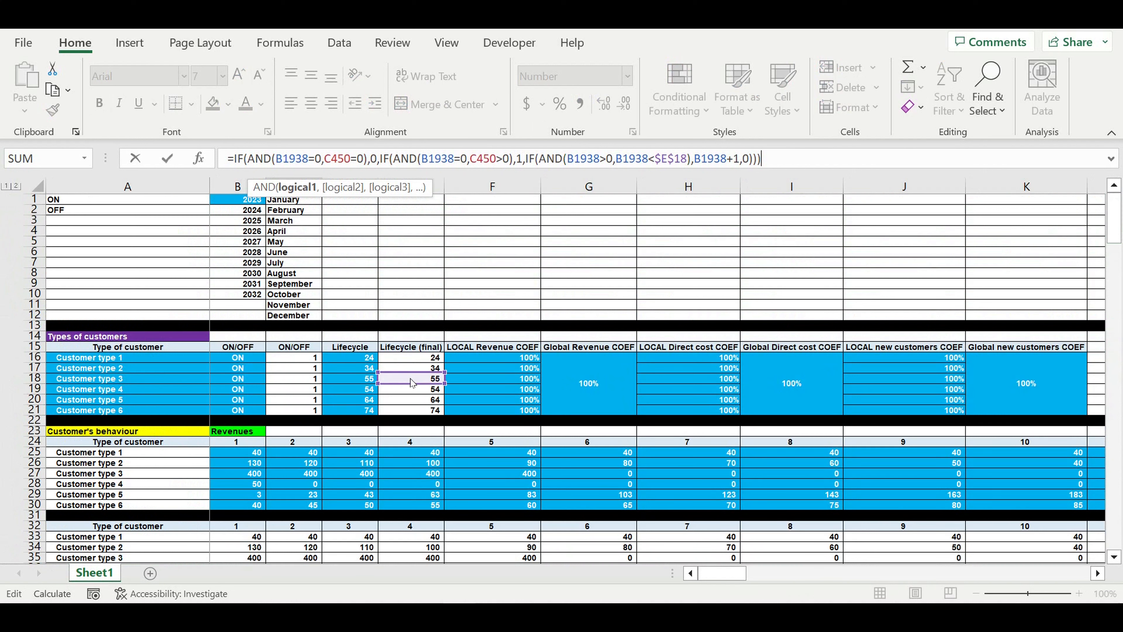
{"action": "left_click", "coordinate": [411, 388]}
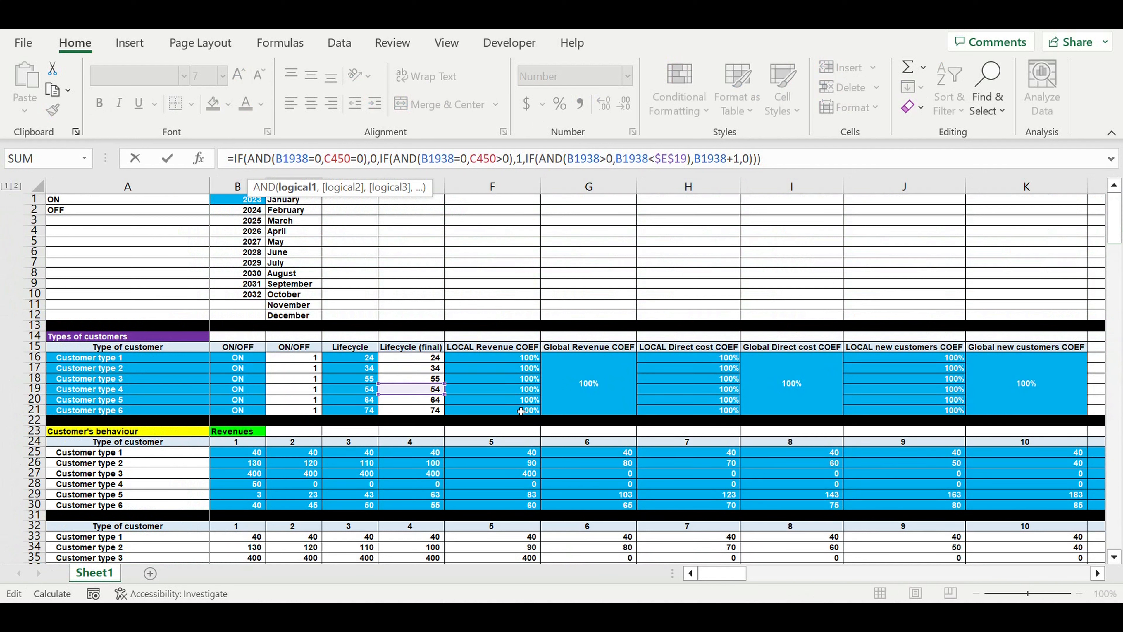
{"action": "key", "text": "Return"}
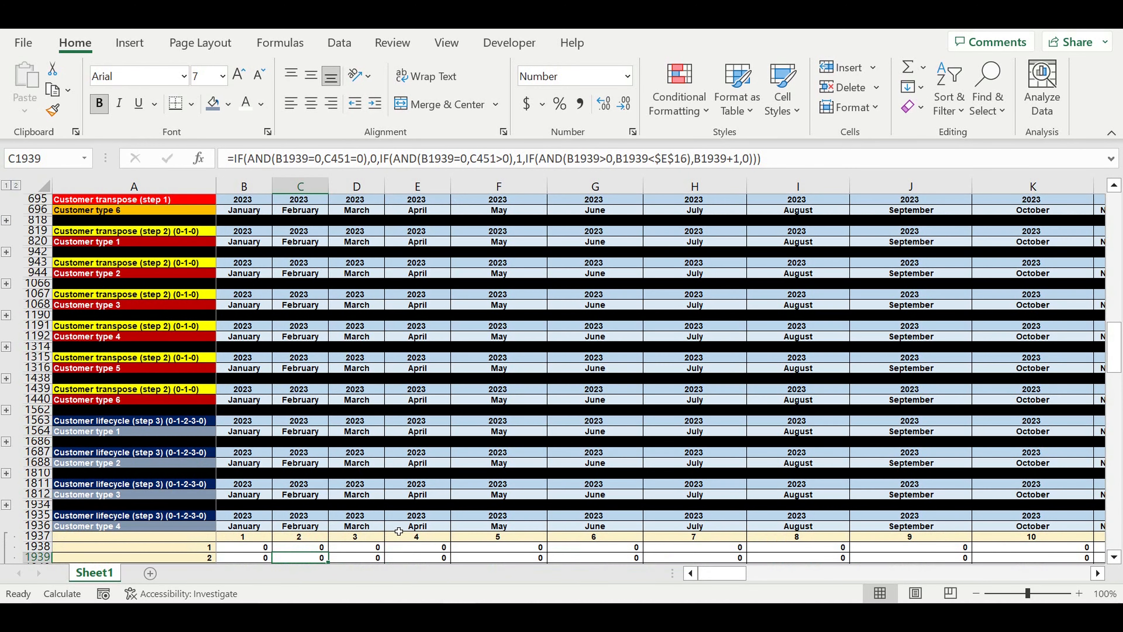
Fill the corrected C1938 formula through row 2057 and across to column DQ
{"action": "left_click", "coordinate": [309, 422]}
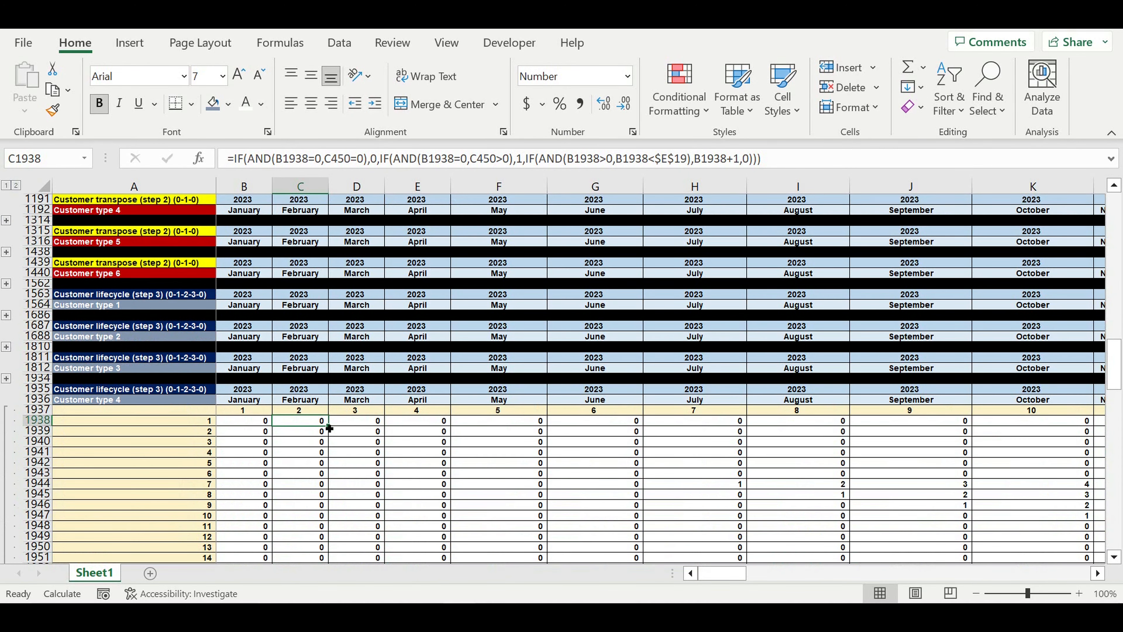
{"action": "left_click_drag", "start_coordinate": [332, 429], "coordinate": [333, 569]}
{"action": "mouse_move", "coordinate": [367, 493]}
{"action": "left_mouse_down"}
{"action": "mouse_move", "coordinate": [363, 547]}
{"action": "mouse_move", "coordinate": [346, 517]}
{"action": "mouse_move", "coordinate": [1110, 524]}
{"action": "mouse_move", "coordinate": [1002, 526]}
{"action": "mouse_move", "coordinate": [1110, 524]}
{"action": "mouse_move", "coordinate": [1002, 527]}
{"action": "mouse_move", "coordinate": [1110, 524]}
{"action": "mouse_move", "coordinate": [1002, 526]}
{"action": "mouse_move", "coordinate": [1110, 524]}
{"action": "mouse_move", "coordinate": [934, 501]}
{"action": "mouse_move", "coordinate": [942, 449]}
{"action": "left_mouse_up"}
{"action": "left_click_drag", "start_coordinate": [1051, 465], "coordinate": [1053, 468]}
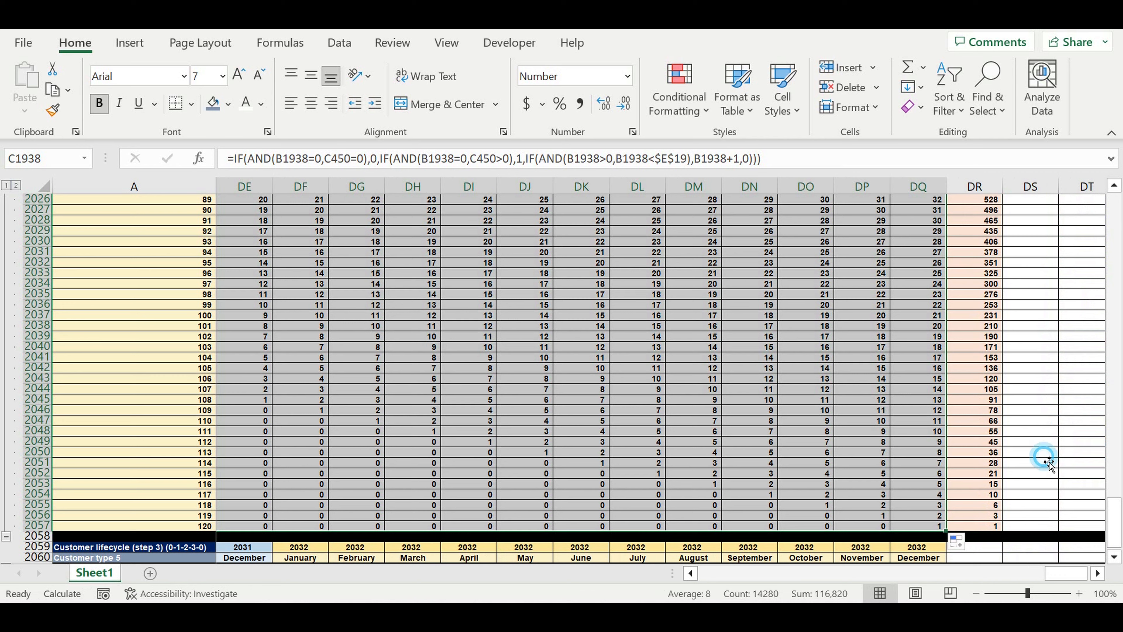
{"action": "left_click", "coordinate": [1043, 455]}
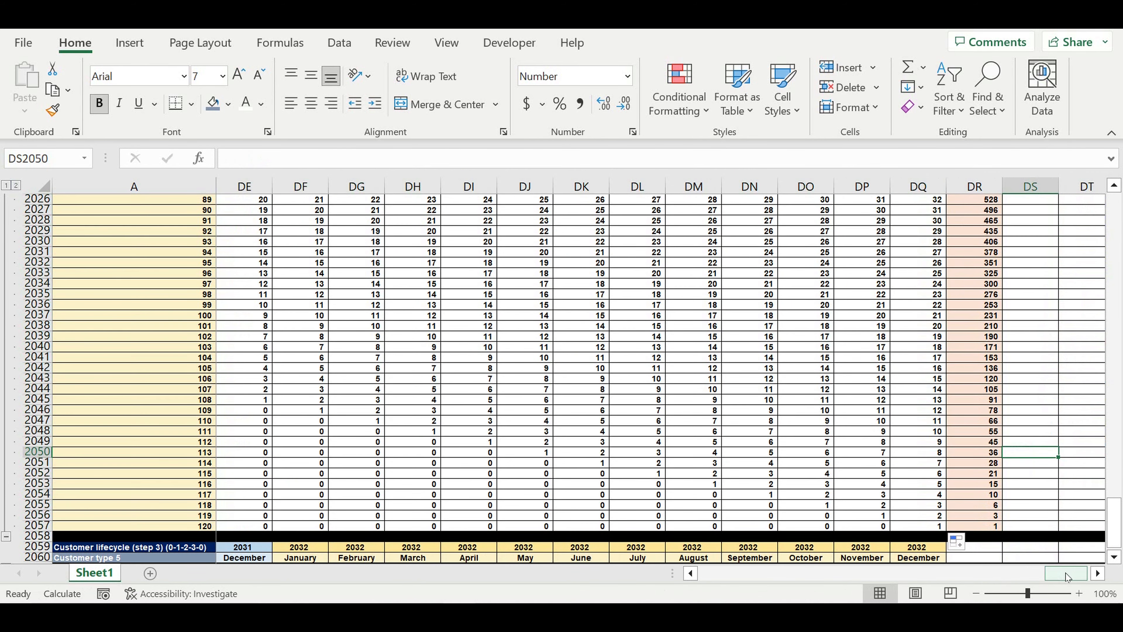
{"action": "left_click_drag", "start_coordinate": [1068, 577], "coordinate": [594, 576]}
{"action": "scroll", "coordinate": [469, 496], "scroll_direction": "down", "scroll_amount": 4}
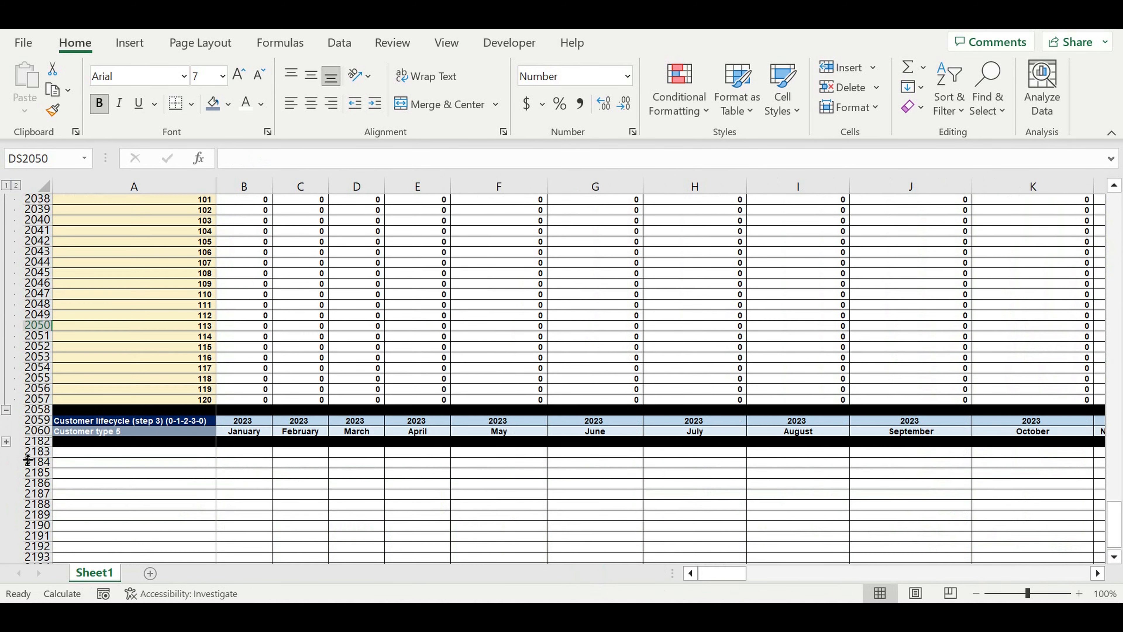
Expand the Customer type 5 rows and repoint C2062's lifecycle reference to $E$20
{"action": "left_click", "coordinate": [6, 442]}
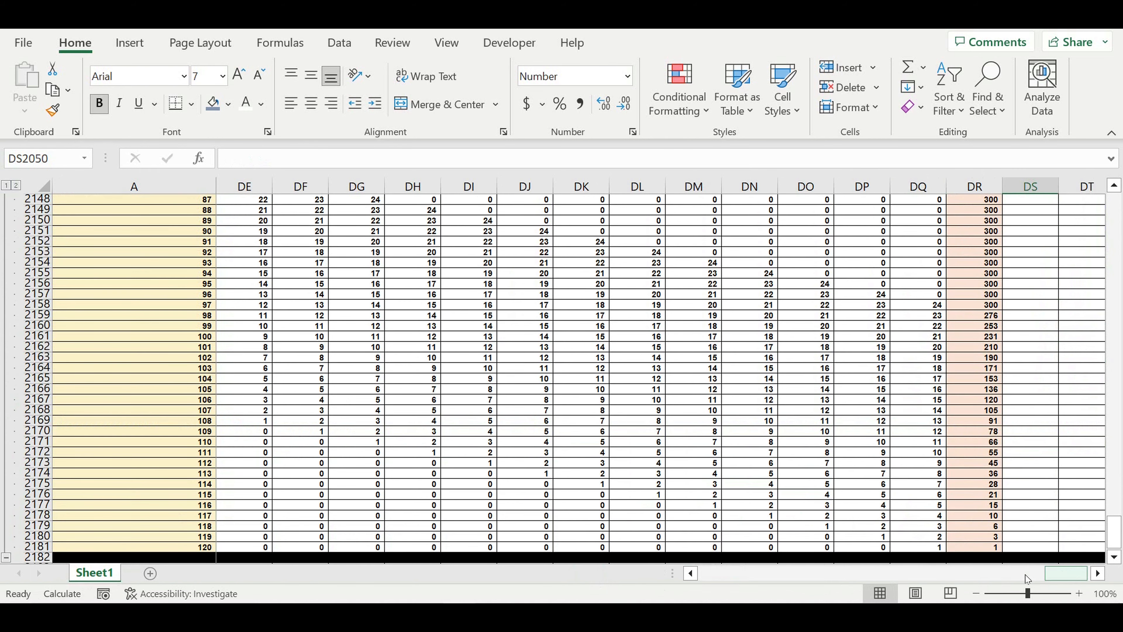
{"action": "left_click_drag", "start_coordinate": [1026, 576], "coordinate": [556, 574]}
{"action": "scroll", "coordinate": [446, 461], "scroll_direction": "up", "scroll_amount": 9}
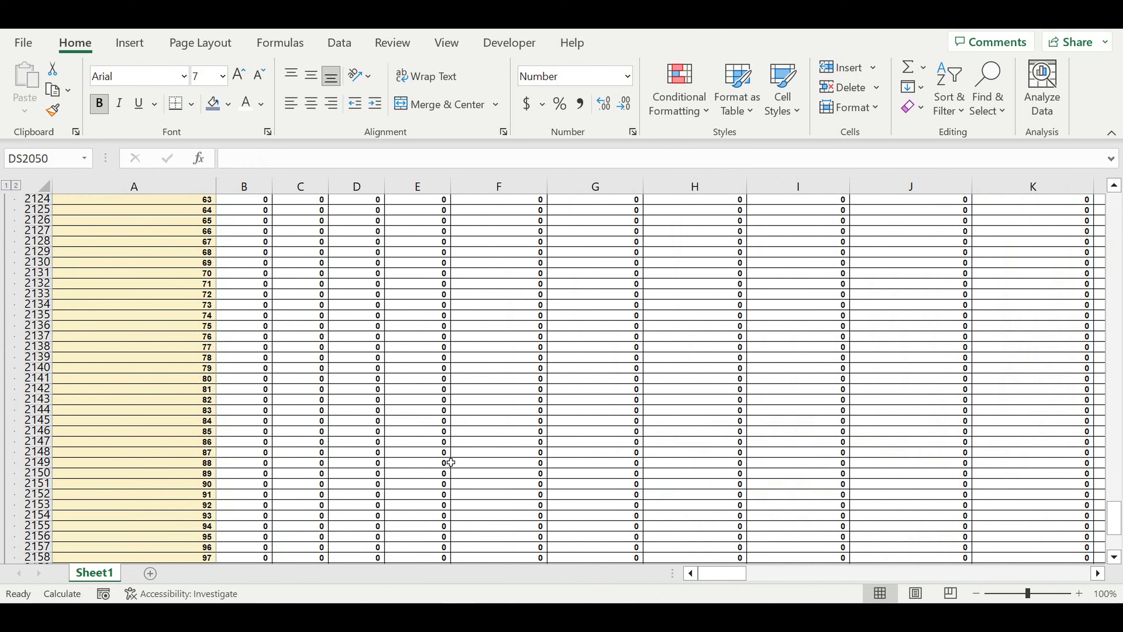
{"action": "scroll", "coordinate": [451, 461], "scroll_direction": "up", "scroll_amount": 15}
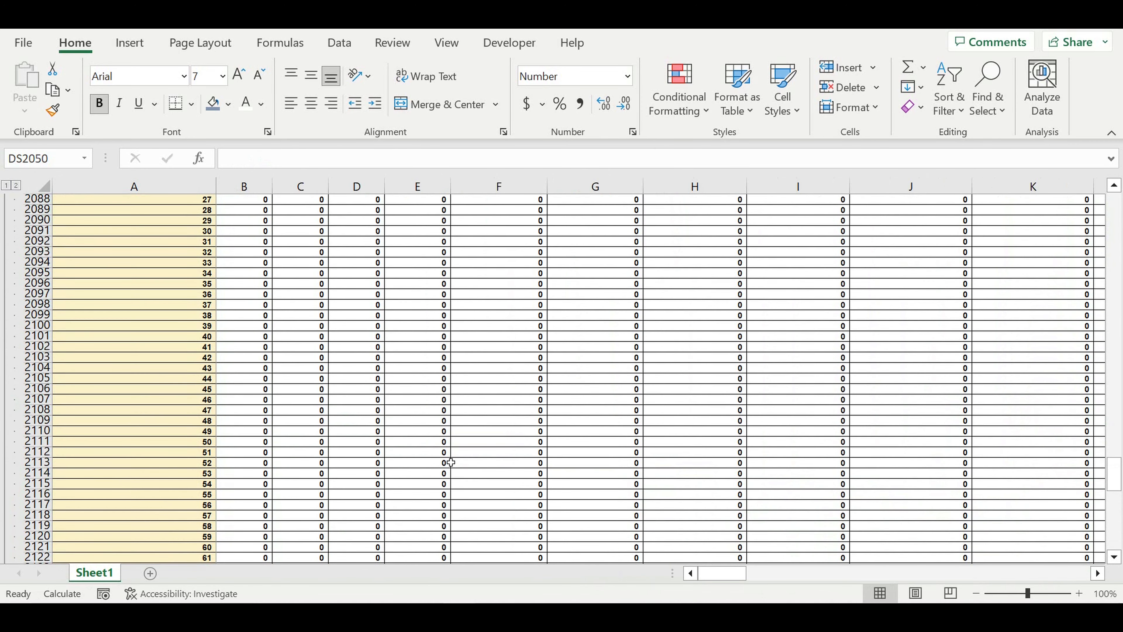
{"action": "scroll", "coordinate": [450, 462], "scroll_direction": "up", "scroll_amount": 9}
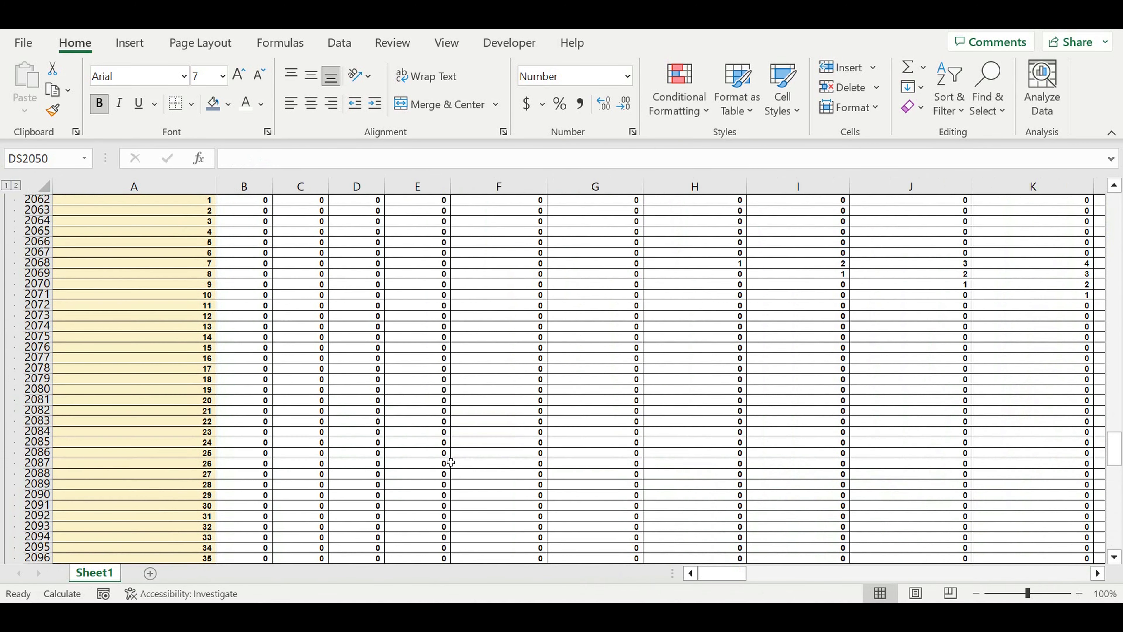
{"action": "left_click", "coordinate": [297, 339]}
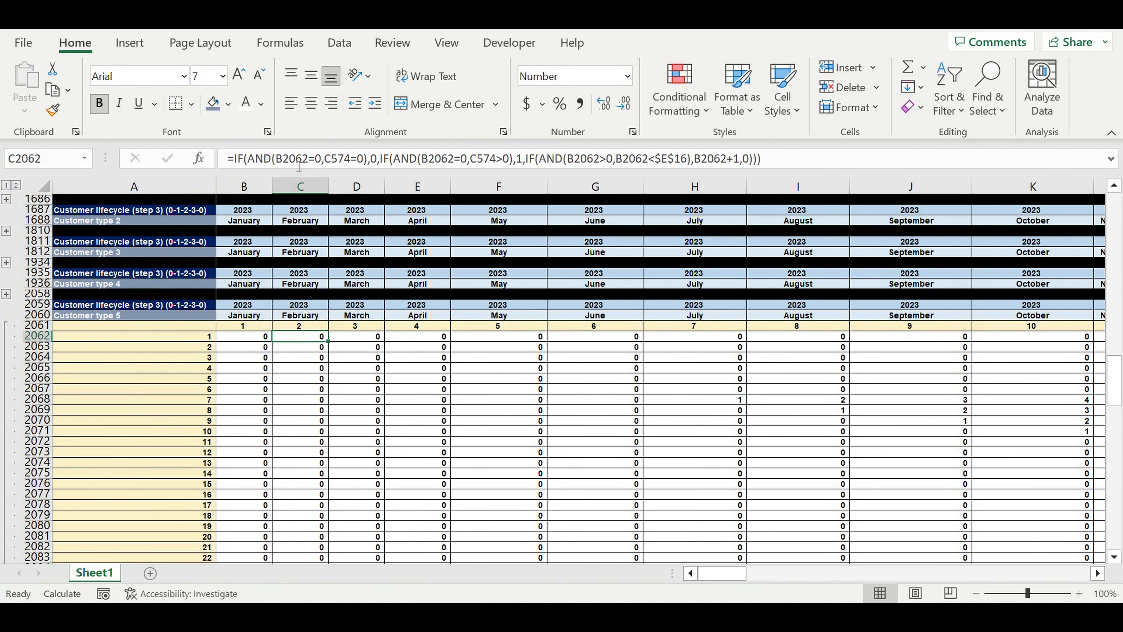
{"action": "left_click", "coordinate": [290, 159]}
{"action": "left_click_drag", "start_coordinate": [1118, 382], "coordinate": [1114, 216]}
{"action": "left_click_drag", "start_coordinate": [417, 371], "coordinate": [411, 403]}
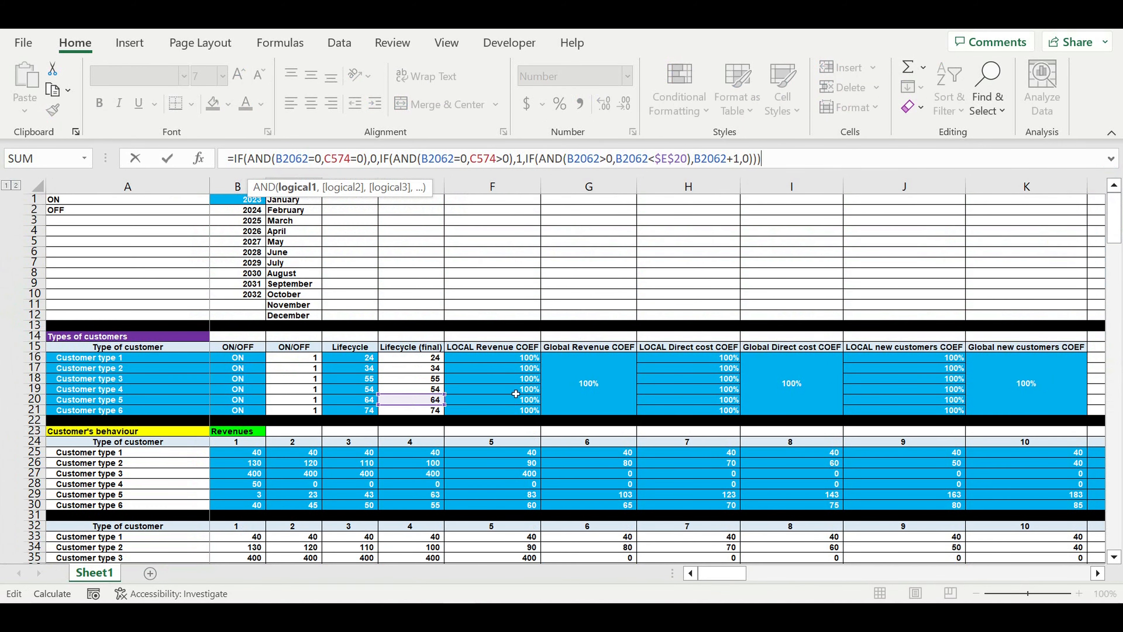
{"action": "key", "text": "Return"}
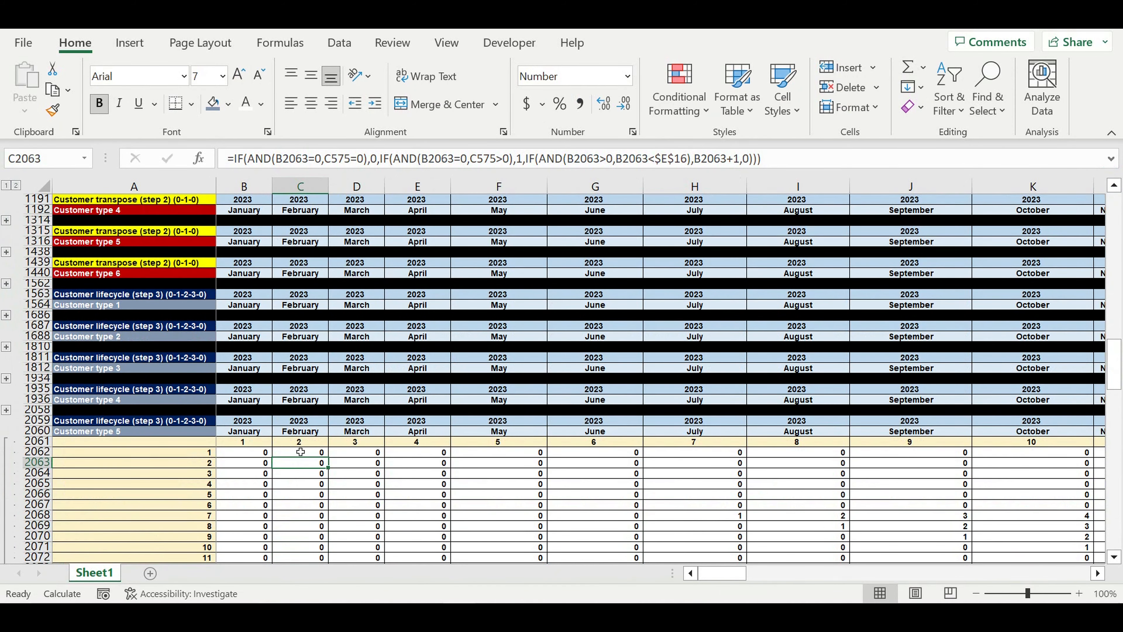
Fill the corrected C2062 formula through row 2181 and across to column DQ
{"action": "left_click", "coordinate": [301, 452]}
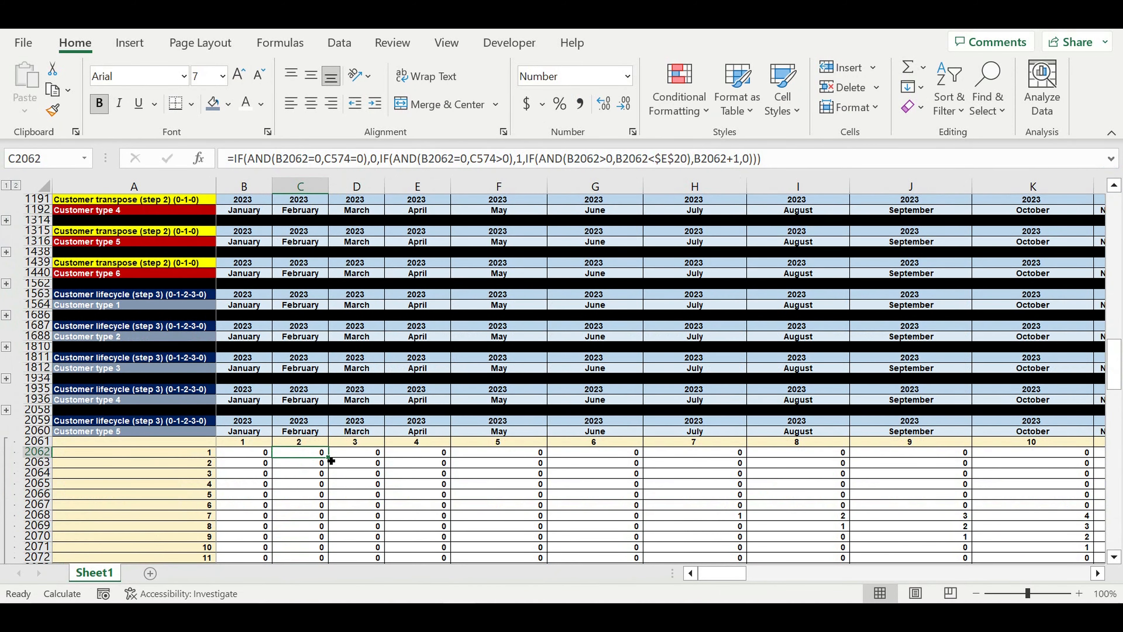
{"action": "left_click_drag", "start_coordinate": [335, 462], "coordinate": [763, 500]}
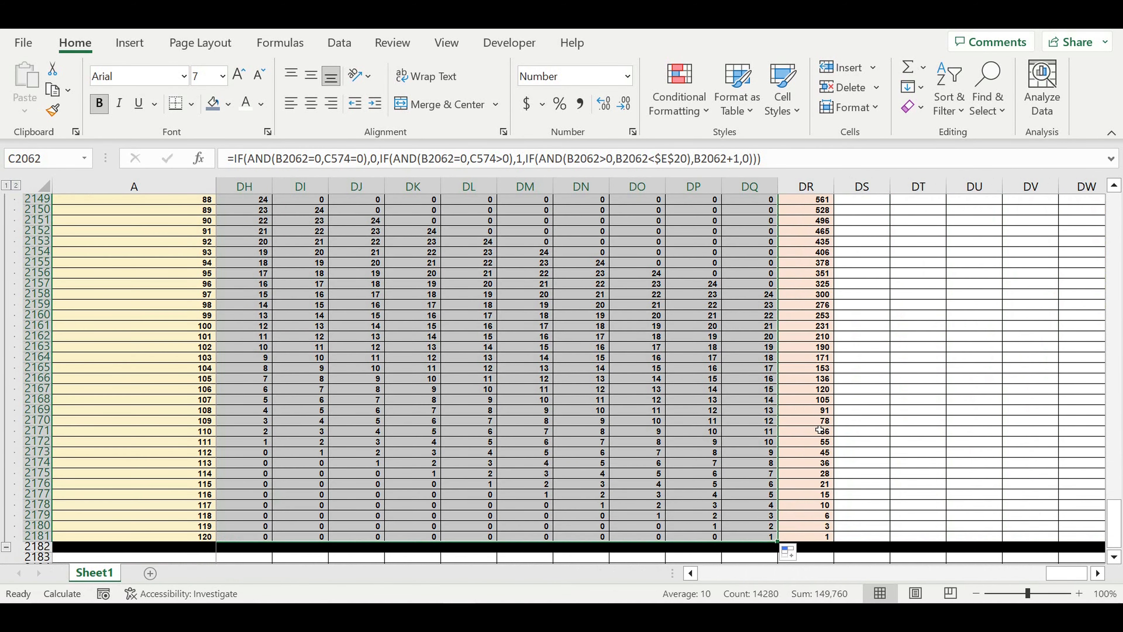
{"action": "left_click", "coordinate": [942, 435]}
{"action": "left_click_drag", "start_coordinate": [1065, 572], "coordinate": [4, 550]}
Collapse the type 5 rows, then copy rows 2059–2182 and paste them at row 2183 as the Customer type 6 block
{"action": "left_click", "coordinate": [6, 549]}
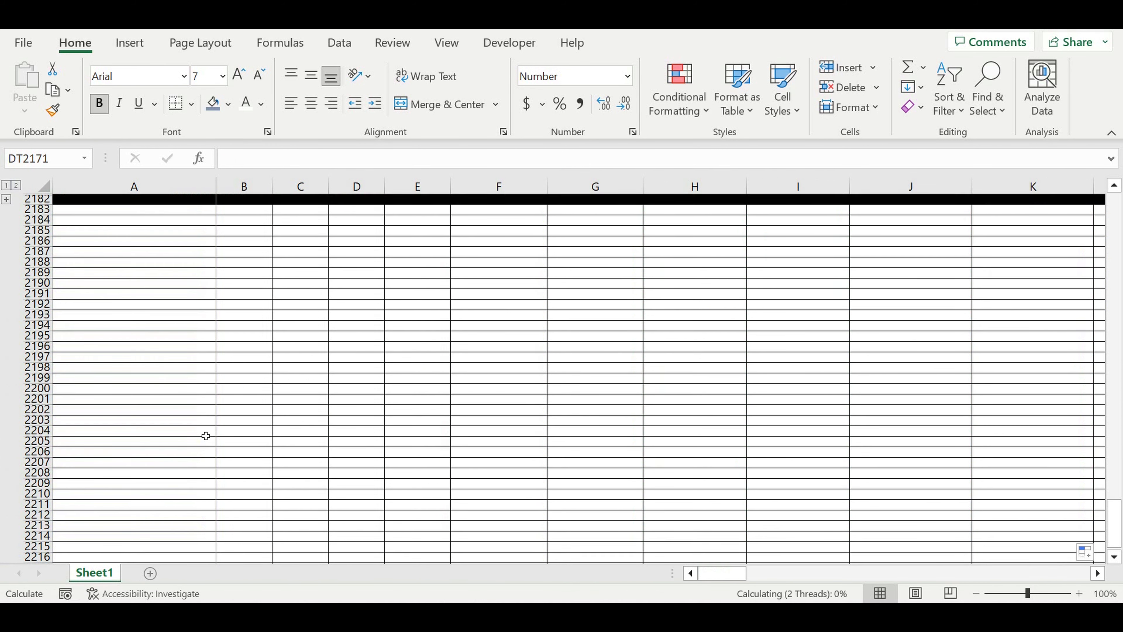
{"action": "left_click", "coordinate": [144, 349]}
{"action": "scroll", "coordinate": [144, 353], "scroll_direction": "up", "scroll_amount": 3}
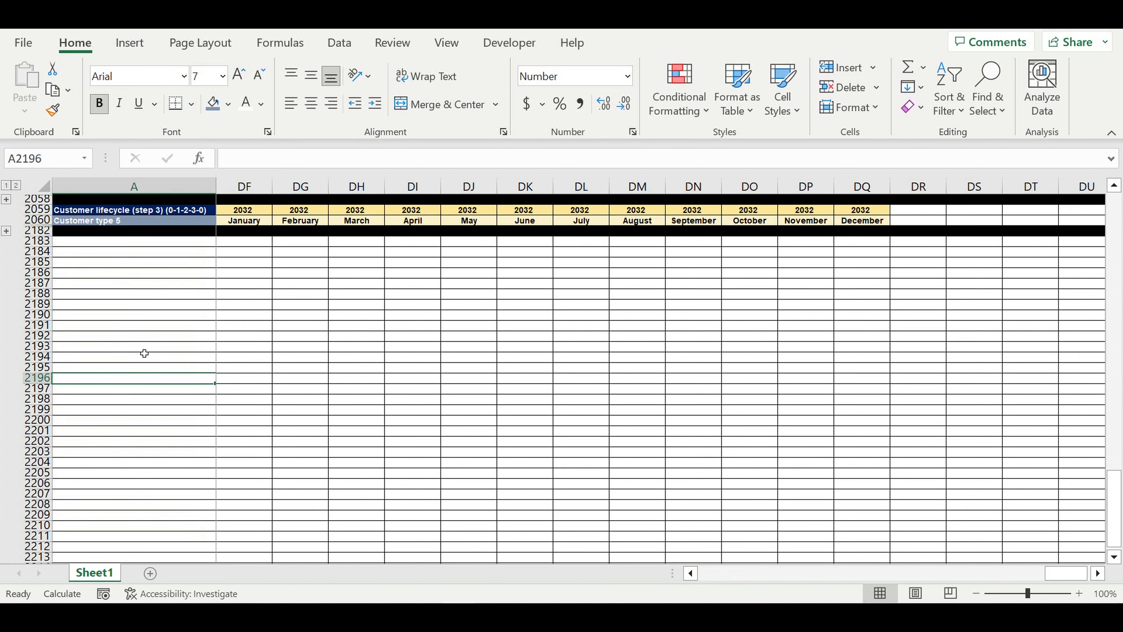
{"action": "left_click_drag", "start_coordinate": [40, 272], "coordinate": [41, 304]}
{"action": "key", "text": "ctrl+c"}
{"action": "left_click", "coordinate": [93, 305]}
{"action": "key", "text": "ctrl+v"}
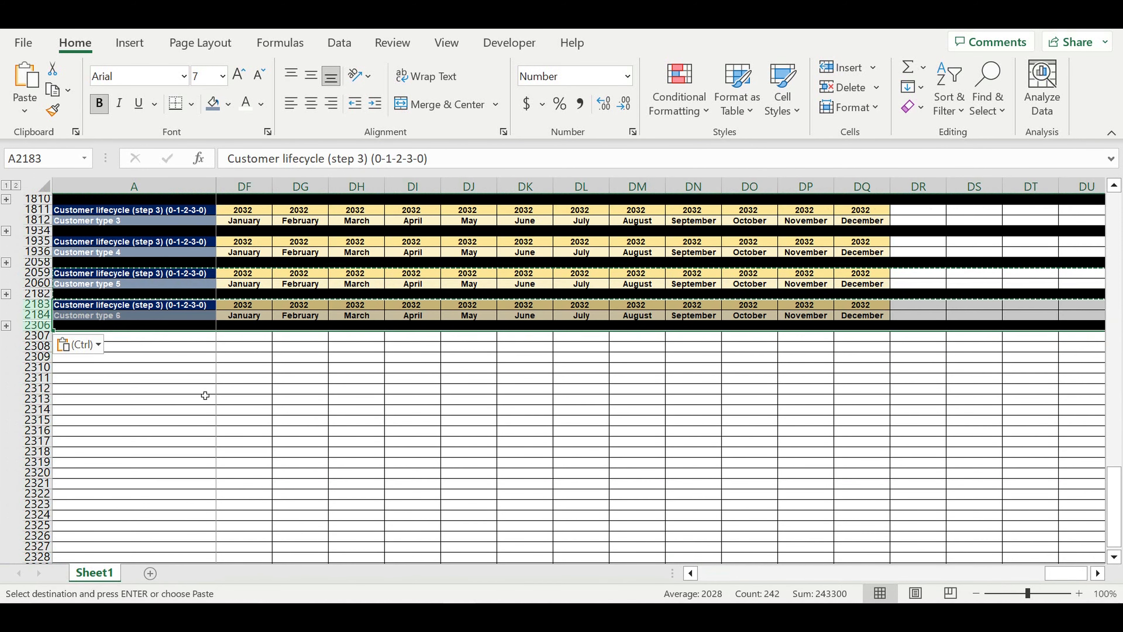
{"action": "left_click", "coordinate": [208, 390]}
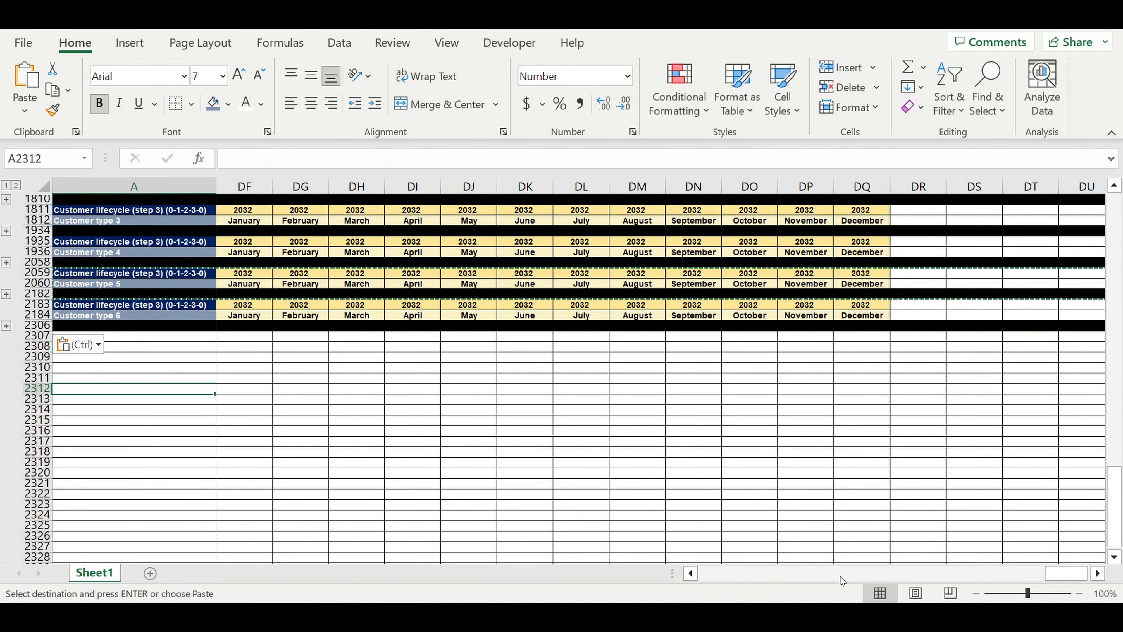
Return to column B and expand the Customer type 6 group to show months 1–120
{"action": "left_click_drag", "start_coordinate": [1065, 573], "coordinate": [603, 587]}
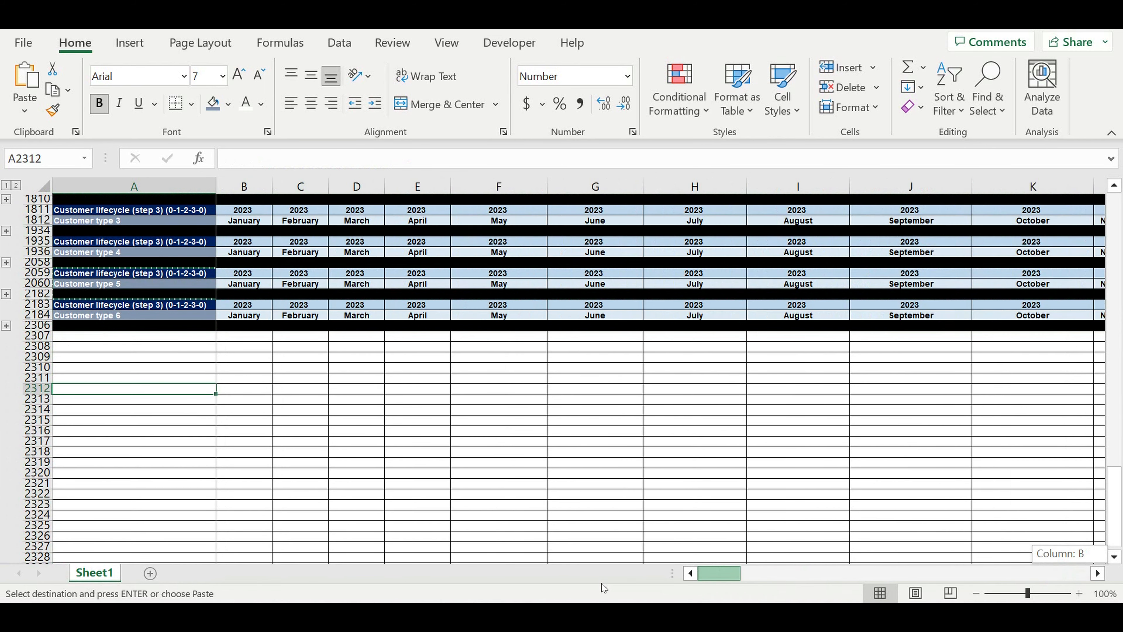
{"action": "left_click", "coordinate": [7, 326]}
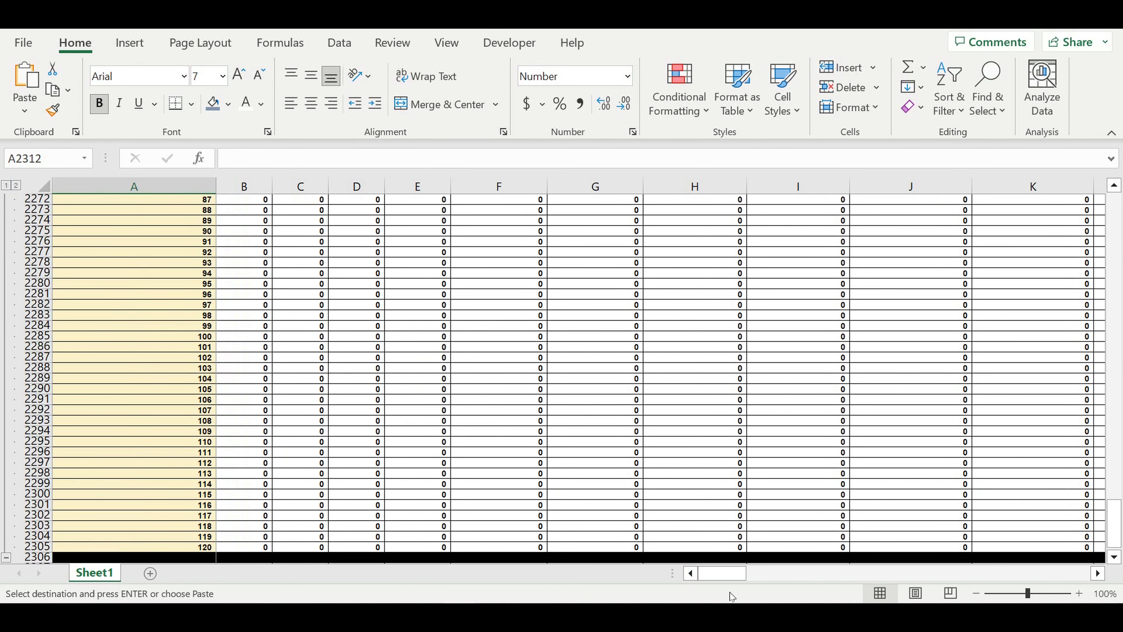
{"action": "scroll", "coordinate": [375, 383], "scroll_direction": "up", "scroll_amount": 9}
{"action": "scroll", "coordinate": [375, 383], "scroll_direction": "up", "scroll_amount": 17}
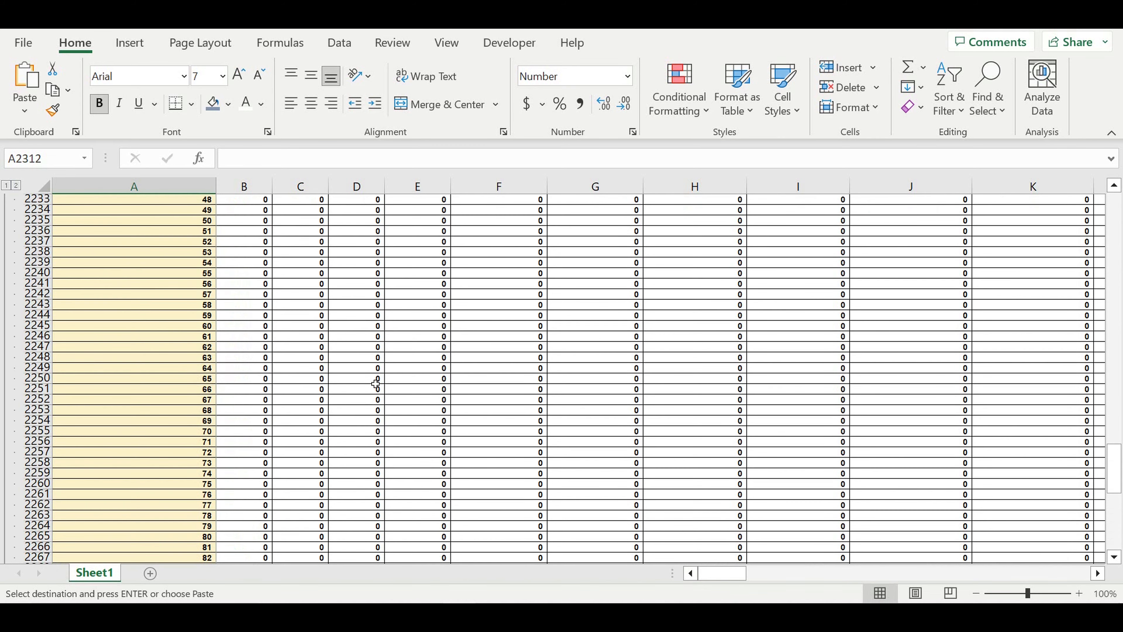
{"action": "scroll", "coordinate": [376, 383], "scroll_direction": "up", "scroll_amount": 10}
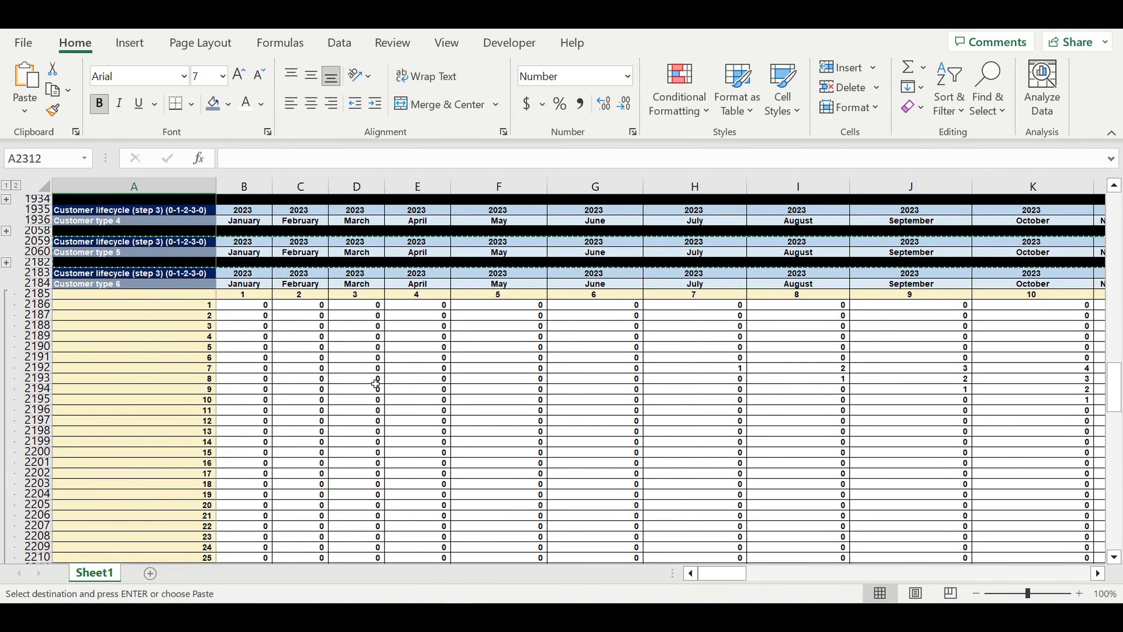
Repoint C2186's lifecycle reference from $E$20 to $E$21
{"action": "left_click", "coordinate": [312, 433]}
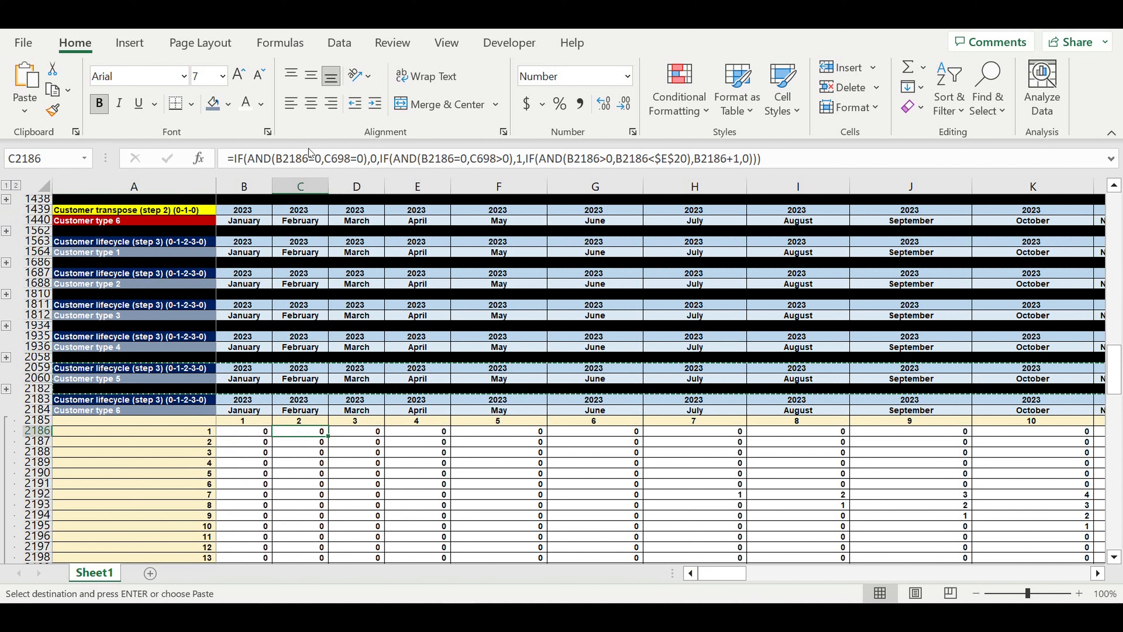
{"action": "left_click", "coordinate": [314, 158]}
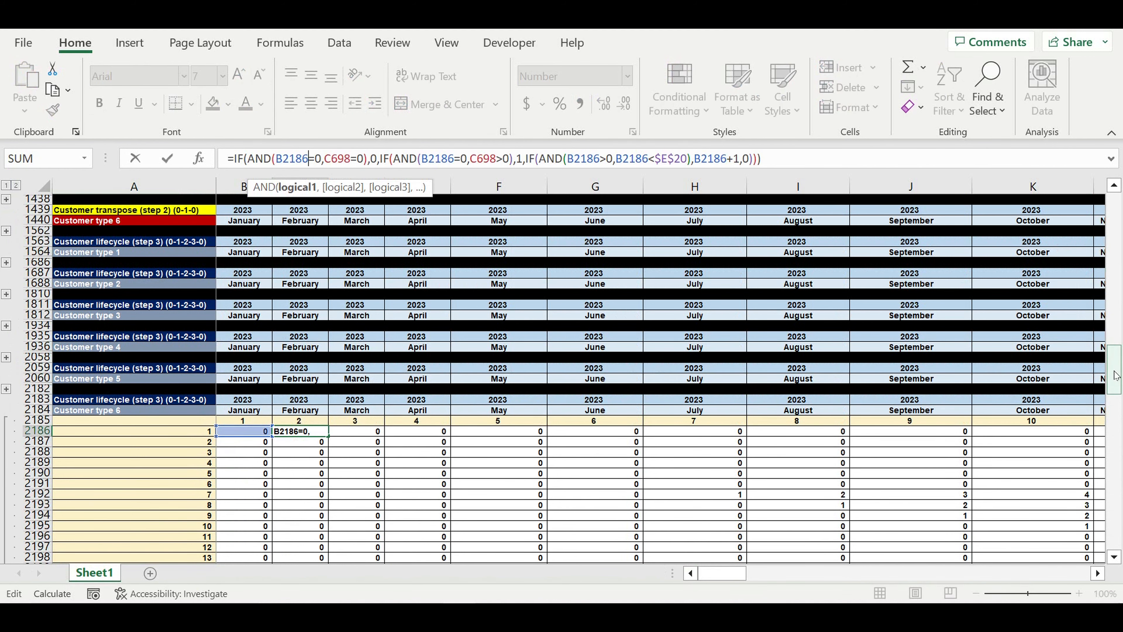
{"action": "left_click_drag", "start_coordinate": [1116, 375], "coordinate": [1115, 215]}
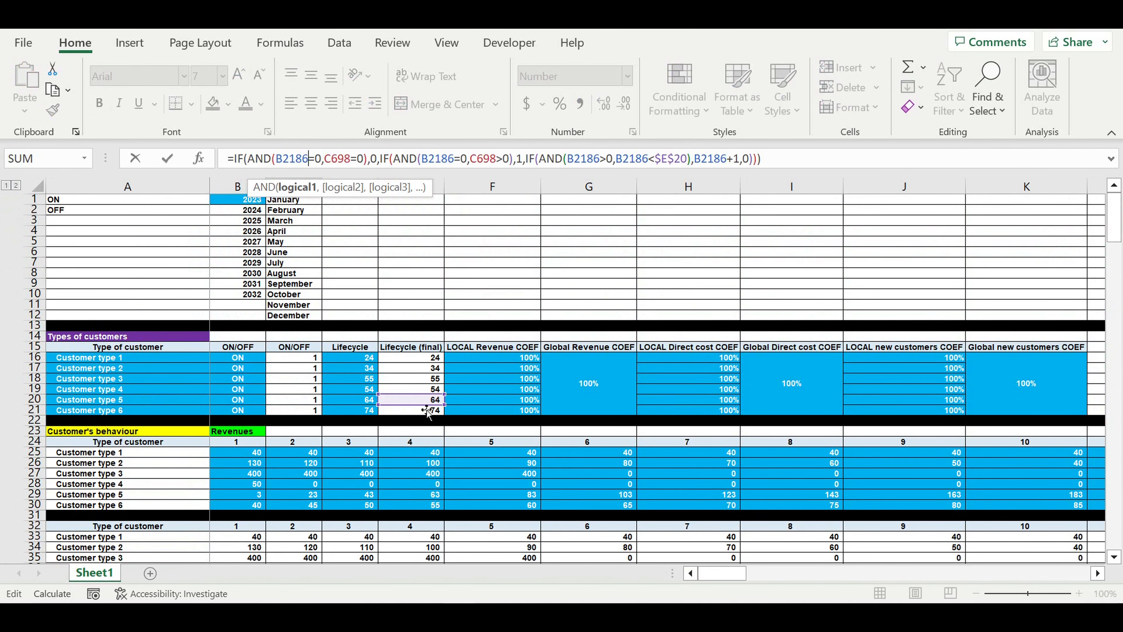
{"action": "left_click_drag", "start_coordinate": [423, 410], "coordinate": [423, 421]}
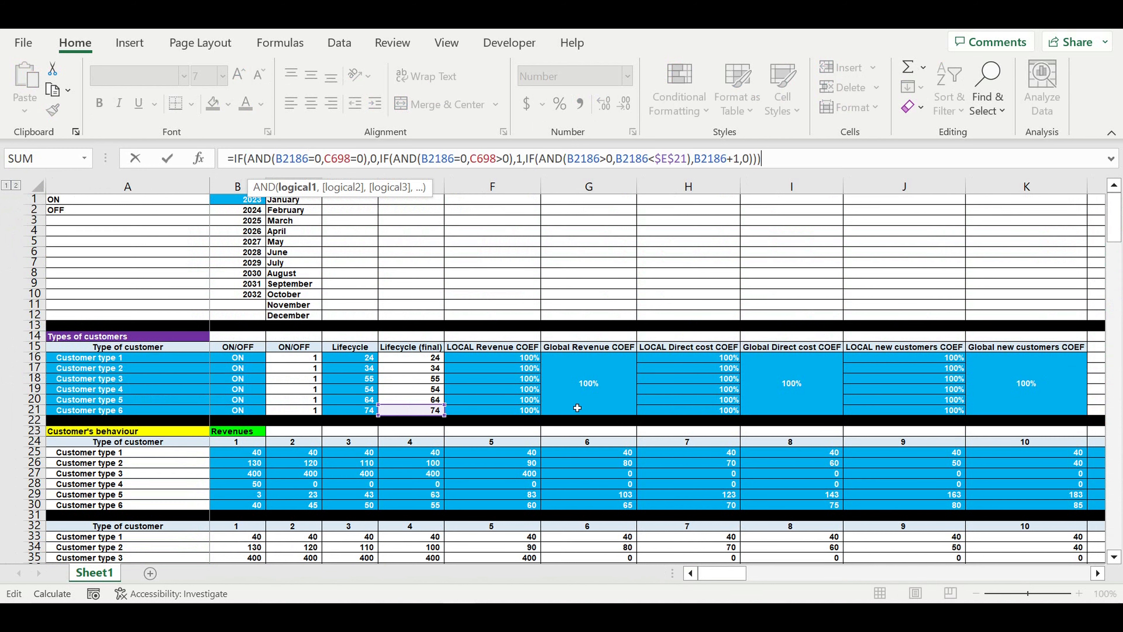
{"action": "key", "text": "Return"}
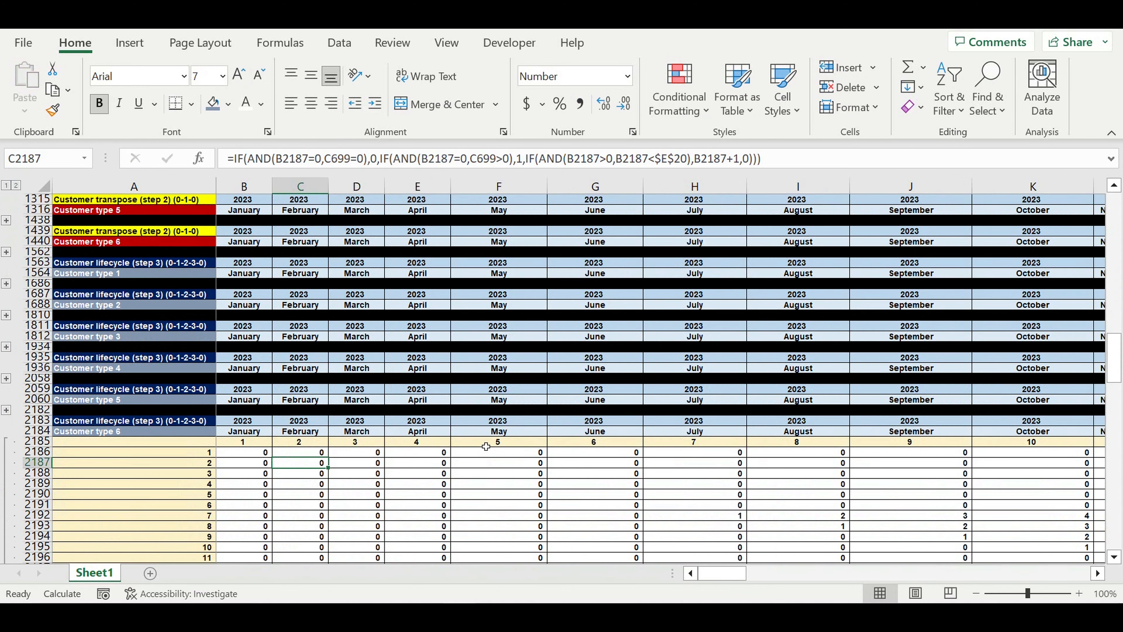
Fill the C2186 formula through row 2305 and column DQ, then collapse the type 6 rows
{"action": "left_click", "coordinate": [292, 452]}
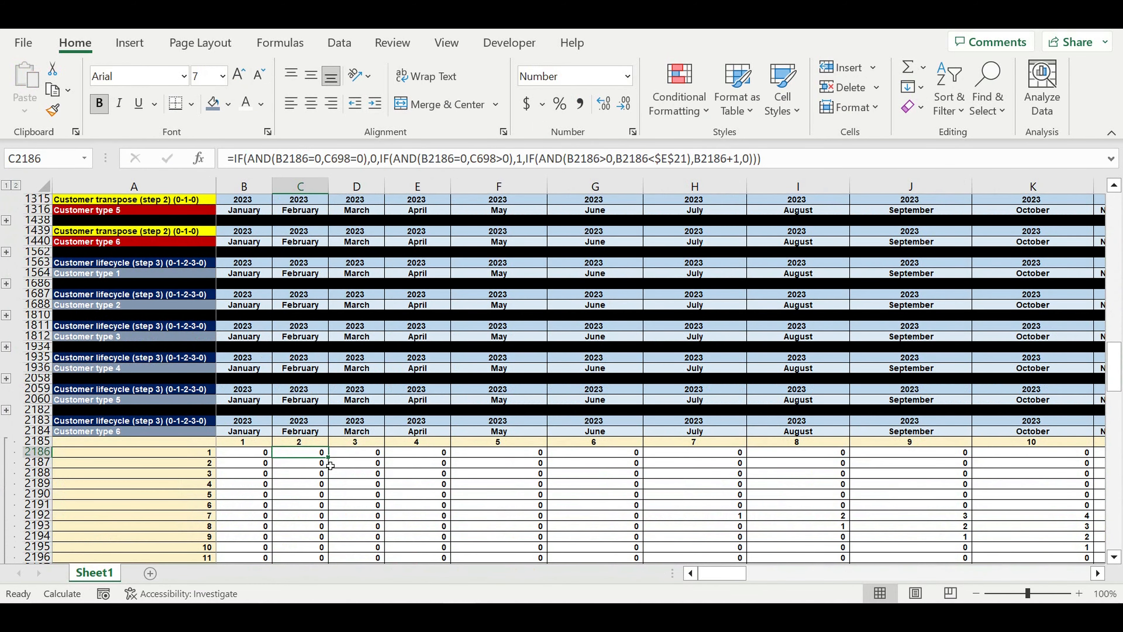
{"action": "left_click_drag", "start_coordinate": [334, 462], "coordinate": [916, 505]}
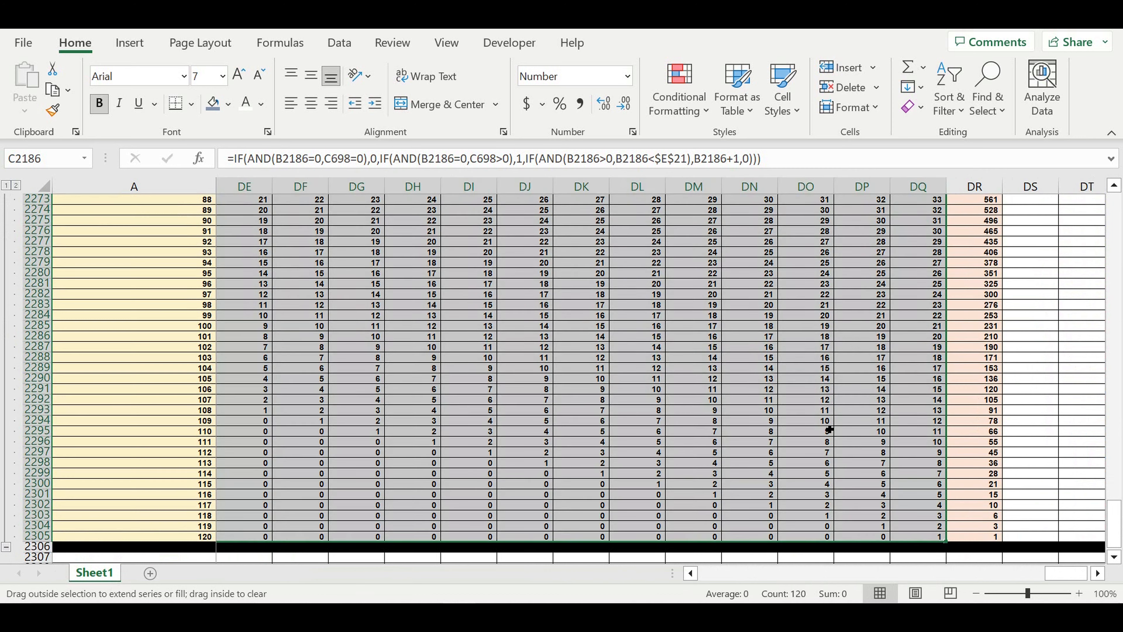
{"action": "left_click", "coordinate": [752, 413]}
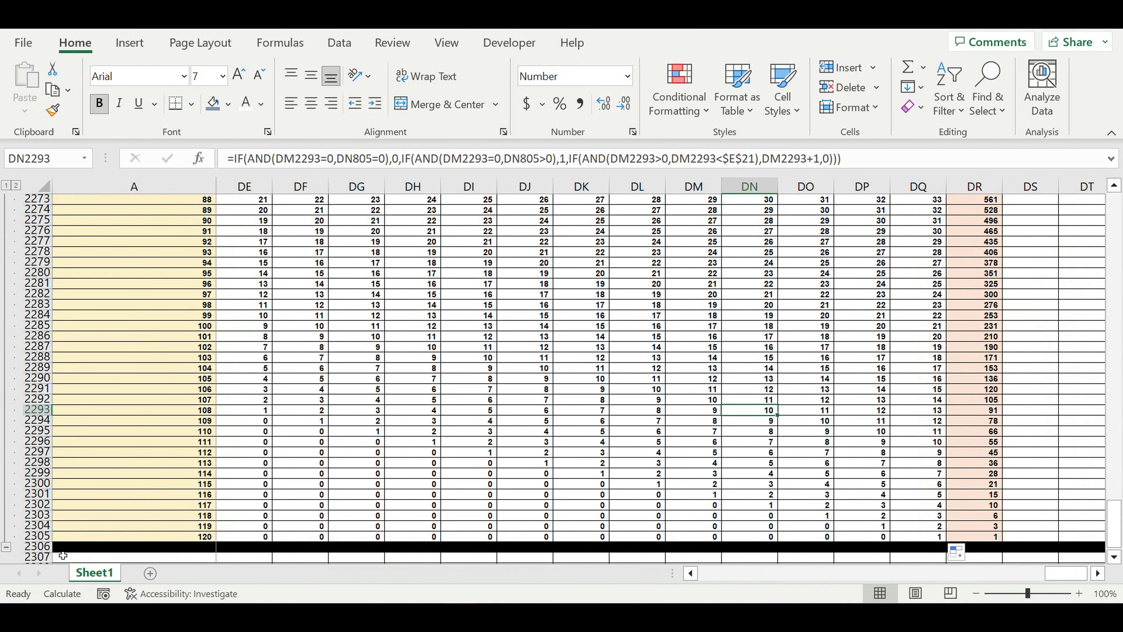
{"action": "left_click", "coordinate": [6, 548]}
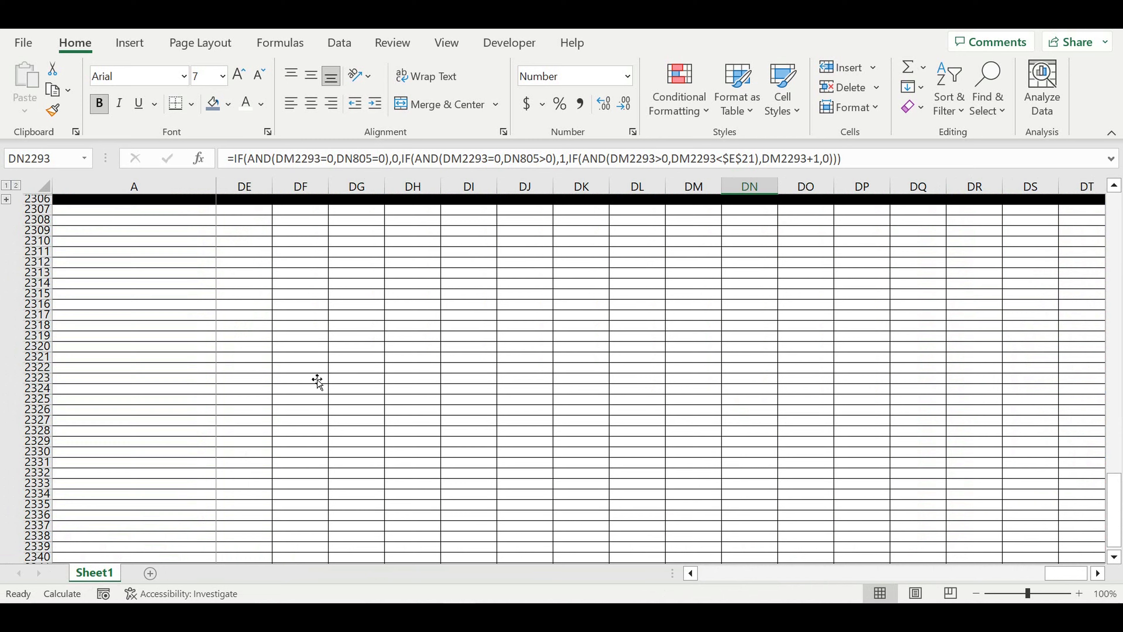
{"action": "left_click", "coordinate": [316, 378]}
{"action": "scroll", "coordinate": [316, 379], "scroll_direction": "up", "scroll_amount": 7}
{"action": "scroll", "coordinate": [317, 378], "scroll_direction": "up", "scroll_amount": 4}
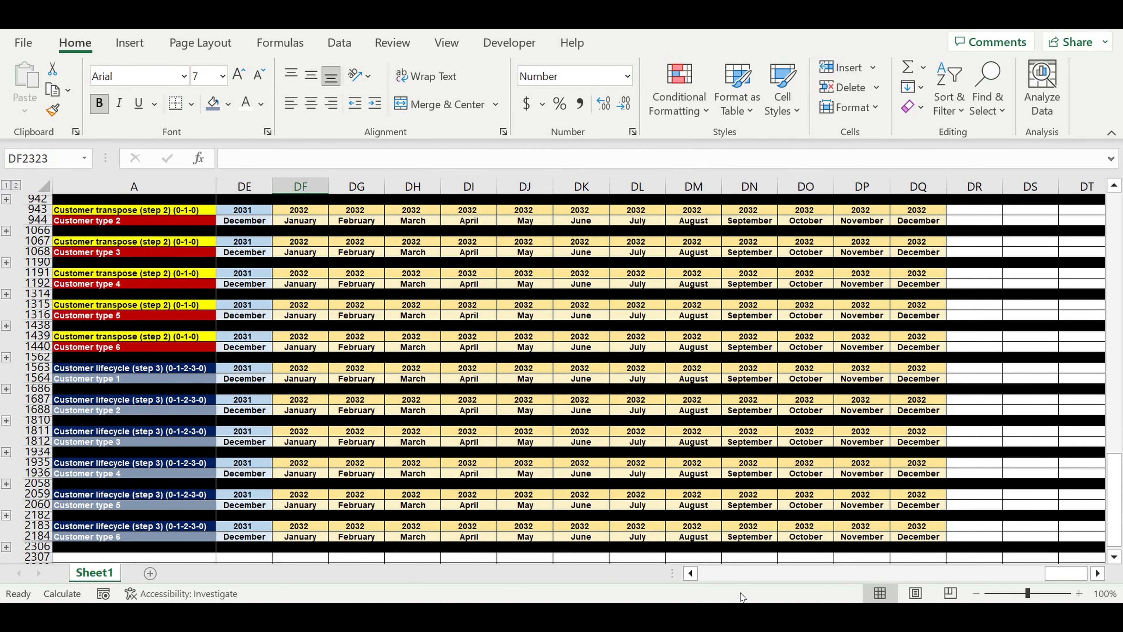
{"action": "left_click_drag", "start_coordinate": [1078, 568], "coordinate": [722, 573]}
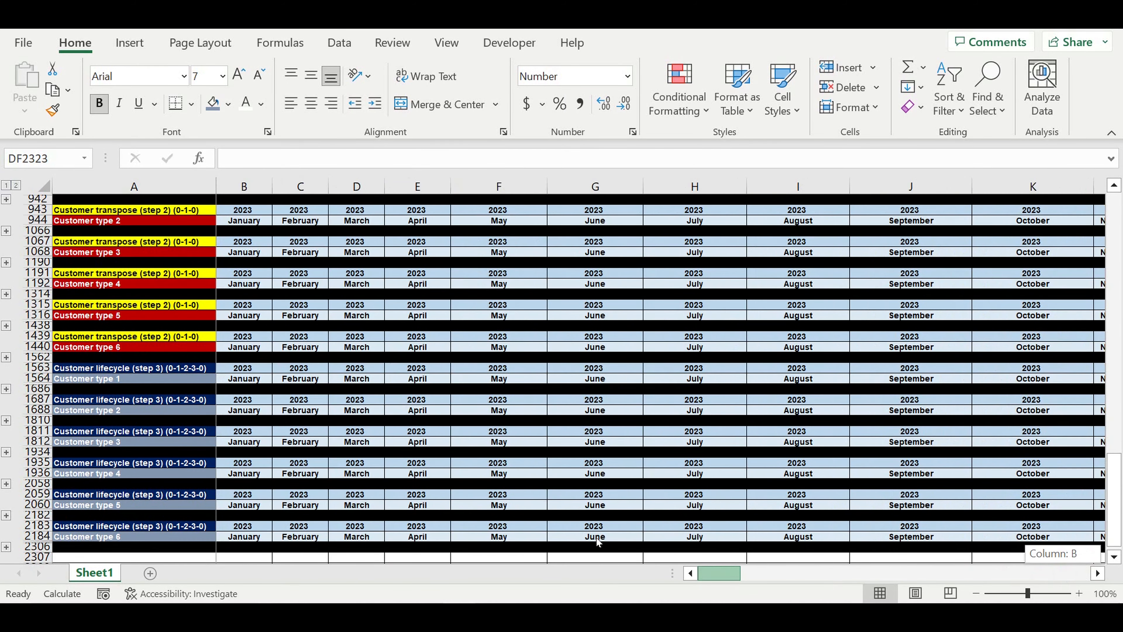
{"action": "scroll", "coordinate": [936, 381], "scroll_direction": "up", "scroll_amount": 15}
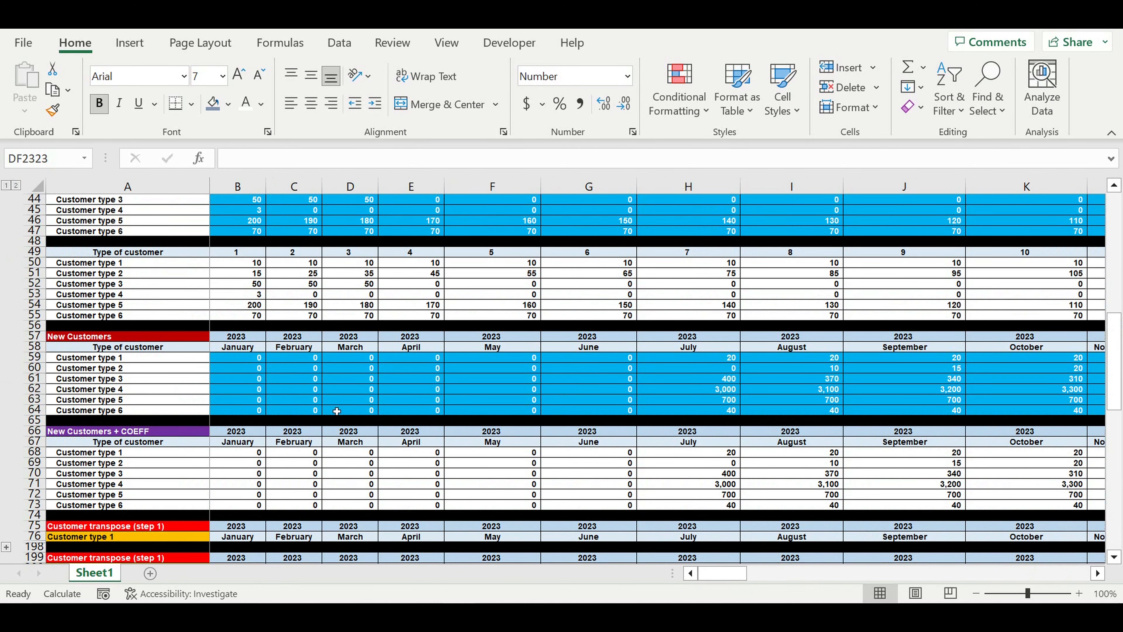
{"action": "scroll", "coordinate": [337, 411], "scroll_direction": "up", "scroll_amount": 4}
{"action": "scroll", "coordinate": [336, 411], "scroll_direction": "up", "scroll_amount": 4}
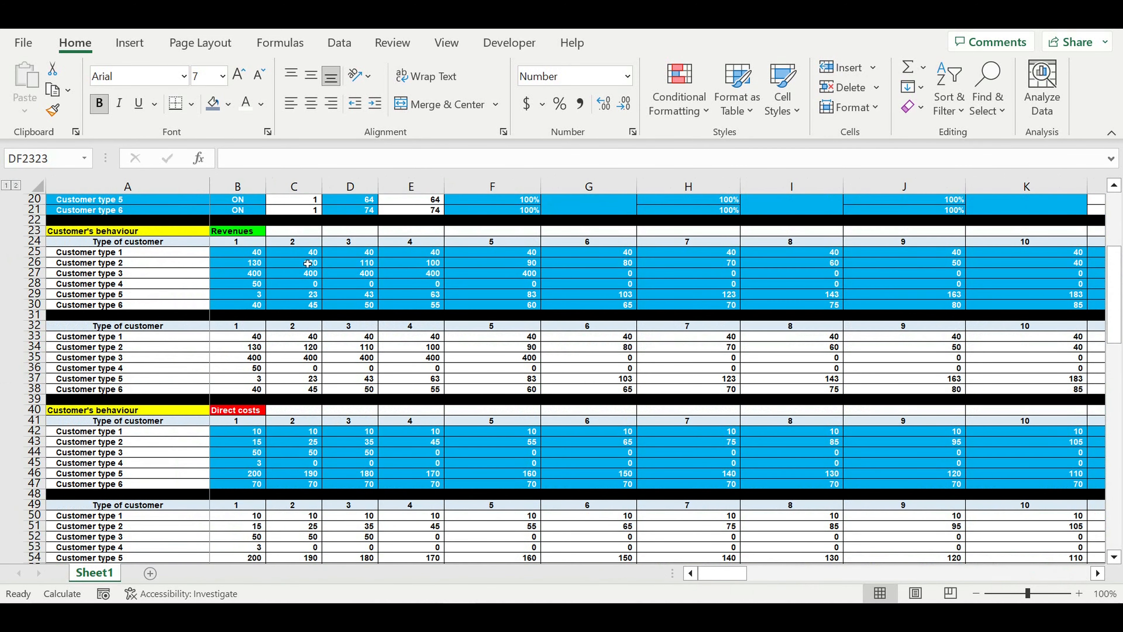
{"action": "left_click_drag", "start_coordinate": [240, 341], "coordinate": [1012, 394]}
{"action": "left_click_drag", "start_coordinate": [787, 574], "coordinate": [739, 574]}
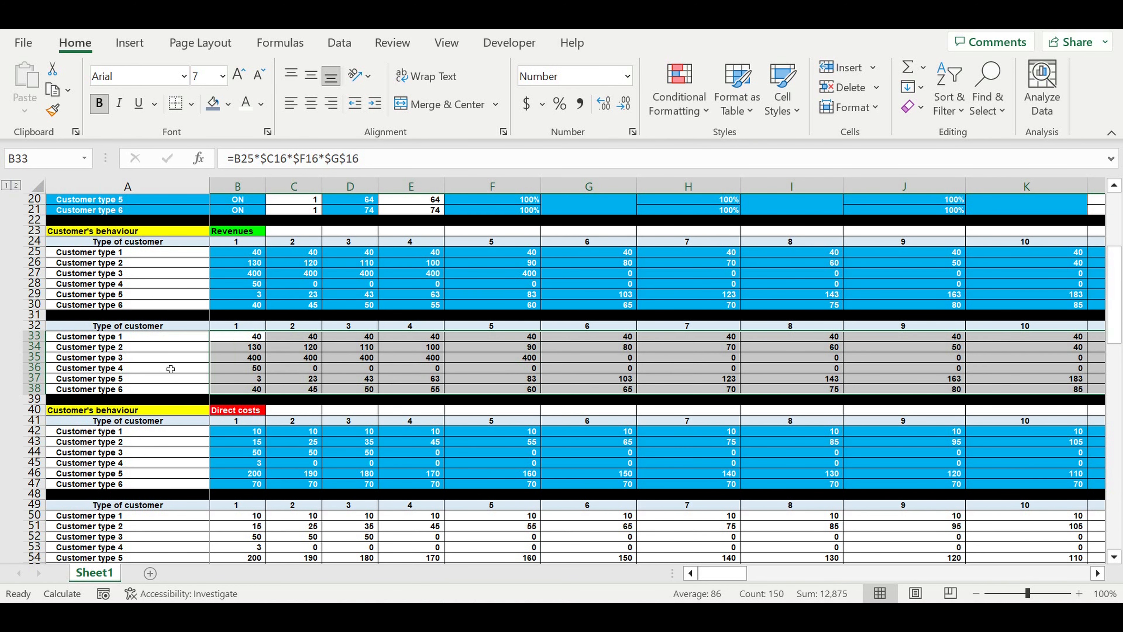
{"action": "scroll", "coordinate": [171, 368], "scroll_direction": "down", "scroll_amount": 11}
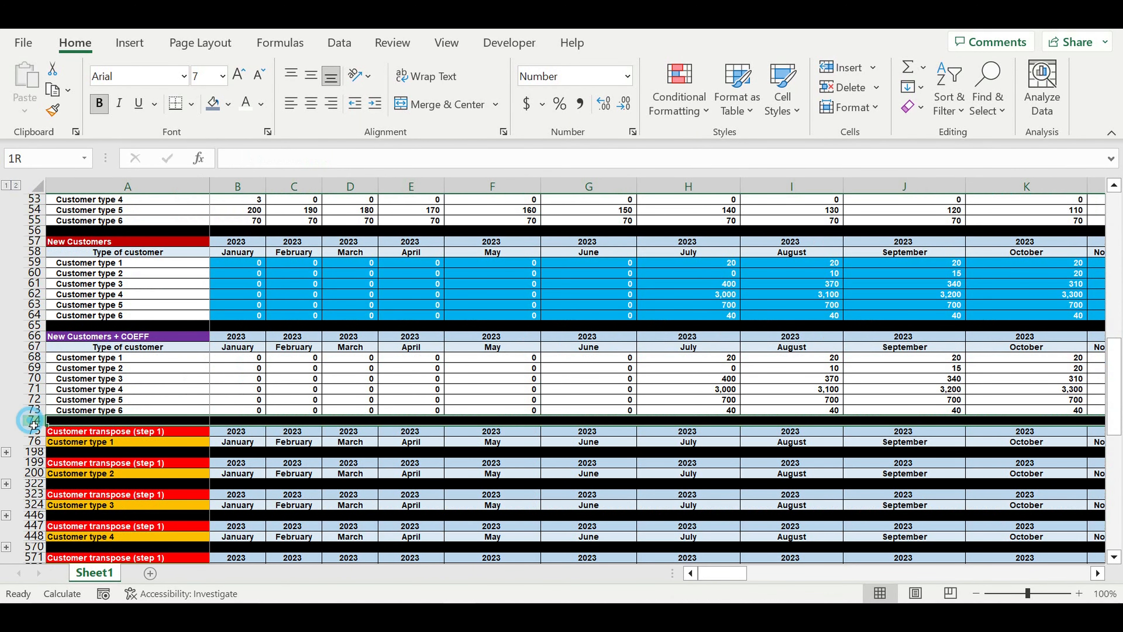
Insert 125 blank rows at row 74 and fill row 74 black as a section separator
{"action": "left_click_drag", "start_coordinate": [32, 421], "coordinate": [33, 453]}
{"action": "right_click", "coordinate": [36, 441]}
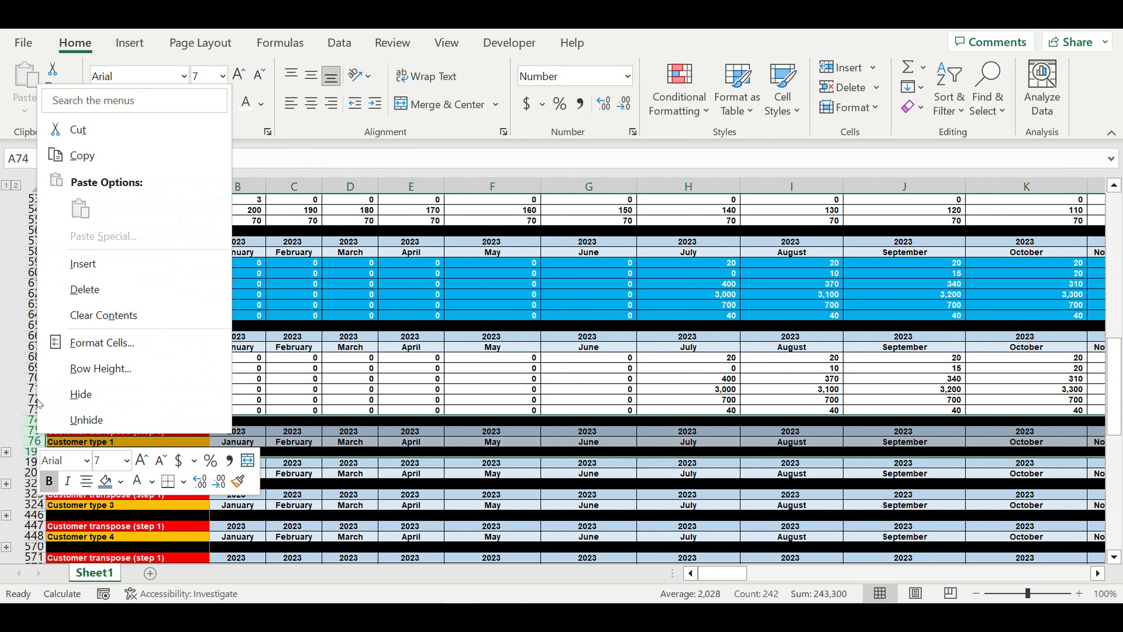
{"action": "left_click", "coordinate": [84, 263]}
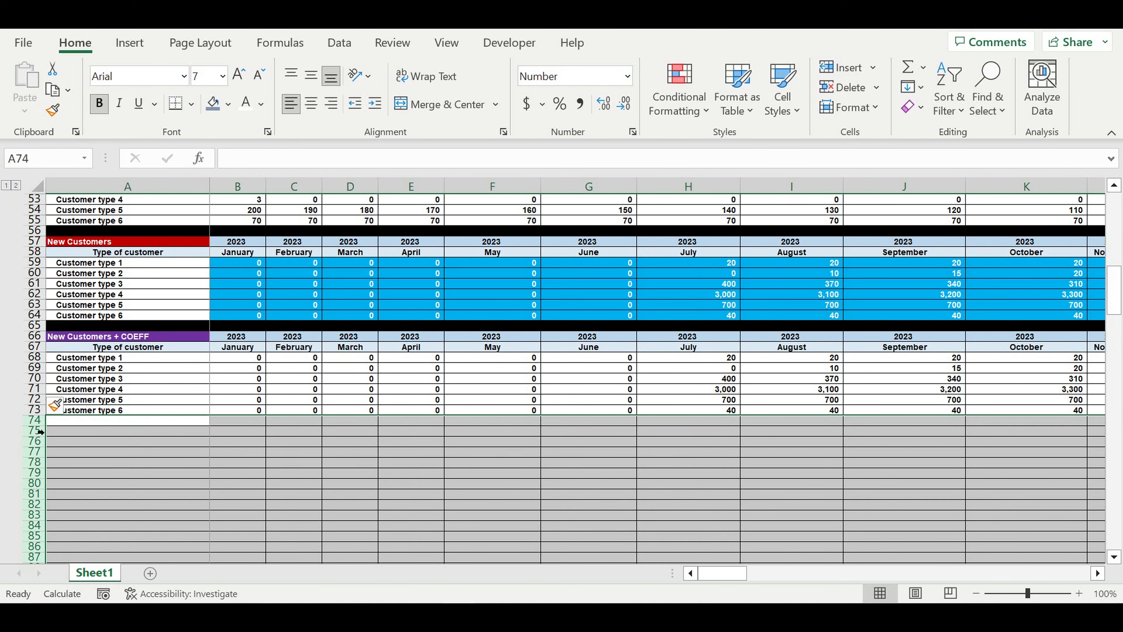
{"action": "left_click", "coordinate": [35, 419]}
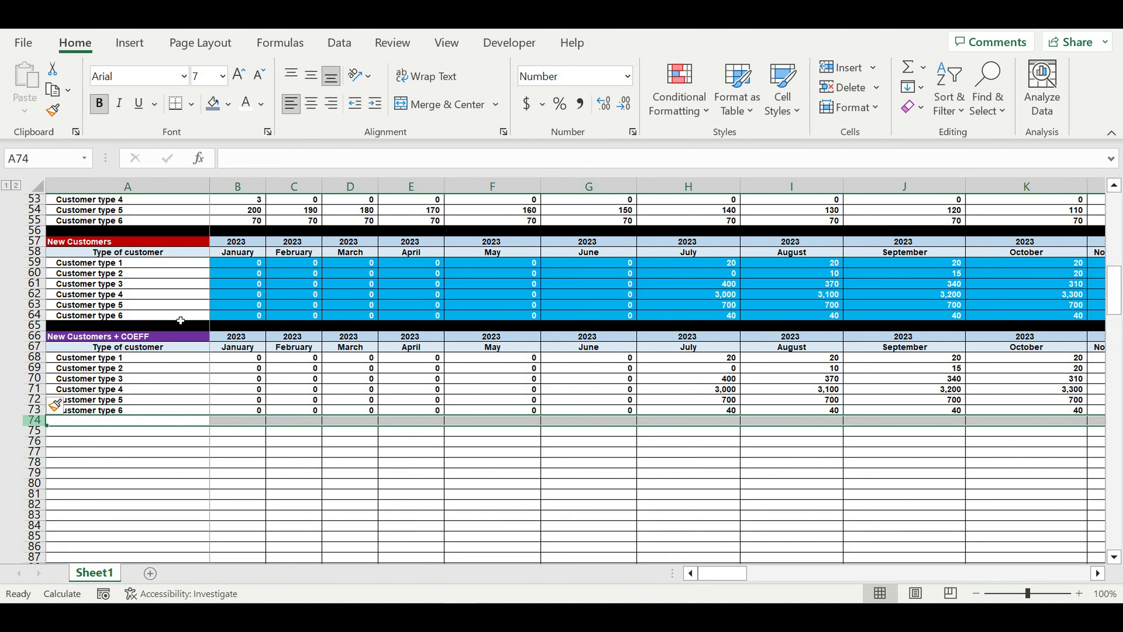
{"action": "left_click", "coordinate": [229, 104]}
{"action": "left_click", "coordinate": [228, 149]}
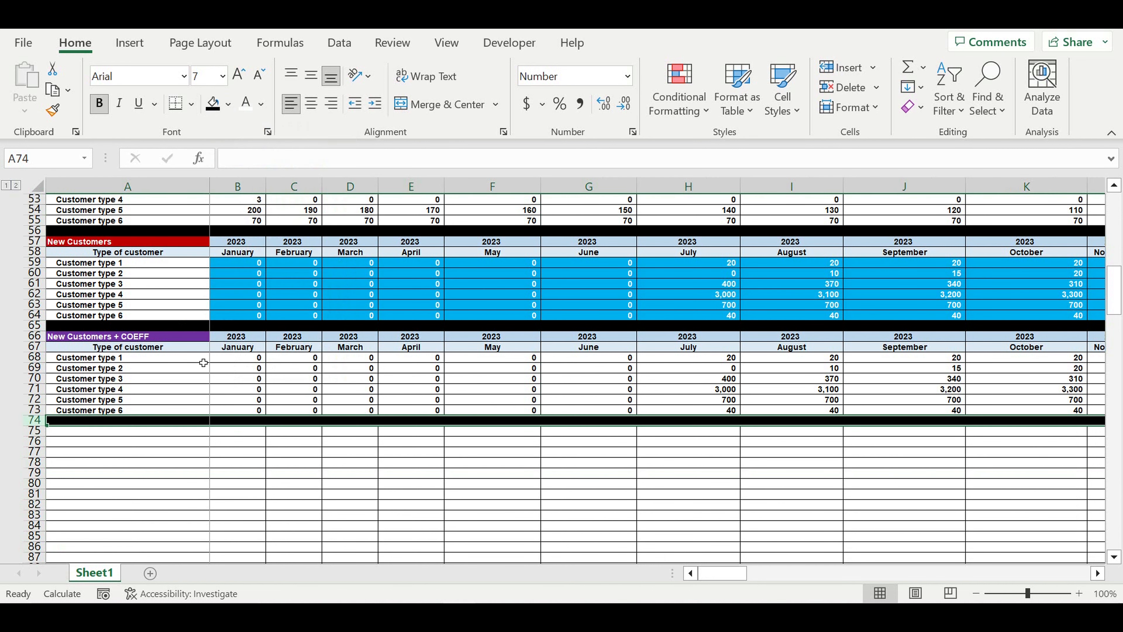
{"action": "left_click", "coordinate": [162, 484]}
Enter the title 'Revenue per customer transpose' in A75 and 'Month of lifecycle' in A76
{"action": "left_click", "coordinate": [181, 434]}
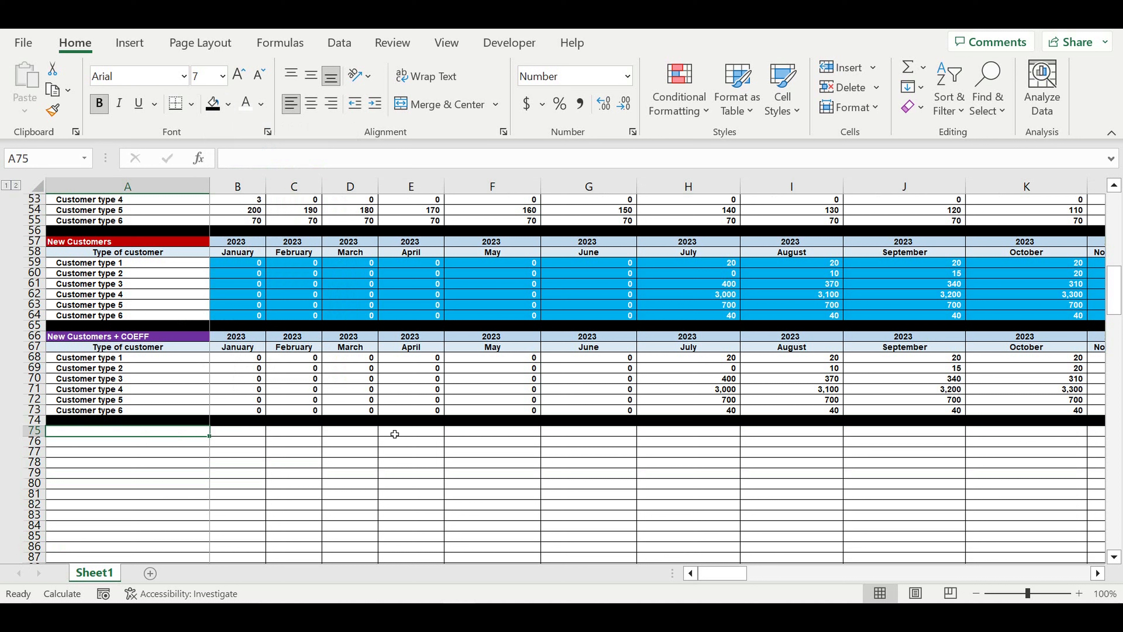
{"action": "type", "text": "Revenue"}
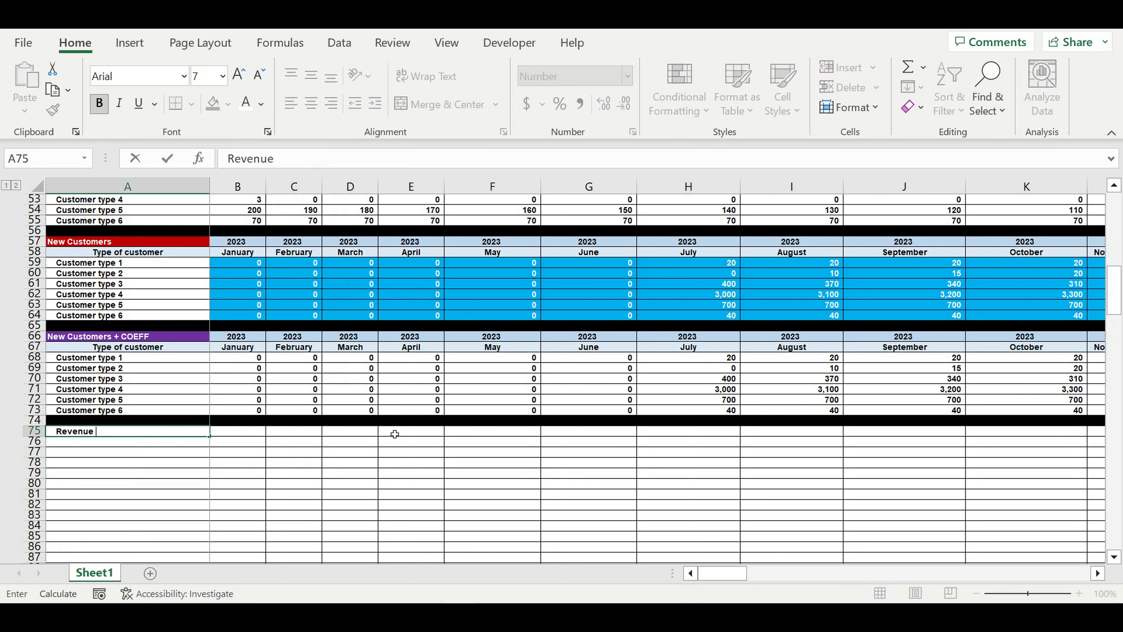
{"action": "type", "text": " per customer transpose"}
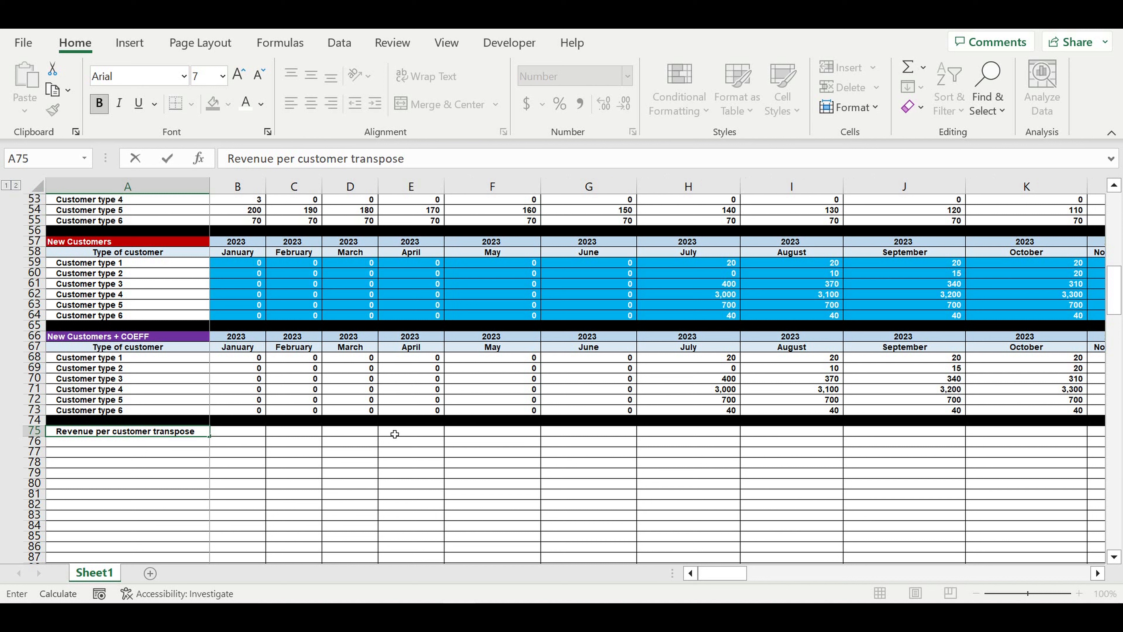
{"action": "key", "text": "Return"}
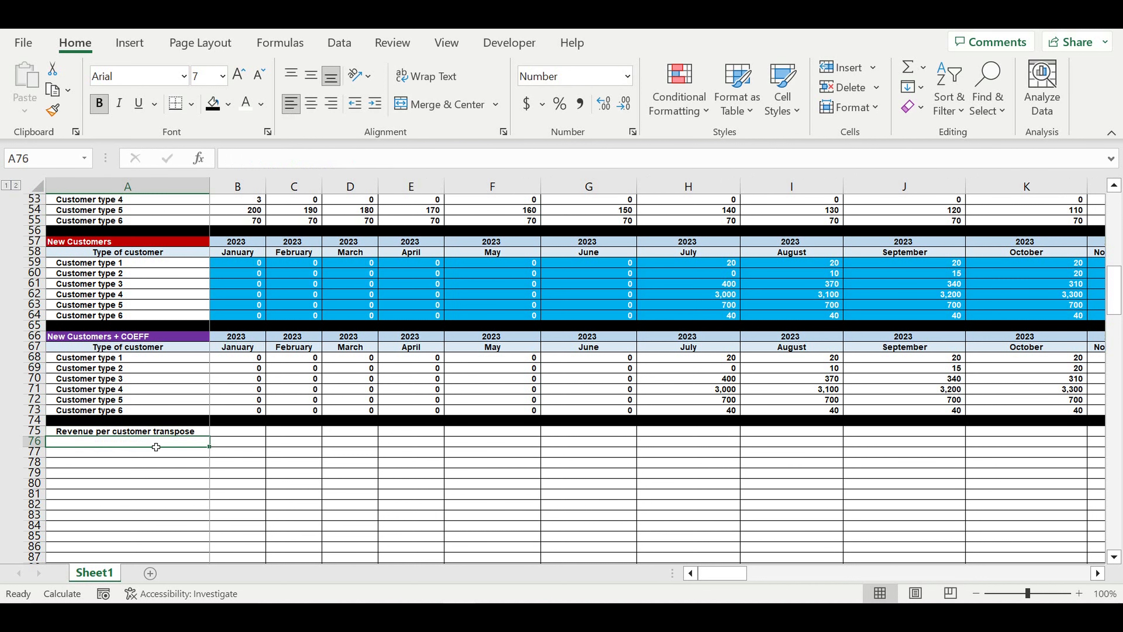
{"action": "type", "text": "Month of"}
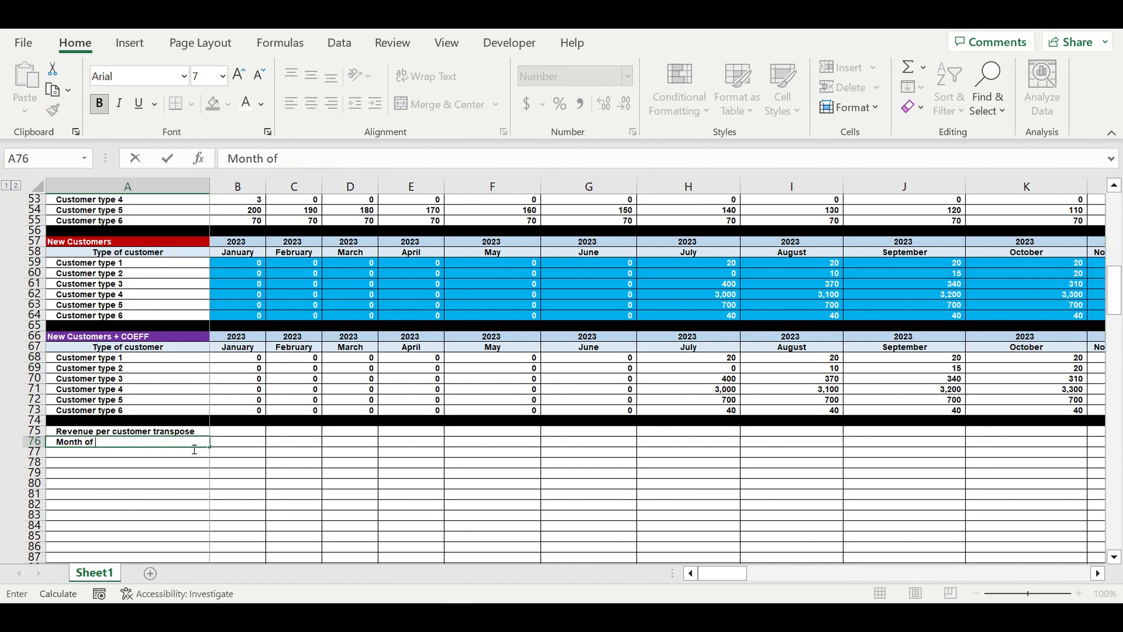
{"action": "type", "text": " lifecycle"}
{"action": "key", "text": "Return"}
Fill the A75 title red with white text, and centre A76 with a light-blue fill
{"action": "left_click", "coordinate": [181, 431]}
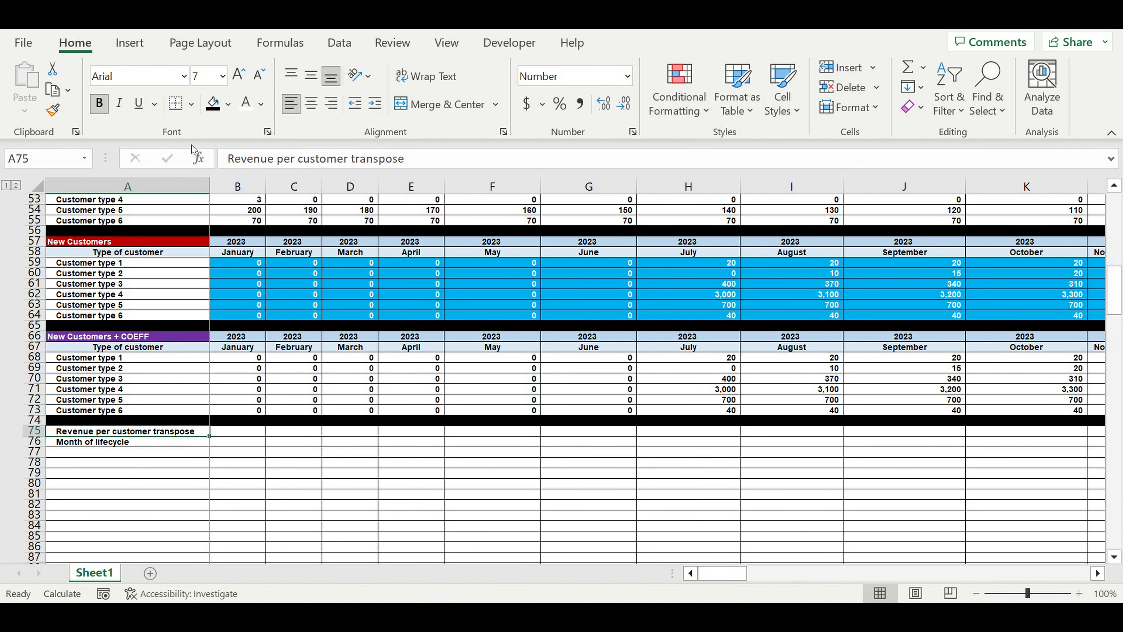
{"action": "left_click", "coordinate": [228, 104]}
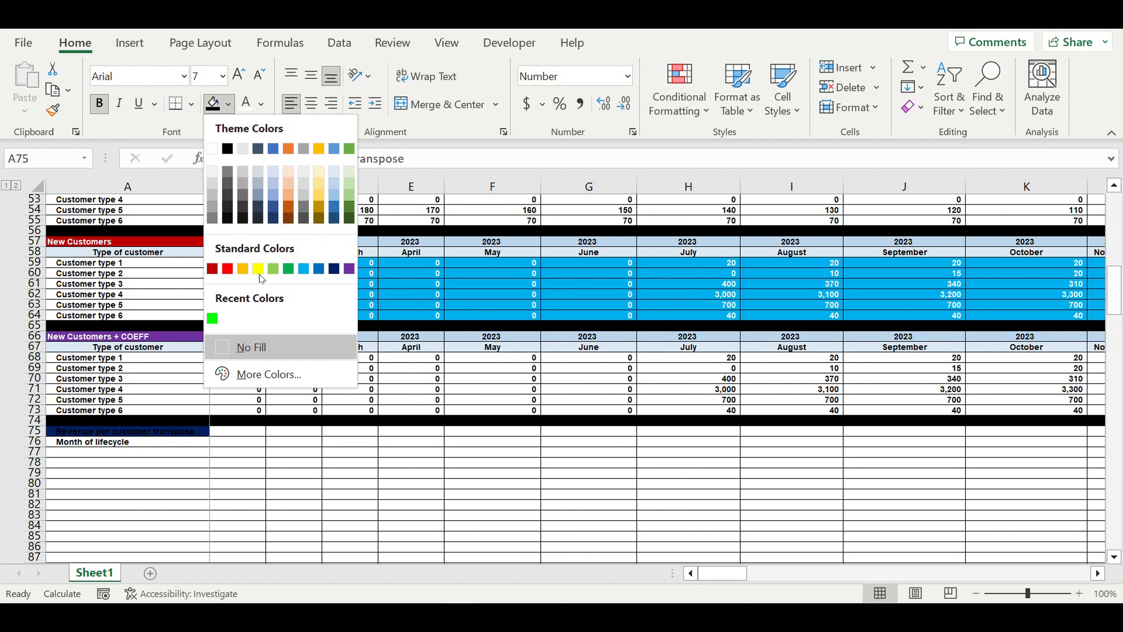
{"action": "left_click", "coordinate": [227, 268]}
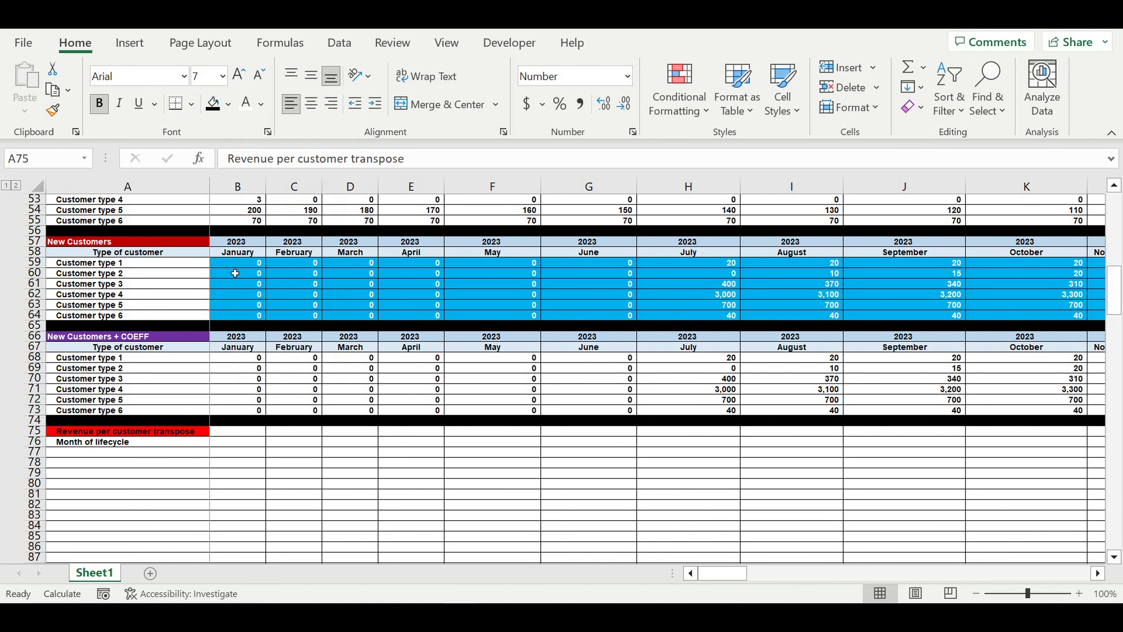
{"action": "left_click", "coordinate": [246, 103]}
{"action": "left_click", "coordinate": [143, 444]}
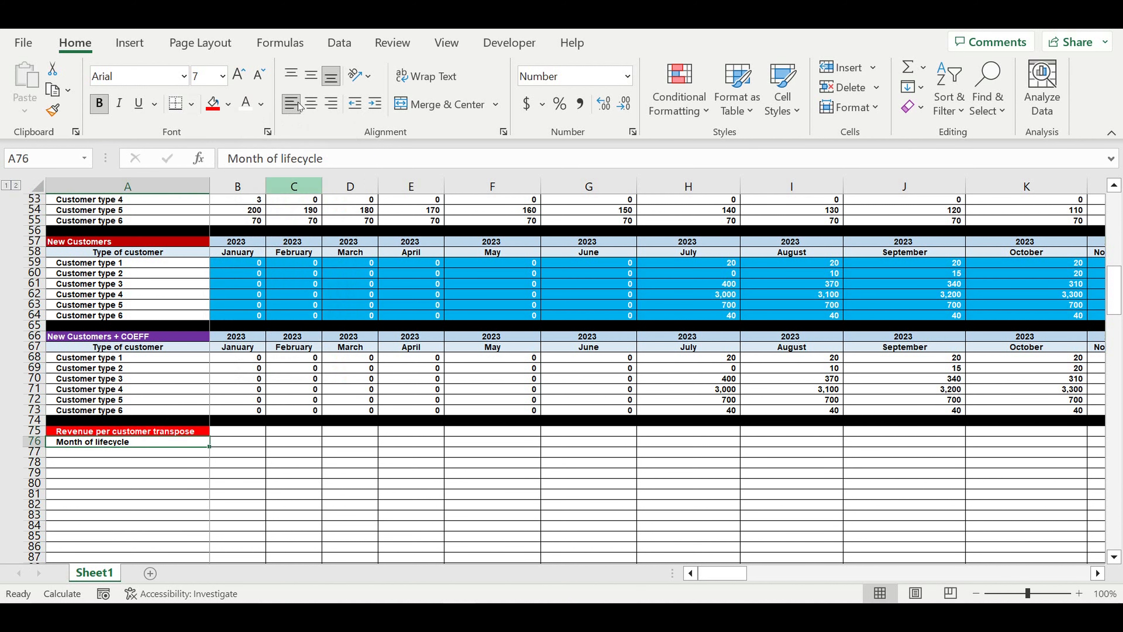
{"action": "left_click", "coordinate": [310, 103]}
{"action": "left_click", "coordinate": [228, 105]}
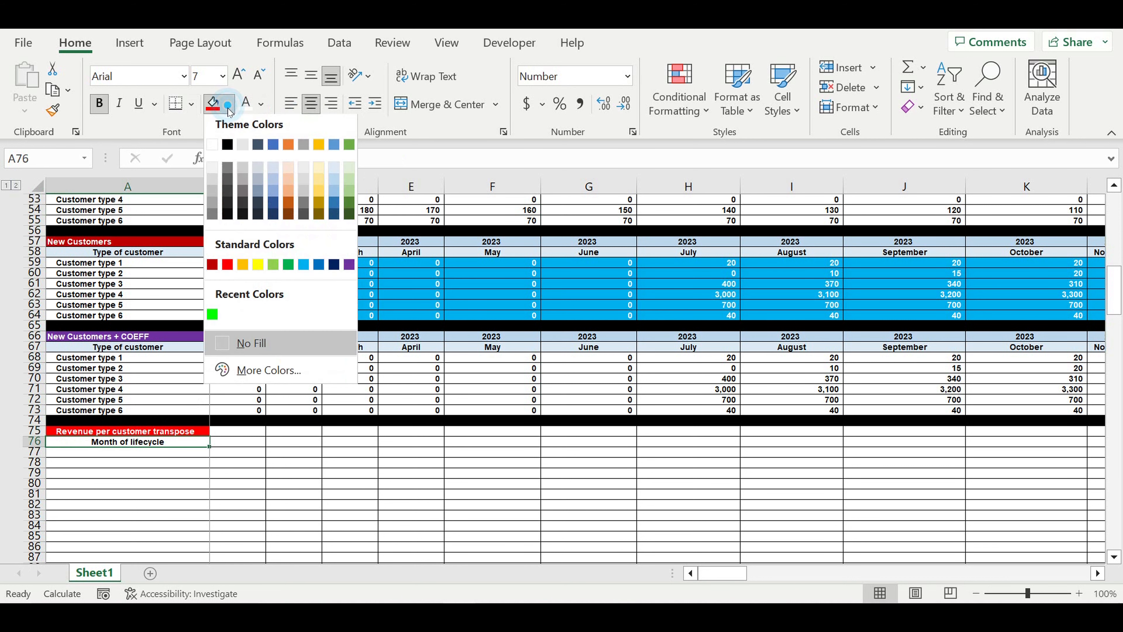
{"action": "left_click", "coordinate": [332, 167]}
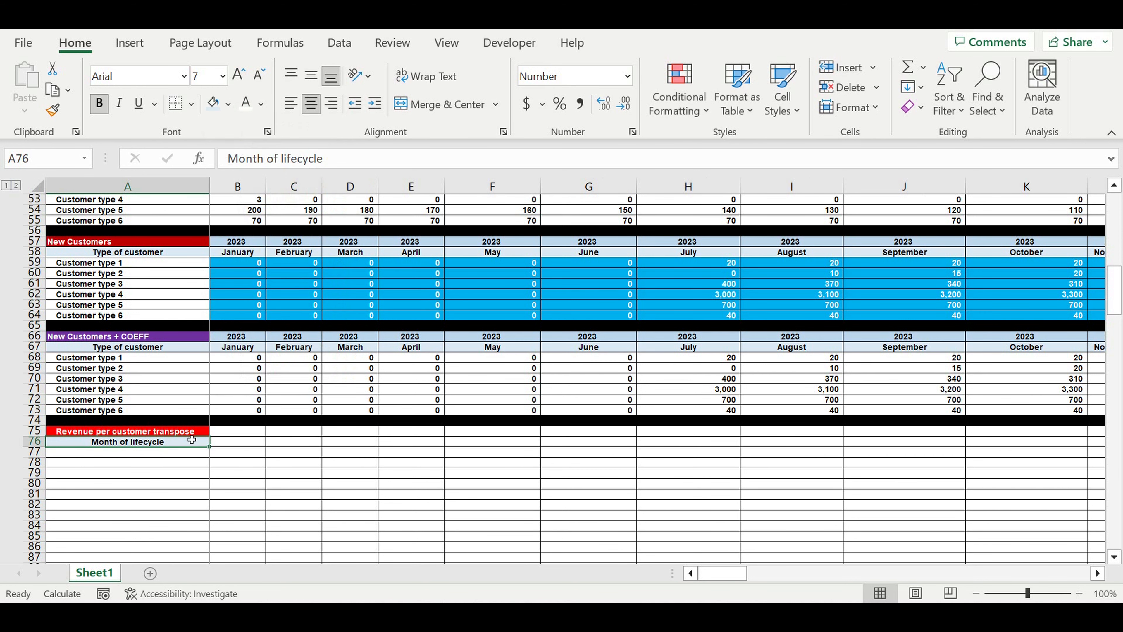
Enter month 1 in A77 and a formula referencing it in A78
{"action": "left_click", "coordinate": [175, 453]}
{"action": "type", "text": "1"}
{"action": "key", "text": "Return"}
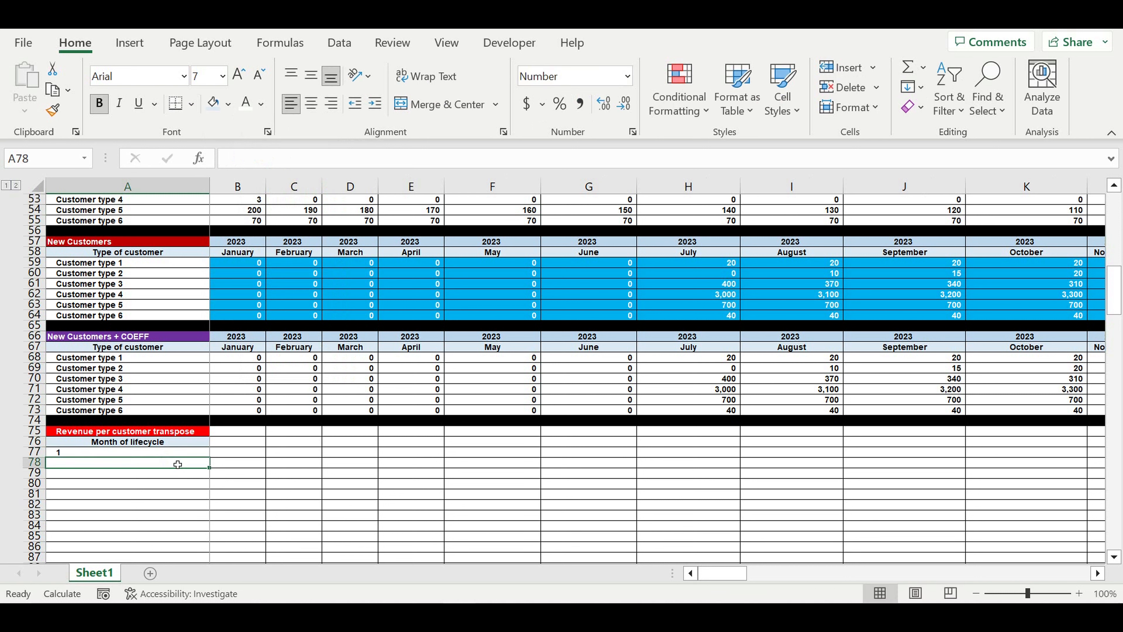
{"action": "type", "text": "="}
{"action": "left_click", "coordinate": [90, 455]}
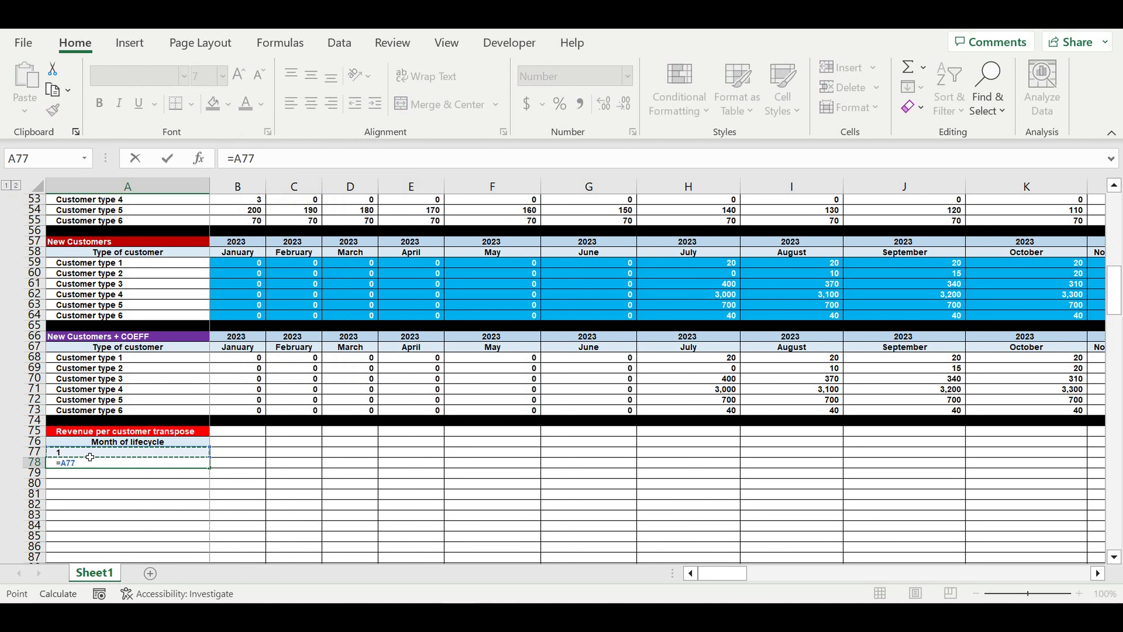
{"action": "key", "text": "Return"}
{"action": "left_click", "coordinate": [89, 453]}
{"action": "type", "text": "+"}
{"action": "left_click", "coordinate": [100, 465]}
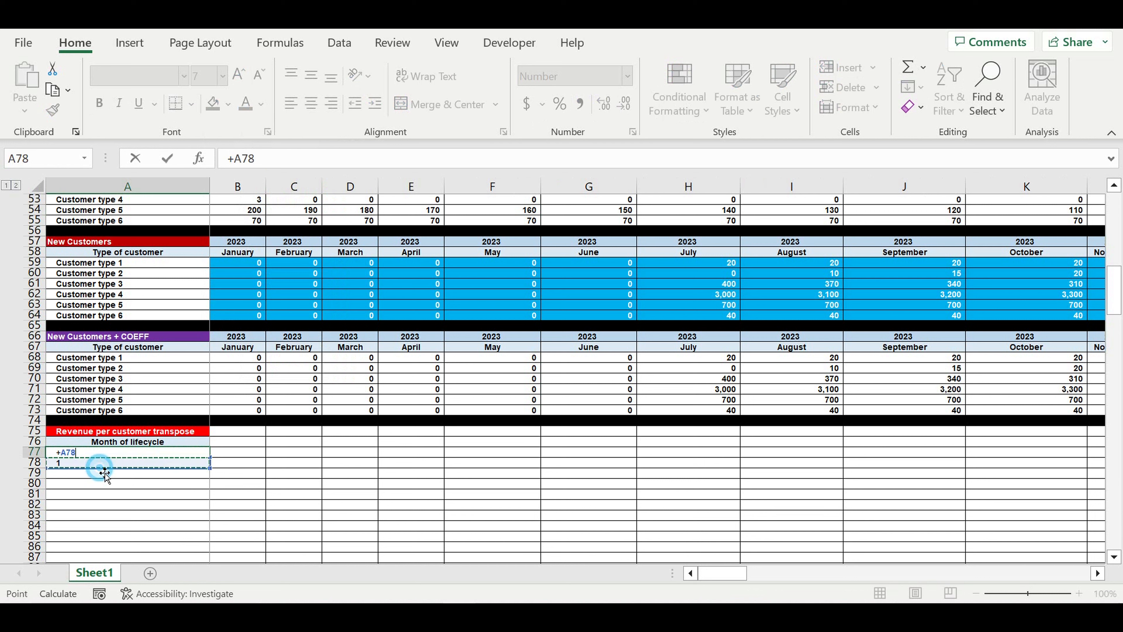
{"action": "key", "text": "BackSpace"}
{"action": "key", "text": "BackSpace"}
{"action": "key", "text": "BackSpace"}
{"action": "key", "text": "BackSpace"}
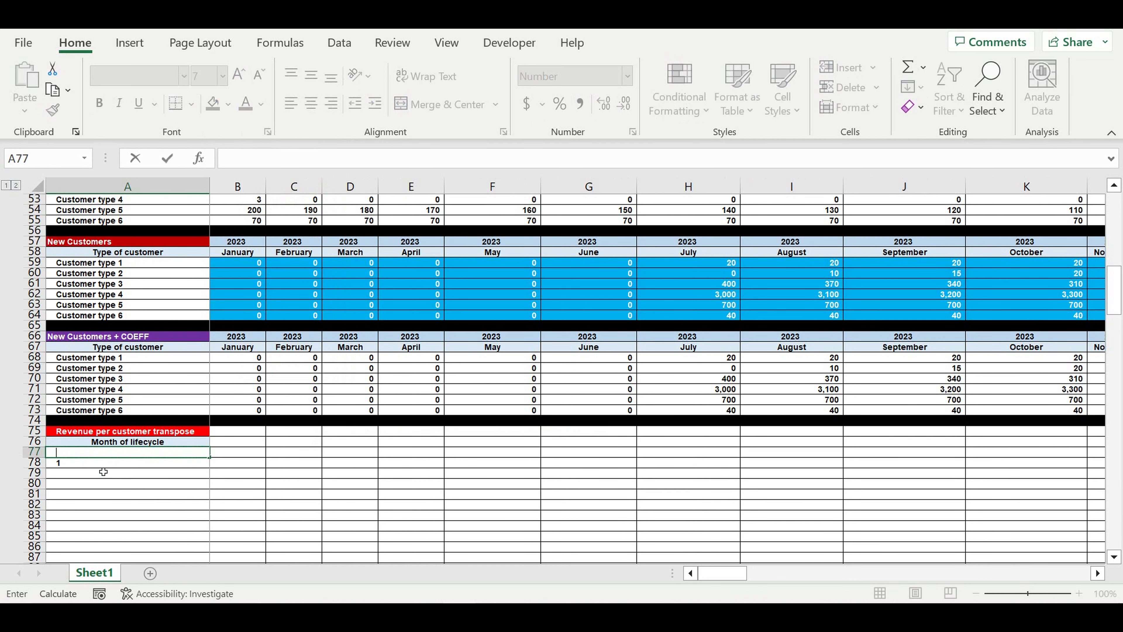
{"action": "left_click", "coordinate": [84, 466]}
Enter =A77+1 in A78 to count the next month
{"action": "type", "text": "="}
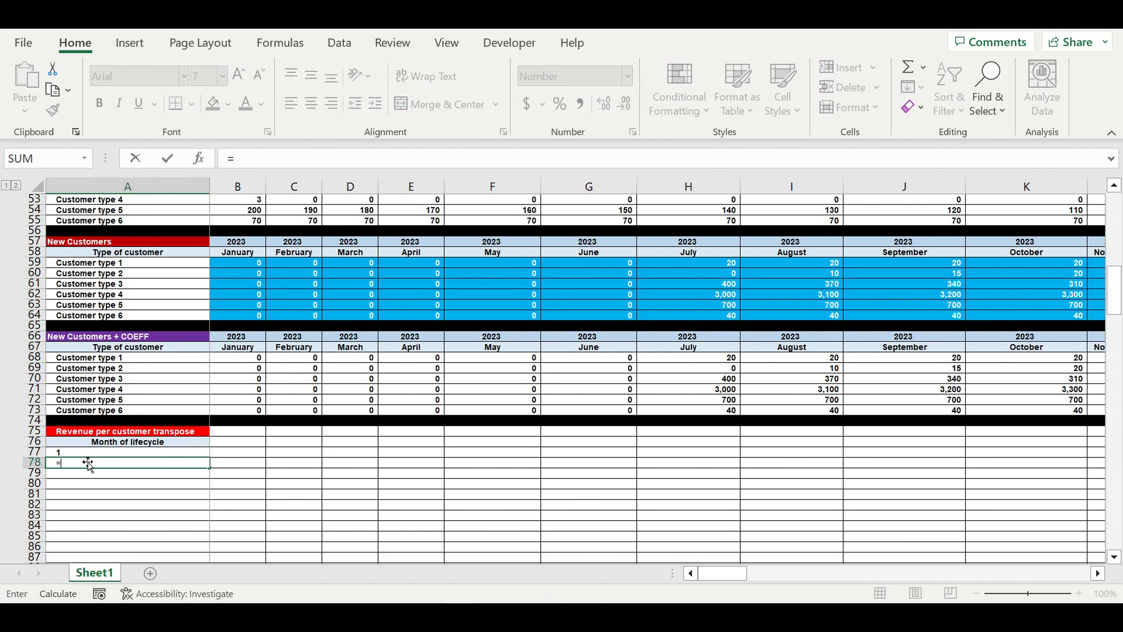
{"action": "left_click", "coordinate": [85, 455]}
{"action": "type", "text": "+"}
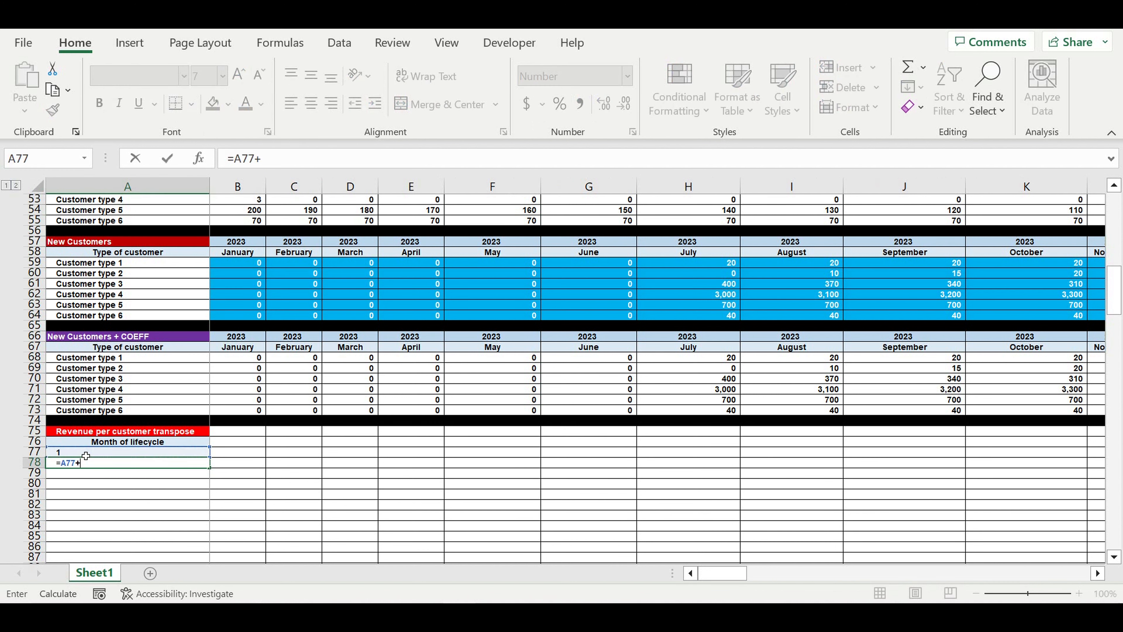
{"action": "type", "text": "1"}
{"action": "key", "text": "Return"}
{"action": "left_click", "coordinate": [89, 461]}
Fill the month formula down A78:A196 so the months run to 120
{"action": "scroll", "coordinate": [304, 439], "scroll_direction": "down", "scroll_amount": 4}
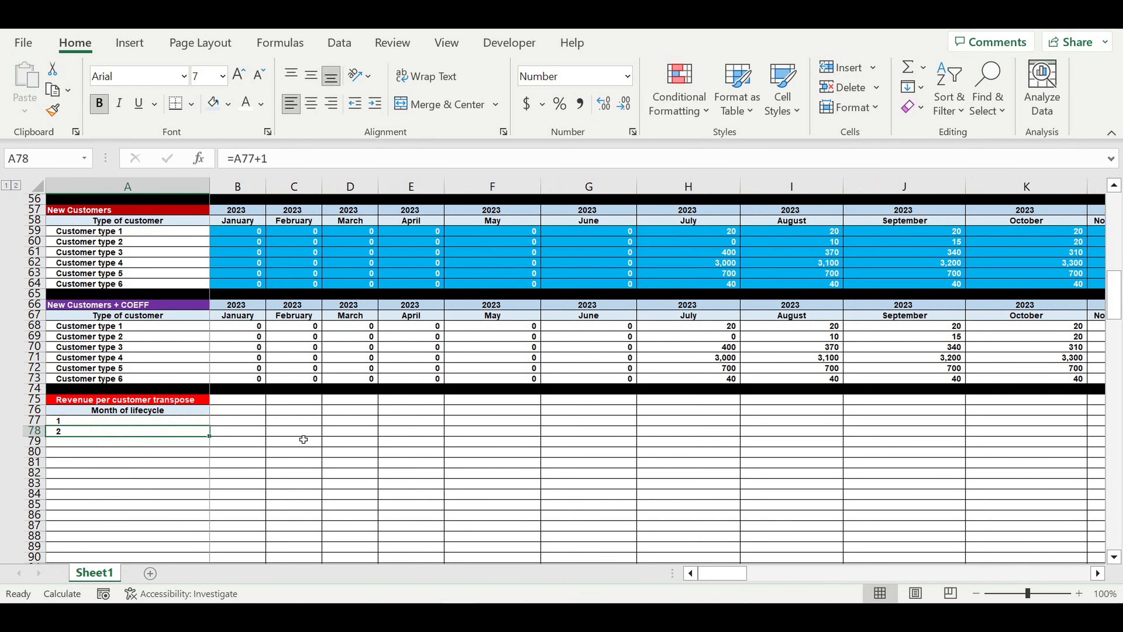
{"action": "scroll", "coordinate": [261, 376], "scroll_direction": "down", "scroll_amount": 1}
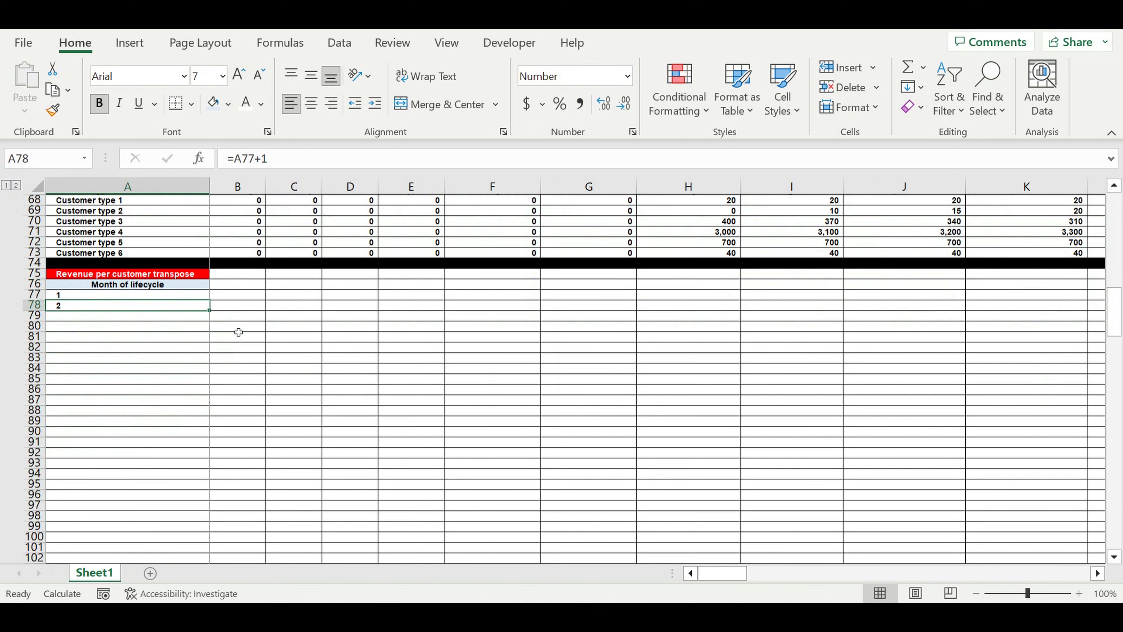
{"action": "left_click_drag", "start_coordinate": [215, 320], "coordinate": [210, 494]}
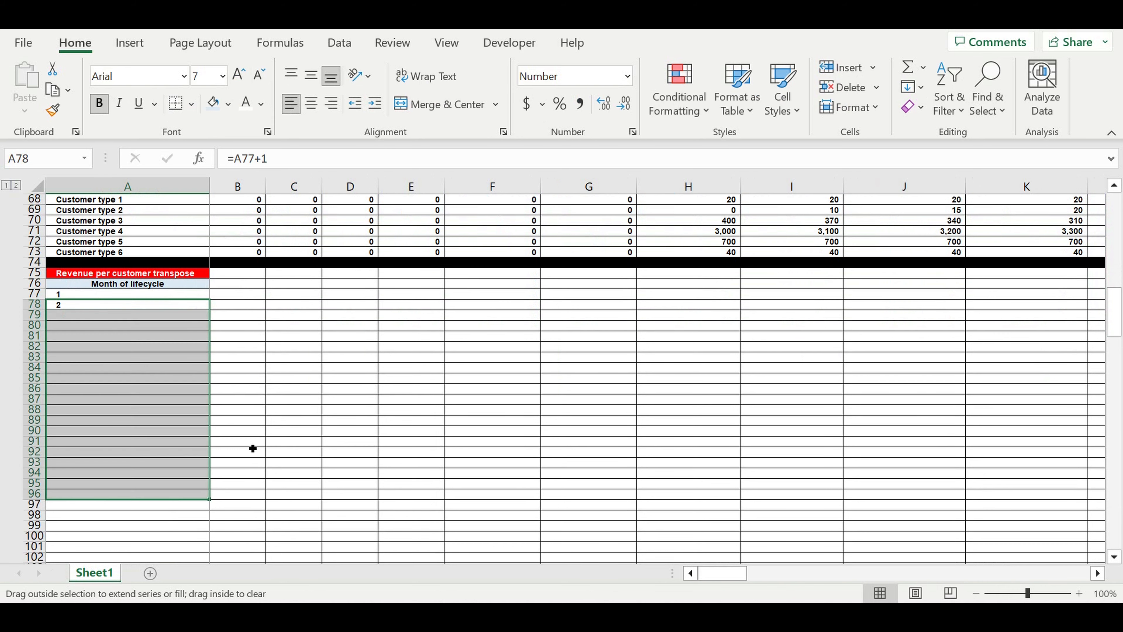
{"action": "scroll", "coordinate": [256, 436], "scroll_direction": "down", "scroll_amount": 5}
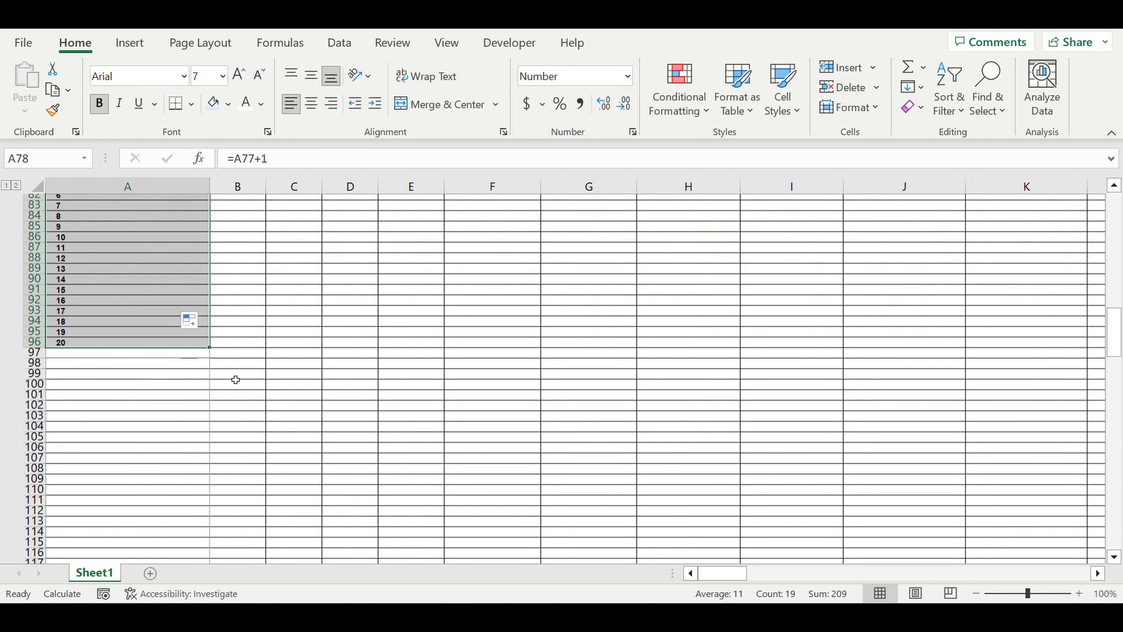
{"action": "scroll", "coordinate": [236, 379], "scroll_direction": "down", "scroll_amount": 1}
{"action": "left_click_drag", "start_coordinate": [209, 309], "coordinate": [209, 526]}
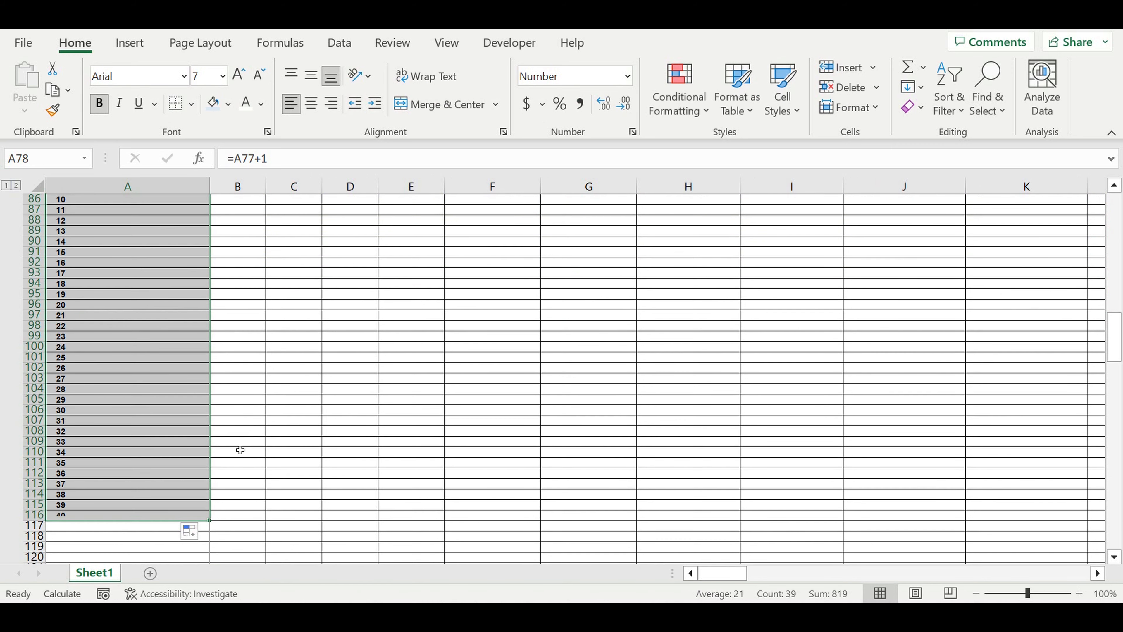
{"action": "scroll", "coordinate": [240, 450], "scroll_direction": "down", "scroll_amount": 8}
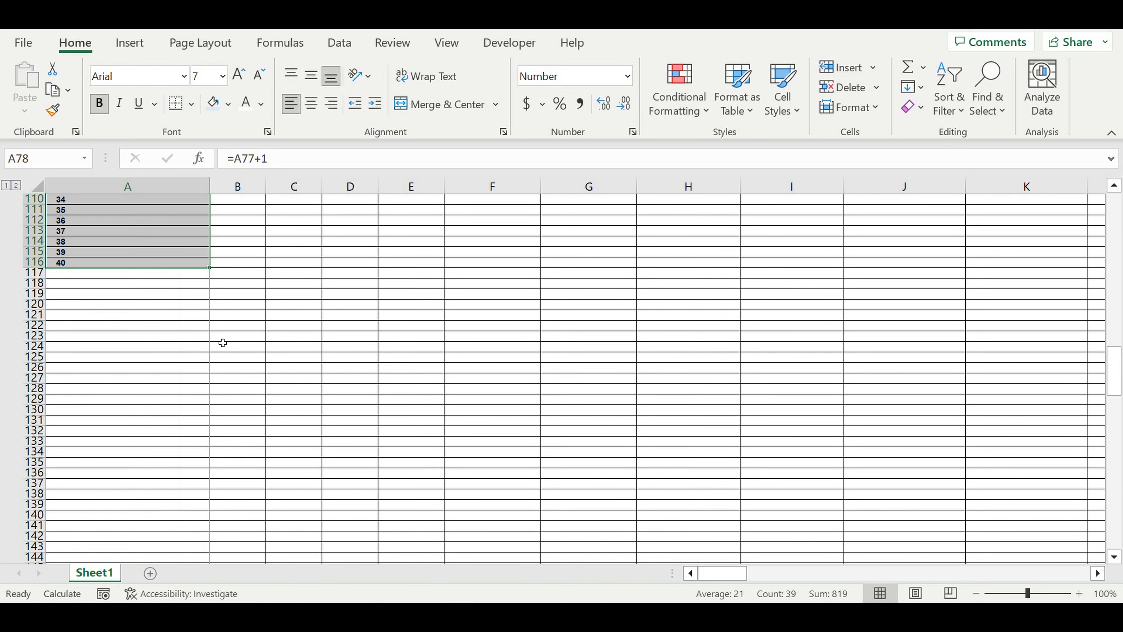
{"action": "scroll", "coordinate": [222, 343], "scroll_direction": "down", "scroll_amount": 1}
{"action": "left_click_drag", "start_coordinate": [209, 234], "coordinate": [220, 488]}
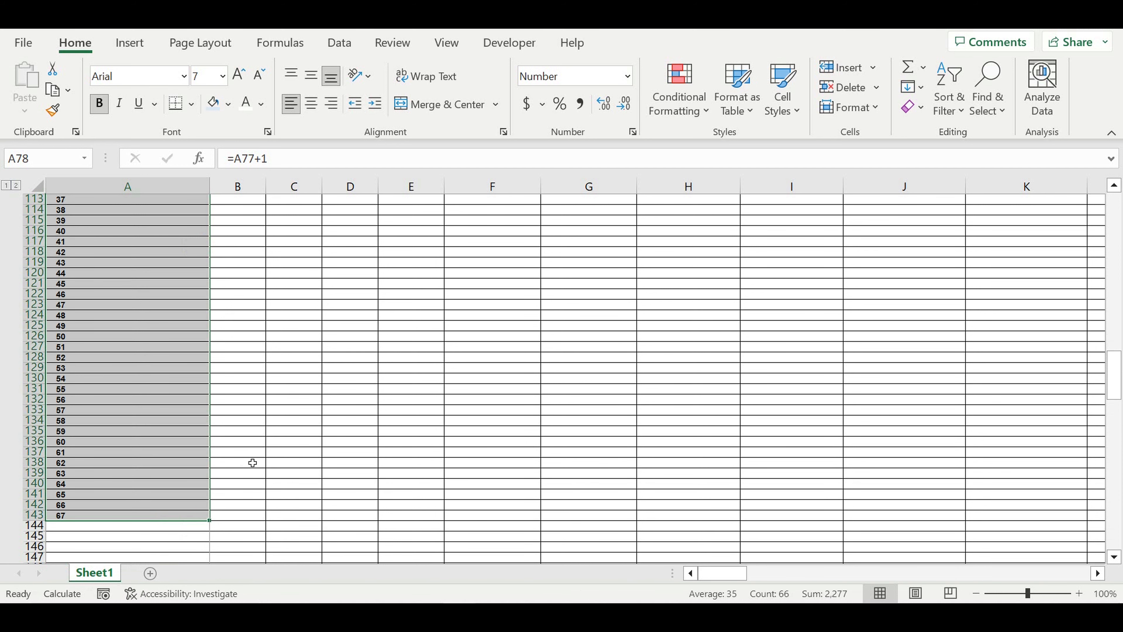
{"action": "scroll", "coordinate": [252, 463], "scroll_direction": "down", "scroll_amount": 5}
{"action": "scroll", "coordinate": [252, 463], "scroll_direction": "down", "scroll_amount": 3}
{"action": "left_click_drag", "start_coordinate": [213, 270], "coordinate": [218, 475]}
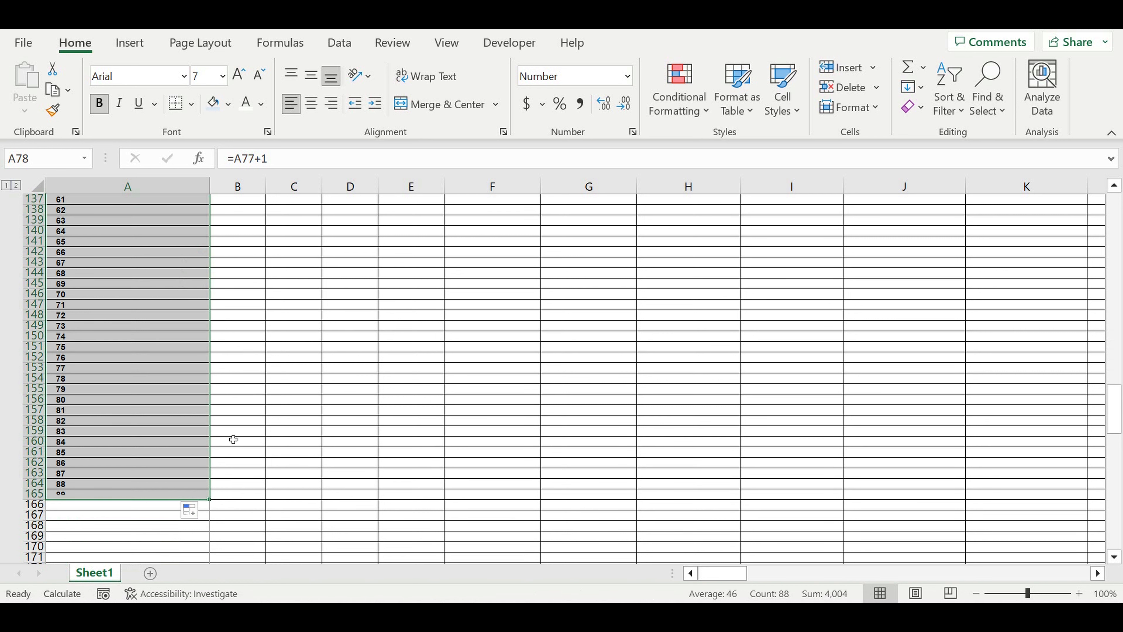
{"action": "scroll", "coordinate": [233, 439], "scroll_direction": "down", "scroll_amount": 9}
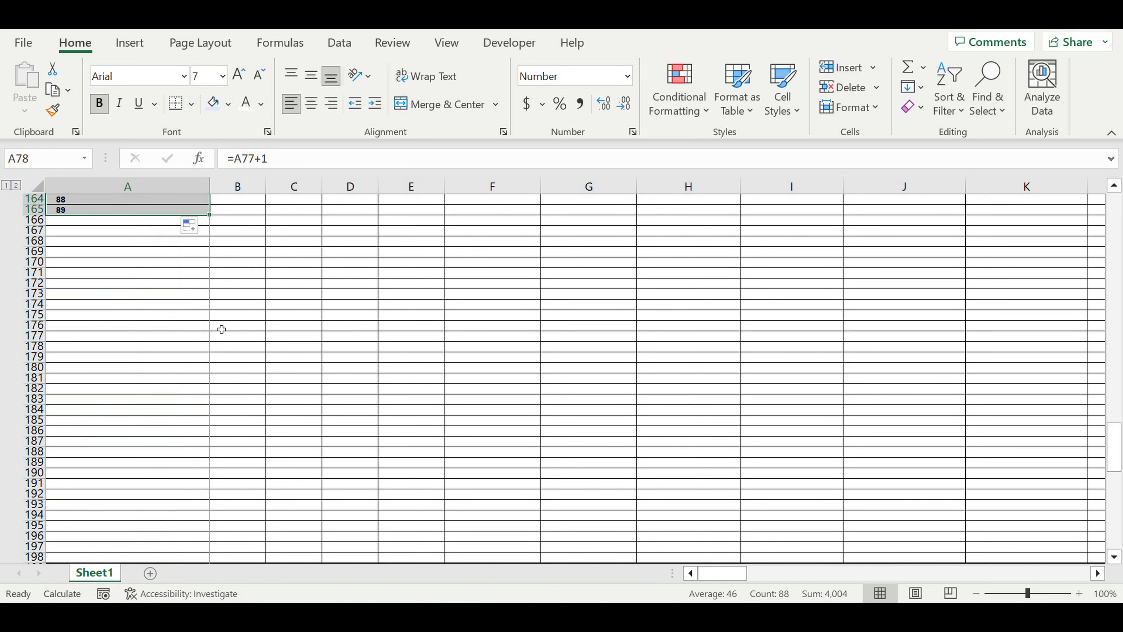
{"action": "left_click_drag", "start_coordinate": [216, 225], "coordinate": [208, 530]}
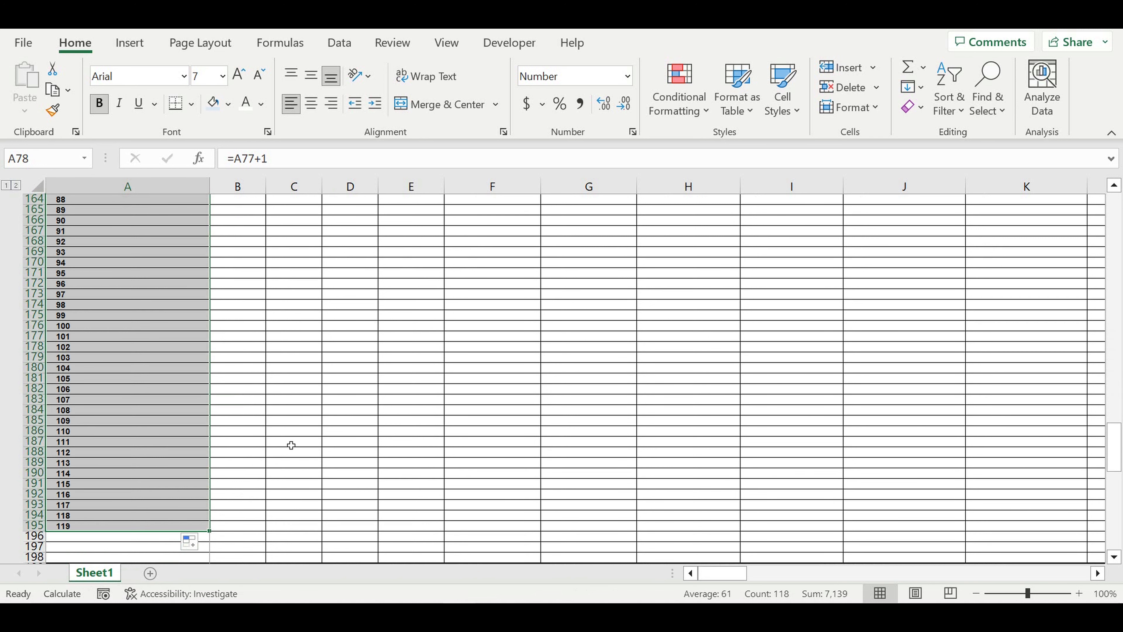
{"action": "left_click_drag", "start_coordinate": [213, 537], "coordinate": [215, 539]}
{"action": "left_click", "coordinate": [278, 494]}
Delete the leftover rows 197 and 198 below the month column
{"action": "left_click_drag", "start_coordinate": [33, 546], "coordinate": [39, 559]}
{"action": "right_click", "coordinate": [39, 558]}
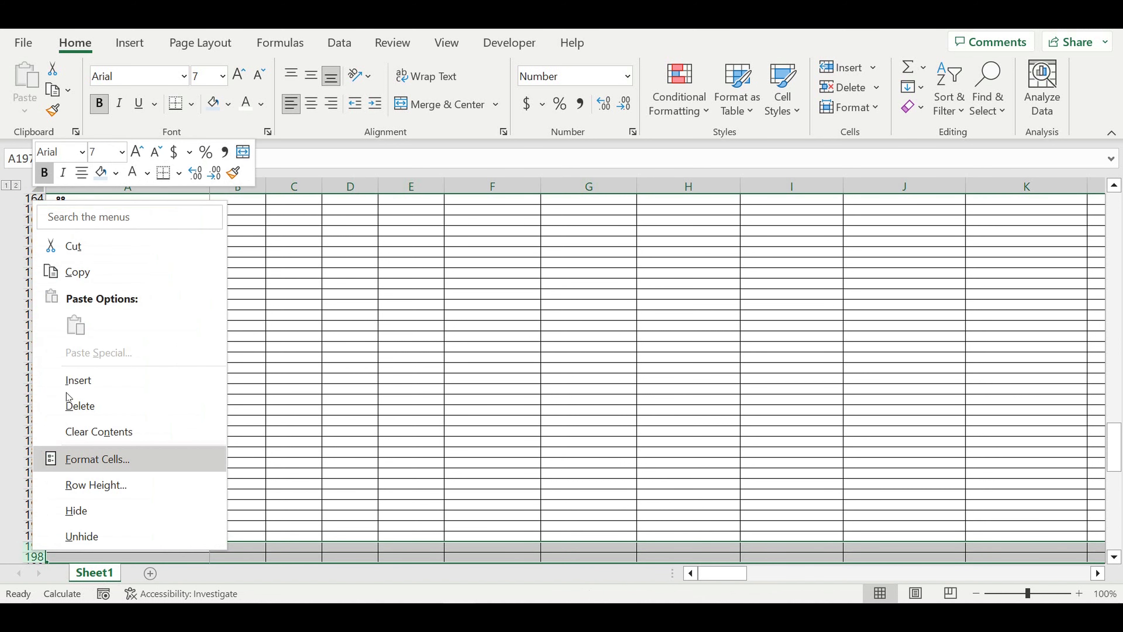
{"action": "left_click", "coordinate": [75, 403]}
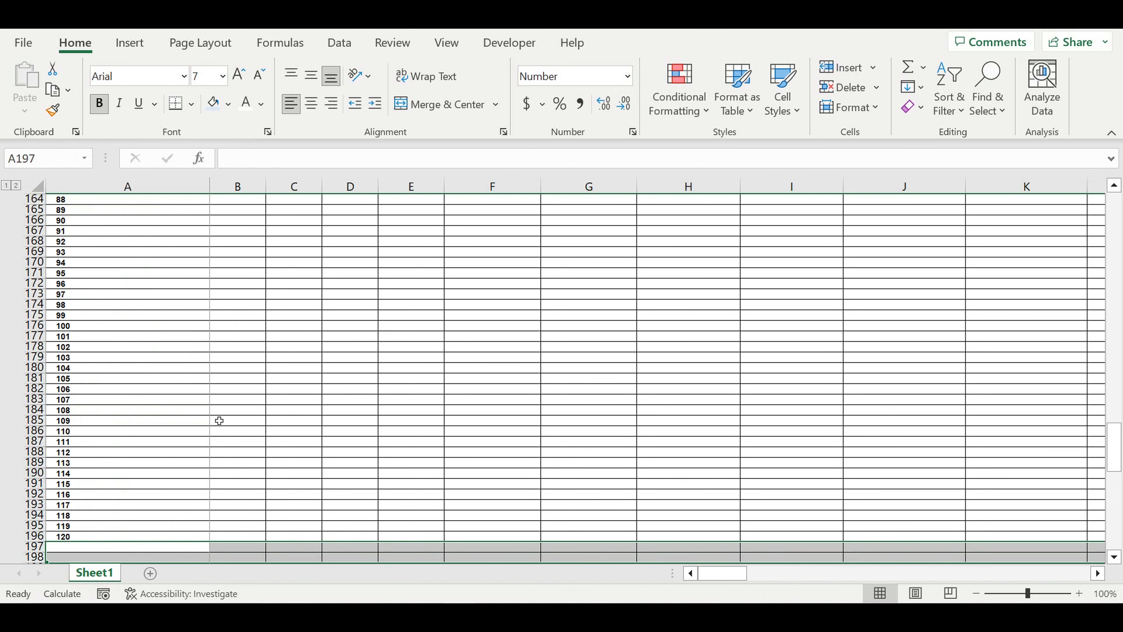
{"action": "scroll", "coordinate": [237, 426], "scroll_direction": "up", "scroll_amount": 3}
{"action": "scroll", "coordinate": [237, 425], "scroll_direction": "up", "scroll_amount": 20}
{"action": "scroll", "coordinate": [237, 426], "scroll_direction": "up", "scroll_amount": 7}
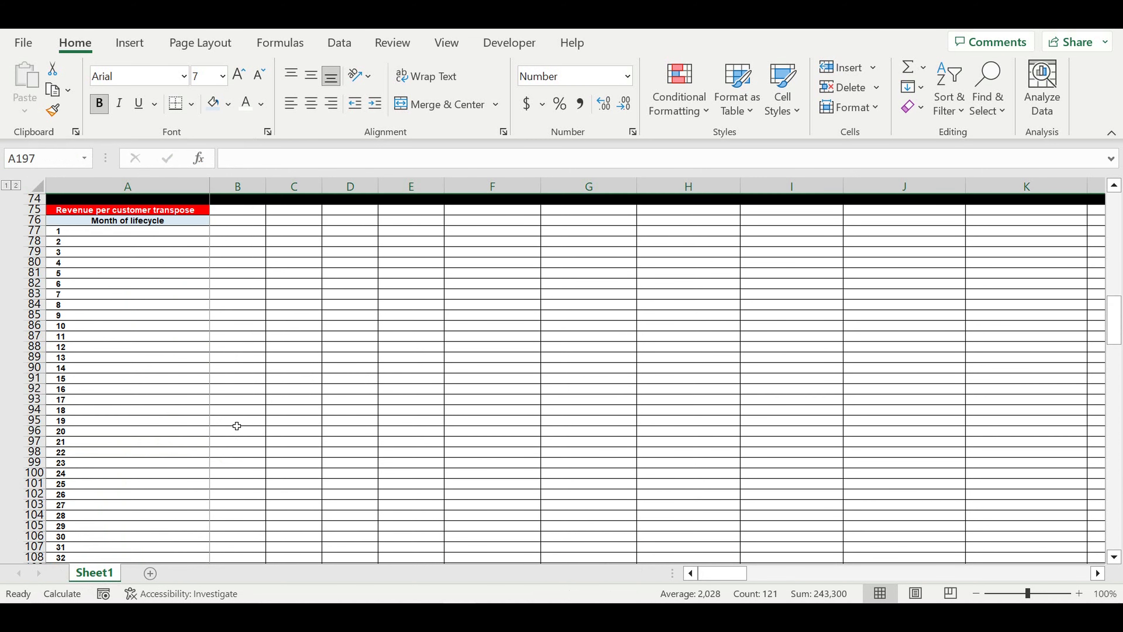
Link B76:D76 to the Customer type 1–3 labels in column A
{"action": "left_click", "coordinate": [261, 379]}
{"action": "left_click", "coordinate": [243, 319]}
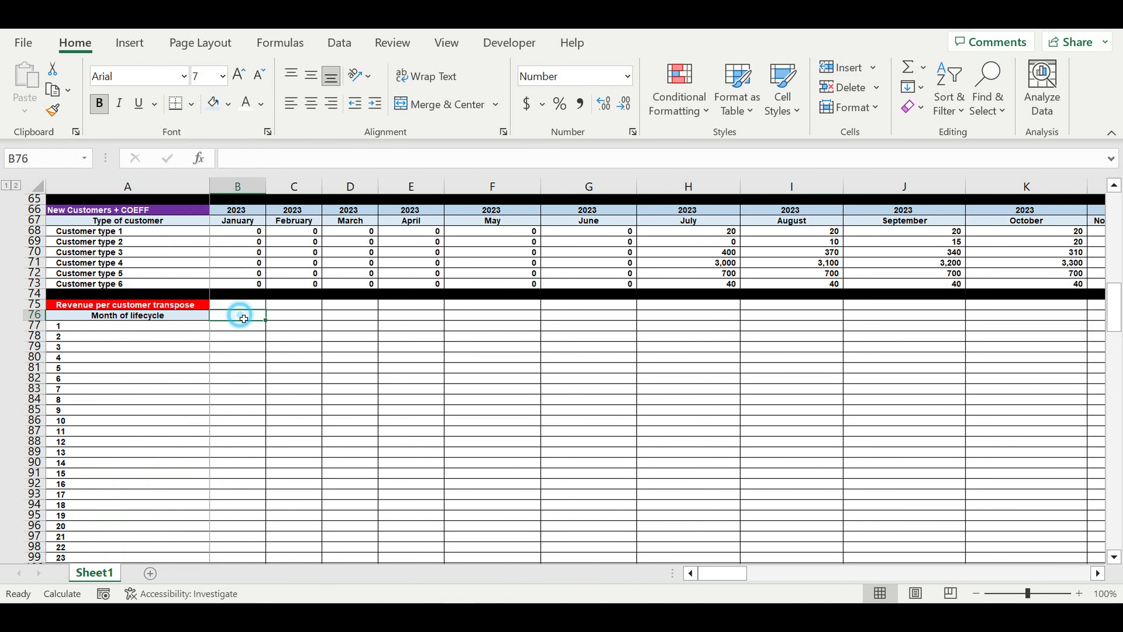
{"action": "type", "text": "="}
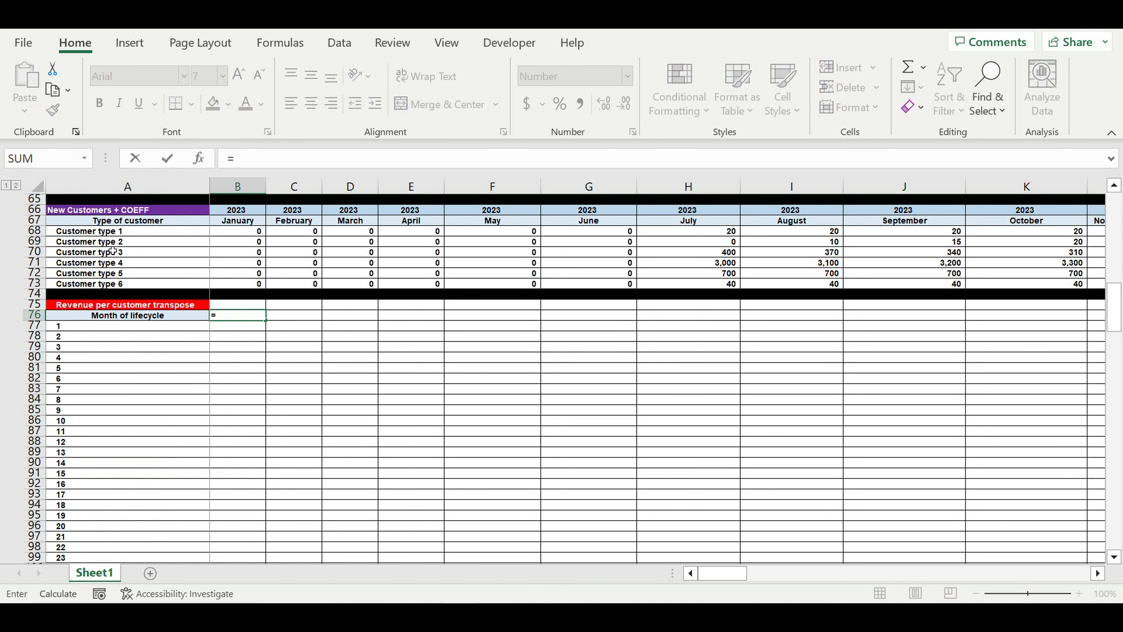
{"action": "left_click", "coordinate": [110, 231]}
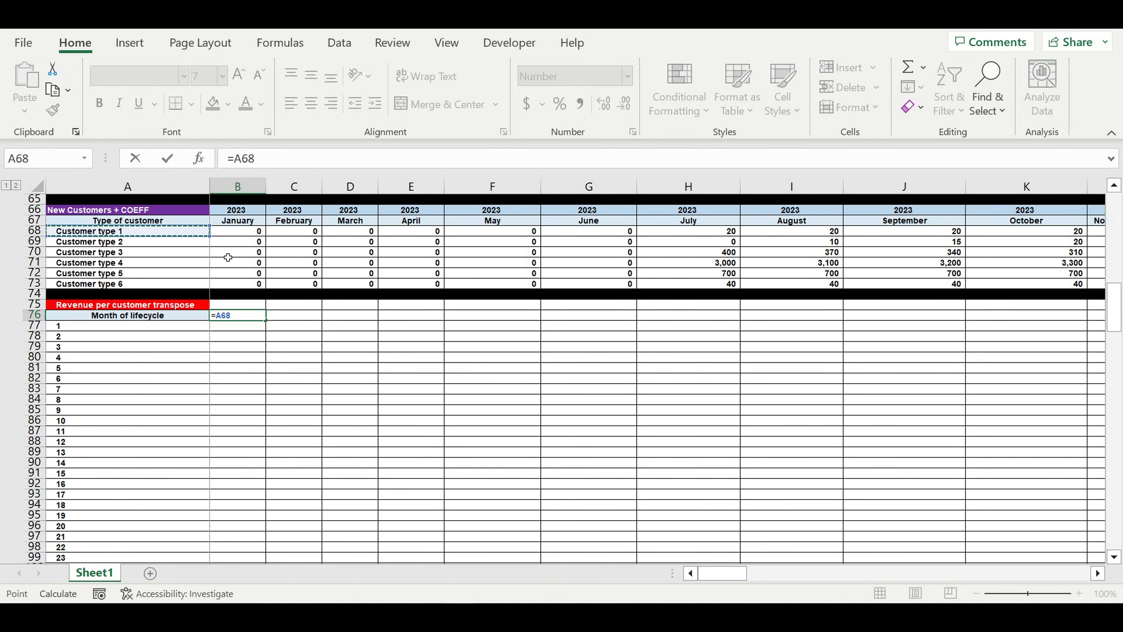
{"action": "key", "text": "Return"}
{"action": "left_click", "coordinate": [309, 317]}
{"action": "type", "text": "="}
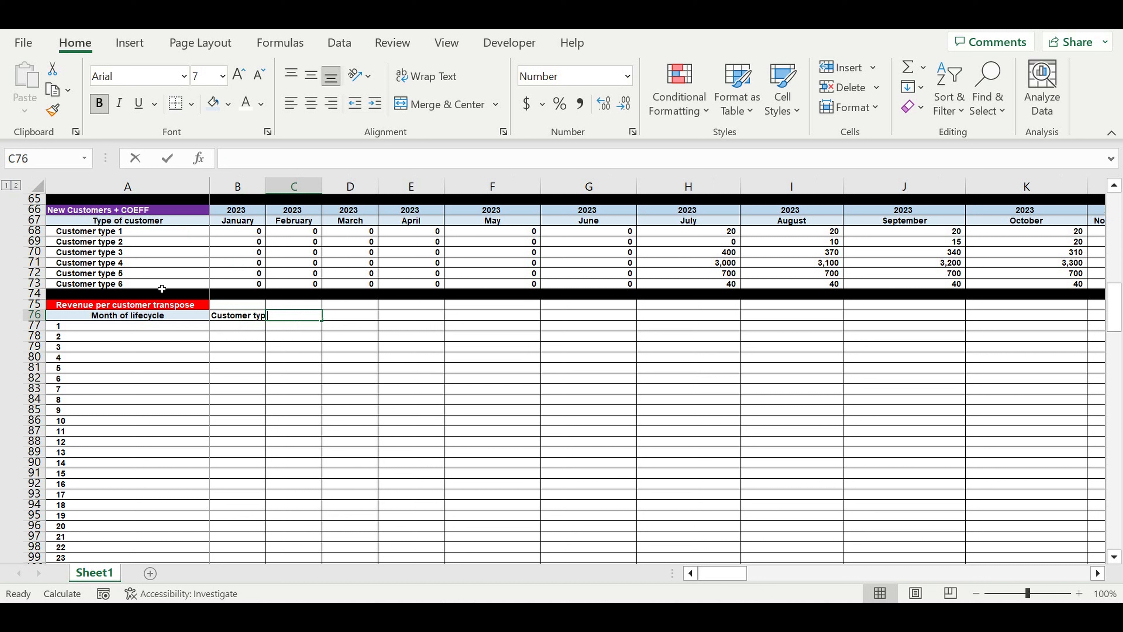
{"action": "left_click", "coordinate": [116, 242]}
{"action": "key", "text": "Return"}
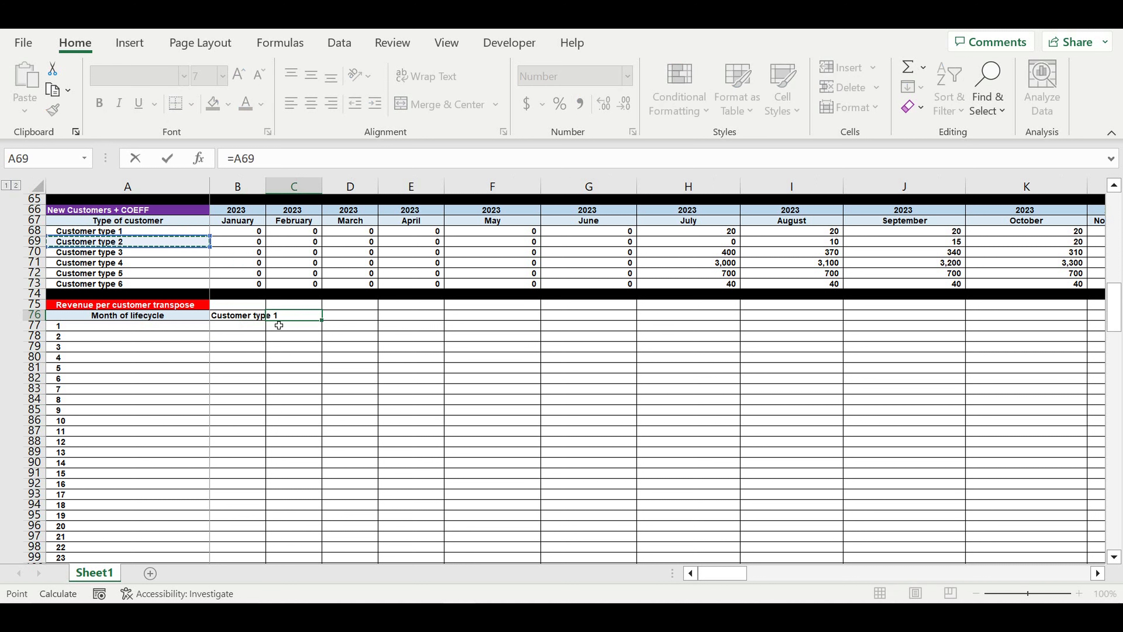
{"action": "left_click", "coordinate": [363, 316]}
{"action": "type", "text": "="}
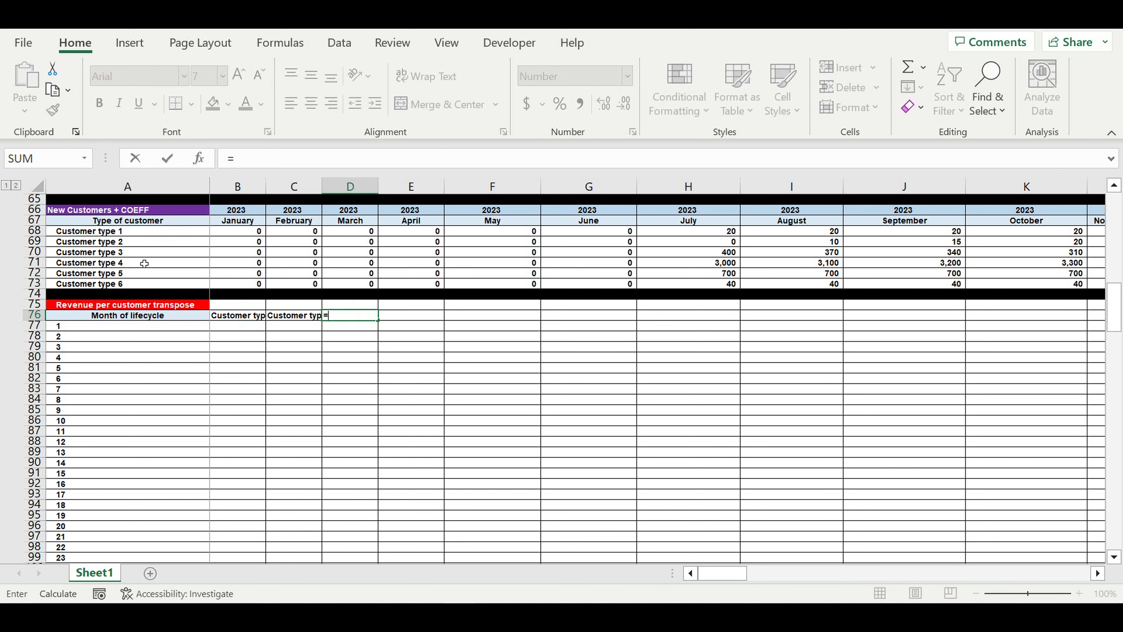
{"action": "left_click", "coordinate": [136, 256]}
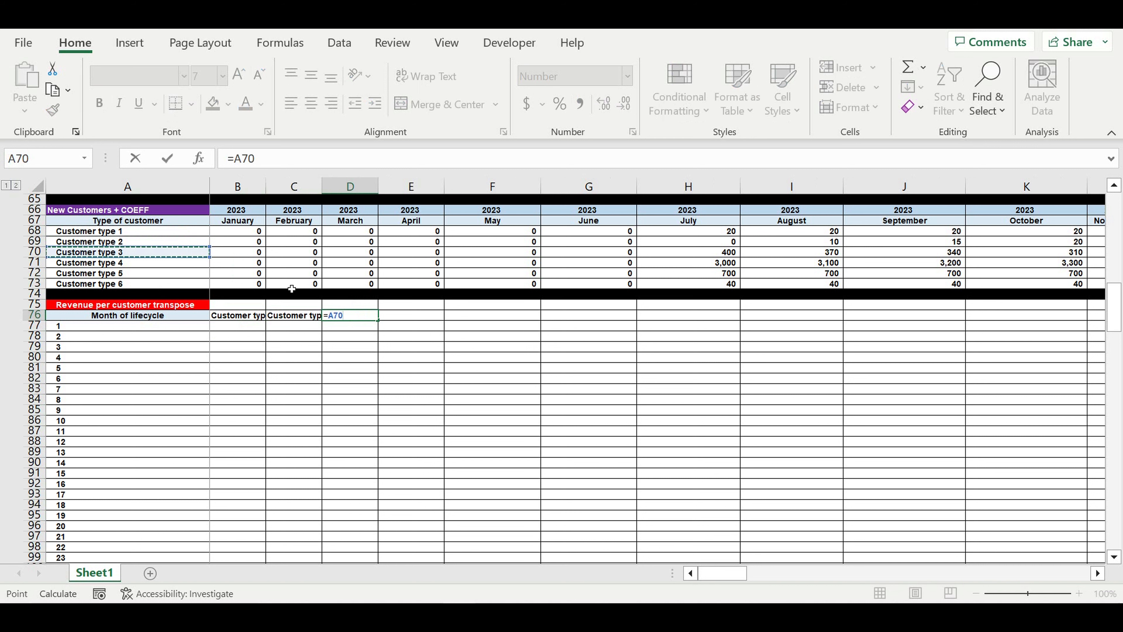
{"action": "key", "text": "Return"}
Link E76:G76 to Customer type 4–6 in A71:A73
{"action": "left_click", "coordinate": [418, 318]}
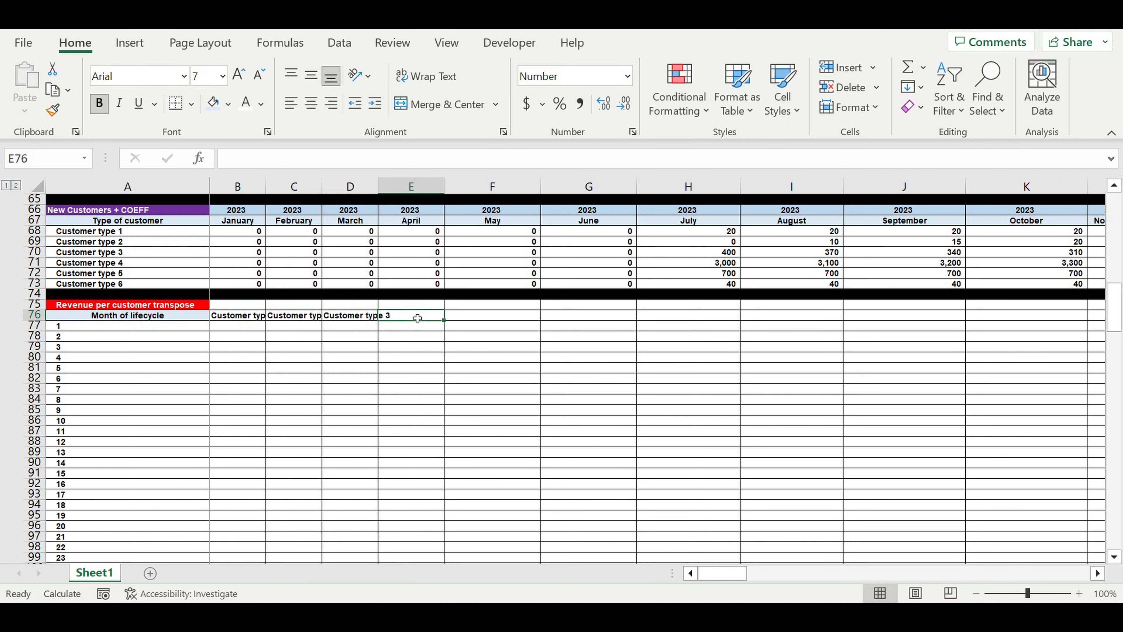
{"action": "type", "text": "="}
{"action": "left_click", "coordinate": [121, 264]}
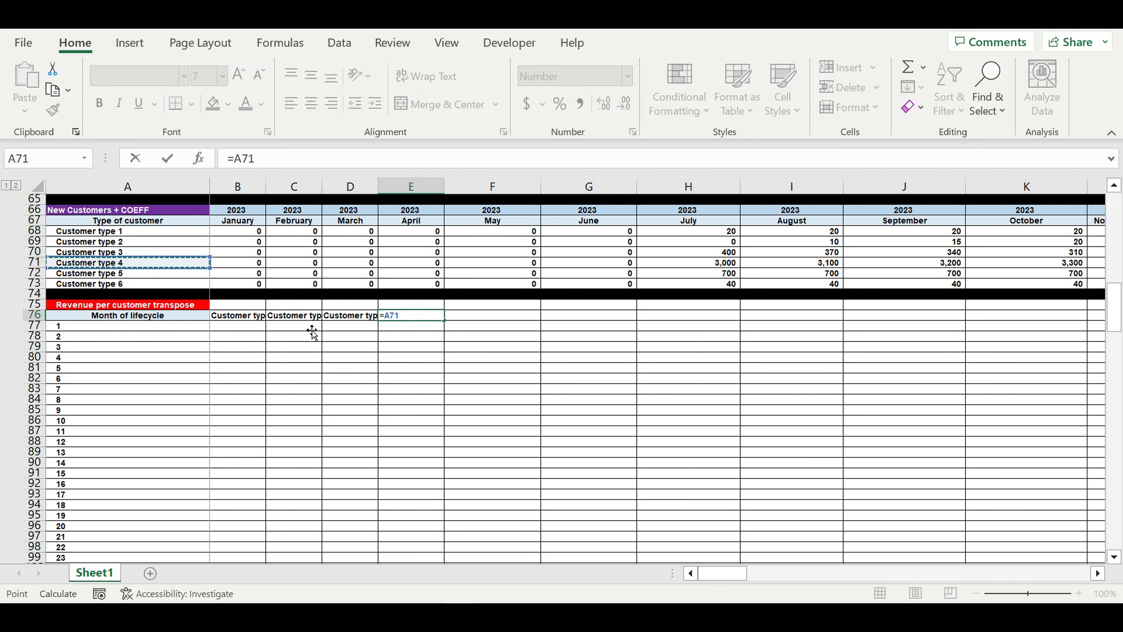
{"action": "key", "text": "Return"}
{"action": "left_click", "coordinate": [471, 315]}
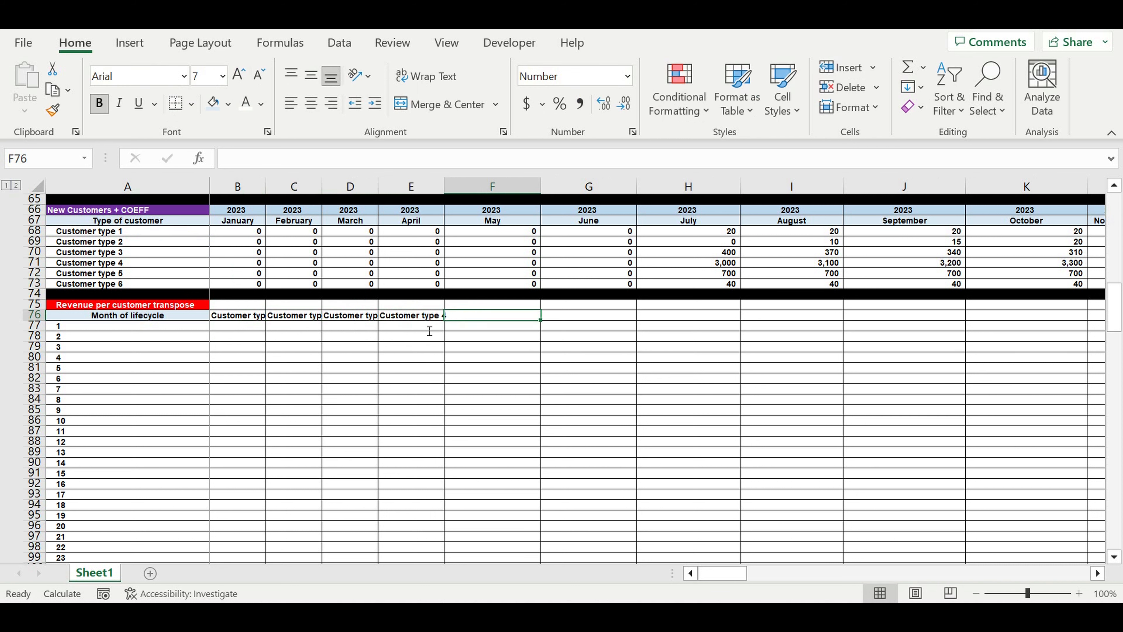
{"action": "type", "text": "="}
{"action": "left_click", "coordinate": [128, 274]}
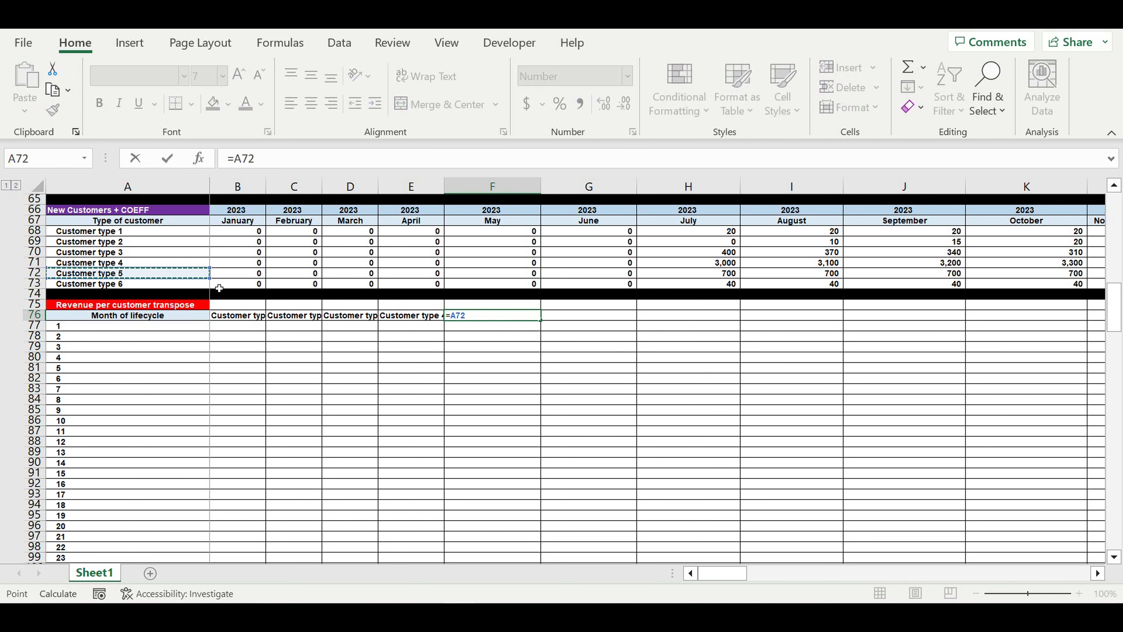
{"action": "key", "text": "Return"}
{"action": "left_click", "coordinate": [575, 320]}
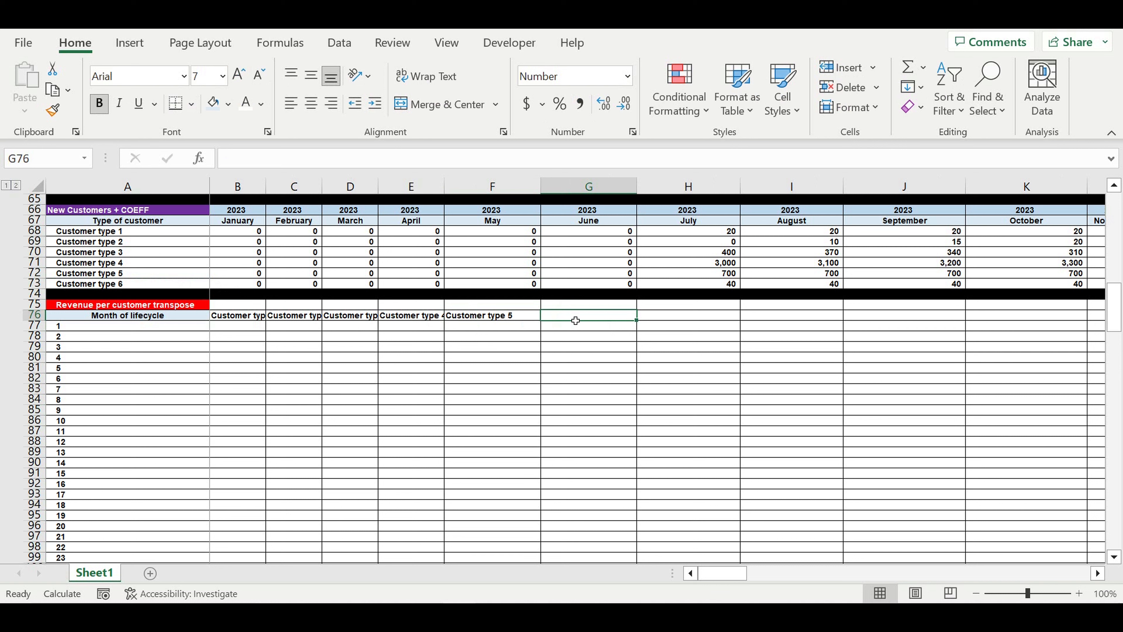
{"action": "type", "text": "="}
{"action": "left_click", "coordinate": [135, 284]}
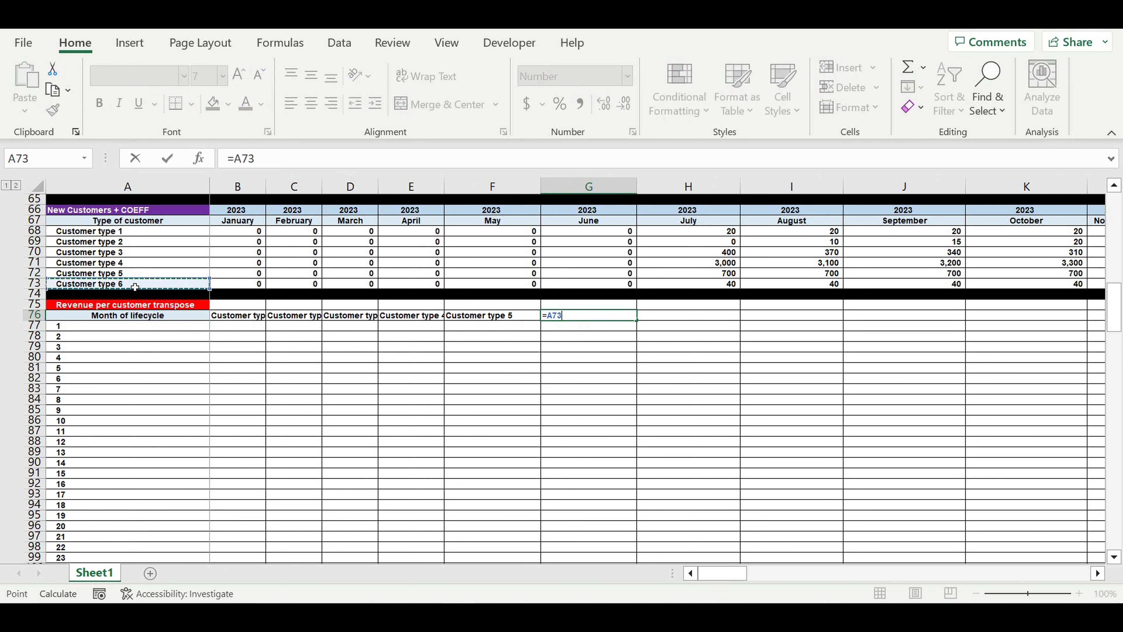
{"action": "key", "text": "Return"}
Centre the B76:G76 headers and autofit columns B–G to fit them
{"action": "left_click_drag", "start_coordinate": [253, 316], "coordinate": [588, 315]}
{"action": "left_click", "coordinate": [308, 108]}
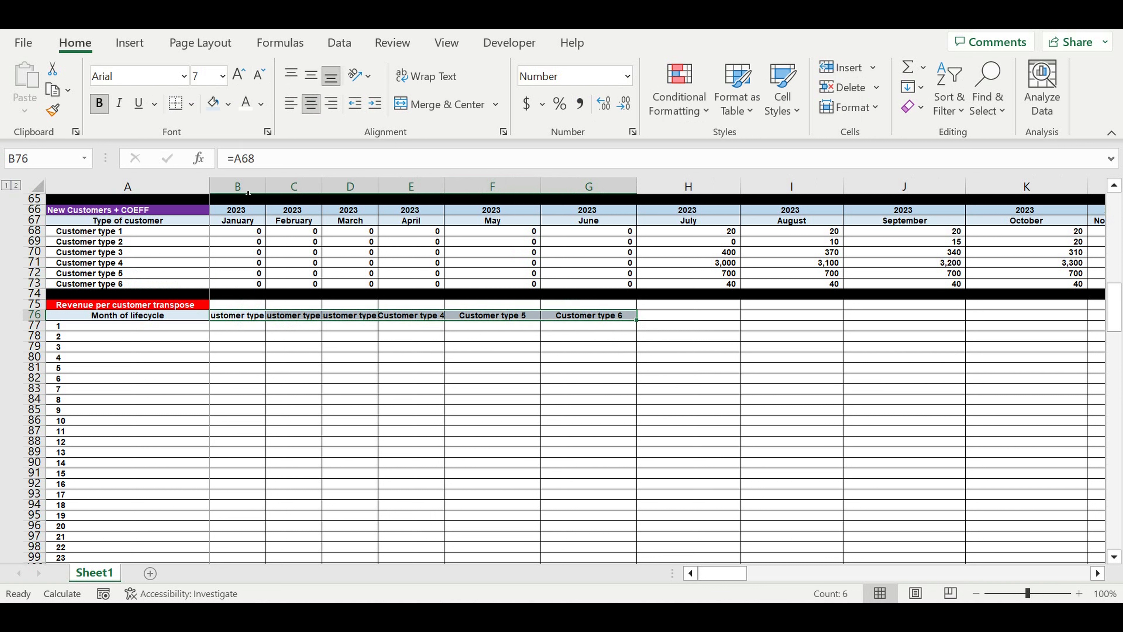
{"action": "mouse_move", "coordinate": [247, 193]}
{"action": "left_mouse_down"}
{"action": "mouse_move", "coordinate": [588, 194]}
{"action": "mouse_move", "coordinate": [549, 198]}
{"action": "left_mouse_up"}
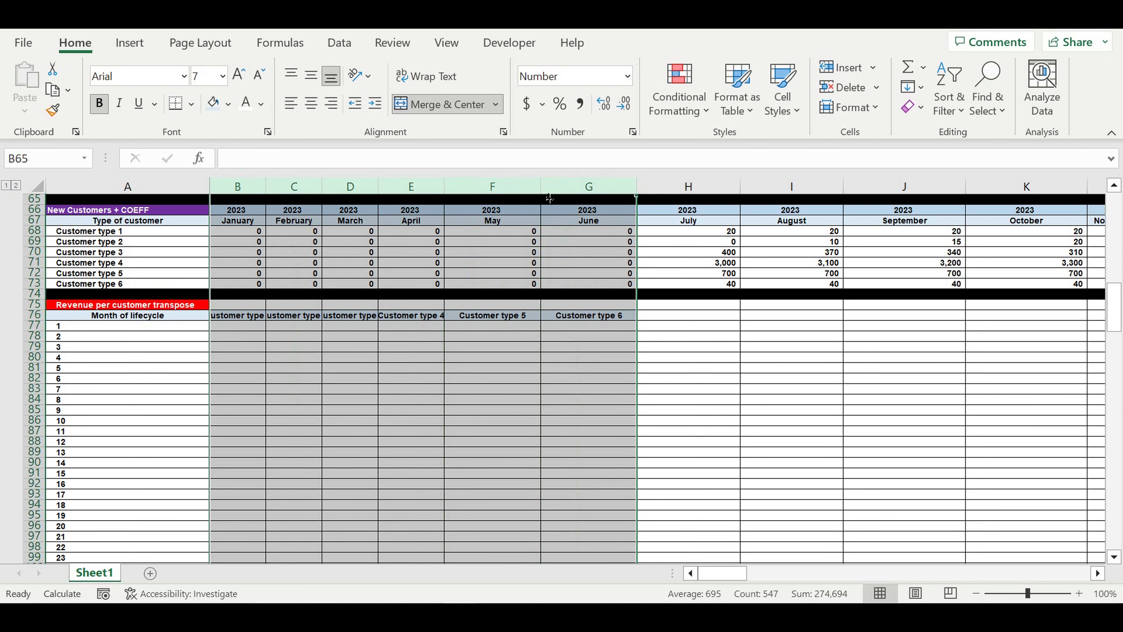
{"action": "double_click", "coordinate": [547, 192]}
{"action": "left_click", "coordinate": [468, 360]}
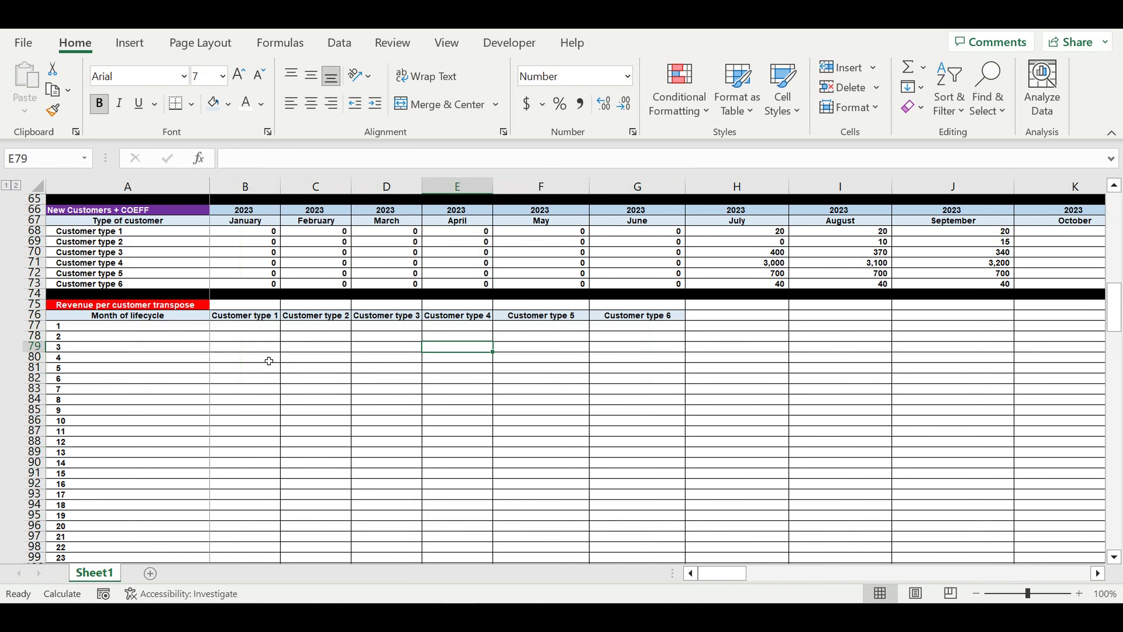
{"action": "left_click", "coordinate": [241, 327]}
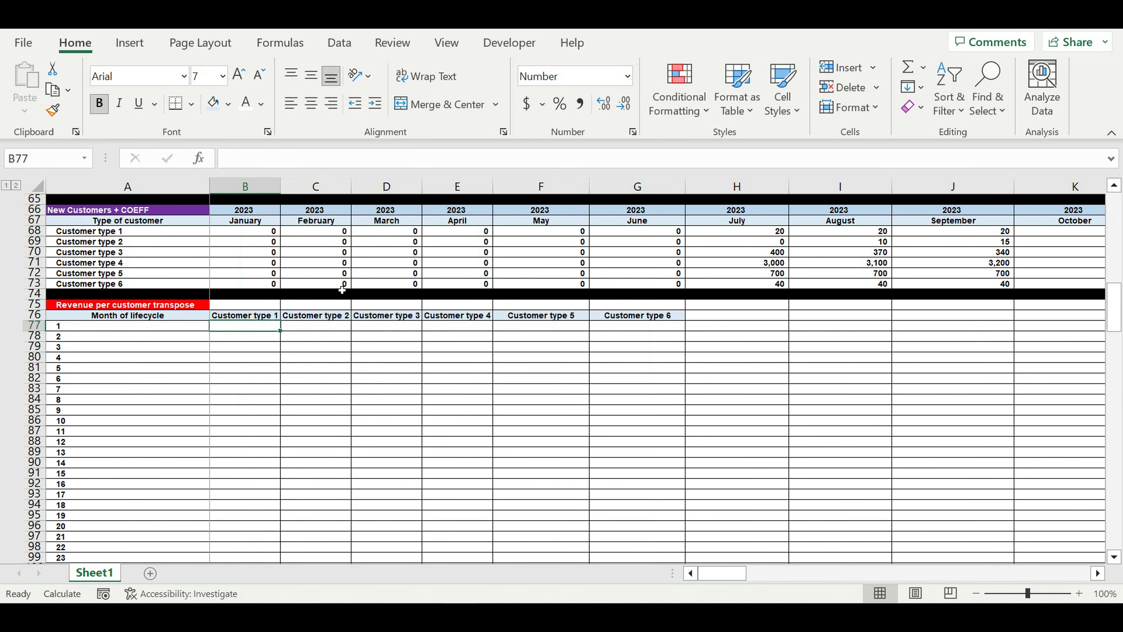
Enter =TRANSPOSE(B68:DQ68) in B77 over Customer type 1's row
{"action": "type", "text": "="}
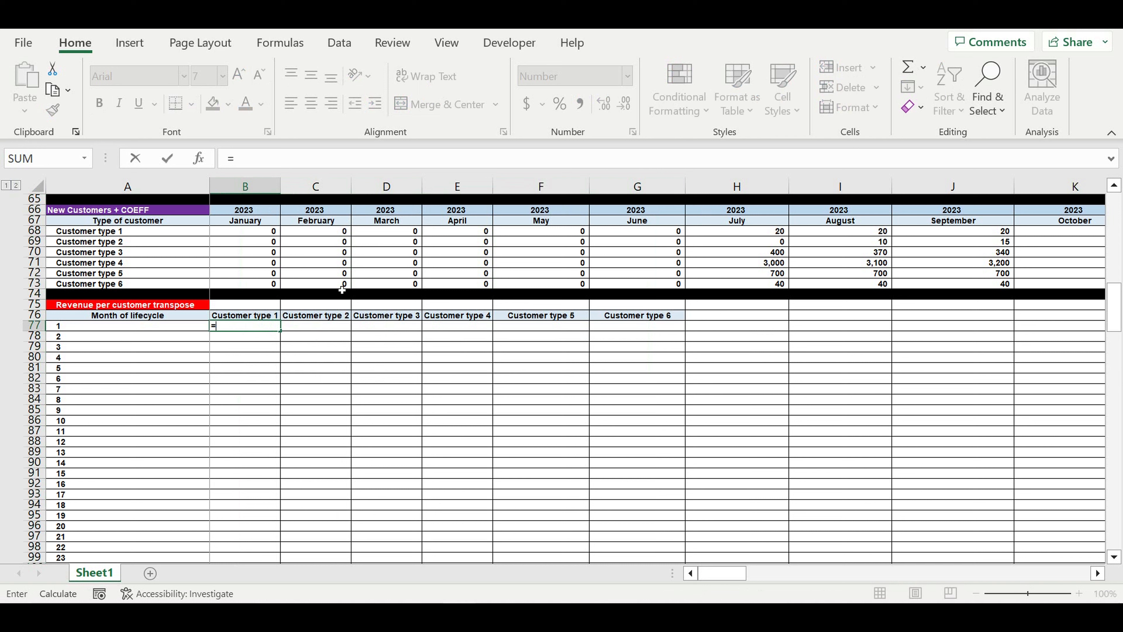
{"action": "type", "text": "tra"}
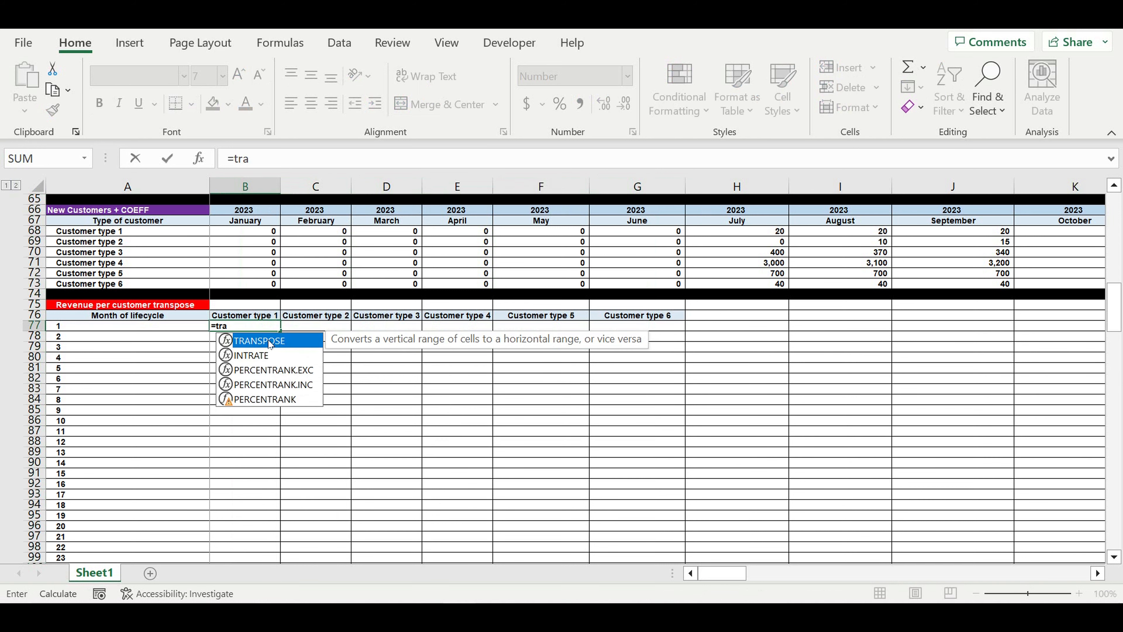
{"action": "double_click", "coordinate": [271, 344]}
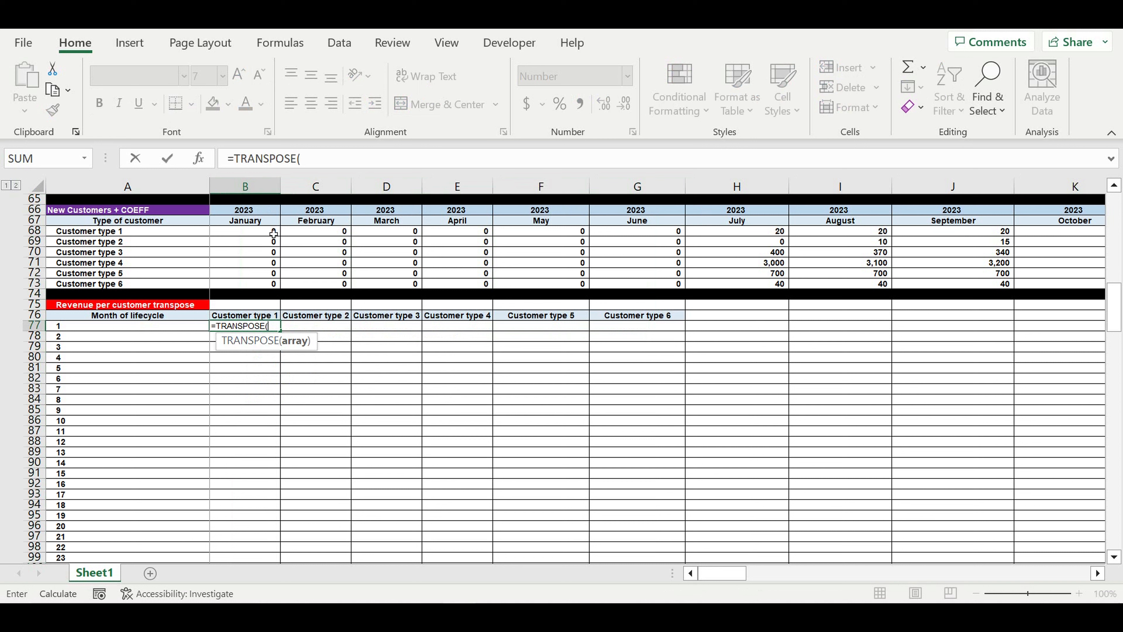
{"action": "left_click_drag", "start_coordinate": [241, 234], "coordinate": [924, 232]}
{"action": "left_click", "coordinate": [380, 162]}
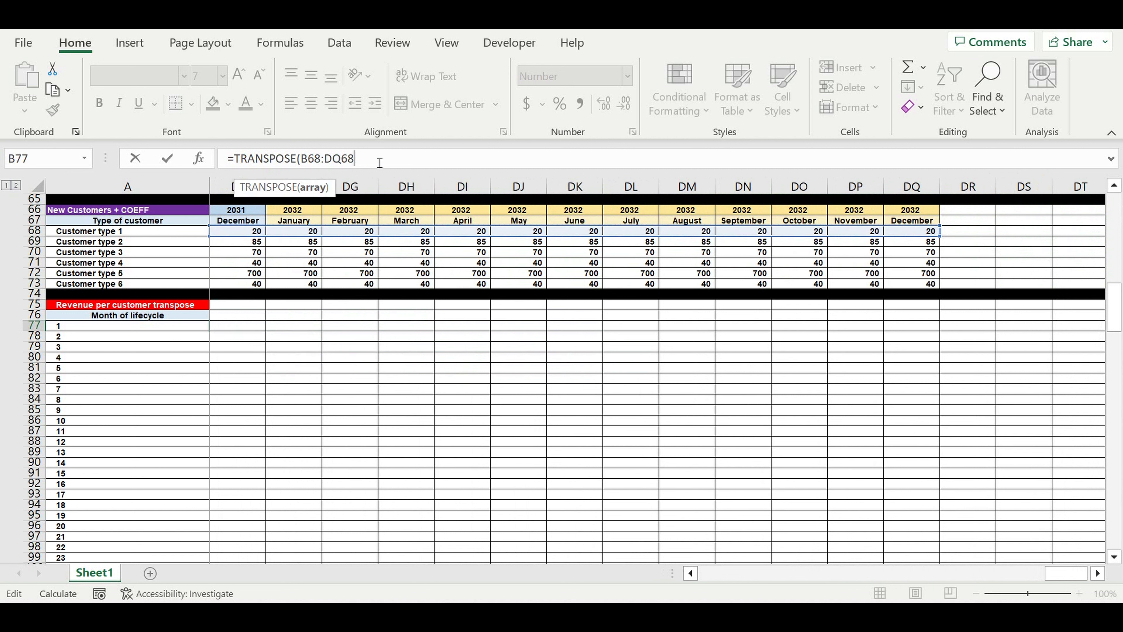
{"action": "type", "text": ")"}
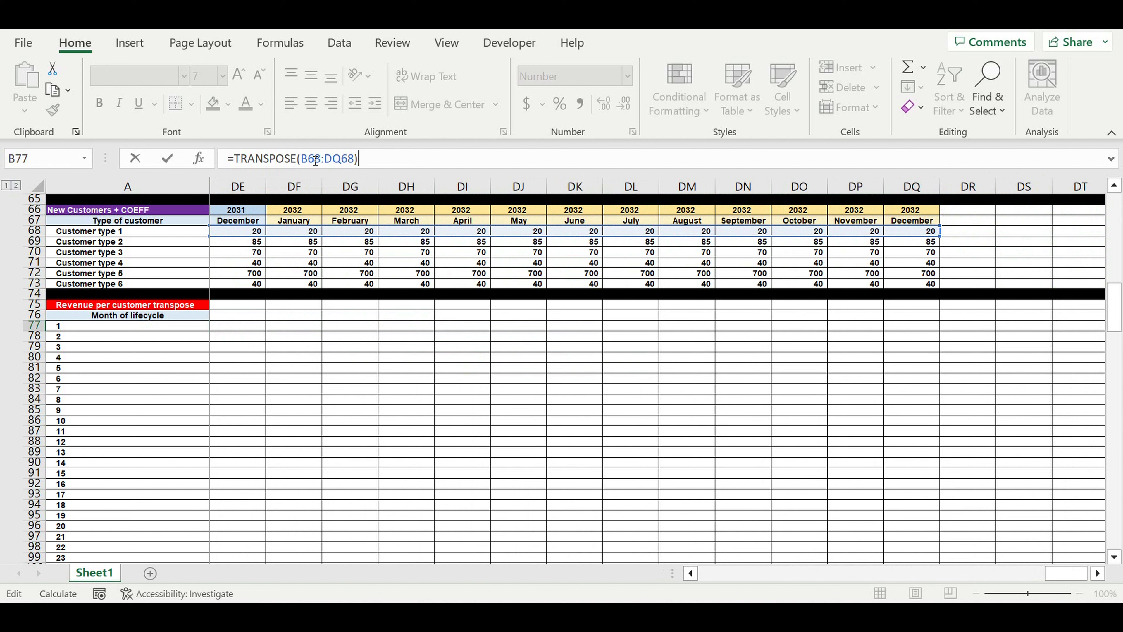
Make the range absolute as $B$68:$DQ$68
{"action": "left_click", "coordinate": [302, 159]}
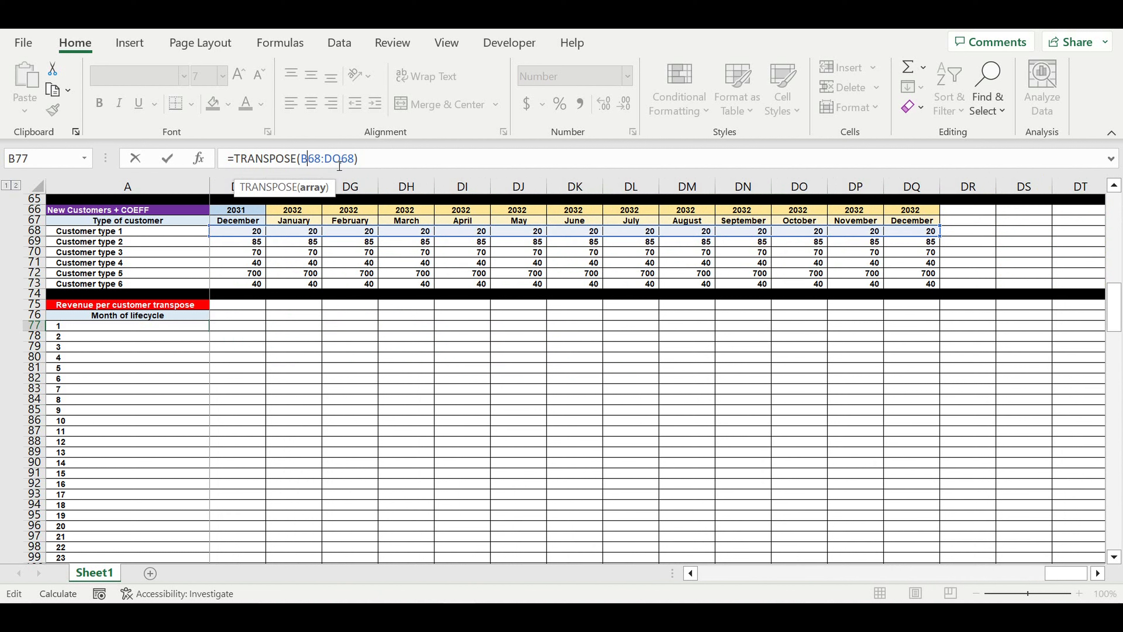
{"action": "type", "text": "$"}
{"action": "left_click", "coordinate": [314, 159]}
{"action": "type", "text": "$B$"}
{"action": "left_click", "coordinate": [360, 159]}
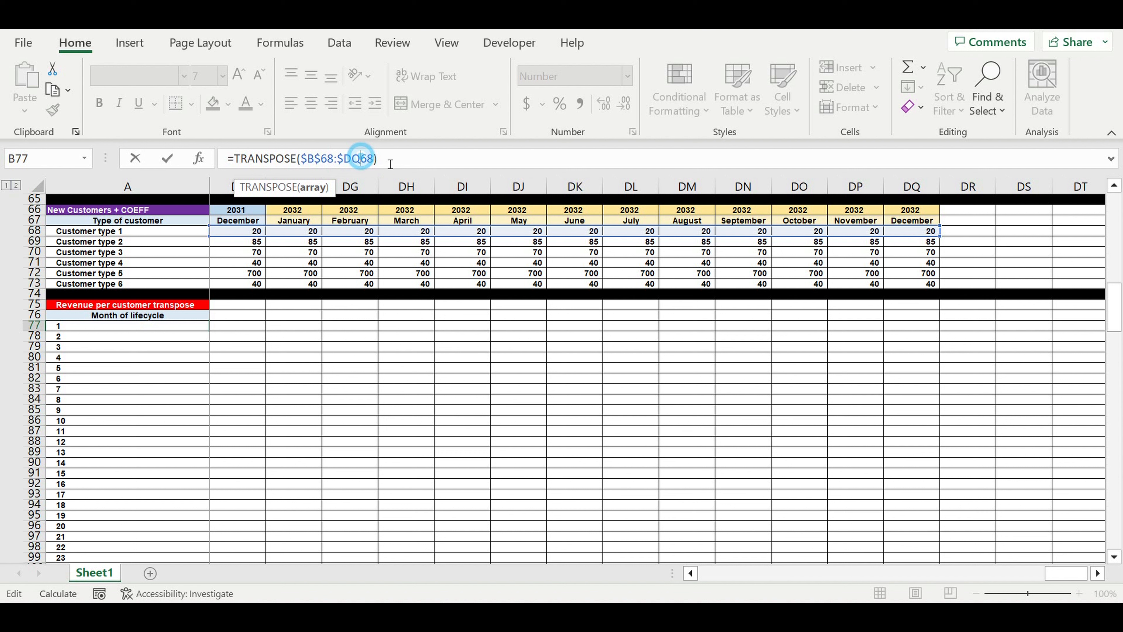
{"action": "type", "text": "$"}
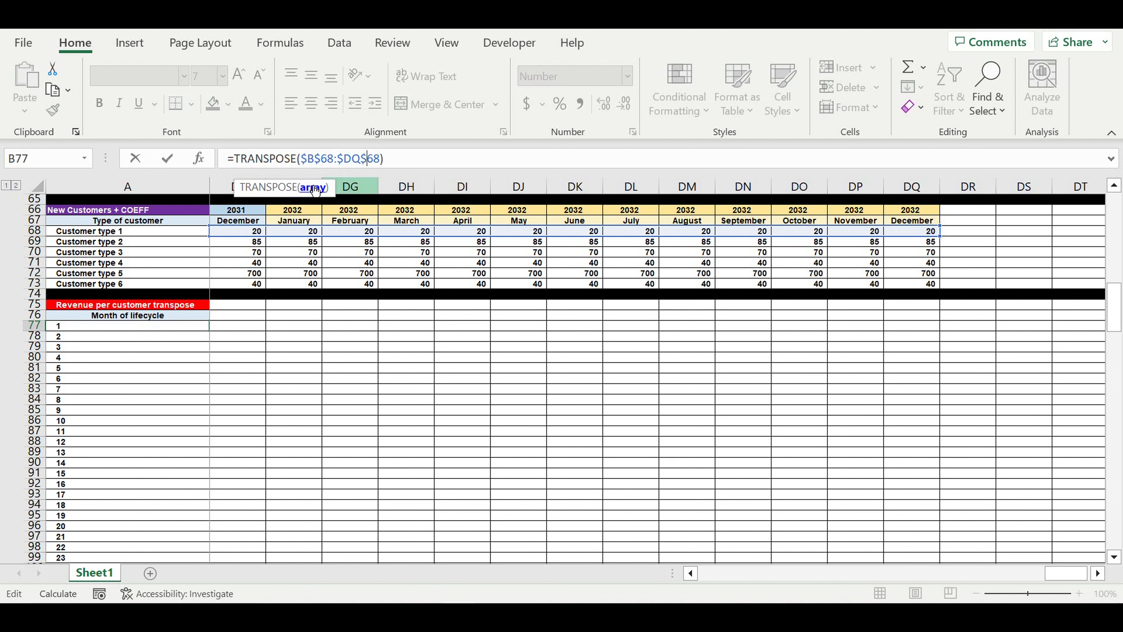
Drag the formula's range from row 68 up to row 33, giving =TRANSPOSE($B$33:$DQ$33)
{"action": "left_click_drag", "start_coordinate": [1042, 572], "coordinate": [711, 572]}
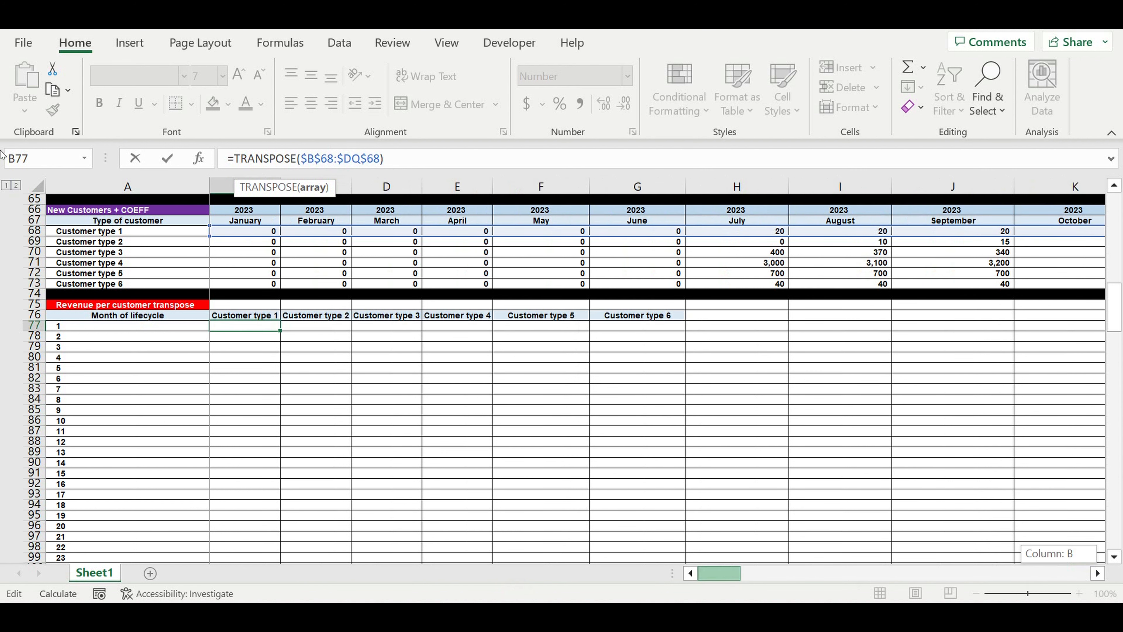
{"action": "scroll", "coordinate": [238, 236], "scroll_direction": "up", "scroll_amount": 2}
{"action": "scroll", "coordinate": [238, 236], "scroll_direction": "up", "scroll_amount": 2}
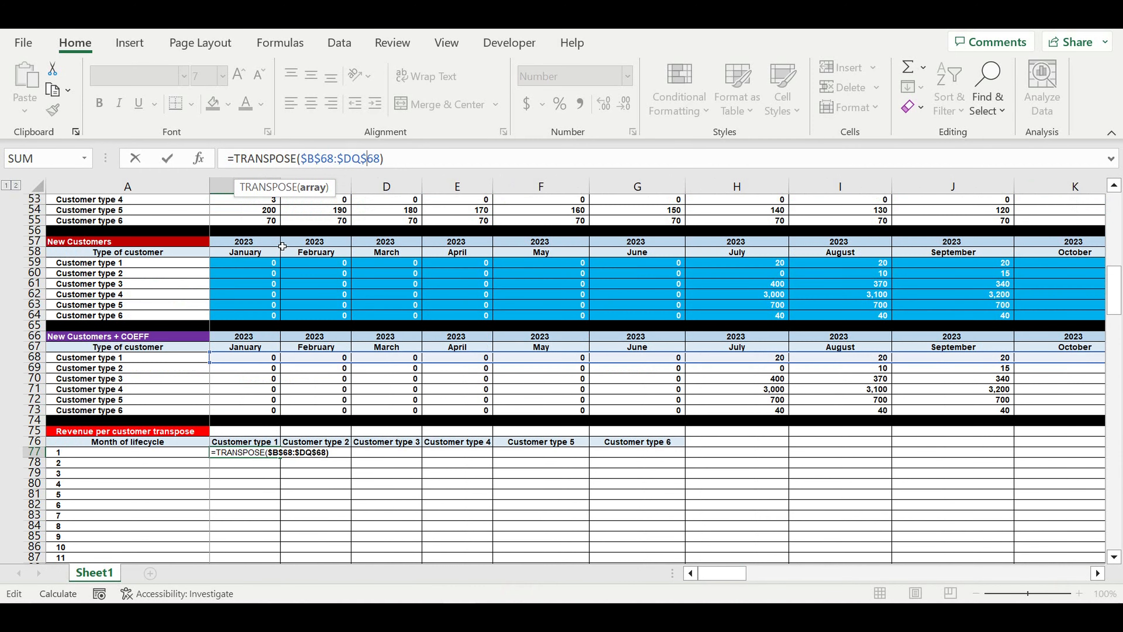
{"action": "scroll", "coordinate": [283, 246], "scroll_direction": "up", "scroll_amount": 3}
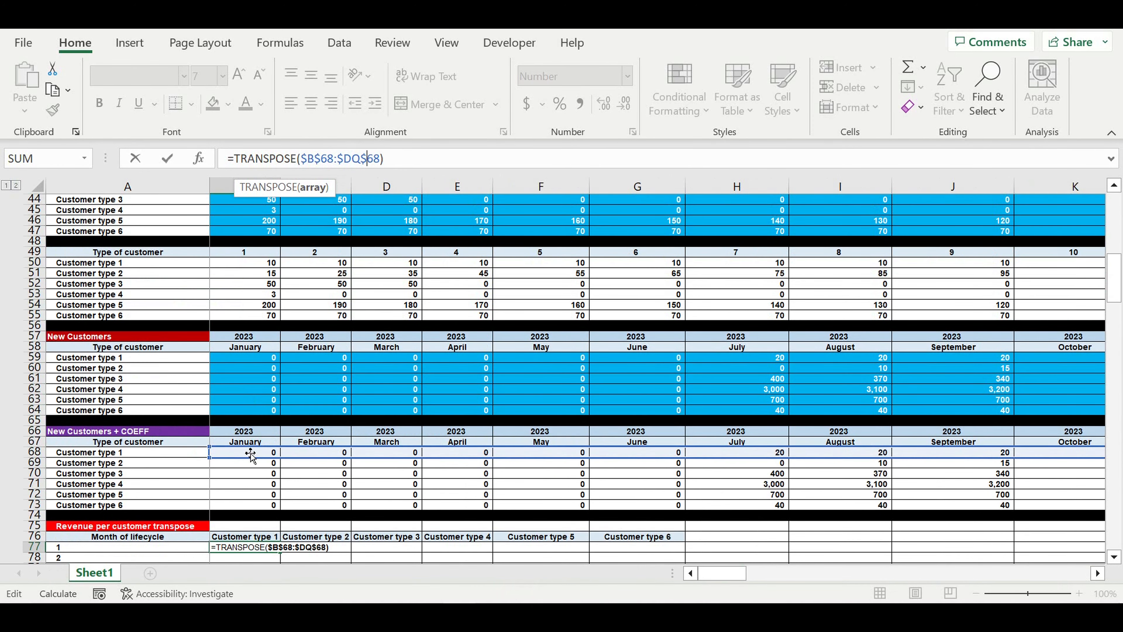
{"action": "left_click_drag", "start_coordinate": [250, 454], "coordinate": [239, 234]}
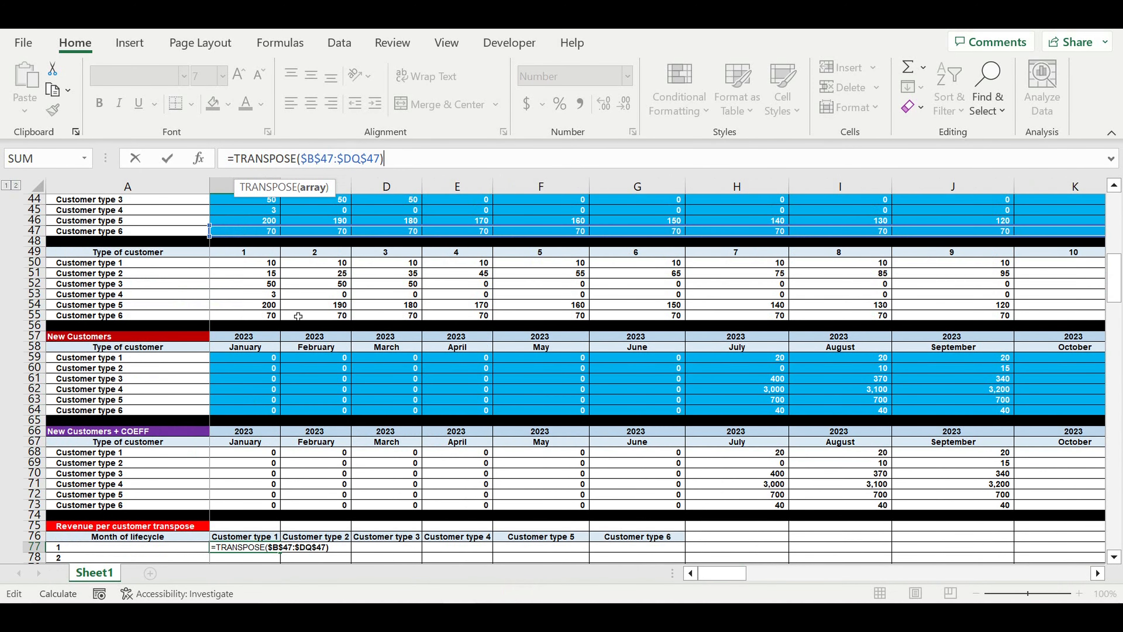
{"action": "scroll", "coordinate": [298, 316], "scroll_direction": "up", "scroll_amount": 3}
{"action": "scroll", "coordinate": [315, 340], "scroll_direction": "up", "scroll_amount": 2}
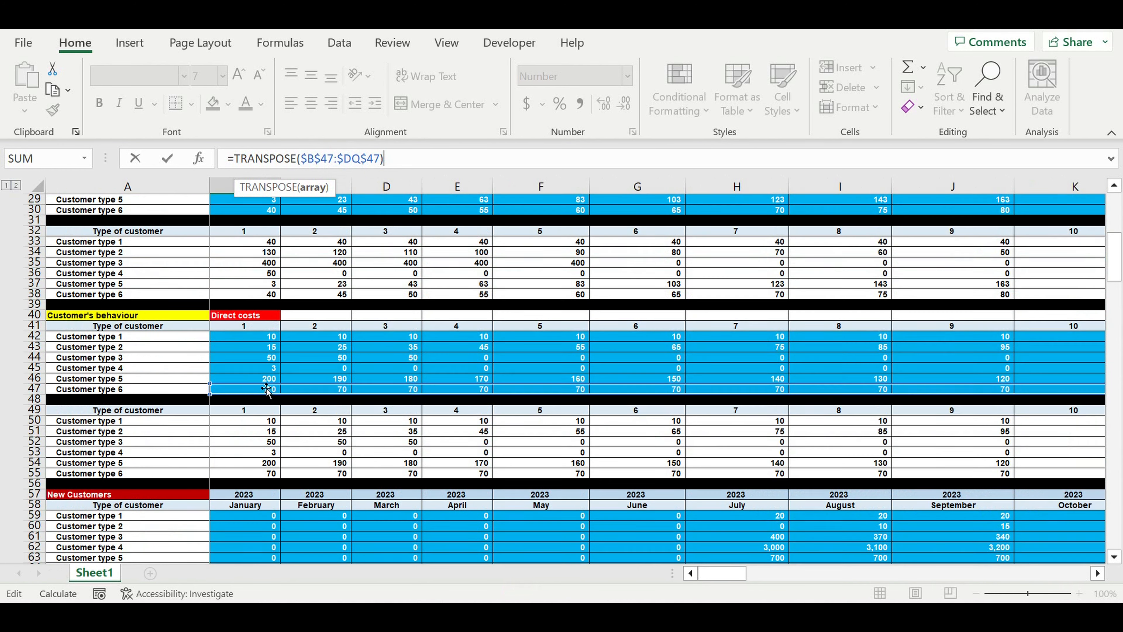
{"action": "left_click_drag", "start_coordinate": [243, 383], "coordinate": [247, 241]}
{"action": "scroll", "coordinate": [241, 274], "scroll_direction": "up", "scroll_amount": 5}
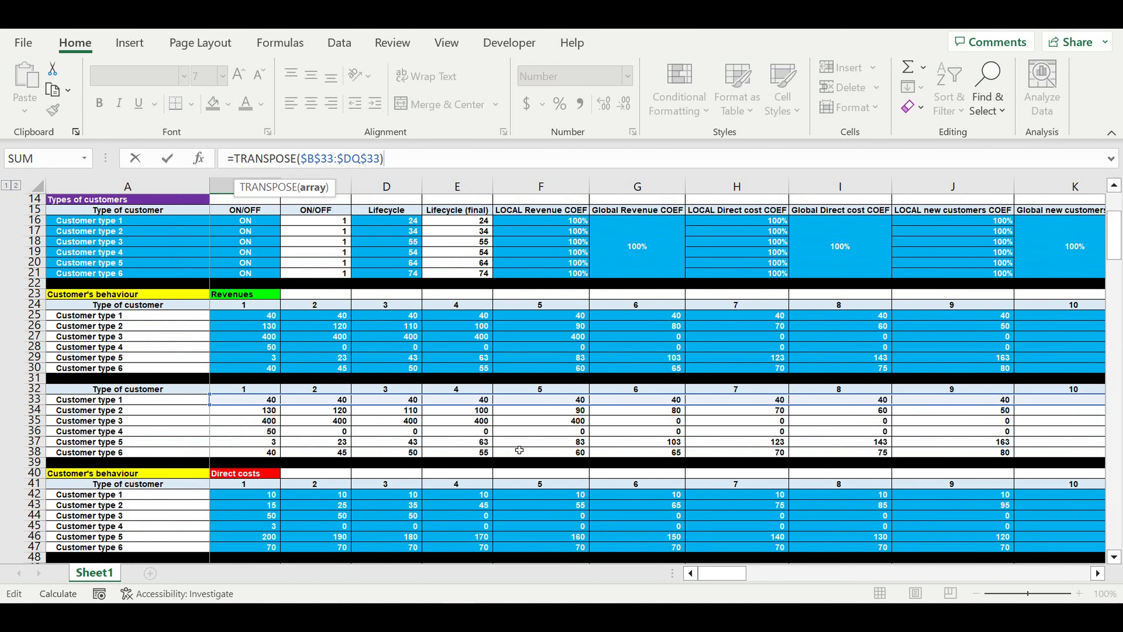
Commit =TRANSPOSE($B$33:$DQ$33) in B77 and copy its formula text
{"action": "key", "text": "Escape"}
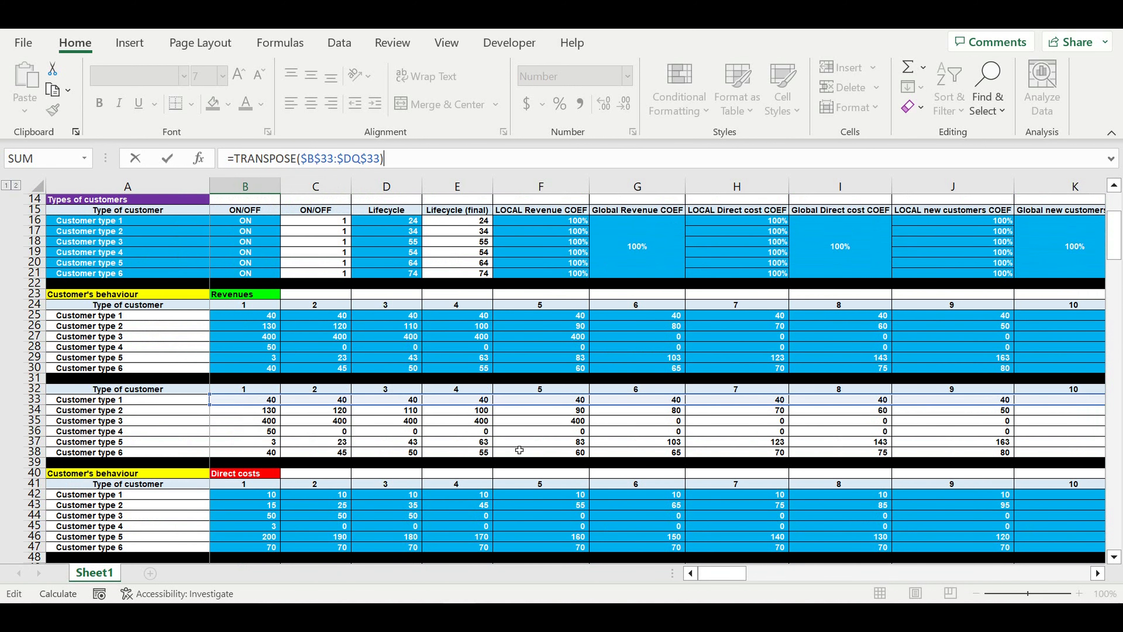
{"action": "key", "text": "Return"}
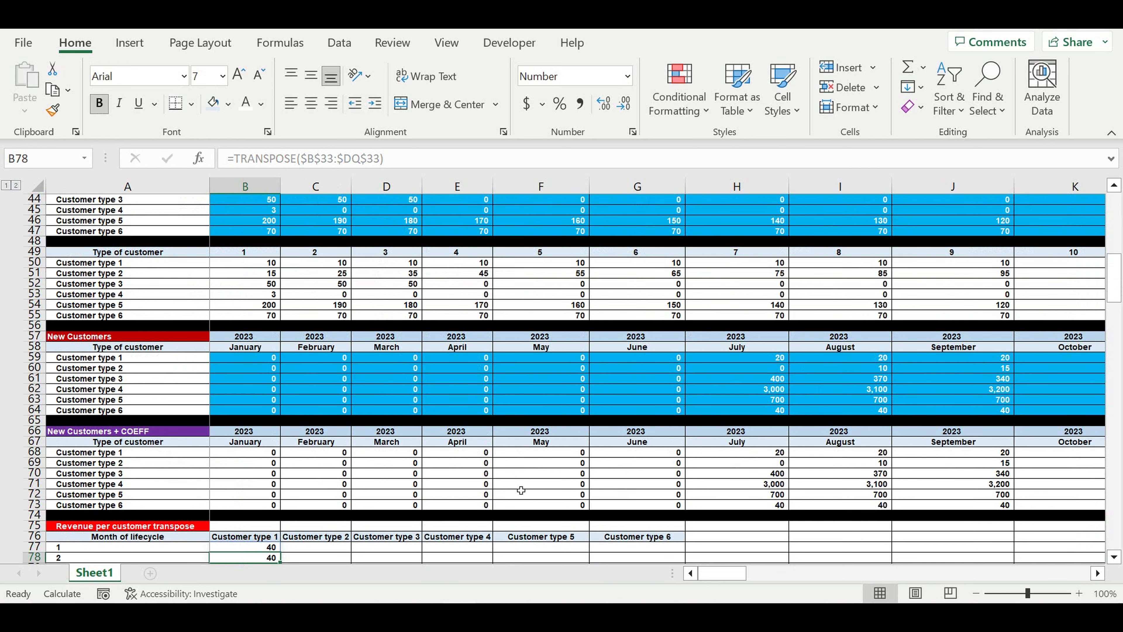
{"action": "scroll", "coordinate": [521, 489], "scroll_direction": "down", "scroll_amount": 8}
{"action": "left_click", "coordinate": [256, 296]}
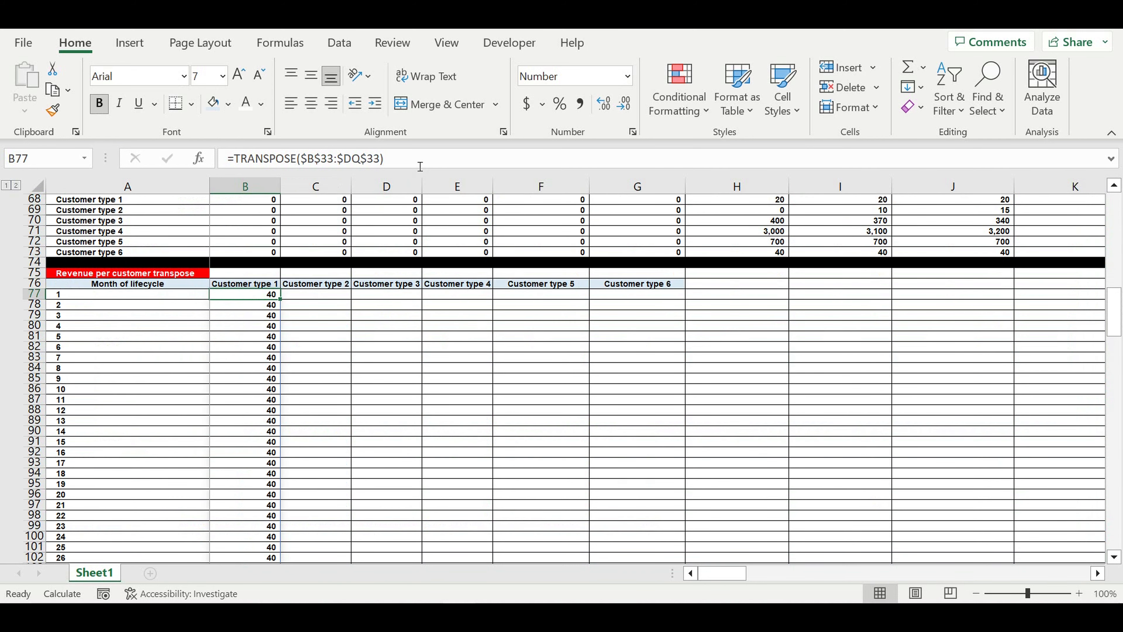
{"action": "left_click_drag", "start_coordinate": [419, 166], "coordinate": [226, 160]}
{"action": "key", "text": "ctrl+c"}
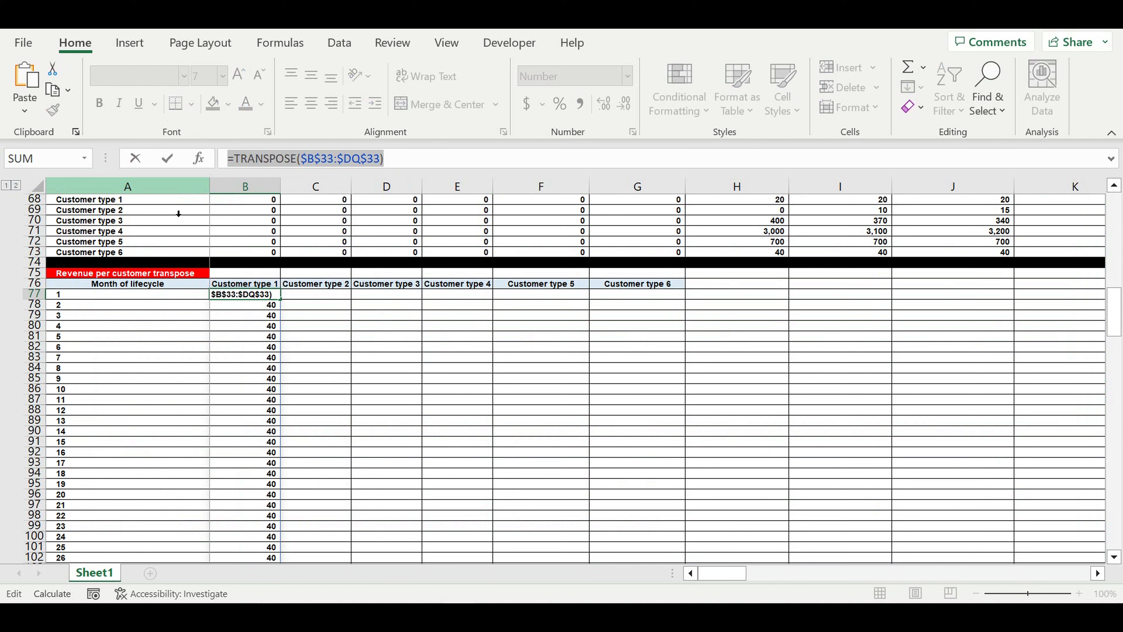
{"action": "key", "text": "Escape"}
Fill the Customer type 2 column with the same TRANSPOSE formula retargeted to row 34
{"action": "left_click", "coordinate": [310, 293]}
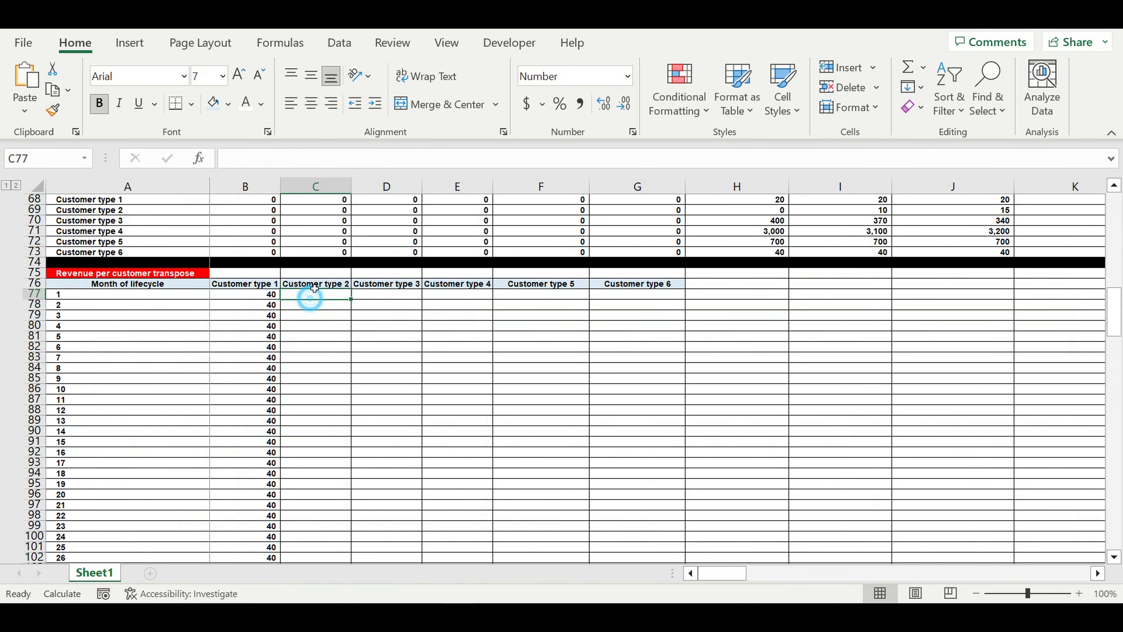
{"action": "left_click", "coordinate": [243, 168]}
{"action": "key", "text": "ctrl+v"}
{"action": "scroll", "coordinate": [466, 384], "scroll_direction": "up", "scroll_amount": 3}
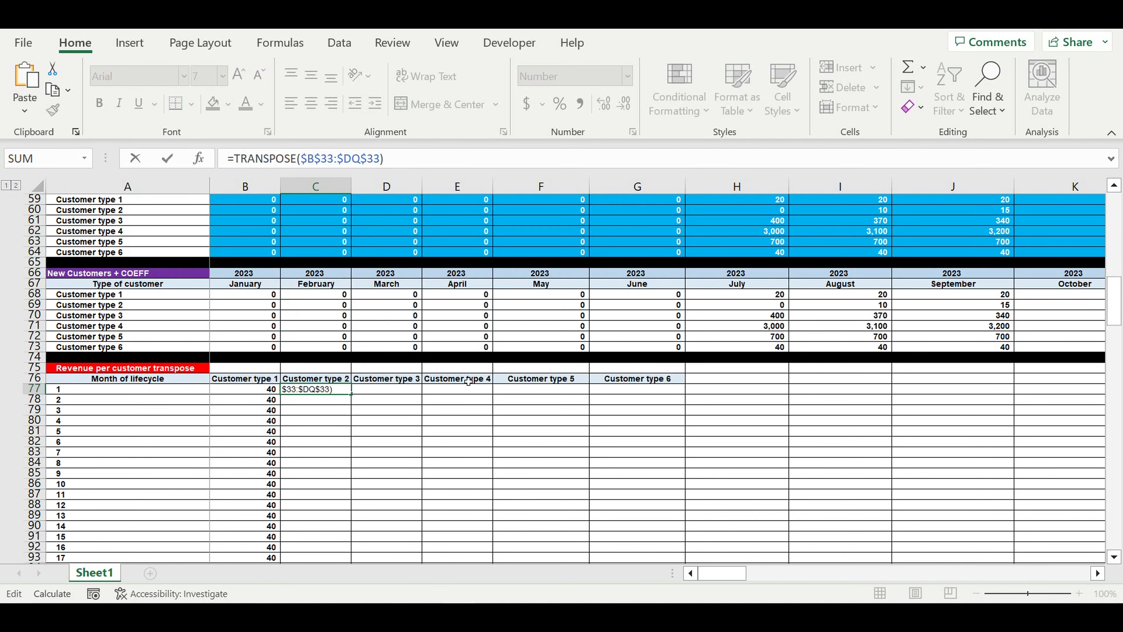
{"action": "scroll", "coordinate": [467, 381], "scroll_direction": "up", "scroll_amount": 15}
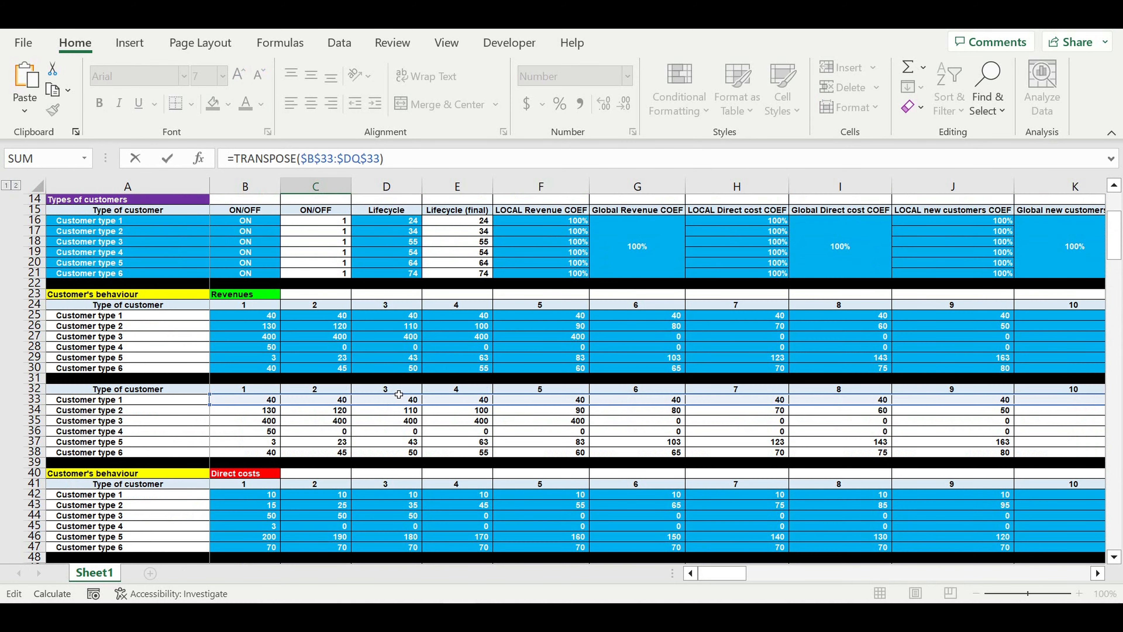
{"action": "left_click_drag", "start_coordinate": [252, 405], "coordinate": [252, 415]}
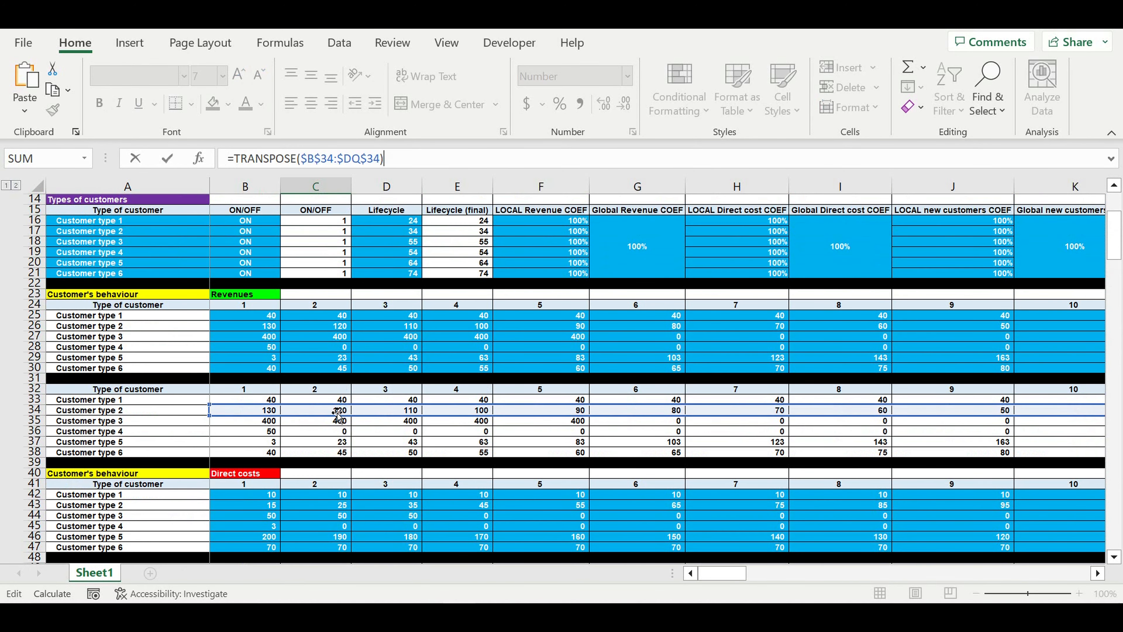
{"action": "key", "text": "Return"}
Fill the Customer type 3 column with the TRANSPOSE formula retargeted to row 35
{"action": "scroll", "coordinate": [328, 454], "scroll_direction": "down", "scroll_amount": 3}
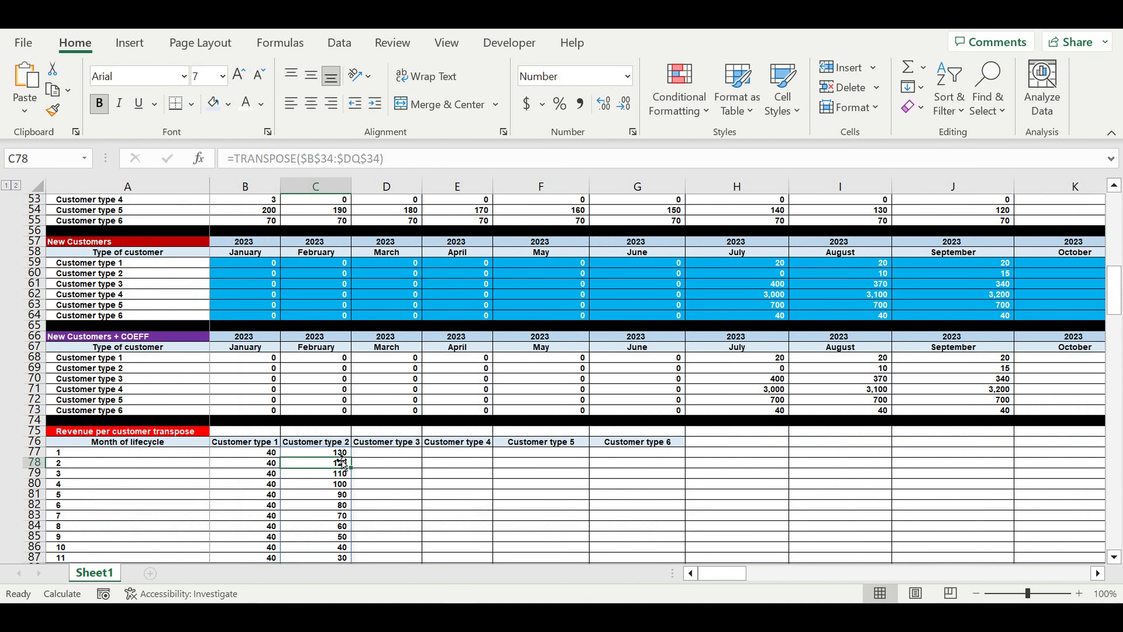
{"action": "left_click", "coordinate": [326, 451]}
{"action": "left_click_drag", "start_coordinate": [391, 159], "coordinate": [161, 166]}
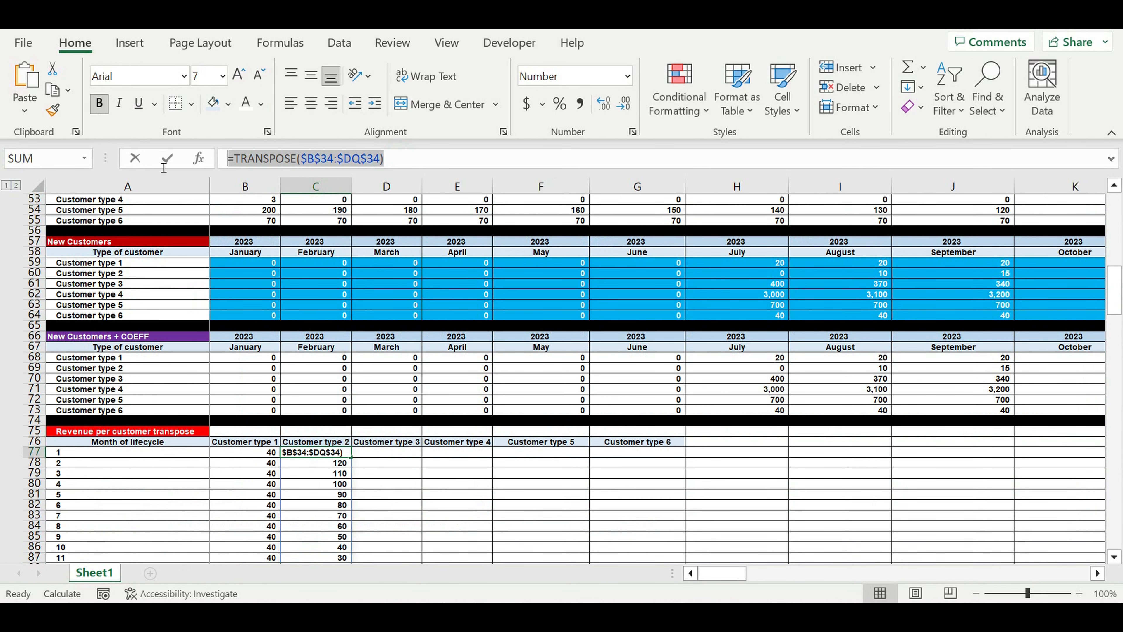
{"action": "key", "text": "Return"}
{"action": "left_click", "coordinate": [376, 454]}
{"action": "left_click", "coordinate": [242, 161]}
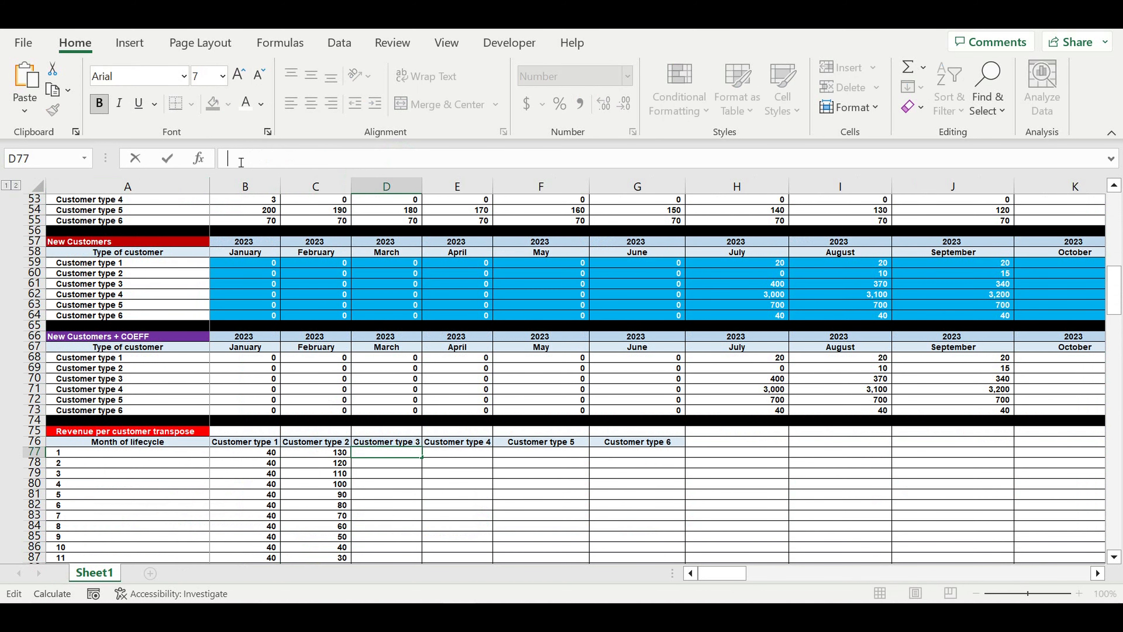
{"action": "key", "text": "ctrl+v"}
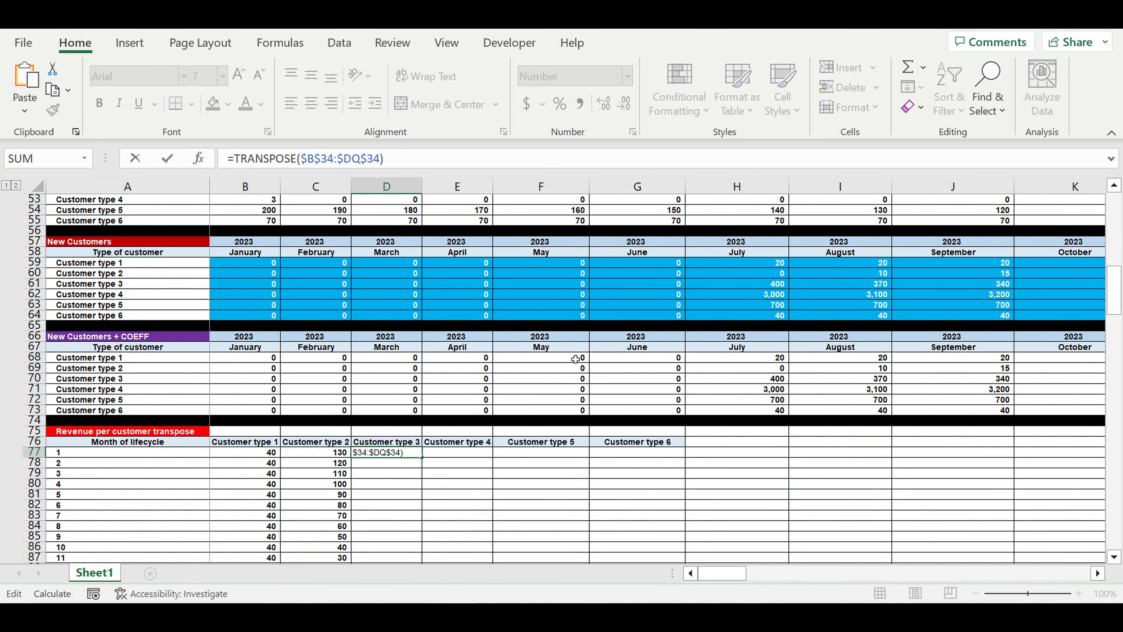
{"action": "scroll", "coordinate": [575, 359], "scroll_direction": "up", "scroll_amount": 11}
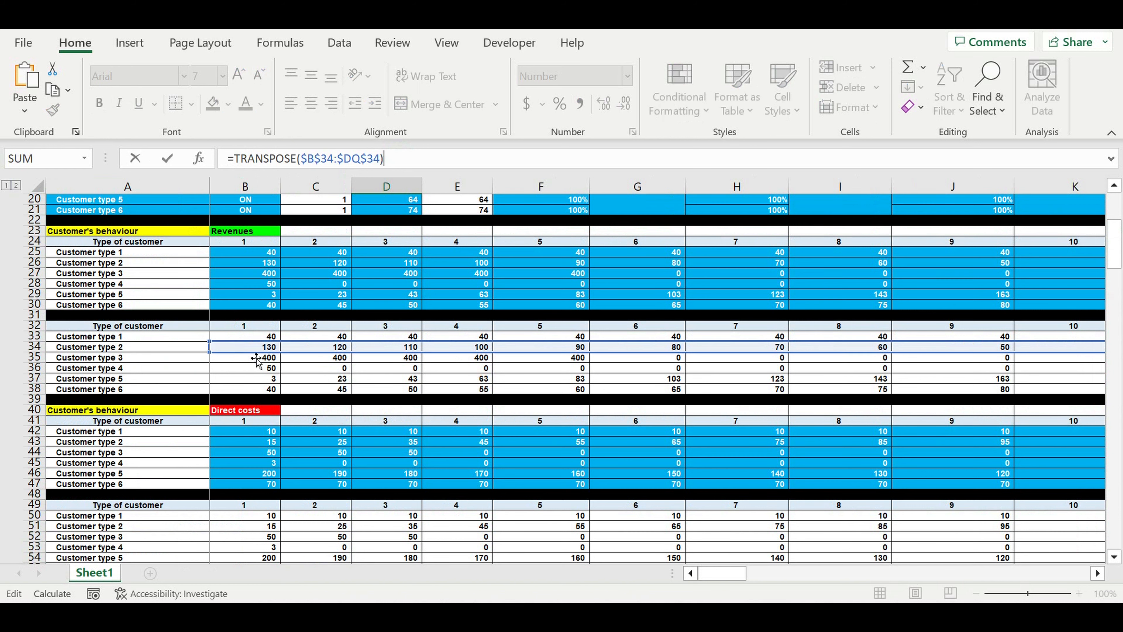
{"action": "left_click_drag", "start_coordinate": [257, 356], "coordinate": [307, 361]}
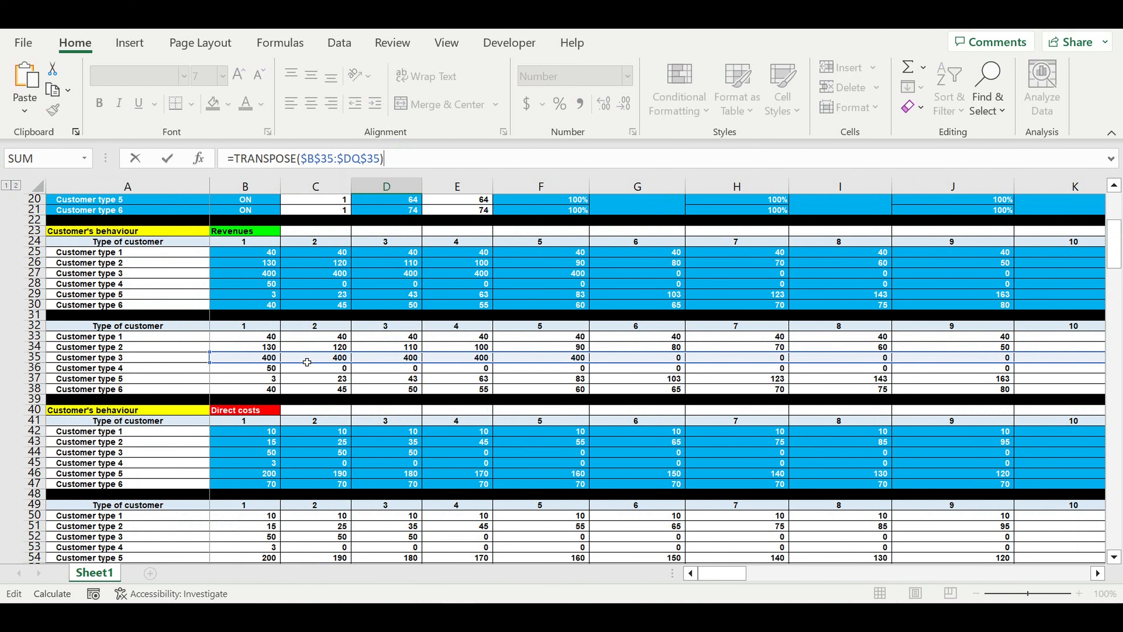
{"action": "key", "text": "Return"}
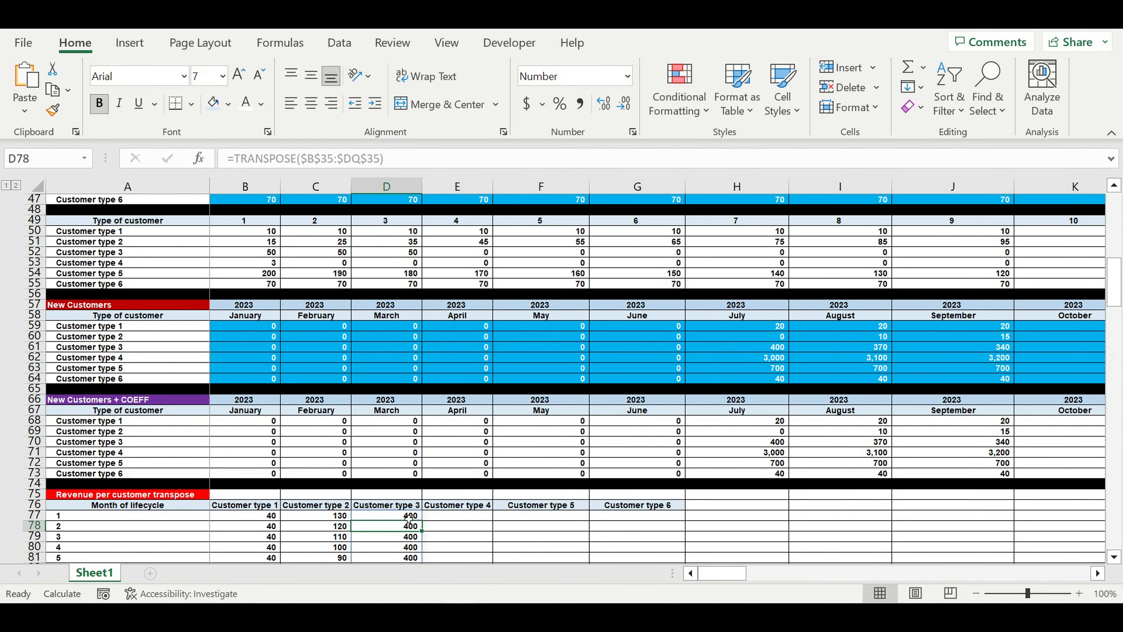
Fill the Customer type 4 column with the TRANSPOSE formula pointed at row 36
{"action": "left_click", "coordinate": [409, 515]}
{"action": "left_click_drag", "start_coordinate": [400, 159], "coordinate": [176, 162]}
{"action": "key", "text": "ctrl+c"}
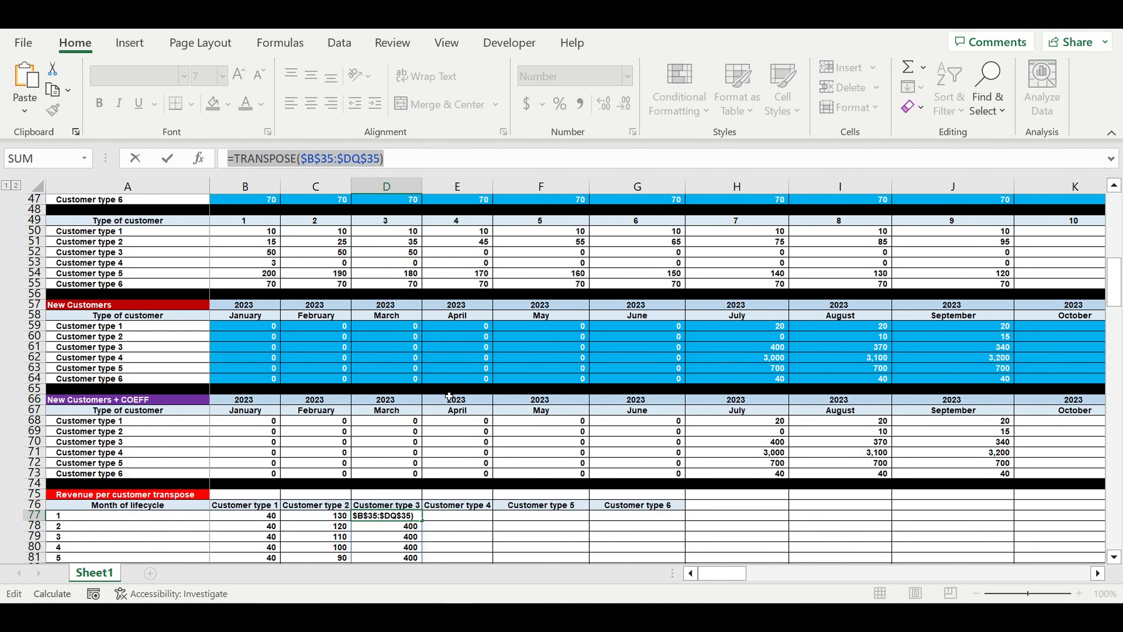
{"action": "key", "text": "Tab"}
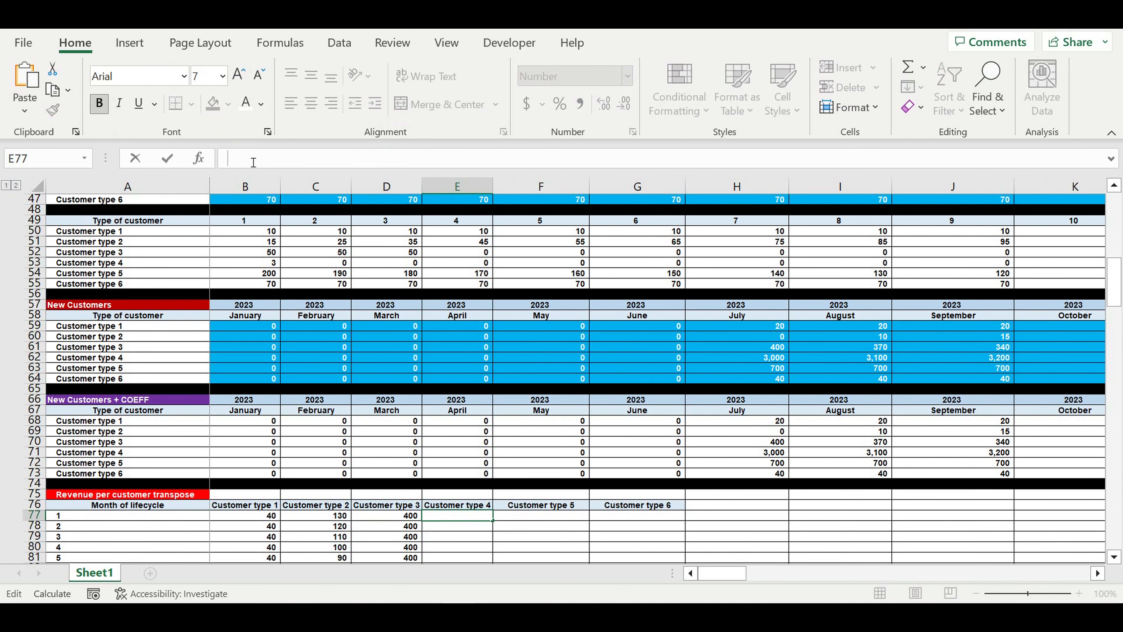
{"action": "left_click", "coordinate": [254, 162]}
{"action": "key", "text": "ctrl+v"}
{"action": "scroll", "coordinate": [519, 359], "scroll_direction": "up", "scroll_amount": 3}
{"action": "scroll", "coordinate": [519, 359], "scroll_direction": "up", "scroll_amount": 2}
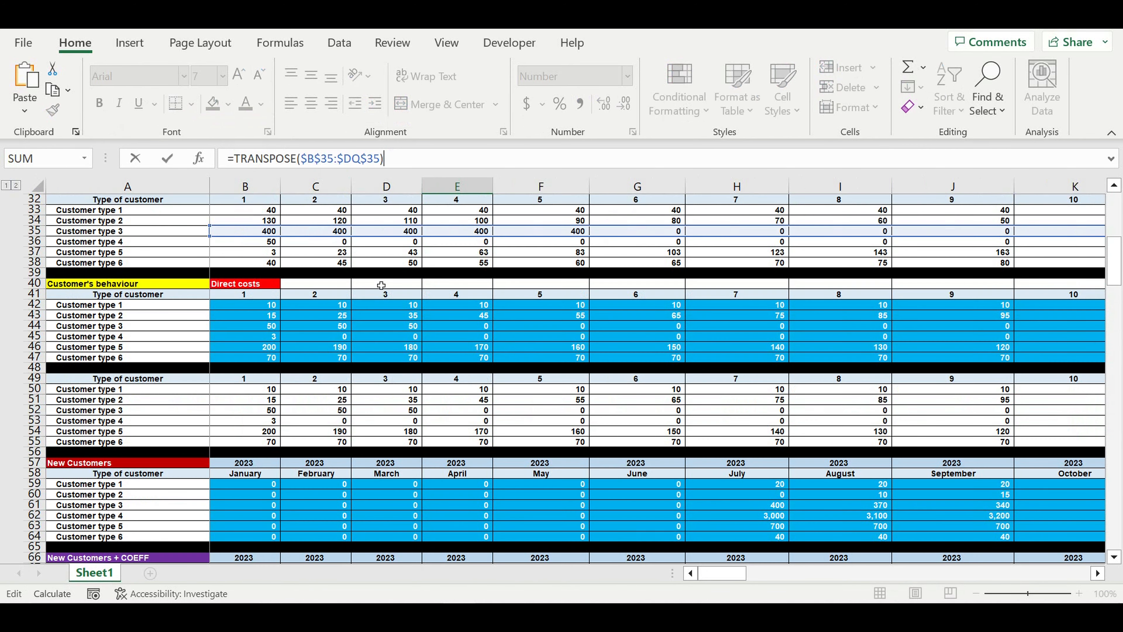
{"action": "left_click_drag", "start_coordinate": [247, 239], "coordinate": [241, 248]}
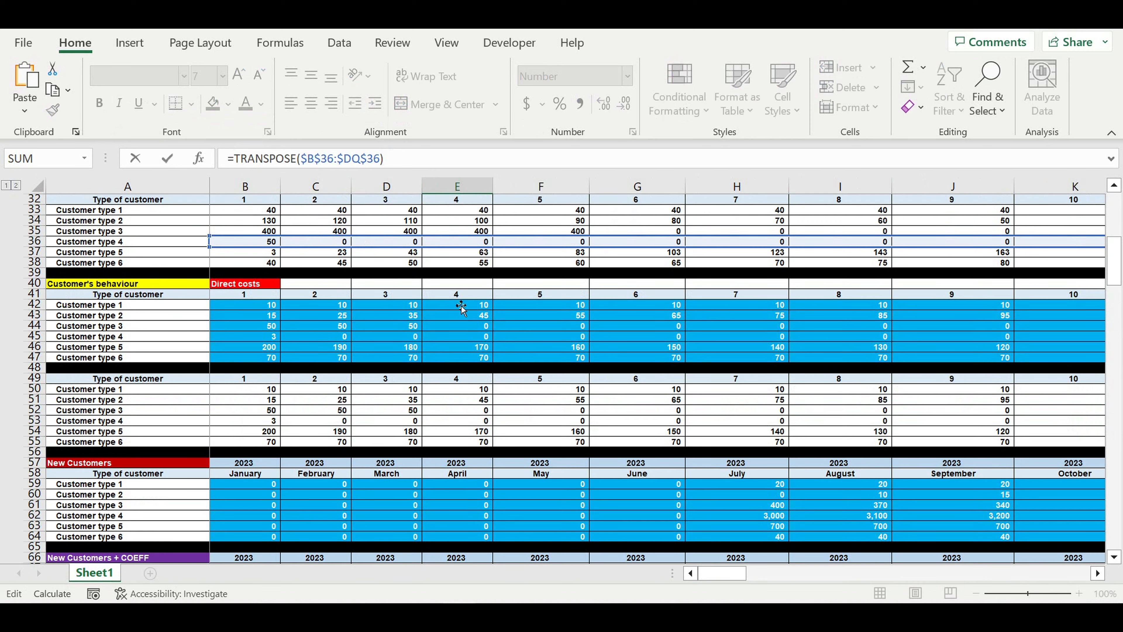
{"action": "key", "text": "Return"}
Fill the Customer type 5 column with the TRANSPOSE formula pointed at row 37
{"action": "scroll", "coordinate": [526, 395], "scroll_direction": "down", "scroll_amount": 3}
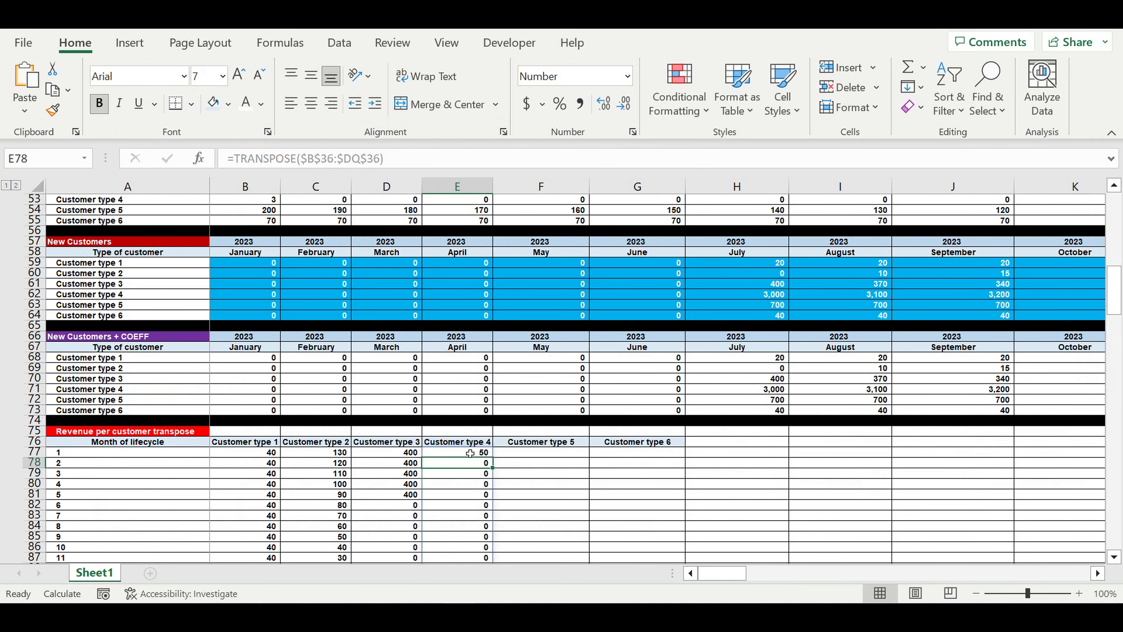
{"action": "key", "text": "Up"}
{"action": "left_click", "coordinate": [409, 166]}
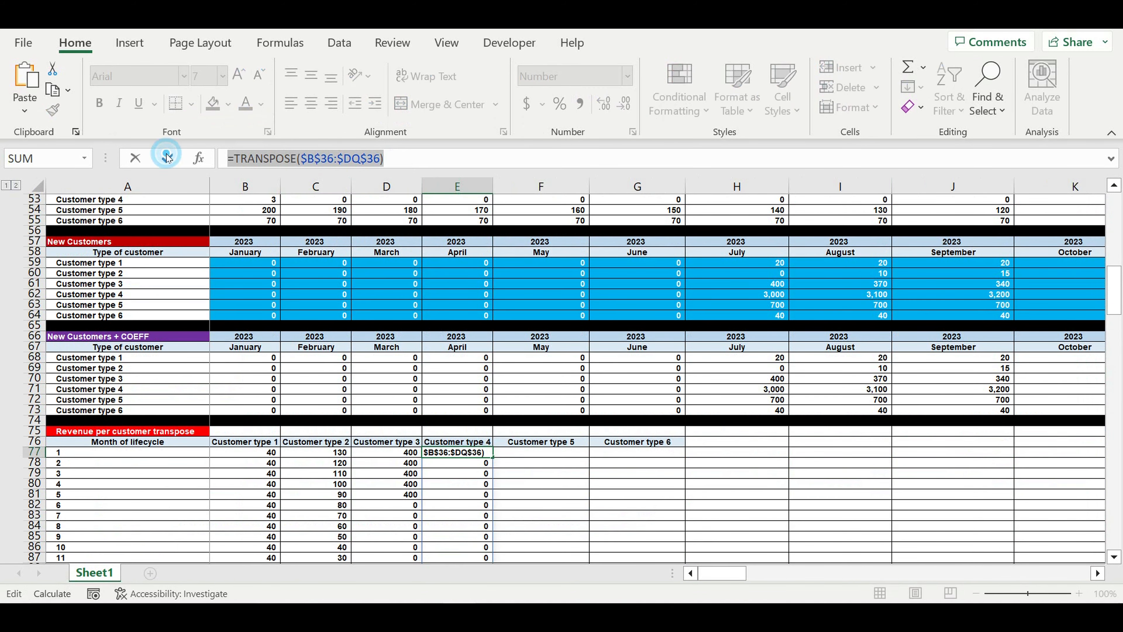
{"action": "key", "text": "Tab"}
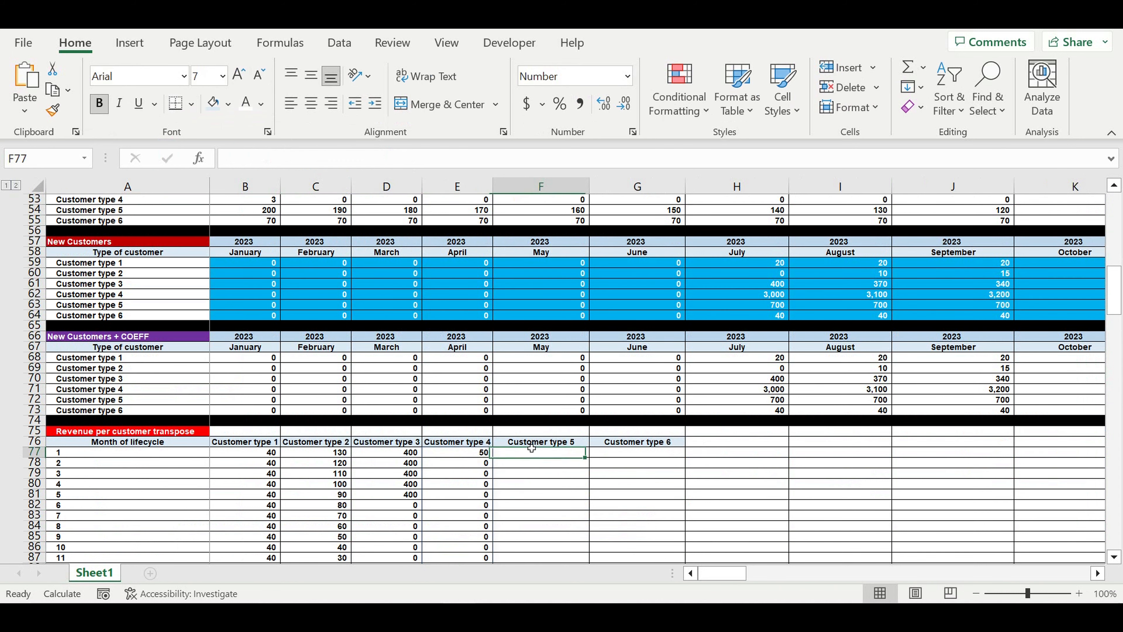
{"action": "left_click", "coordinate": [250, 162]}
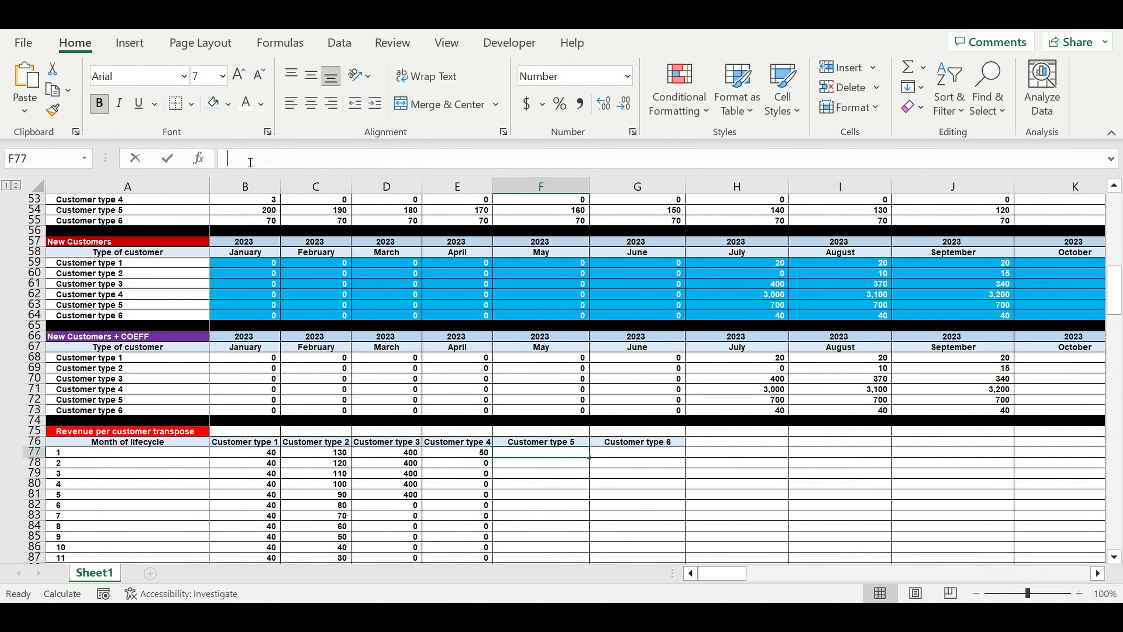
{"action": "type", "text": "=TRANSPOSE($B$36:$DQ$36)"}
{"action": "scroll", "coordinate": [464, 292], "scroll_direction": "up", "scroll_amount": 8}
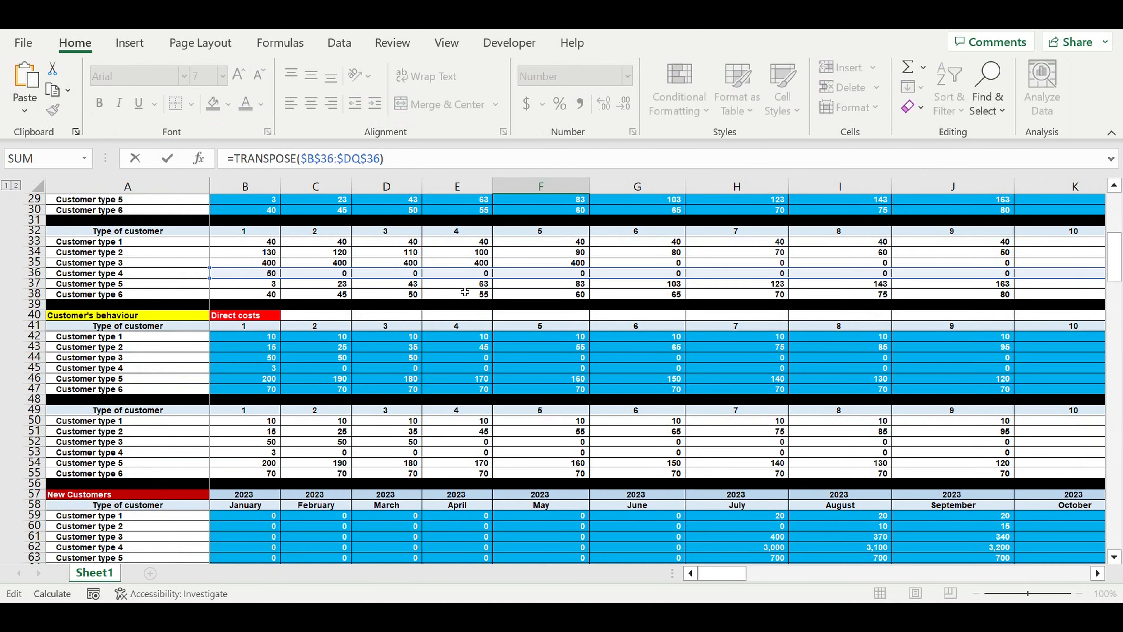
{"action": "scroll", "coordinate": [465, 292], "scroll_direction": "up", "scroll_amount": 2}
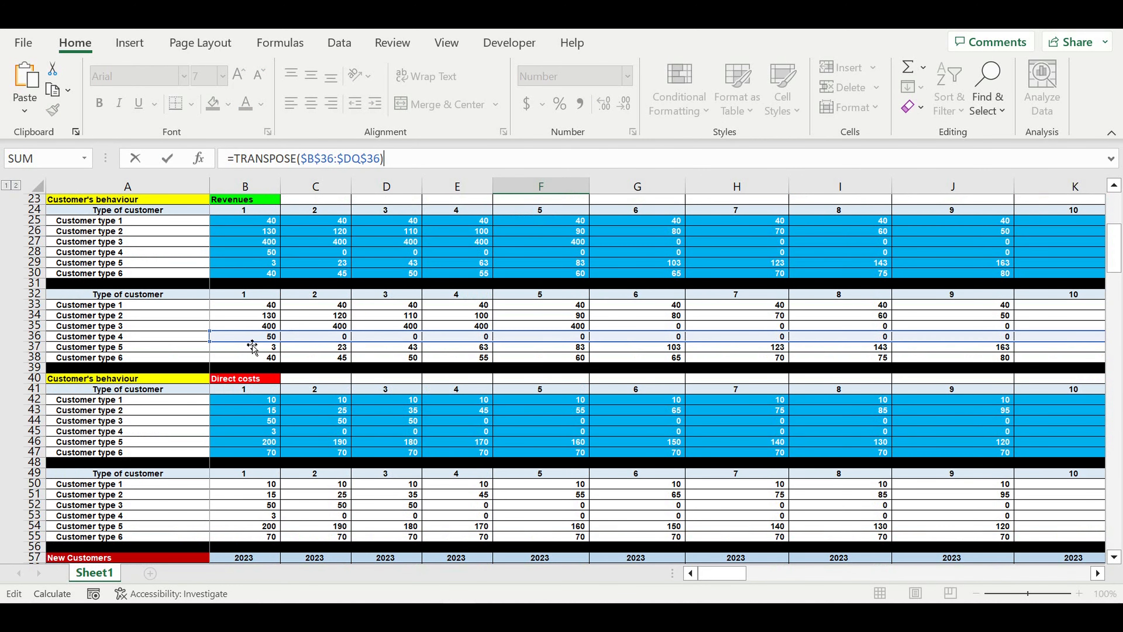
{"action": "left_click_drag", "start_coordinate": [253, 345], "coordinate": [248, 350]}
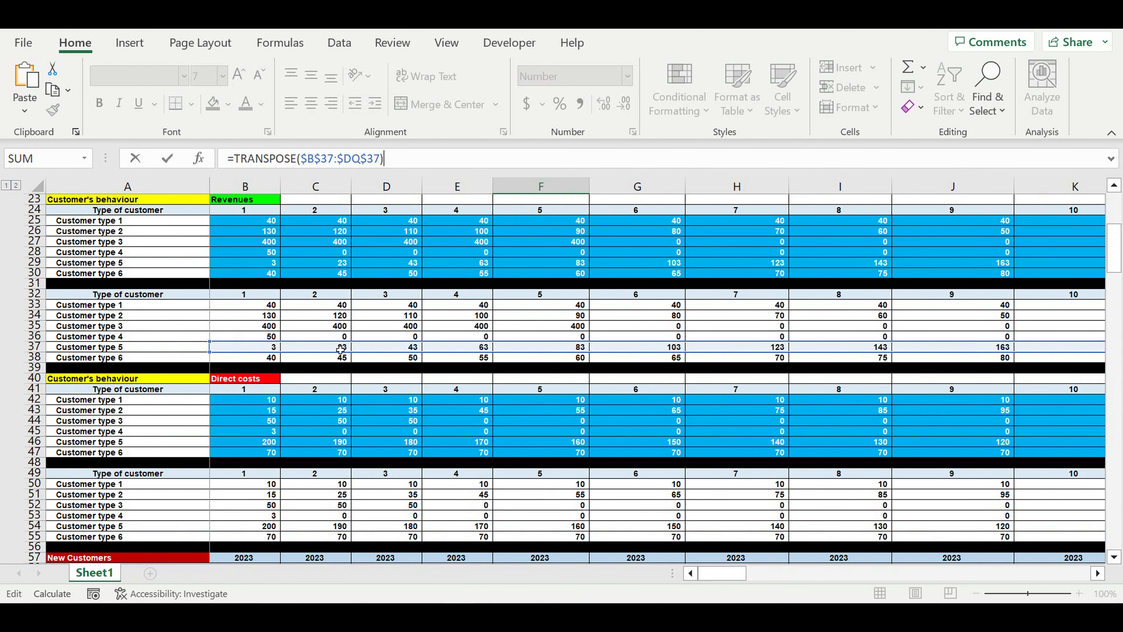
{"action": "key", "text": "Return"}
Fill the Customer type 6 column in G77 with the TRANSPOSE formula shifted to row 38
{"action": "scroll", "coordinate": [519, 385], "scroll_direction": "down", "scroll_amount": 1}
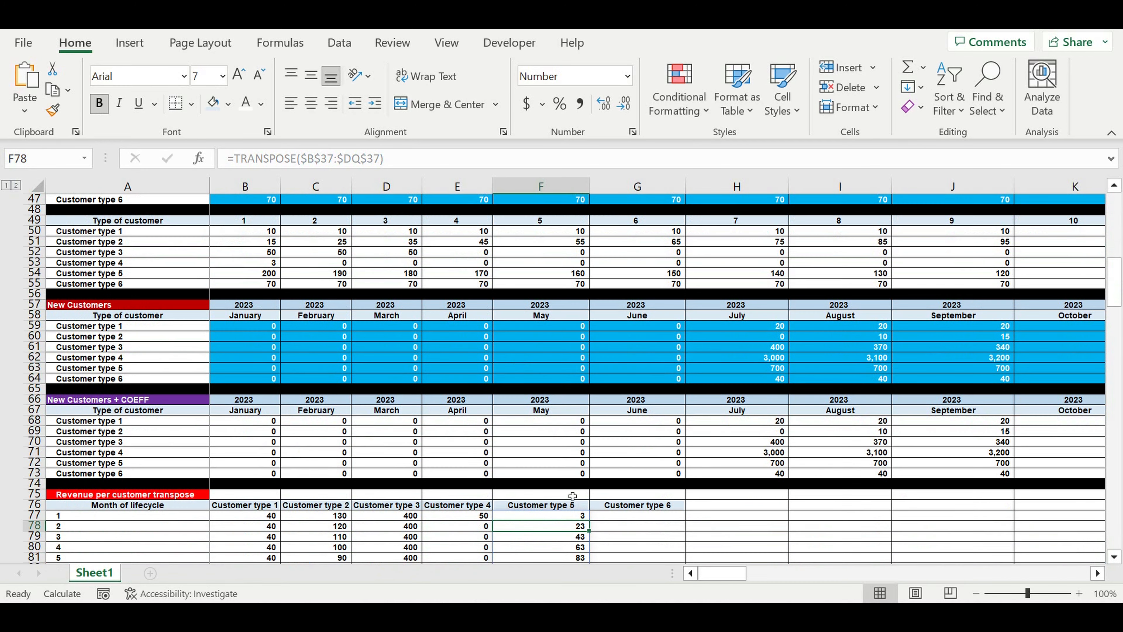
{"action": "left_click", "coordinate": [559, 518]}
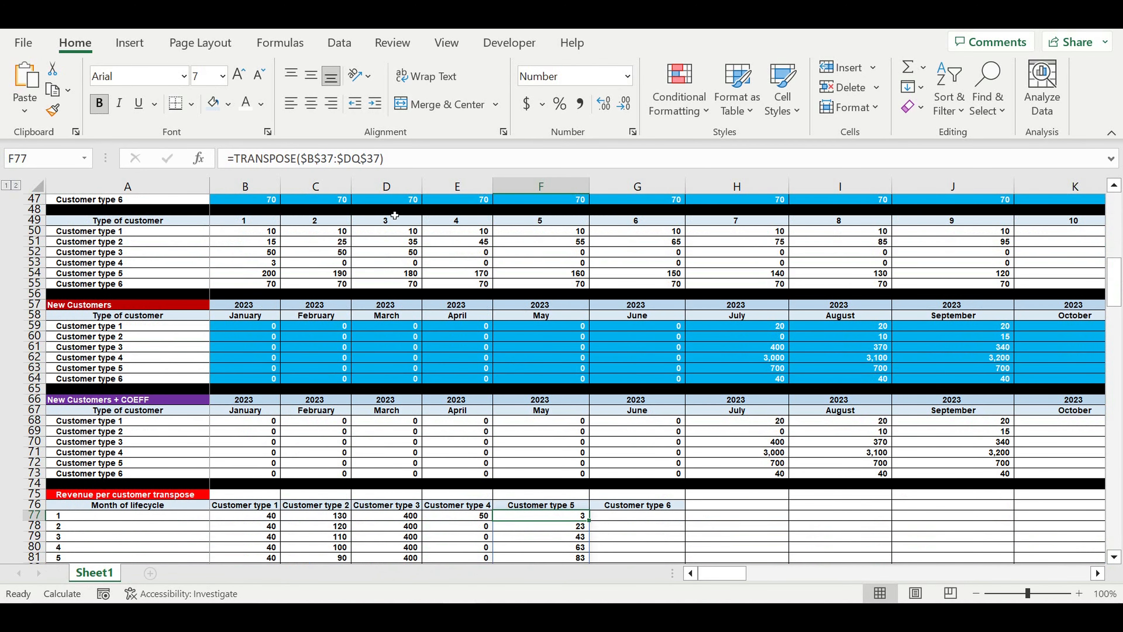
{"action": "left_click", "coordinate": [393, 158]}
{"action": "left_click_drag", "start_coordinate": [393, 158], "coordinate": [130, 160]}
{"action": "key", "text": "ctrl+c"}
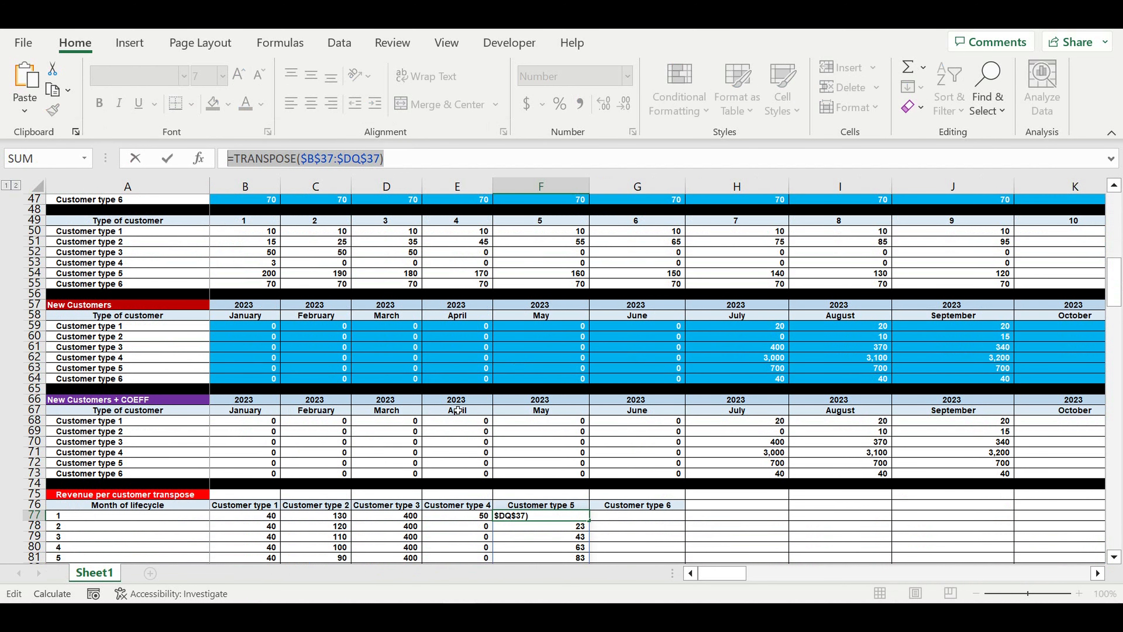
{"action": "key", "text": "Return"}
{"action": "left_click", "coordinate": [633, 516]}
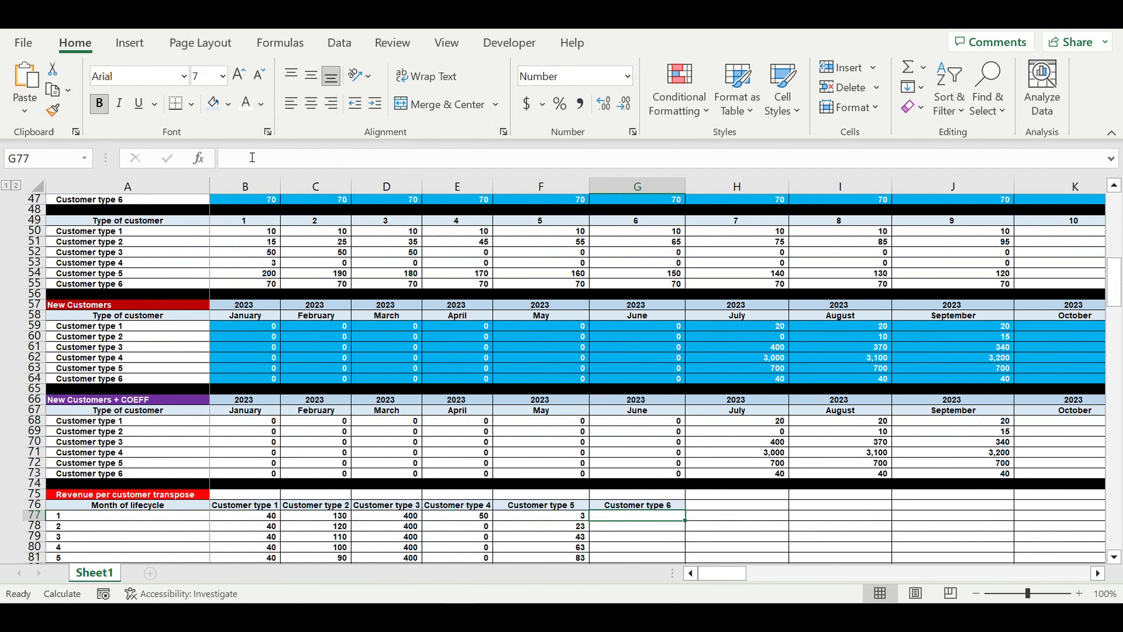
{"action": "left_click", "coordinate": [252, 157]}
{"action": "key", "text": "ctrl+v"}
{"action": "scroll", "coordinate": [431, 271], "scroll_direction": "up", "scroll_amount": 3}
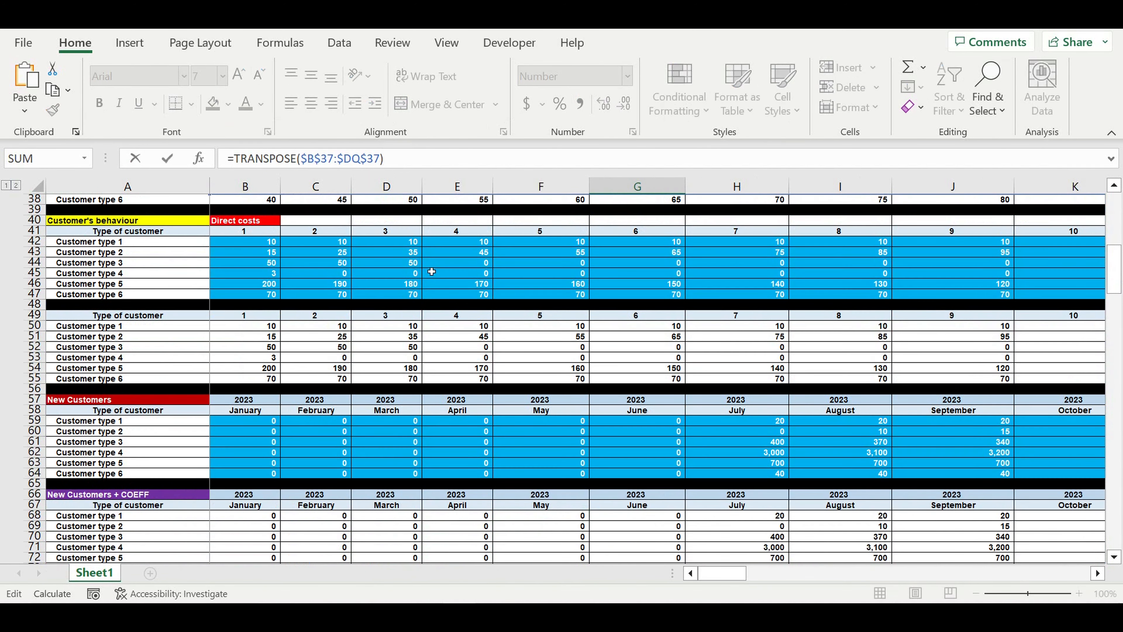
{"action": "scroll", "coordinate": [432, 271], "scroll_direction": "up", "scroll_amount": 3}
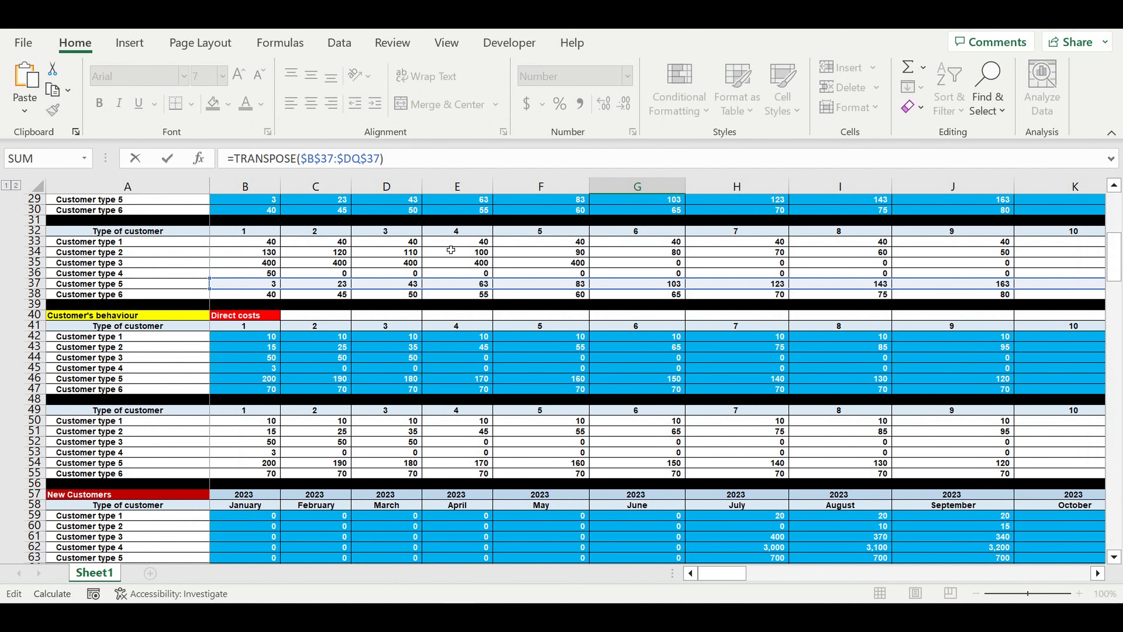
{"action": "left_click_drag", "start_coordinate": [310, 279], "coordinate": [322, 299]}
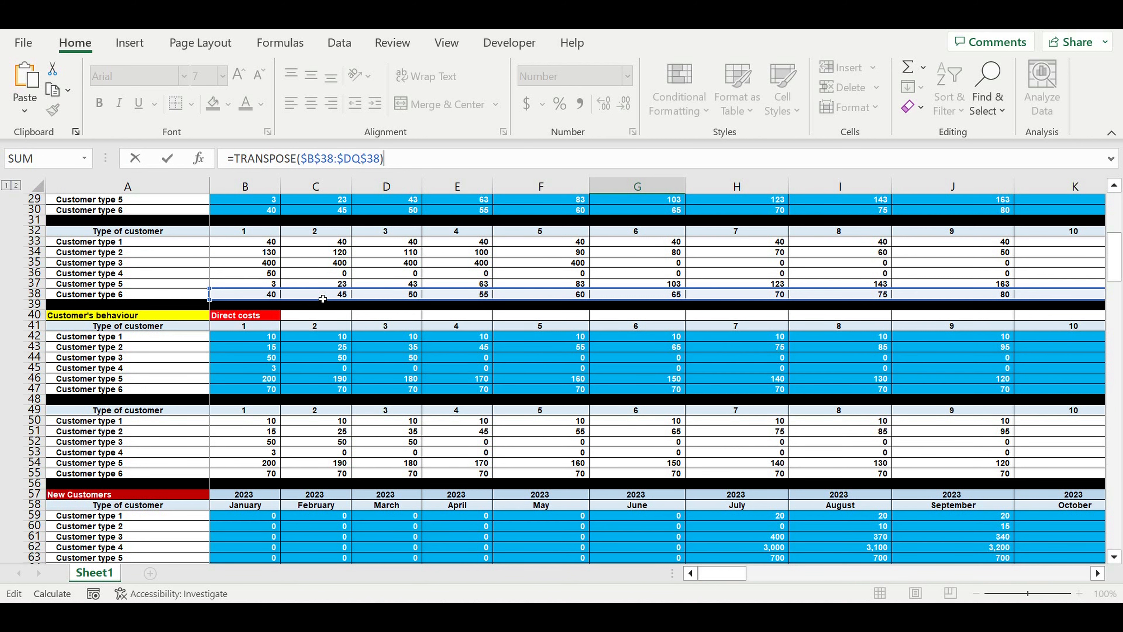
{"action": "key", "text": "Return"}
{"action": "scroll", "coordinate": [550, 307], "scroll_direction": "down", "scroll_amount": 5}
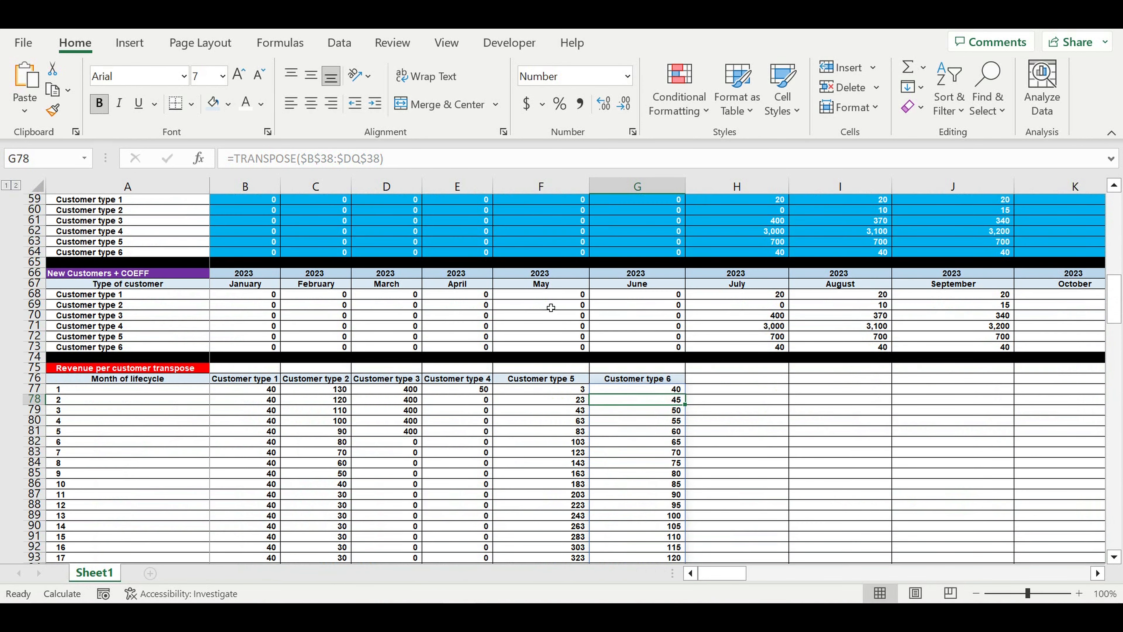
{"action": "left_click", "coordinate": [739, 444]}
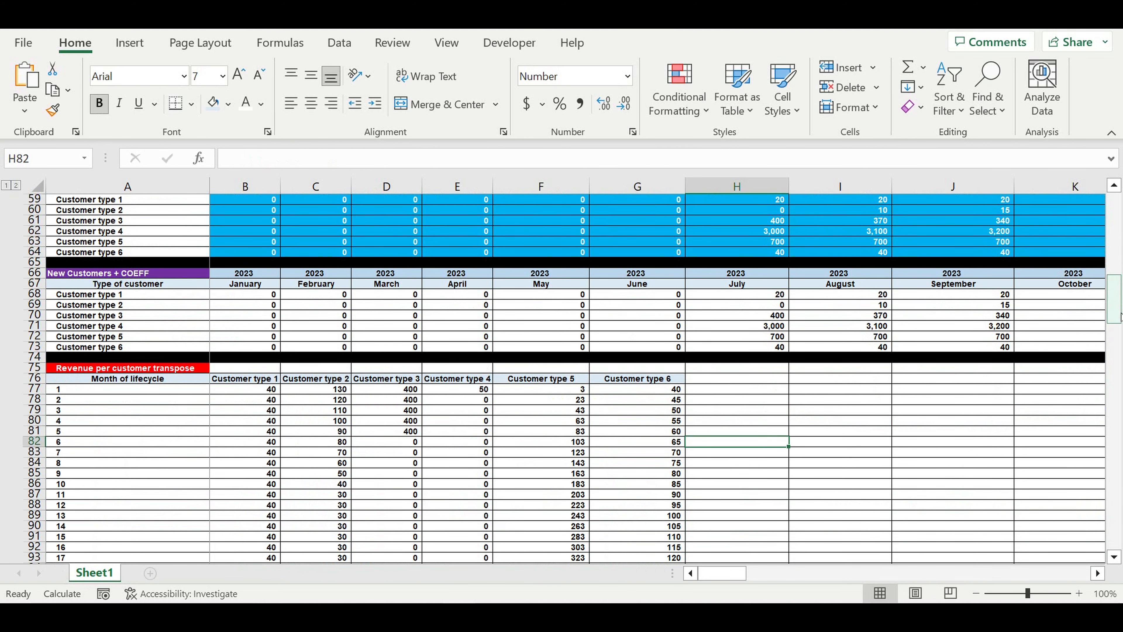
Copy the Customer type 6 lifecycle block rows and paste them into the first empty rows below
{"action": "left_click_drag", "start_coordinate": [1117, 311], "coordinate": [1117, 537]}
{"action": "scroll", "coordinate": [440, 484], "scroll_direction": "down", "scroll_amount": 3}
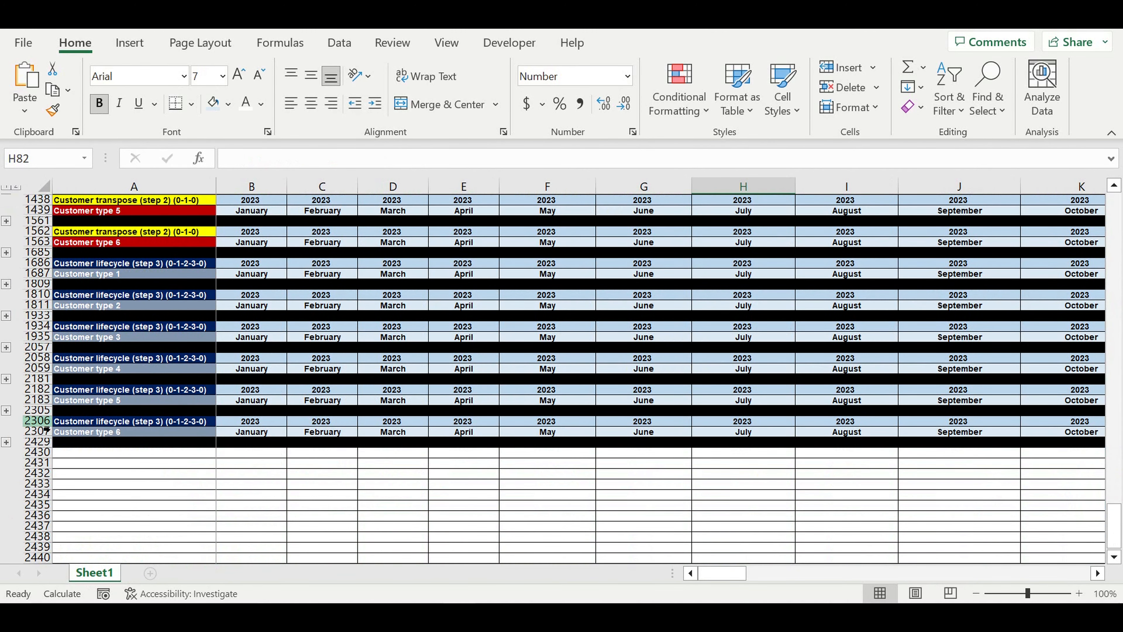
{"action": "left_click_drag", "start_coordinate": [46, 423], "coordinate": [41, 442]}
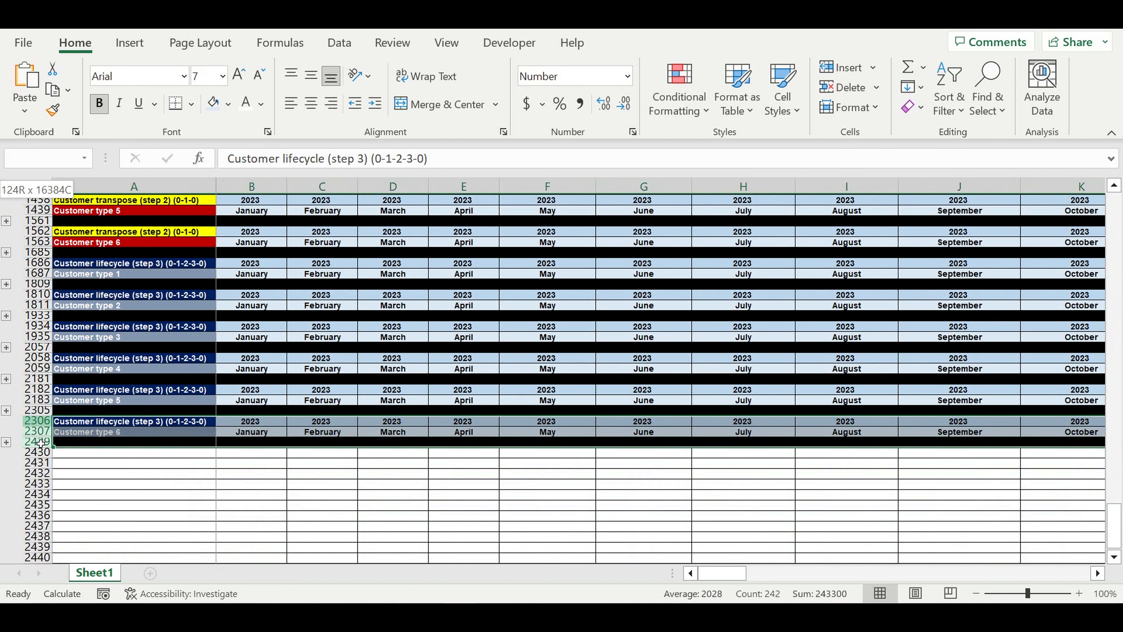
{"action": "key", "text": "ctrl+c"}
{"action": "left_click", "coordinate": [90, 456]}
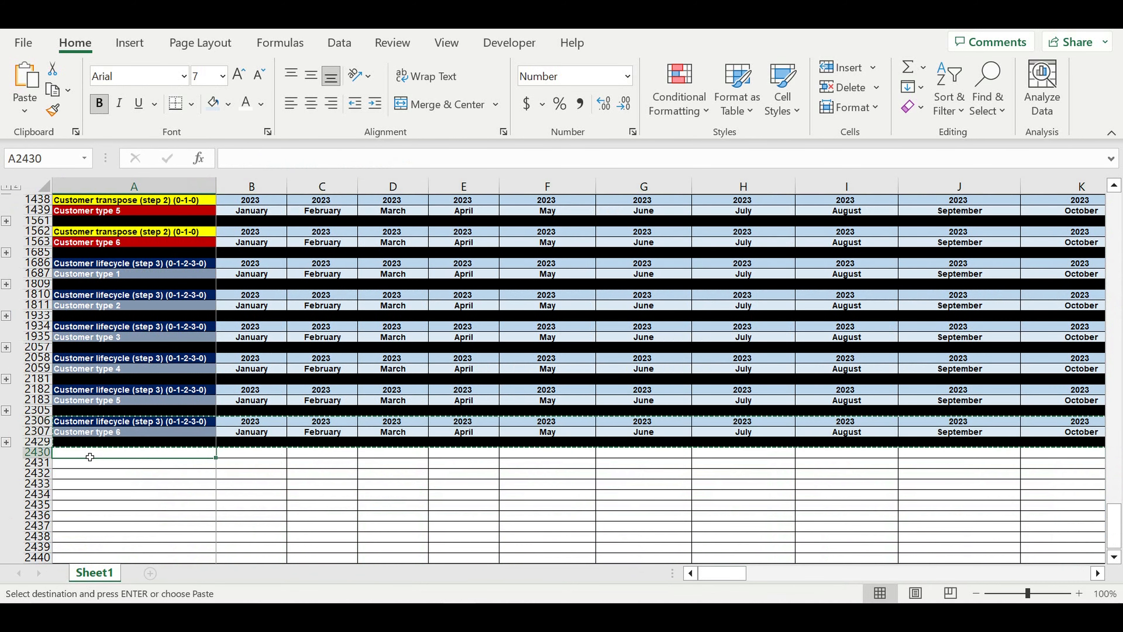
{"action": "key", "text": "ctrl+v"}
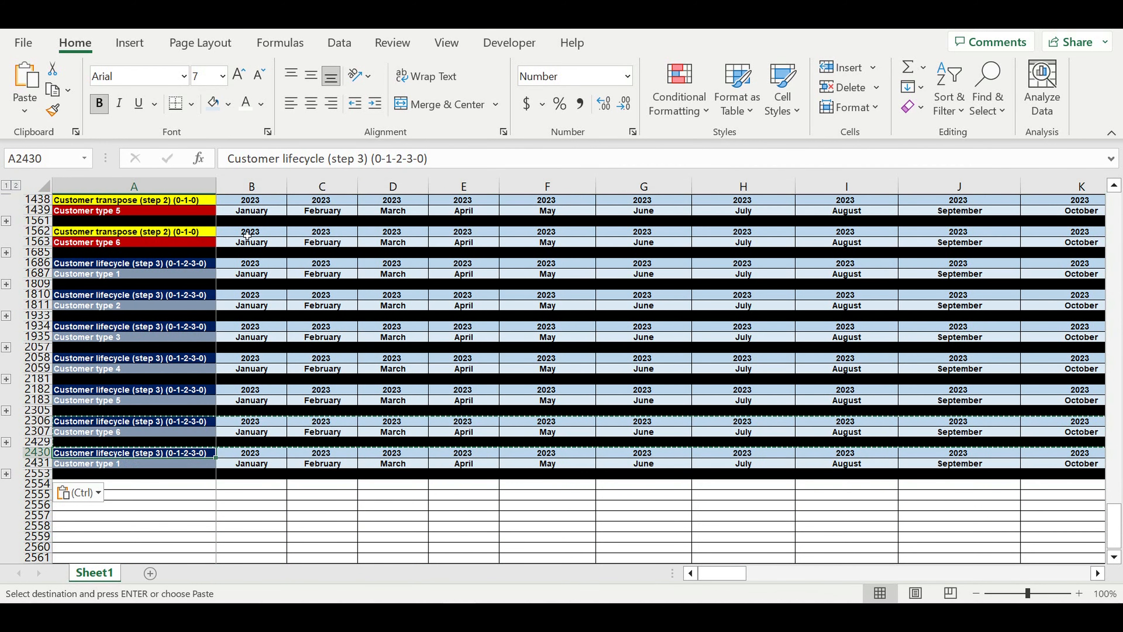
Rename the pasted block's header to 'Revenues (step 4)', dropping the (0-1-2-3-0) suffix
{"action": "left_click_drag", "start_coordinate": [327, 159], "coordinate": [158, 159]}
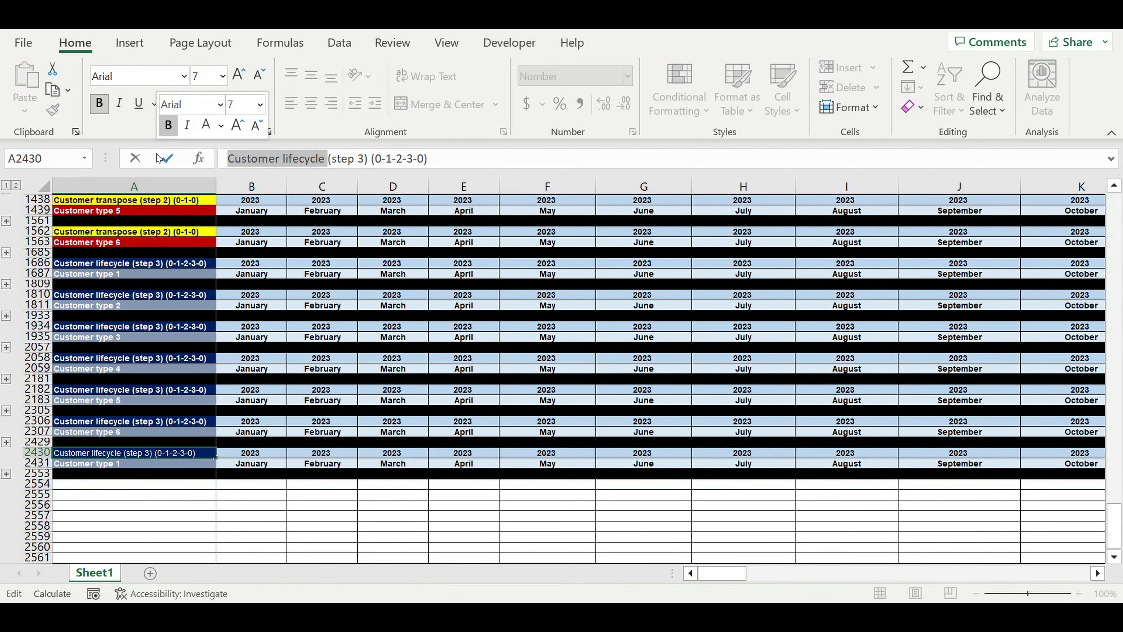
{"action": "type", "text": "Revenues"}
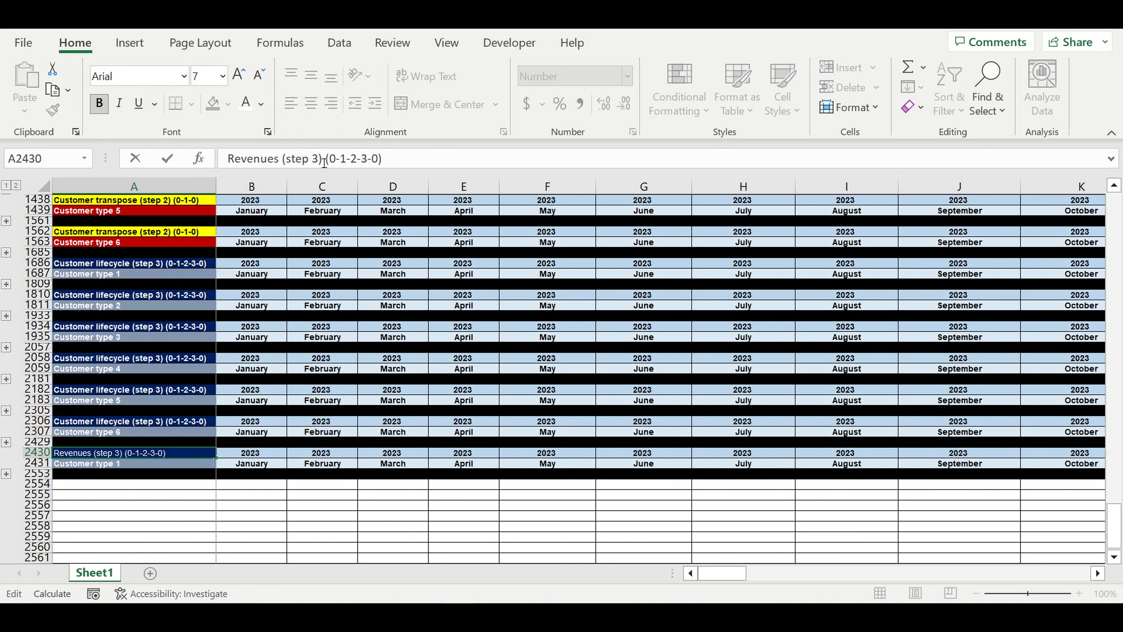
{"action": "key", "text": "BackSpace"}
{"action": "type", "text": "4"}
{"action": "left_click_drag", "start_coordinate": [325, 159], "coordinate": [501, 166]}
{"action": "key", "text": "BackSpace"}
{"action": "key", "text": "Return"}
{"action": "left_click", "coordinate": [107, 497]}
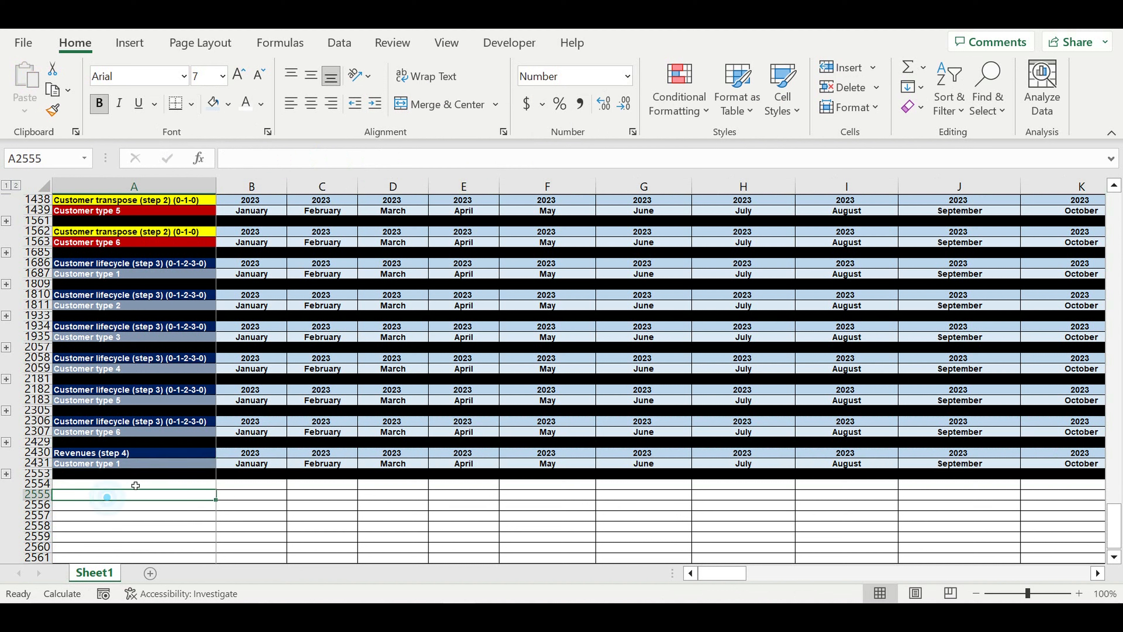
Fill the header green and the Customer type 1 label light green with black text
{"action": "left_click", "coordinate": [132, 452]}
{"action": "left_click", "coordinate": [228, 103]}
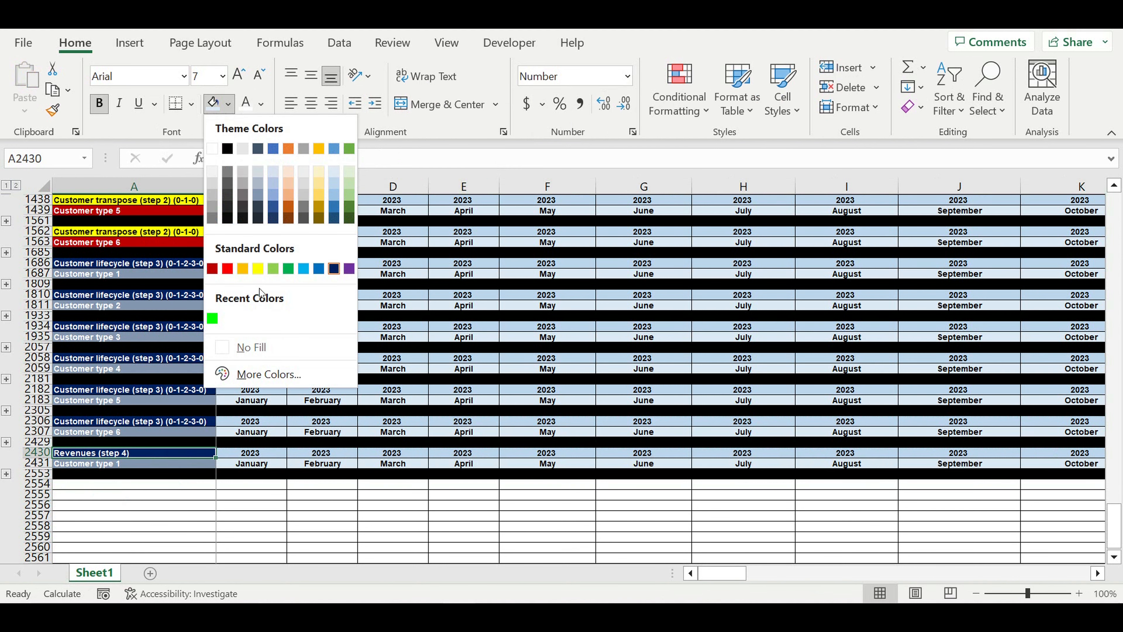
{"action": "left_click", "coordinate": [294, 275]}
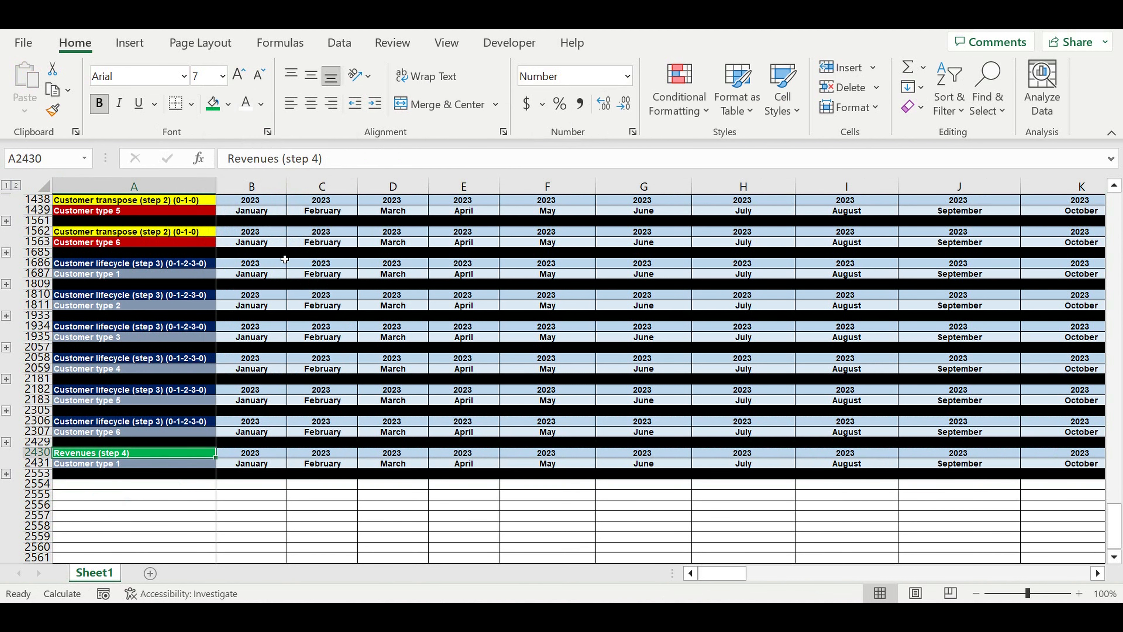
{"action": "left_click", "coordinate": [159, 467]}
{"action": "left_click", "coordinate": [228, 103]}
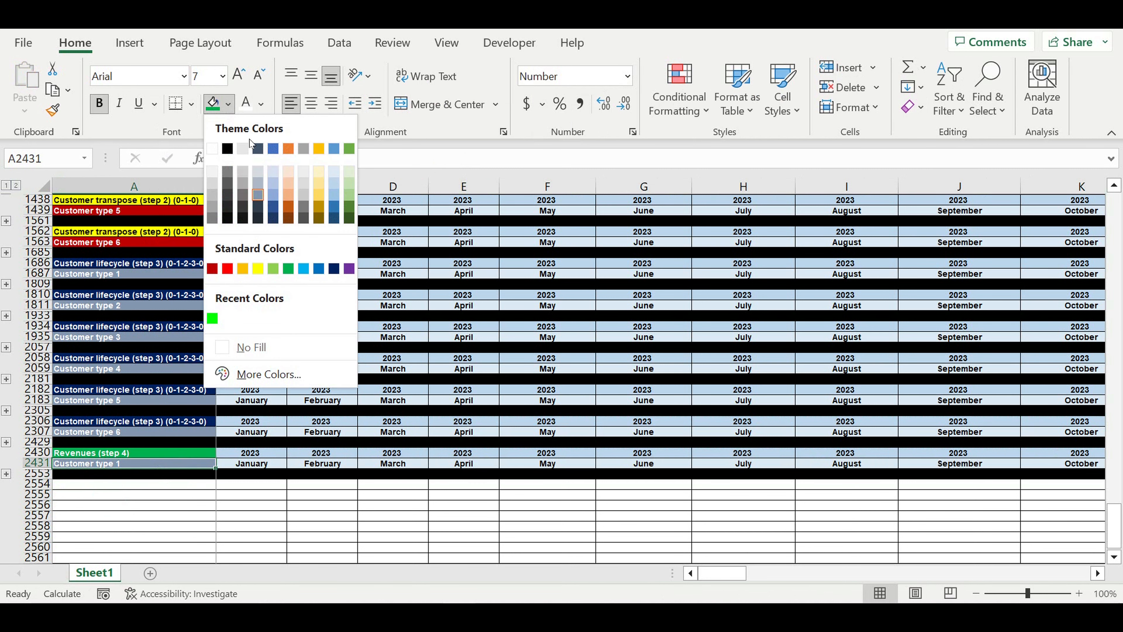
{"action": "left_click", "coordinate": [354, 186]}
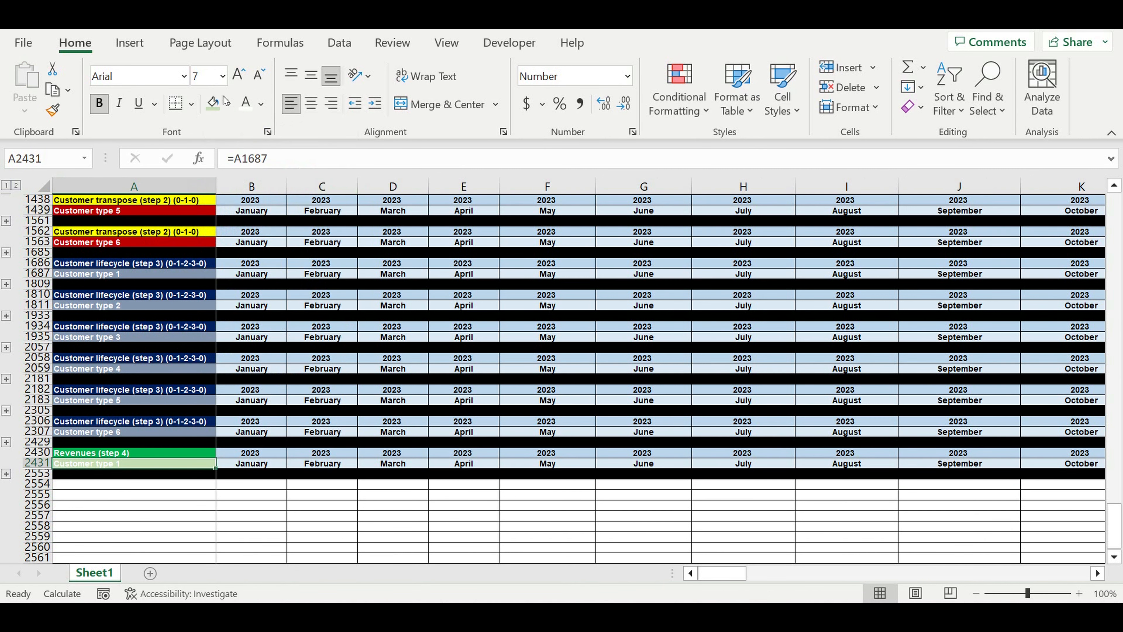
{"action": "left_click", "coordinate": [263, 105]}
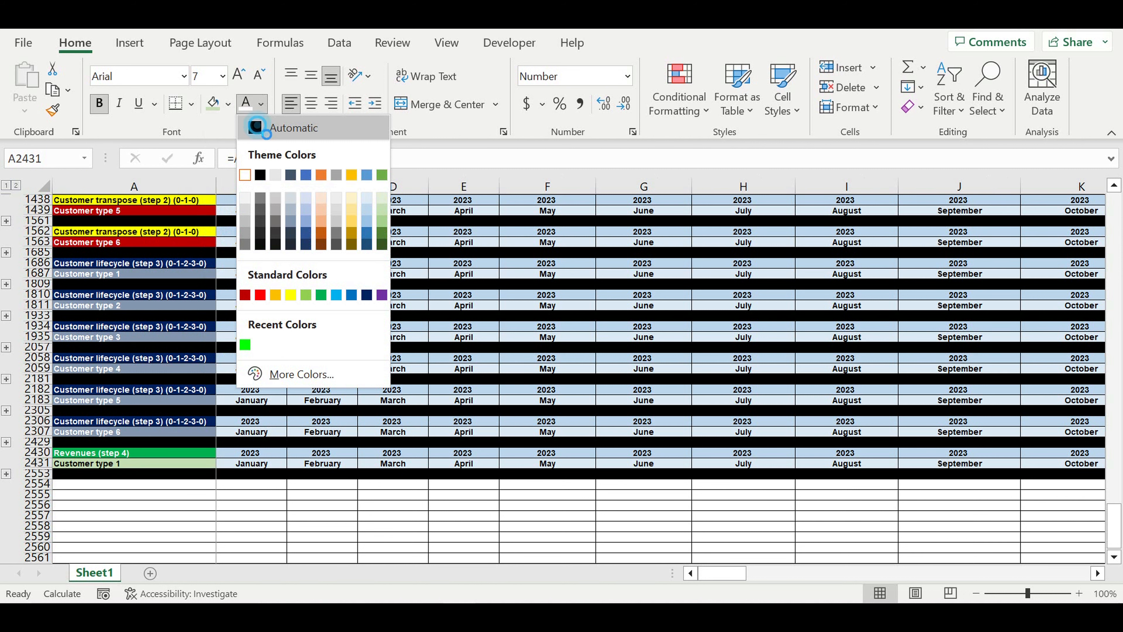
{"action": "left_click", "coordinate": [260, 124]}
{"action": "left_click", "coordinate": [325, 329]}
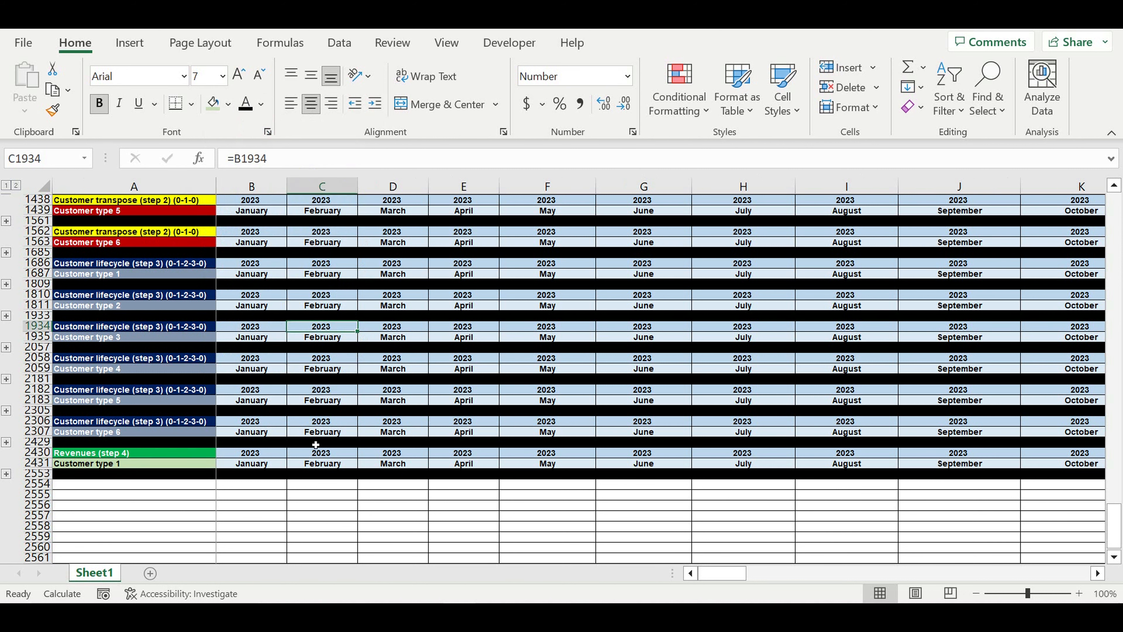
{"action": "left_click", "coordinate": [118, 494]}
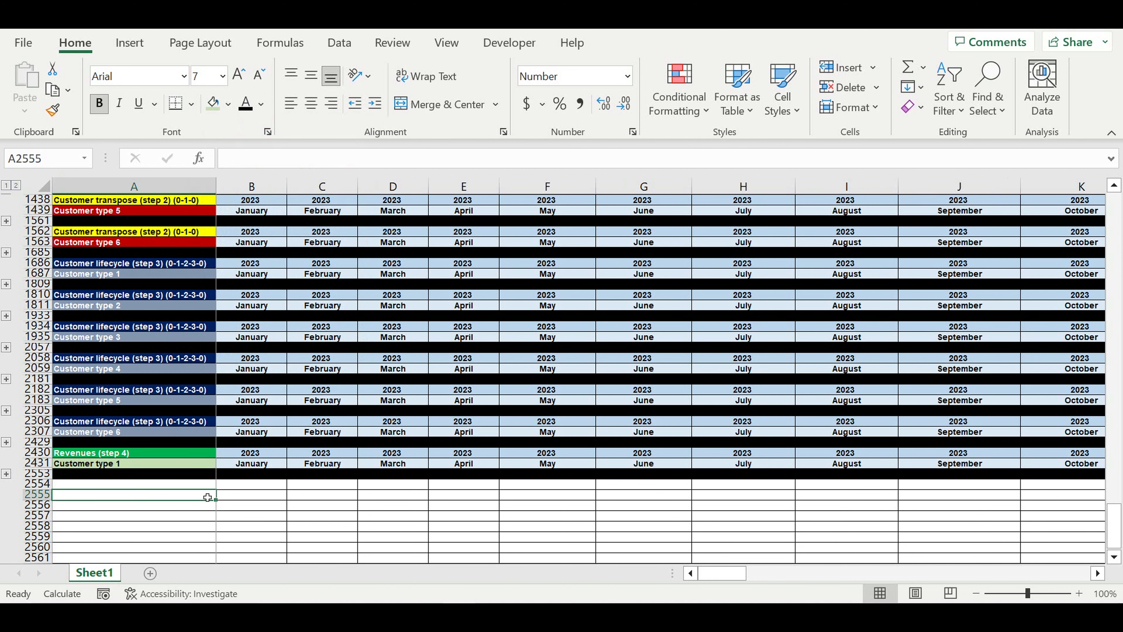
Expand the hidden Revenues (step 4) rows and delete the copied values in B2433:E2441
{"action": "left_click", "coordinate": [6, 473]}
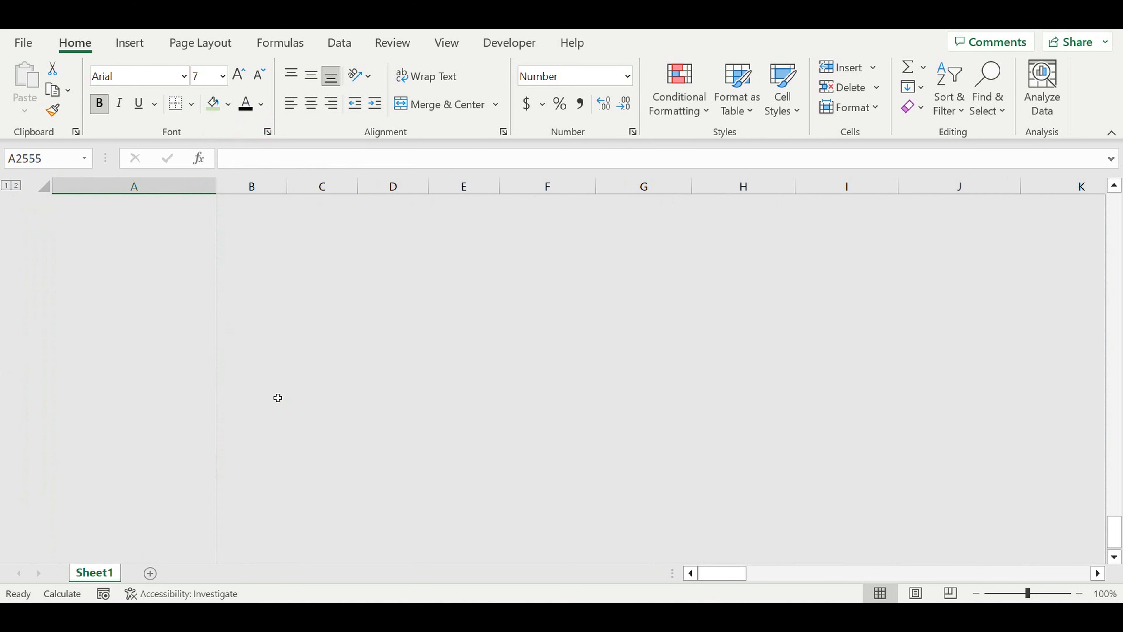
{"action": "scroll", "coordinate": [353, 383], "scroll_direction": "up", "scroll_amount": 16}
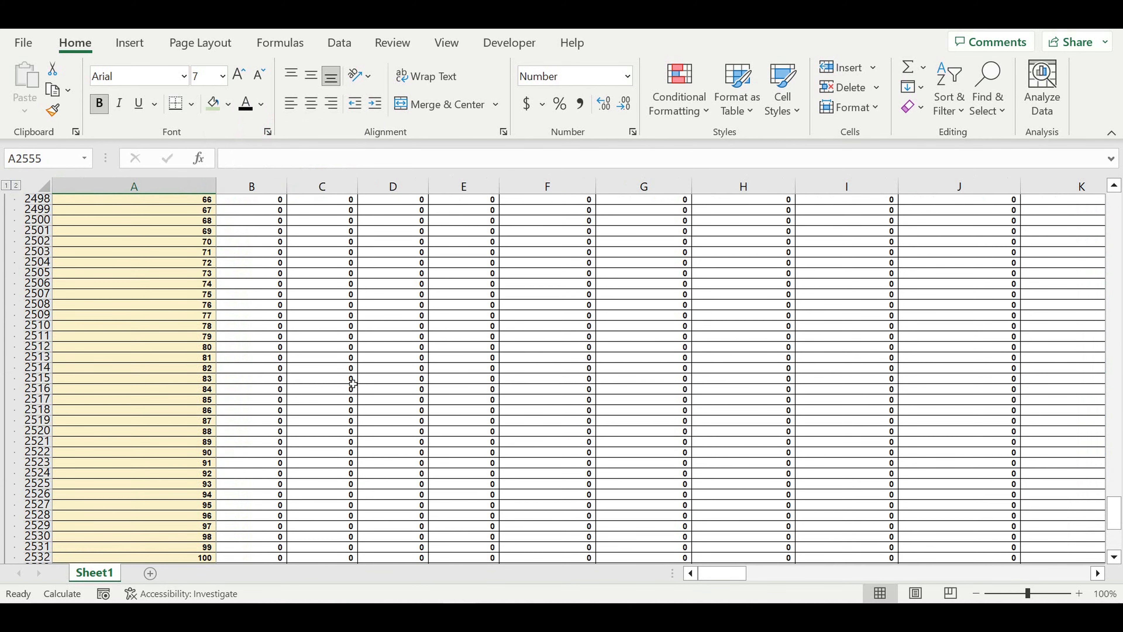
{"action": "scroll", "coordinate": [352, 383], "scroll_direction": "up", "scroll_amount": 4}
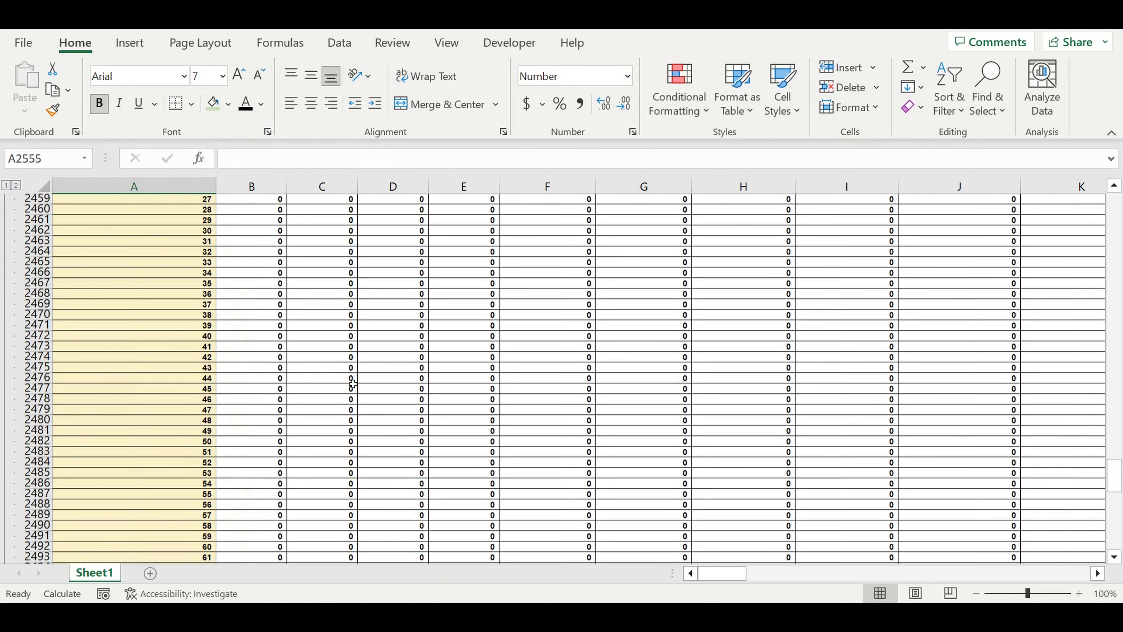
{"action": "scroll", "coordinate": [353, 383], "scroll_direction": "up", "scroll_amount": 17}
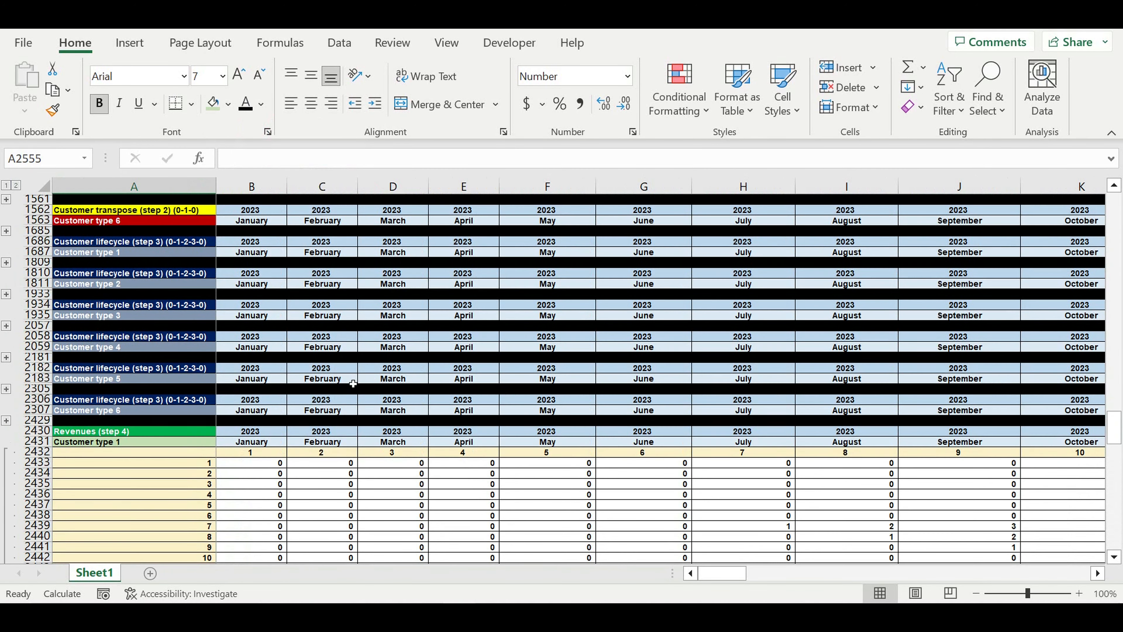
{"action": "scroll", "coordinate": [352, 383], "scroll_direction": "down", "scroll_amount": 1}
{"action": "left_click_drag", "start_coordinate": [265, 434], "coordinate": [468, 520]}
{"action": "key", "text": "Delete"}
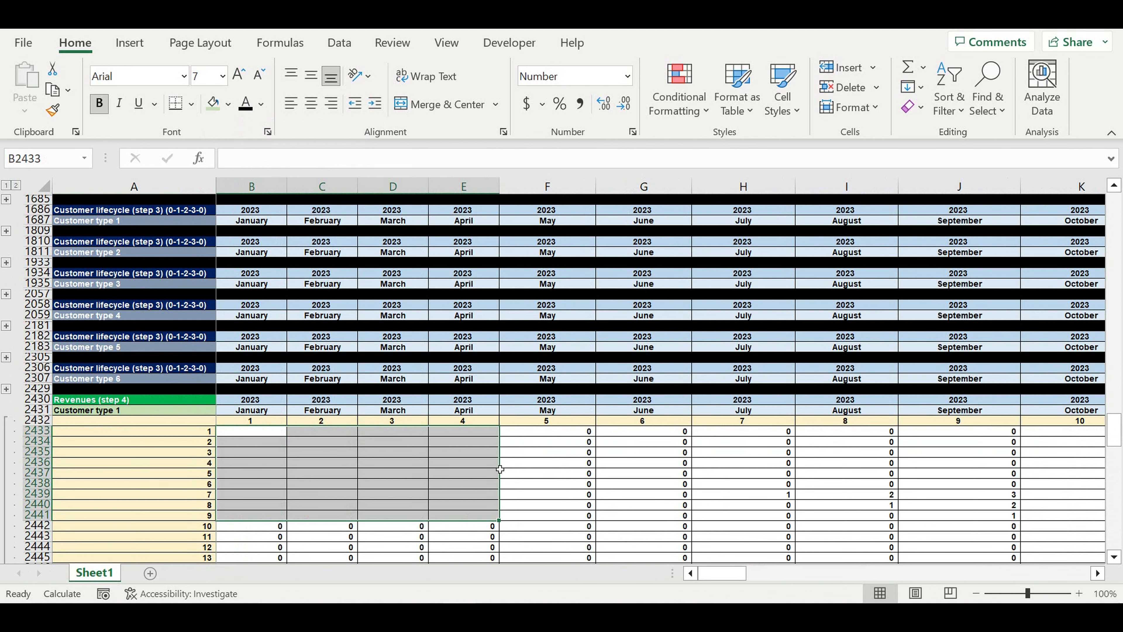
{"action": "left_click", "coordinate": [495, 464]}
Scroll up and expand the collapsed Customer type 1 lifecycle rows
{"action": "scroll", "coordinate": [358, 388], "scroll_direction": "up", "scroll_amount": 1}
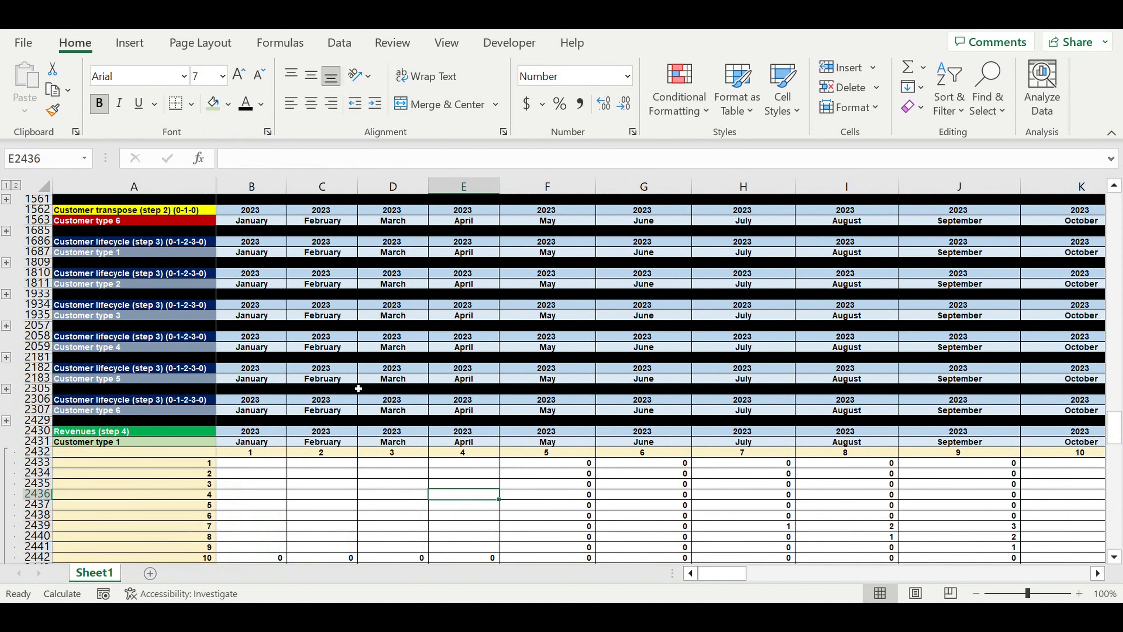
{"action": "scroll", "coordinate": [358, 388], "scroll_direction": "up", "scroll_amount": 2}
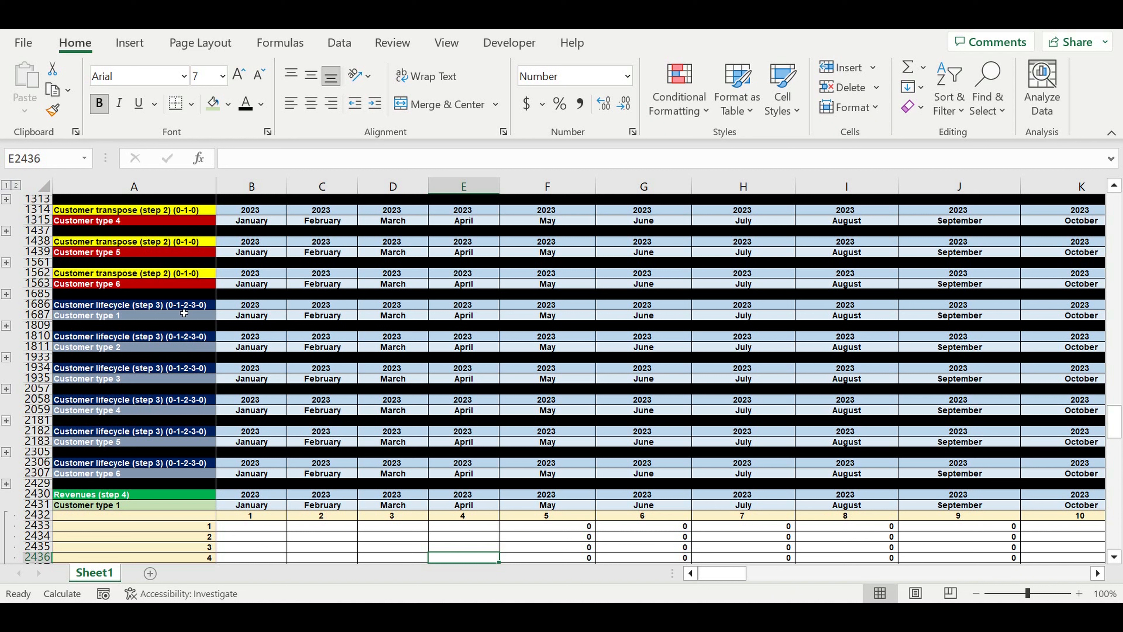
{"action": "left_click", "coordinate": [6, 326]}
{"action": "scroll", "coordinate": [346, 434], "scroll_direction": "down", "scroll_amount": 4}
{"action": "scroll", "coordinate": [345, 434], "scroll_direction": "down", "scroll_amount": 3}
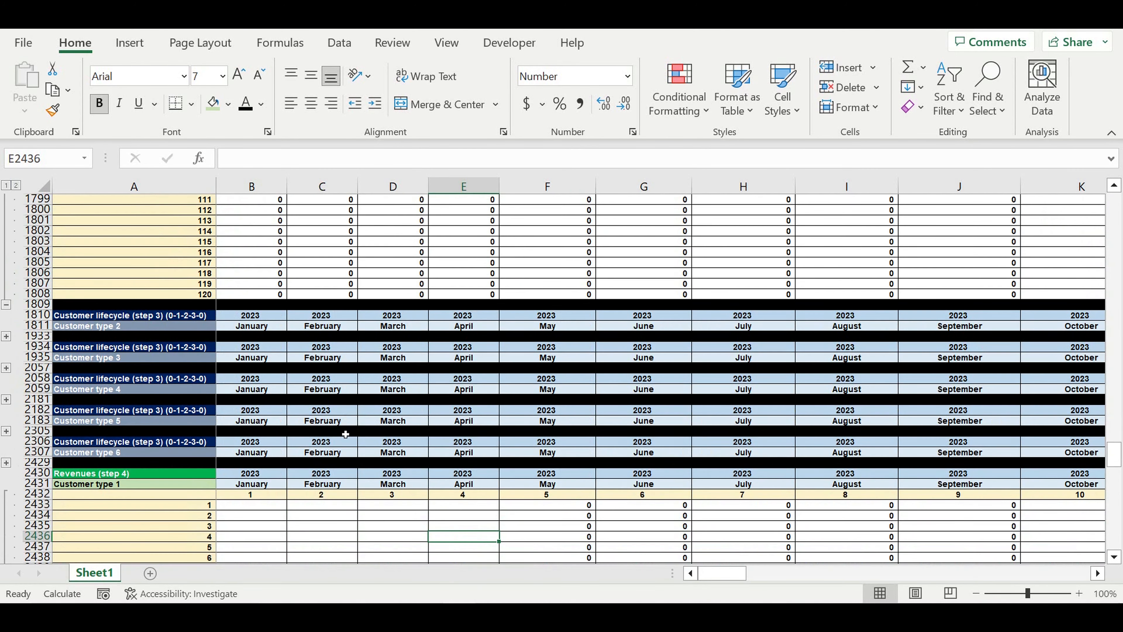
{"action": "scroll", "coordinate": [345, 434], "scroll_direction": "up", "scroll_amount": 12}
{"action": "scroll", "coordinate": [346, 434], "scroll_direction": "up", "scroll_amount": 10}
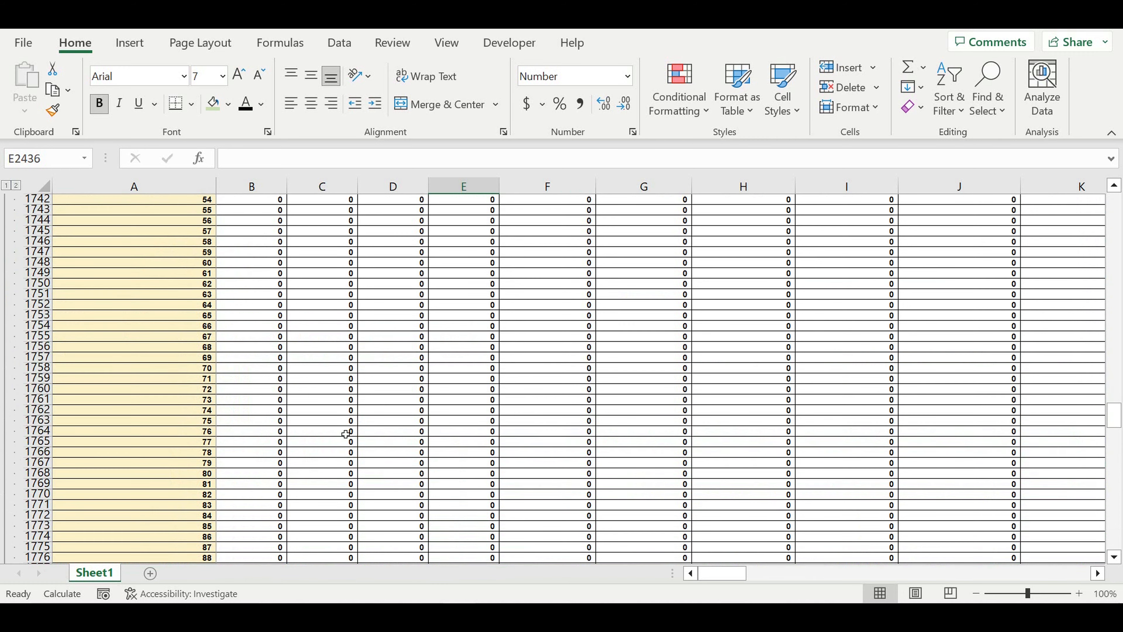
{"action": "scroll", "coordinate": [345, 434], "scroll_direction": "up", "scroll_amount": 20}
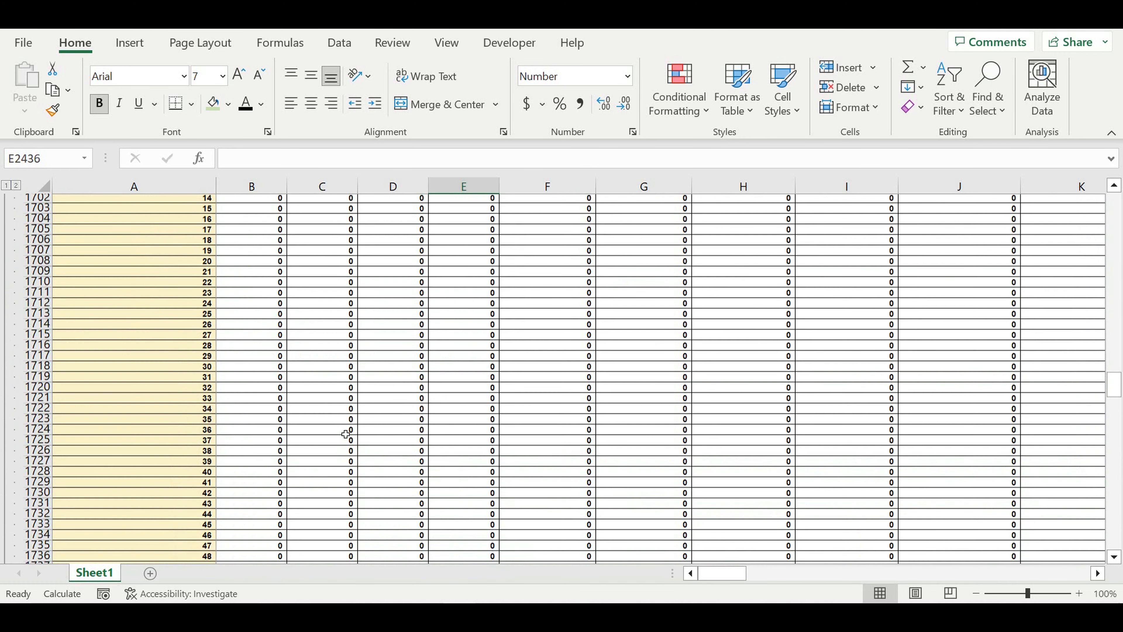
{"action": "scroll", "coordinate": [346, 433], "scroll_direction": "up", "scroll_amount": 4}
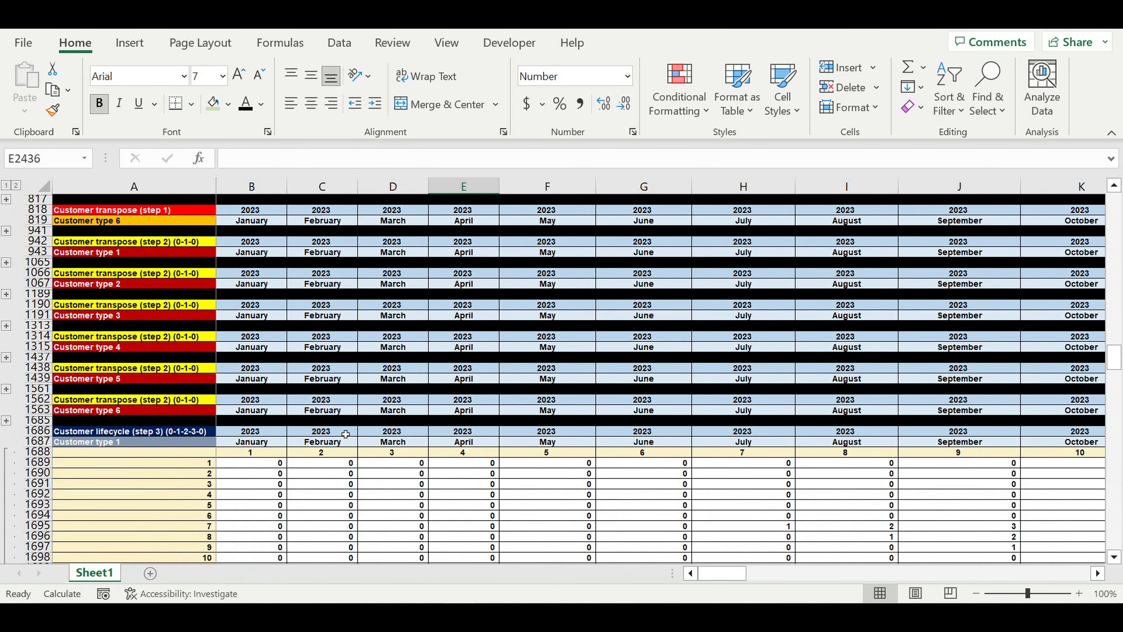
{"action": "scroll", "coordinate": [345, 434], "scroll_direction": "up", "scroll_amount": 4}
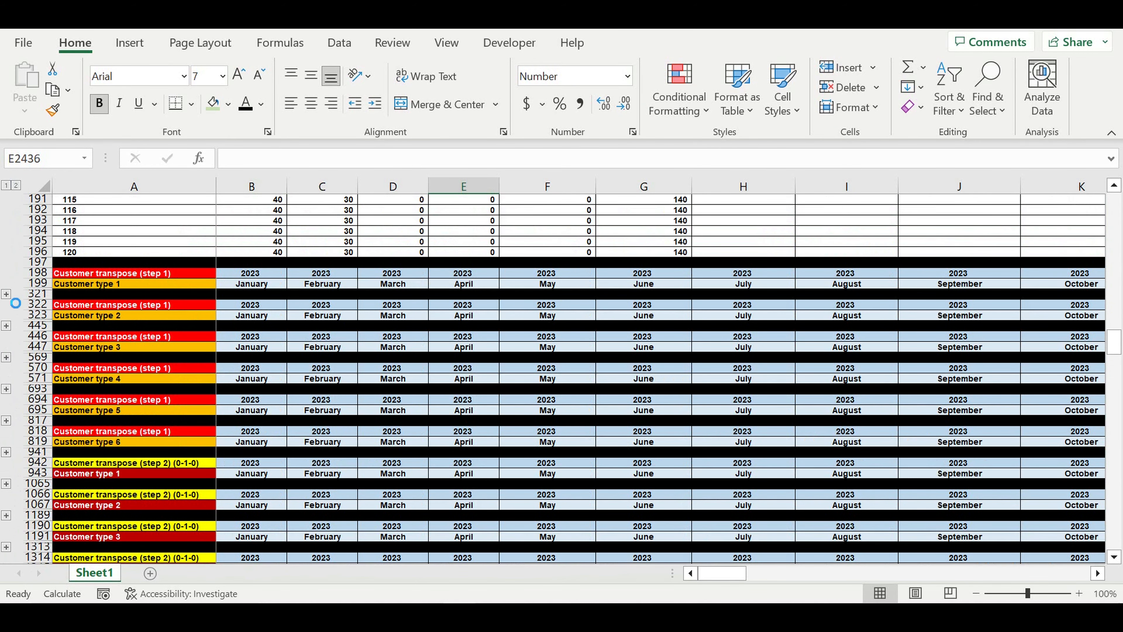
Expand the Customer type 1 transpose rows and scroll down to the Revenues (step 4) block
{"action": "left_click", "coordinate": [7, 293]}
{"action": "scroll", "coordinate": [231, 399], "scroll_direction": "down", "scroll_amount": 20}
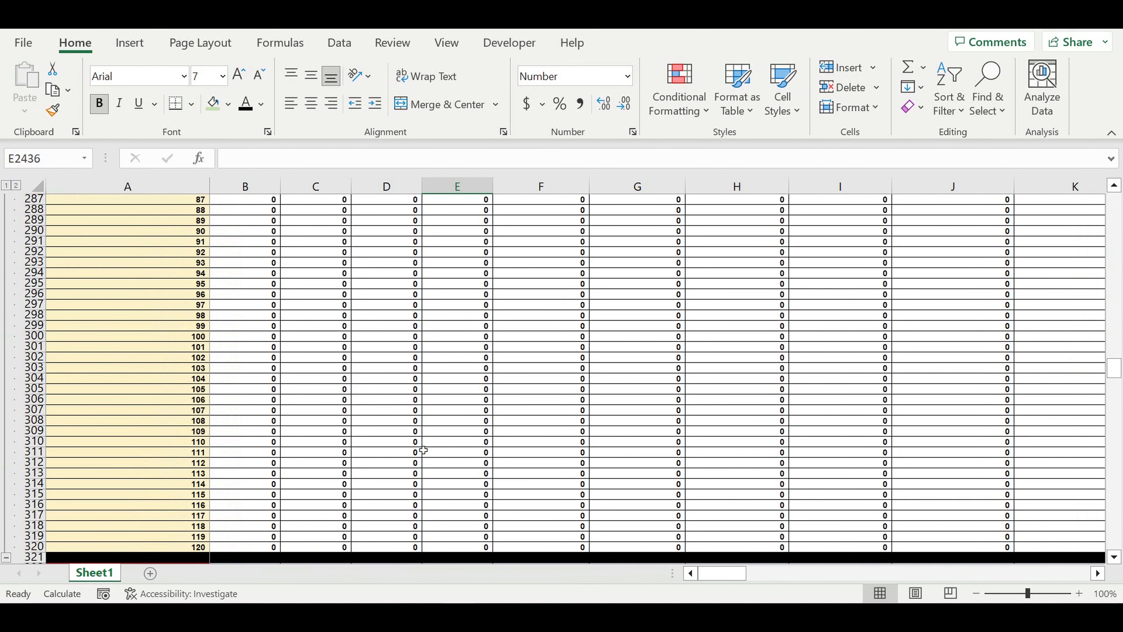
{"action": "scroll", "coordinate": [423, 449], "scroll_direction": "down", "scroll_amount": 3}
{"action": "scroll", "coordinate": [423, 450], "scroll_direction": "down", "scroll_amount": 15}
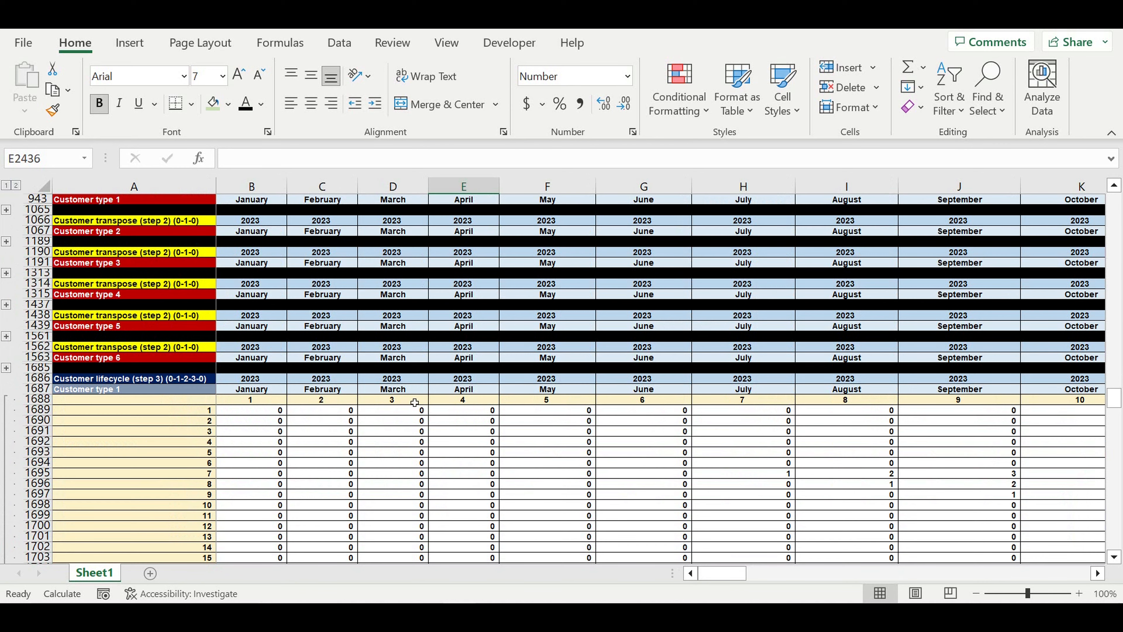
{"action": "scroll", "coordinate": [414, 409], "scroll_direction": "down", "scroll_amount": 12}
{"action": "scroll", "coordinate": [414, 409], "scroll_direction": "down", "scroll_amount": 8}
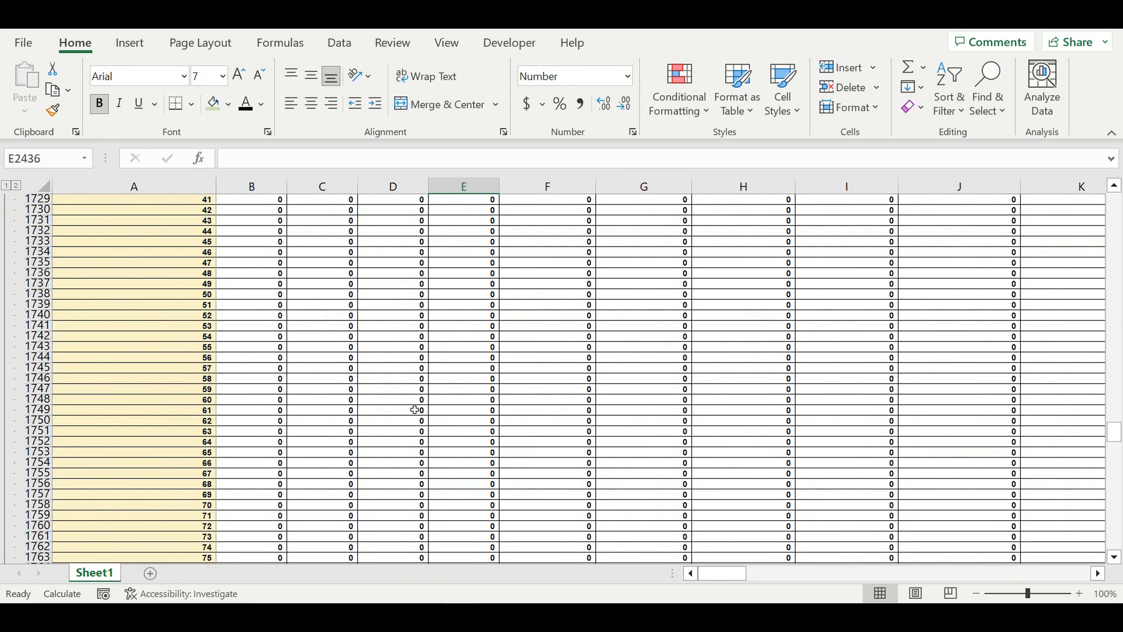
{"action": "scroll", "coordinate": [414, 409], "scroll_direction": "down", "scroll_amount": 16}
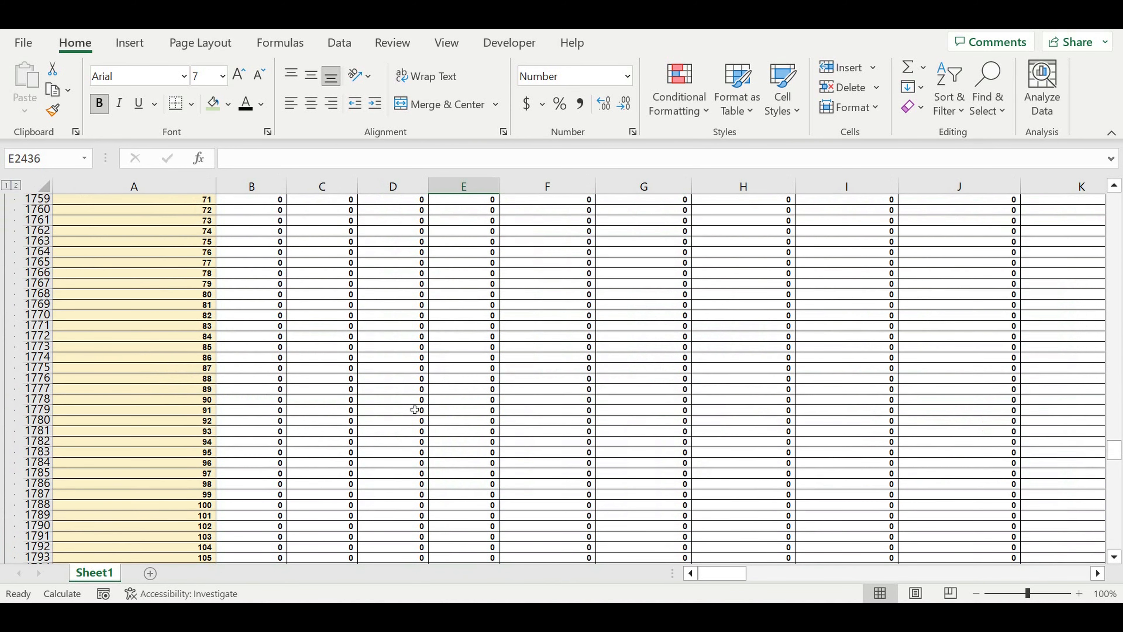
{"action": "scroll", "coordinate": [414, 409], "scroll_direction": "down", "scroll_amount": 14}
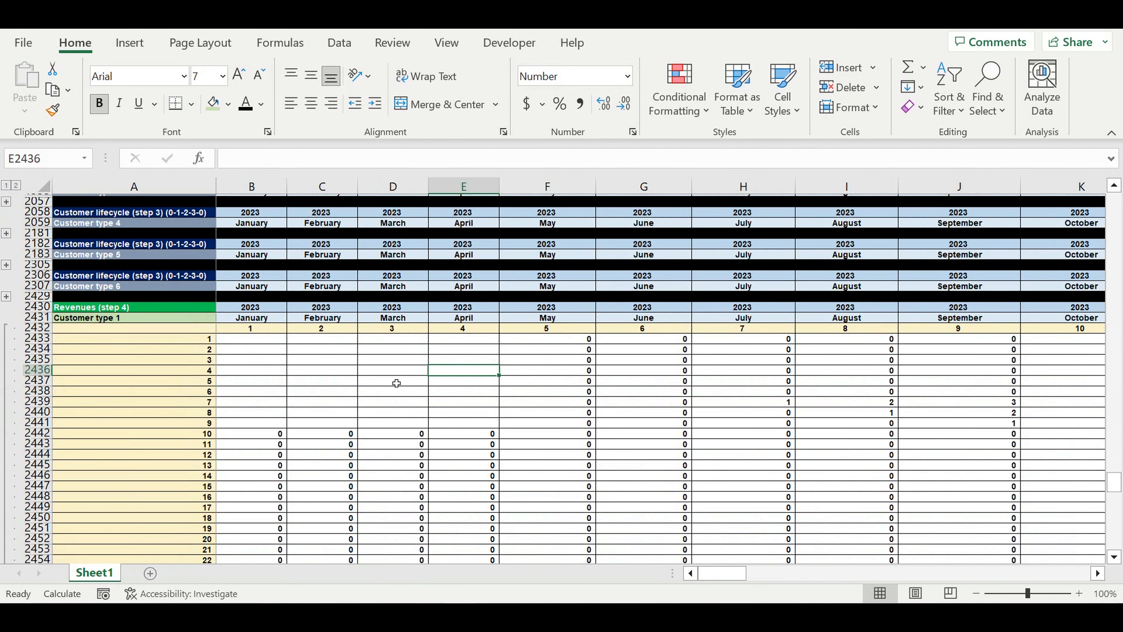
{"action": "scroll", "coordinate": [396, 383], "scroll_direction": "down", "scroll_amount": 1}
Begin =VLOOKUP(B1689, in B2433, then scroll up to the Revenue per customer transpose table
{"action": "left_click", "coordinate": [265, 326]}
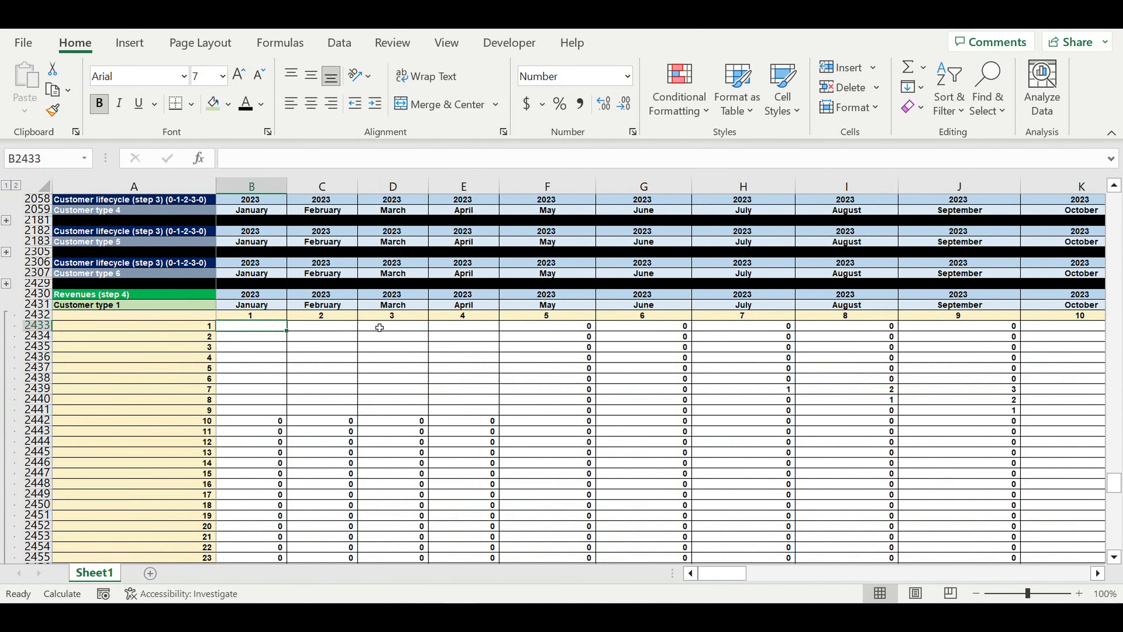
{"action": "type", "text": "="}
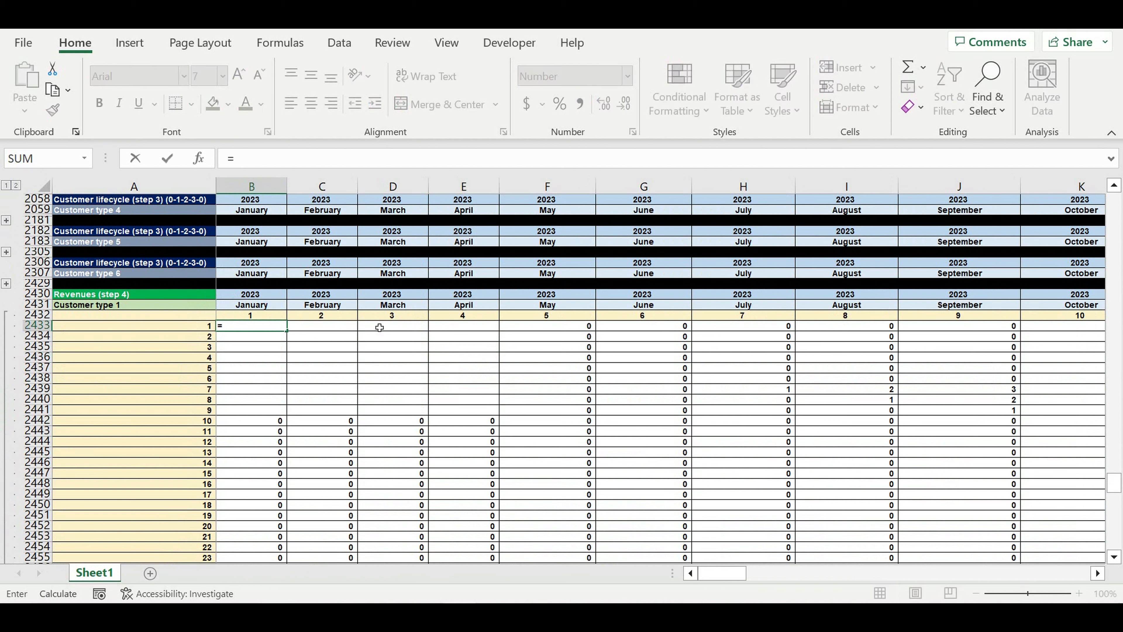
{"action": "type", "text": "vl"}
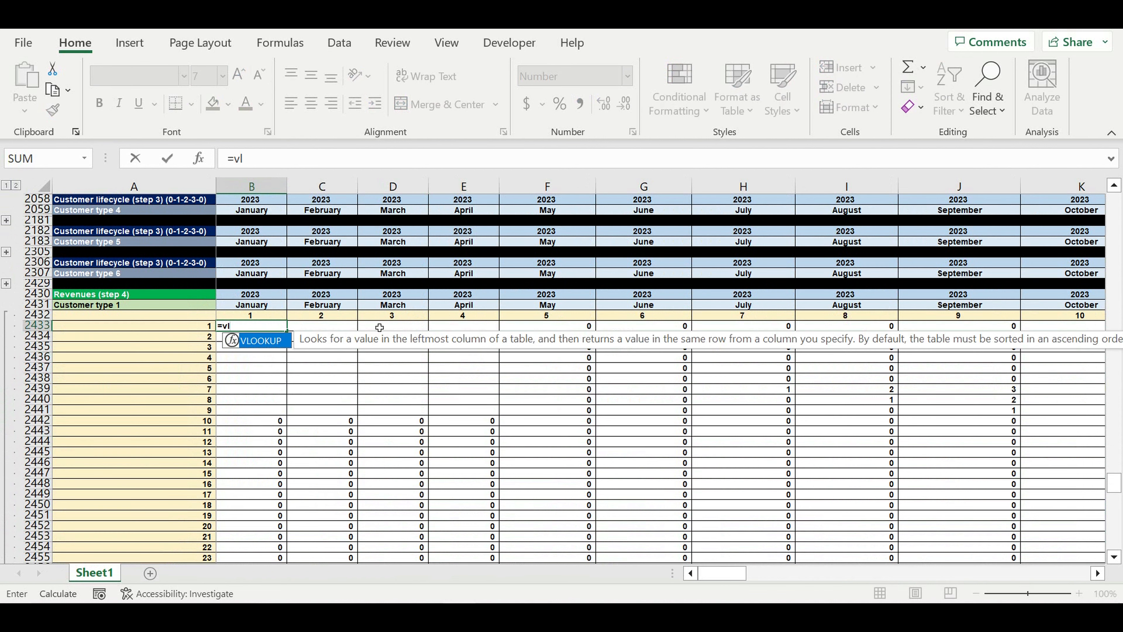
{"action": "key", "text": "Tab"}
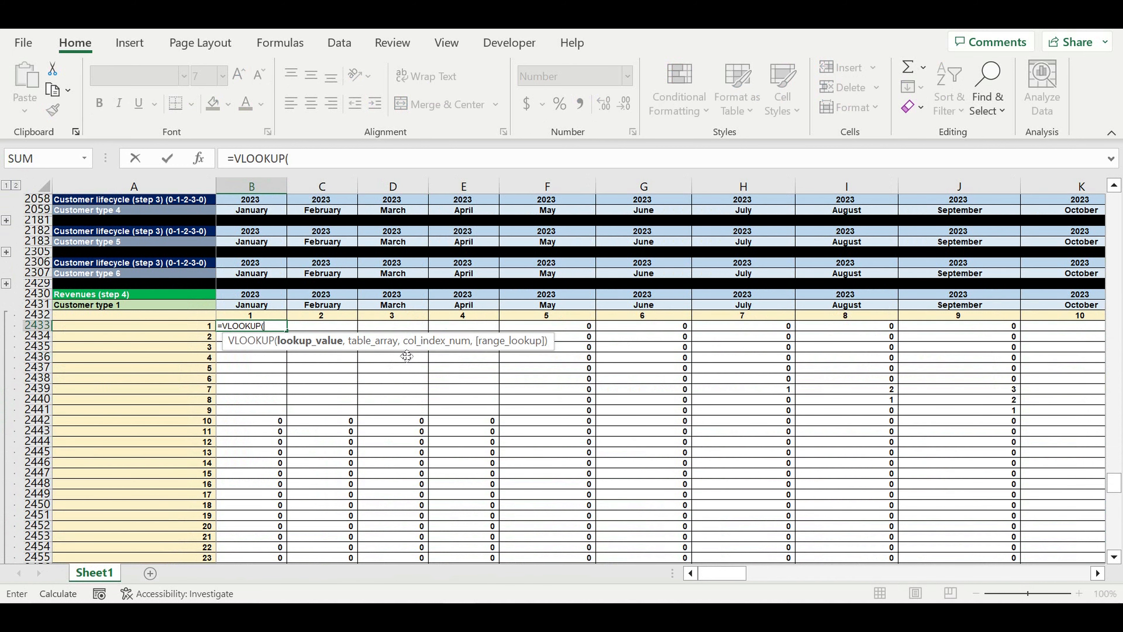
{"action": "scroll", "coordinate": [407, 356], "scroll_direction": "up", "scroll_amount": 15}
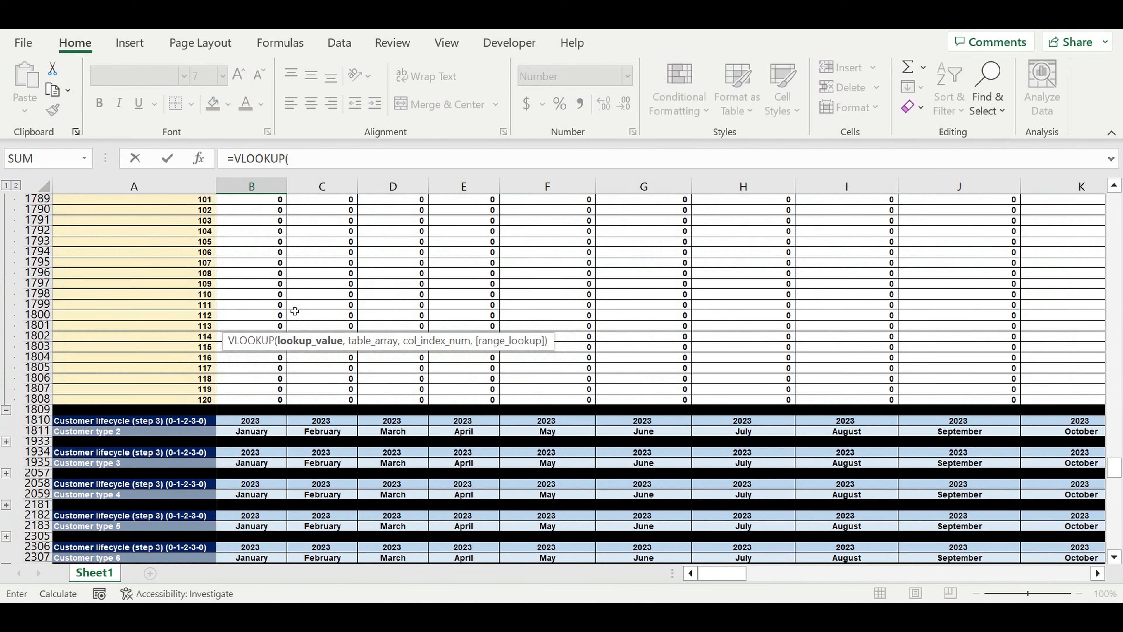
{"action": "scroll", "coordinate": [295, 310], "scroll_direction": "up", "scroll_amount": 11}
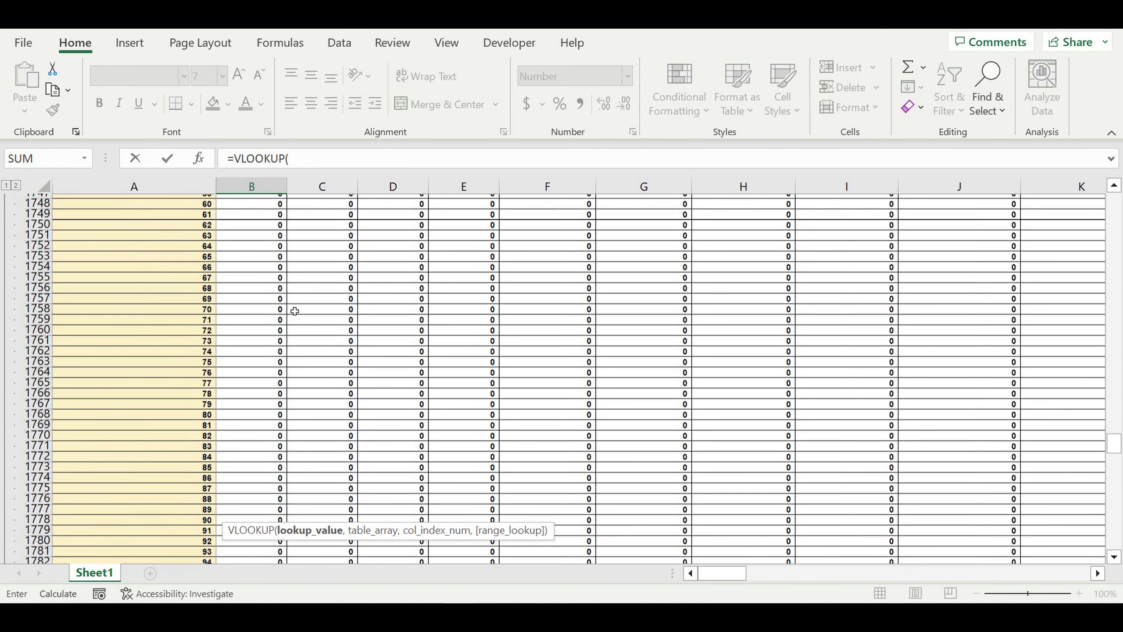
{"action": "scroll", "coordinate": [295, 311], "scroll_direction": "up", "scroll_amount": 17}
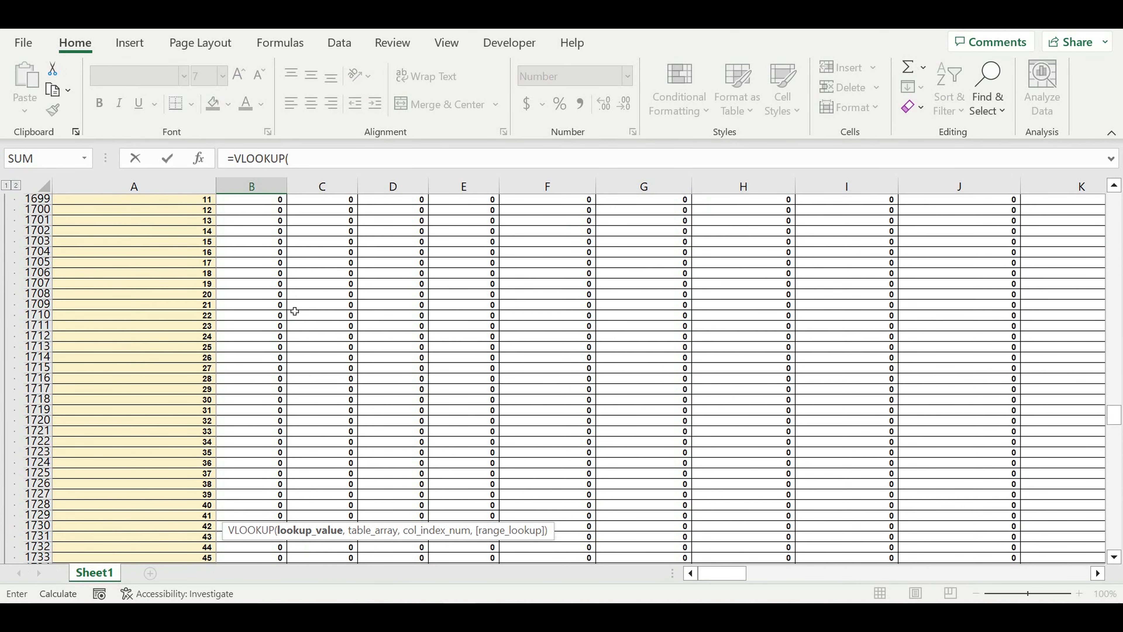
{"action": "scroll", "coordinate": [294, 311], "scroll_direction": "up", "scroll_amount": 5}
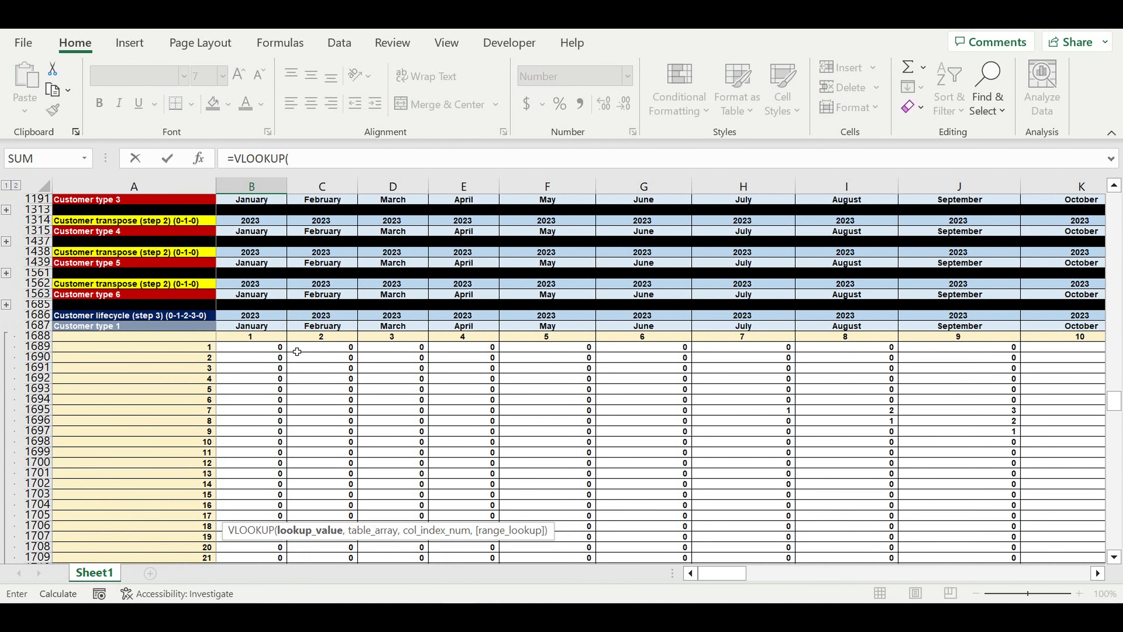
{"action": "left_click", "coordinate": [261, 348]}
{"action": "type", "text": ","}
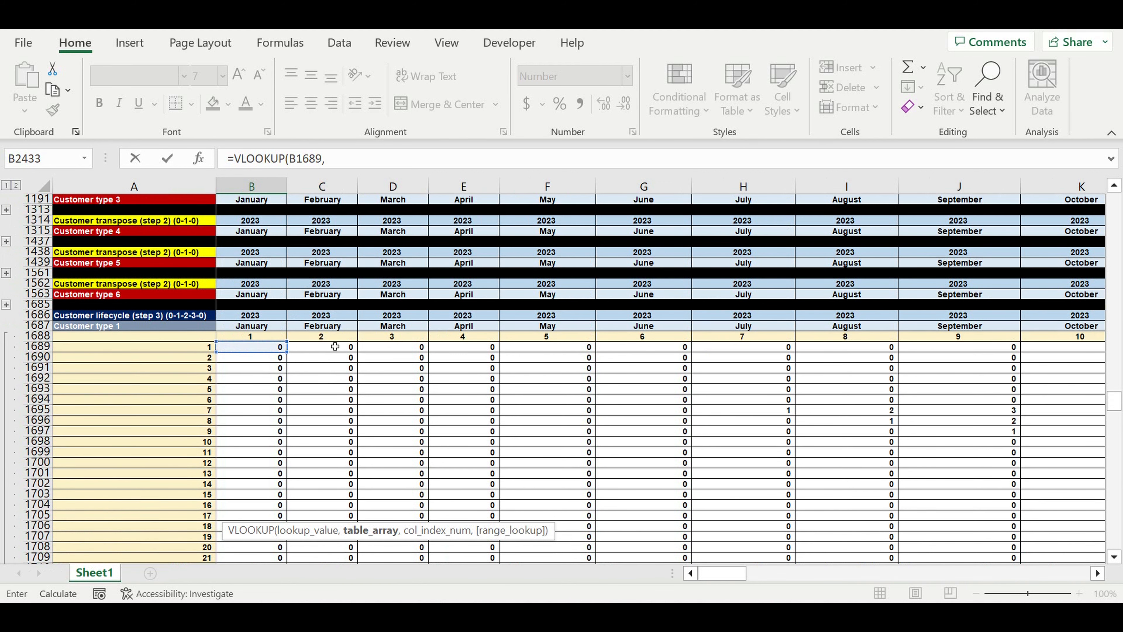
{"action": "scroll", "coordinate": [335, 346], "scroll_direction": "up", "scroll_amount": 20}
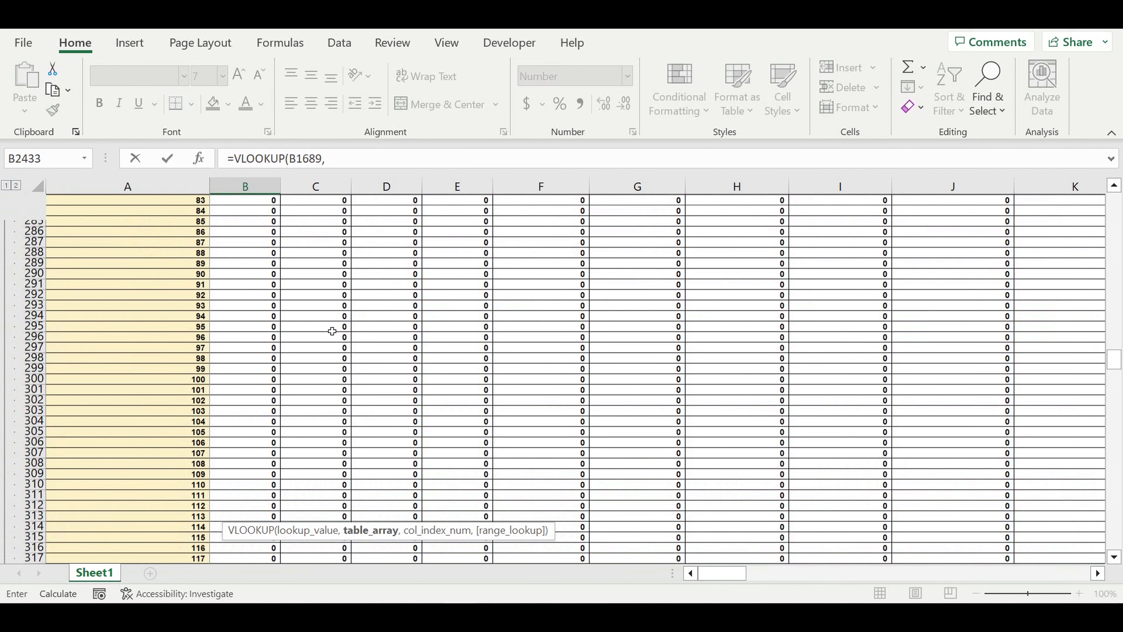
{"action": "scroll", "coordinate": [330, 327], "scroll_direction": "up", "scroll_amount": 20}
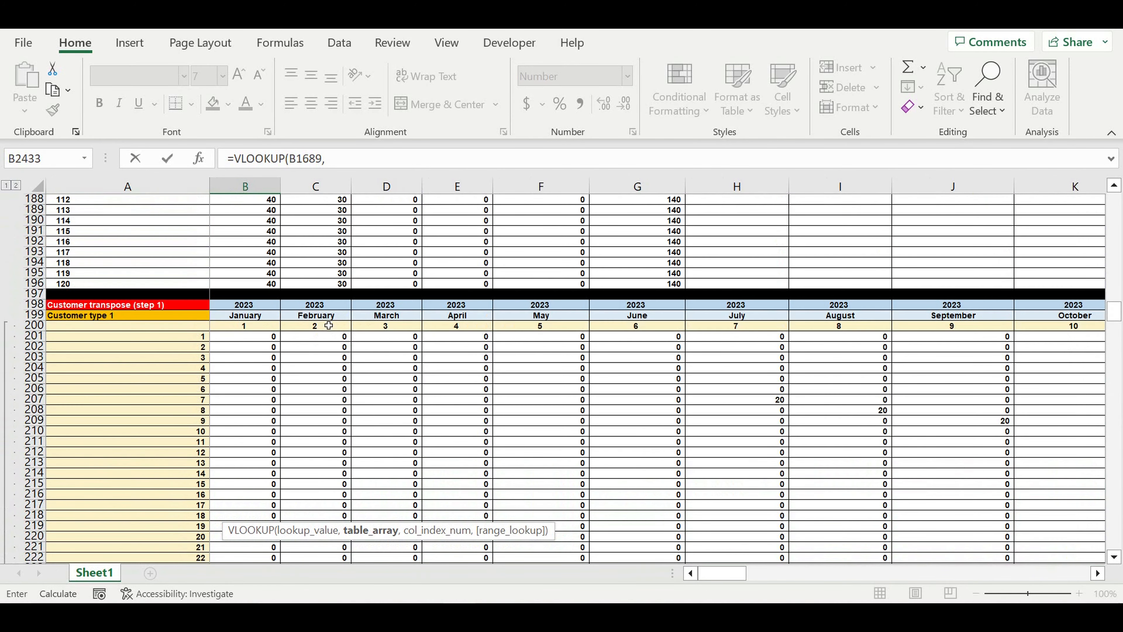
{"action": "scroll", "coordinate": [329, 326], "scroll_direction": "up", "scroll_amount": 13}
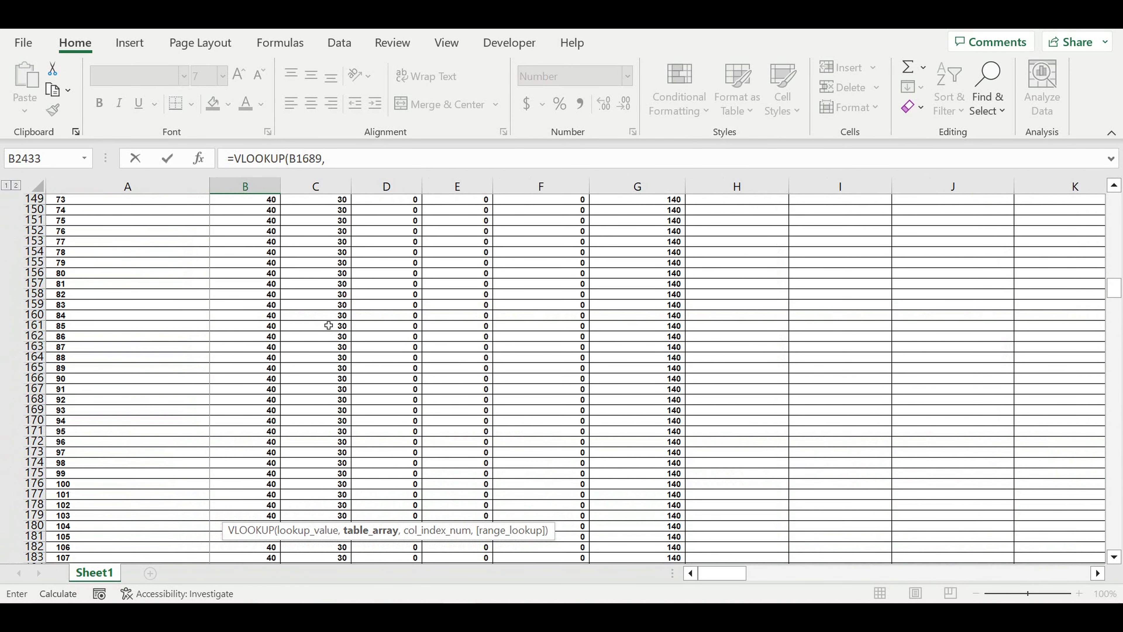
{"action": "scroll", "coordinate": [328, 325], "scroll_direction": "up", "scroll_amount": 9}
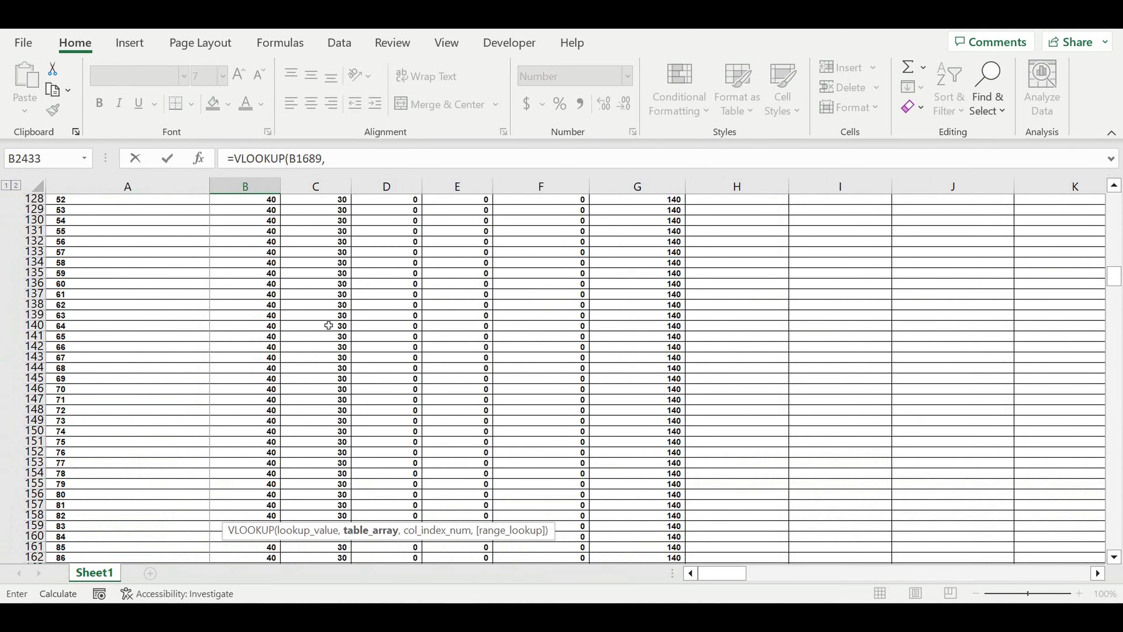
{"action": "scroll", "coordinate": [328, 325], "scroll_direction": "up", "scroll_amount": 10}
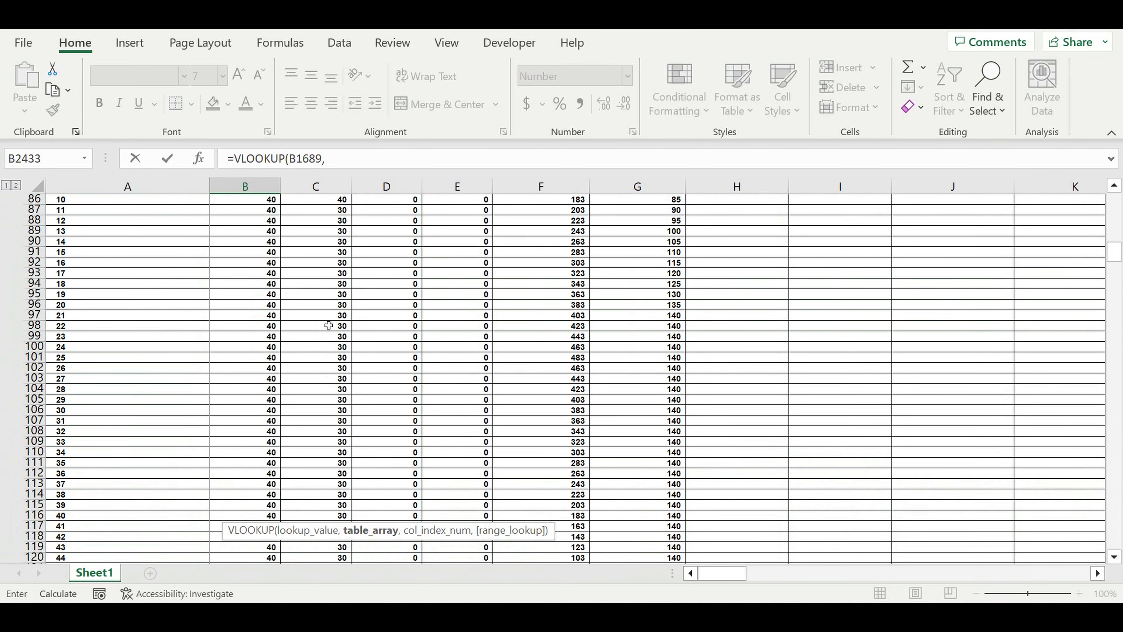
{"action": "scroll", "coordinate": [329, 325], "scroll_direction": "up", "scroll_amount": 4}
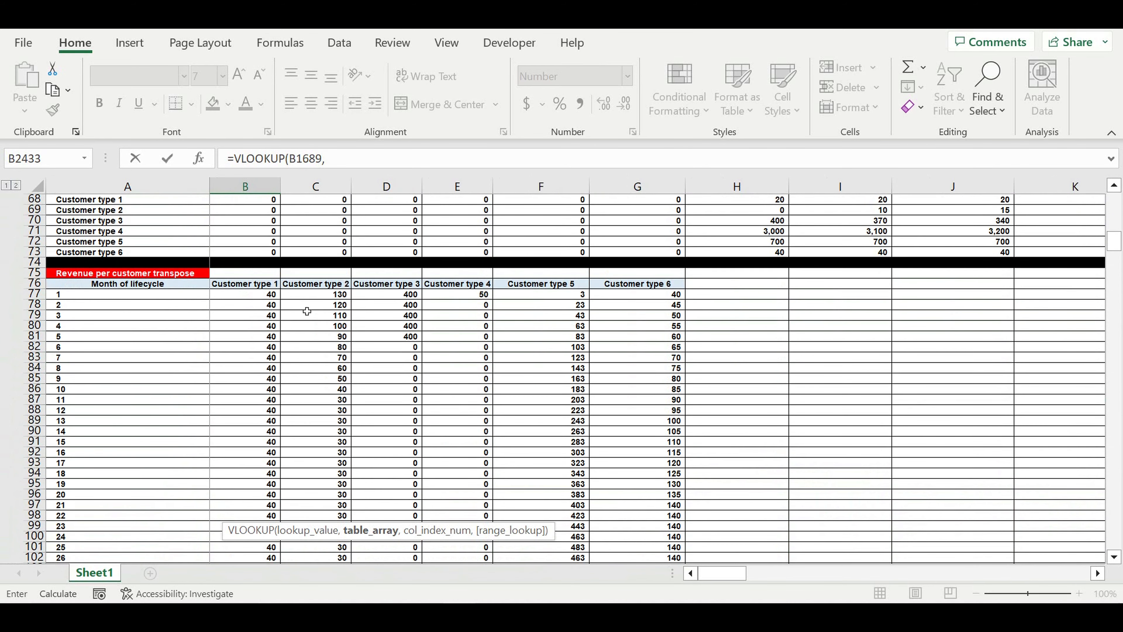
Use the revenue table A77:G196 as the VLOOKUP range, returning column 2 with exact match
{"action": "left_click_drag", "start_coordinate": [177, 294], "coordinate": [240, 390]}
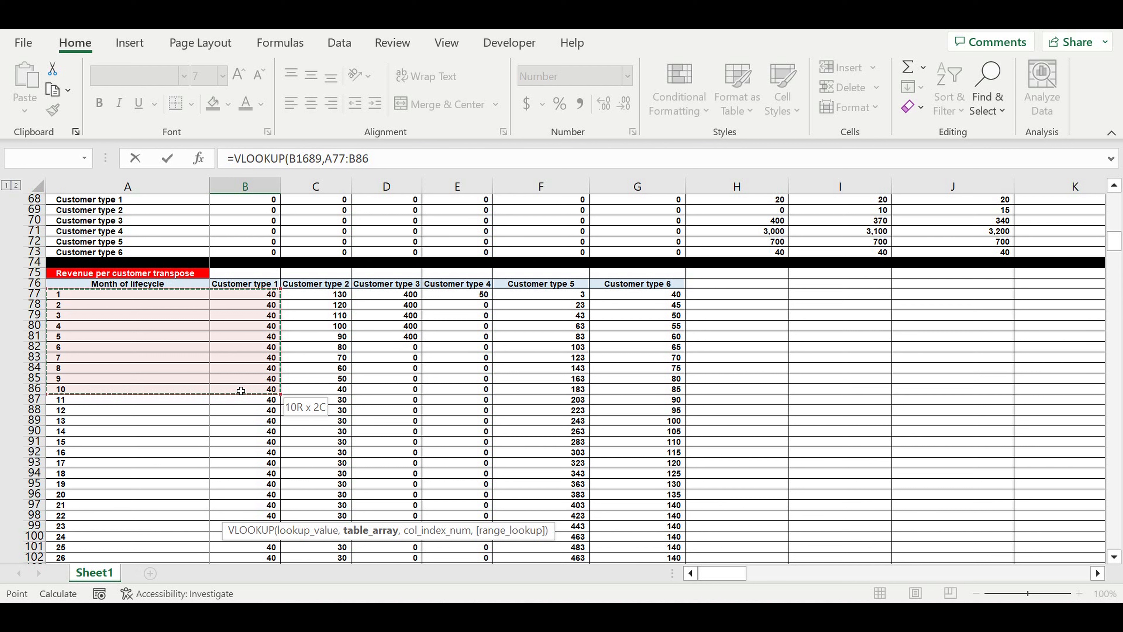
{"action": "left_click_drag", "start_coordinate": [240, 390], "coordinate": [621, 299]}
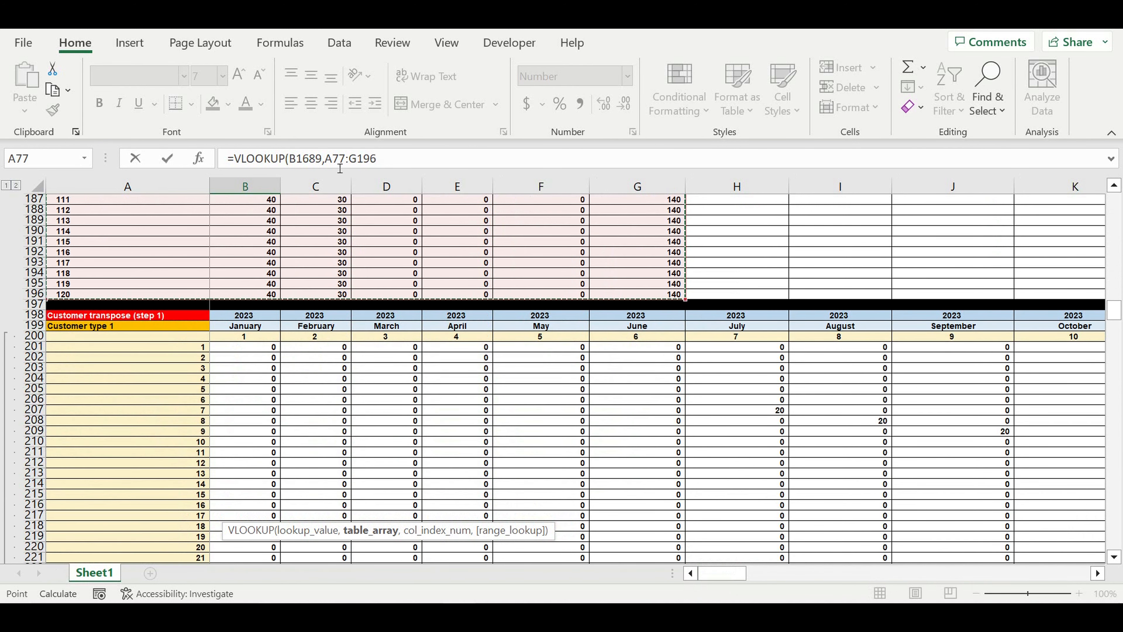
{"action": "left_click", "coordinate": [401, 158]}
{"action": "type", "text": ","}
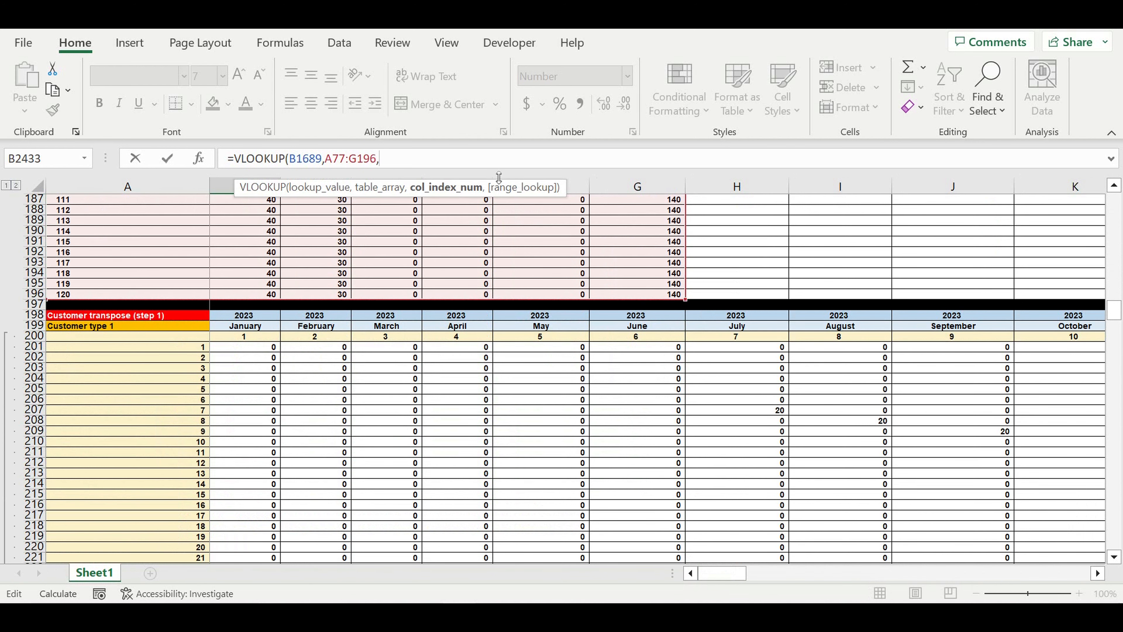
{"action": "scroll", "coordinate": [410, 246], "scroll_direction": "up", "scroll_amount": 5}
{"action": "scroll", "coordinate": [410, 246], "scroll_direction": "up", "scroll_amount": 13}
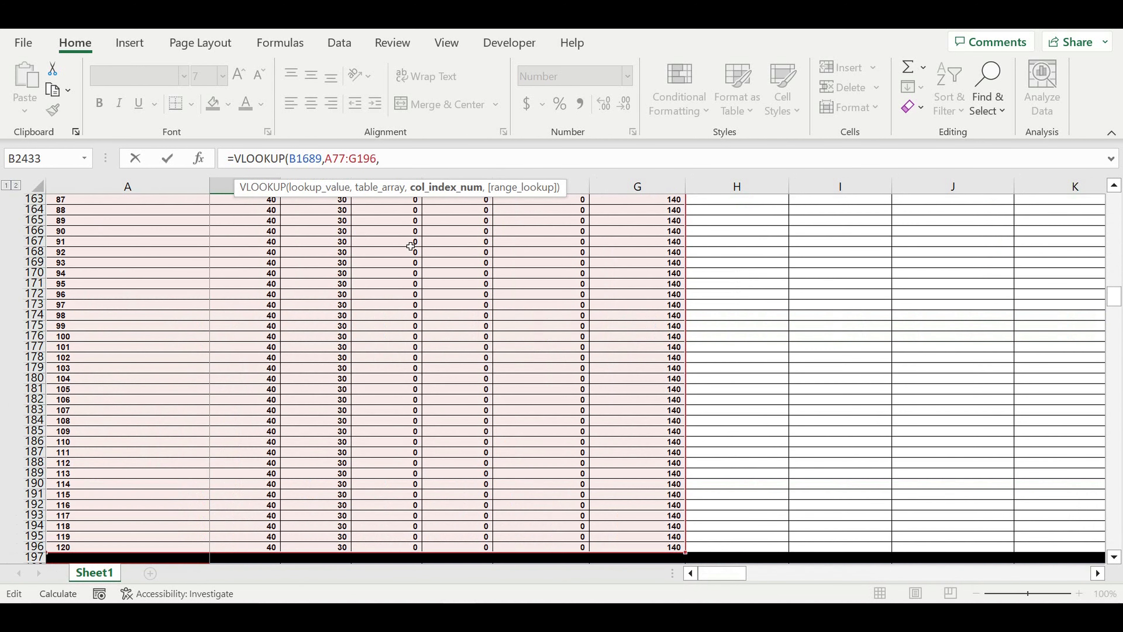
{"action": "scroll", "coordinate": [411, 246], "scroll_direction": "up", "scroll_amount": 13}
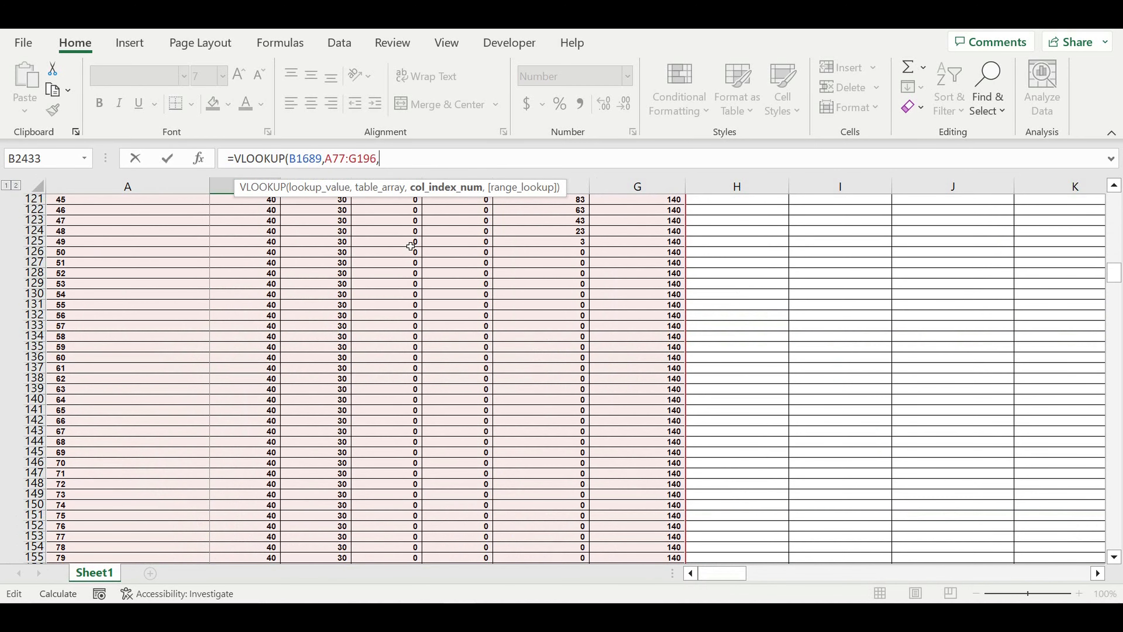
{"action": "scroll", "coordinate": [410, 246], "scroll_direction": "up", "scroll_amount": 3}
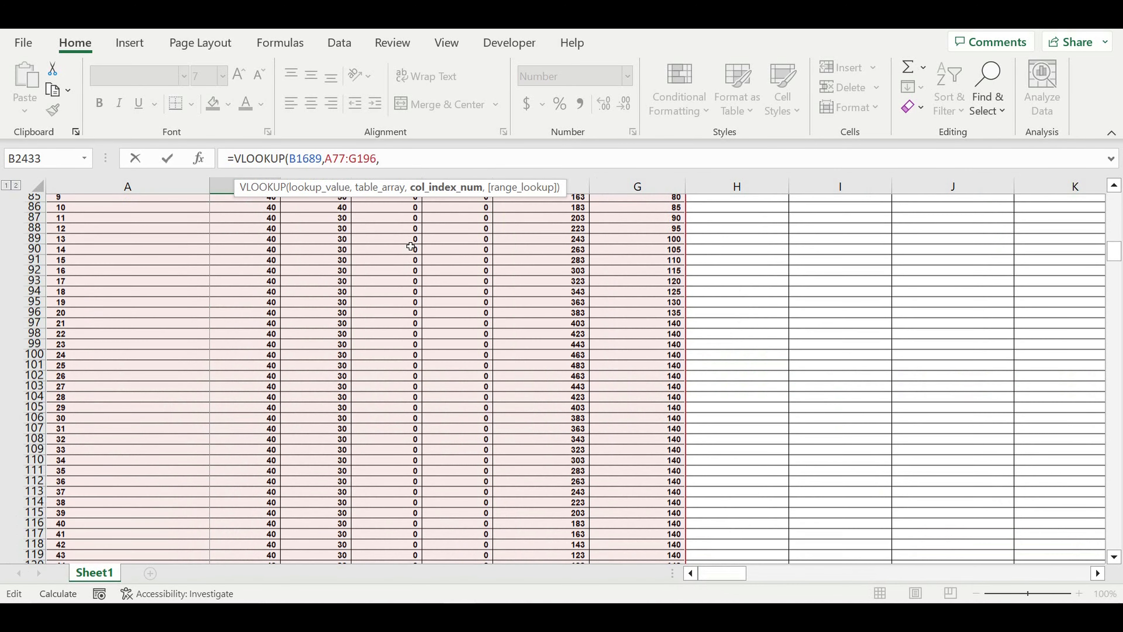
{"action": "scroll", "coordinate": [411, 245], "scroll_direction": "up", "scroll_amount": 7}
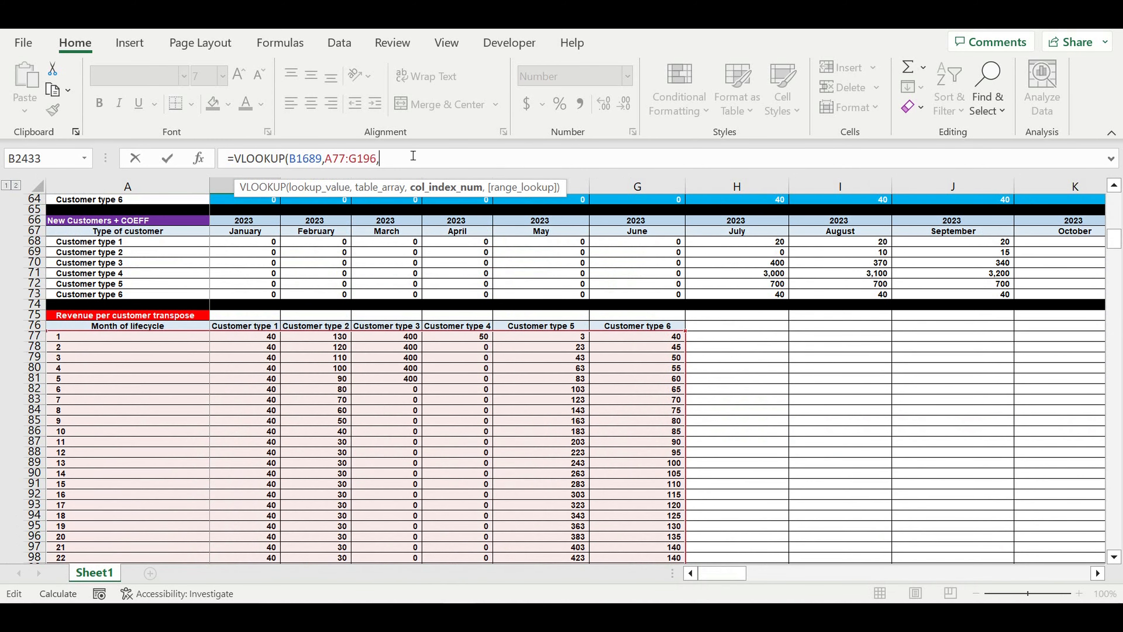
{"action": "type", "text": "2,0)"}
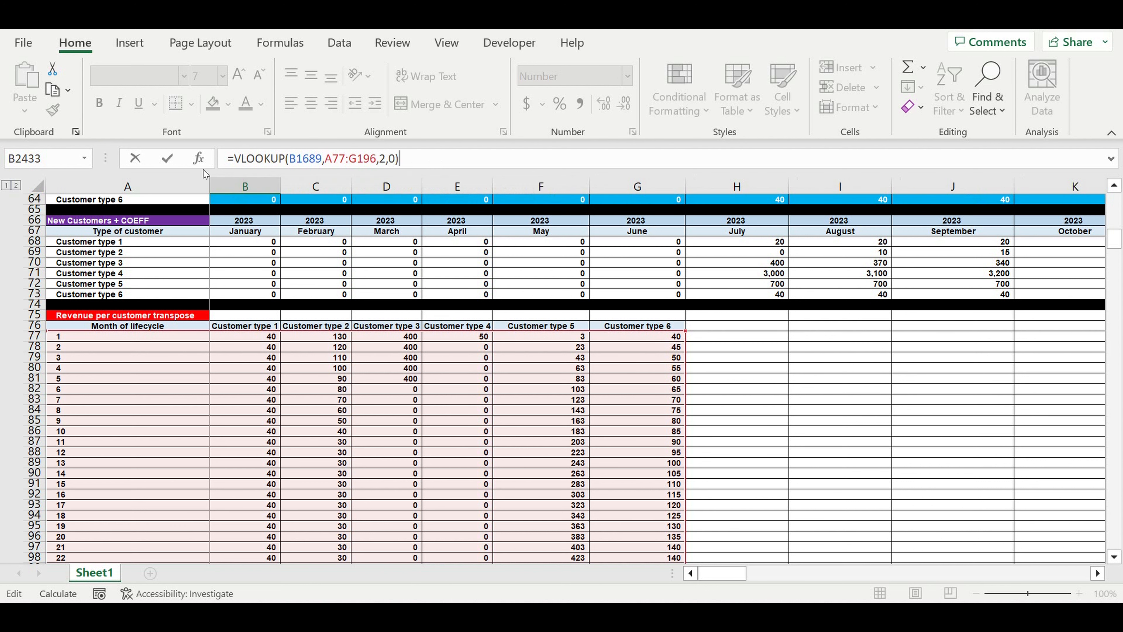
Lock the lookup range as $A$77:$G$196 and append a multiplication sign
{"action": "left_click", "coordinate": [324, 158]}
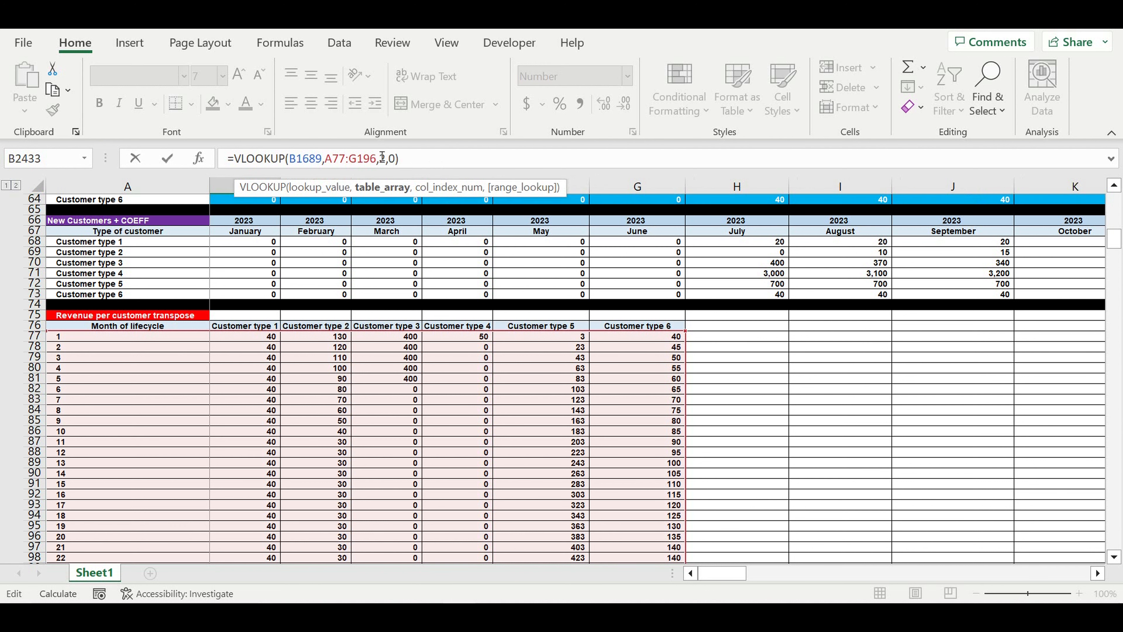
{"action": "type", "text": "$"}
{"action": "key", "text": "Right"}
{"action": "type", "text": "$"}
{"action": "key", "text": "Right"}
{"action": "key", "text": "Right"}
{"action": "key", "text": "Right"}
{"action": "type", "text": "$"}
{"action": "key", "text": "Right"}
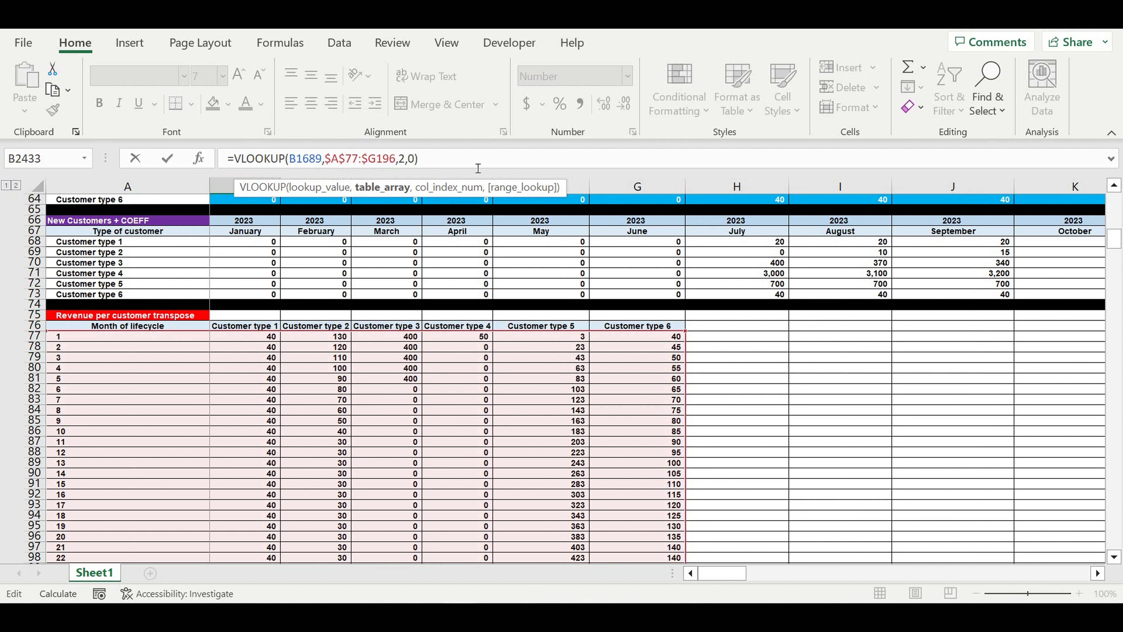
{"action": "type", "text": "$"}
{"action": "key", "text": "End"}
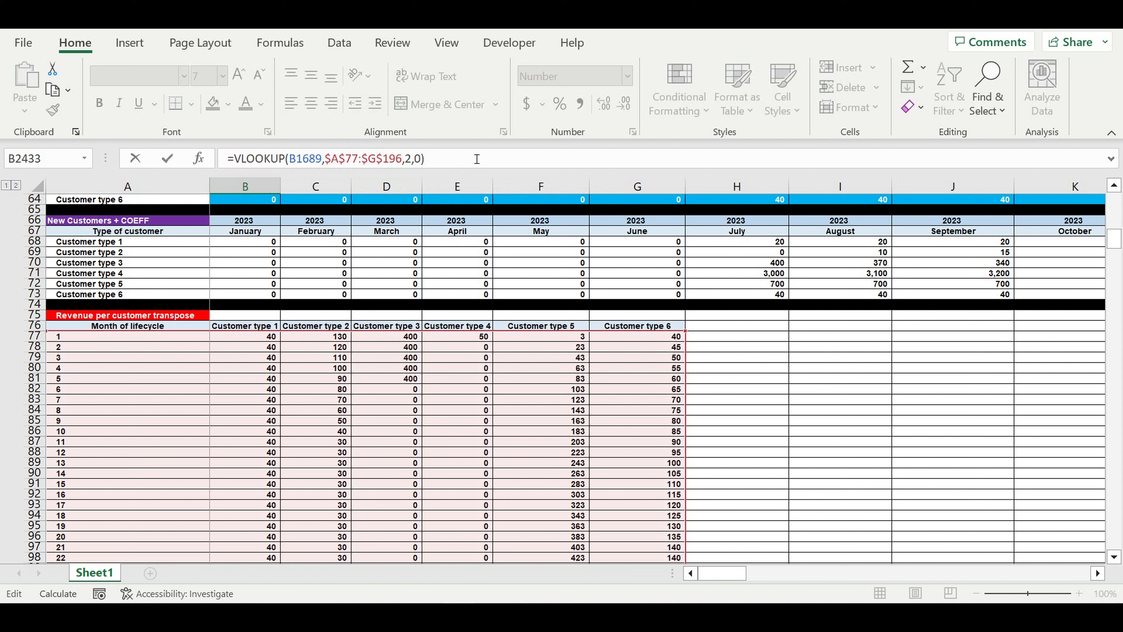
{"action": "type", "text": "*"}
Multiply the lookup by the column-locked total $DR201
{"action": "scroll", "coordinate": [295, 389], "scroll_direction": "down", "scroll_amount": 20}
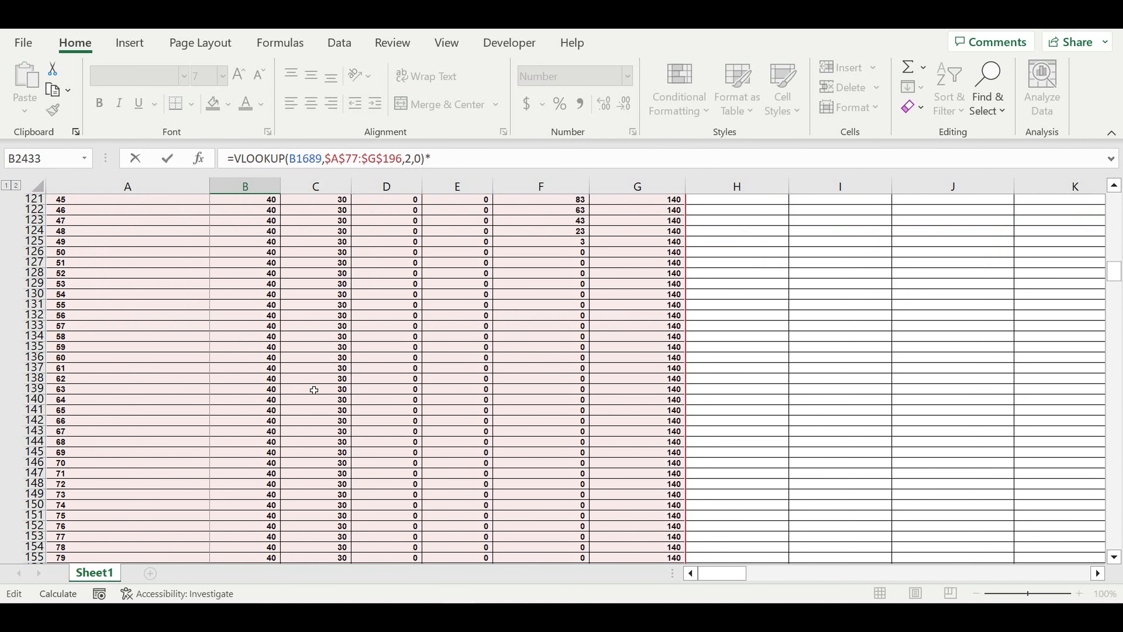
{"action": "scroll", "coordinate": [321, 389], "scroll_direction": "down", "scroll_amount": 10}
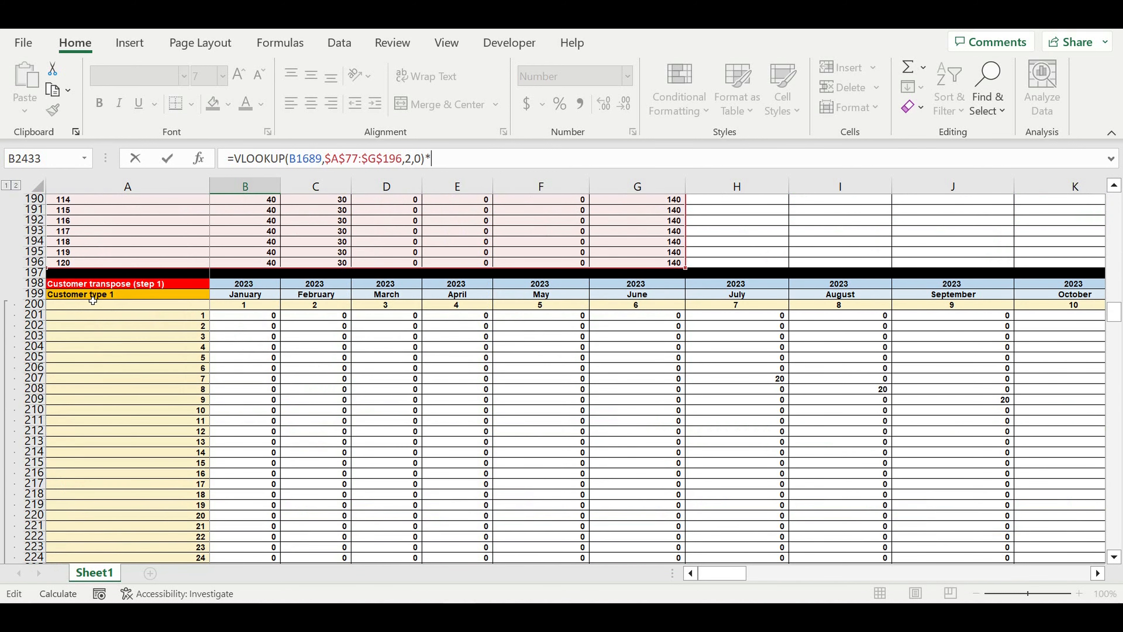
{"action": "left_click_drag", "start_coordinate": [725, 574], "coordinate": [1095, 575]}
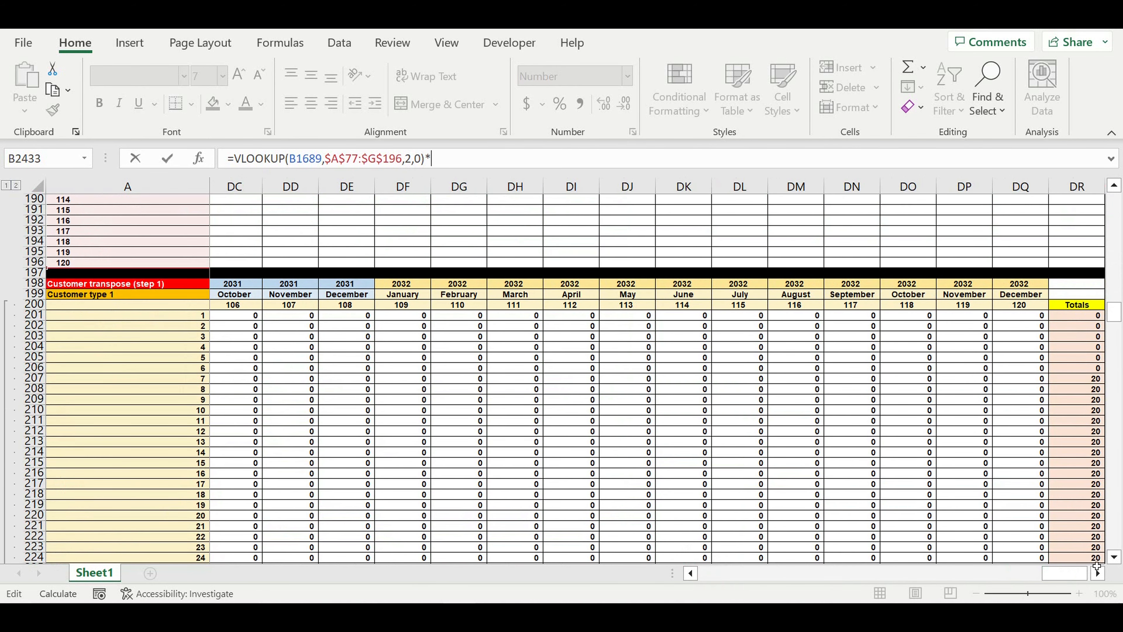
{"action": "double_click", "coordinate": [1100, 574]}
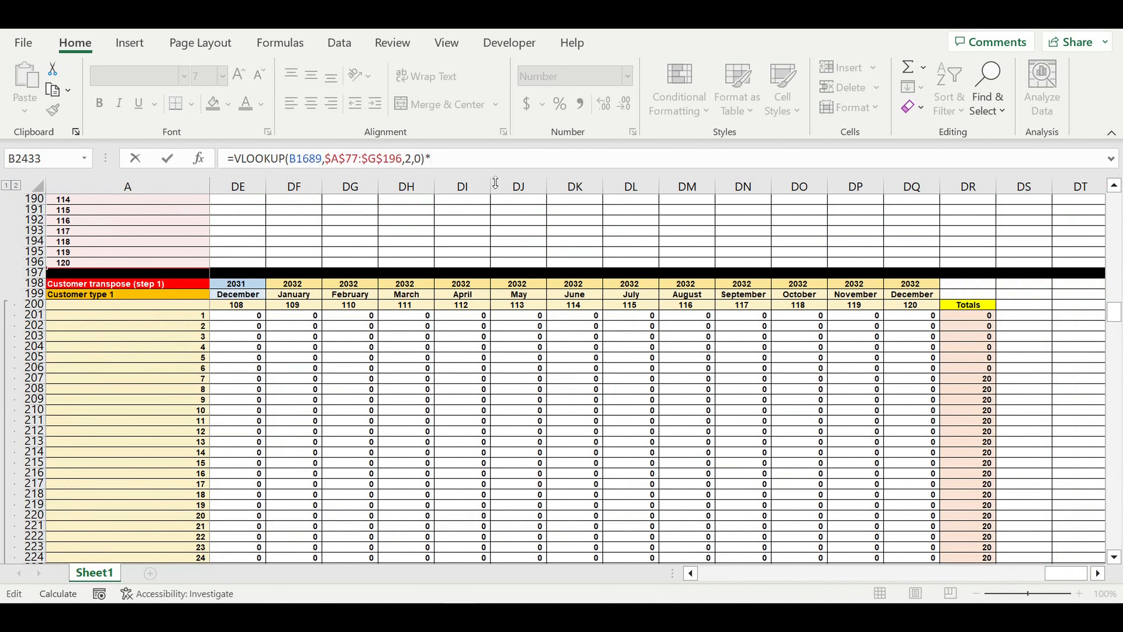
{"action": "left_click", "coordinate": [964, 316]}
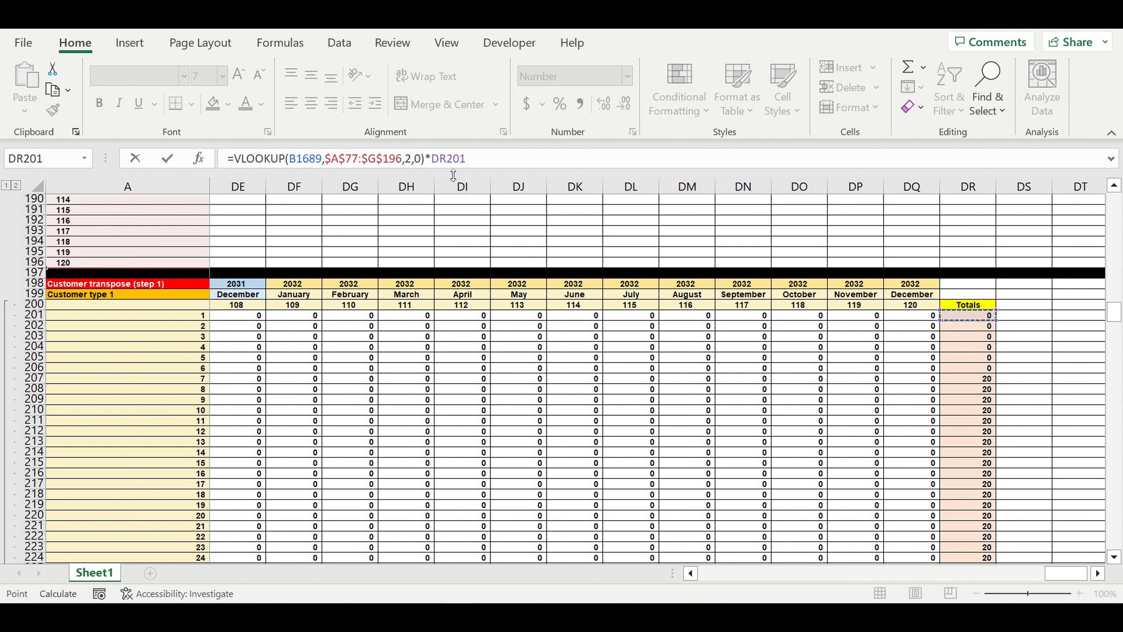
{"action": "left_click", "coordinate": [431, 159]}
{"action": "type", "text": "$"}
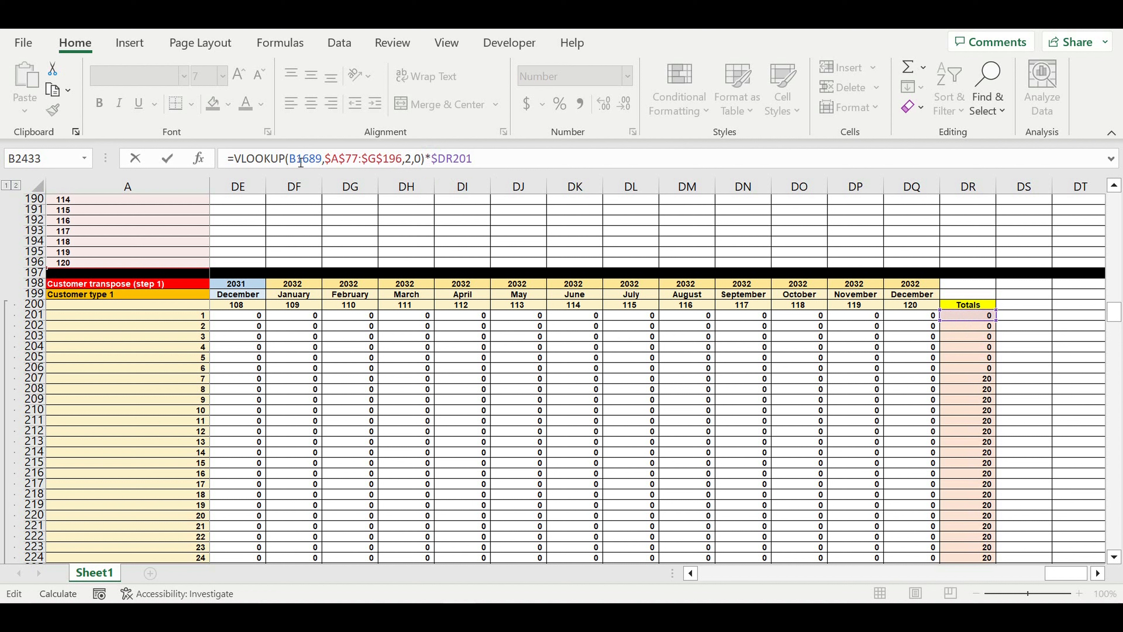
Wrap the formula in IFERROR so it returns 0 on error
{"action": "type", "text": "if"}
{"action": "double_click", "coordinate": [270, 202]}
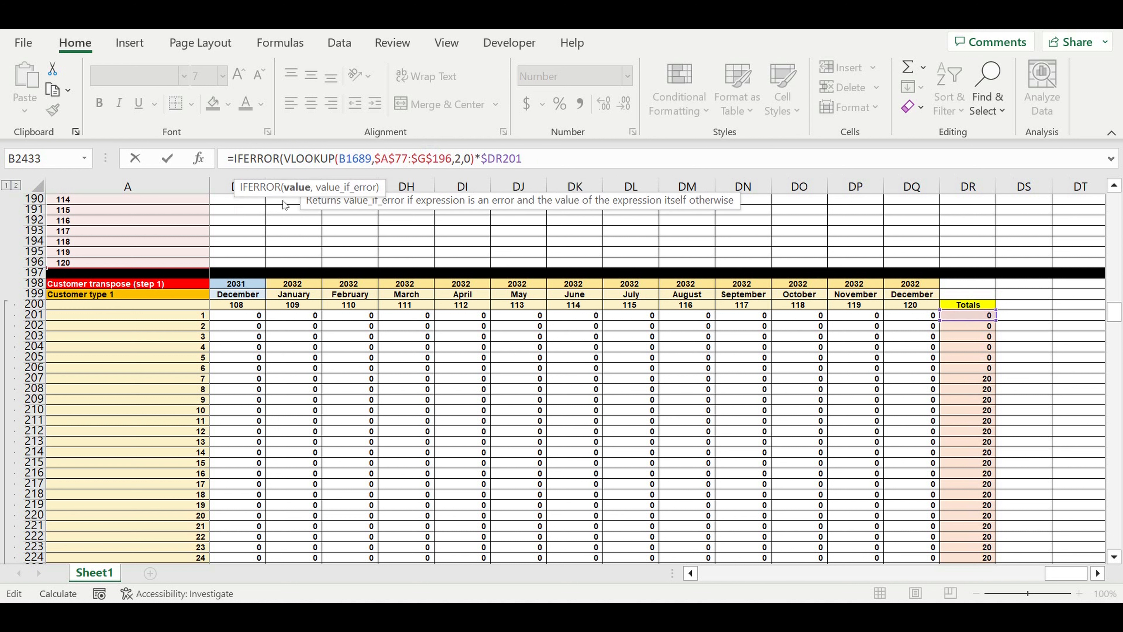
{"action": "left_click", "coordinate": [552, 168]}
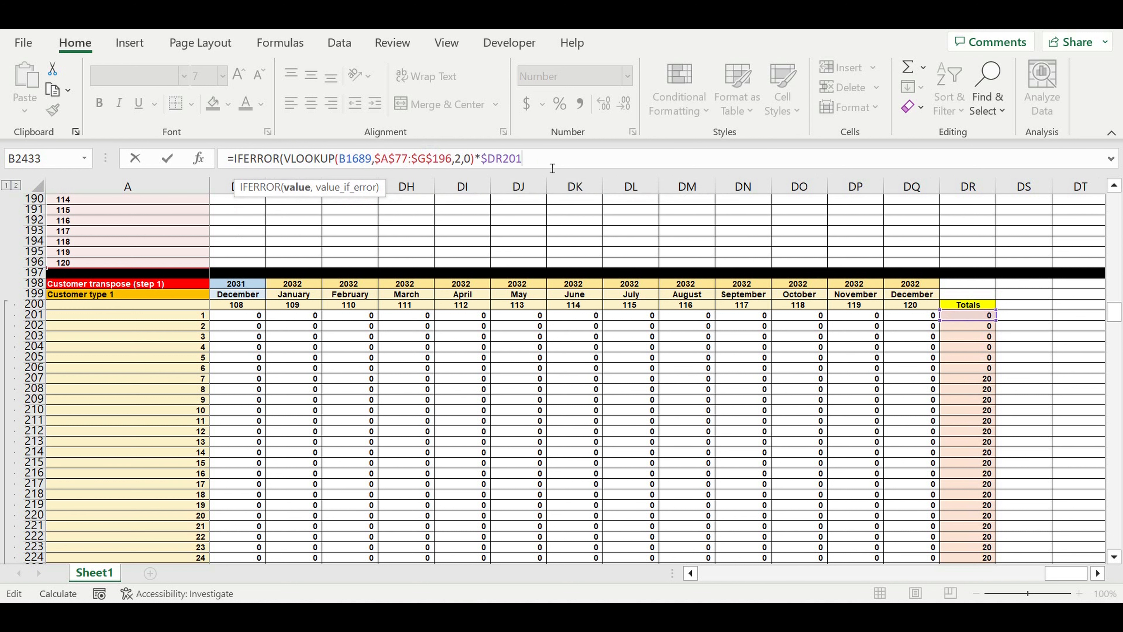
{"action": "type", "text": ",0"}
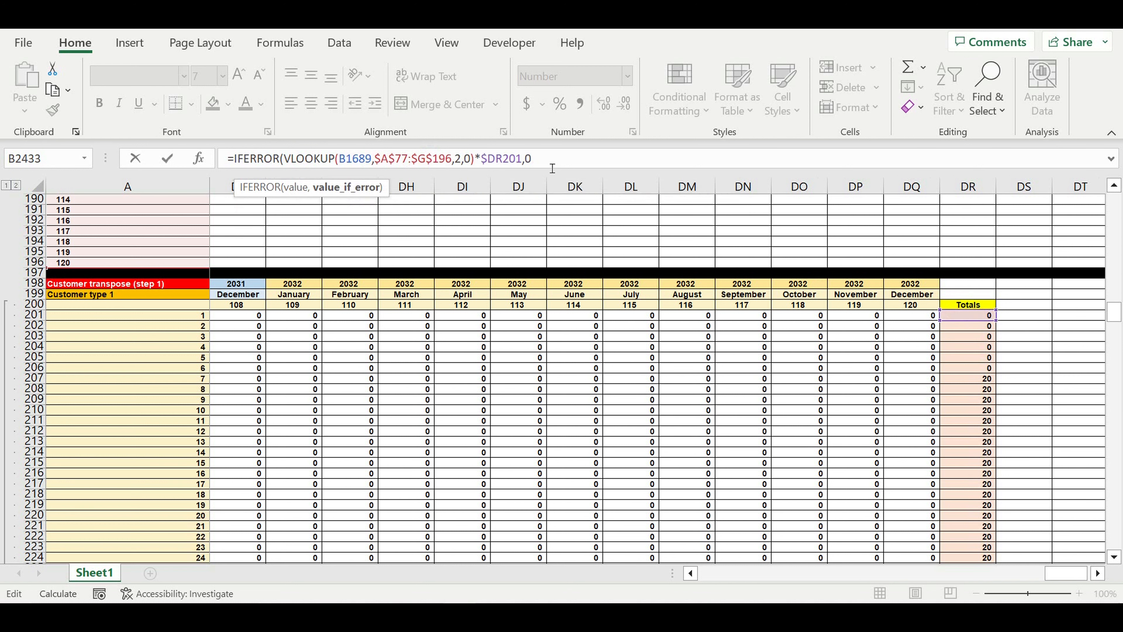
{"action": "type", "text": ")"}
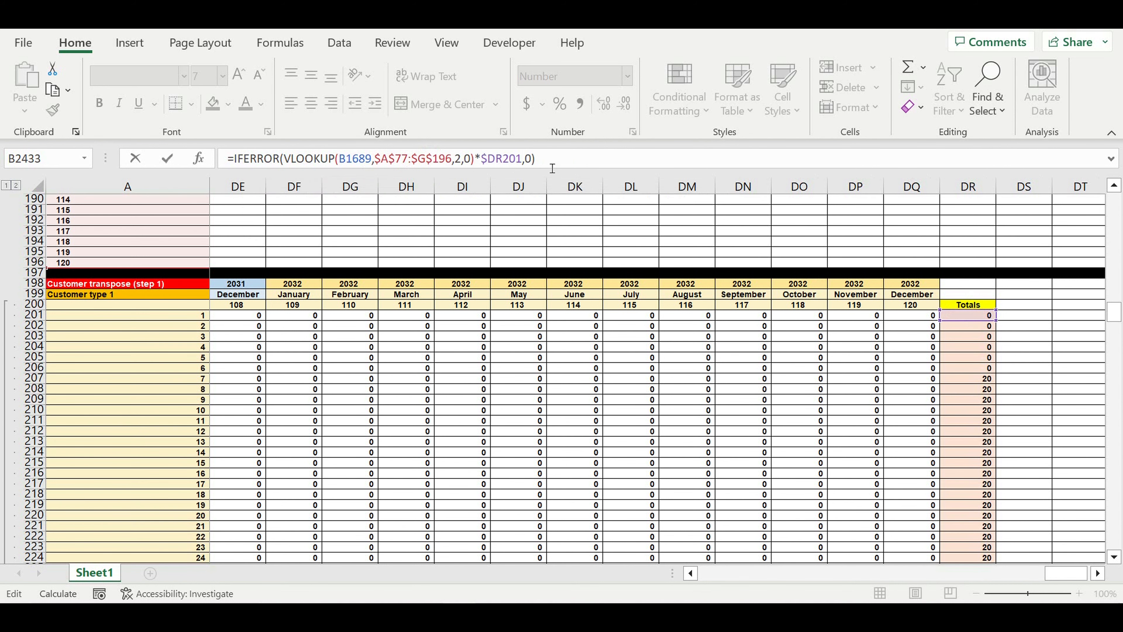
Commit B2433's formula and fill it through B2433:DQ2552
{"action": "key", "text": "Return"}
{"action": "scroll", "coordinate": [437, 345], "scroll_direction": "down", "scroll_amount": 7}
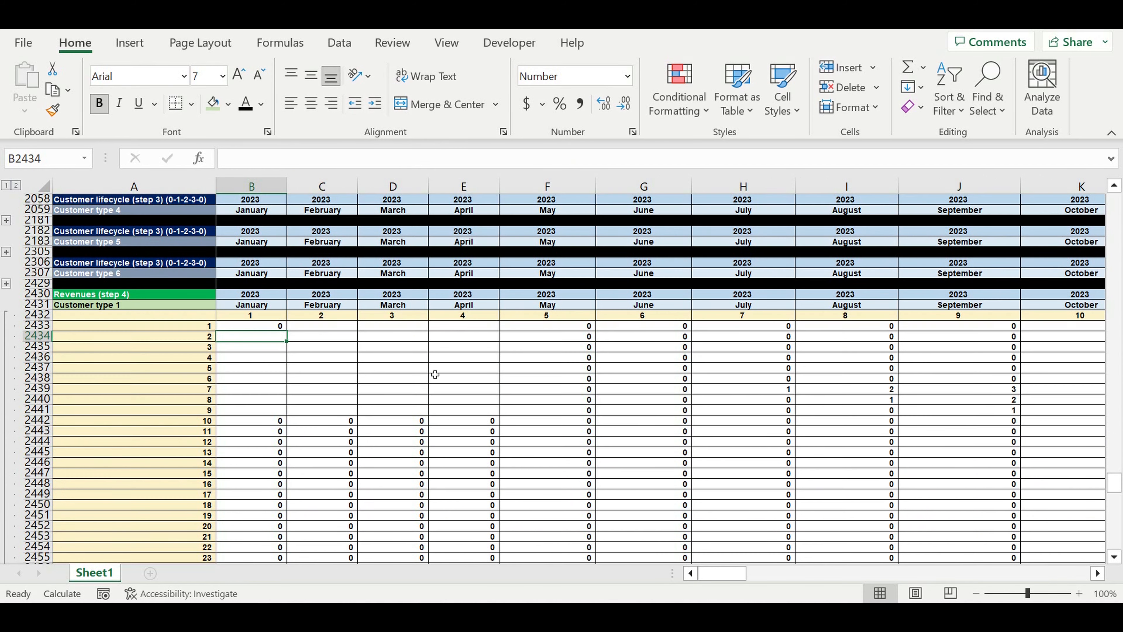
{"action": "left_click", "coordinate": [261, 330]}
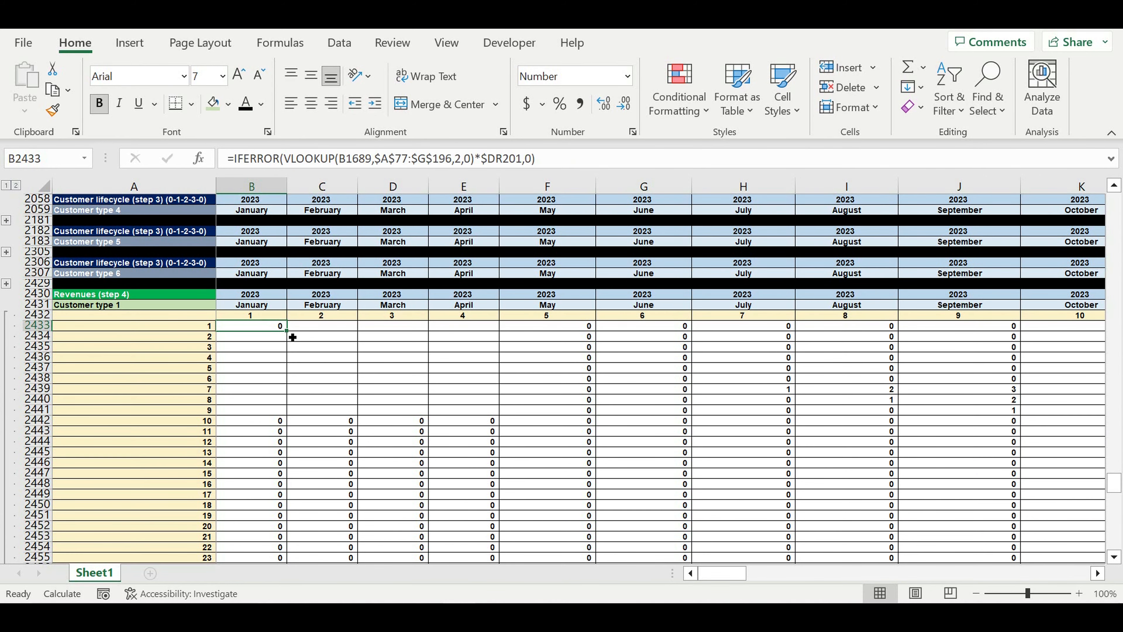
{"action": "mouse_move", "coordinate": [292, 337]}
{"action": "left_mouse_down"}
{"action": "mouse_move", "coordinate": [289, 571]}
{"action": "mouse_move", "coordinate": [298, 539]}
{"action": "mouse_move", "coordinate": [292, 555]}
{"action": "mouse_move", "coordinate": [1112, 549]}
{"action": "mouse_move", "coordinate": [935, 501]}
{"action": "left_mouse_up"}
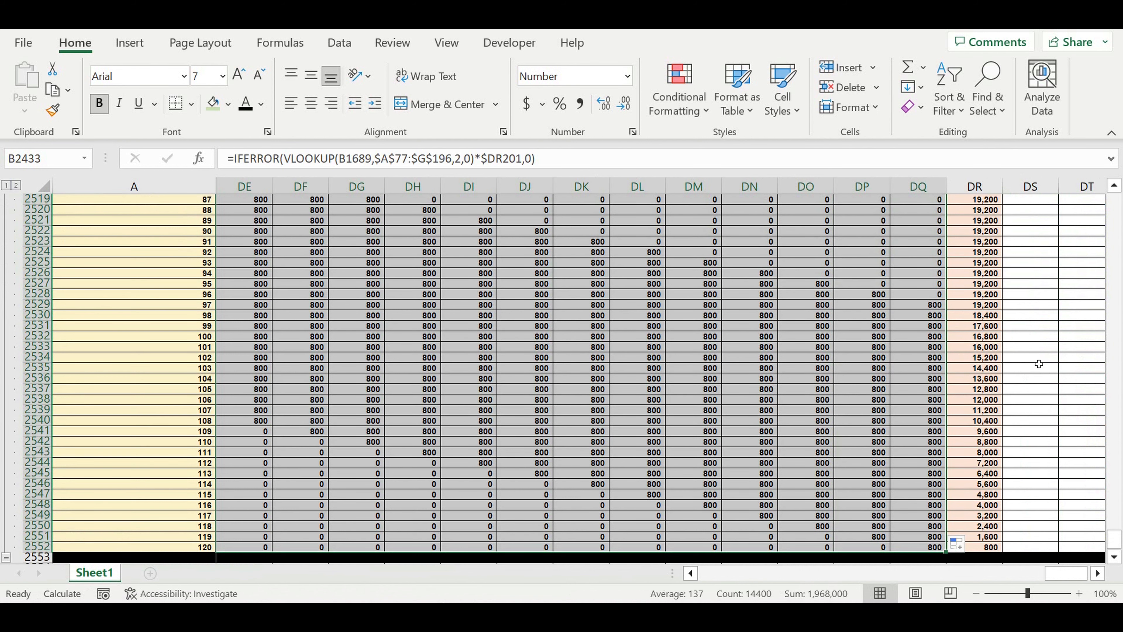
{"action": "left_click", "coordinate": [1058, 336]}
Check the filled formula in DM2527 and collapse rows 2430–2552
{"action": "left_click", "coordinate": [1056, 420]}
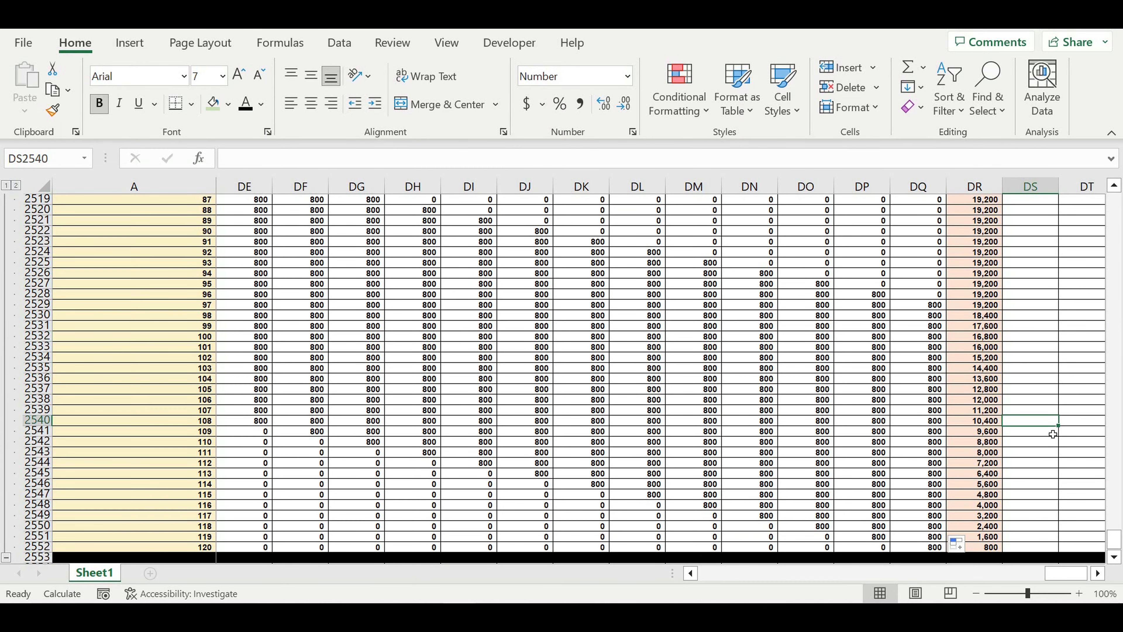
{"action": "left_click", "coordinate": [688, 285]}
{"action": "left_click_drag", "start_coordinate": [1065, 572], "coordinate": [2, 586]}
{"action": "left_click", "coordinate": [7, 558]}
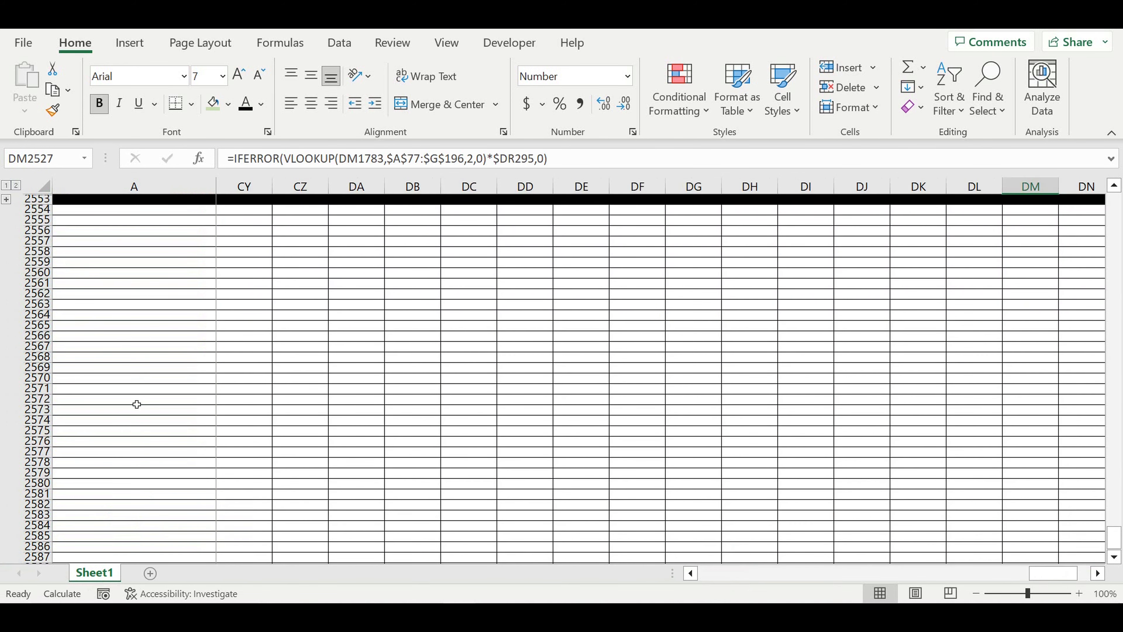
Copy the Customer type 1 Revenues (step 4) block
{"action": "left_click", "coordinate": [137, 398]}
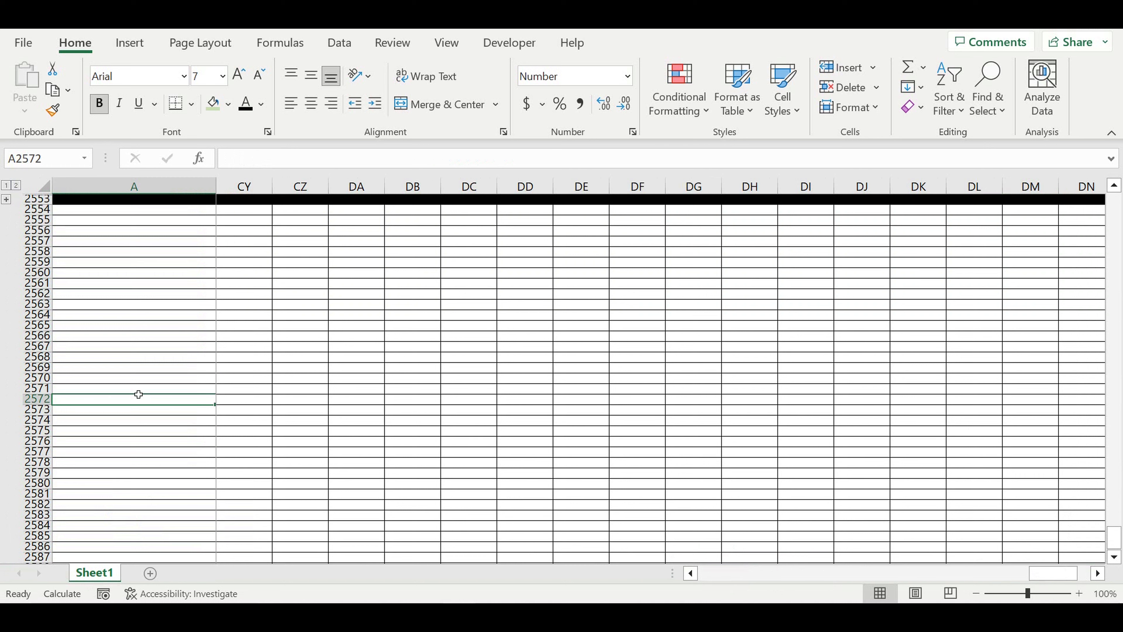
{"action": "scroll", "coordinate": [139, 393], "scroll_direction": "up", "scroll_amount": 6}
{"action": "left_click", "coordinate": [144, 441]}
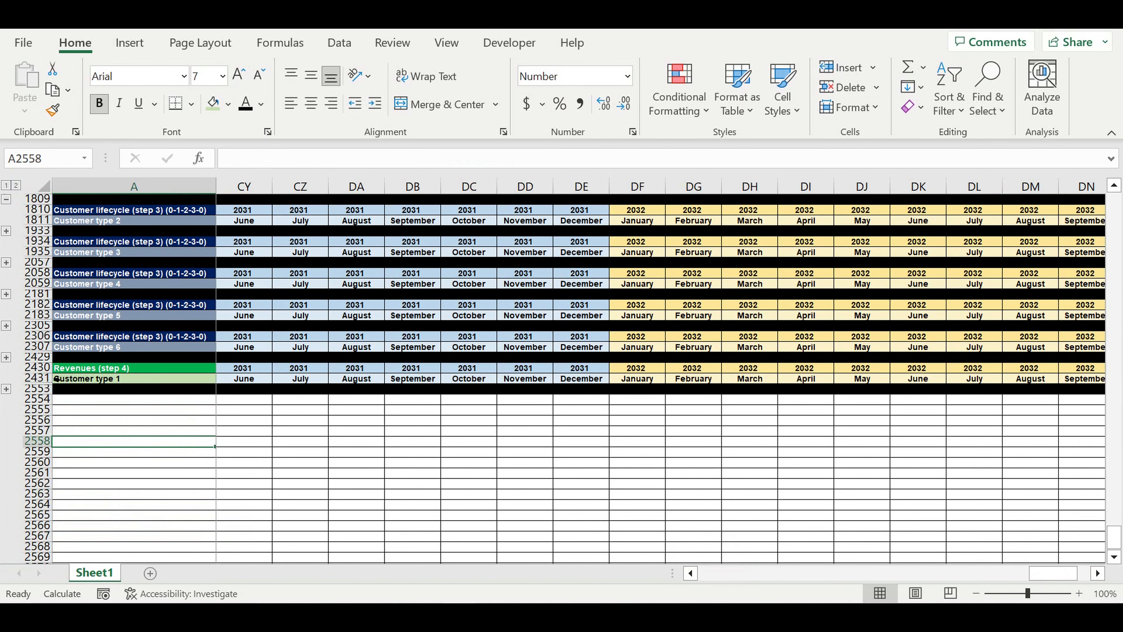
{"action": "left_click_drag", "start_coordinate": [46, 368], "coordinate": [52, 397]}
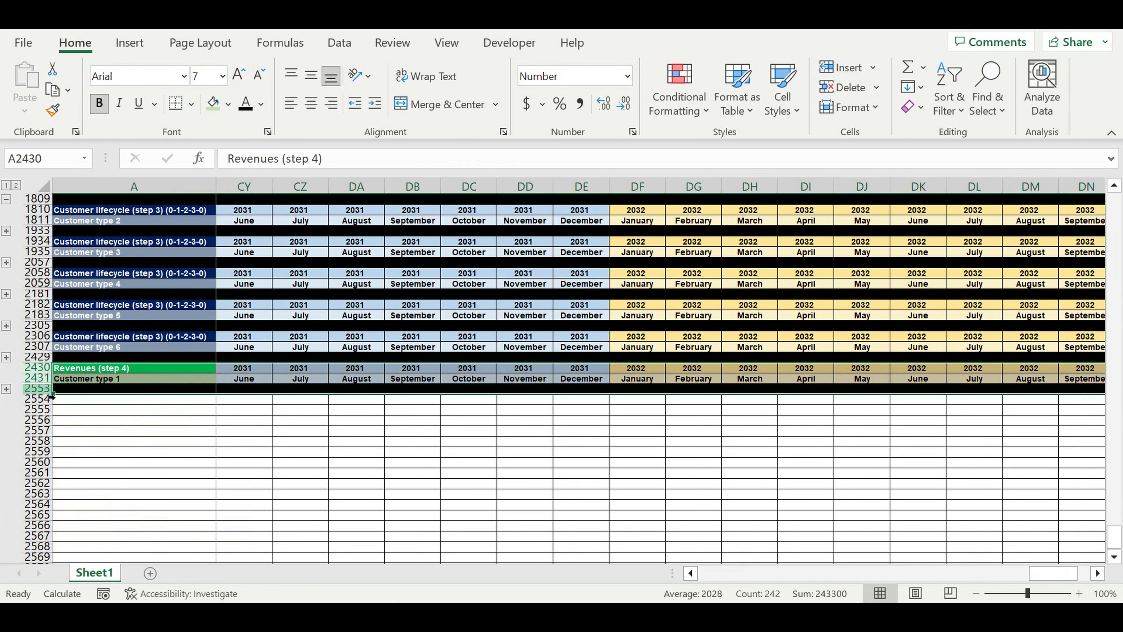
{"action": "key", "text": "ctrl+c"}
Paste the block at A2554, A2678, A2802, A2926 and A3050 for Customer types 2–6
{"action": "left_click", "coordinate": [107, 402]}
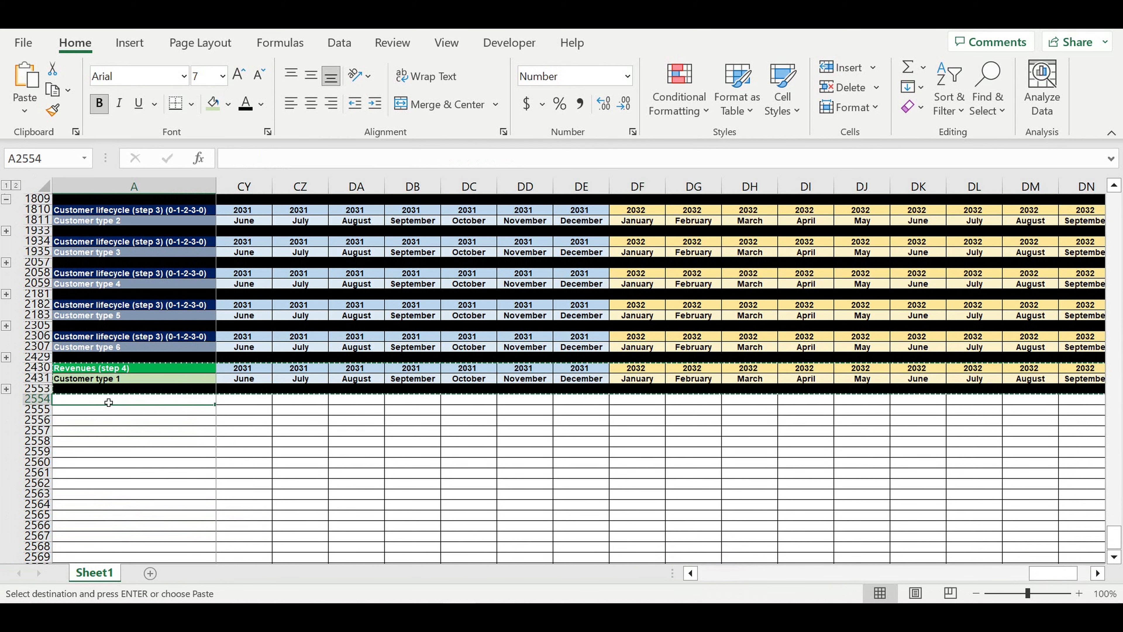
{"action": "key", "text": "ctrl+v"}
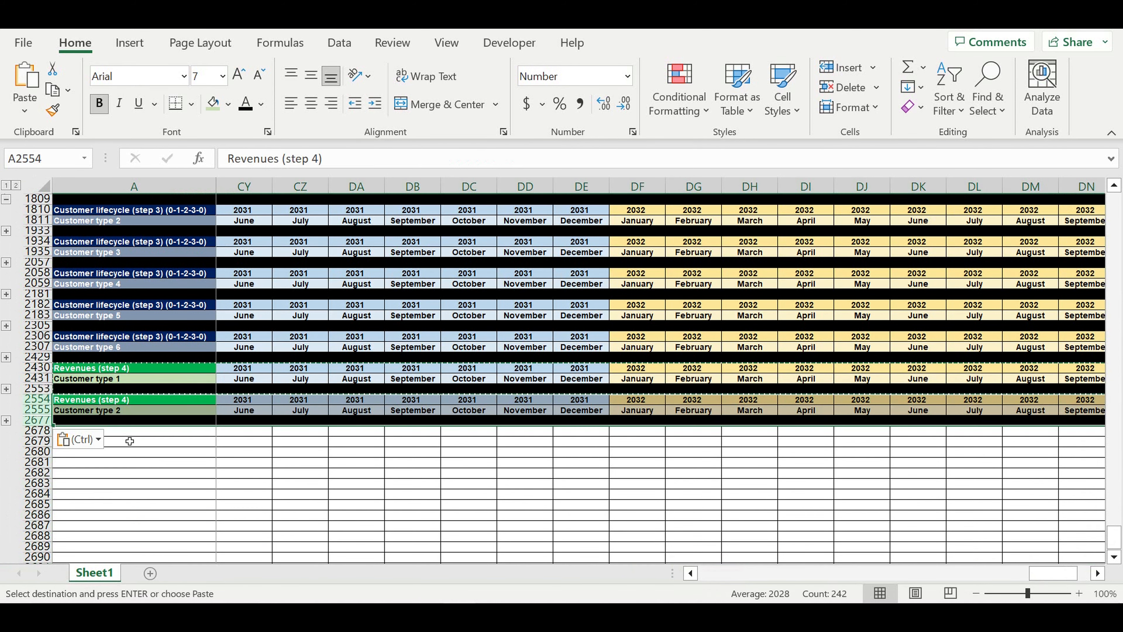
{"action": "left_click", "coordinate": [144, 435]}
{"action": "key", "text": "ctrl+v"}
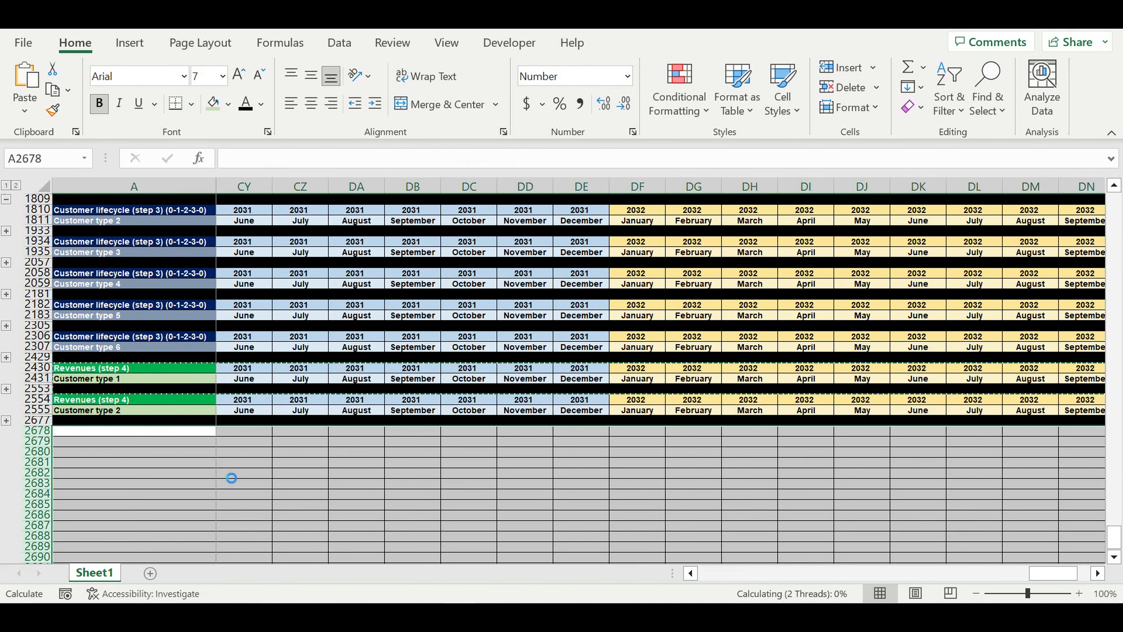
{"action": "left_click", "coordinate": [168, 468]}
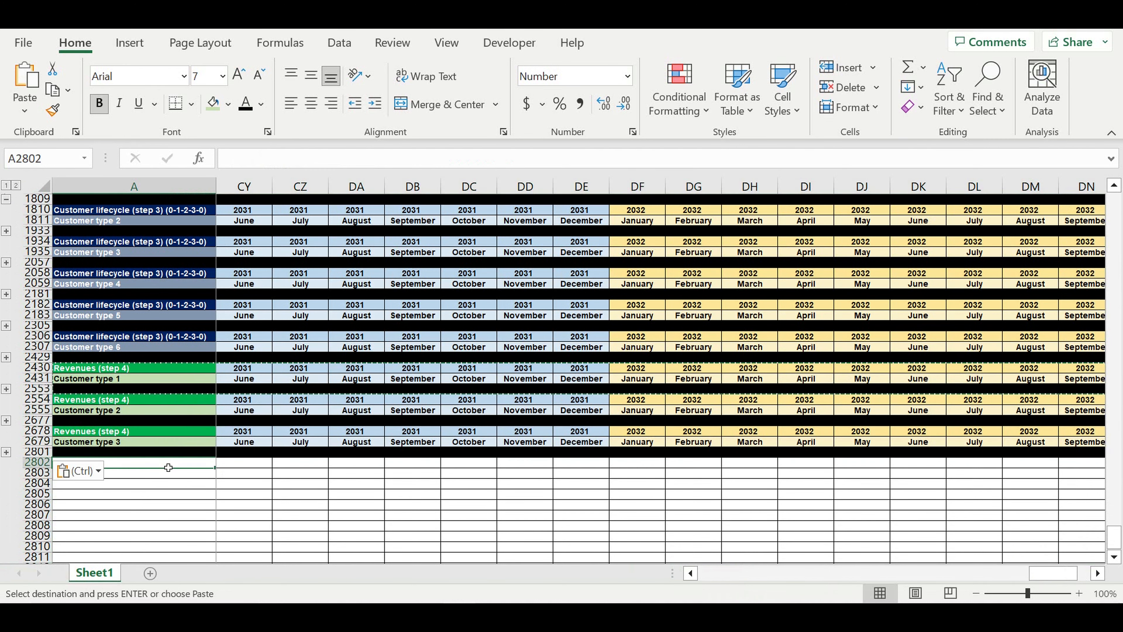
{"action": "key", "text": "ctrl+v"}
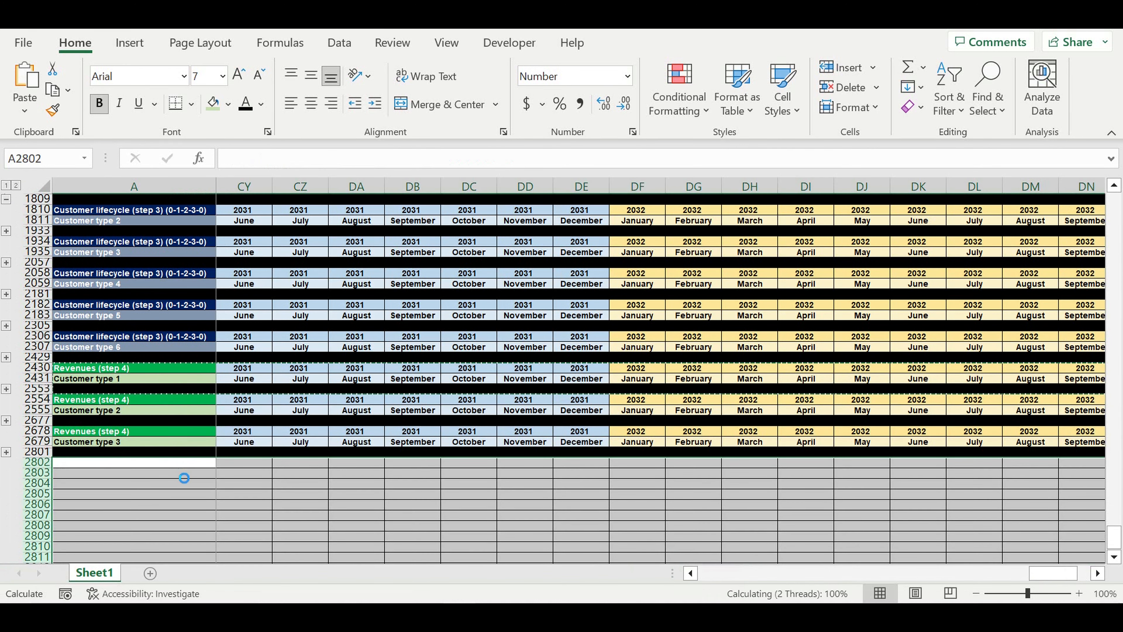
{"action": "left_click", "coordinate": [157, 497]}
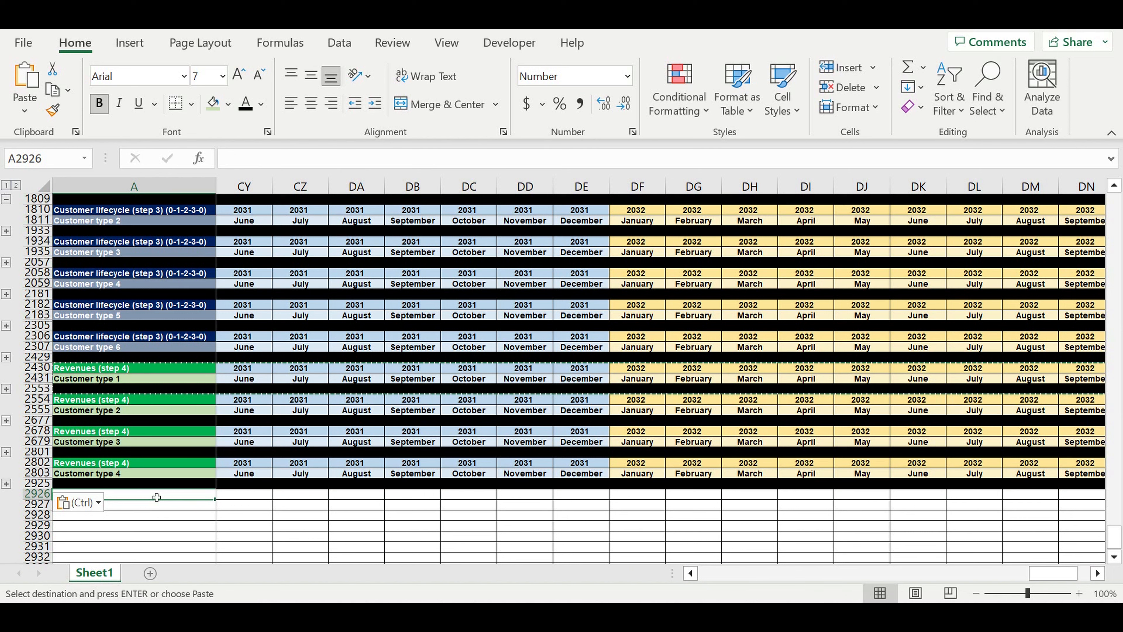
{"action": "key", "text": "ctrl+v"}
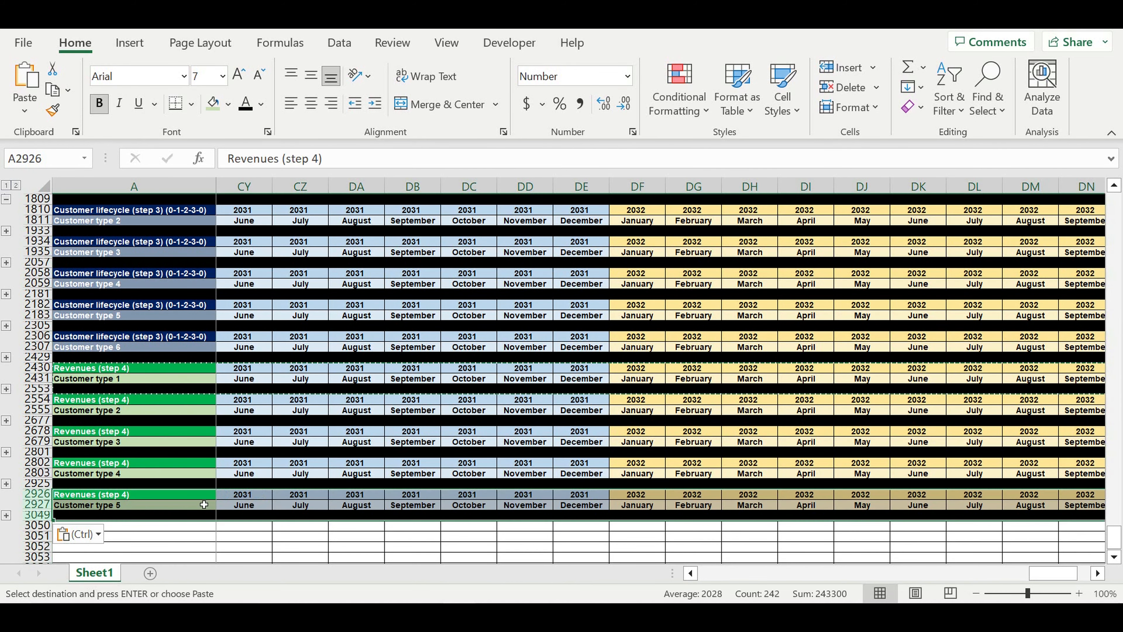
{"action": "left_click", "coordinate": [159, 530]}
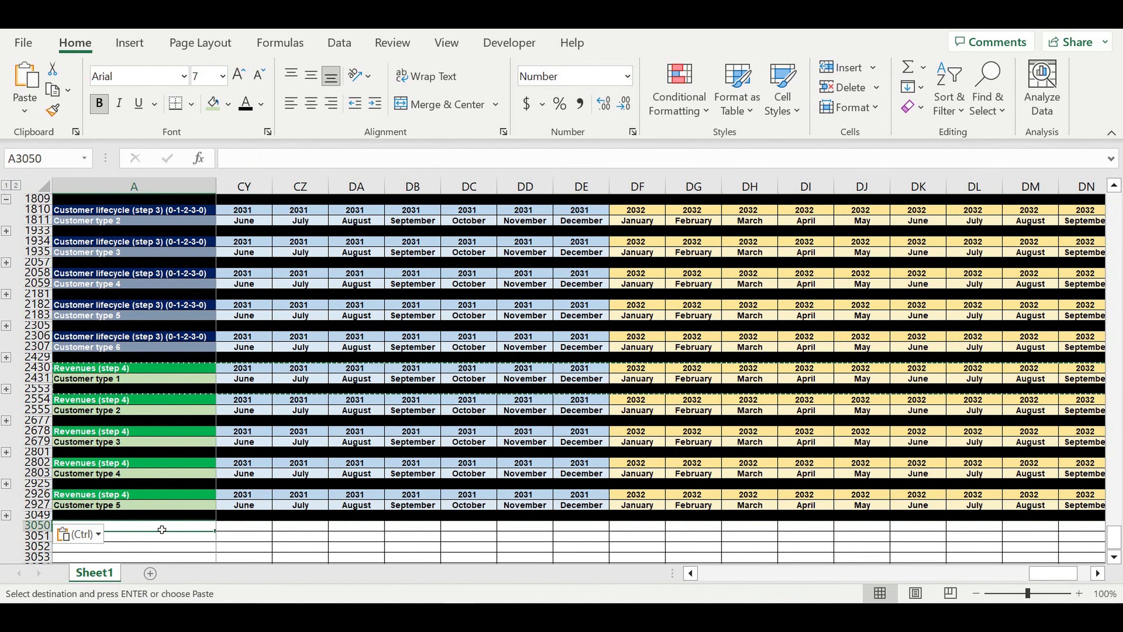
{"action": "key", "text": "ctrl+v"}
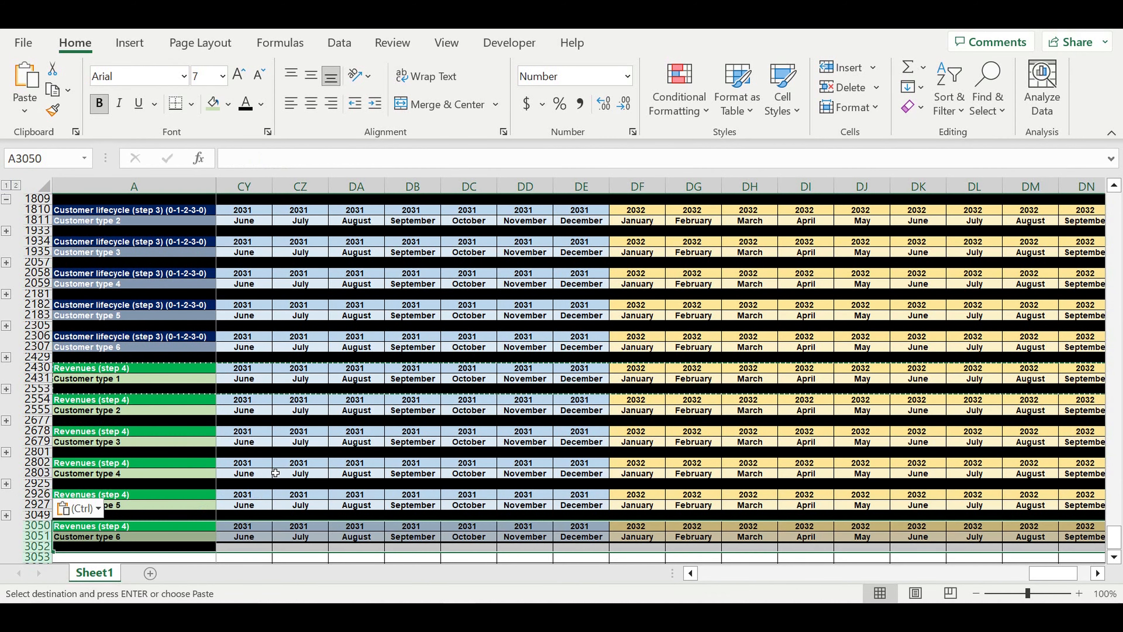
Check the month-counter formulas in CZ2678 and CY2554, then expand the Customer type 2 rows
{"action": "left_click", "coordinate": [310, 435]}
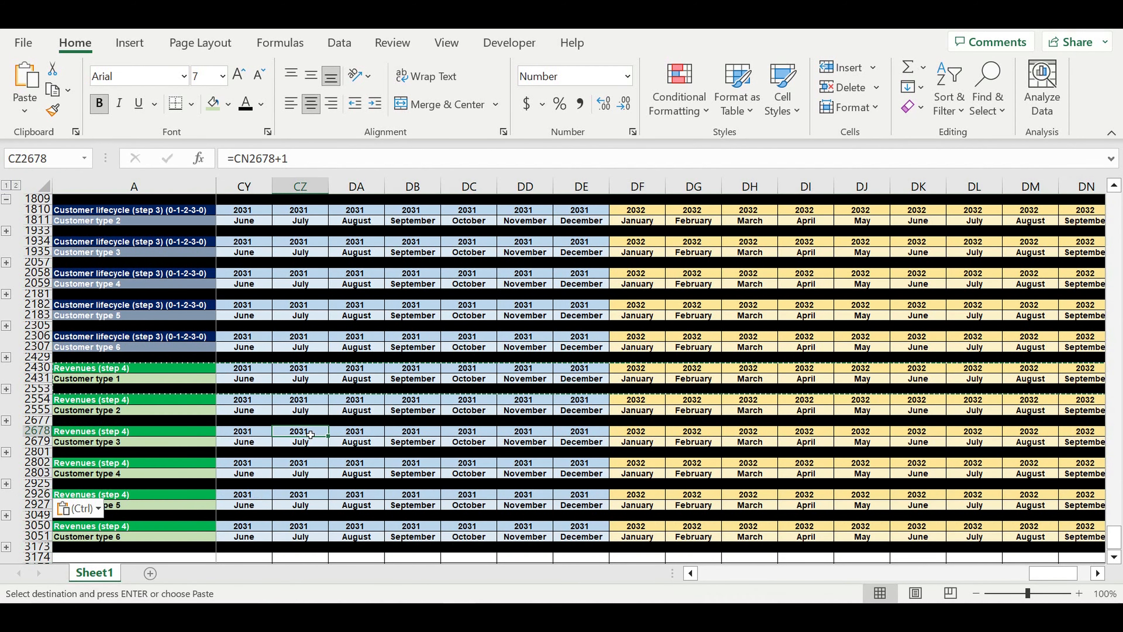
{"action": "left_click", "coordinate": [225, 402]}
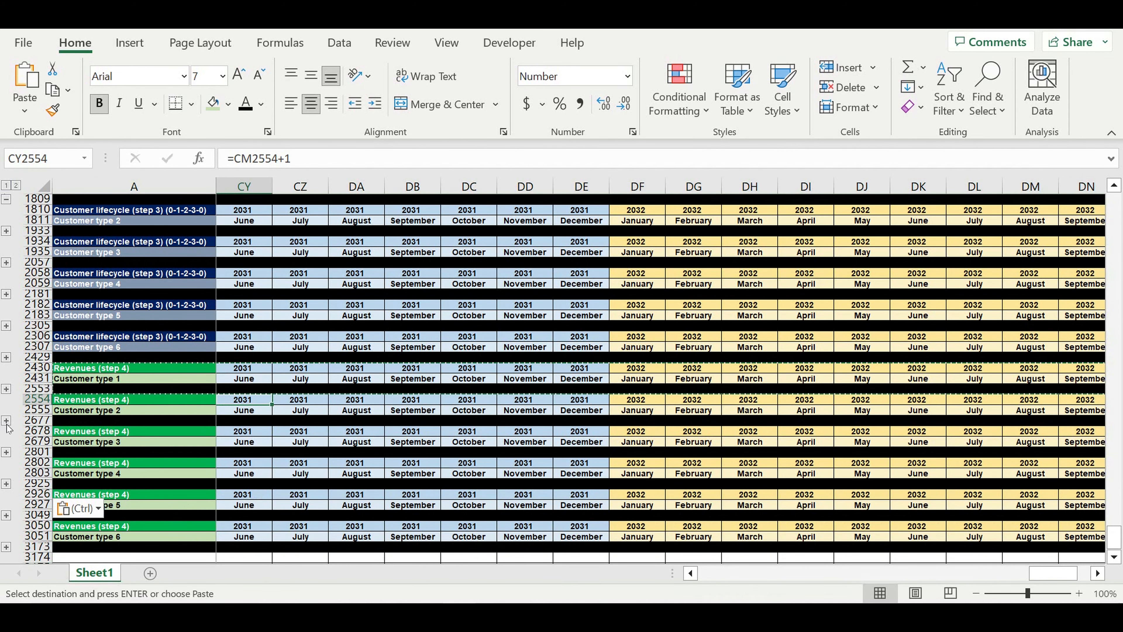
{"action": "left_click", "coordinate": [7, 421]}
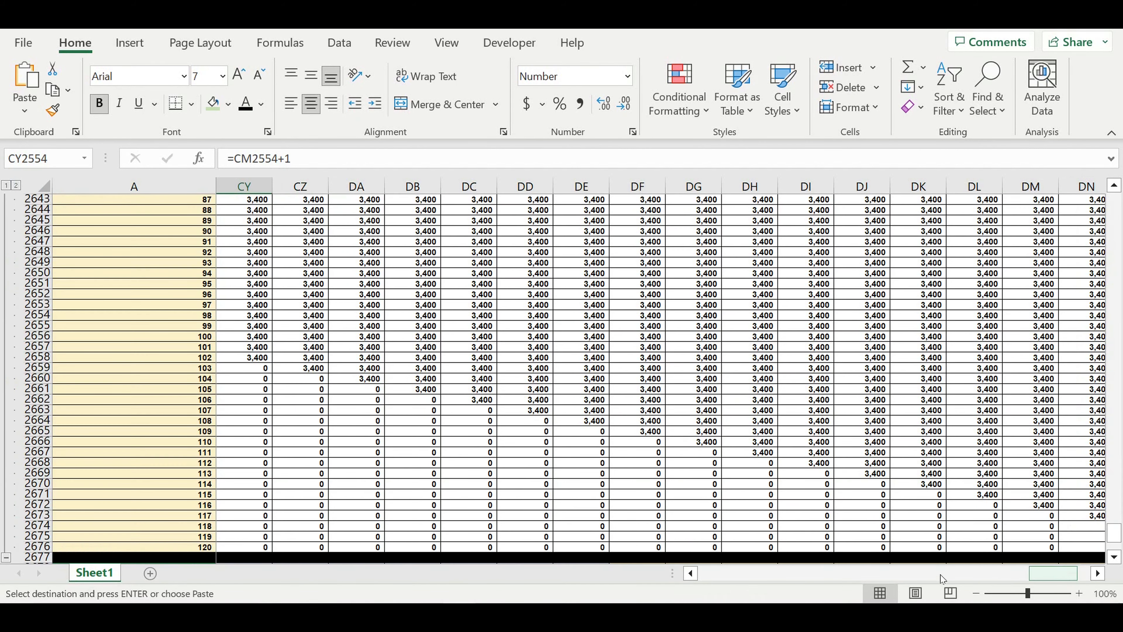
Change the VLOOKUP column index in B2557's formula from 2 to 3
{"action": "left_click_drag", "start_coordinate": [941, 574], "coordinate": [619, 574]}
{"action": "scroll", "coordinate": [367, 384], "scroll_direction": "up", "scroll_amount": 15}
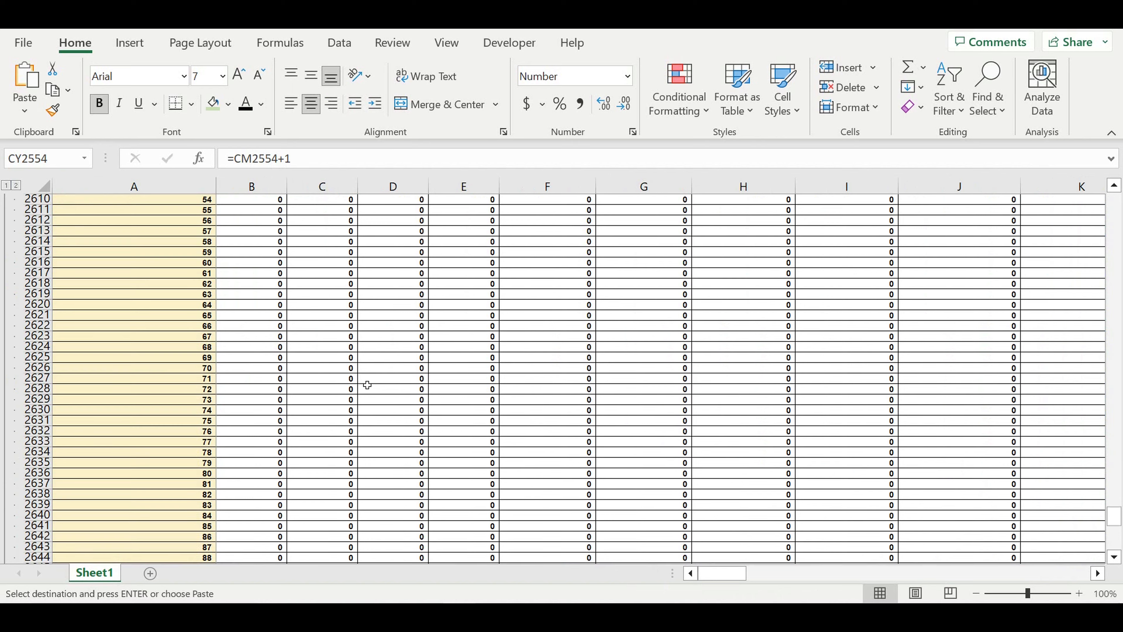
{"action": "scroll", "coordinate": [367, 385], "scroll_direction": "up", "scroll_amount": 20}
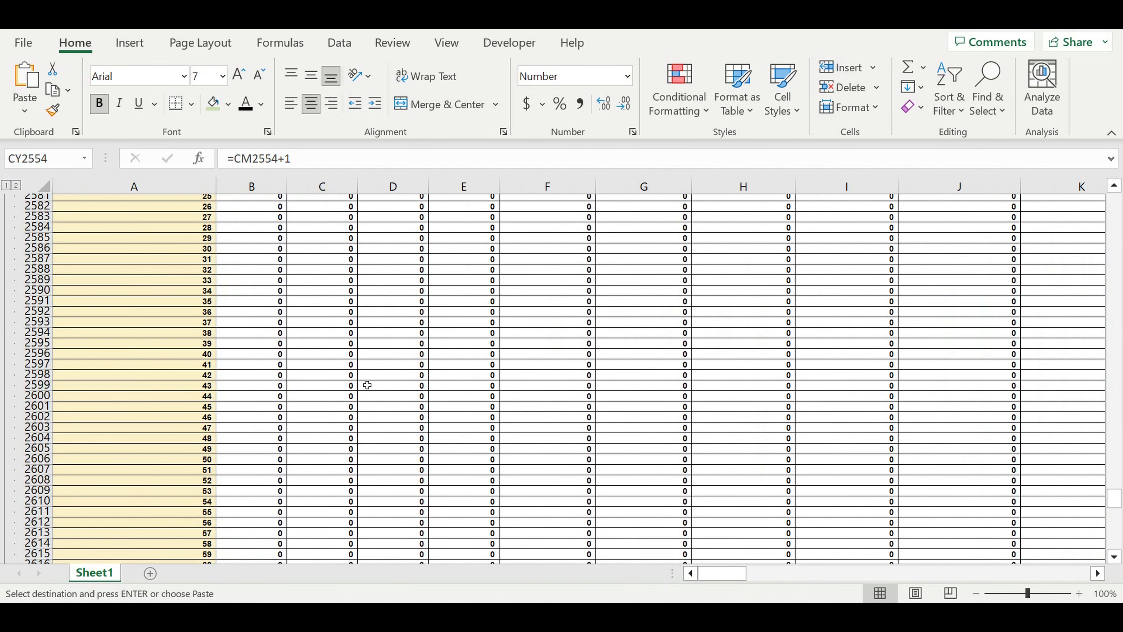
{"action": "scroll", "coordinate": [367, 384], "scroll_direction": "up", "scroll_amount": 3}
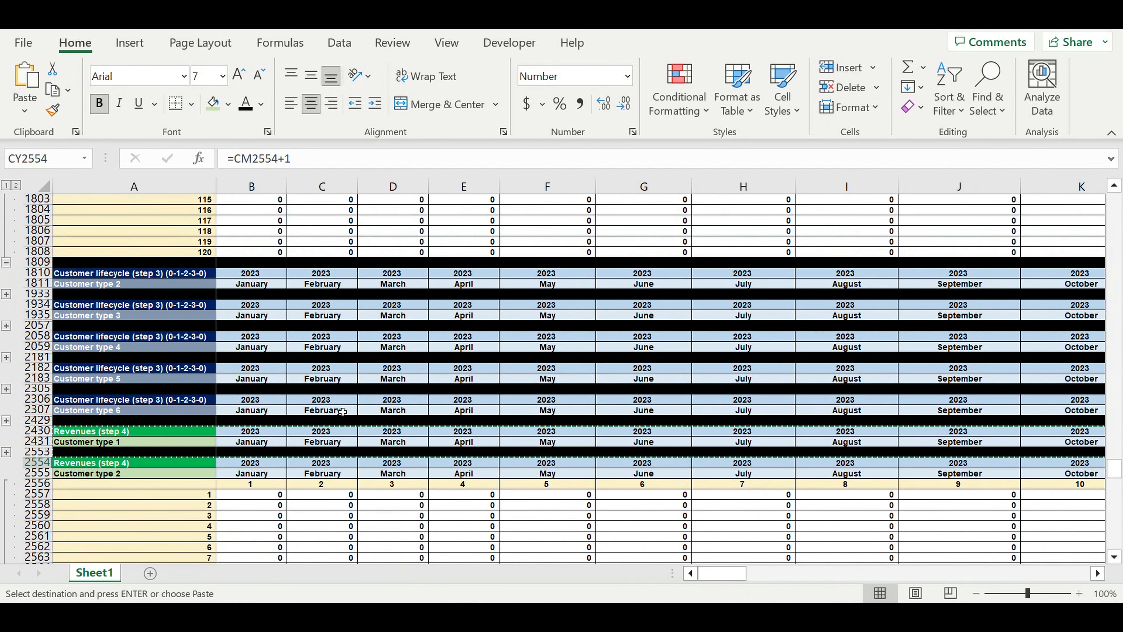
{"action": "left_click", "coordinate": [267, 499]}
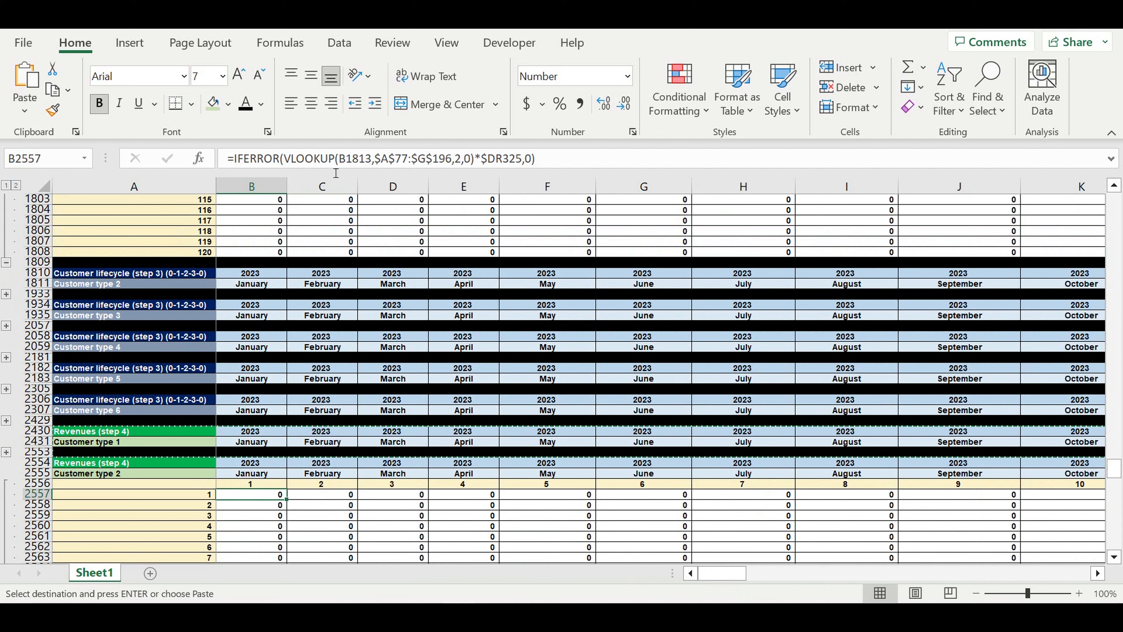
{"action": "left_click", "coordinate": [328, 158]}
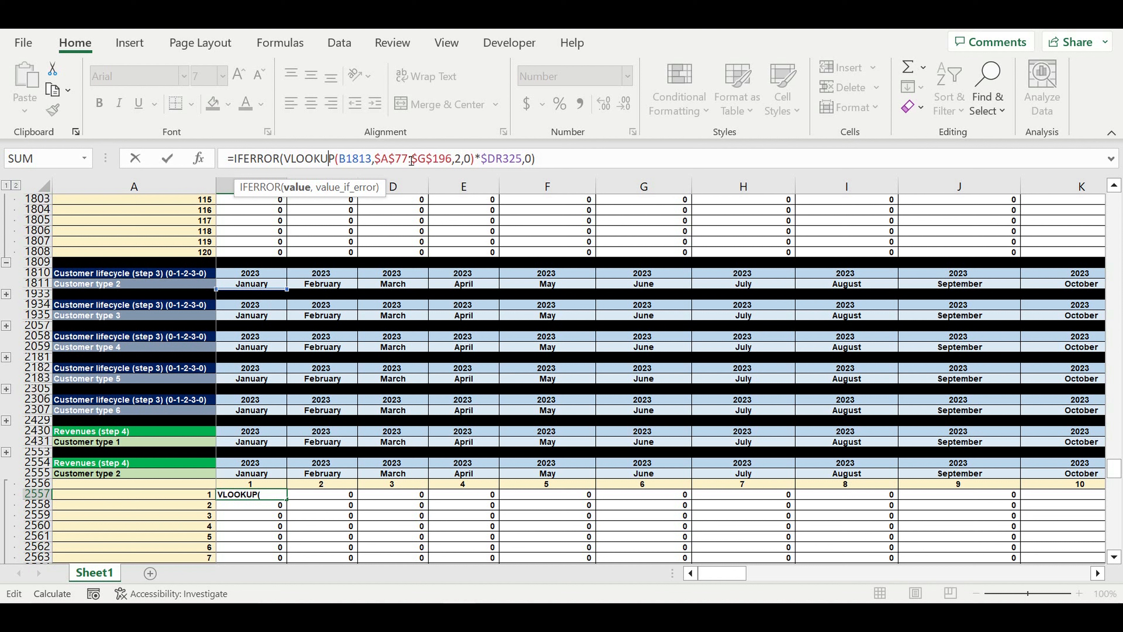
{"action": "left_click", "coordinate": [464, 162]}
{"action": "double_click", "coordinate": [459, 161]}
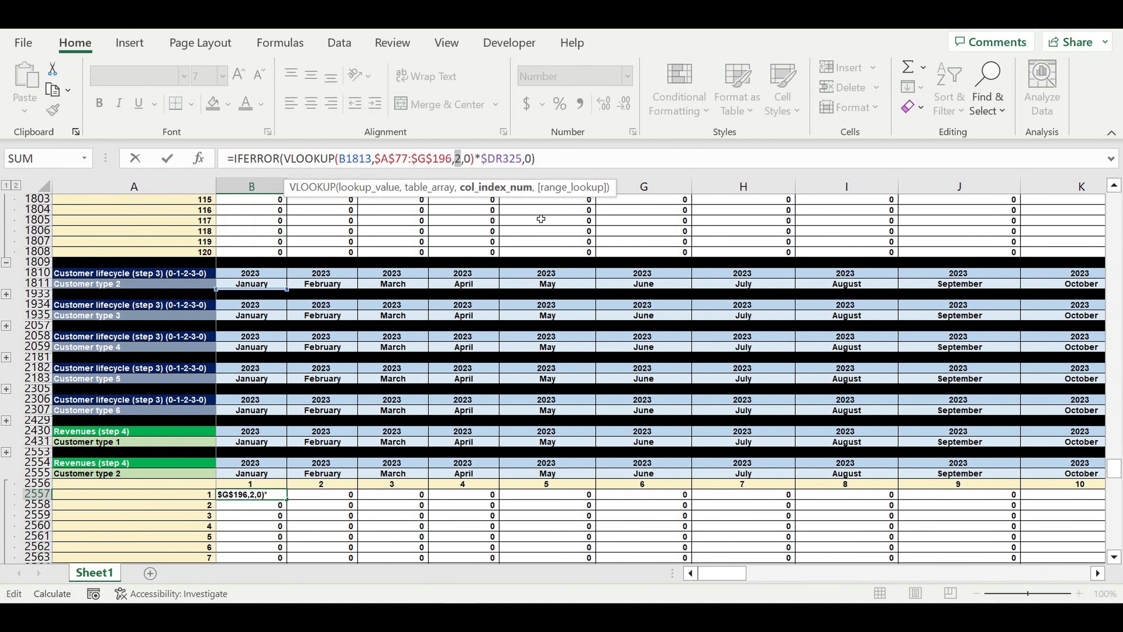
{"action": "type", "text": "3"}
{"action": "scroll", "coordinate": [541, 219], "scroll_direction": "up", "scroll_amount": 20}
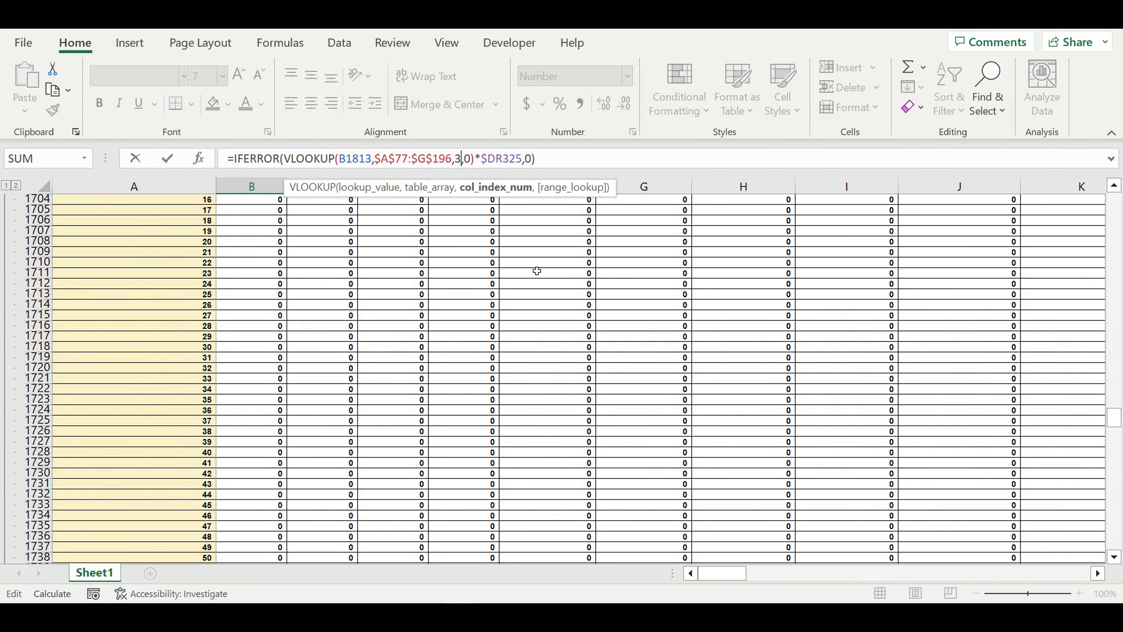
{"action": "scroll", "coordinate": [536, 271], "scroll_direction": "up", "scroll_amount": 17}
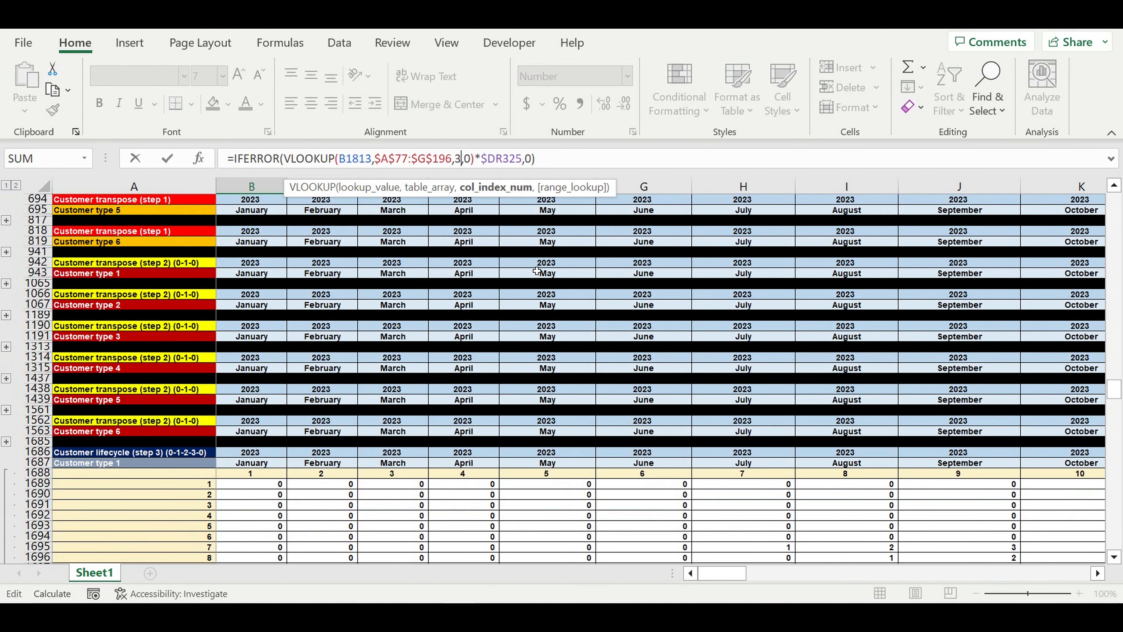
{"action": "scroll", "coordinate": [536, 270], "scroll_direction": "up", "scroll_amount": 17}
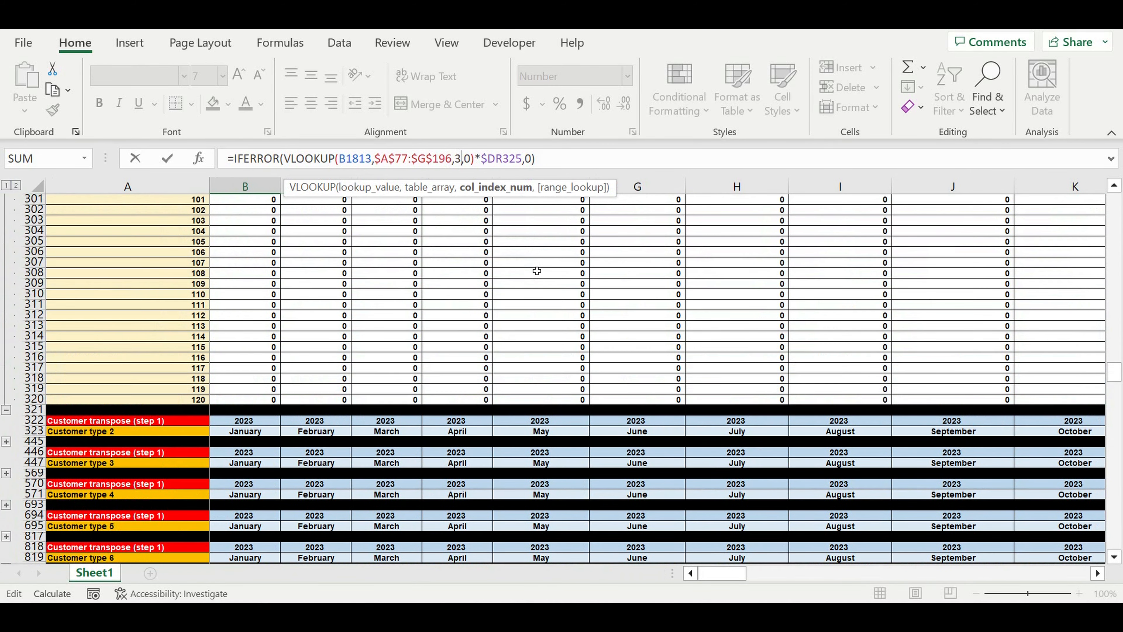
{"action": "scroll", "coordinate": [536, 271], "scroll_direction": "up", "scroll_amount": 20}
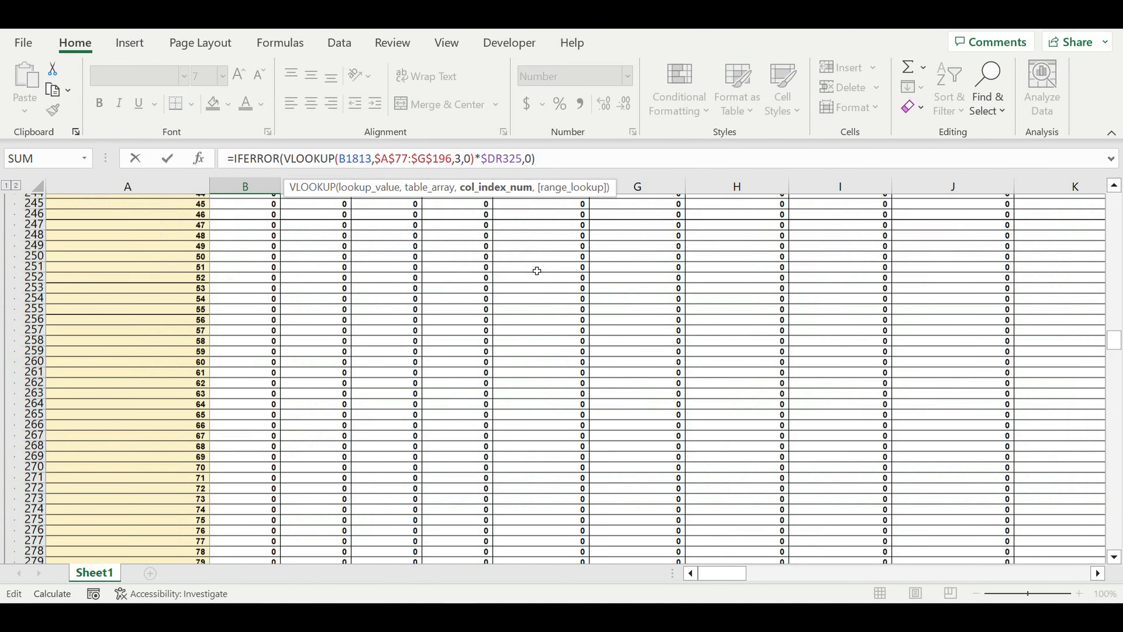
{"action": "scroll", "coordinate": [536, 271], "scroll_direction": "up", "scroll_amount": 10}
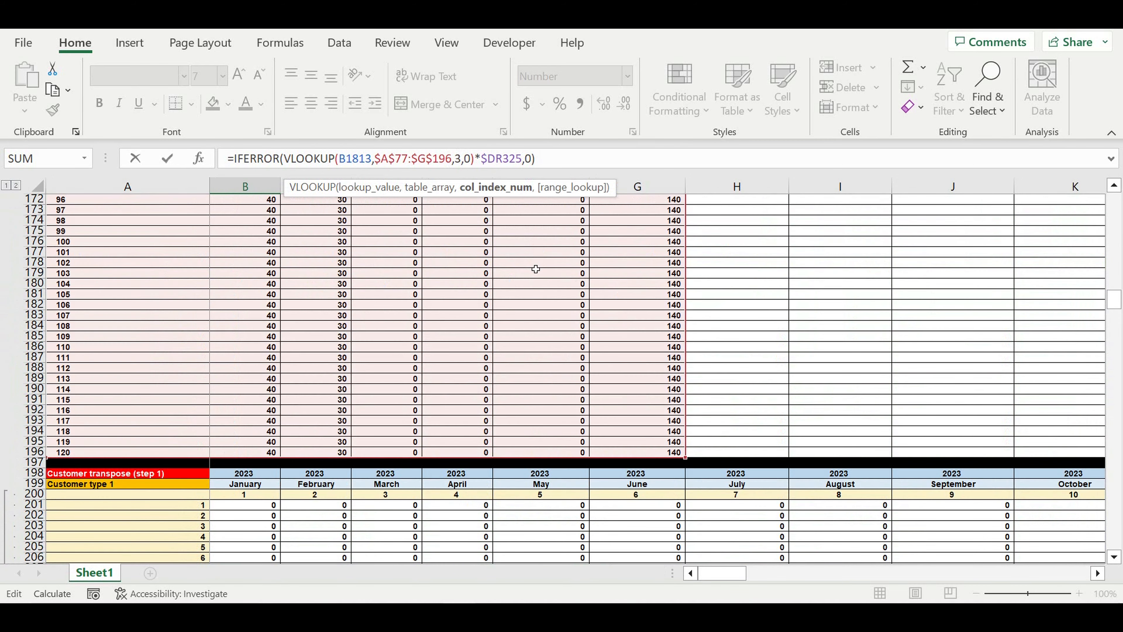
{"action": "scroll", "coordinate": [535, 269], "scroll_direction": "up", "scroll_amount": 15}
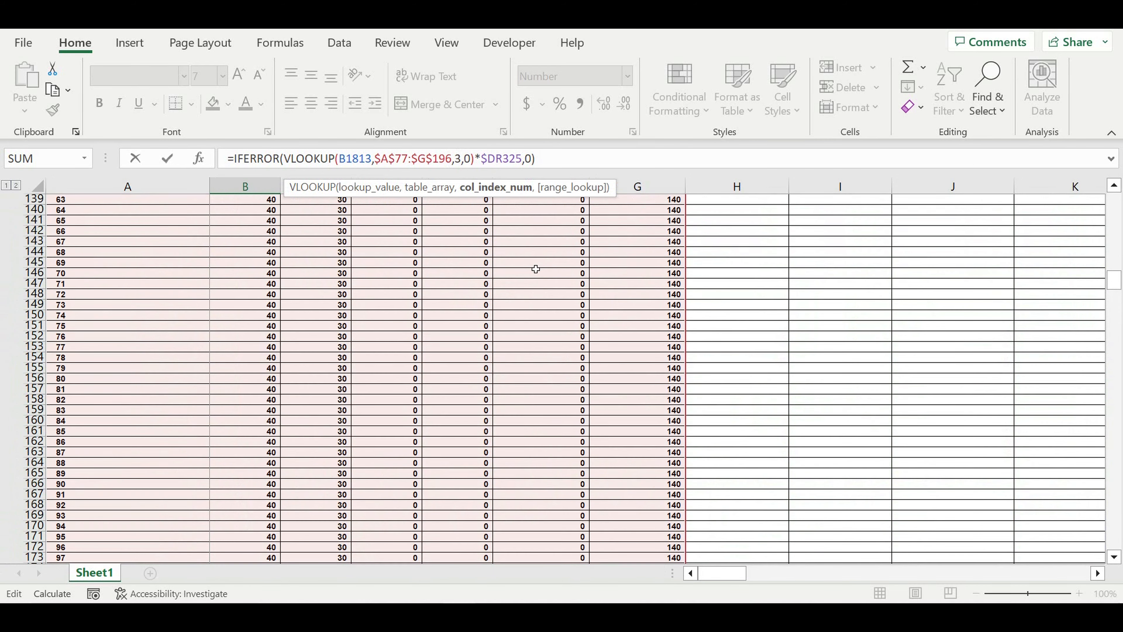
{"action": "scroll", "coordinate": [535, 269], "scroll_direction": "up", "scroll_amount": 15}
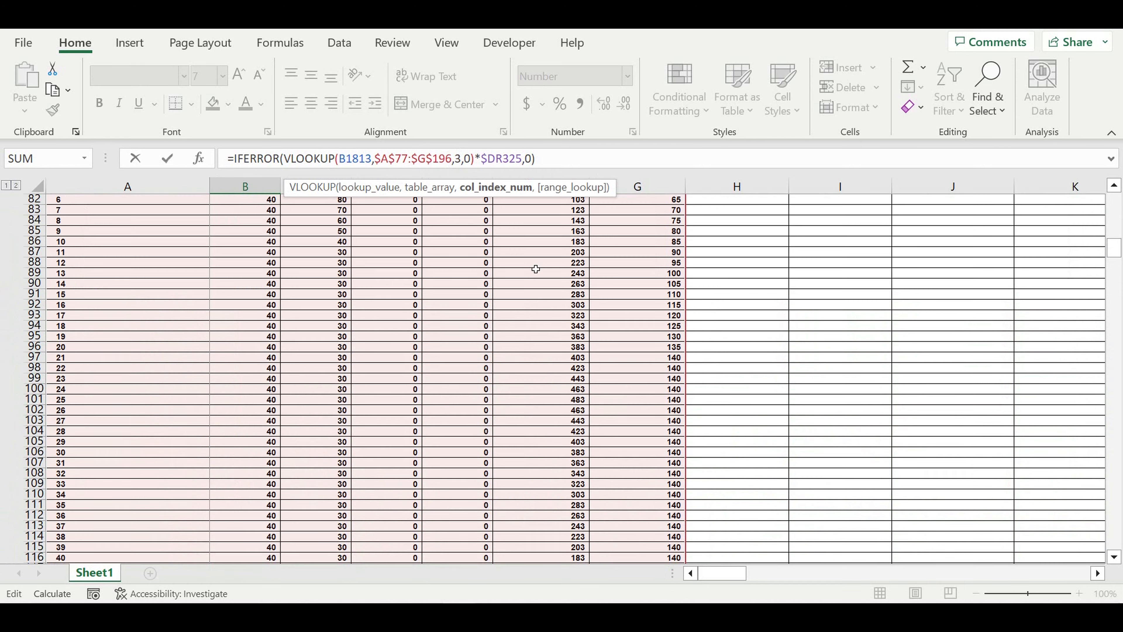
{"action": "scroll", "coordinate": [535, 268], "scroll_direction": "up", "scroll_amount": 9}
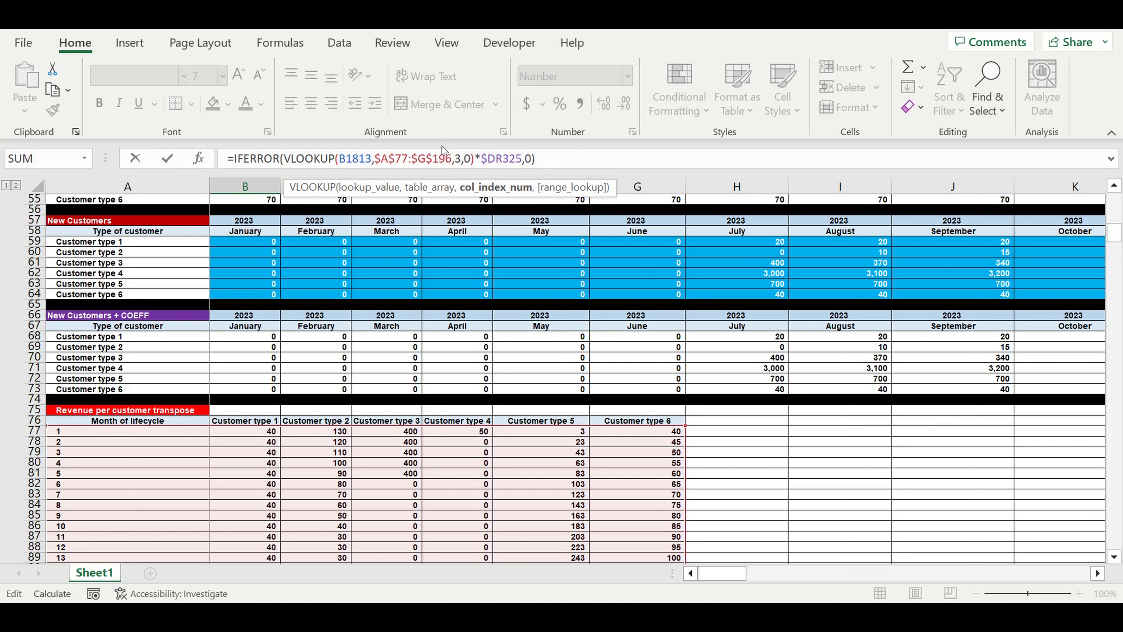
Confirm the column-3 formula, collapse the other groups and expand the Customer type 2 revenue rows
{"action": "key", "text": "Return"}
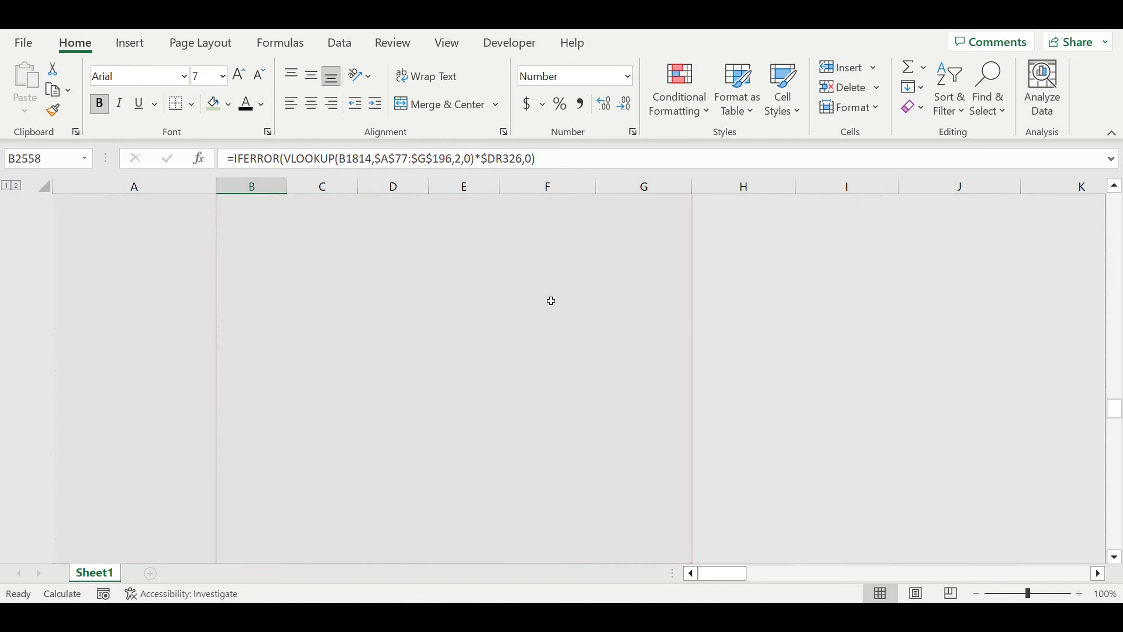
{"action": "scroll", "coordinate": [466, 440], "scroll_direction": "down", "scroll_amount": 3}
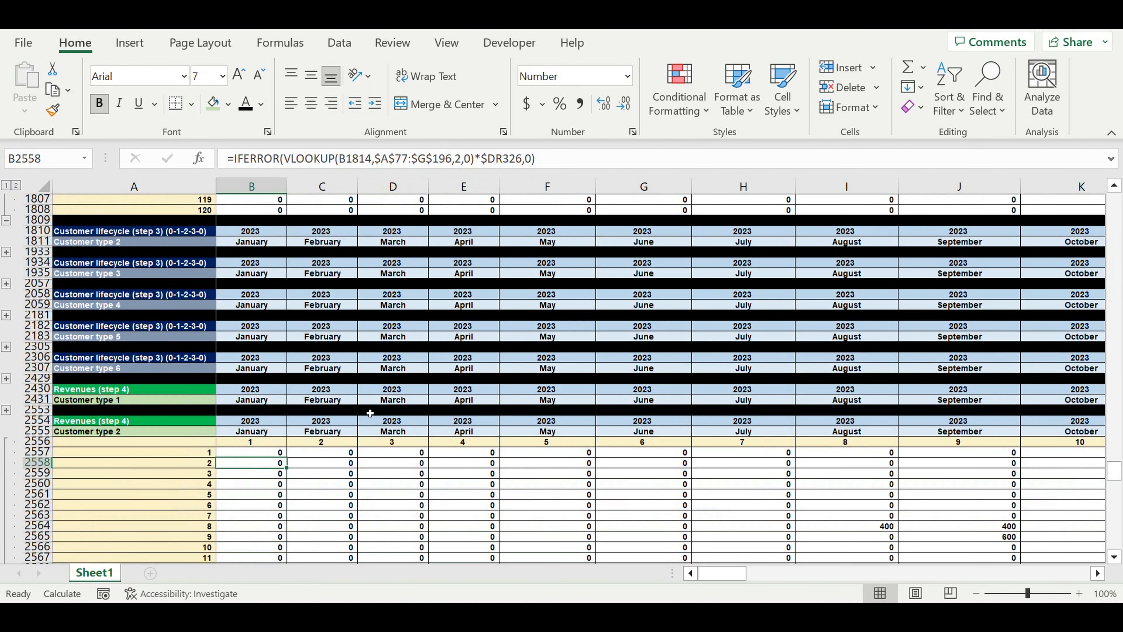
{"action": "scroll", "coordinate": [467, 440], "scroll_direction": "up", "scroll_amount": 1}
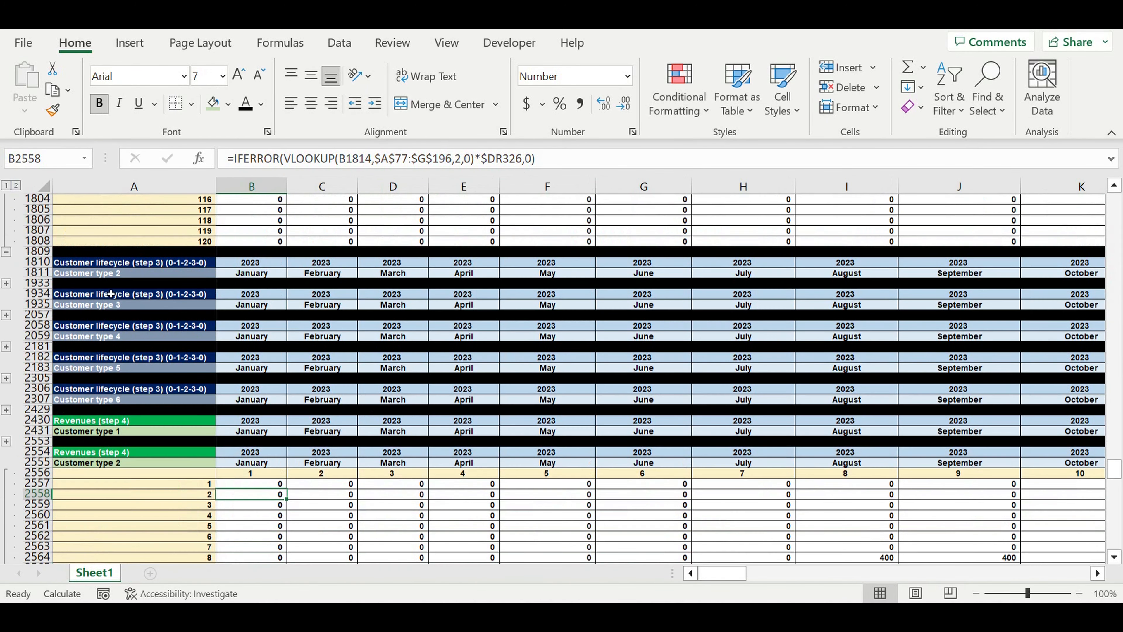
{"action": "left_click", "coordinate": [7, 251]}
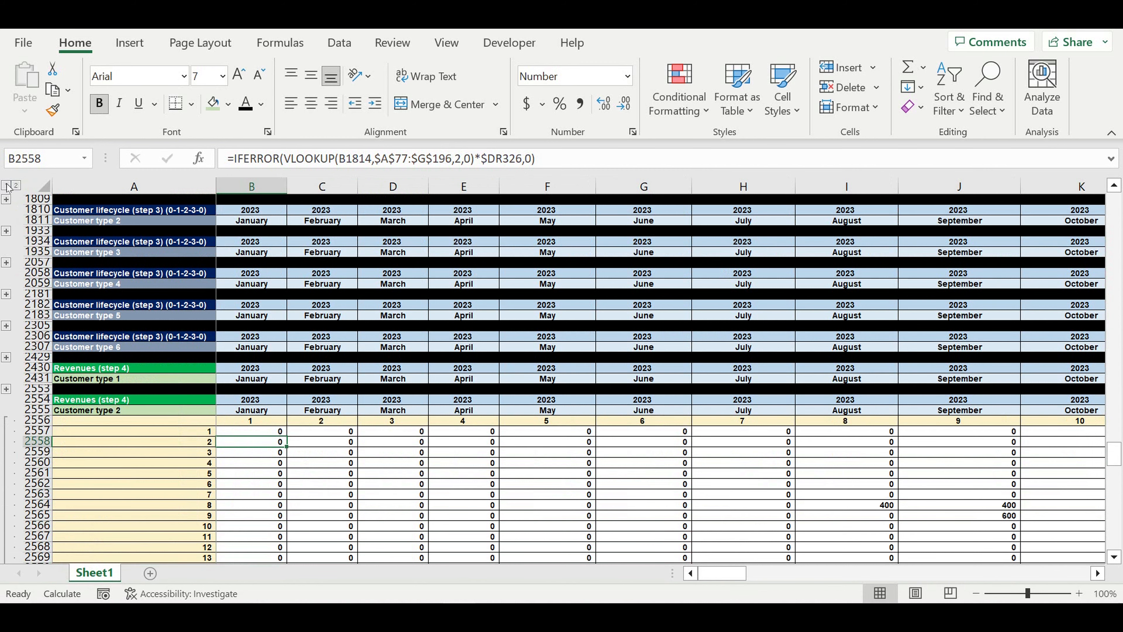
{"action": "left_click", "coordinate": [6, 185]}
{"action": "scroll", "coordinate": [338, 400], "scroll_direction": "down", "scroll_amount": 3}
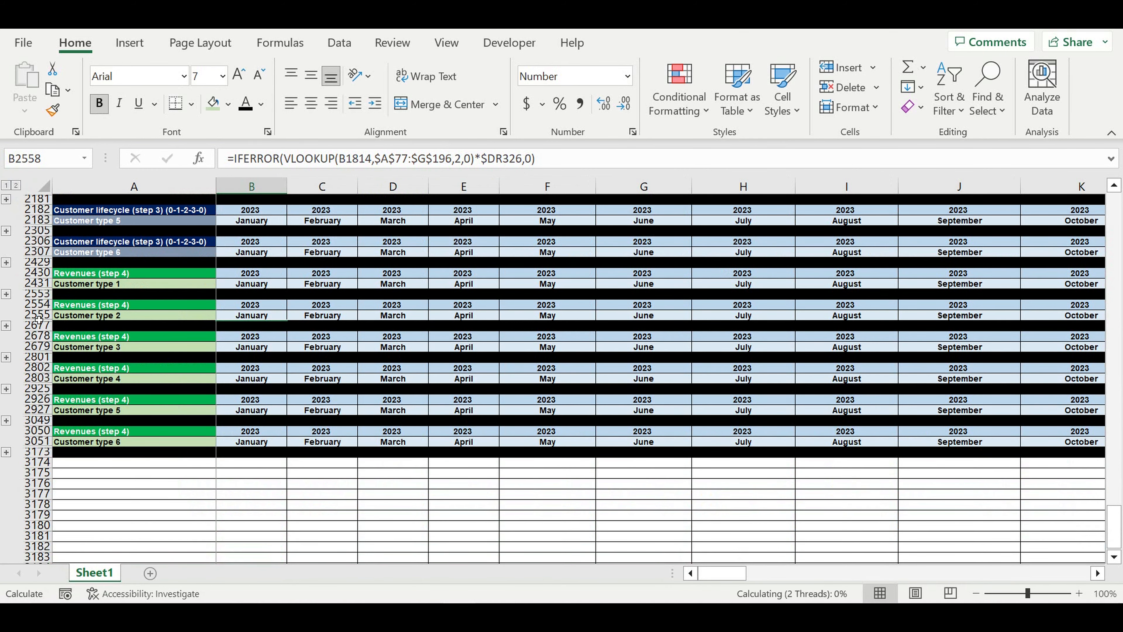
{"action": "left_click", "coordinate": [6, 326]}
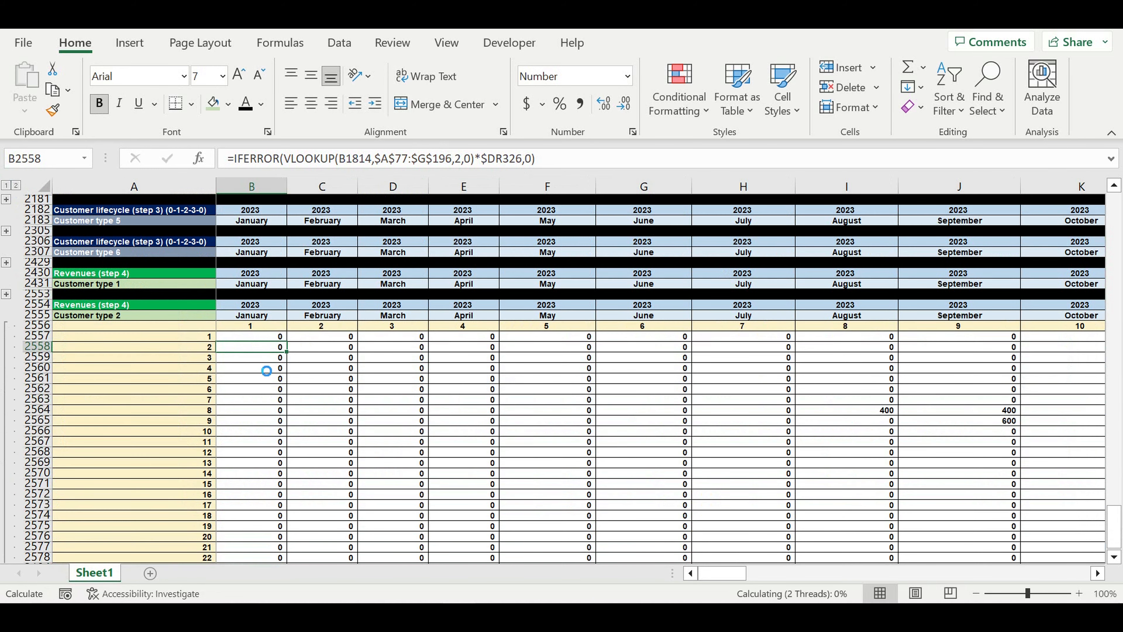
Fill B2557's formula down to row 2676 and across all months
{"action": "scroll", "coordinate": [304, 336], "scroll_direction": "down", "scroll_amount": 20}
{"action": "scroll", "coordinate": [304, 336], "scroll_direction": "up", "scroll_amount": 14}
{"action": "scroll", "coordinate": [304, 336], "scroll_direction": "up", "scroll_amount": 13}
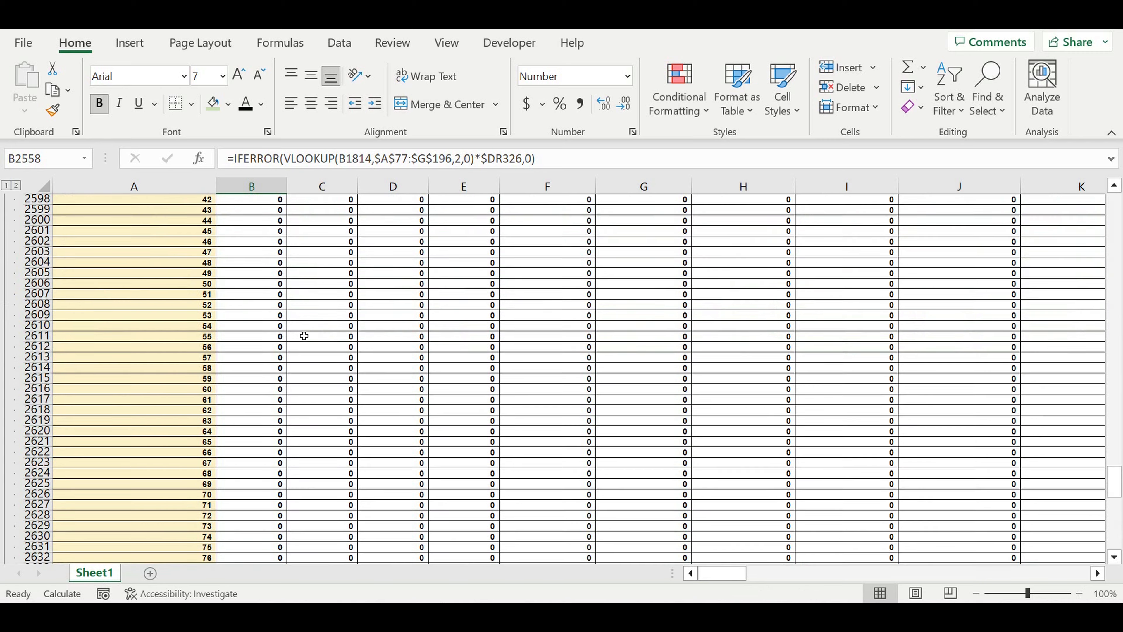
{"action": "scroll", "coordinate": [303, 336], "scroll_direction": "up", "scroll_amount": 6}
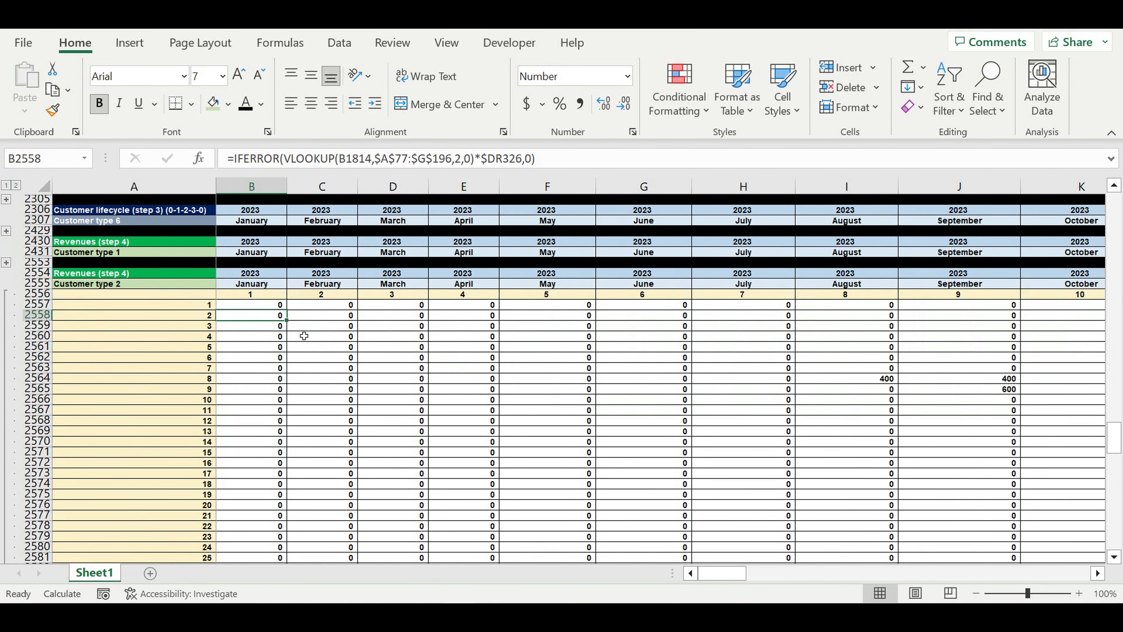
{"action": "left_click", "coordinate": [267, 339]}
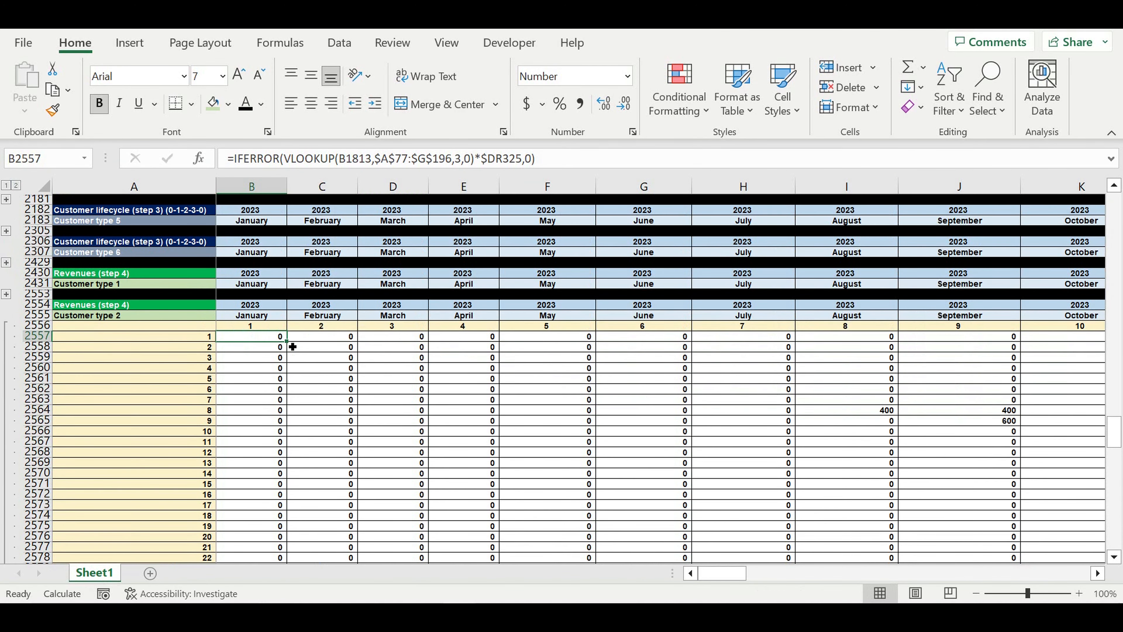
{"action": "left_click_drag", "start_coordinate": [293, 346], "coordinate": [994, 547]}
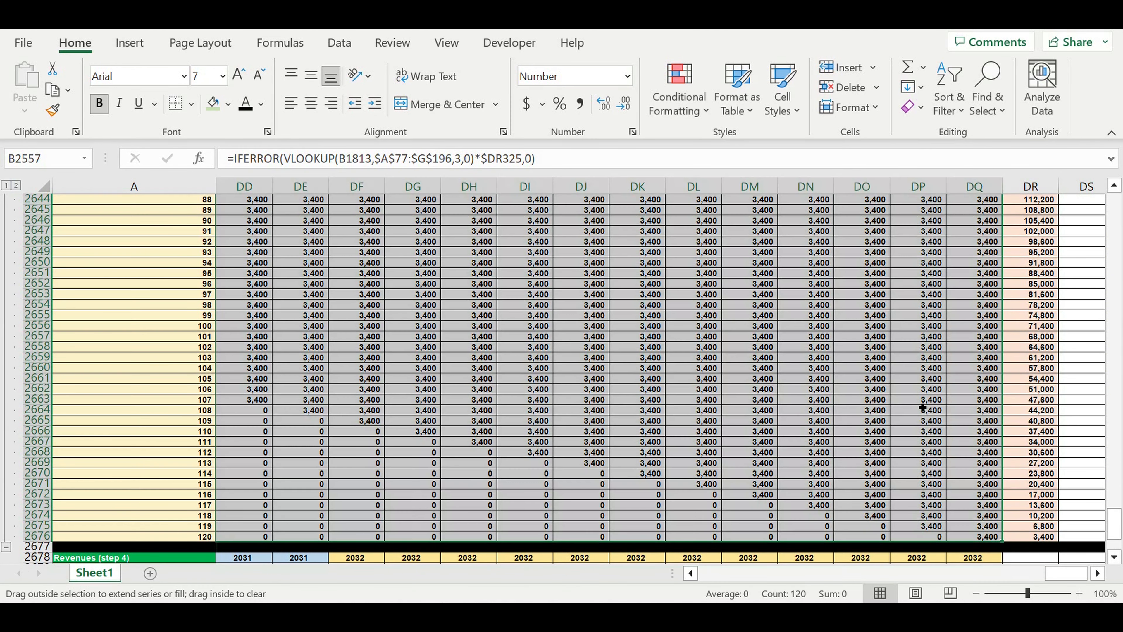
{"action": "left_click", "coordinate": [827, 409]}
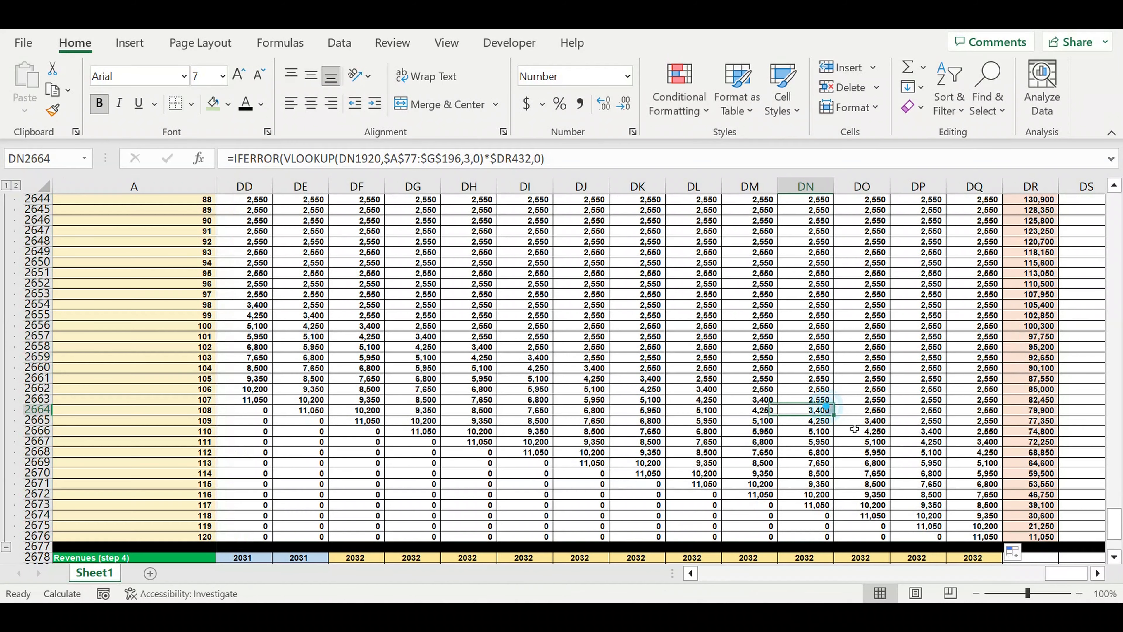
{"action": "left_click_drag", "start_coordinate": [1060, 575], "coordinate": [661, 593]}
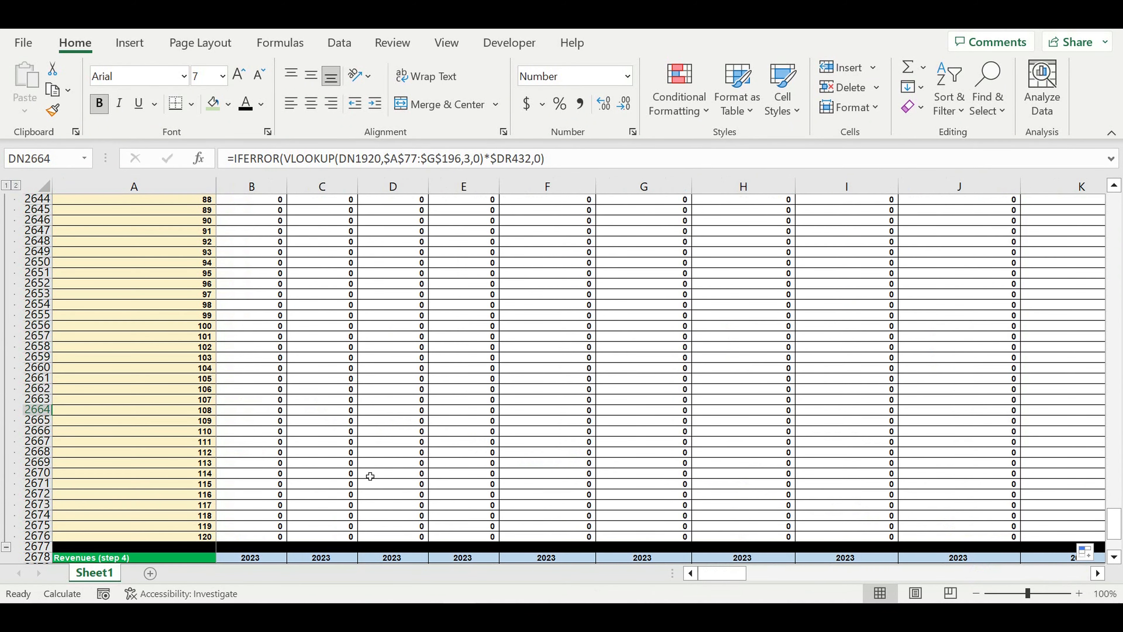
Check the Customer type 3 label and a type 2 formula, then expand the Customer type 3 rows
{"action": "scroll", "coordinate": [213, 475], "scroll_direction": "down", "scroll_amount": 3}
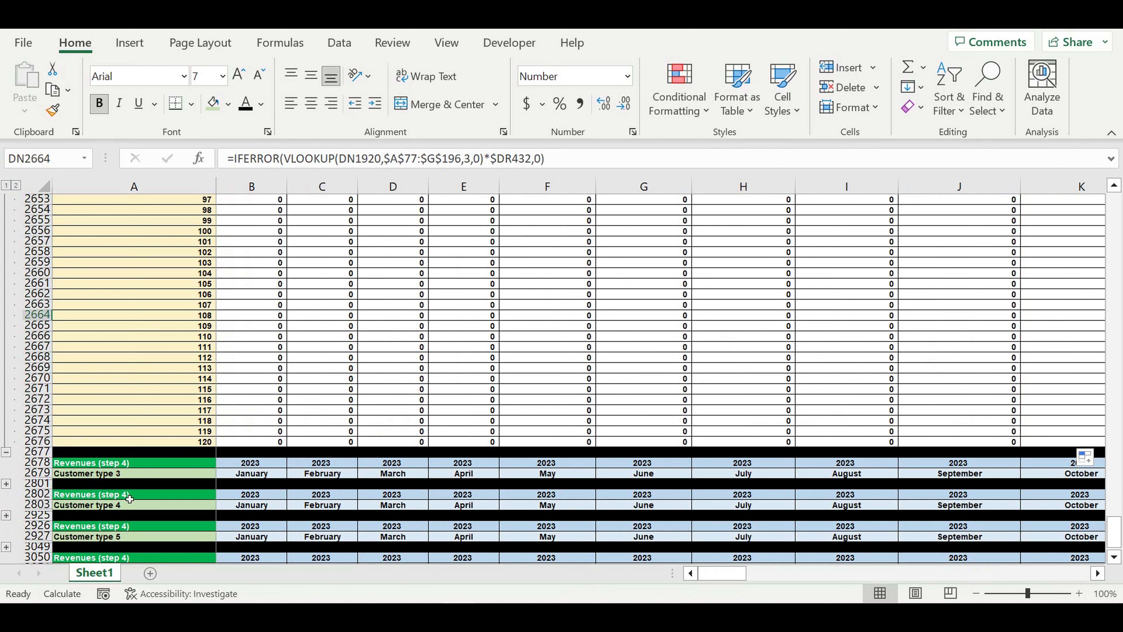
{"action": "left_click", "coordinate": [124, 473]}
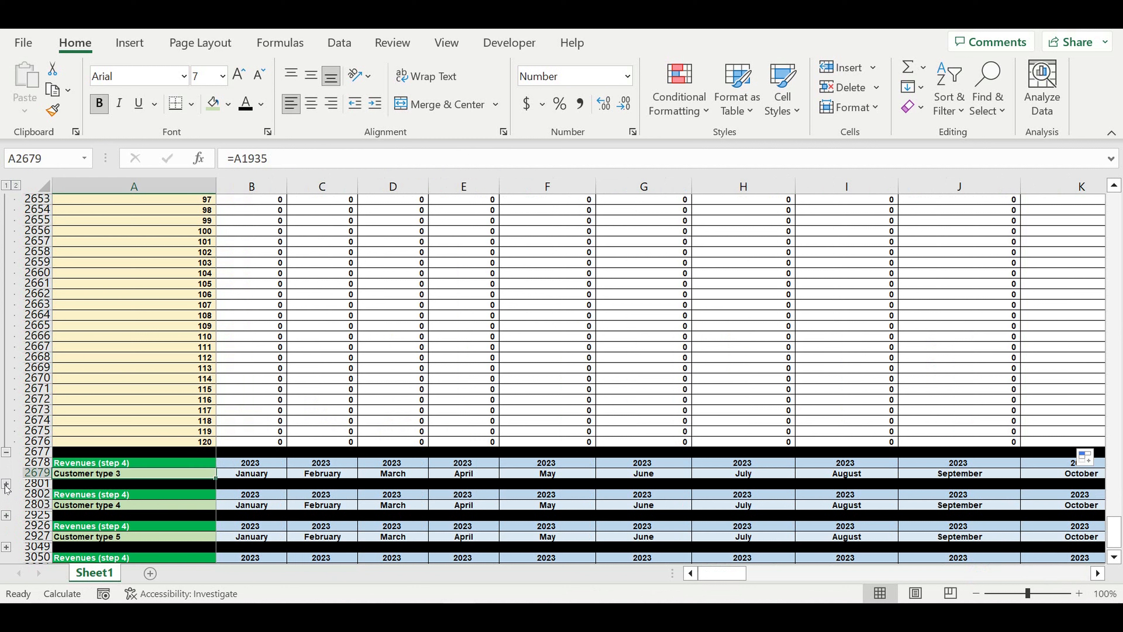
{"action": "left_click", "coordinate": [234, 369]}
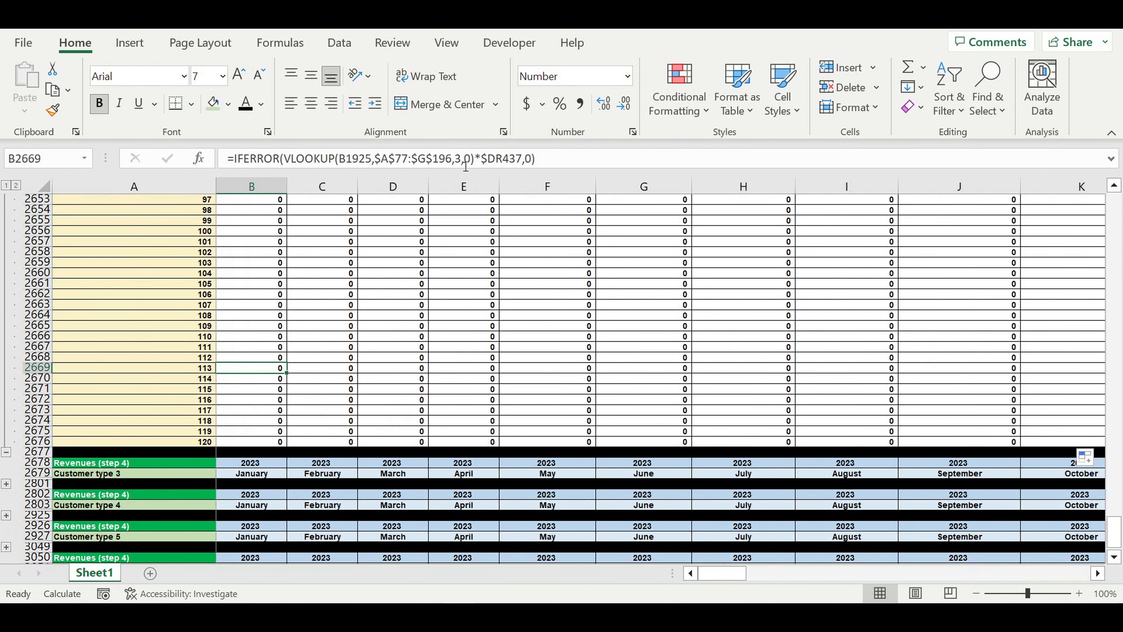
{"action": "left_click", "coordinate": [6, 484]}
{"action": "scroll", "coordinate": [286, 402], "scroll_direction": "down", "scroll_amount": 20}
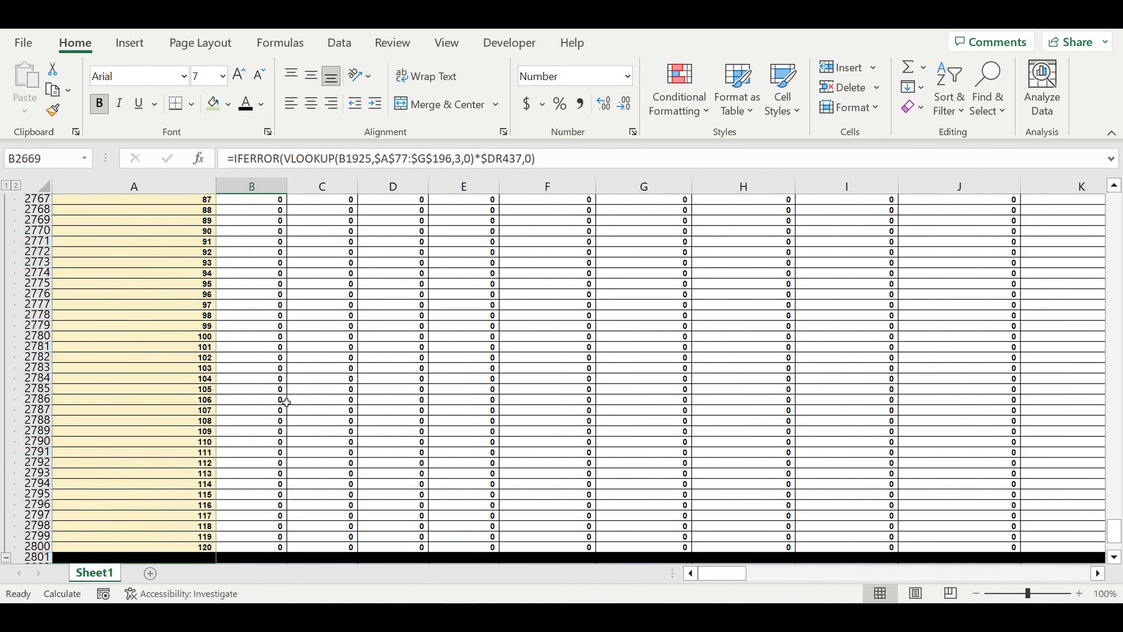
{"action": "scroll", "coordinate": [442, 444], "scroll_direction": "up", "scroll_amount": 3}
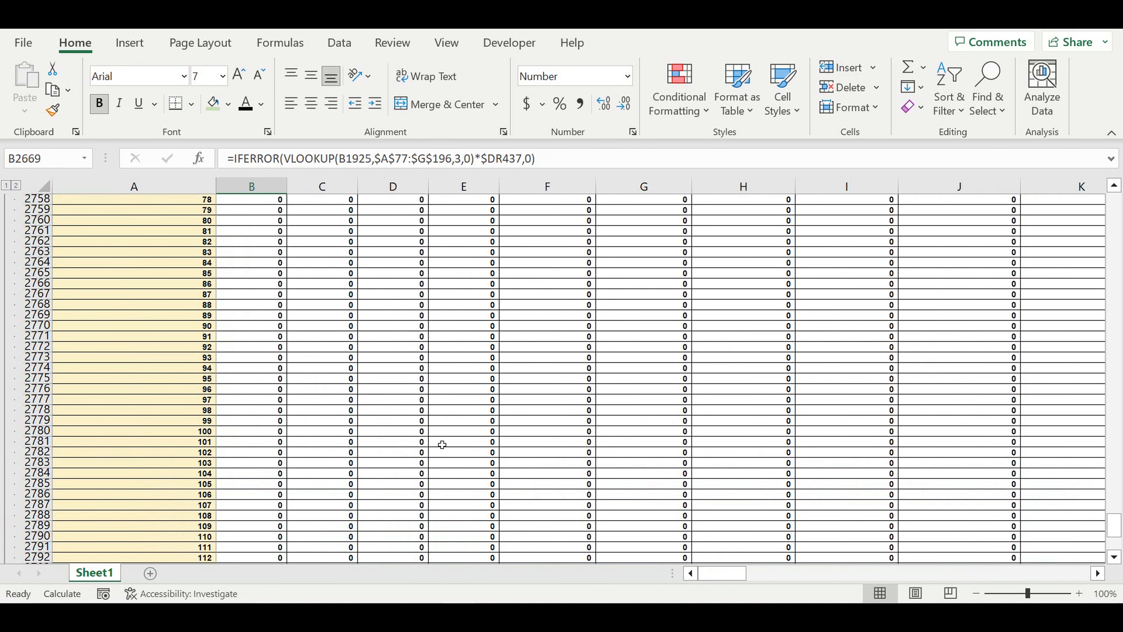
{"action": "scroll", "coordinate": [443, 444], "scroll_direction": "up", "scroll_amount": 20}
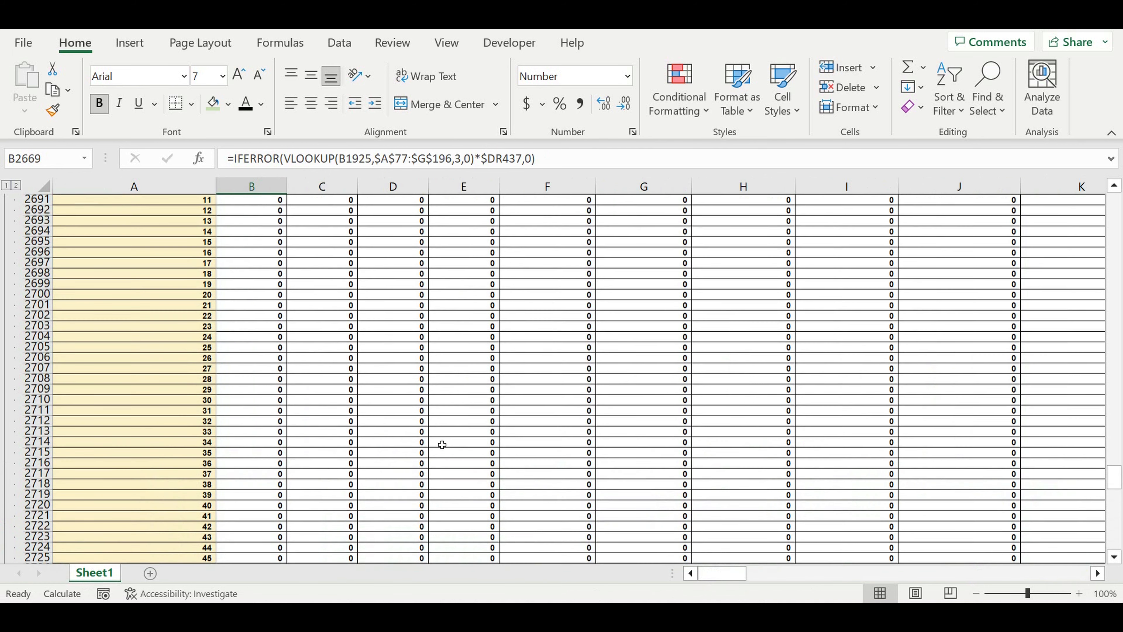
{"action": "scroll", "coordinate": [442, 444], "scroll_direction": "up", "scroll_amount": 4}
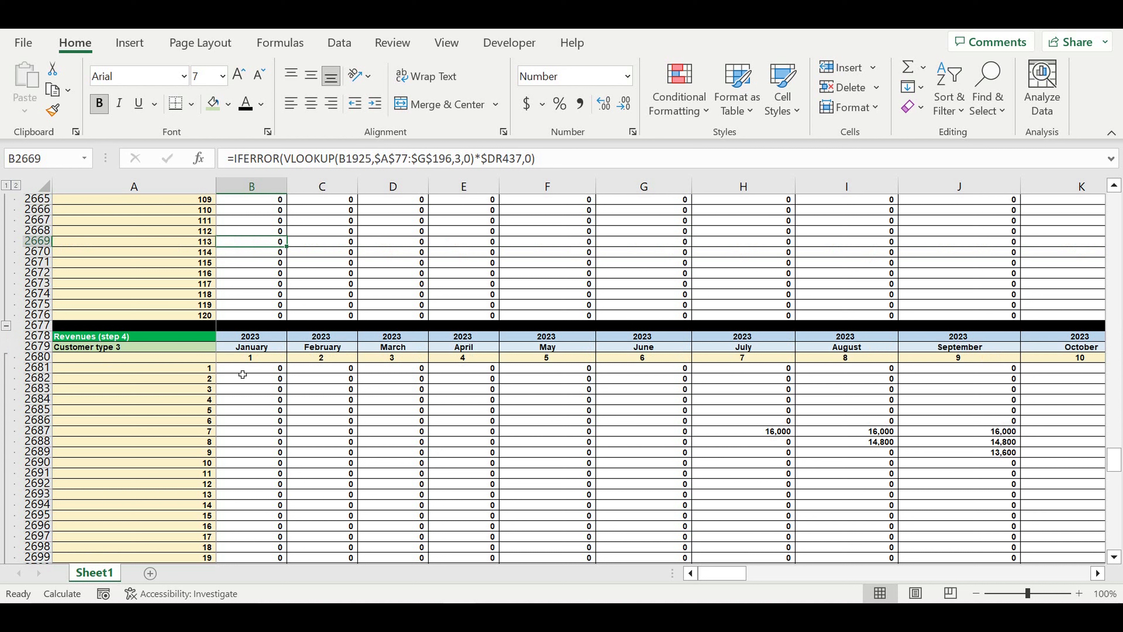
Set B2681's lookup column to 4 and fill it across to DQ and down to row 2800
{"action": "left_click", "coordinate": [242, 371]}
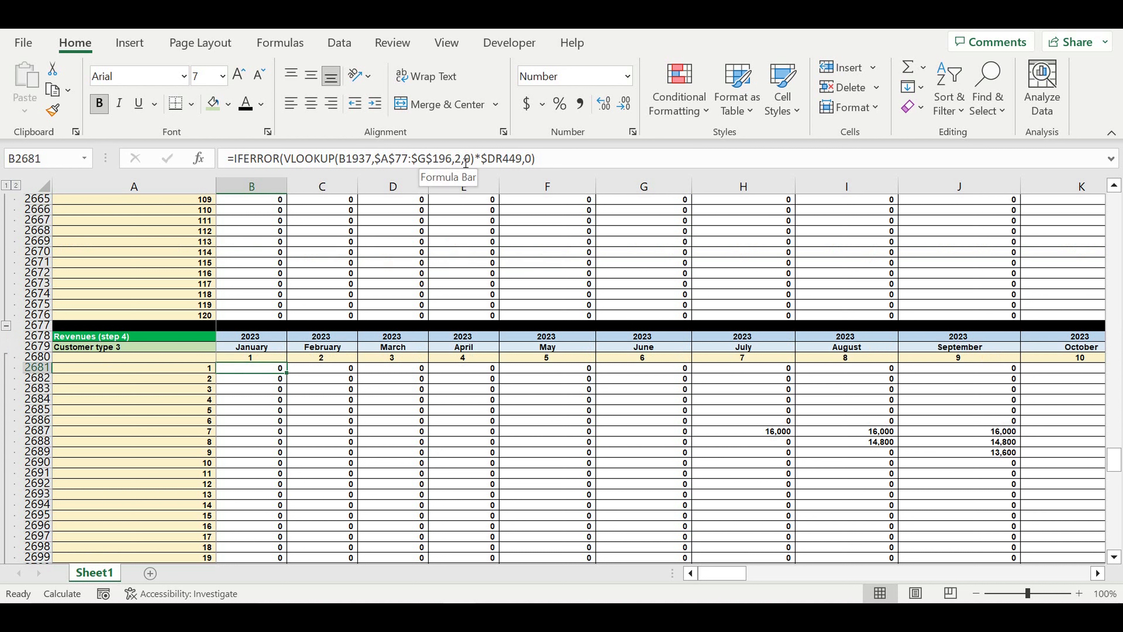
{"action": "double_click", "coordinate": [458, 158]}
{"action": "type", "text": "4"}
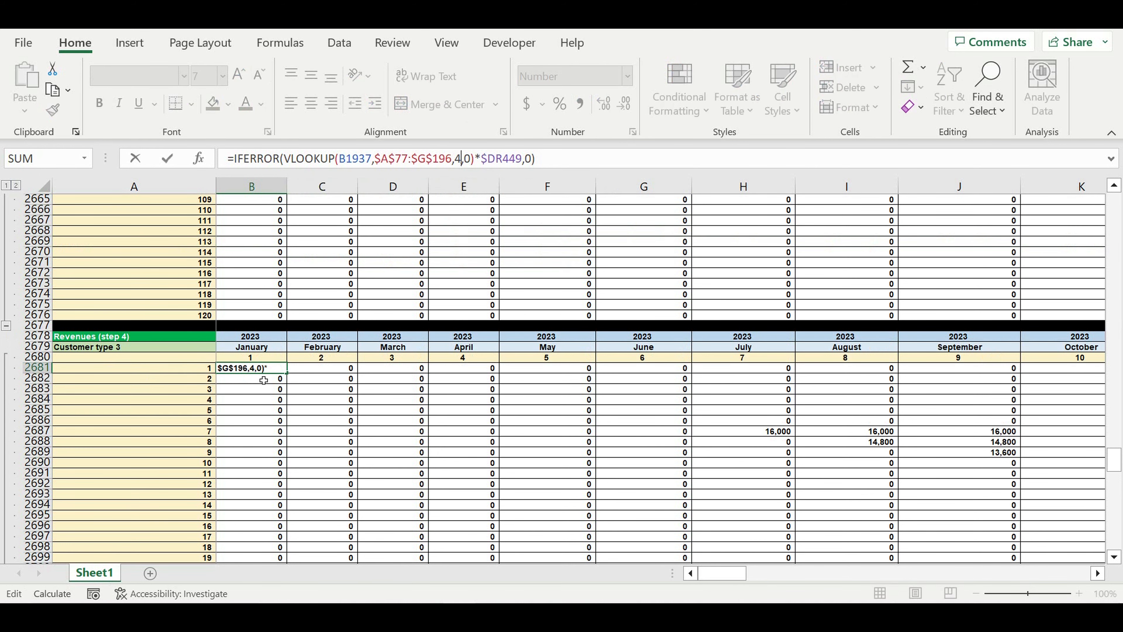
{"action": "key", "text": "ctrl+Return"}
{"action": "left_click_drag", "start_coordinate": [292, 378], "coordinate": [946, 487]}
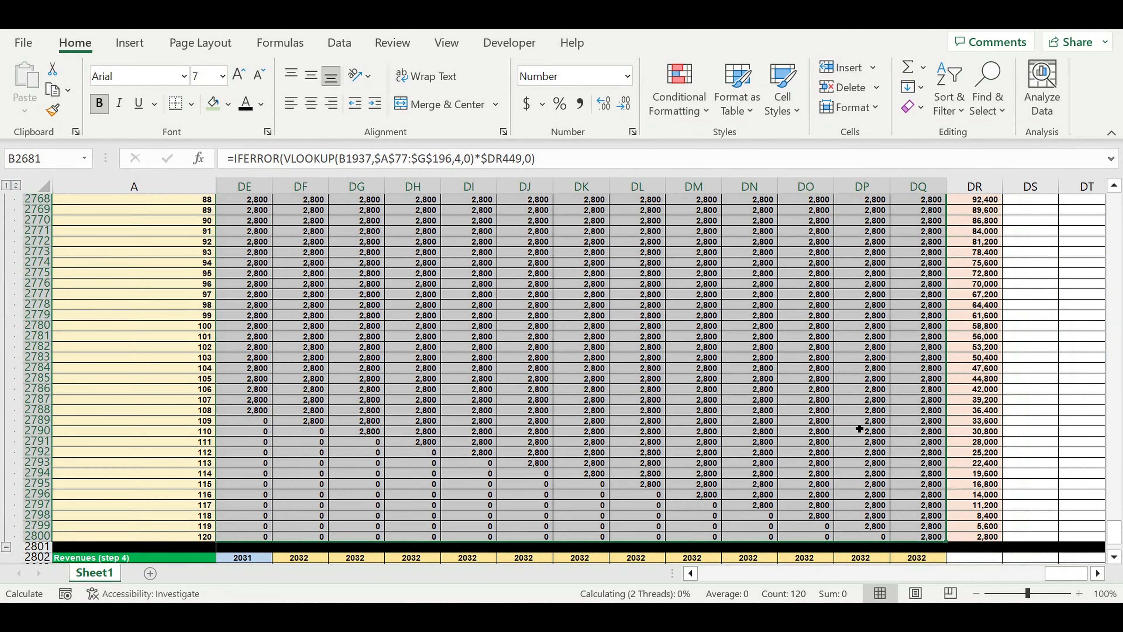
{"action": "left_click", "coordinate": [857, 424]}
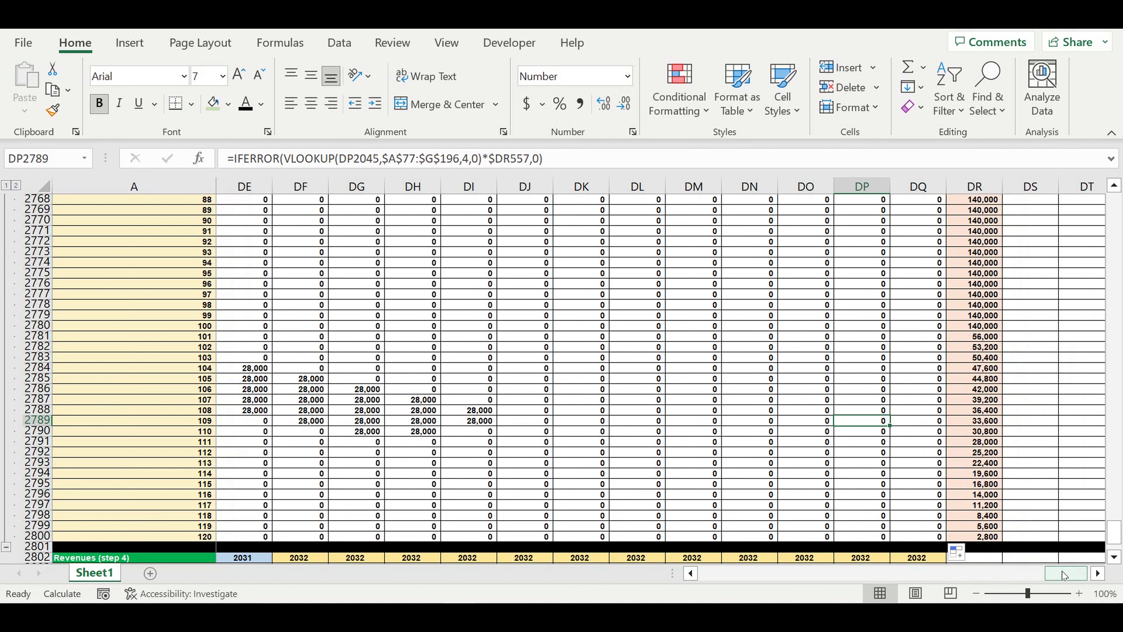
{"action": "left_click_drag", "start_coordinate": [1061, 571], "coordinate": [650, 580]}
{"action": "scroll", "coordinate": [409, 468], "scroll_direction": "down", "scroll_amount": 2}
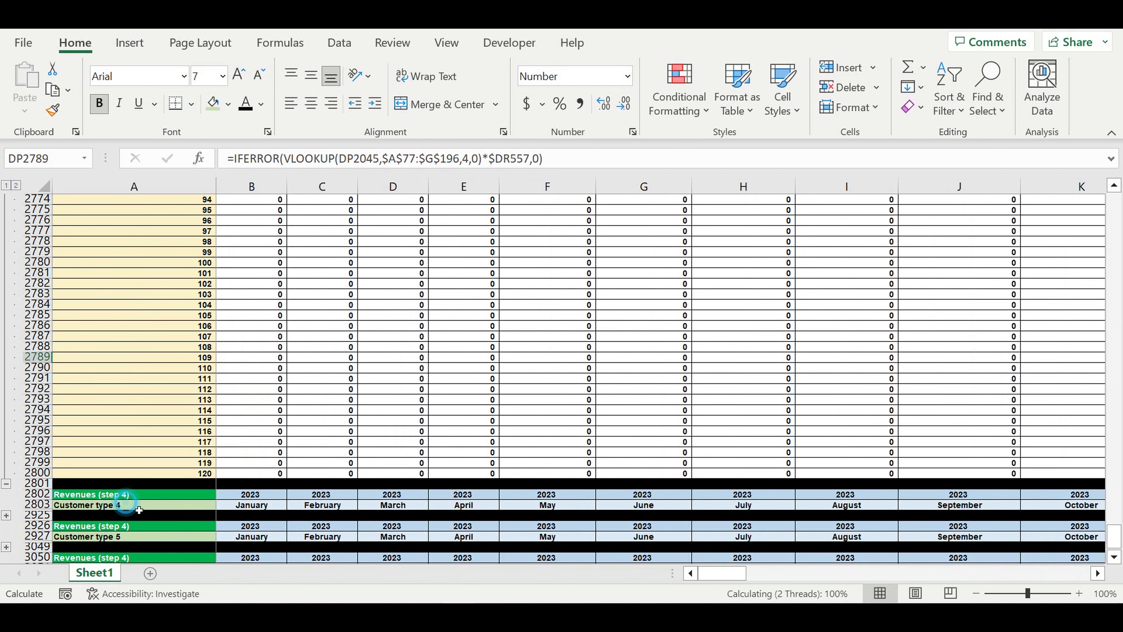
Expand the hidden Customer type 4 revenue rows
{"action": "left_click", "coordinate": [108, 505]}
{"action": "left_click", "coordinate": [6, 515]}
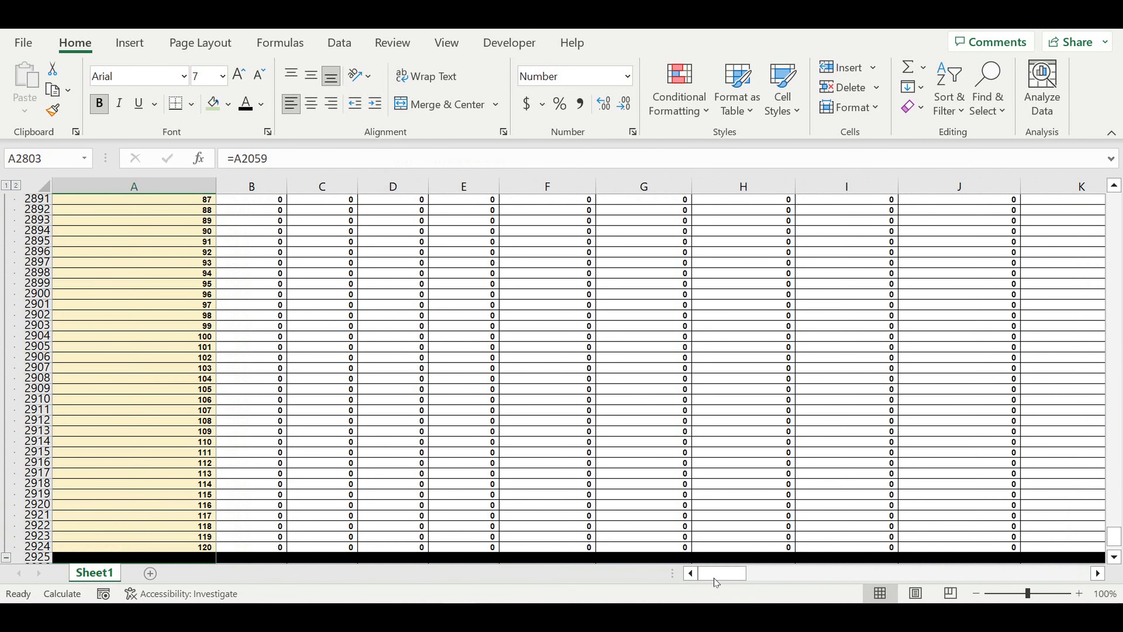
{"action": "scroll", "coordinate": [344, 412], "scroll_direction": "up", "scroll_amount": 4}
{"action": "scroll", "coordinate": [344, 413], "scroll_direction": "up", "scroll_amount": 20}
{"action": "scroll", "coordinate": [344, 412], "scroll_direction": "up", "scroll_amount": 3}
{"action": "scroll", "coordinate": [288, 334], "scroll_direction": "down", "scroll_amount": 1}
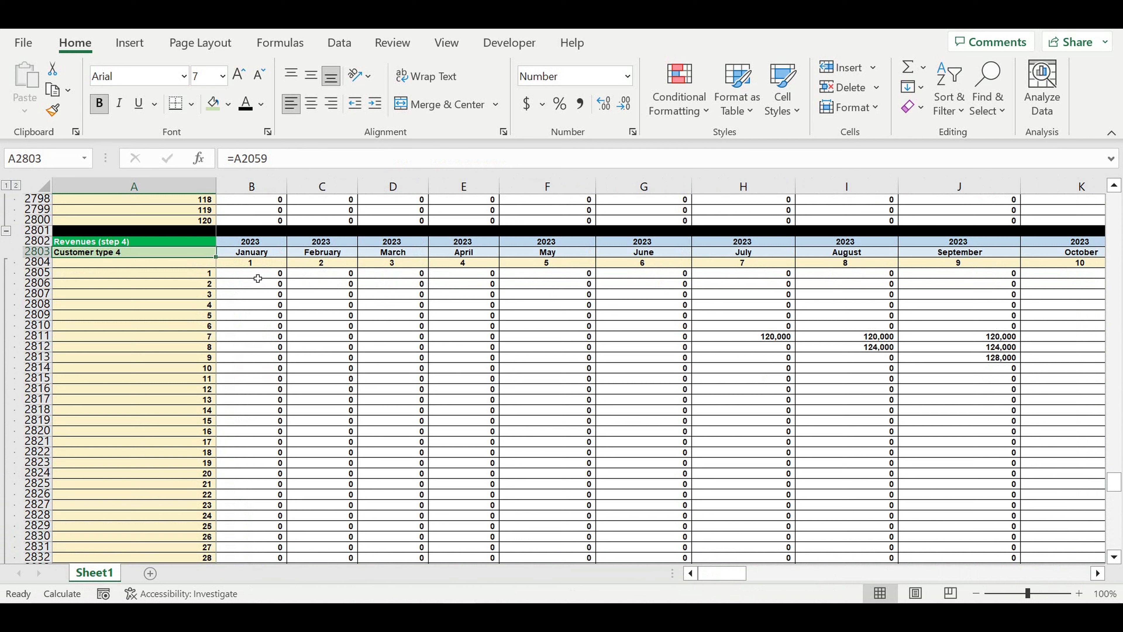
{"action": "key", "text": "Up"}
{"action": "key", "text": "Right"}
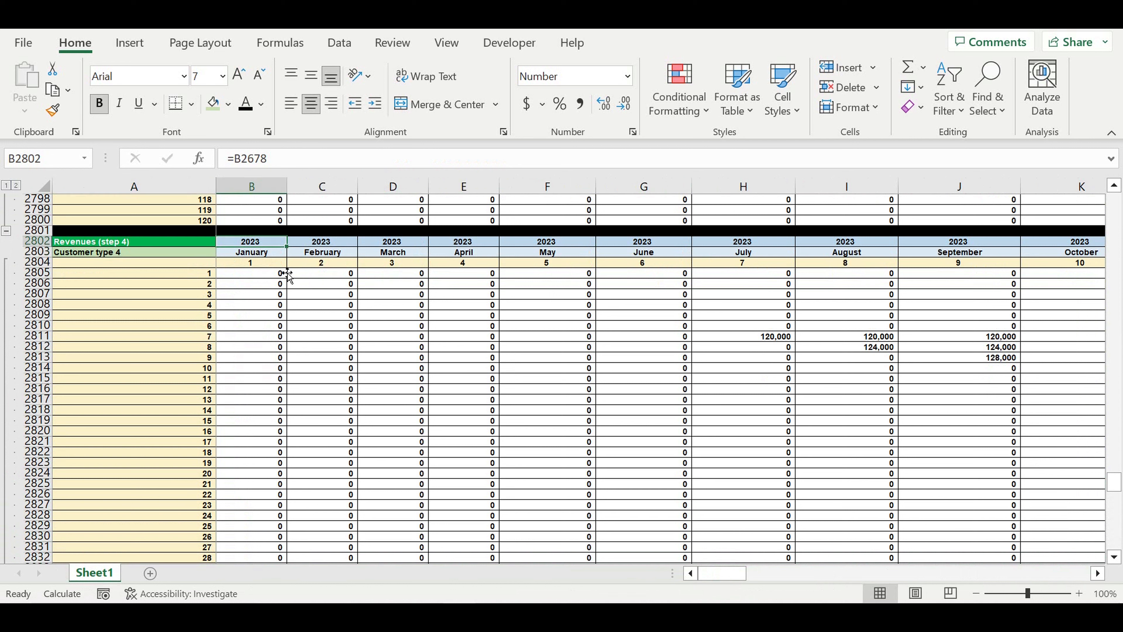
{"action": "scroll", "coordinate": [273, 306], "scroll_direction": "down", "scroll_amount": 3}
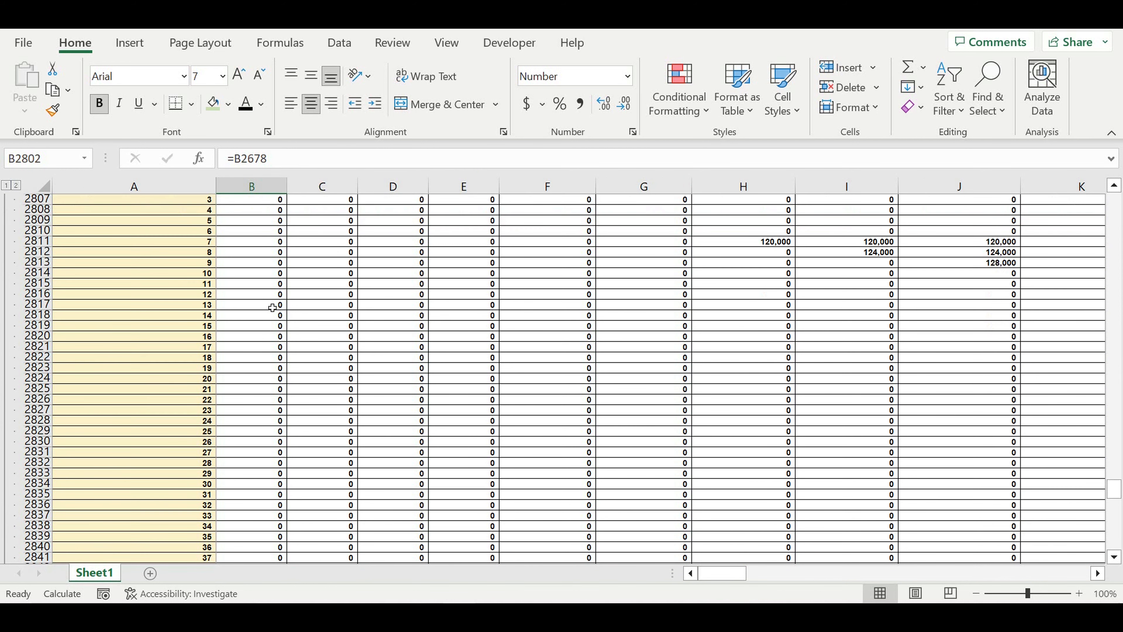
{"action": "scroll", "coordinate": [272, 308], "scroll_direction": "up", "scroll_amount": 3}
Set B2805's lookup column to 5 and fill it across and down the block
{"action": "left_click", "coordinate": [264, 274]}
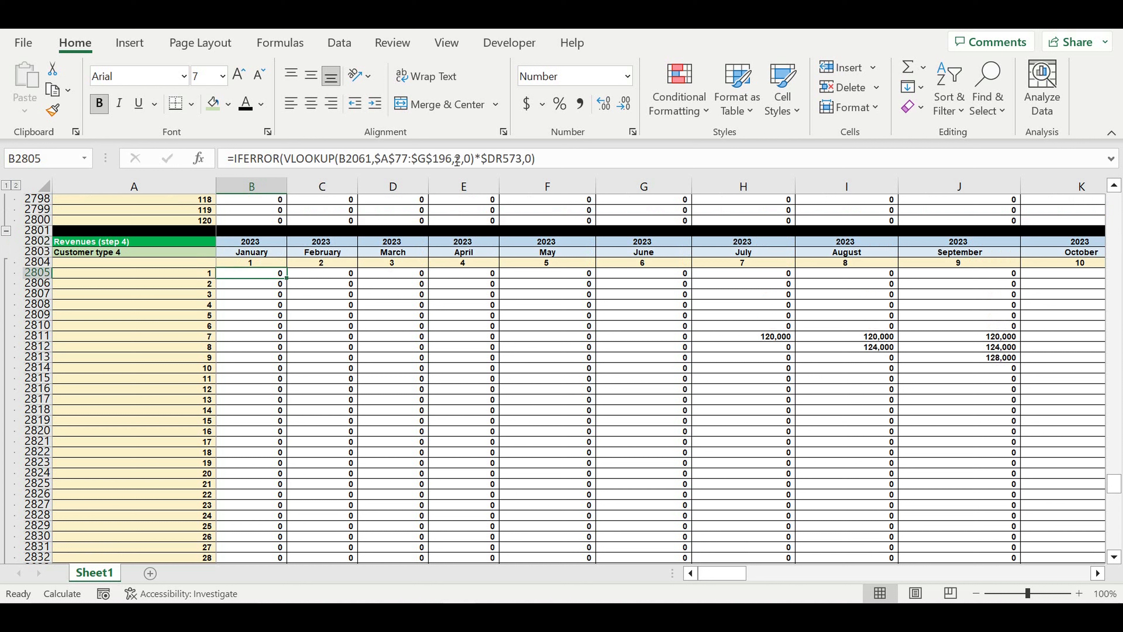
{"action": "left_click", "coordinate": [456, 159]}
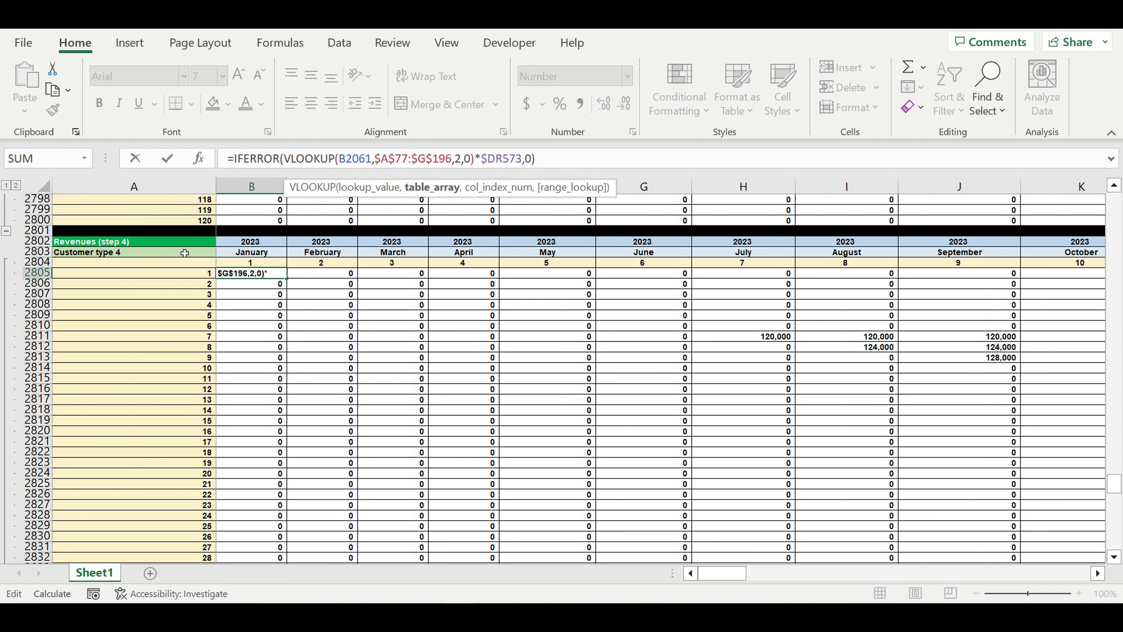
{"action": "left_click", "coordinate": [512, 189]}
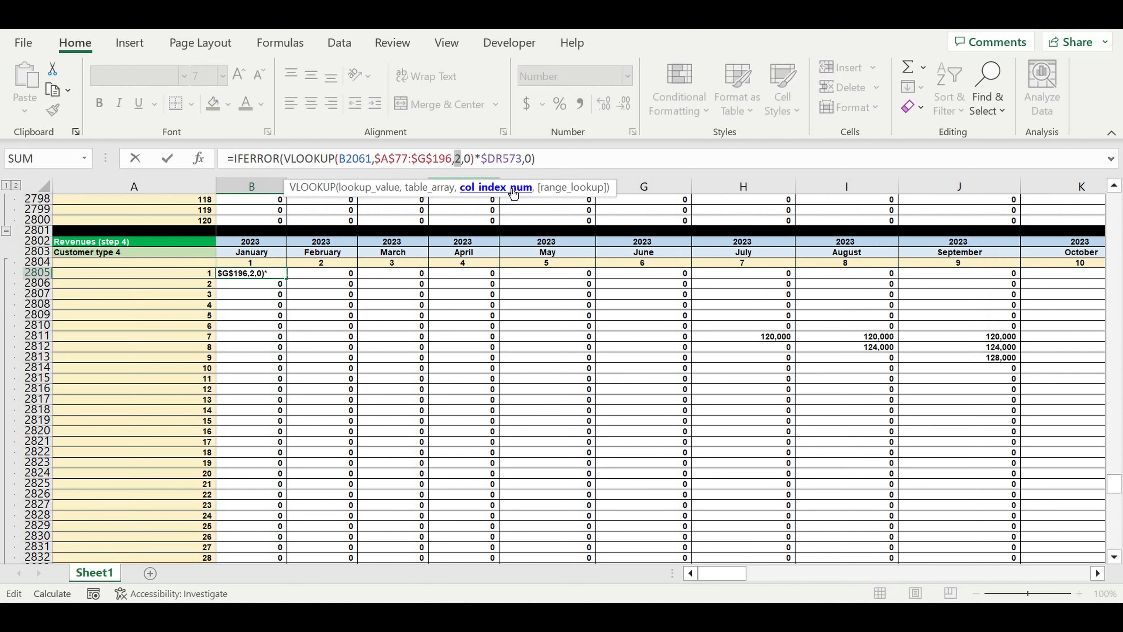
{"action": "type", "text": "5"}
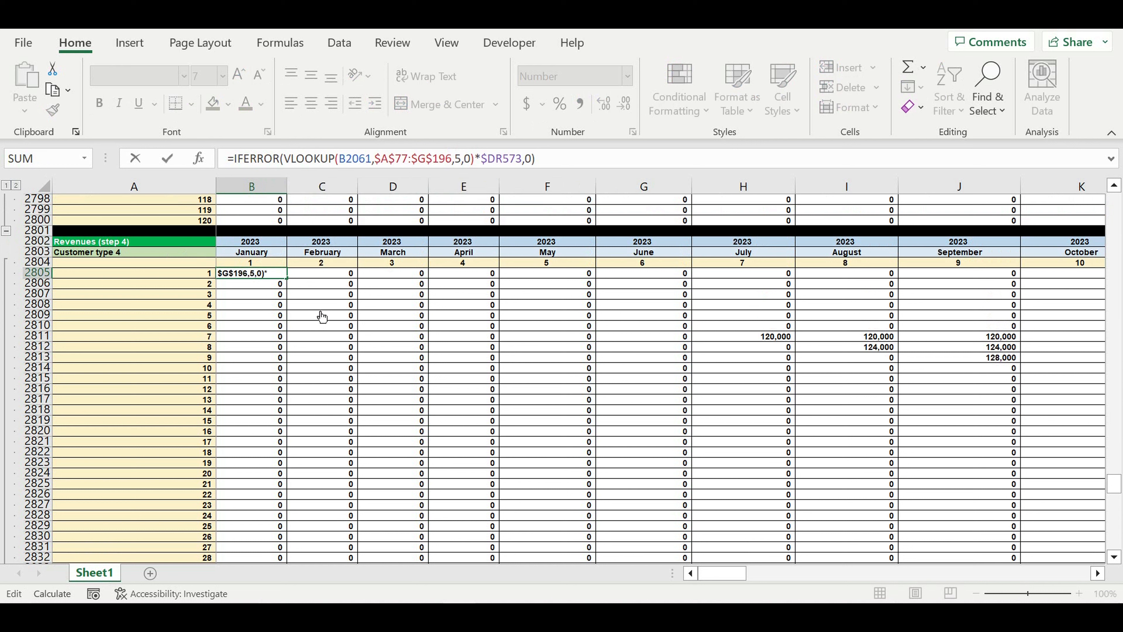
{"action": "key", "text": "ctrl+Return"}
{"action": "left_click_drag", "start_coordinate": [293, 284], "coordinate": [982, 477]}
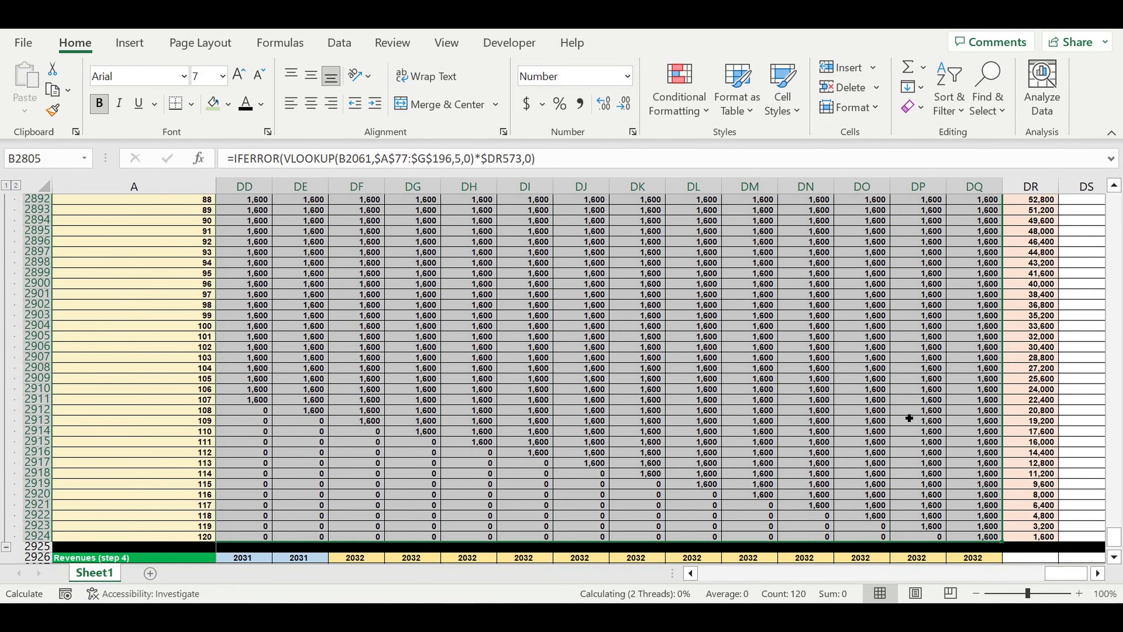
{"action": "left_click", "coordinate": [915, 434]}
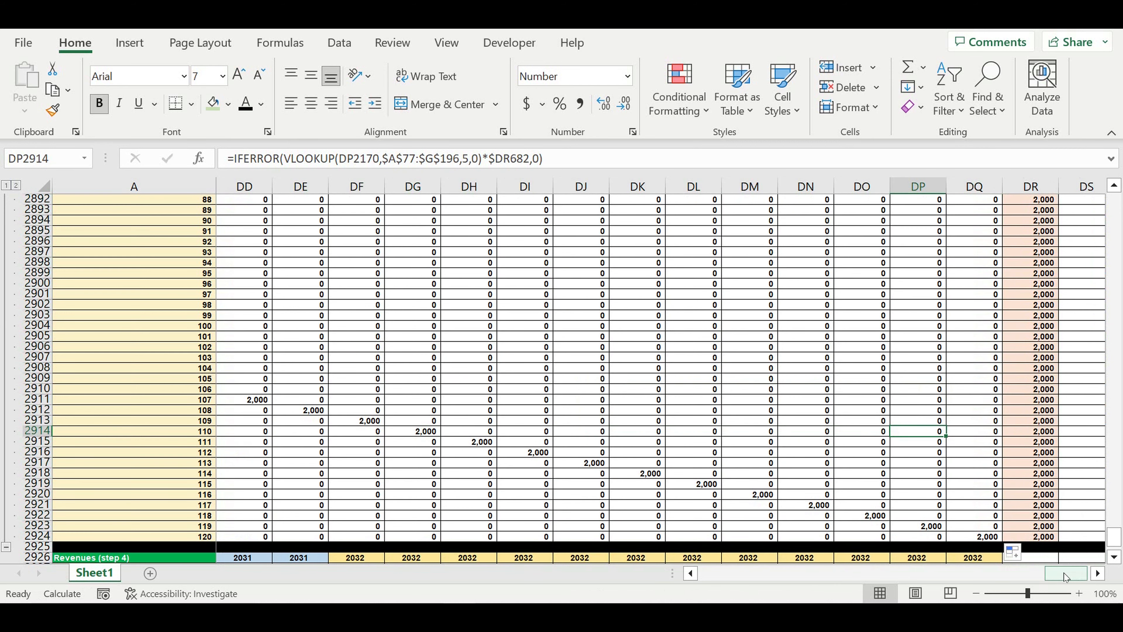
Expand the hidden Customer type 5 revenue rows
{"action": "left_click_drag", "start_coordinate": [1065, 576], "coordinate": [720, 574]}
{"action": "scroll", "coordinate": [371, 512], "scroll_direction": "down", "scroll_amount": 3}
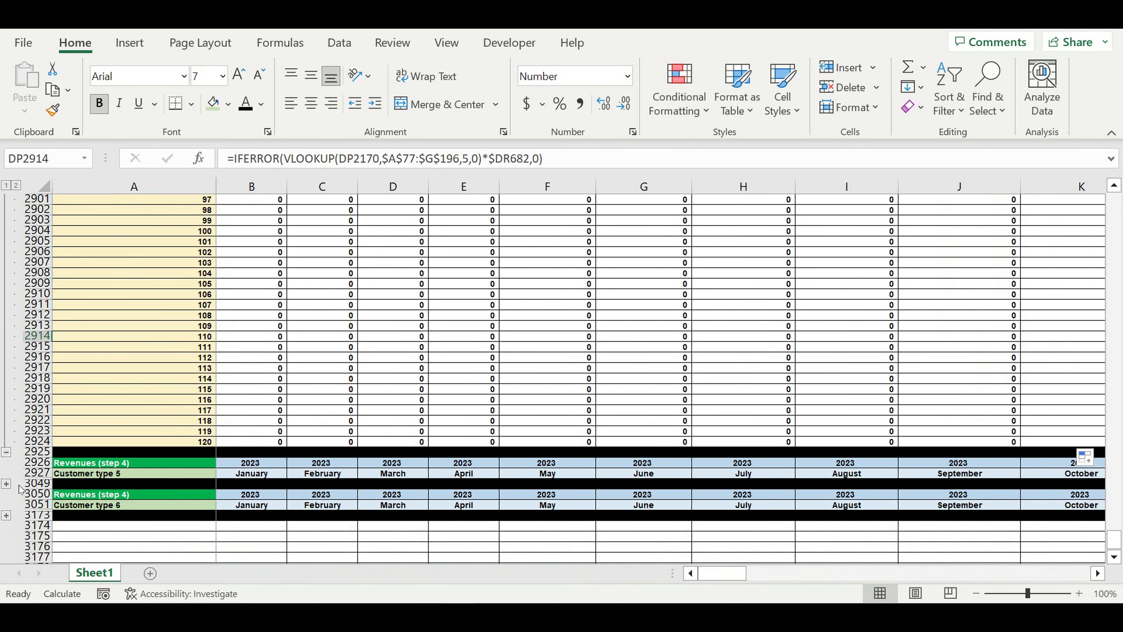
{"action": "left_click", "coordinate": [7, 483]}
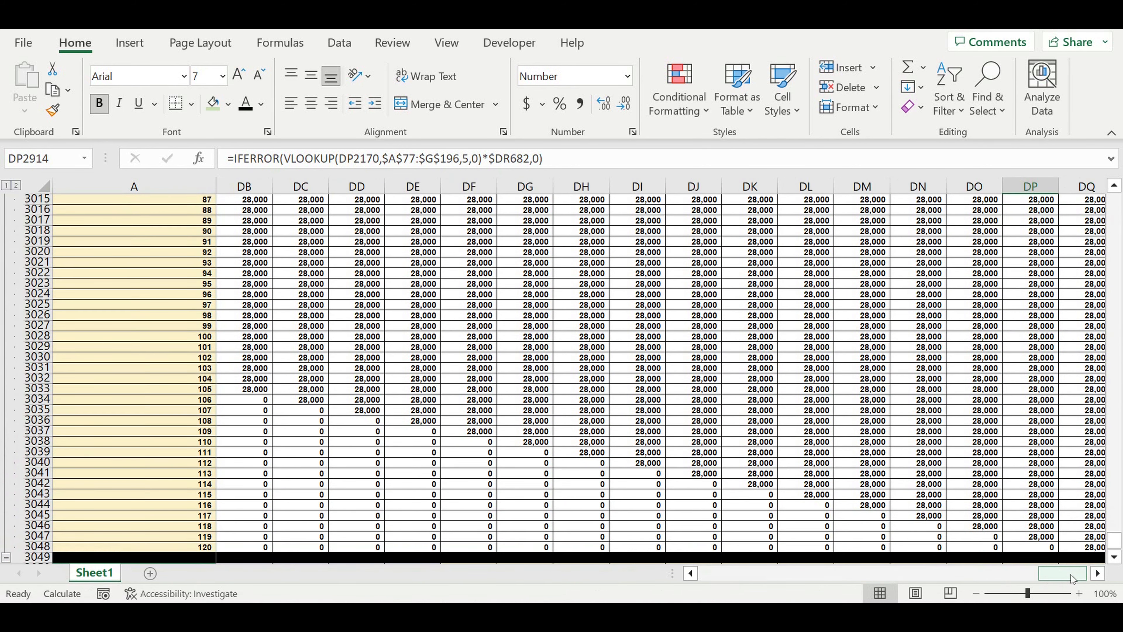
{"action": "left_click_drag", "start_coordinate": [1070, 578], "coordinate": [725, 574]}
{"action": "scroll", "coordinate": [228, 404], "scroll_direction": "up", "scroll_amount": 9}
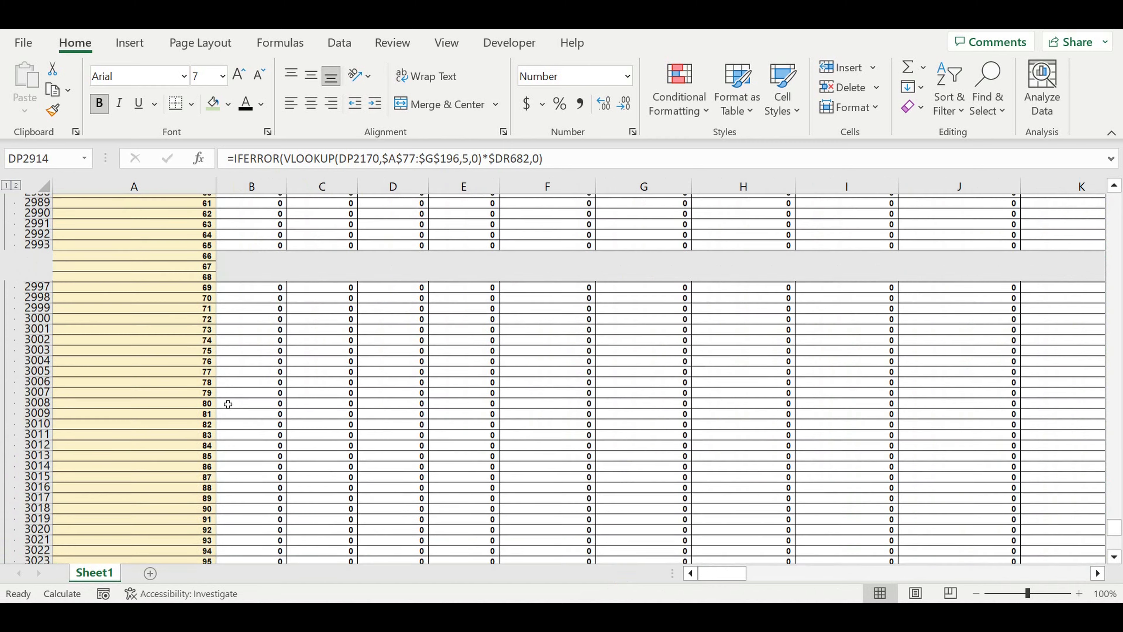
{"action": "scroll", "coordinate": [227, 404], "scroll_direction": "up", "scroll_amount": 20}
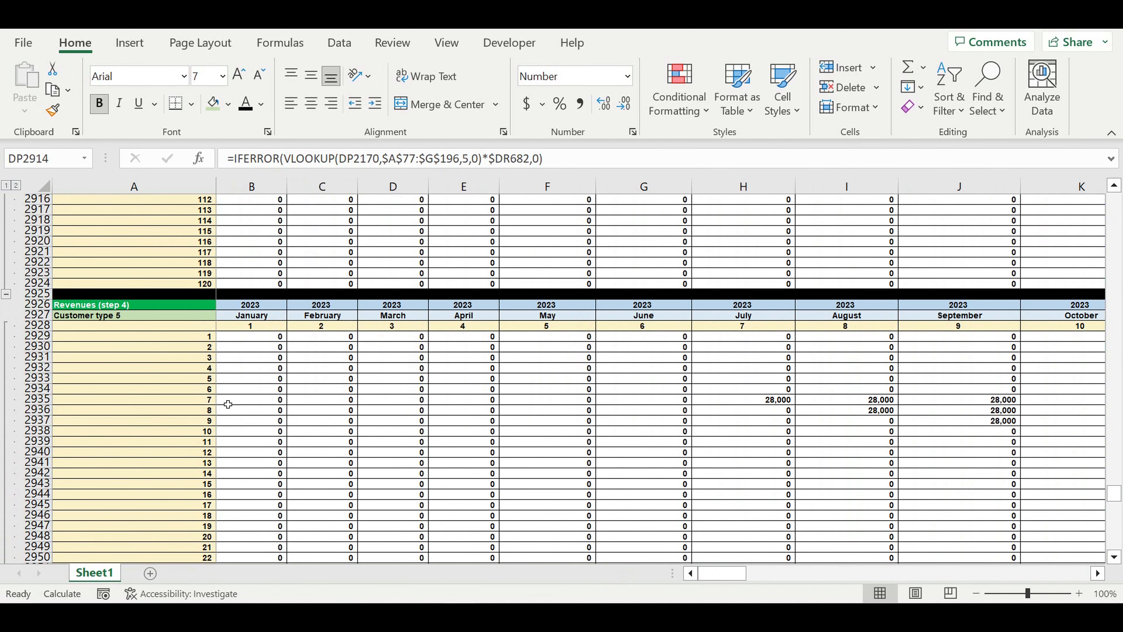
Set B2929's lookup column to 6 and fill it through the Customer type 5 block
{"action": "left_click", "coordinate": [257, 372]}
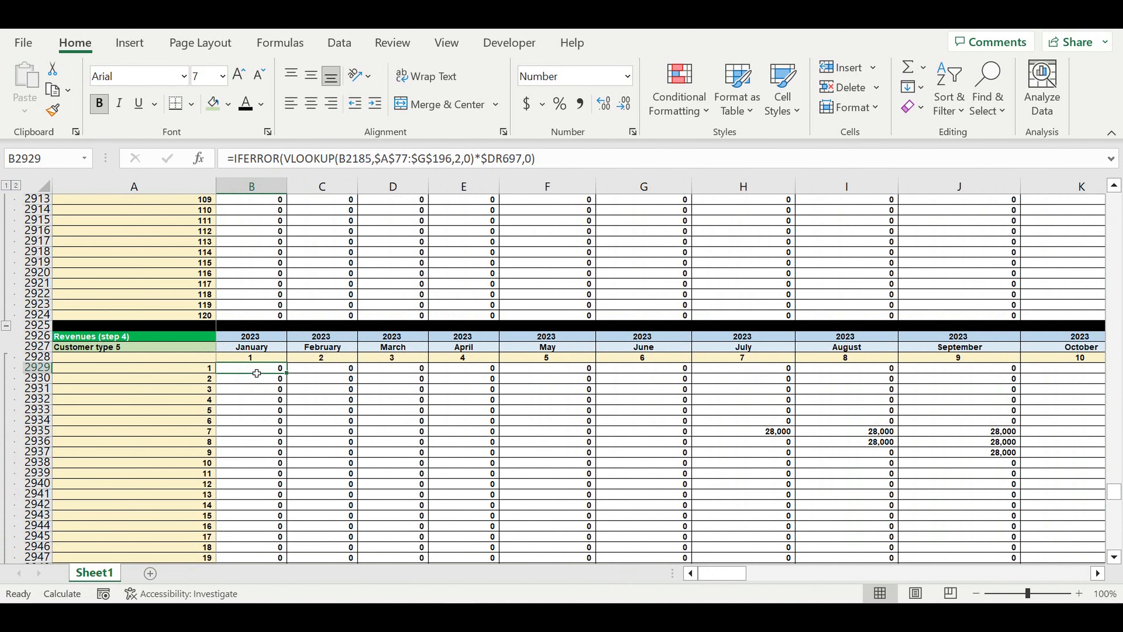
{"action": "double_click", "coordinate": [458, 159]}
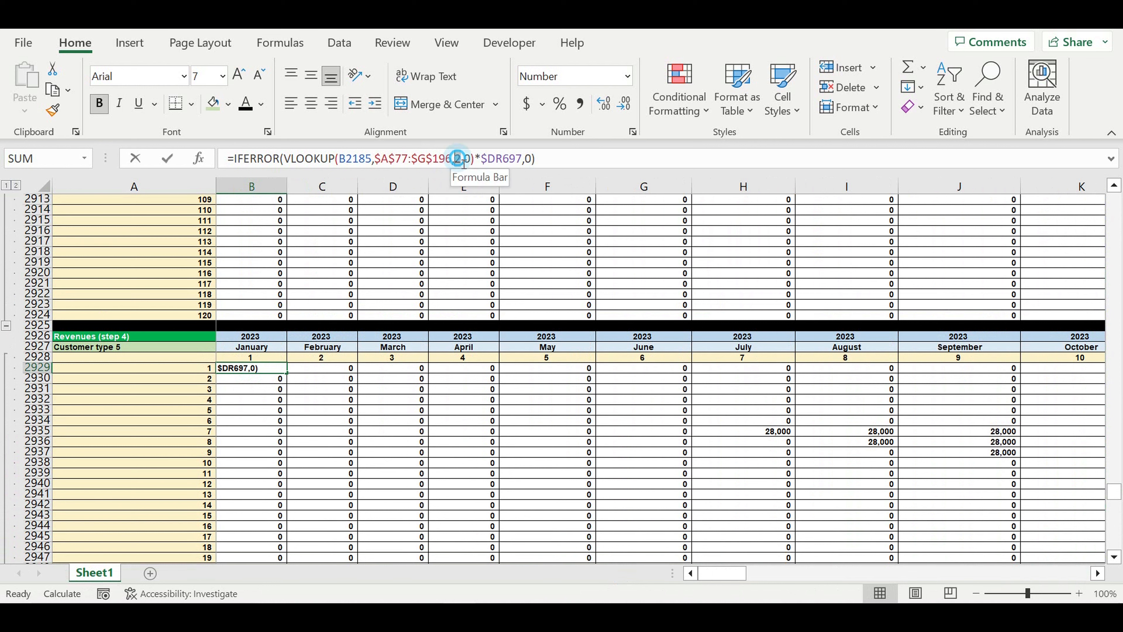
{"action": "type", "text": "6"}
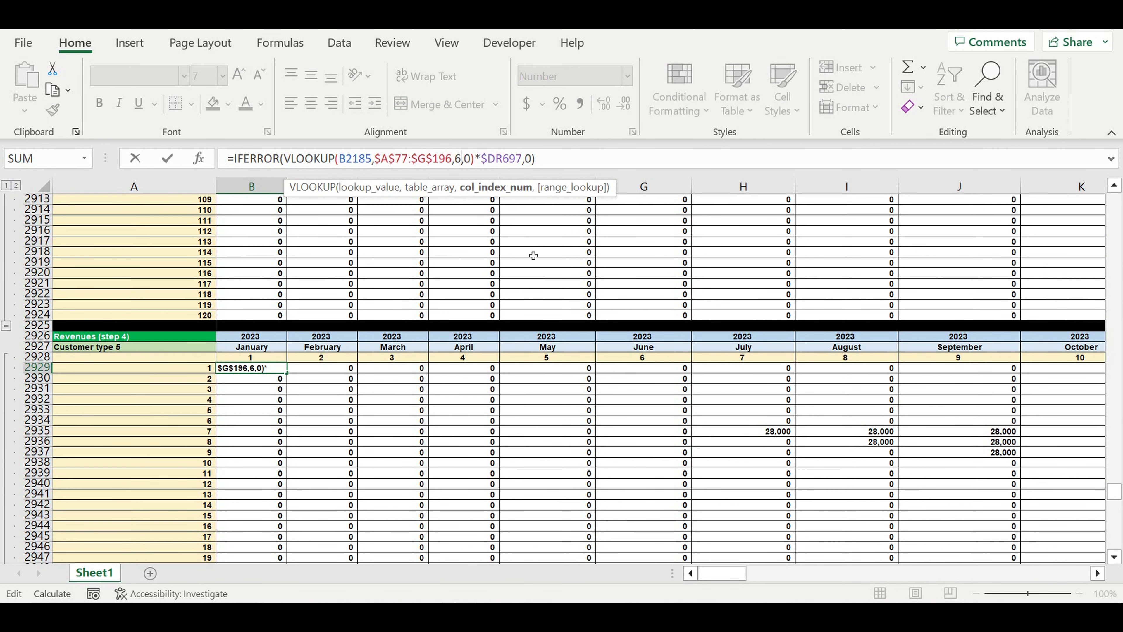
{"action": "key", "text": "Return"}
{"action": "left_click", "coordinate": [265, 369]}
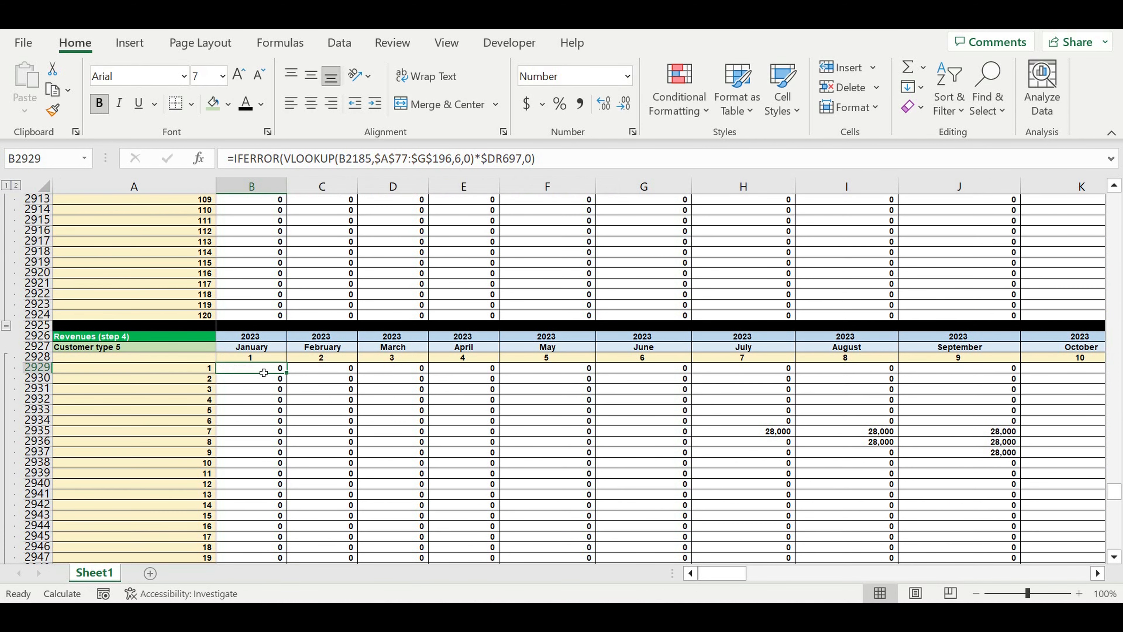
{"action": "mouse_move", "coordinate": [290, 379]}
{"action": "left_mouse_down"}
{"action": "mouse_move", "coordinate": [285, 548]}
{"action": "mouse_move", "coordinate": [326, 479]}
{"action": "mouse_move", "coordinate": [316, 530]}
{"action": "mouse_move", "coordinate": [292, 531]}
{"action": "mouse_move", "coordinate": [1001, 529]}
{"action": "mouse_move", "coordinate": [950, 457]}
{"action": "mouse_move", "coordinate": [929, 401]}
{"action": "left_mouse_up"}
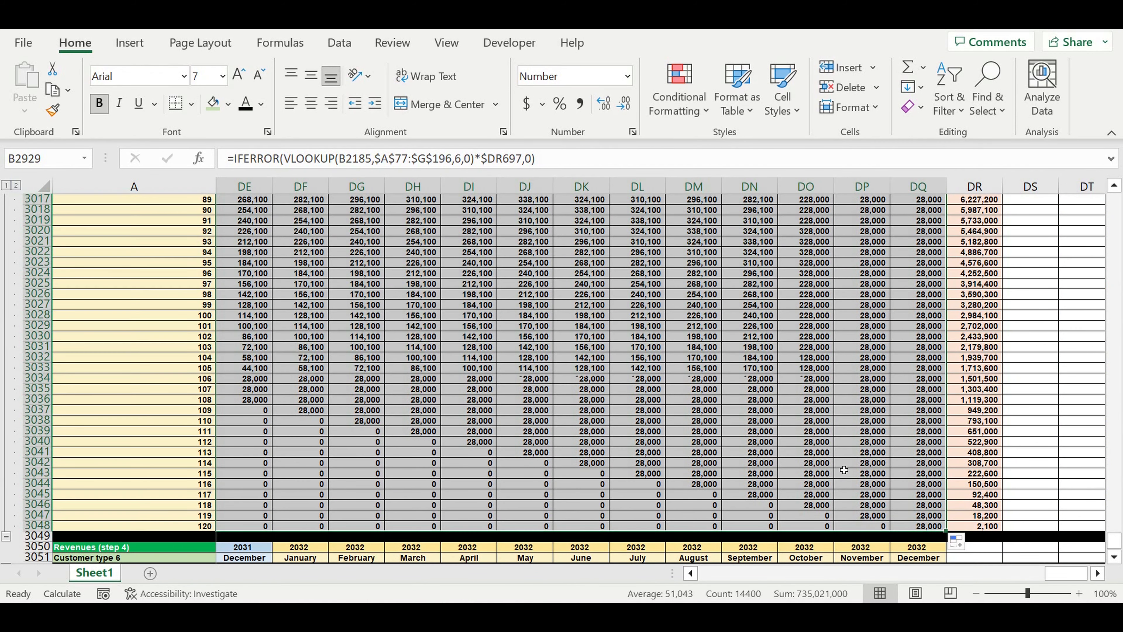
Clear the large selection and expand the hidden Customer type 6 revenue rows
{"action": "left_click", "coordinate": [833, 463]}
{"action": "left_click_drag", "start_coordinate": [1066, 573], "coordinate": [720, 573]}
{"action": "scroll", "coordinate": [230, 437], "scroll_direction": "down", "scroll_amount": 3}
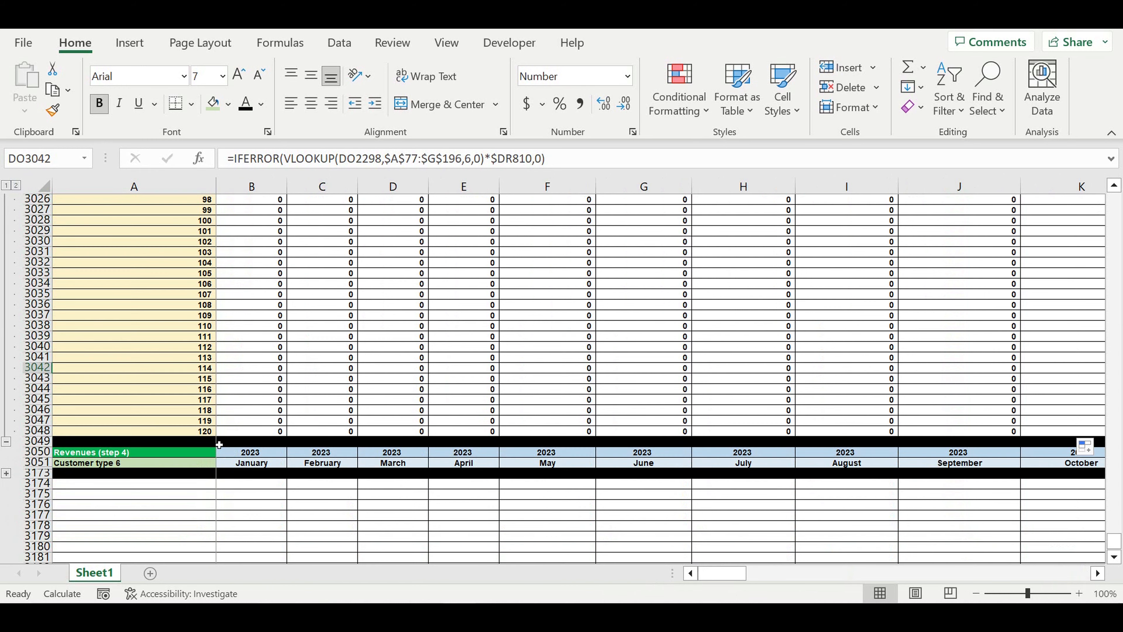
{"action": "left_click", "coordinate": [6, 473]}
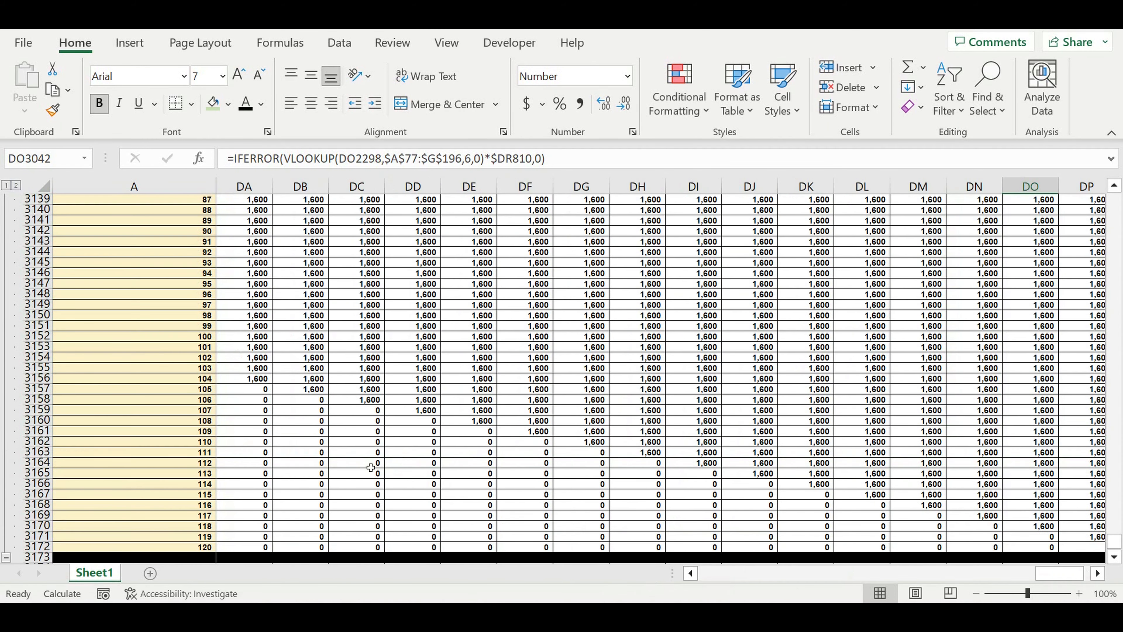
Return to column B and select B3041 to view its VLOOKUP formula
{"action": "scroll", "coordinate": [309, 473], "scroll_direction": "up", "scroll_amount": 8}
{"action": "scroll", "coordinate": [309, 472], "scroll_direction": "up", "scroll_amount": 13}
{"action": "scroll", "coordinate": [309, 472], "scroll_direction": "up", "scroll_amount": 16}
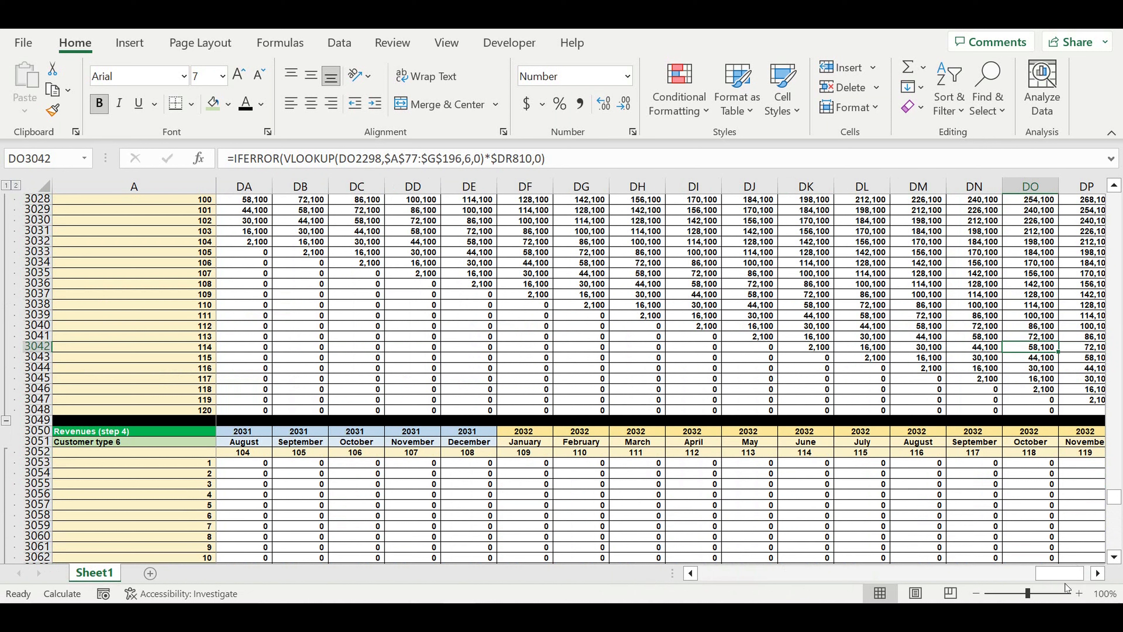
{"action": "left_click_drag", "start_coordinate": [1053, 578], "coordinate": [676, 592]}
{"action": "left_click", "coordinate": [254, 336]}
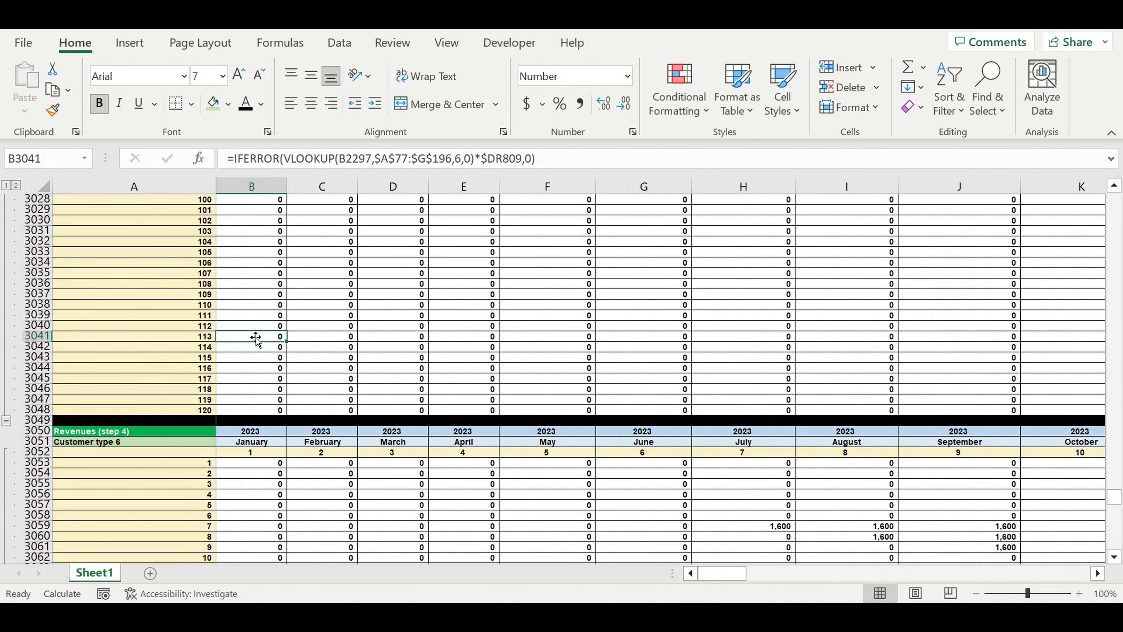
Change B3053's VLOOKUP column index from 2 to 7 and fill it across the Customer type 6 block
{"action": "left_click", "coordinate": [244, 467]}
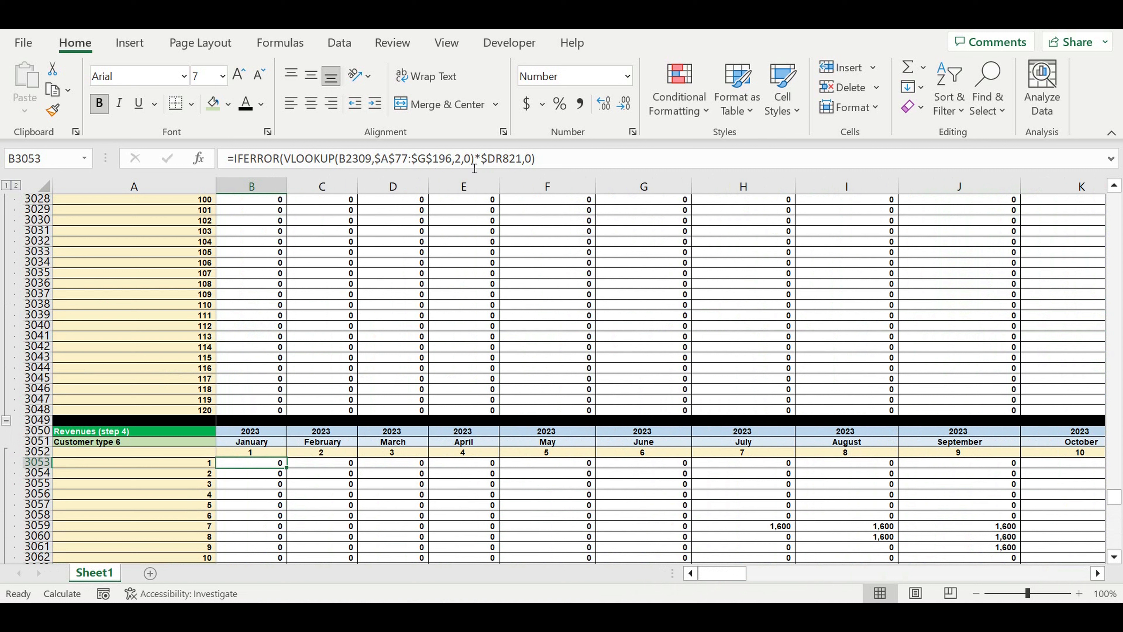
{"action": "double_click", "coordinate": [462, 166]}
{"action": "type", "text": "7"}
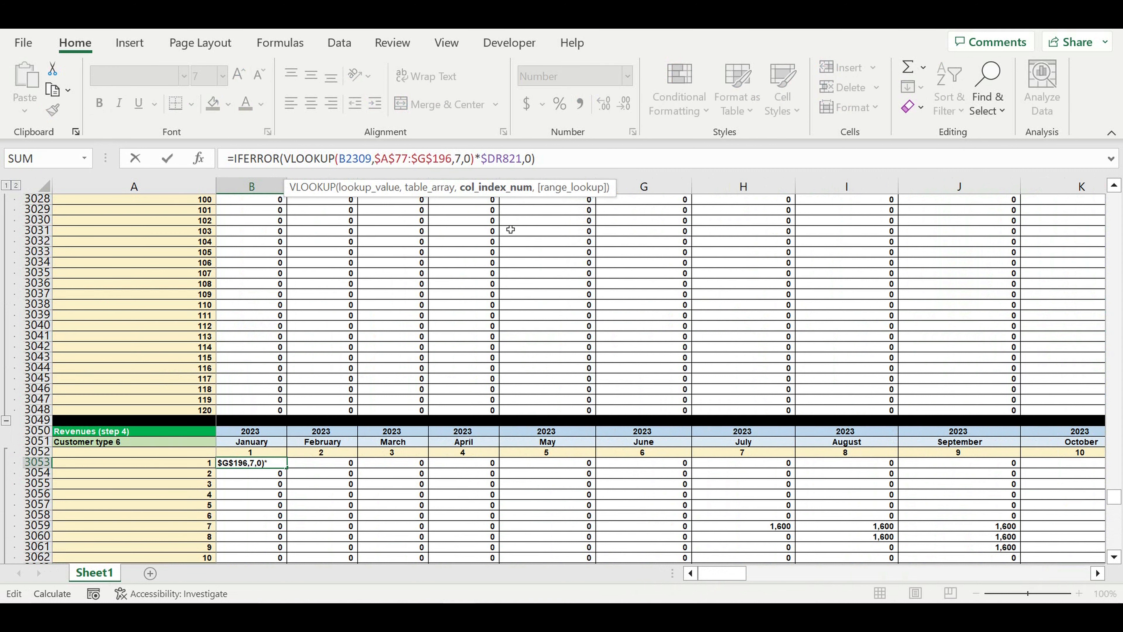
{"action": "left_click", "coordinate": [274, 463]}
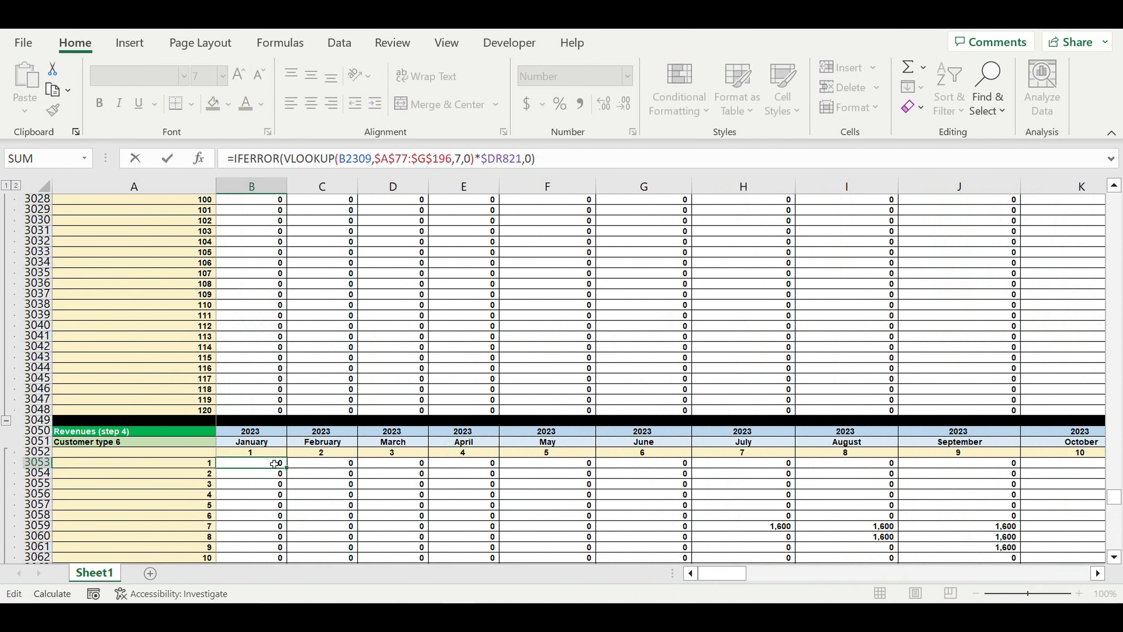
{"action": "left_click_drag", "start_coordinate": [277, 475], "coordinate": [1002, 476]}
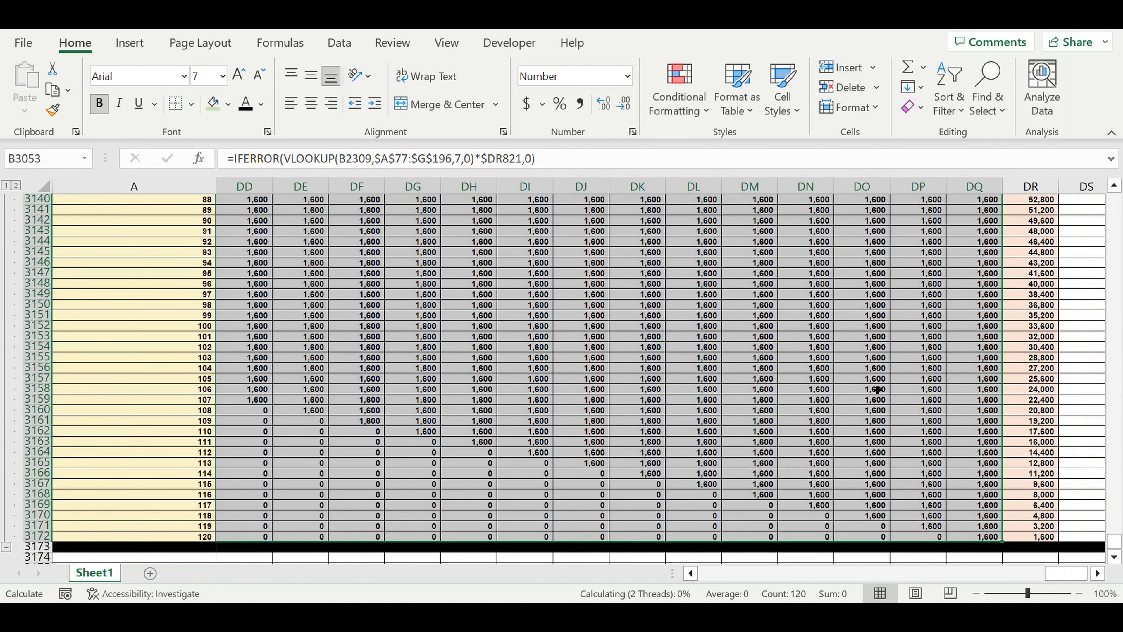
{"action": "left_click", "coordinate": [849, 392]}
{"action": "left_click_drag", "start_coordinate": [1065, 573], "coordinate": [442, 571]}
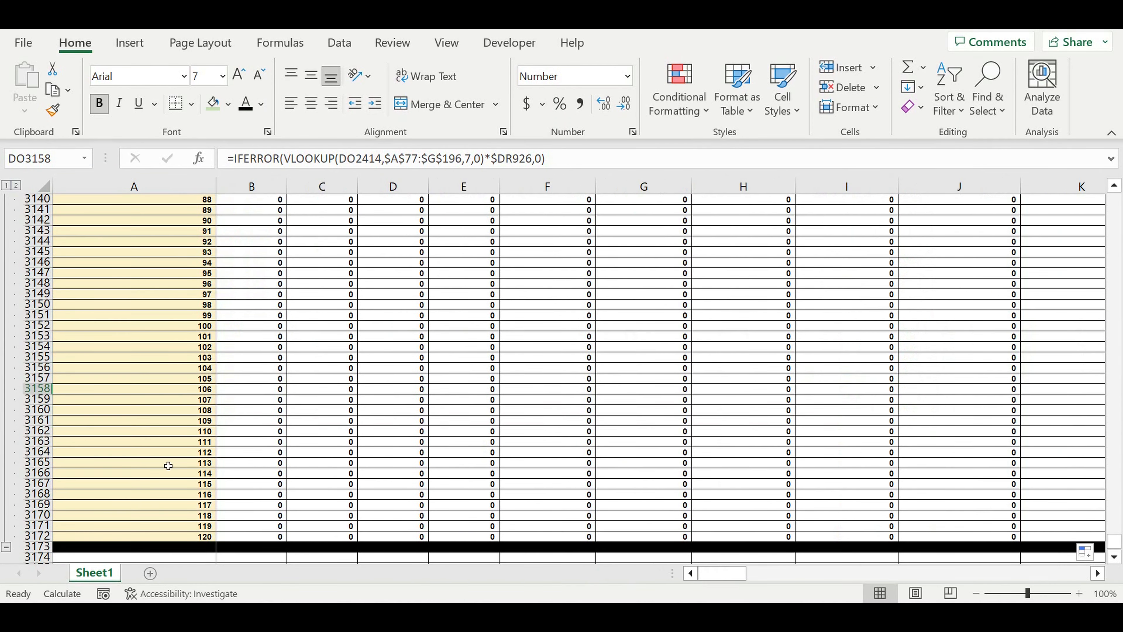
Copy the Customer type 6 header rows 3050–3051 and paste them at row 3174
{"action": "left_click", "coordinate": [5, 186]}
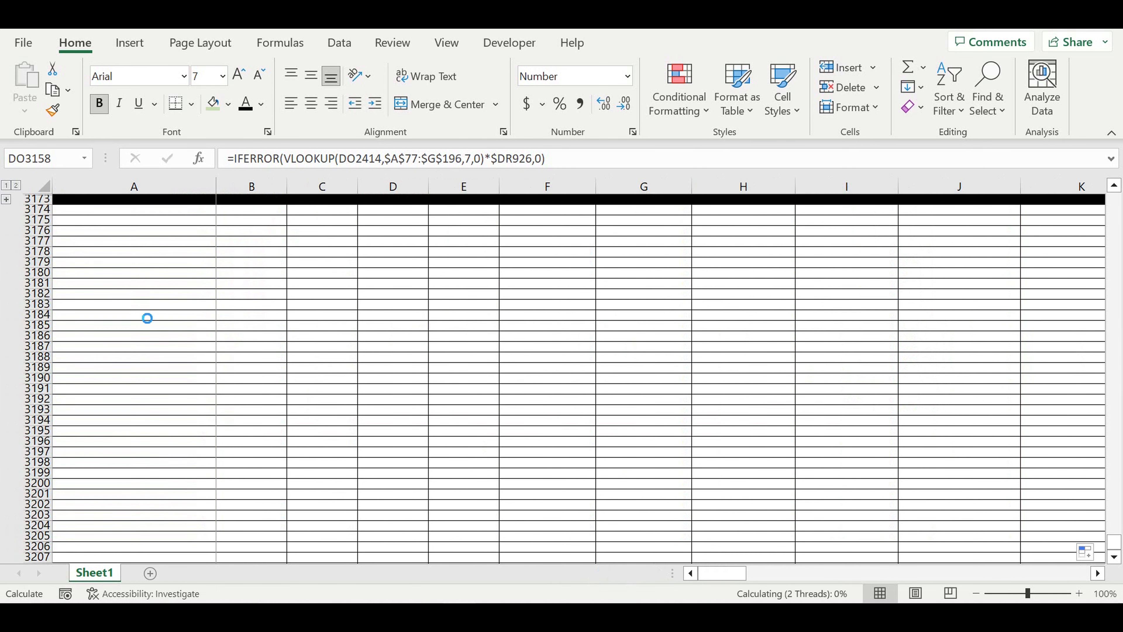
{"action": "left_click", "coordinate": [133, 305]}
{"action": "scroll", "coordinate": [132, 306], "scroll_direction": "up", "scroll_amount": 1}
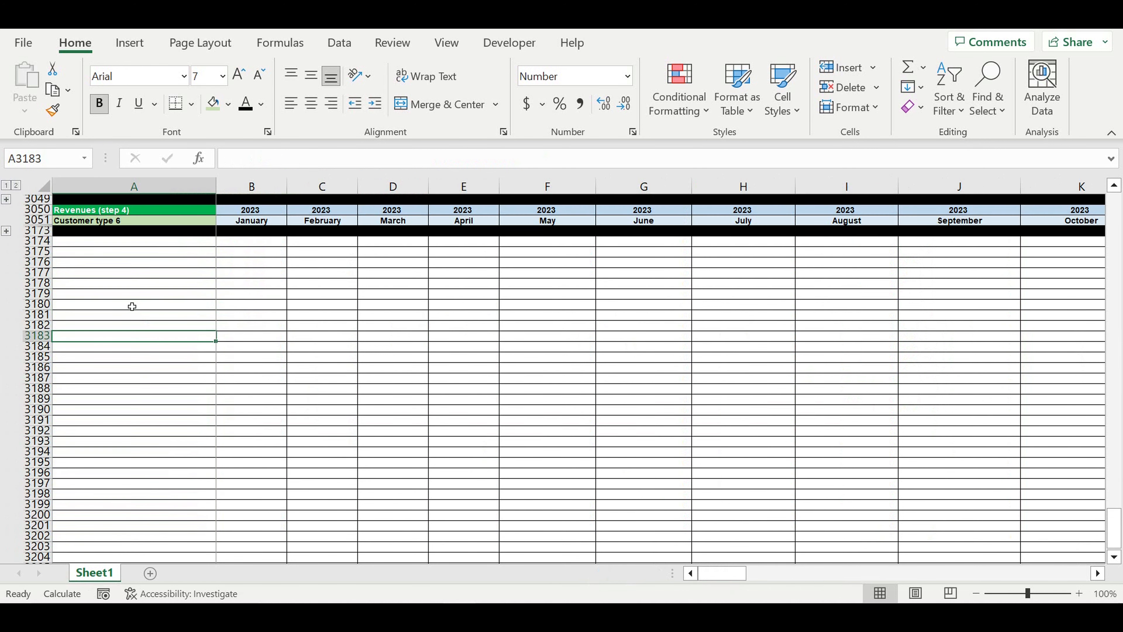
{"action": "scroll", "coordinate": [132, 306], "scroll_direction": "up", "scroll_amount": 5}
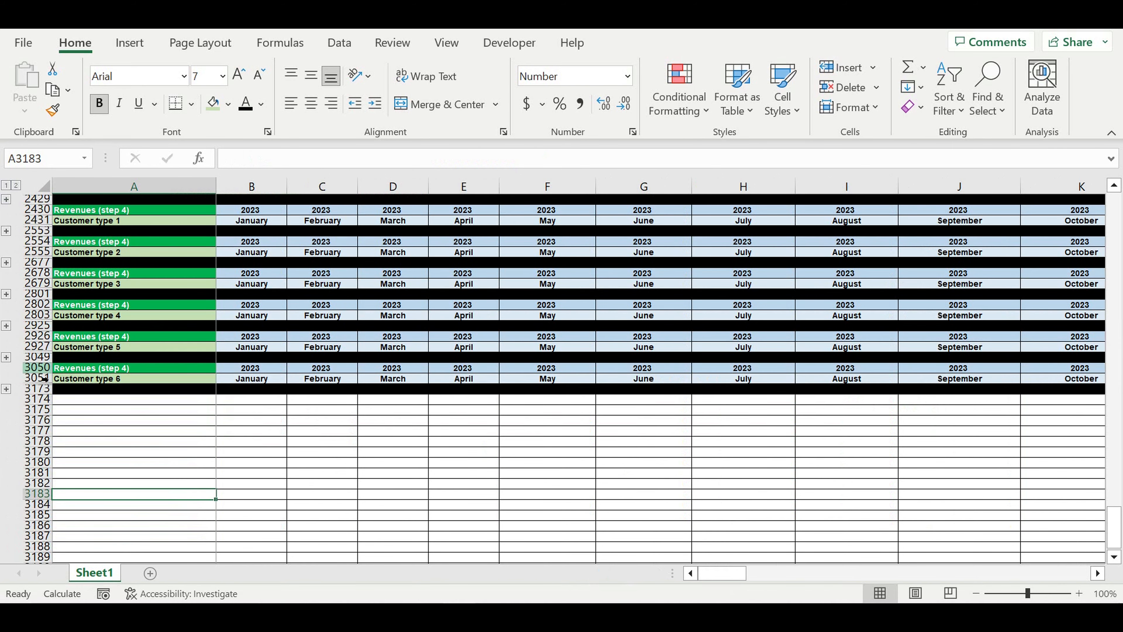
{"action": "left_click", "coordinate": [40, 370]}
{"action": "left_click_drag", "start_coordinate": [40, 374], "coordinate": [39, 377]}
{"action": "key", "text": "ctrl+c"}
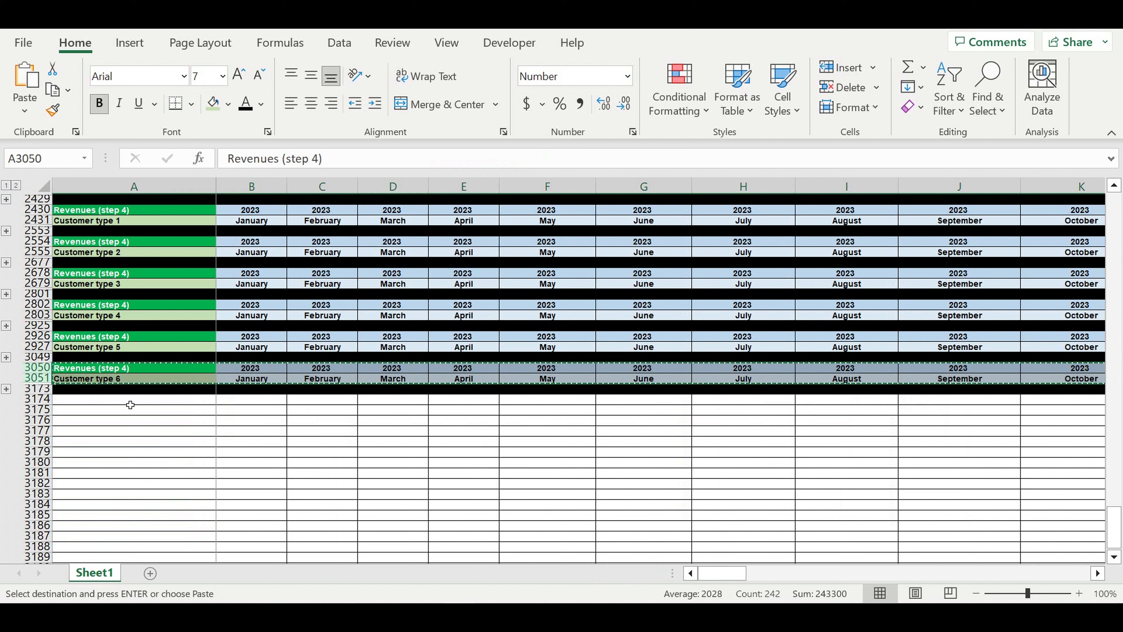
{"action": "left_click", "coordinate": [129, 401]}
{"action": "key", "text": "ctrl+v"}
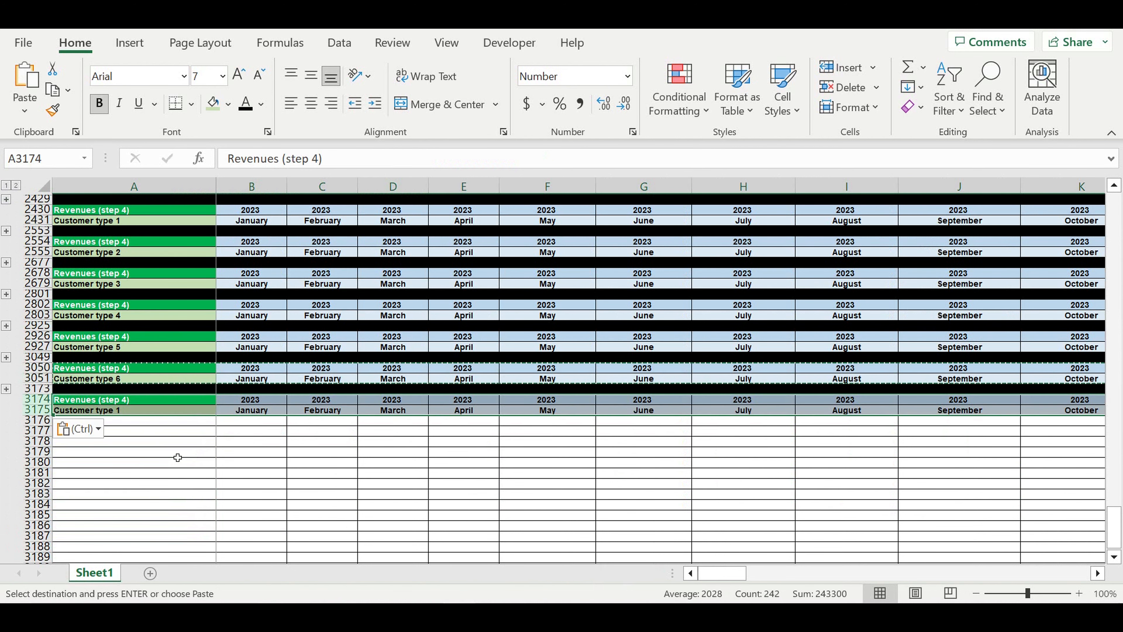
Retitle the pasted block in A3174 as 'Revenues consolidated'
{"action": "left_click", "coordinate": [173, 452]}
{"action": "left_click", "coordinate": [103, 401]}
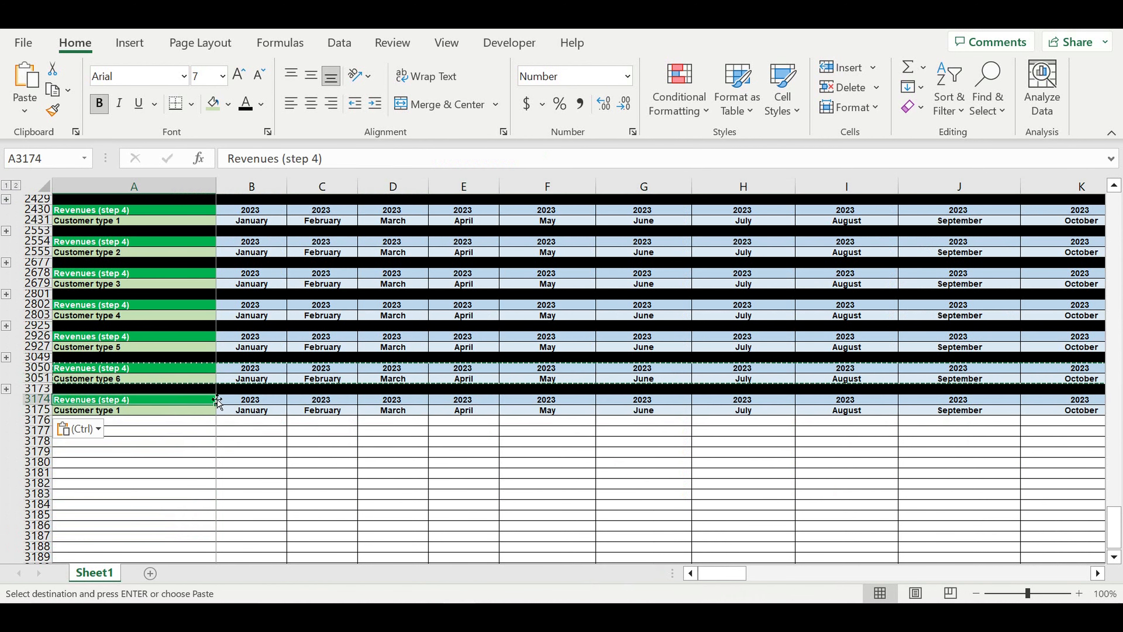
{"action": "type", "text": "Rebe"}
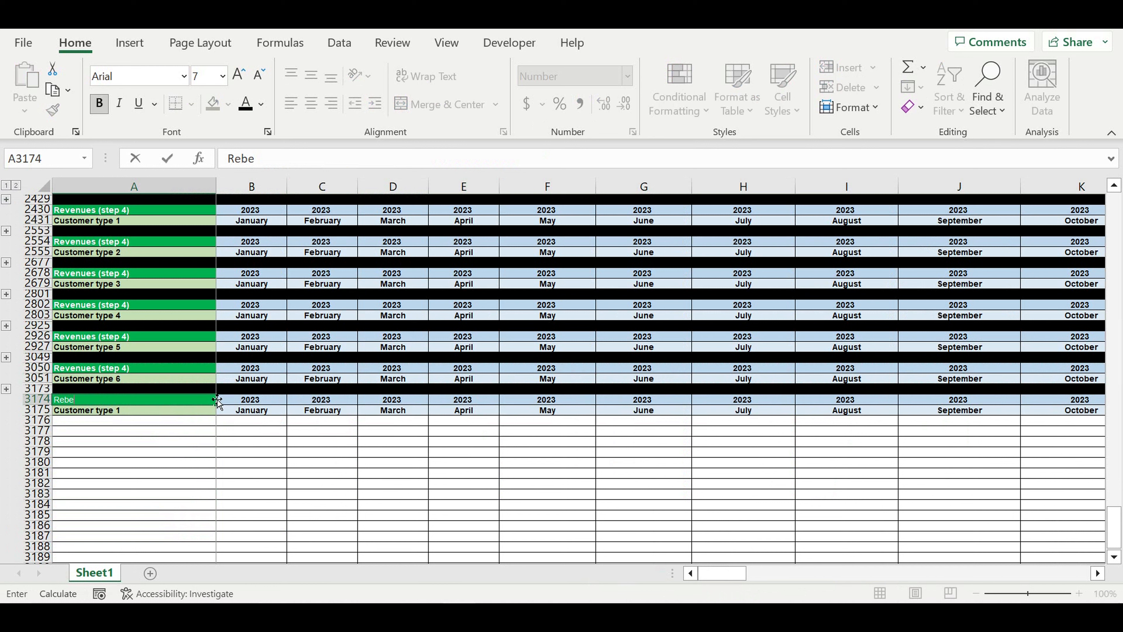
{"action": "type", "text": "venues consolidated"}
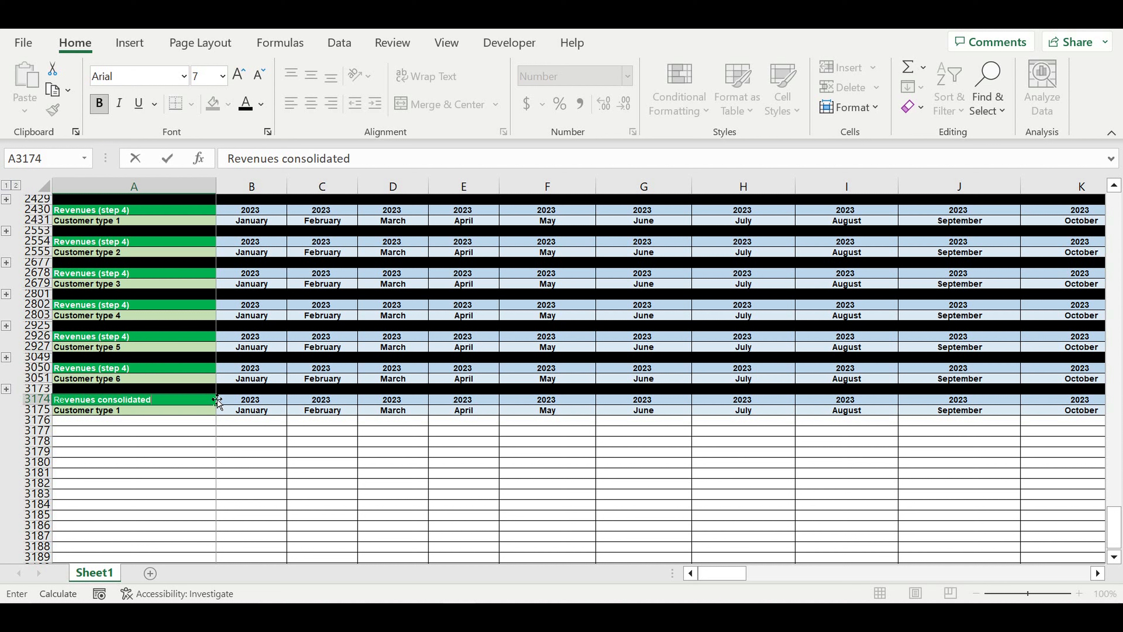
{"action": "key", "text": "Return"}
Enter 'Type of customer' in A3175 and give the A3174 title a dark green fill
{"action": "key", "text": "F2"}
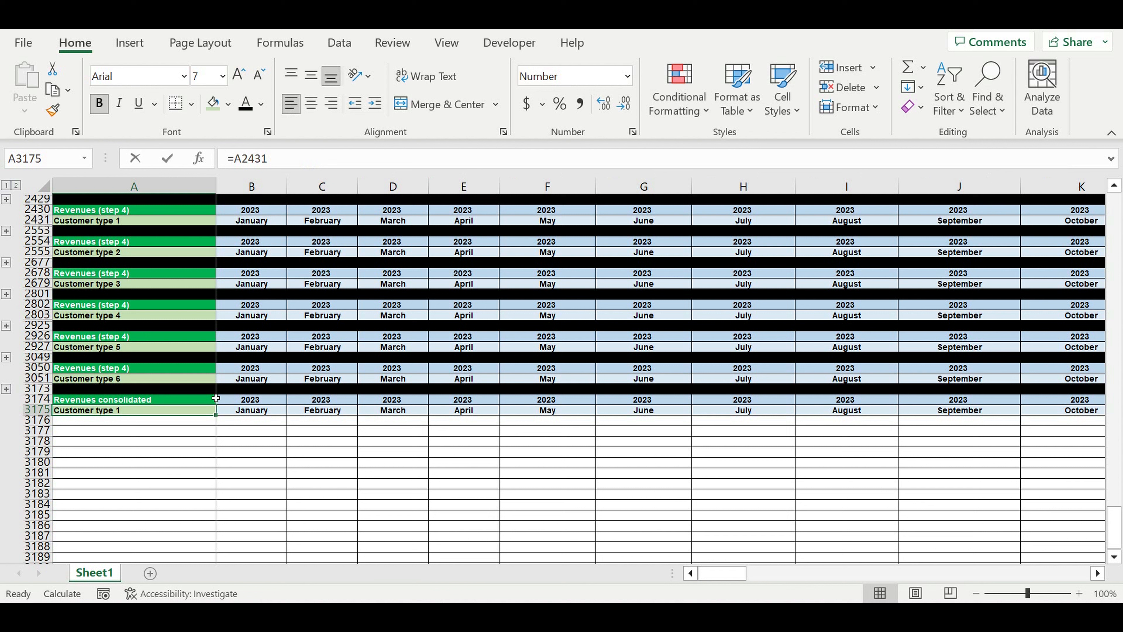
{"action": "type", "text": "Type of cu"}
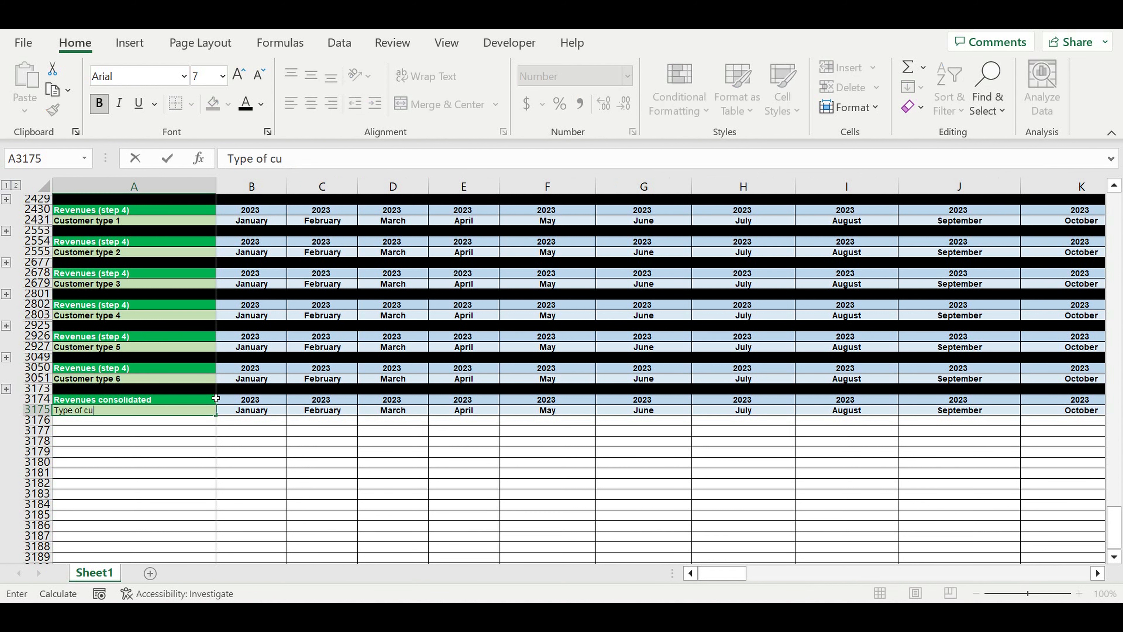
{"action": "type", "text": "stomer"}
{"action": "left_click", "coordinate": [215, 398]}
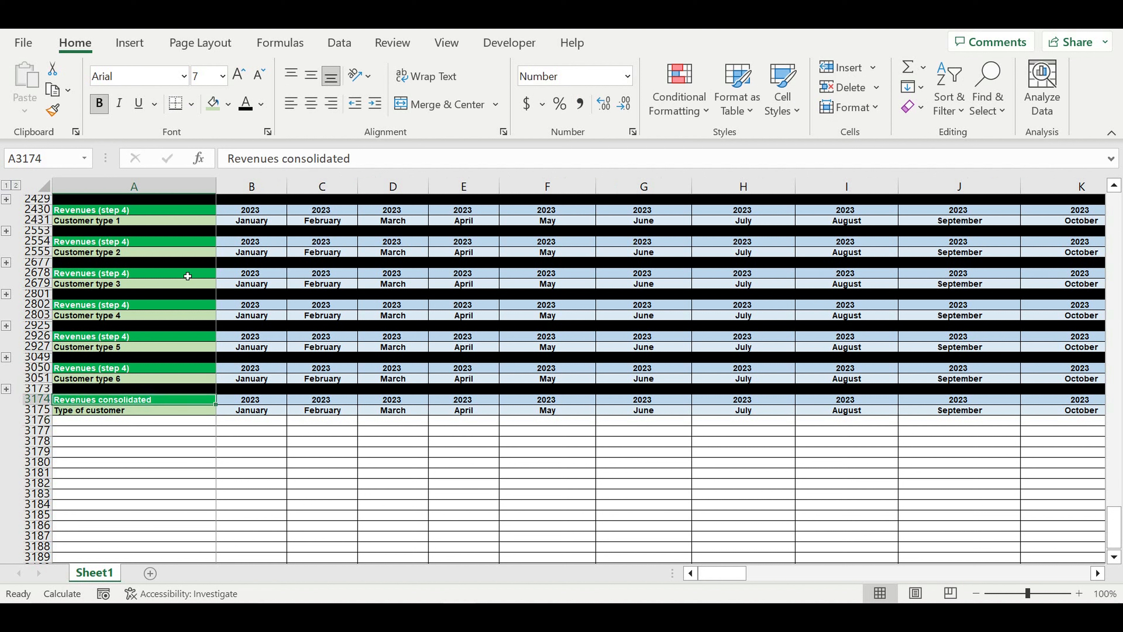
{"action": "left_click", "coordinate": [227, 105]}
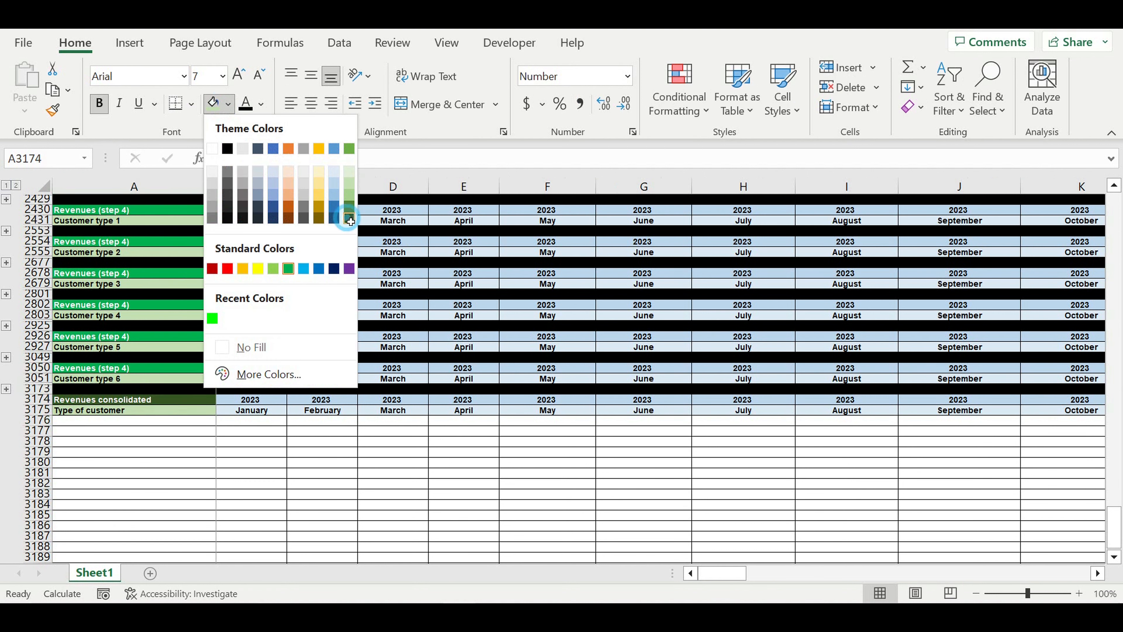
{"action": "left_click", "coordinate": [348, 217]}
Centre the 'Type of customer' label and give it a light fill
{"action": "left_click", "coordinate": [159, 411]}
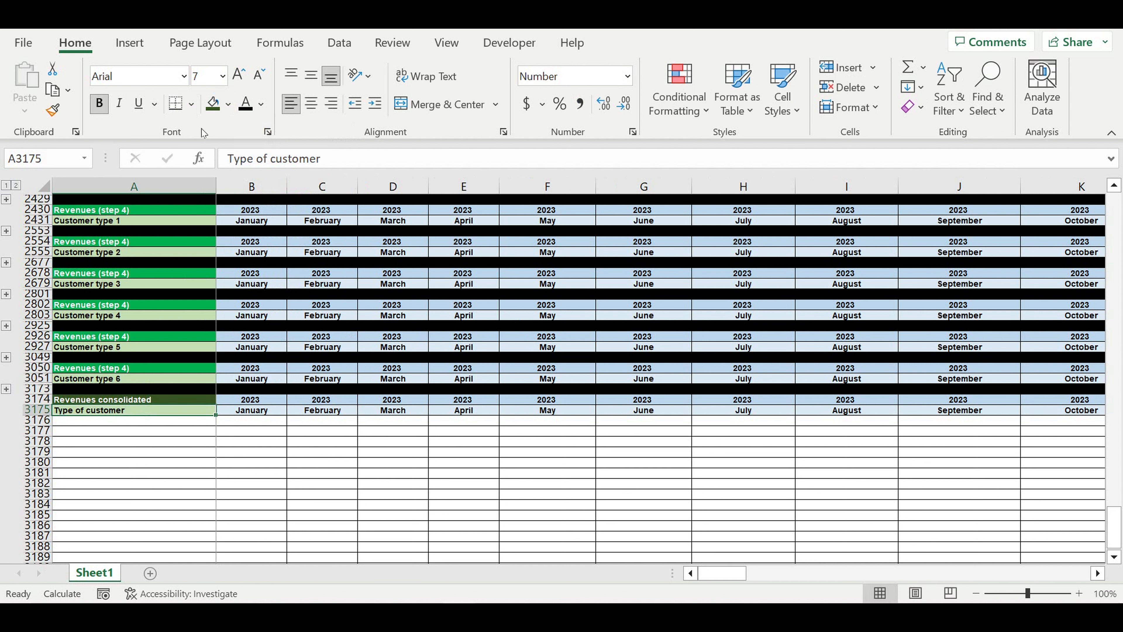
{"action": "left_click", "coordinate": [311, 106]}
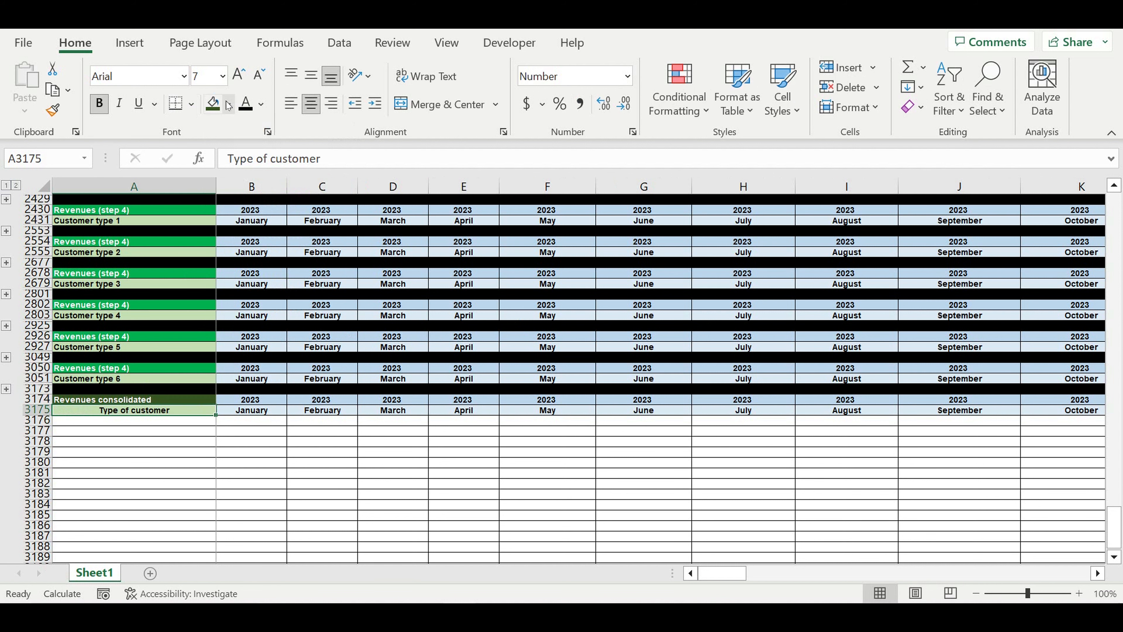
{"action": "left_click", "coordinate": [228, 105]}
{"action": "left_click", "coordinate": [334, 174]}
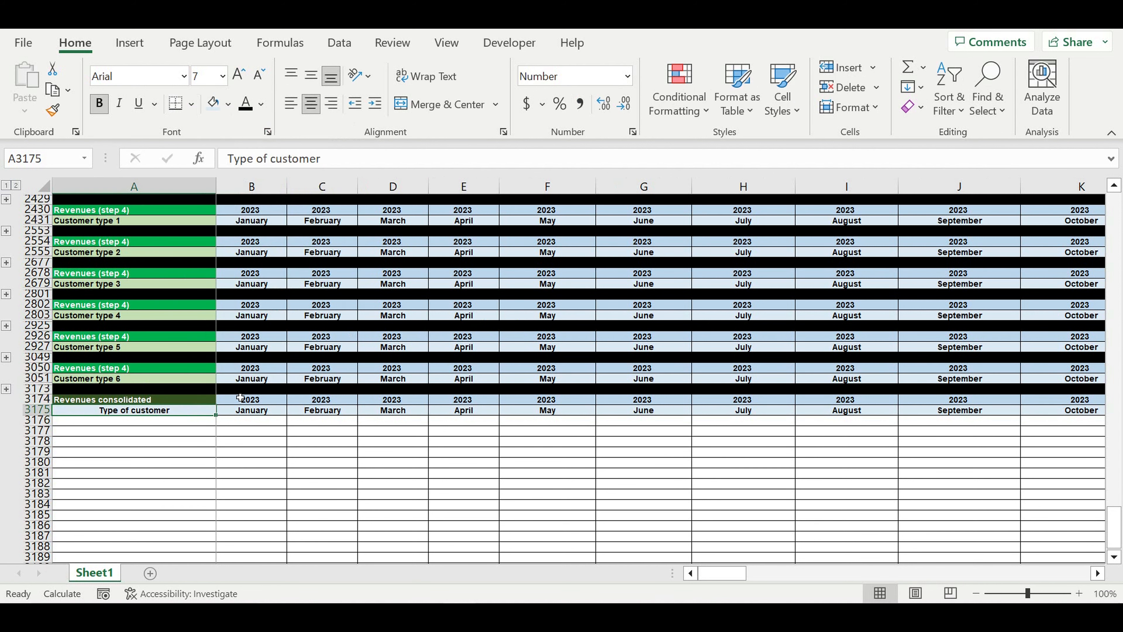
{"action": "left_click", "coordinate": [206, 422]}
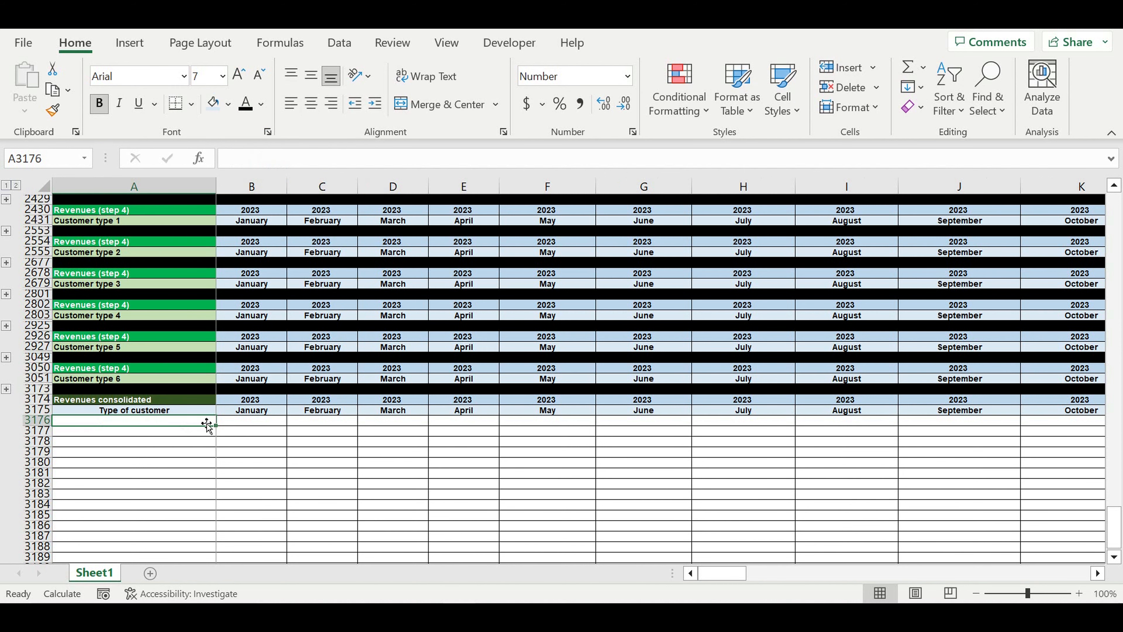
Link A3176 to the Customer type 1 name in row 68 and fill it down to Customer type 6
{"action": "type", "text": "="}
{"action": "scroll", "coordinate": [247, 432], "scroll_direction": "up", "scroll_amount": 20}
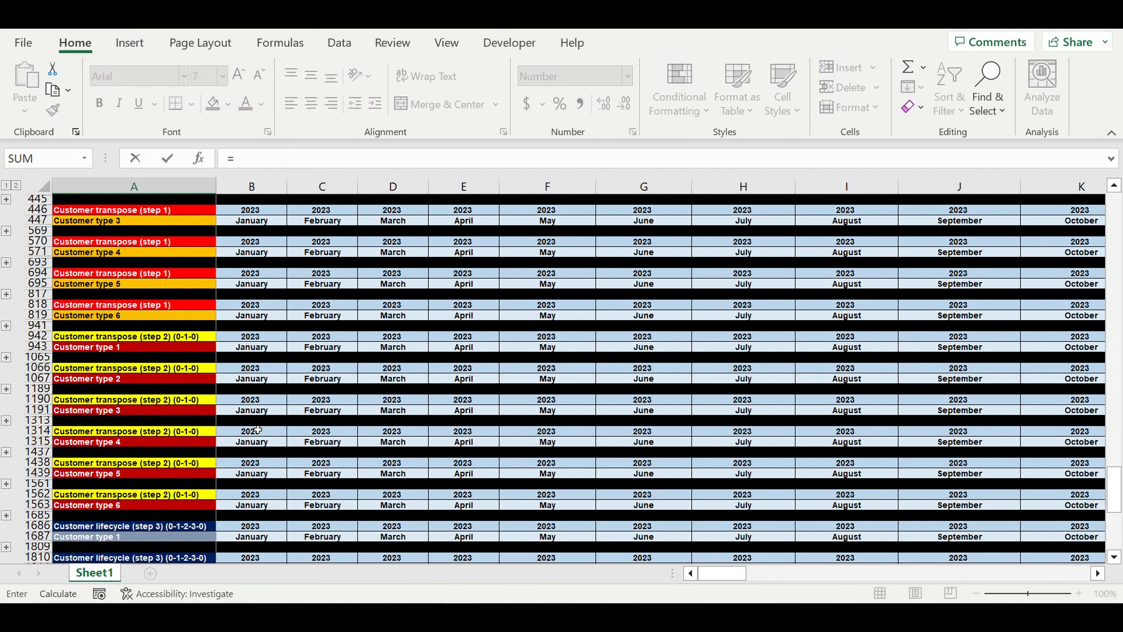
{"action": "scroll", "coordinate": [257, 428], "scroll_direction": "up", "scroll_amount": 15}
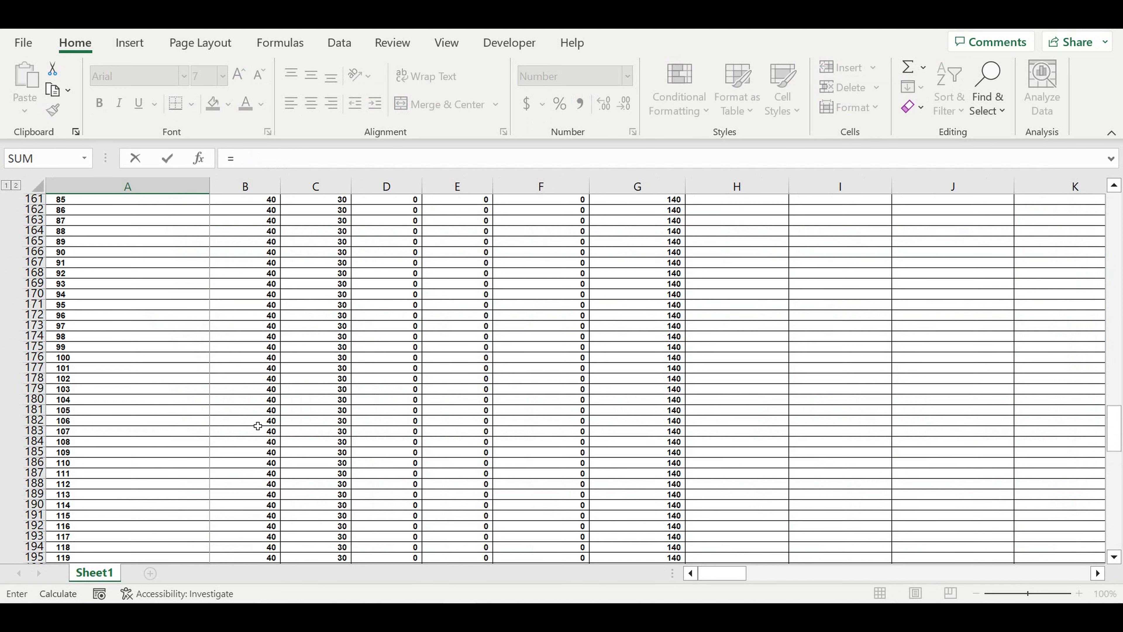
{"action": "scroll", "coordinate": [257, 425], "scroll_direction": "up", "scroll_amount": 8}
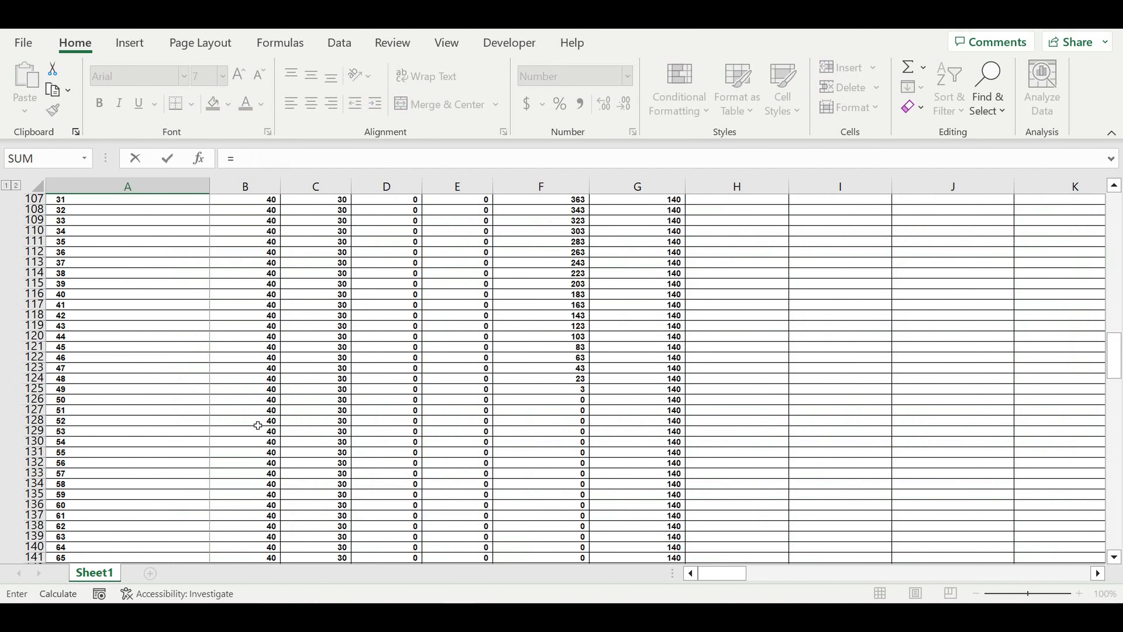
{"action": "scroll", "coordinate": [258, 425], "scroll_direction": "up", "scroll_amount": 14}
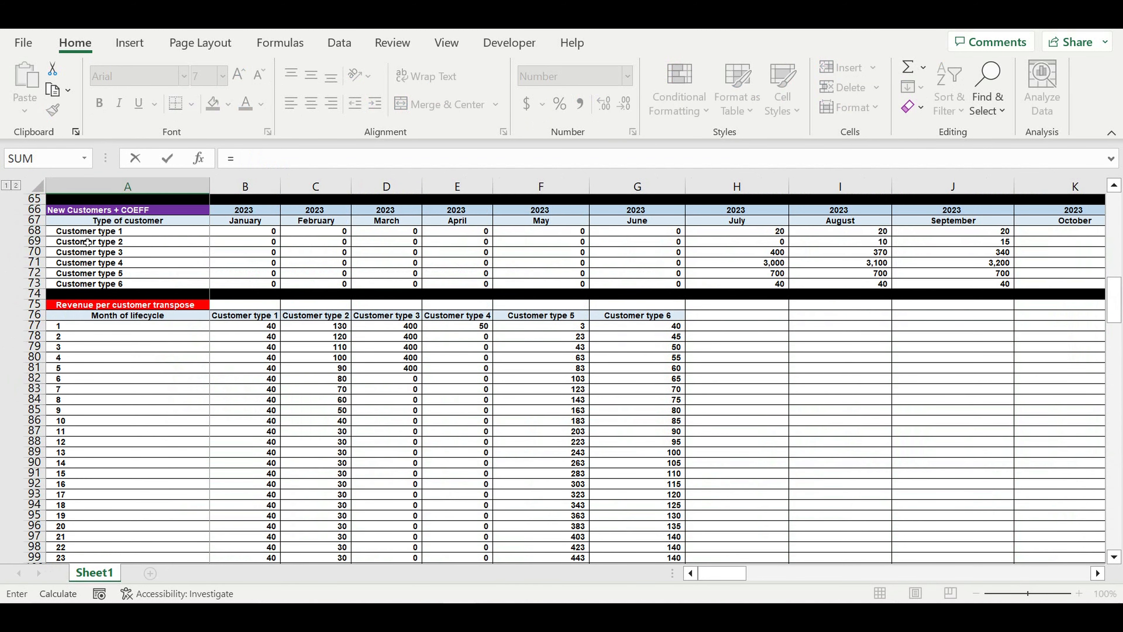
{"action": "left_click", "coordinate": [89, 231]}
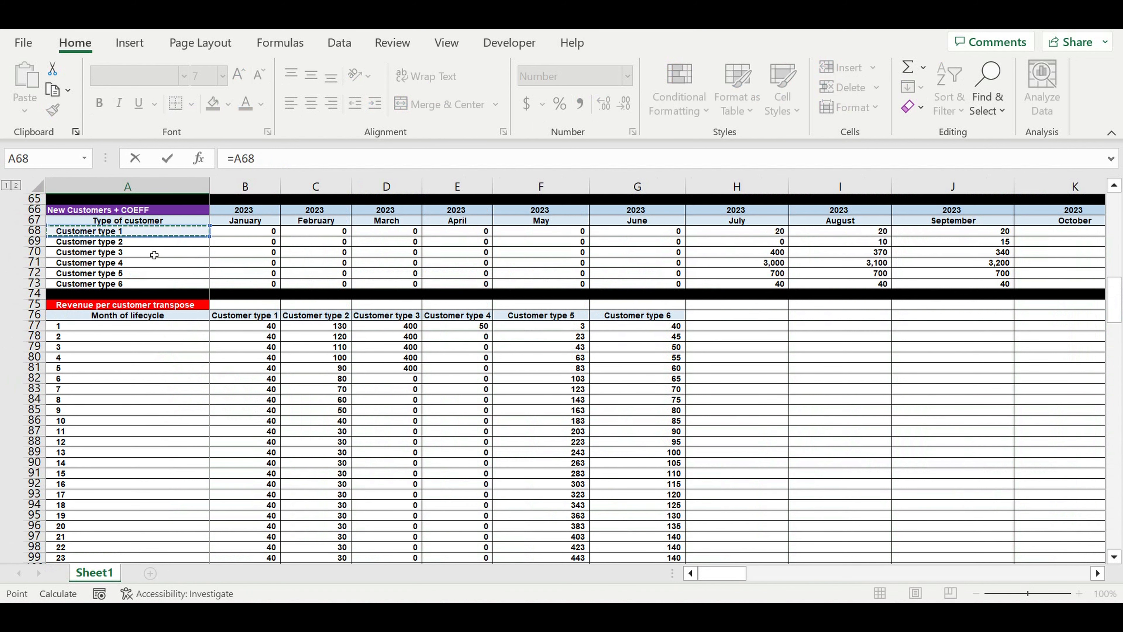
{"action": "key", "text": "Return"}
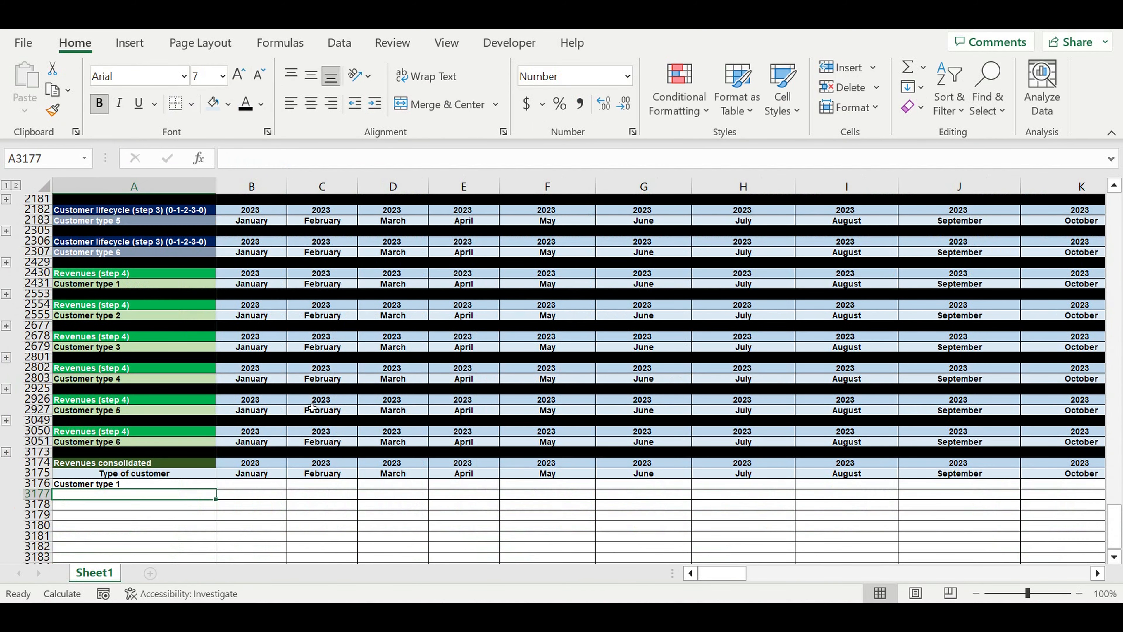
{"action": "scroll", "coordinate": [312, 408], "scroll_direction": "down", "scroll_amount": 4}
{"action": "left_click", "coordinate": [198, 358]}
{"action": "left_click_drag", "start_coordinate": [216, 362], "coordinate": [232, 418]}
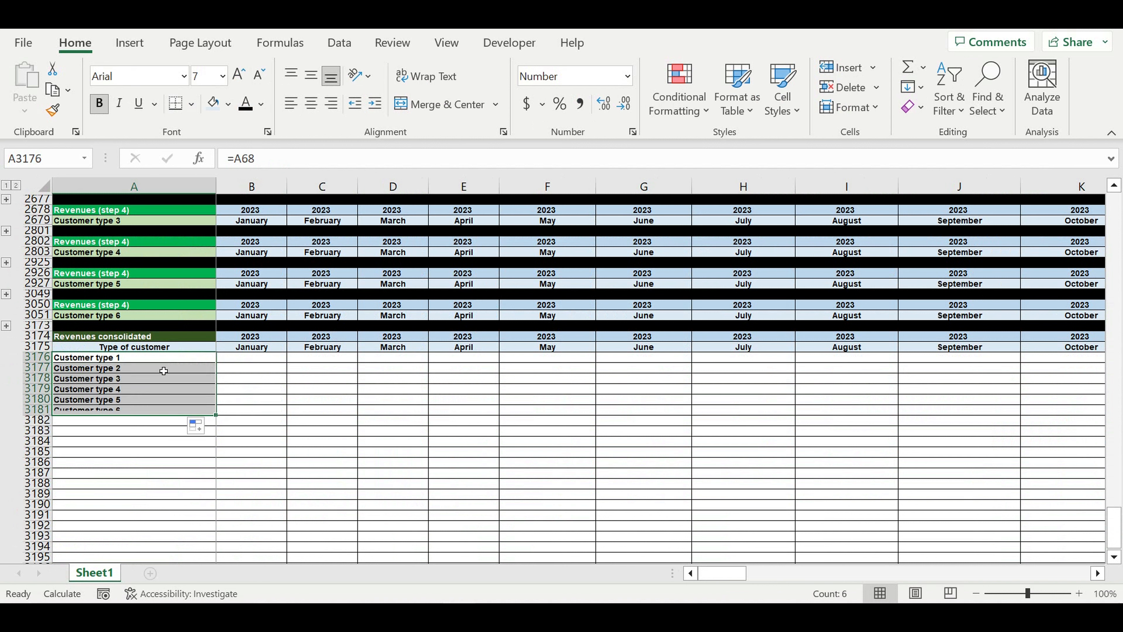
Fill row 3182 black, indent the six Customer type labels, and expand all grouped rows
{"action": "left_click", "coordinate": [38, 419]}
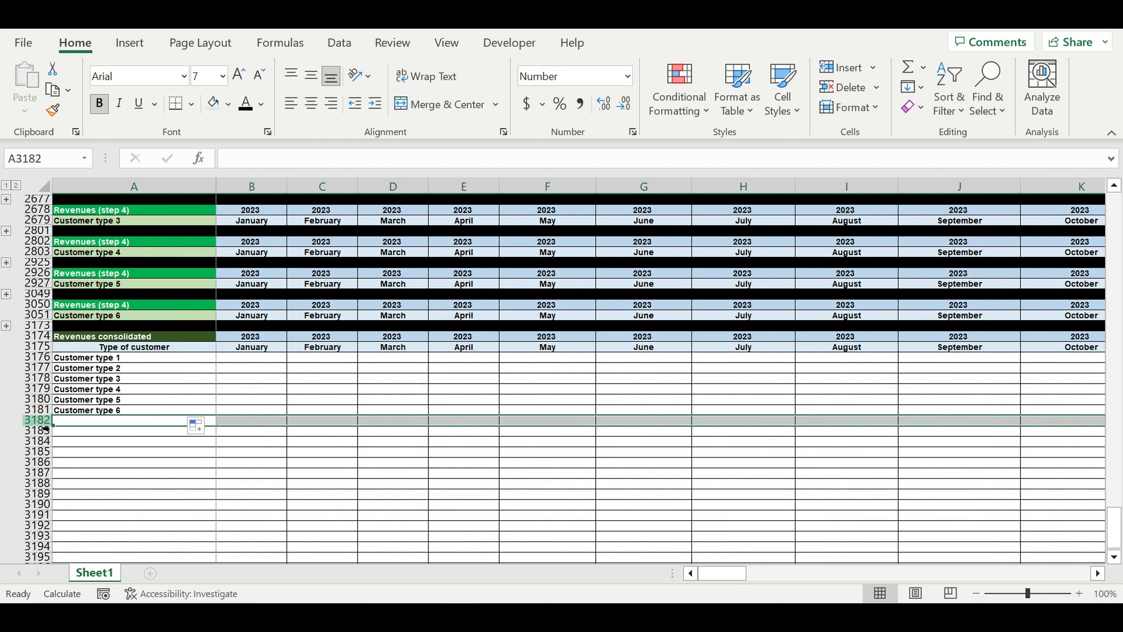
{"action": "left_click", "coordinate": [229, 113]}
{"action": "left_click", "coordinate": [227, 149]}
{"action": "left_click_drag", "start_coordinate": [139, 361], "coordinate": [137, 411]}
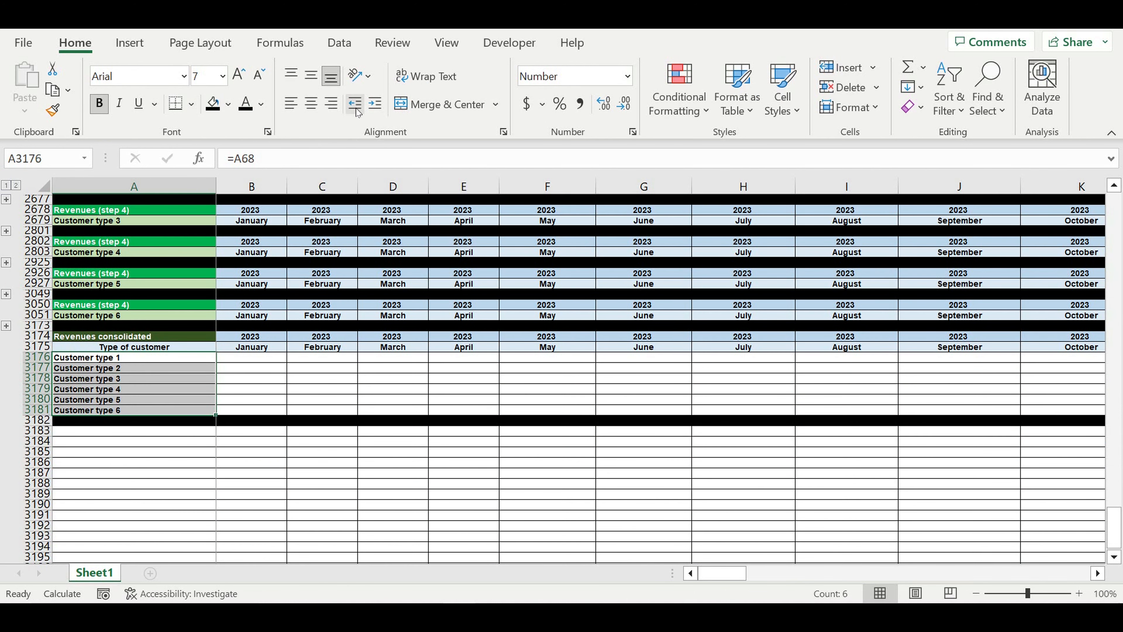
{"action": "left_click", "coordinate": [373, 103]}
{"action": "left_click", "coordinate": [251, 504]}
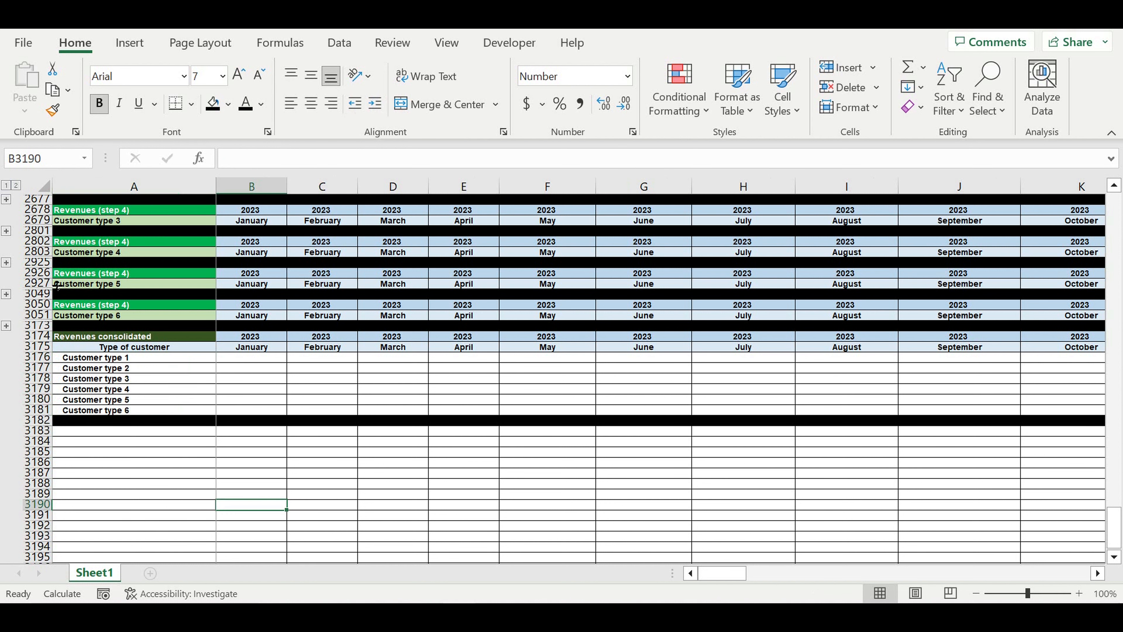
{"action": "left_click", "coordinate": [16, 185]}
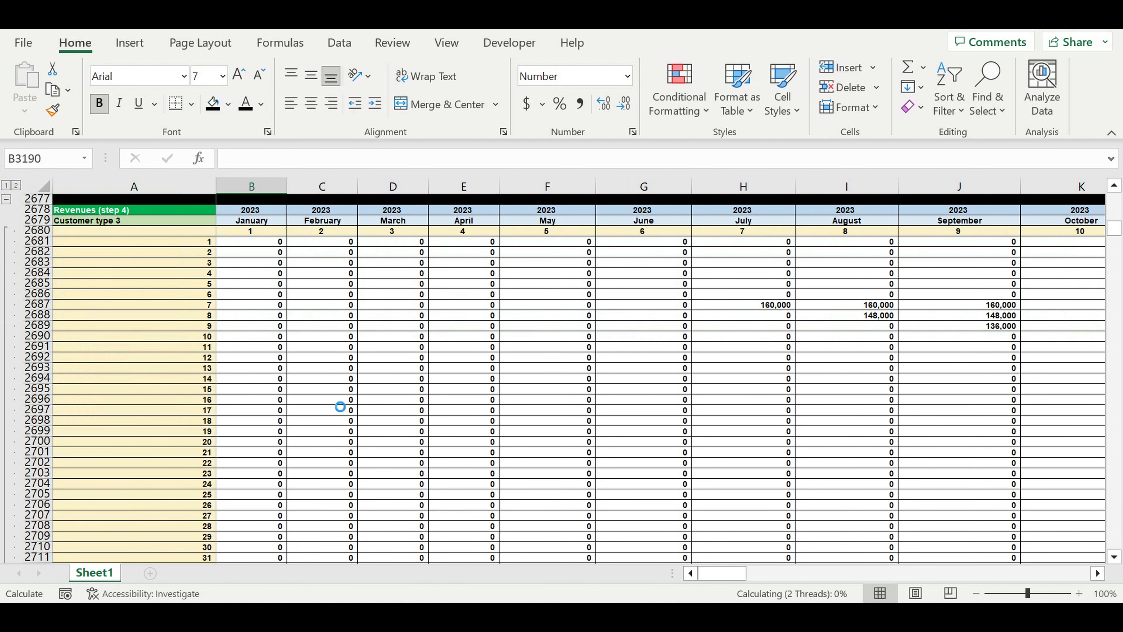
Enter January SUM formulas for Customer types 6 and 5 in B3181 and B3180
{"action": "left_click_drag", "start_coordinate": [1113, 228], "coordinate": [1113, 542]}
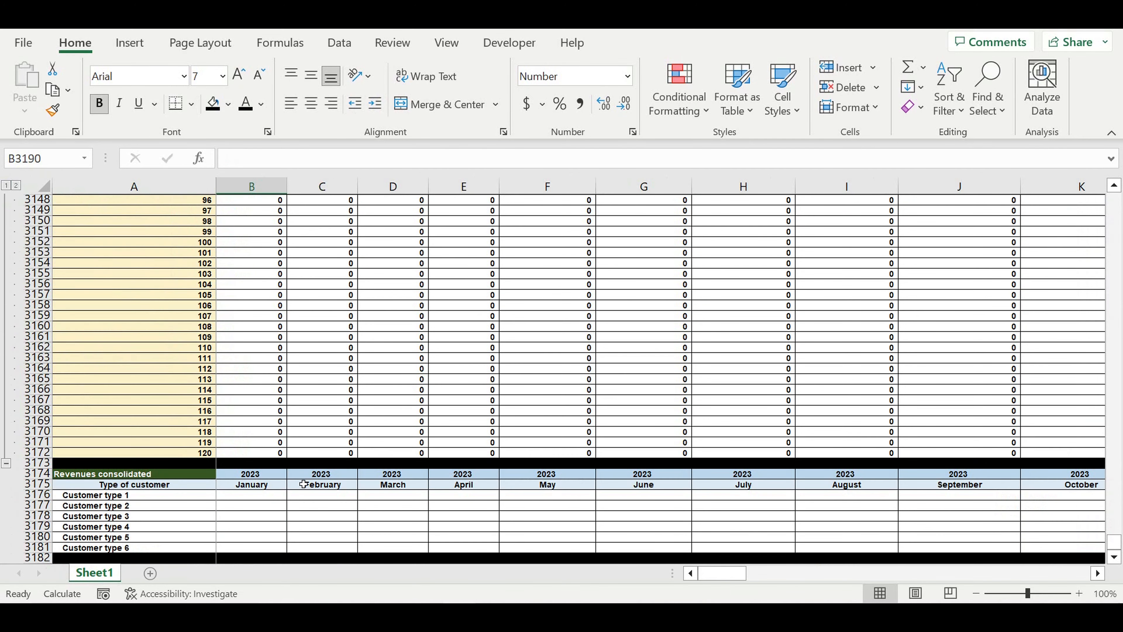
{"action": "left_click", "coordinate": [260, 548]}
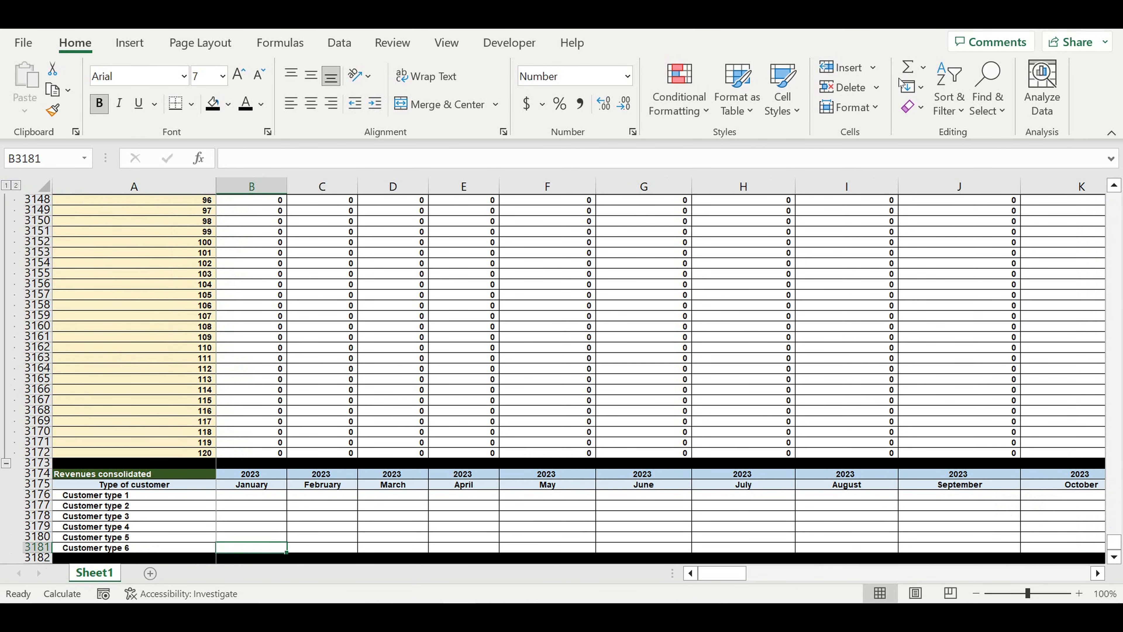
{"action": "left_click", "coordinate": [908, 68]}
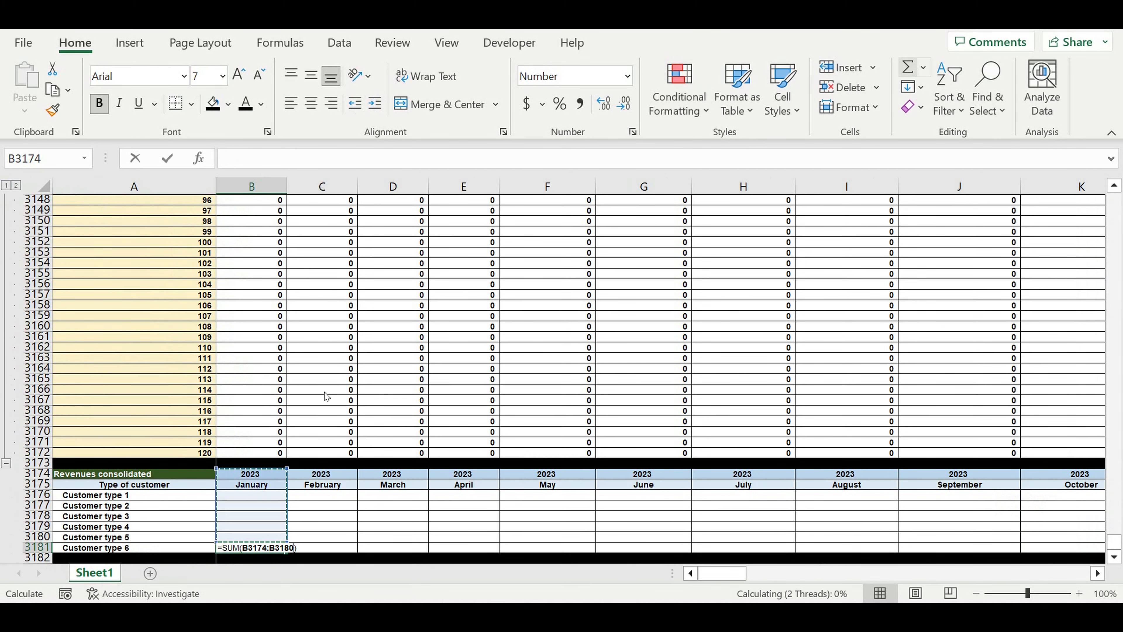
{"action": "left_click", "coordinate": [240, 451]}
{"action": "left_click_drag", "start_coordinate": [247, 443], "coordinate": [259, 255]}
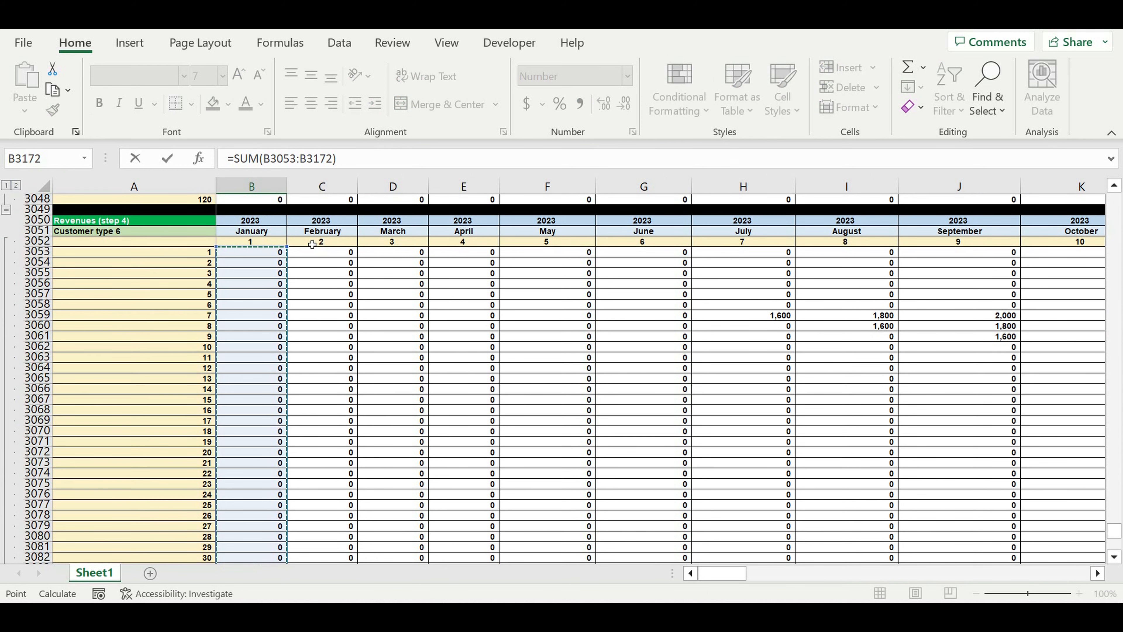
{"action": "key", "text": "Return"}
{"action": "left_click", "coordinate": [250, 538]}
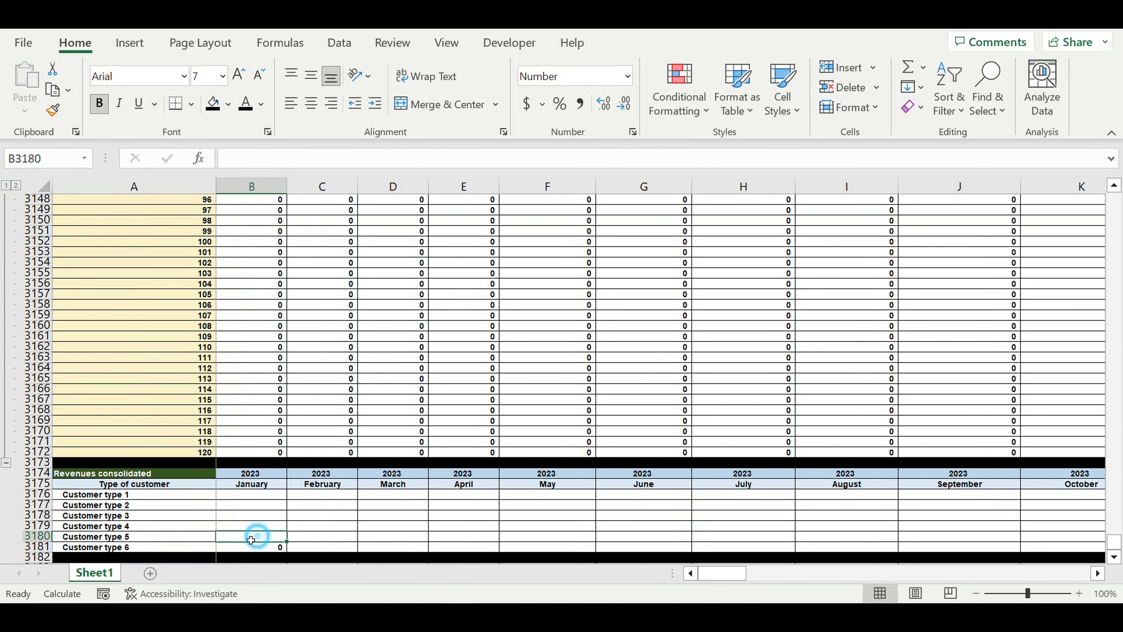
{"action": "left_click", "coordinate": [6, 462]}
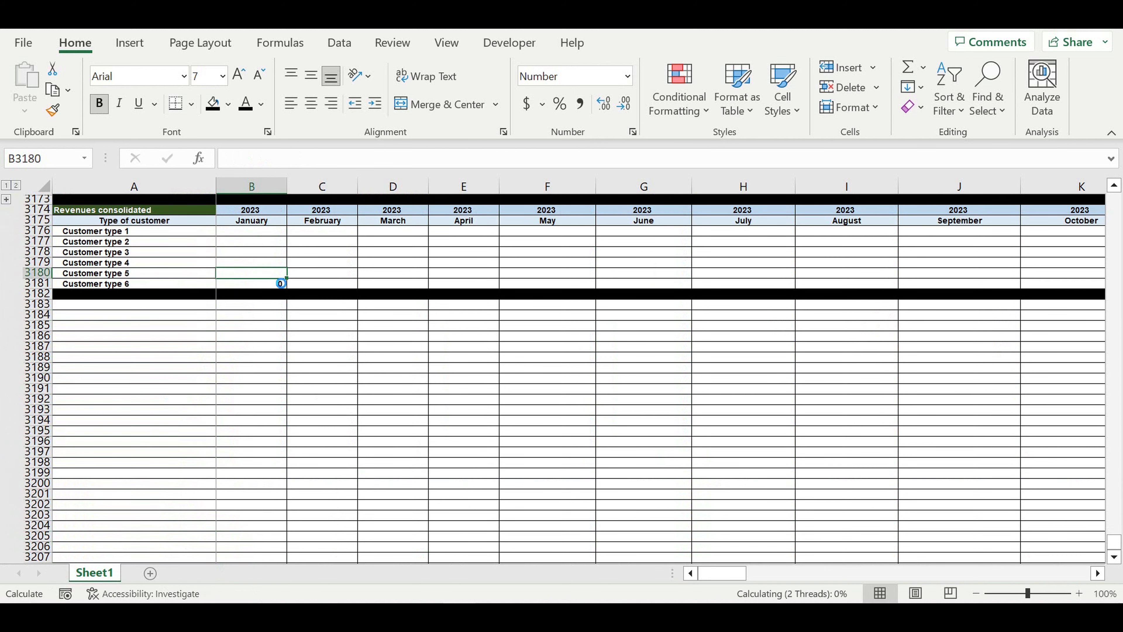
{"action": "left_click", "coordinate": [911, 73]}
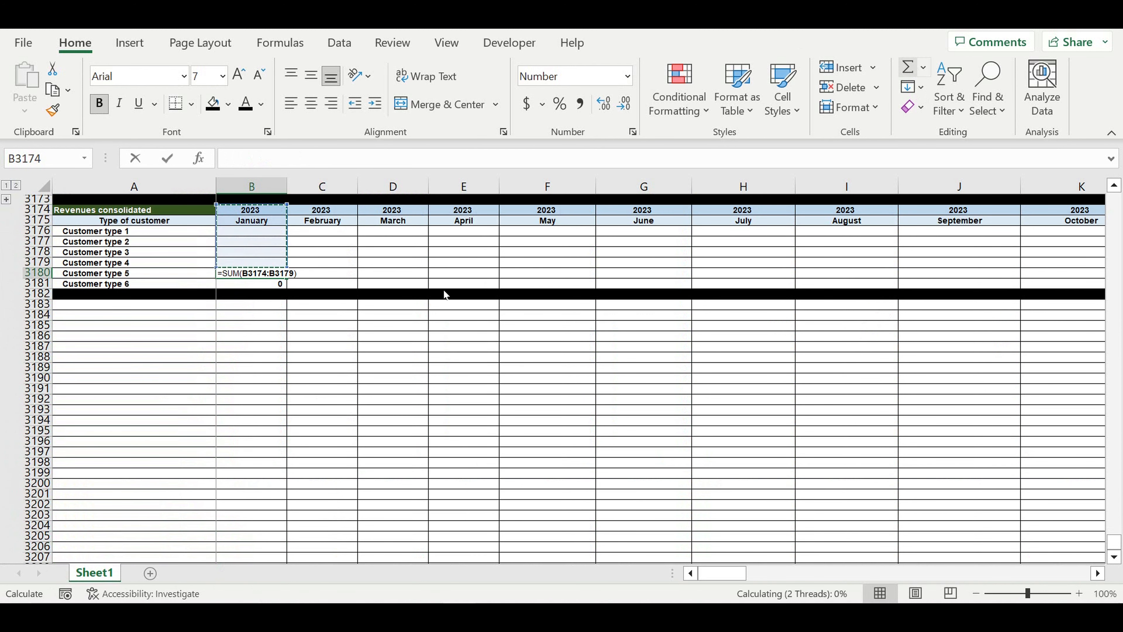
{"action": "scroll", "coordinate": [446, 293], "scroll_direction": "up", "scroll_amount": 3}
{"action": "scroll", "coordinate": [318, 319], "scroll_direction": "up", "scroll_amount": 3}
{"action": "left_click_drag", "start_coordinate": [254, 348], "coordinate": [264, 261]}
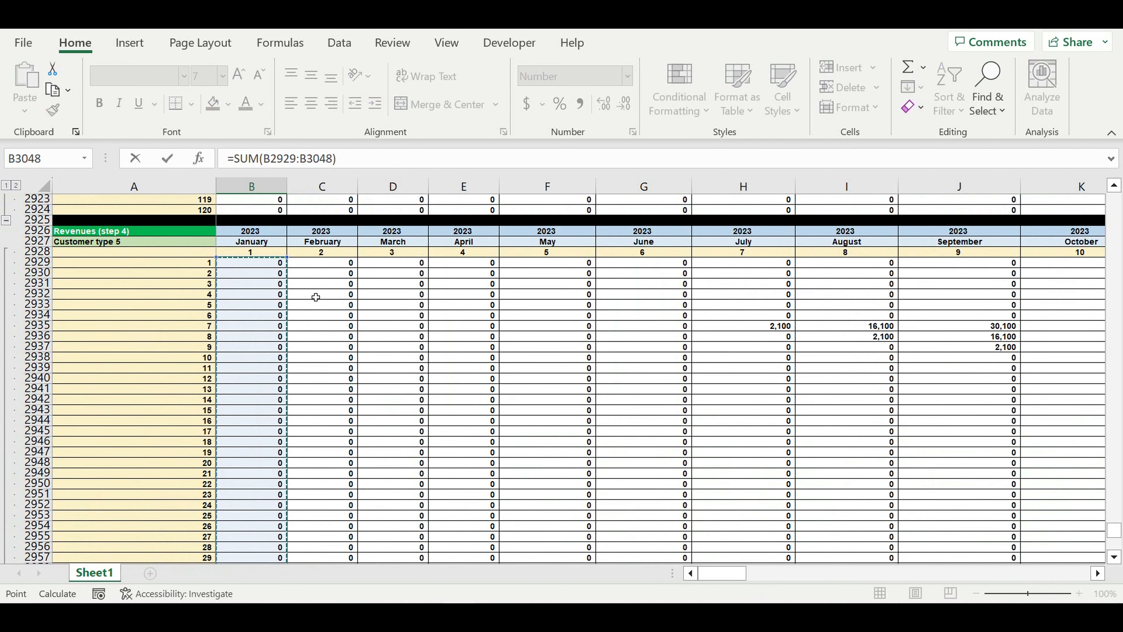
{"action": "key", "text": "Return"}
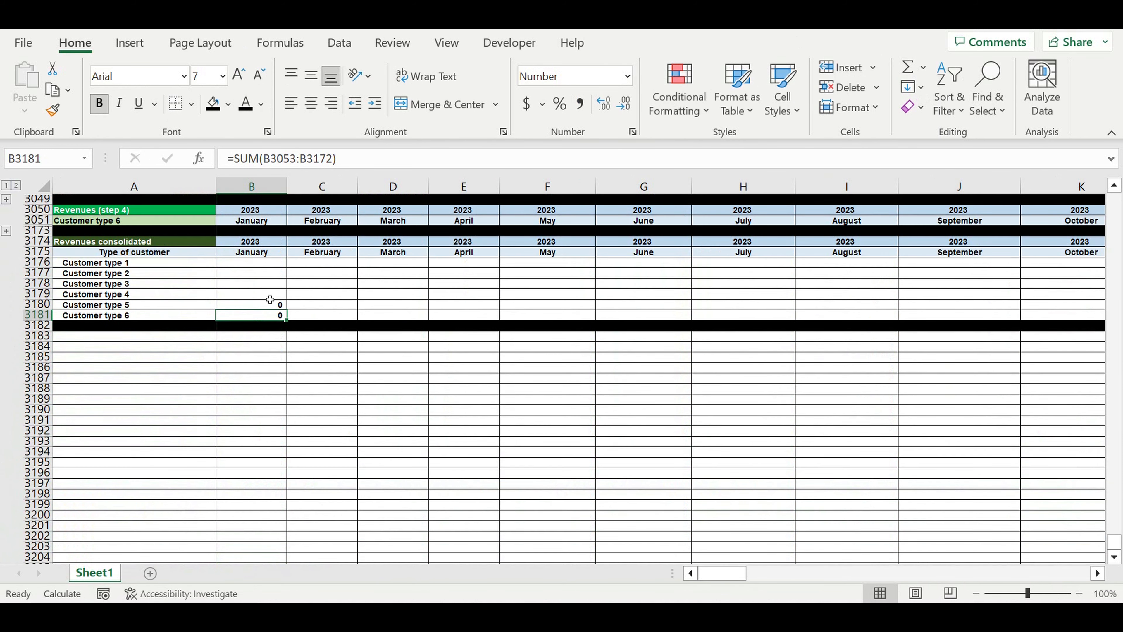
Enter January SUM formulas for Customer types 4 and 3 in B3179 and B3178
{"action": "left_click", "coordinate": [256, 295]}
{"action": "left_click", "coordinate": [904, 70]}
{"action": "scroll", "coordinate": [243, 257], "scroll_direction": "up", "scroll_amount": 3}
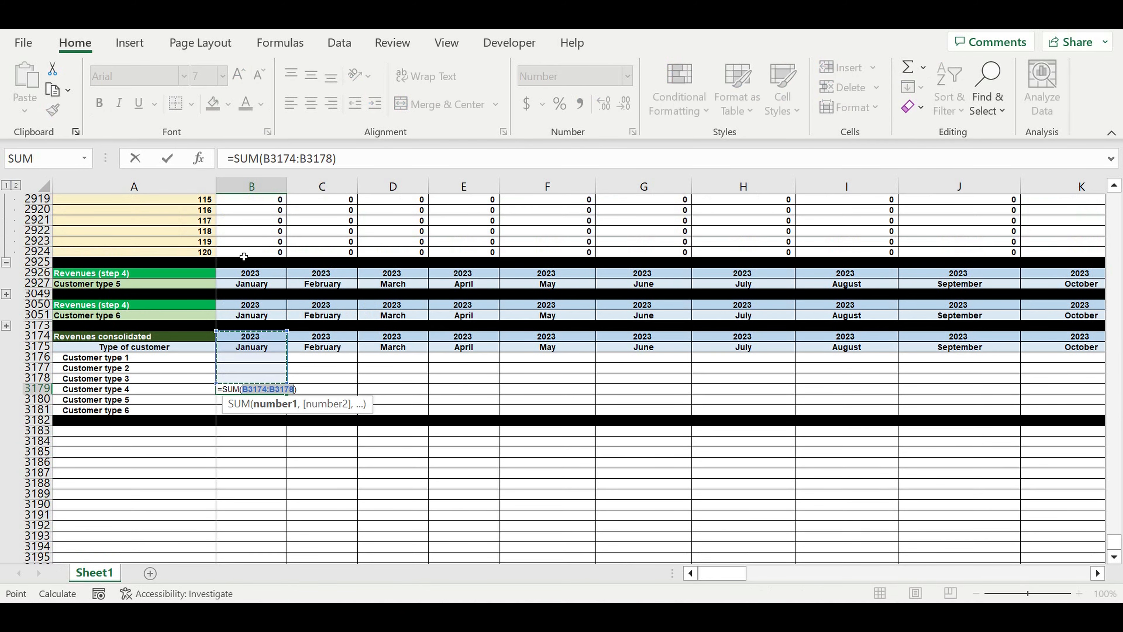
{"action": "left_click", "coordinate": [241, 252]}
{"action": "mouse_move", "coordinate": [250, 242]}
{"action": "left_mouse_down"}
{"action": "mouse_move", "coordinate": [249, 58]}
{"action": "mouse_move", "coordinate": [261, 256]}
{"action": "left_mouse_up"}
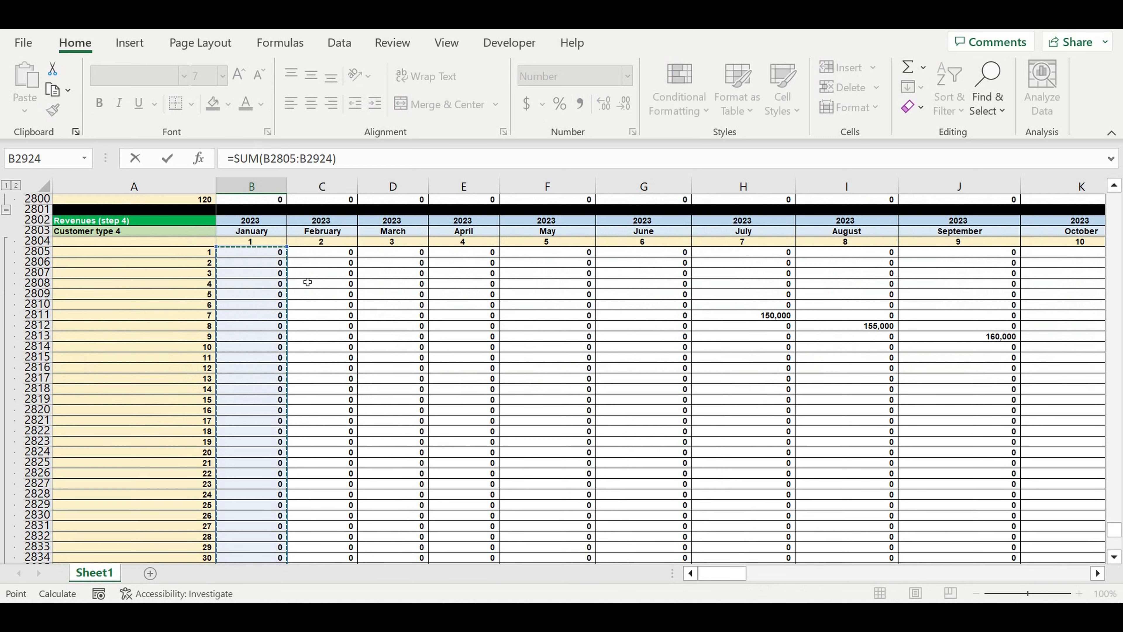
{"action": "key", "text": "Return"}
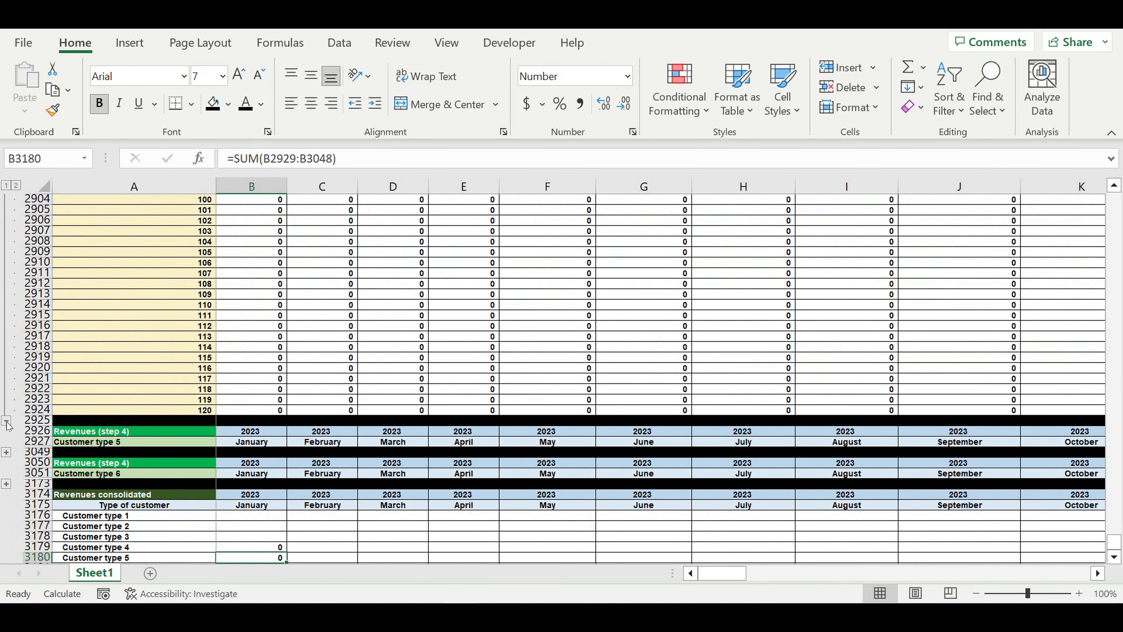
{"action": "left_click", "coordinate": [6, 421]}
{"action": "left_click", "coordinate": [250, 314]}
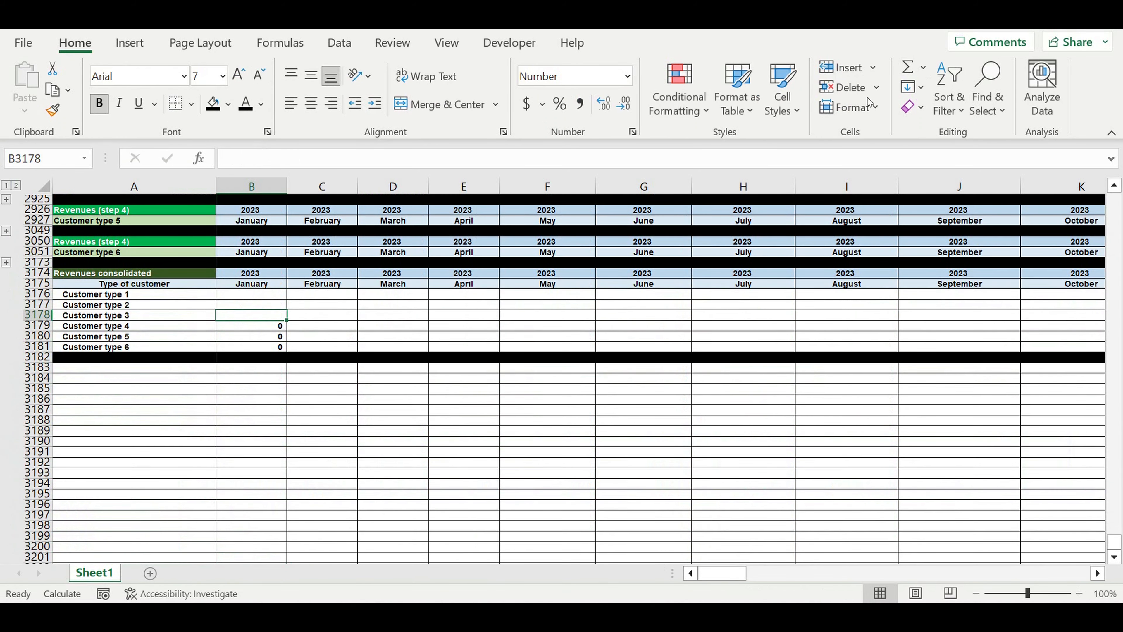
{"action": "left_click", "coordinate": [899, 66]}
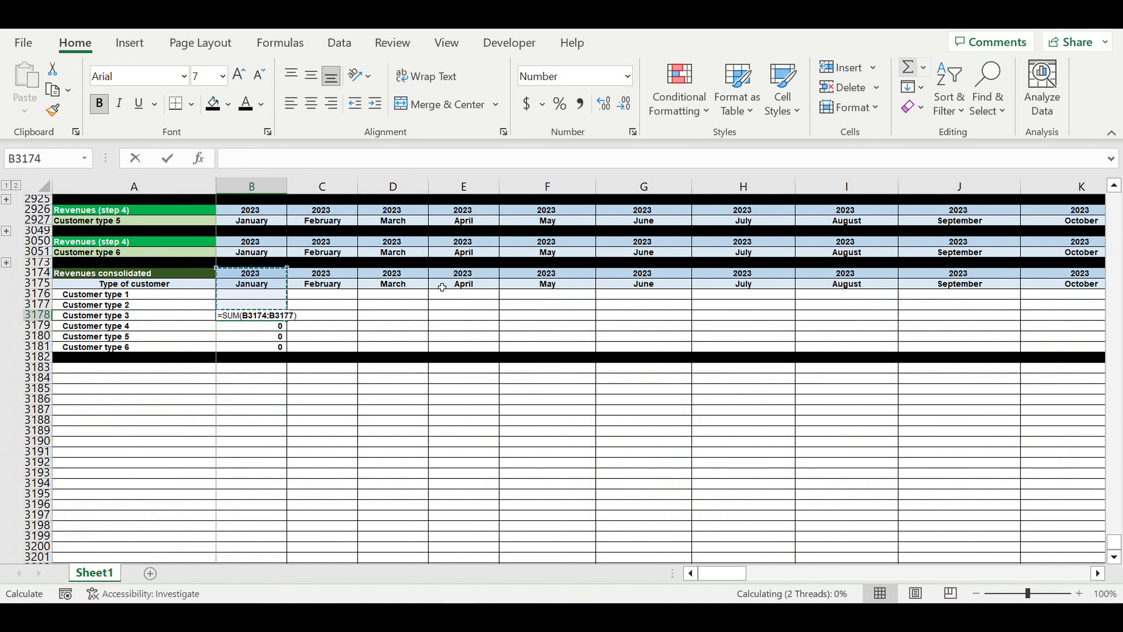
{"action": "scroll", "coordinate": [278, 345], "scroll_direction": "up", "scroll_amount": 6}
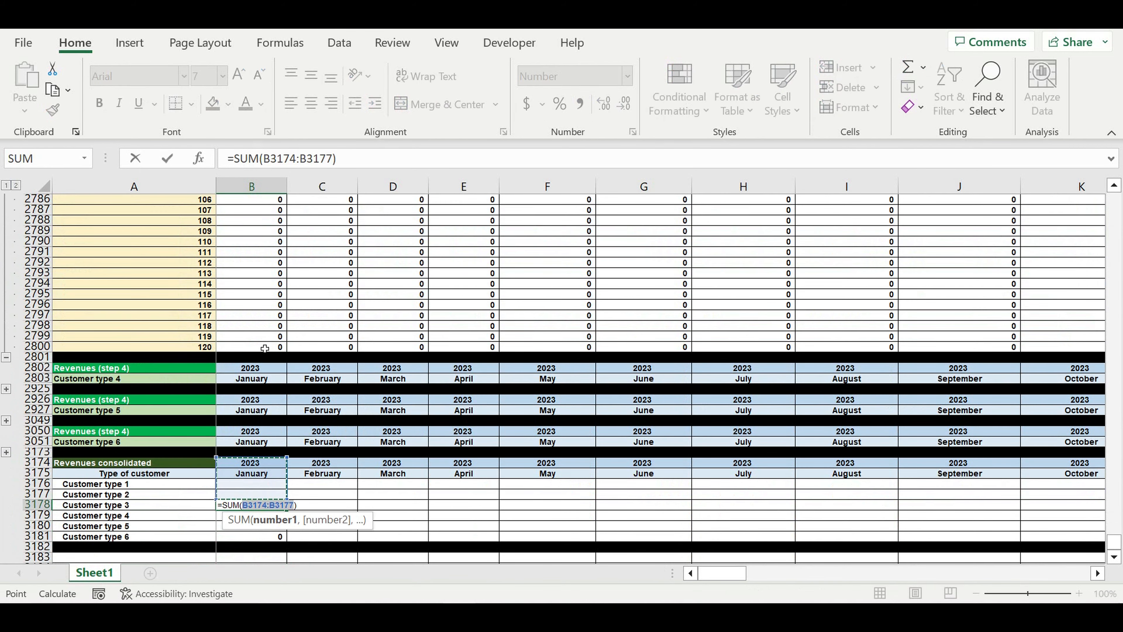
{"action": "left_click_drag", "start_coordinate": [264, 348], "coordinate": [322, 248]}
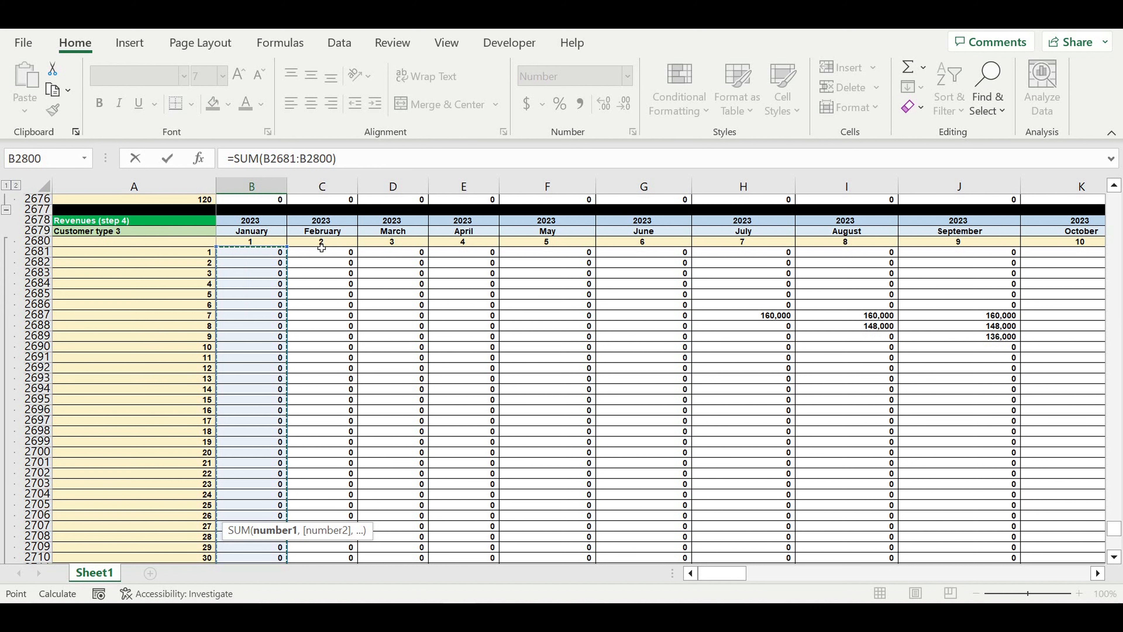
{"action": "key", "text": "Return"}
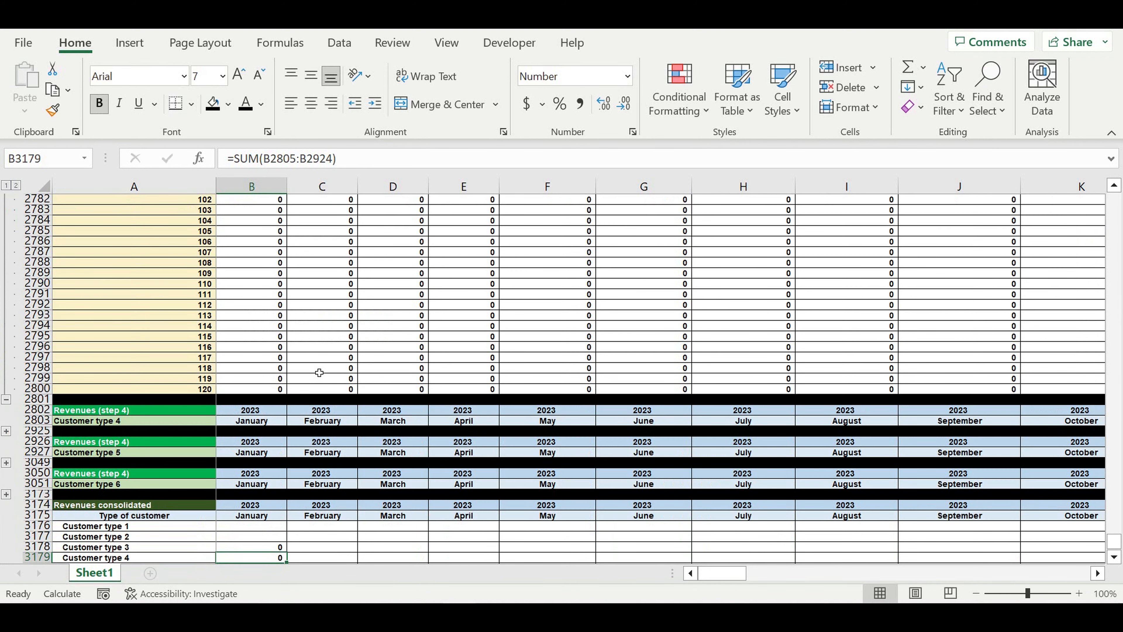
{"action": "left_click", "coordinate": [6, 399]}
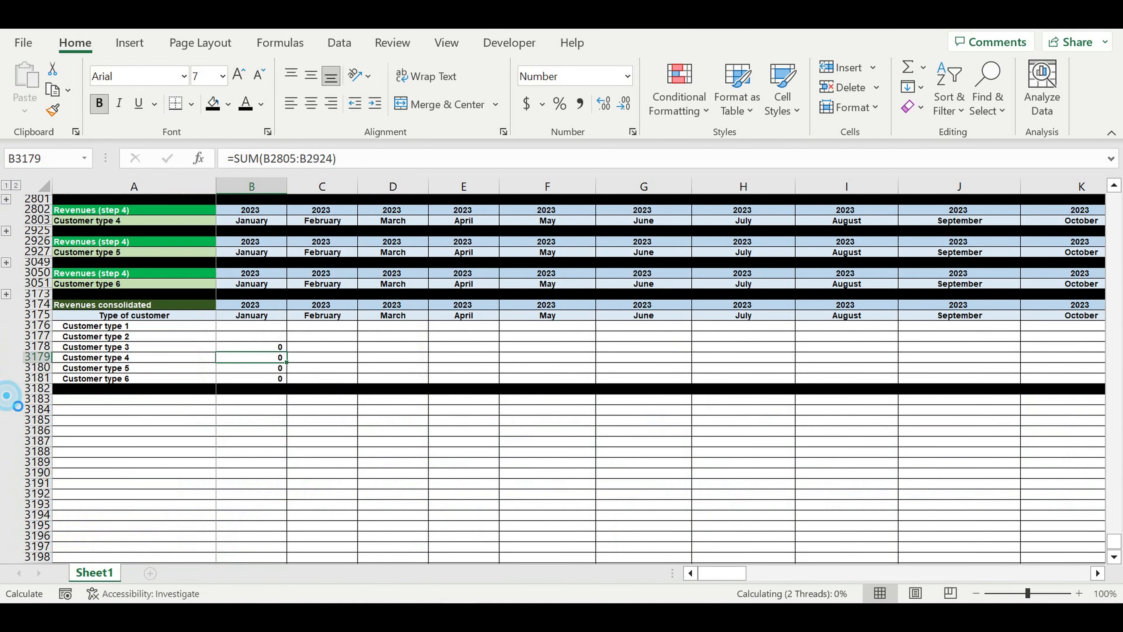
Enter January SUM formulas for Customer types 2 and 1 in B3177 and B3176
{"action": "left_click", "coordinate": [261, 335]}
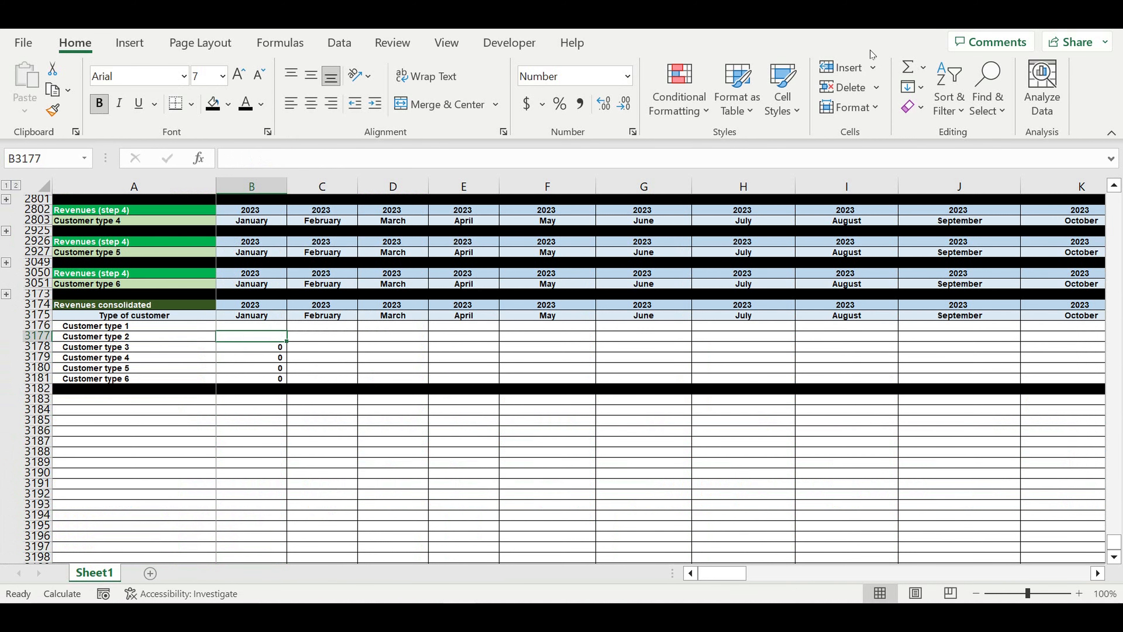
{"action": "left_click", "coordinate": [907, 71]}
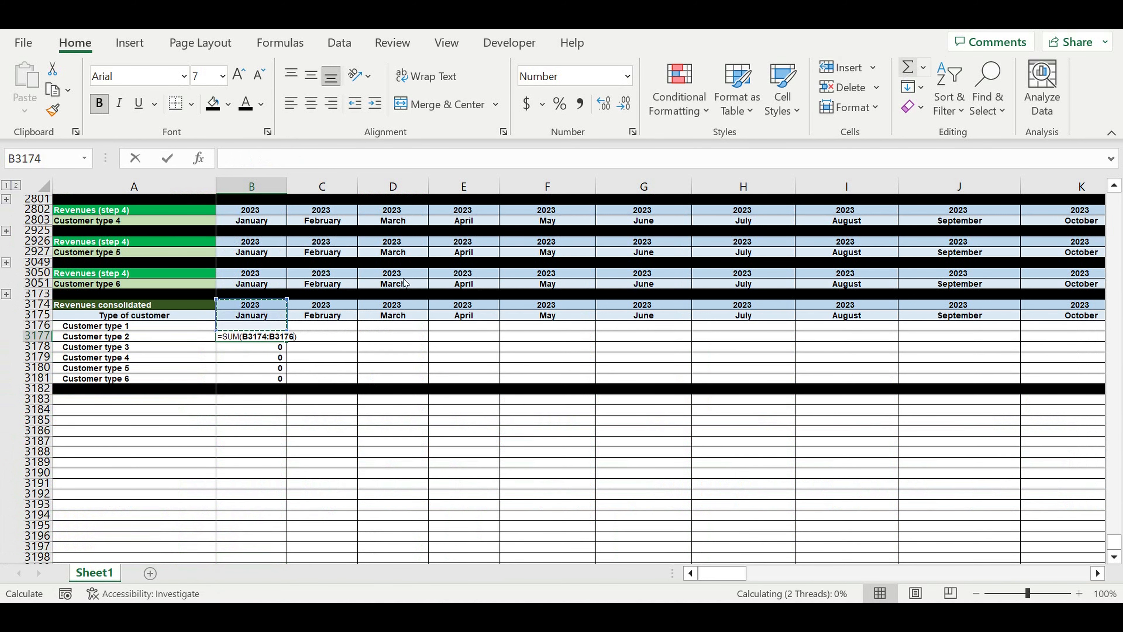
{"action": "scroll", "coordinate": [405, 283], "scroll_direction": "up", "scroll_amount": 7}
{"action": "left_click_drag", "start_coordinate": [251, 378], "coordinate": [255, 244]}
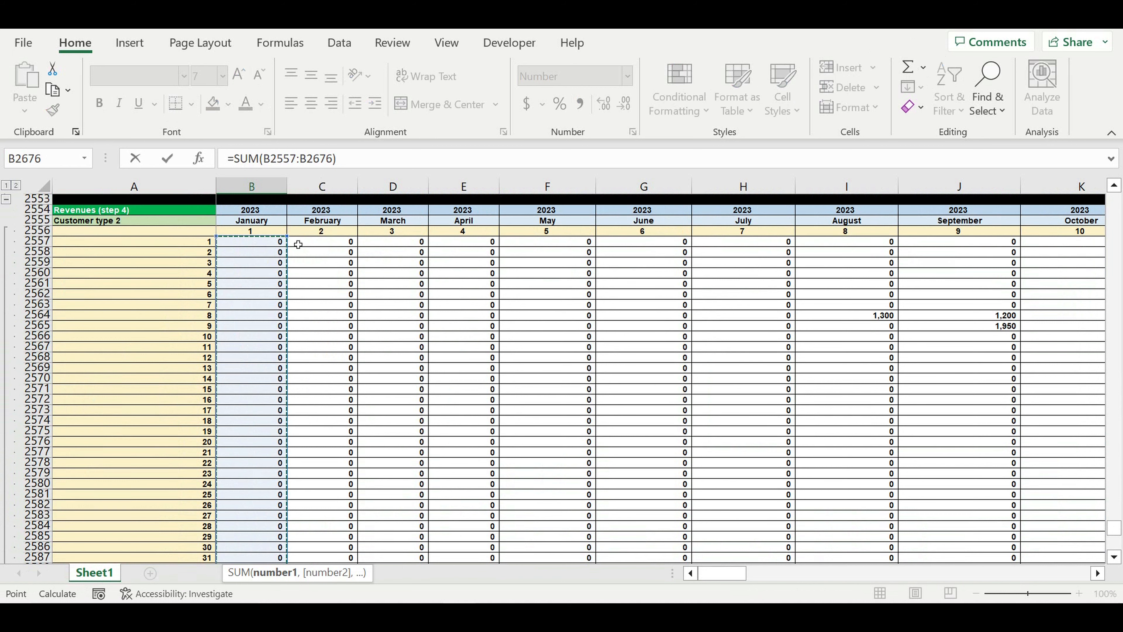
{"action": "key", "text": "Return"}
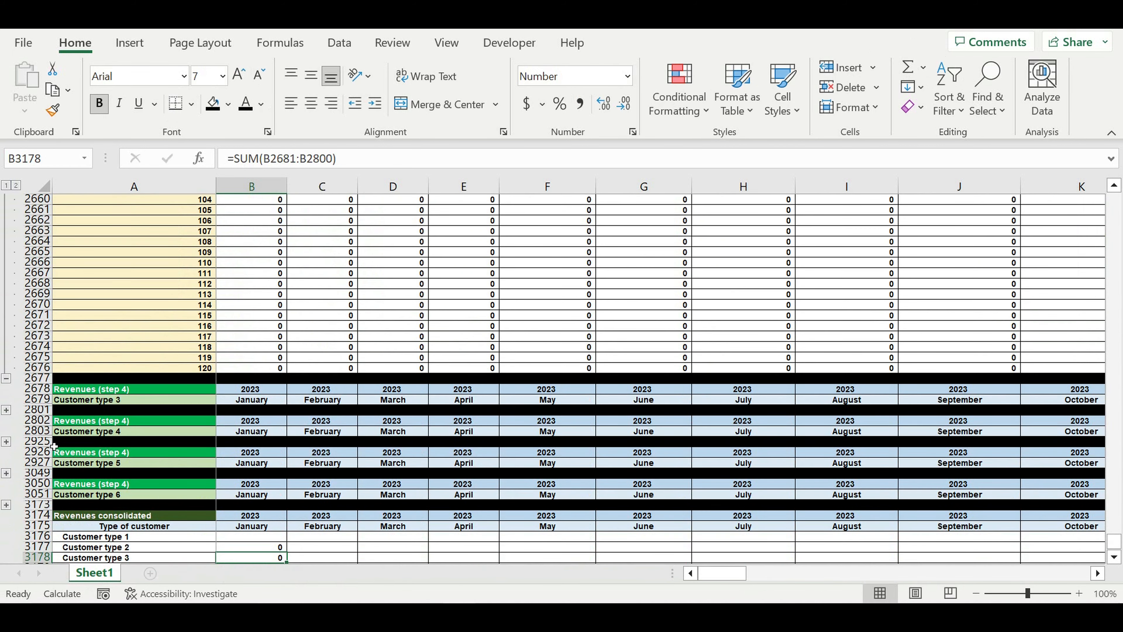
{"action": "left_click", "coordinate": [6, 378]}
{"action": "left_click", "coordinate": [251, 357]}
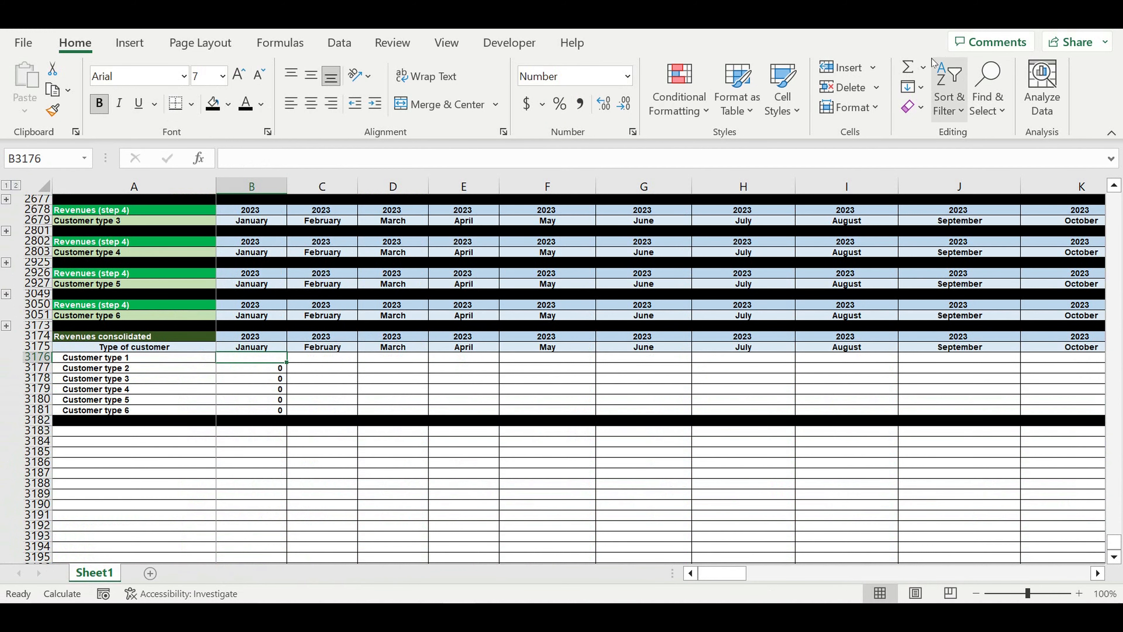
{"action": "left_click", "coordinate": [907, 67]}
{"action": "scroll", "coordinate": [362, 354], "scroll_direction": "up", "scroll_amount": 8}
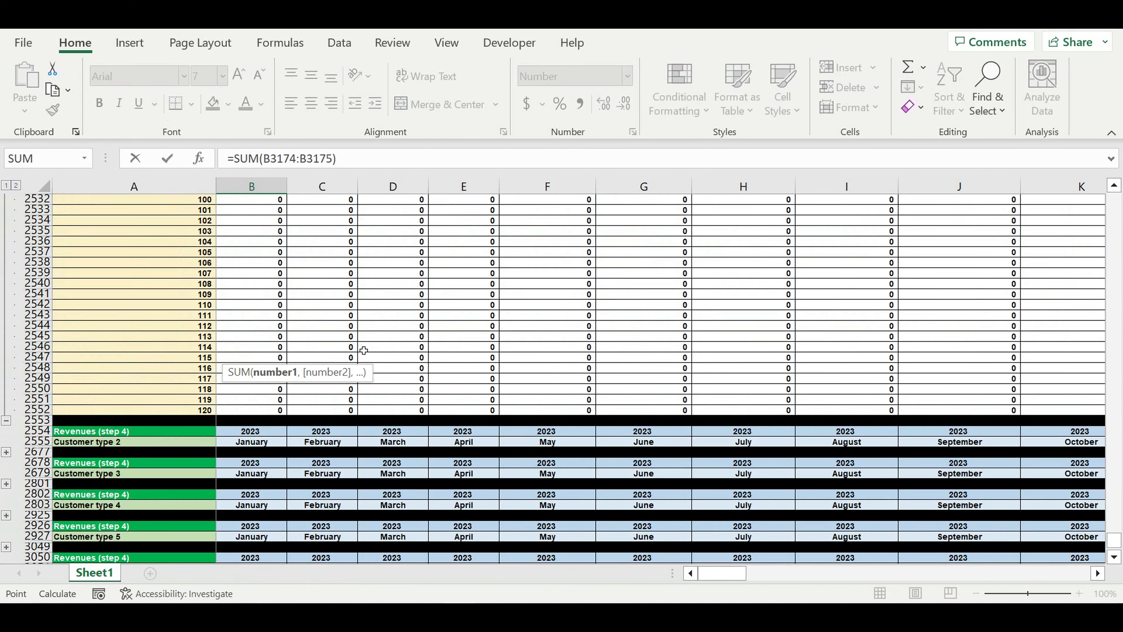
{"action": "scroll", "coordinate": [364, 350], "scroll_direction": "up", "scroll_amount": 2}
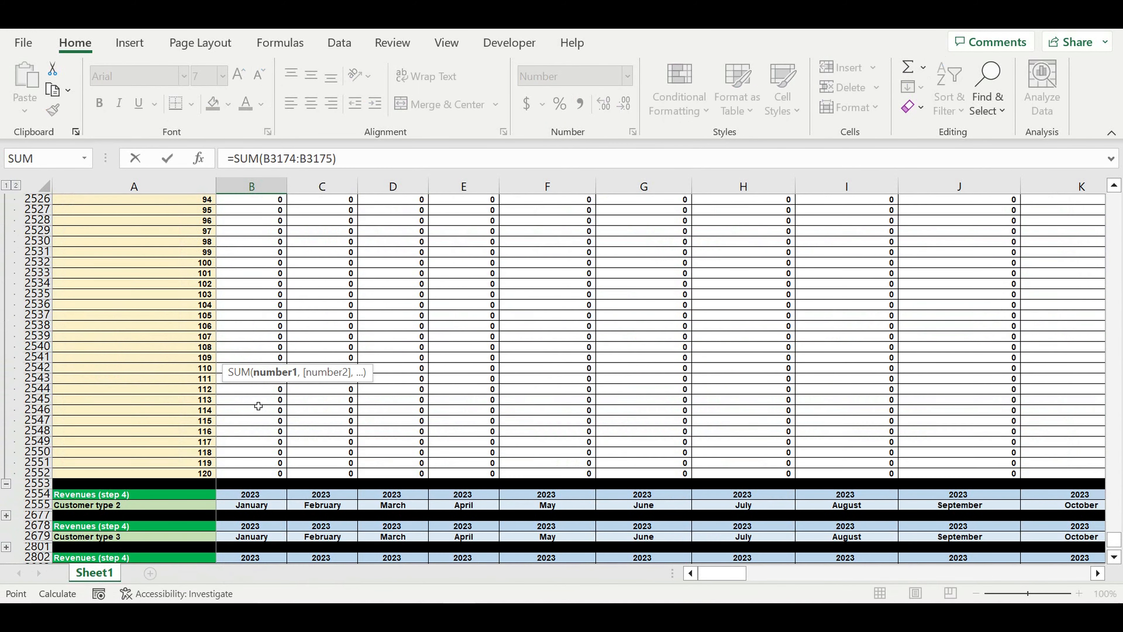
{"action": "left_click", "coordinate": [258, 472]}
{"action": "left_click_drag", "start_coordinate": [258, 451], "coordinate": [265, 256]}
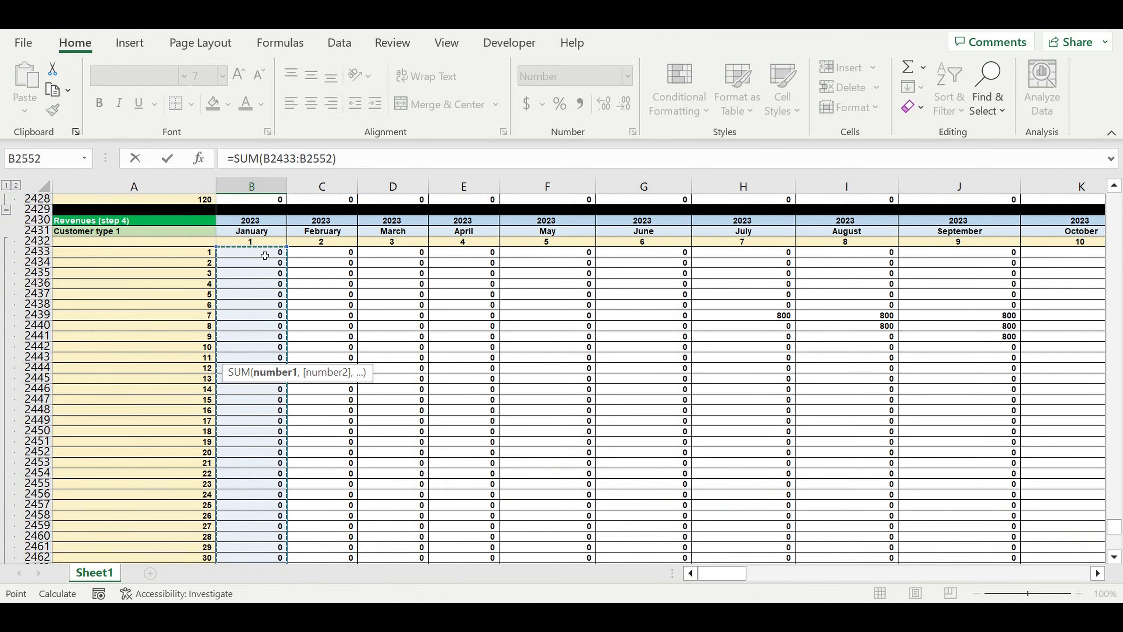
{"action": "key", "text": "Return"}
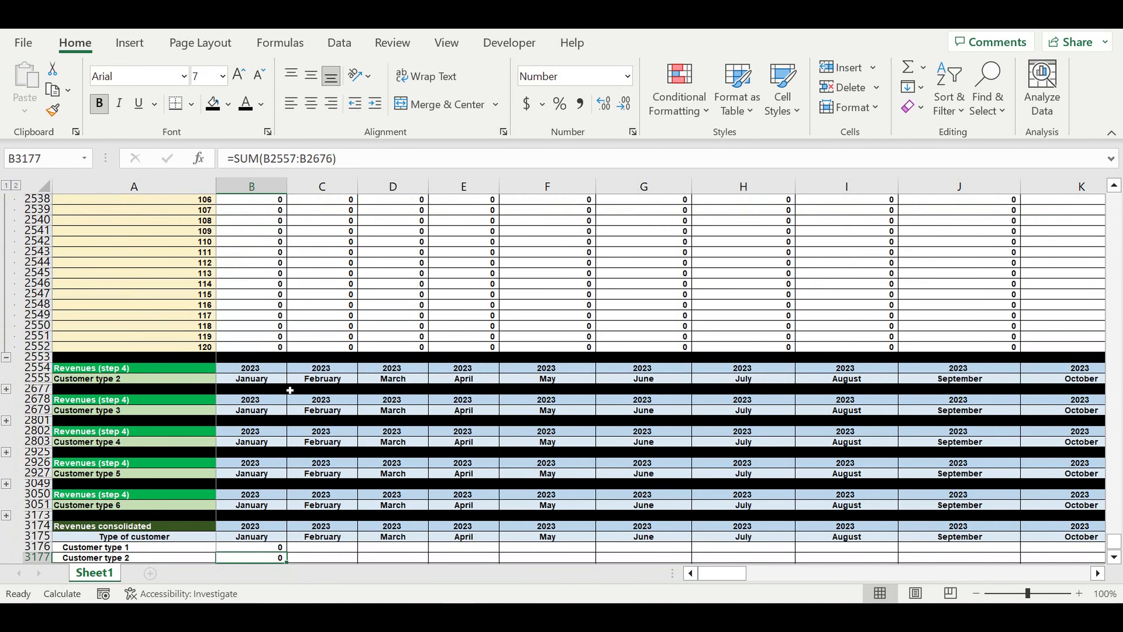
{"action": "left_click", "coordinate": [5, 359]}
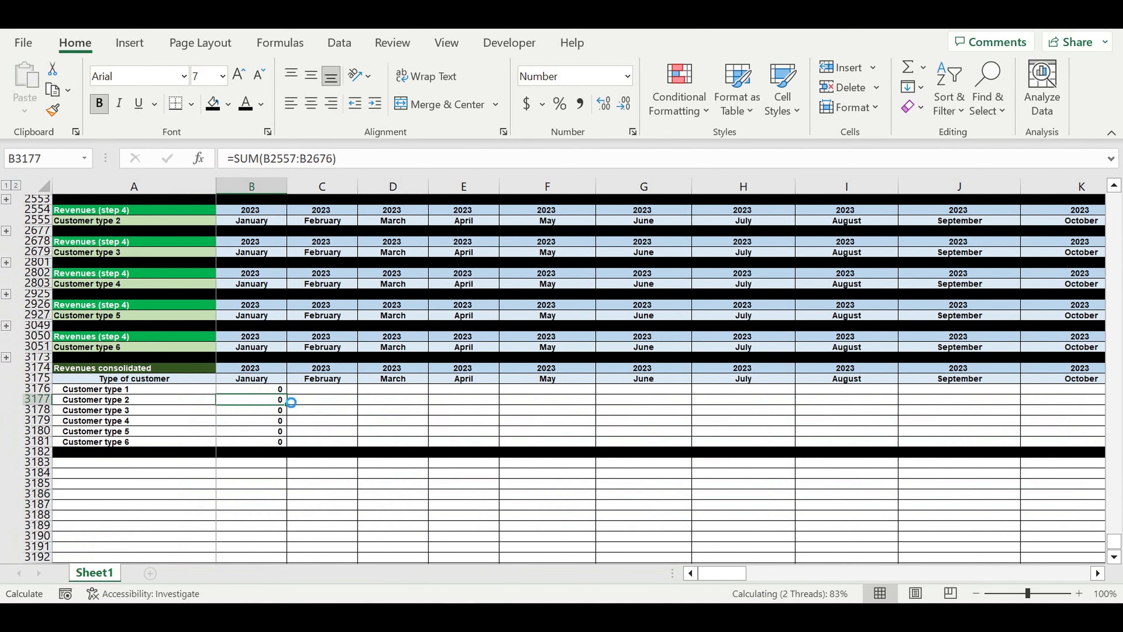
Fill the B3176:B3181 consolidated sums right to column DQ (December 2032)
{"action": "left_click_drag", "start_coordinate": [261, 390], "coordinate": [948, 464]}
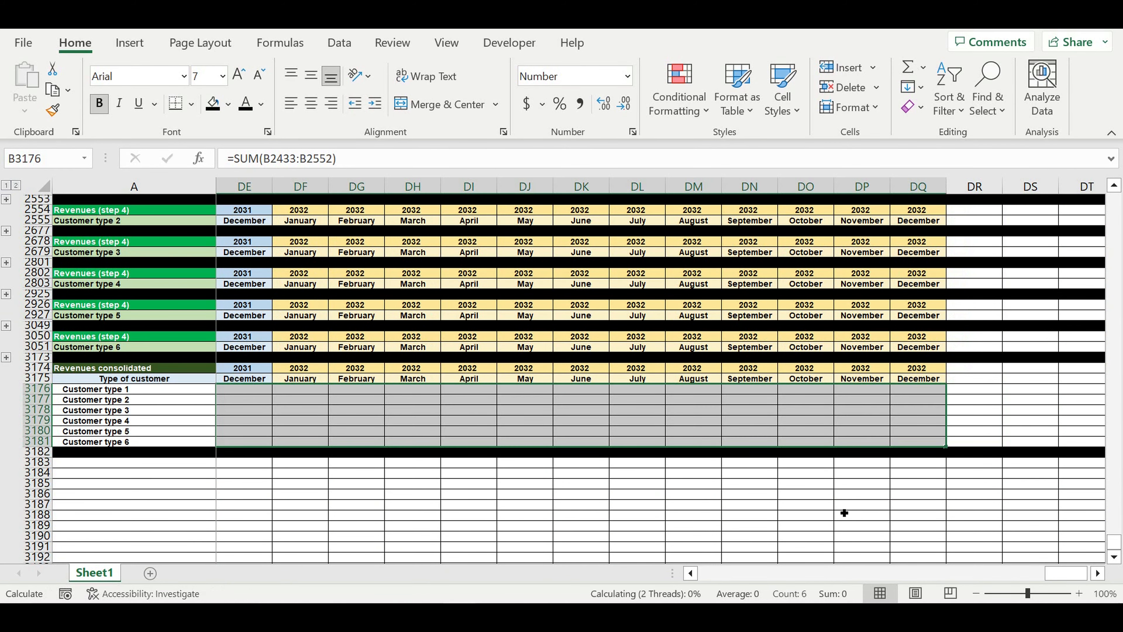
{"action": "left_click", "coordinate": [847, 496]}
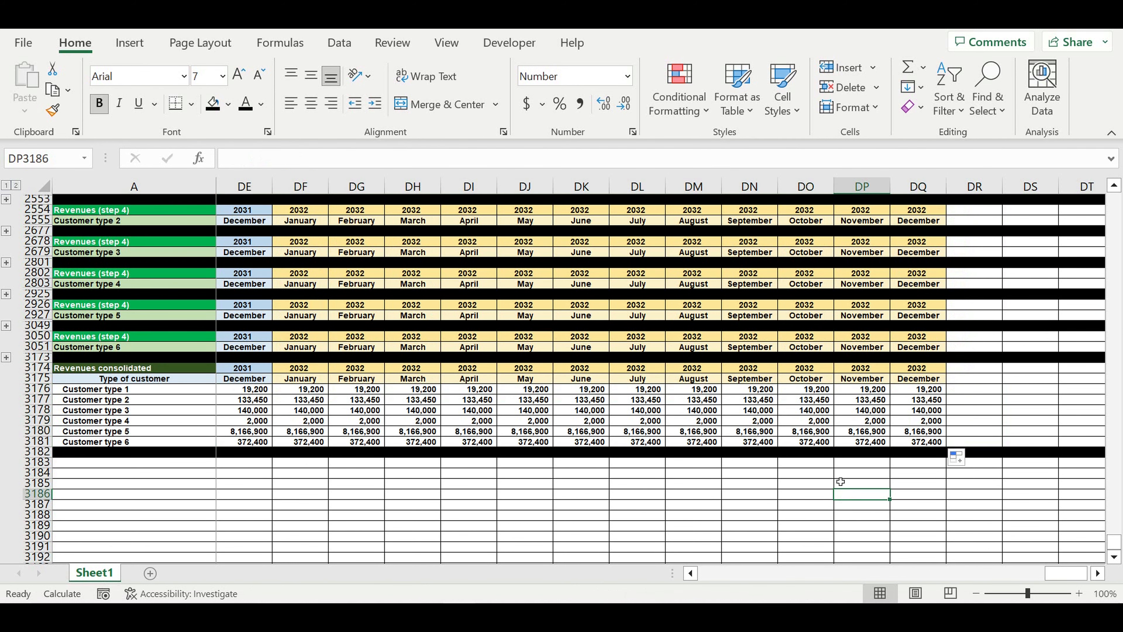
{"action": "left_click_drag", "start_coordinate": [1074, 574], "coordinate": [530, 574]}
Fill consolidated rows 3176–3181 with bright green
{"action": "left_click", "coordinate": [42, 390]}
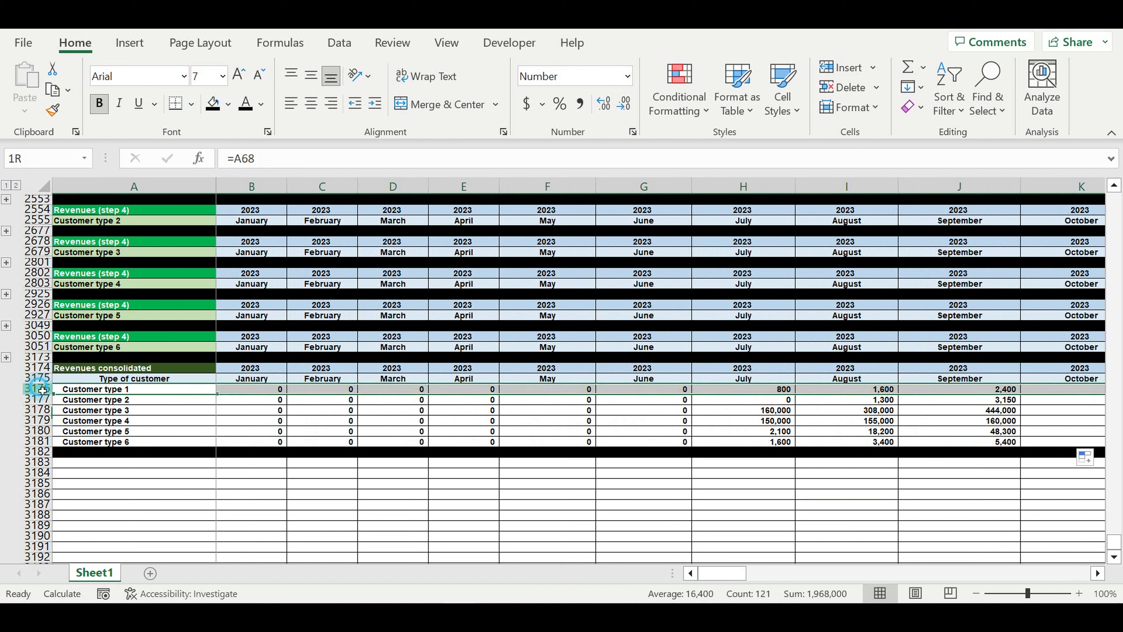
{"action": "left_click_drag", "start_coordinate": [42, 389], "coordinate": [33, 444]}
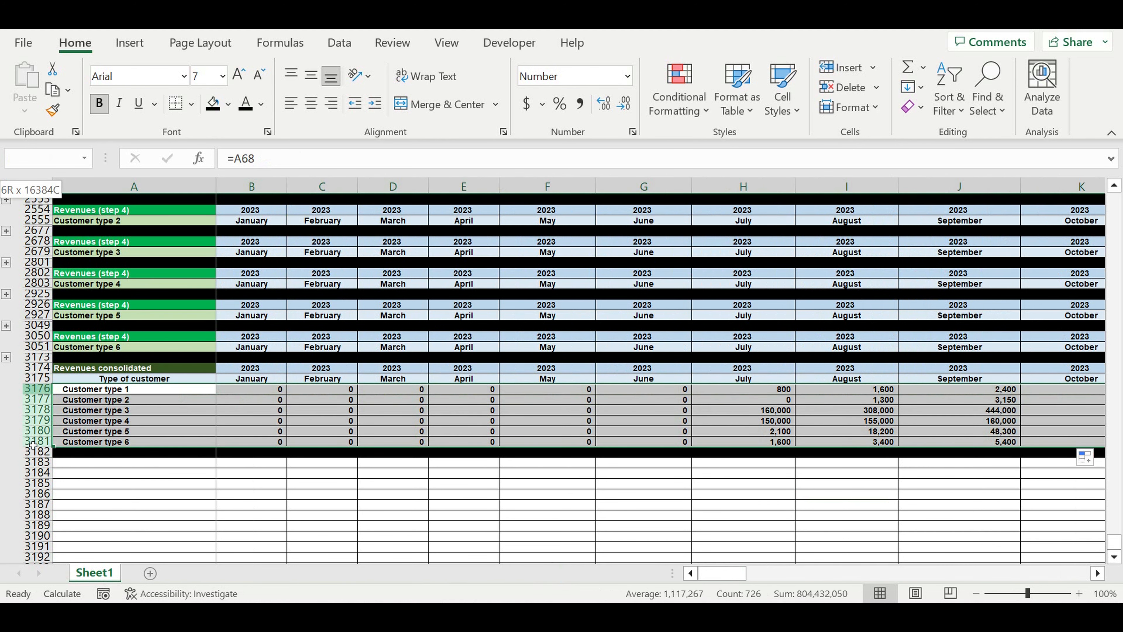
{"action": "left_click", "coordinate": [231, 105]}
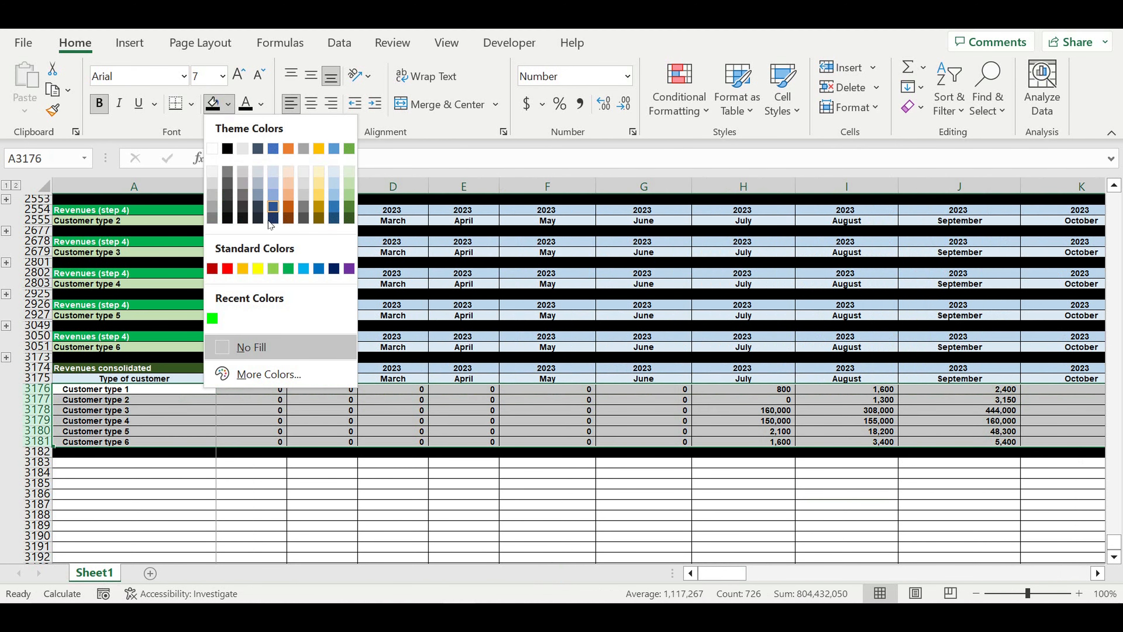
{"action": "left_click", "coordinate": [216, 318]}
Check the July 2023 sums for Customer types 3 and 4 and select their rows
{"action": "left_click", "coordinate": [777, 425]}
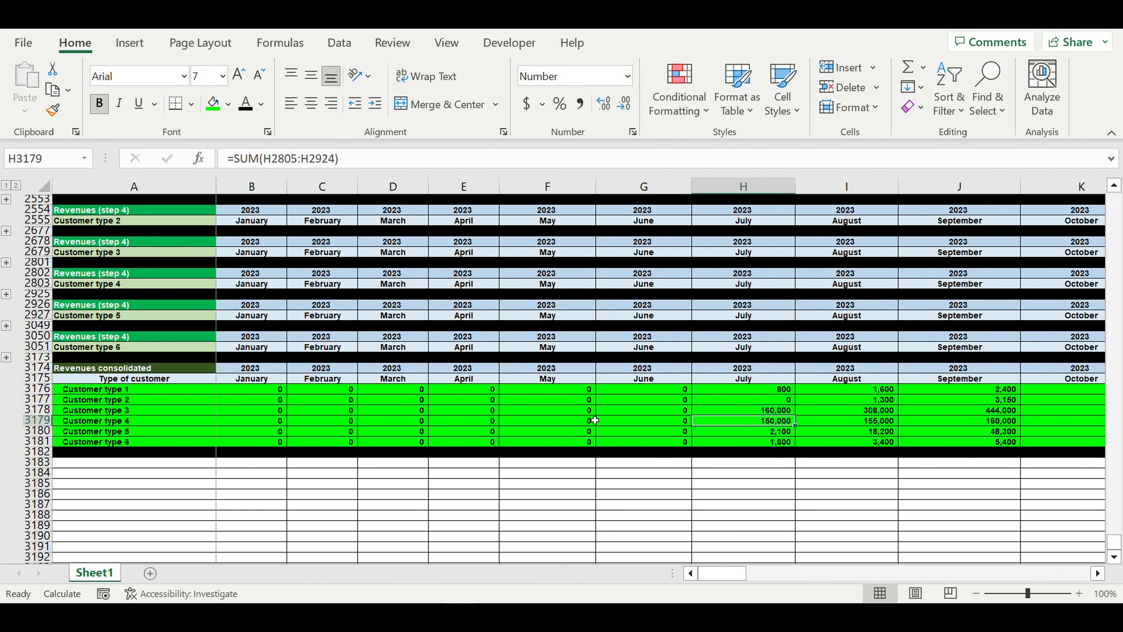
{"action": "left_click", "coordinate": [341, 486]}
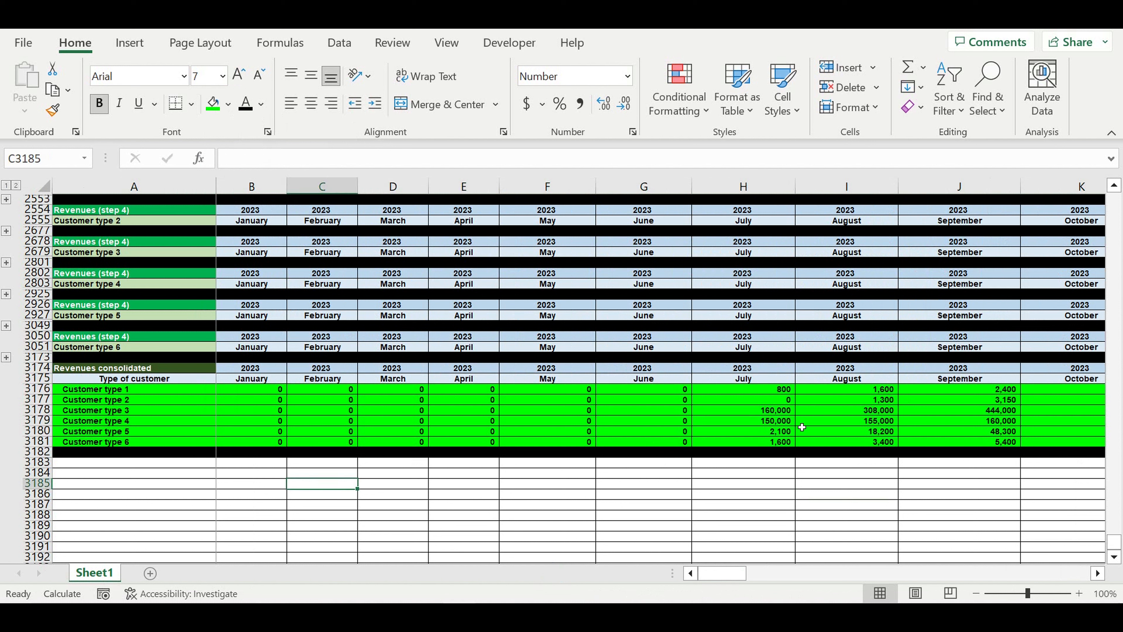
{"action": "left_click", "coordinate": [785, 413]}
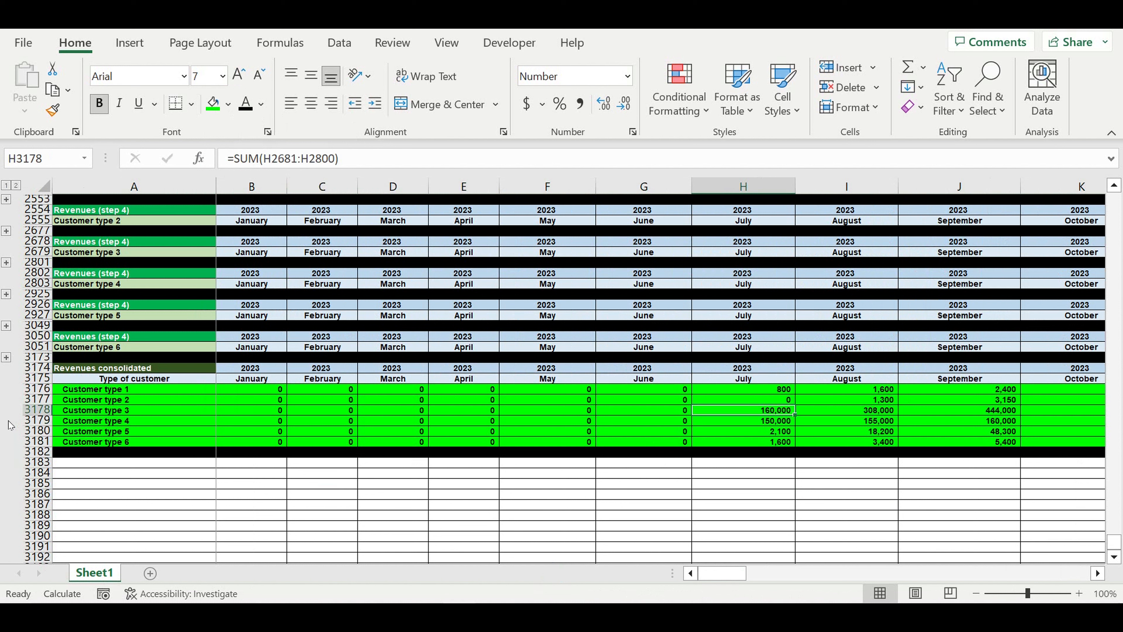
{"action": "left_click", "coordinate": [35, 415]}
{"action": "left_click_drag", "start_coordinate": [34, 414], "coordinate": [32, 420]}
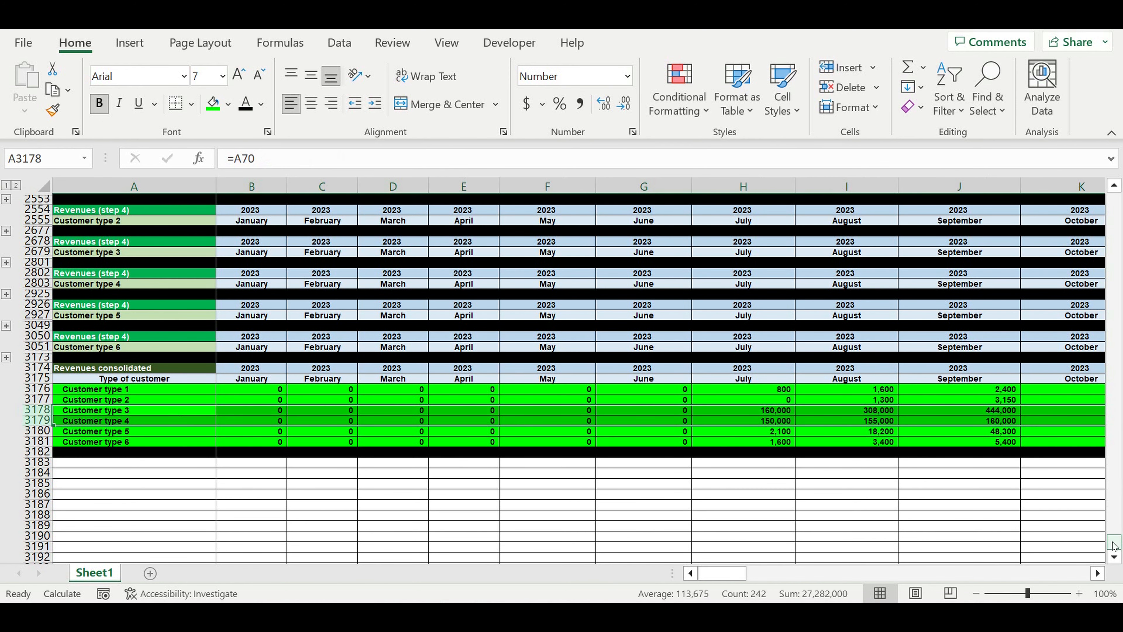
Switch Customer types 3 and 4 to OFF in B18 and B19
{"action": "left_click_drag", "start_coordinate": [1113, 545], "coordinate": [1113, 200]}
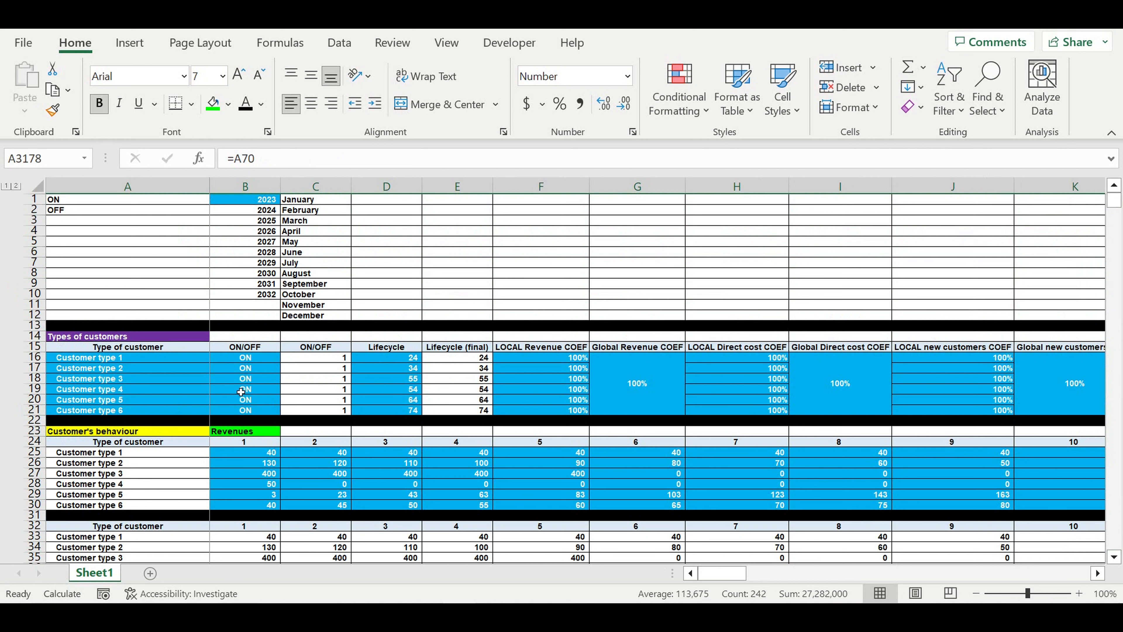
{"action": "left_click", "coordinate": [132, 382]}
{"action": "left_click", "coordinate": [263, 379]}
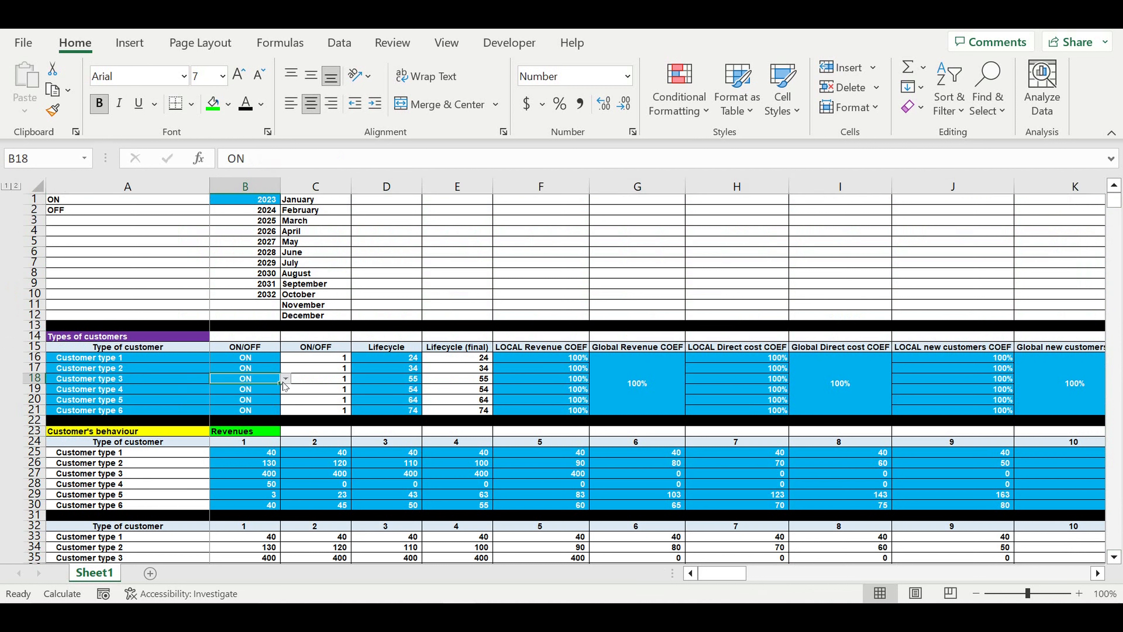
{"action": "left_click", "coordinate": [285, 378]}
{"action": "left_click", "coordinate": [257, 403]}
{"action": "left_click", "coordinate": [259, 389]}
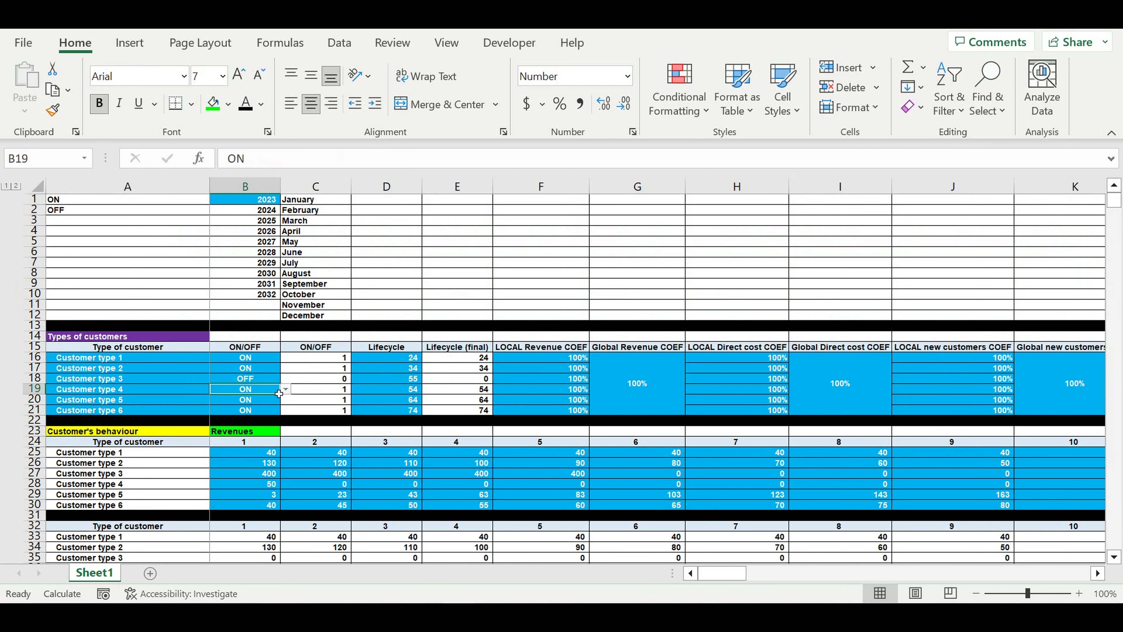
{"action": "left_click", "coordinate": [285, 389]}
{"action": "left_click", "coordinate": [264, 414]}
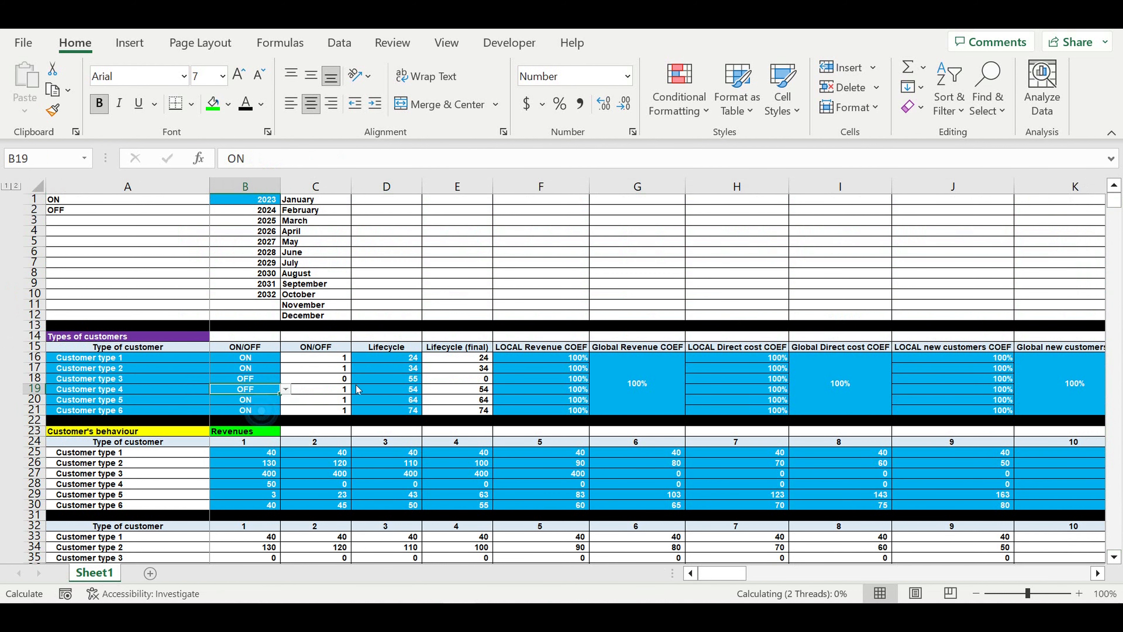
{"action": "left_click", "coordinate": [358, 389]}
{"action": "left_click", "coordinate": [540, 442]}
Confirm the July–August consolidated sums for types 3 and 4 dropped to zero
{"action": "left_click_drag", "start_coordinate": [1117, 203], "coordinate": [1117, 543]}
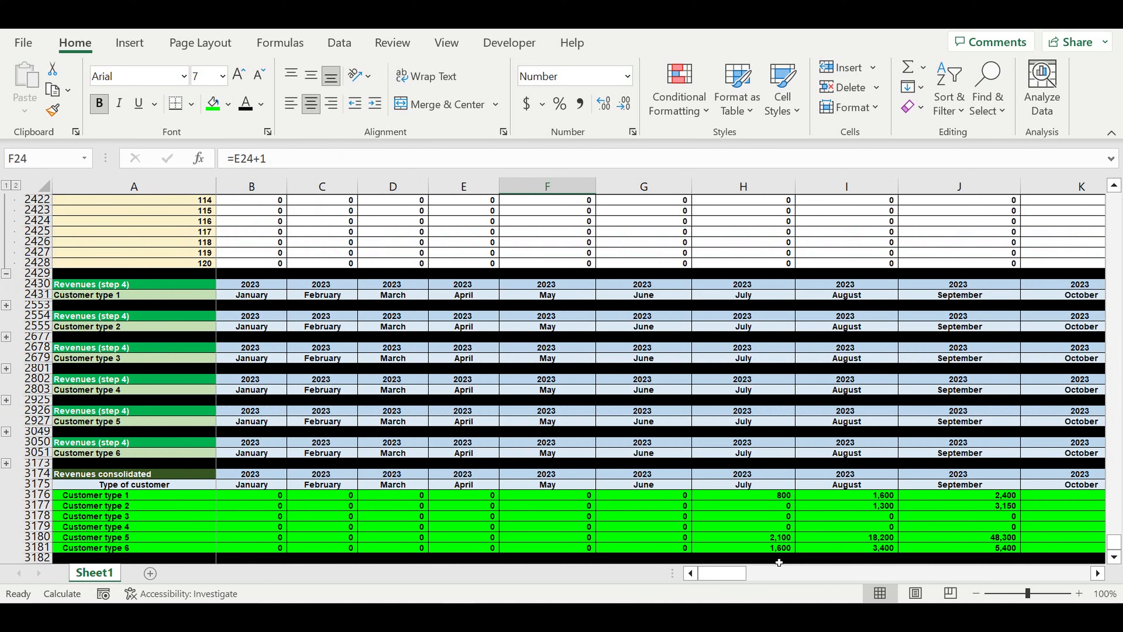
{"action": "left_click", "coordinate": [863, 518]}
{"action": "left_click_drag", "start_coordinate": [863, 519], "coordinate": [787, 527]}
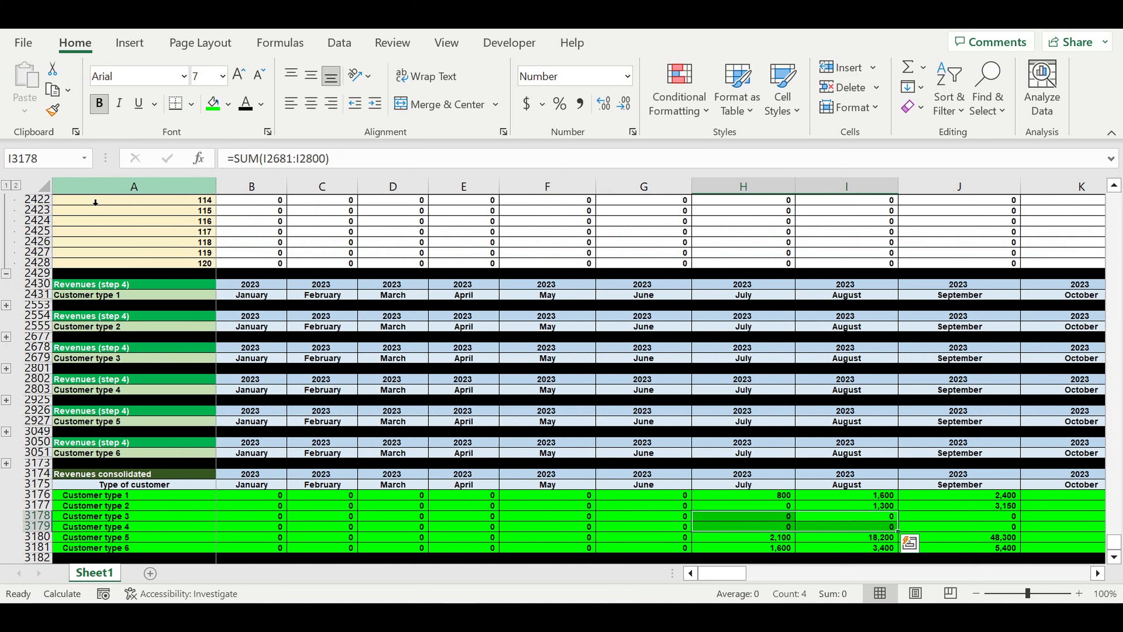
{"action": "left_click", "coordinate": [7, 185]}
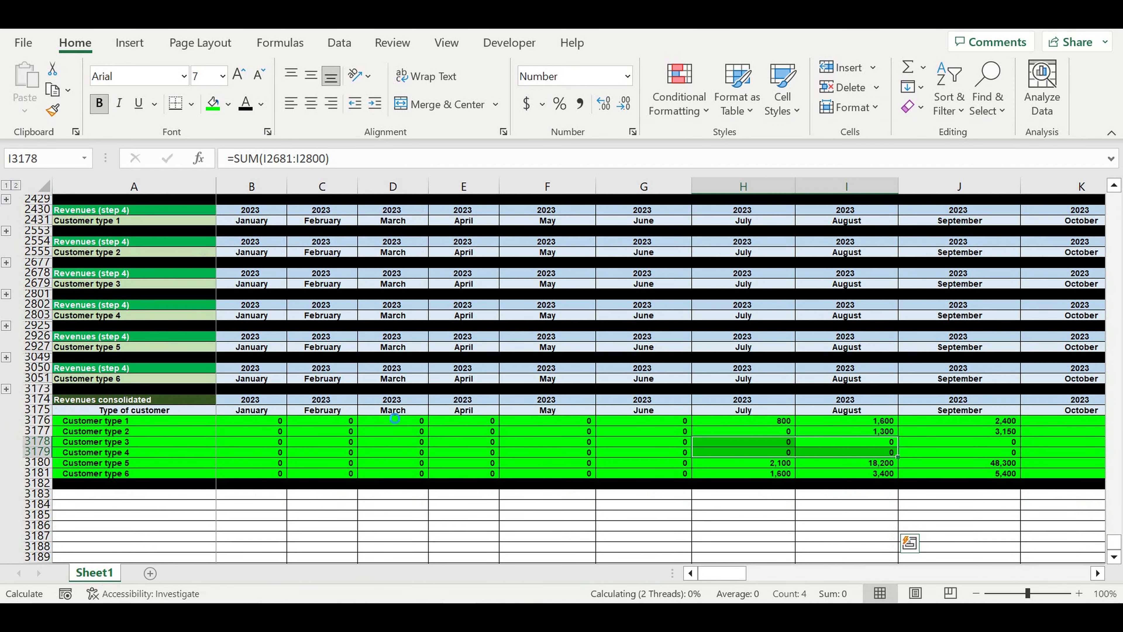
{"action": "left_click", "coordinate": [147, 509]}
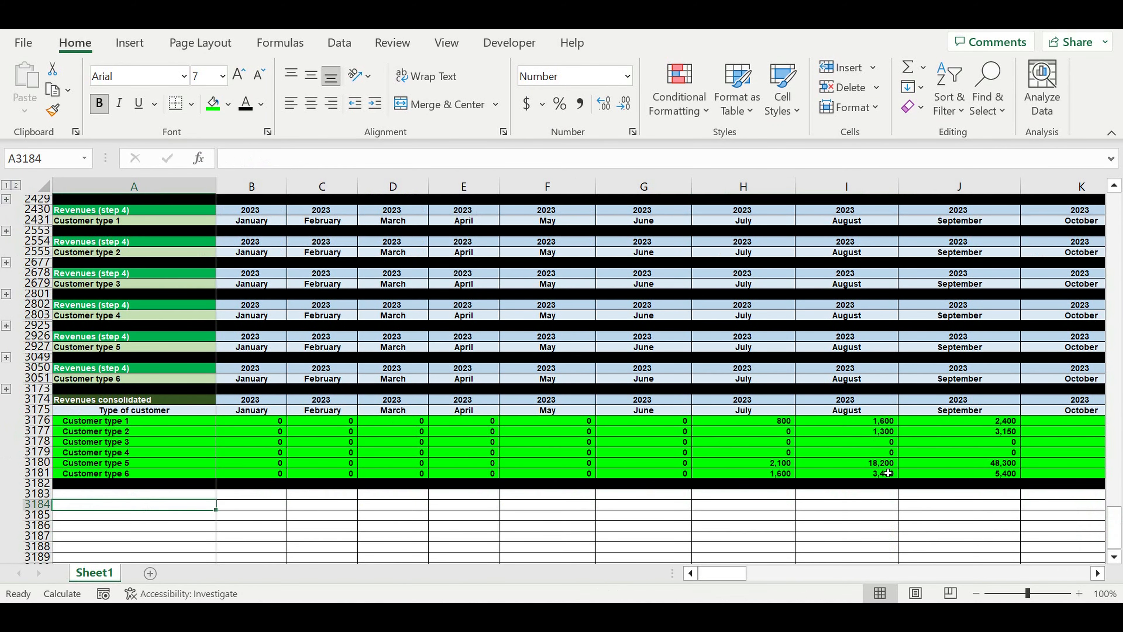
Set all six customer types back to ON by filling B16 down to B21
{"action": "left_click_drag", "start_coordinate": [1115, 522], "coordinate": [1113, 199]}
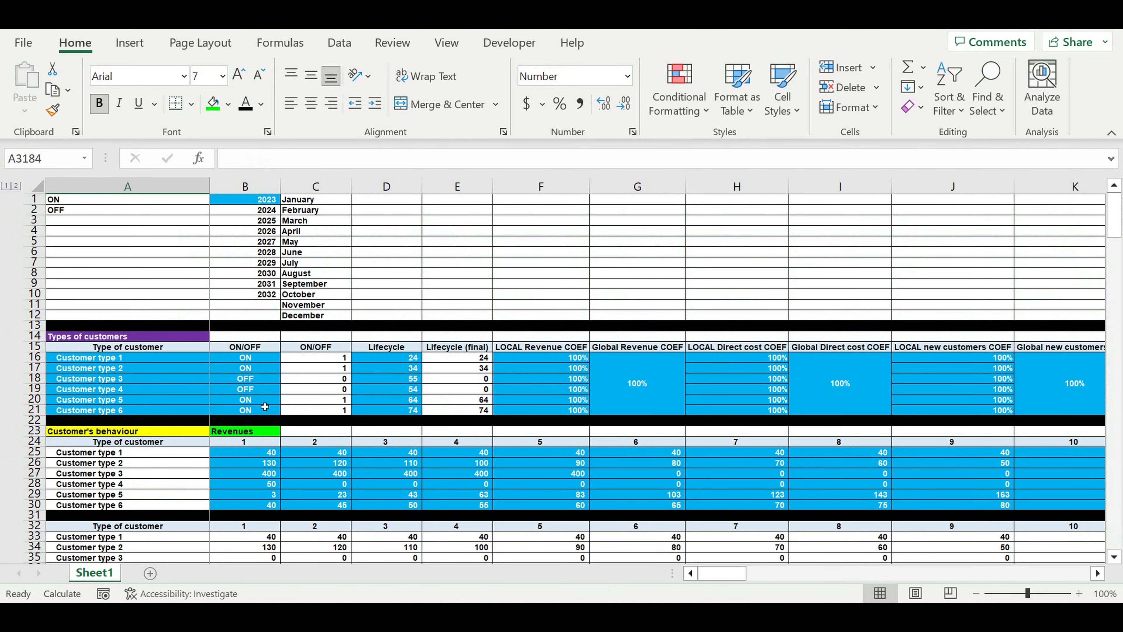
{"action": "left_click", "coordinate": [272, 359]}
{"action": "left_click_drag", "start_coordinate": [279, 362], "coordinate": [307, 412]}
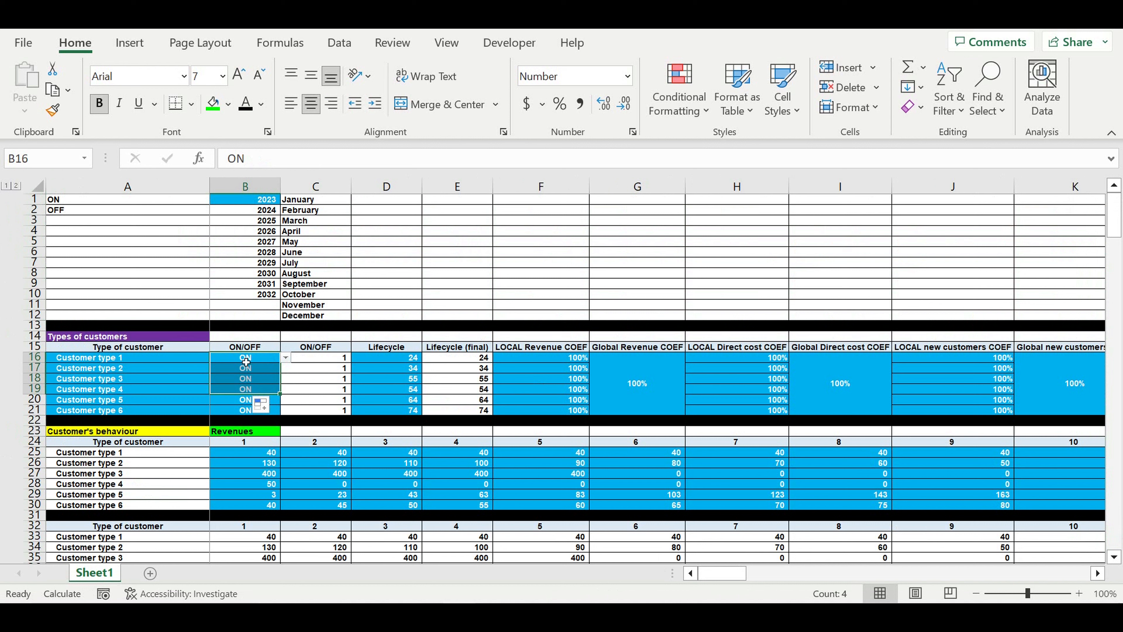
{"action": "left_click_drag", "start_coordinate": [246, 362], "coordinate": [246, 410]}
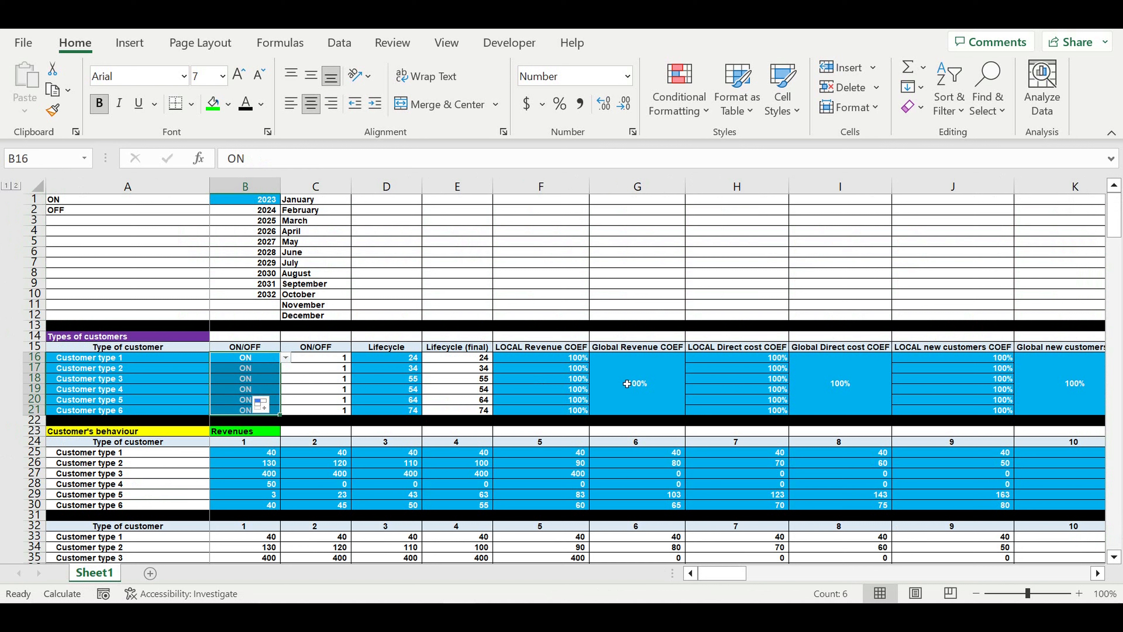
{"action": "left_click_drag", "start_coordinate": [627, 383], "coordinate": [552, 384]}
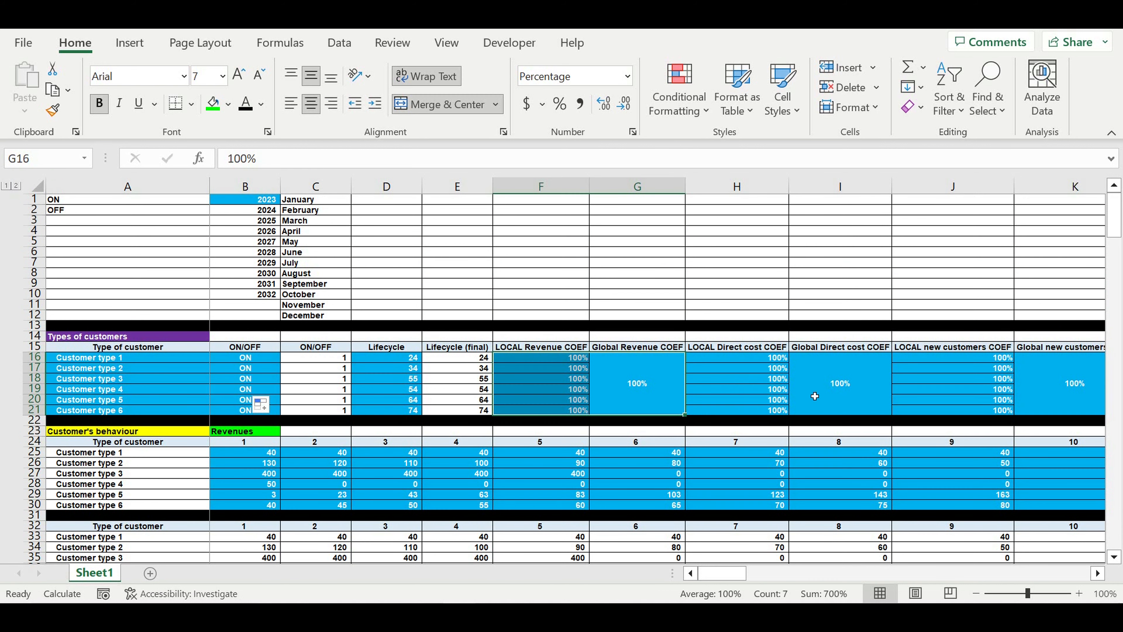